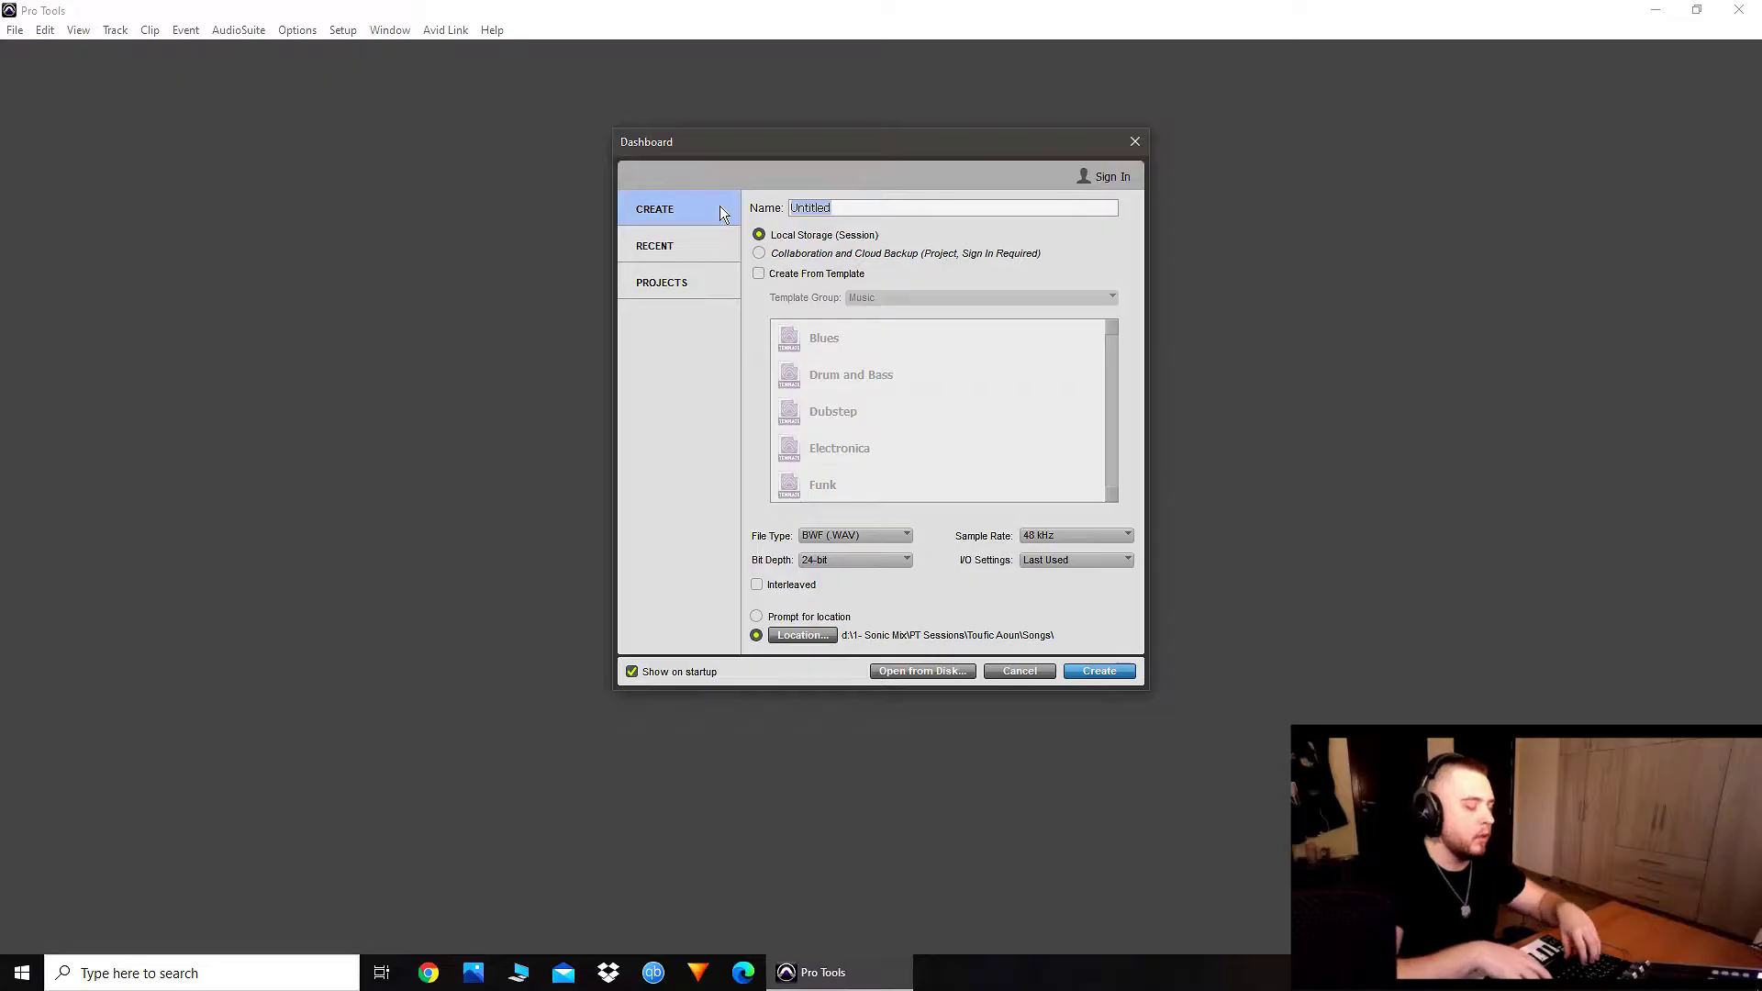
Step: Create a session named "Fast Paced Trap Beat Tutorial" and add 16 stereo instrument tracks named Inst
text(Fast Paced Trap Beat Tutorial)
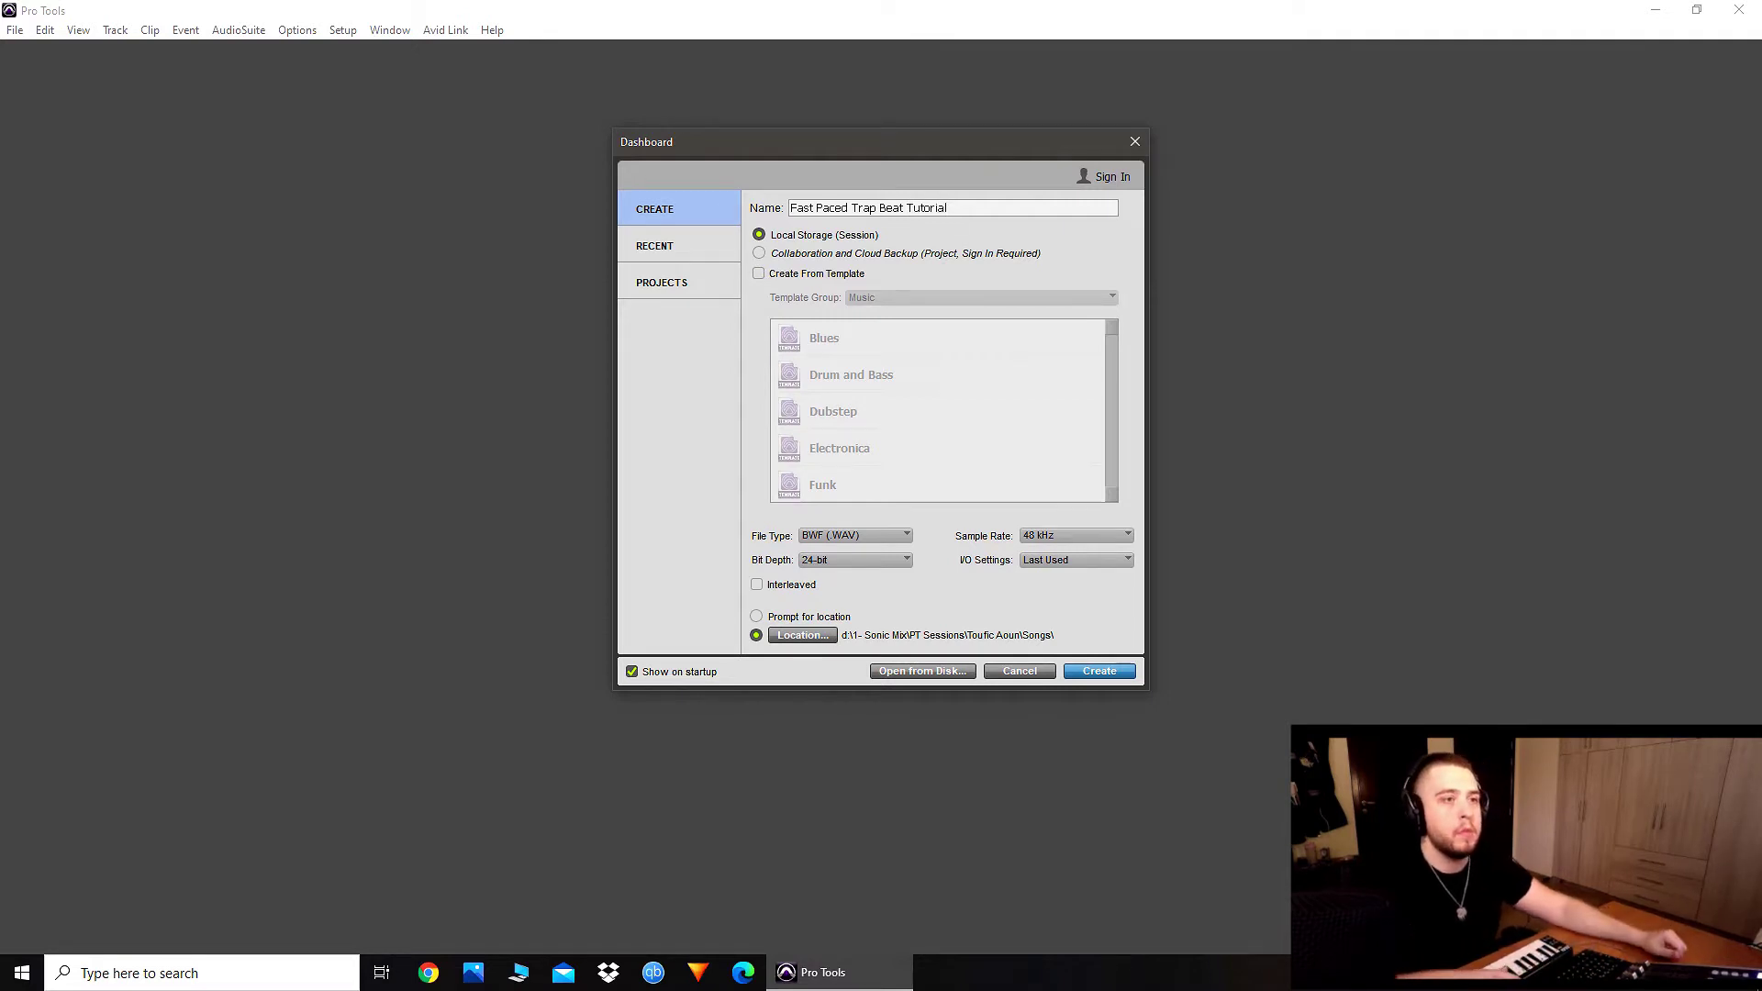
key(Return)
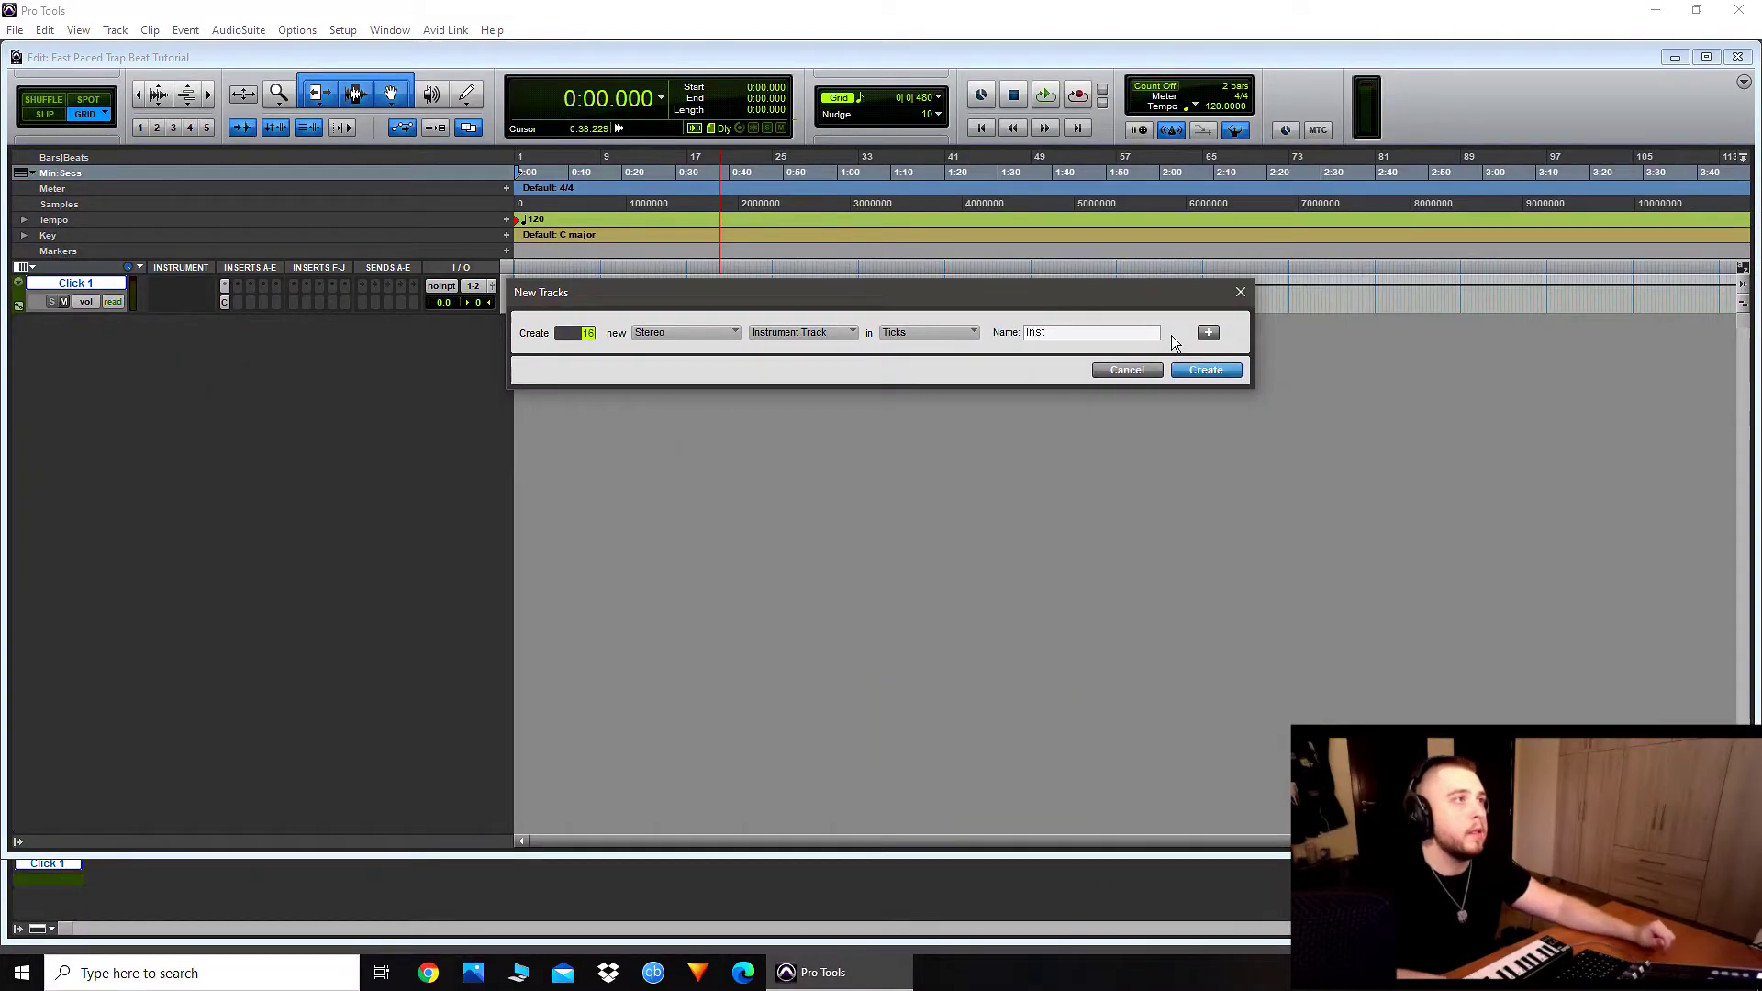
key(Return)
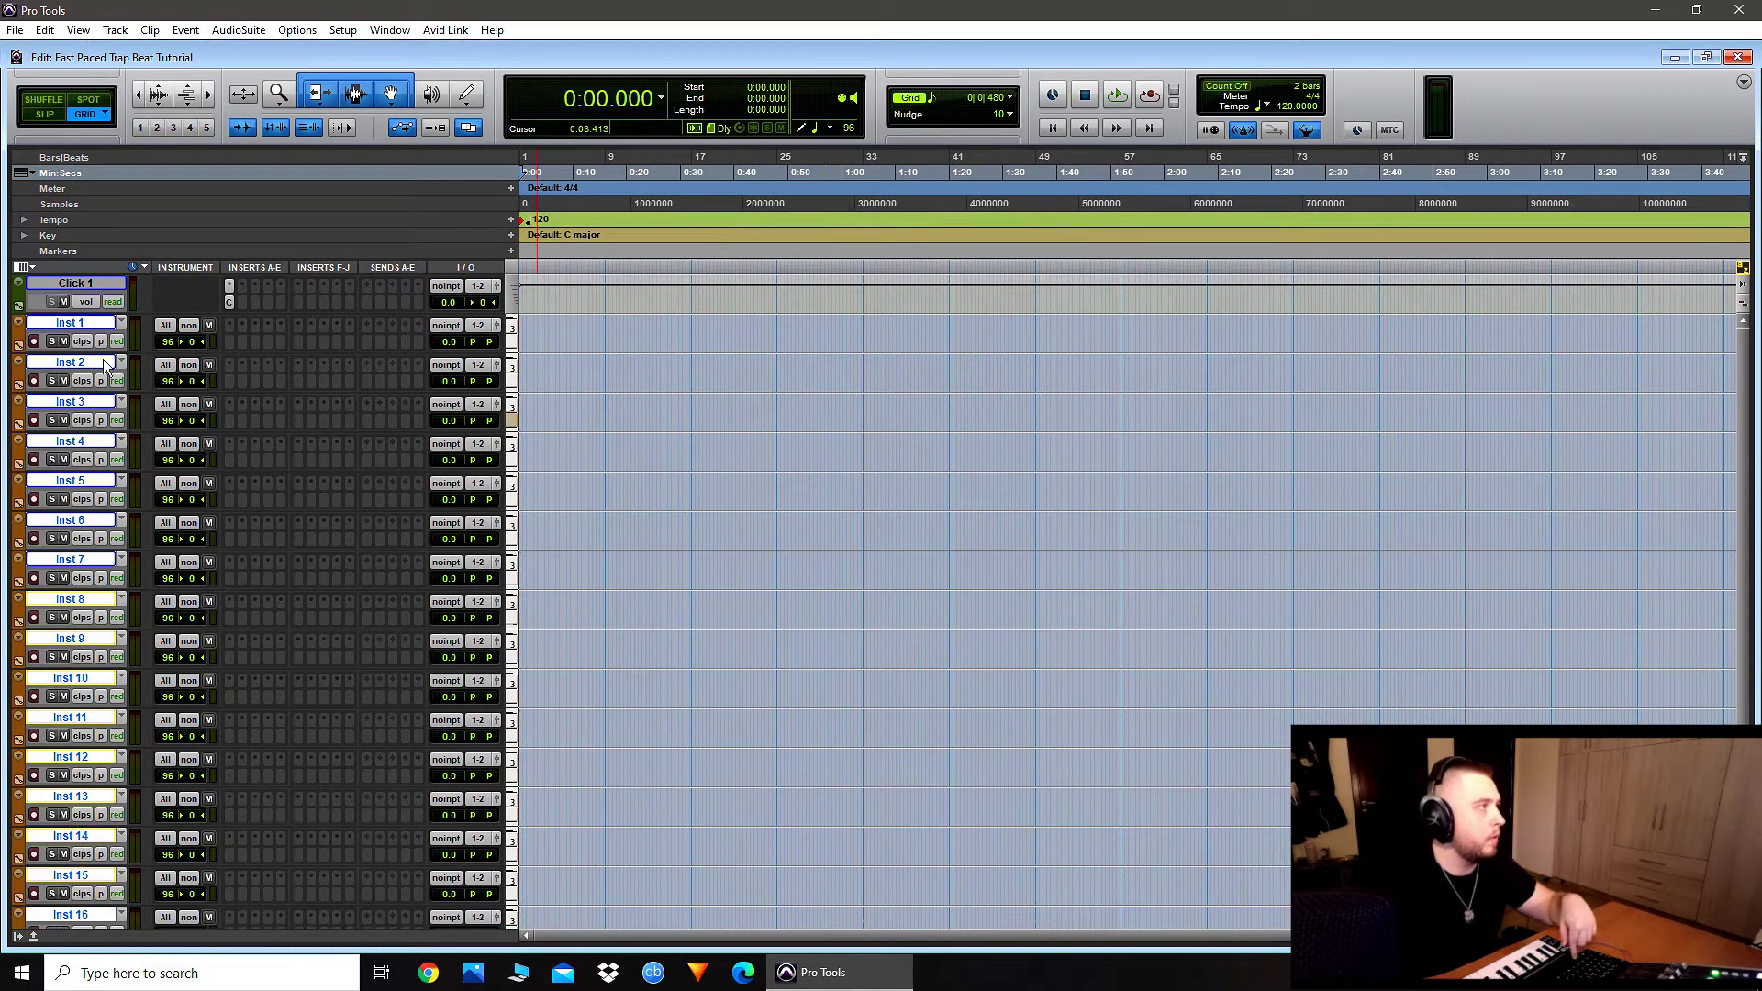
Step: Rename the Inst 1 track to CODEX and insert the stereo CODEX instrument in its first insert slot
double_click(103, 331)
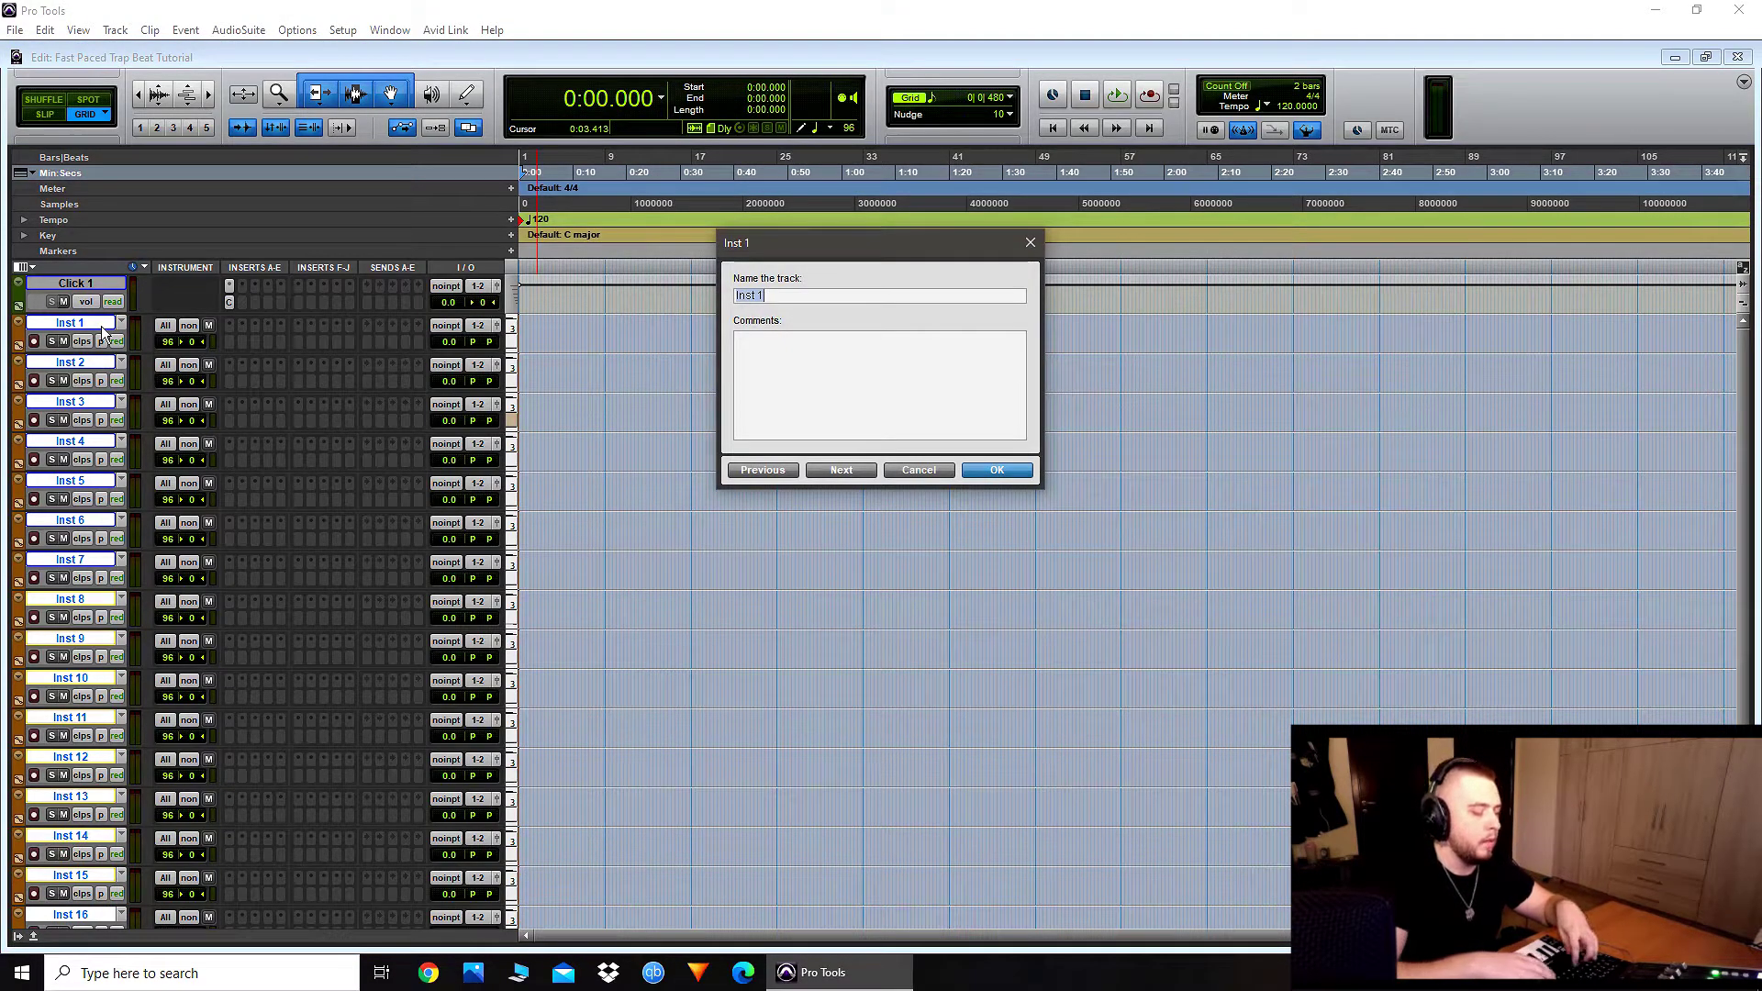
key(Return)
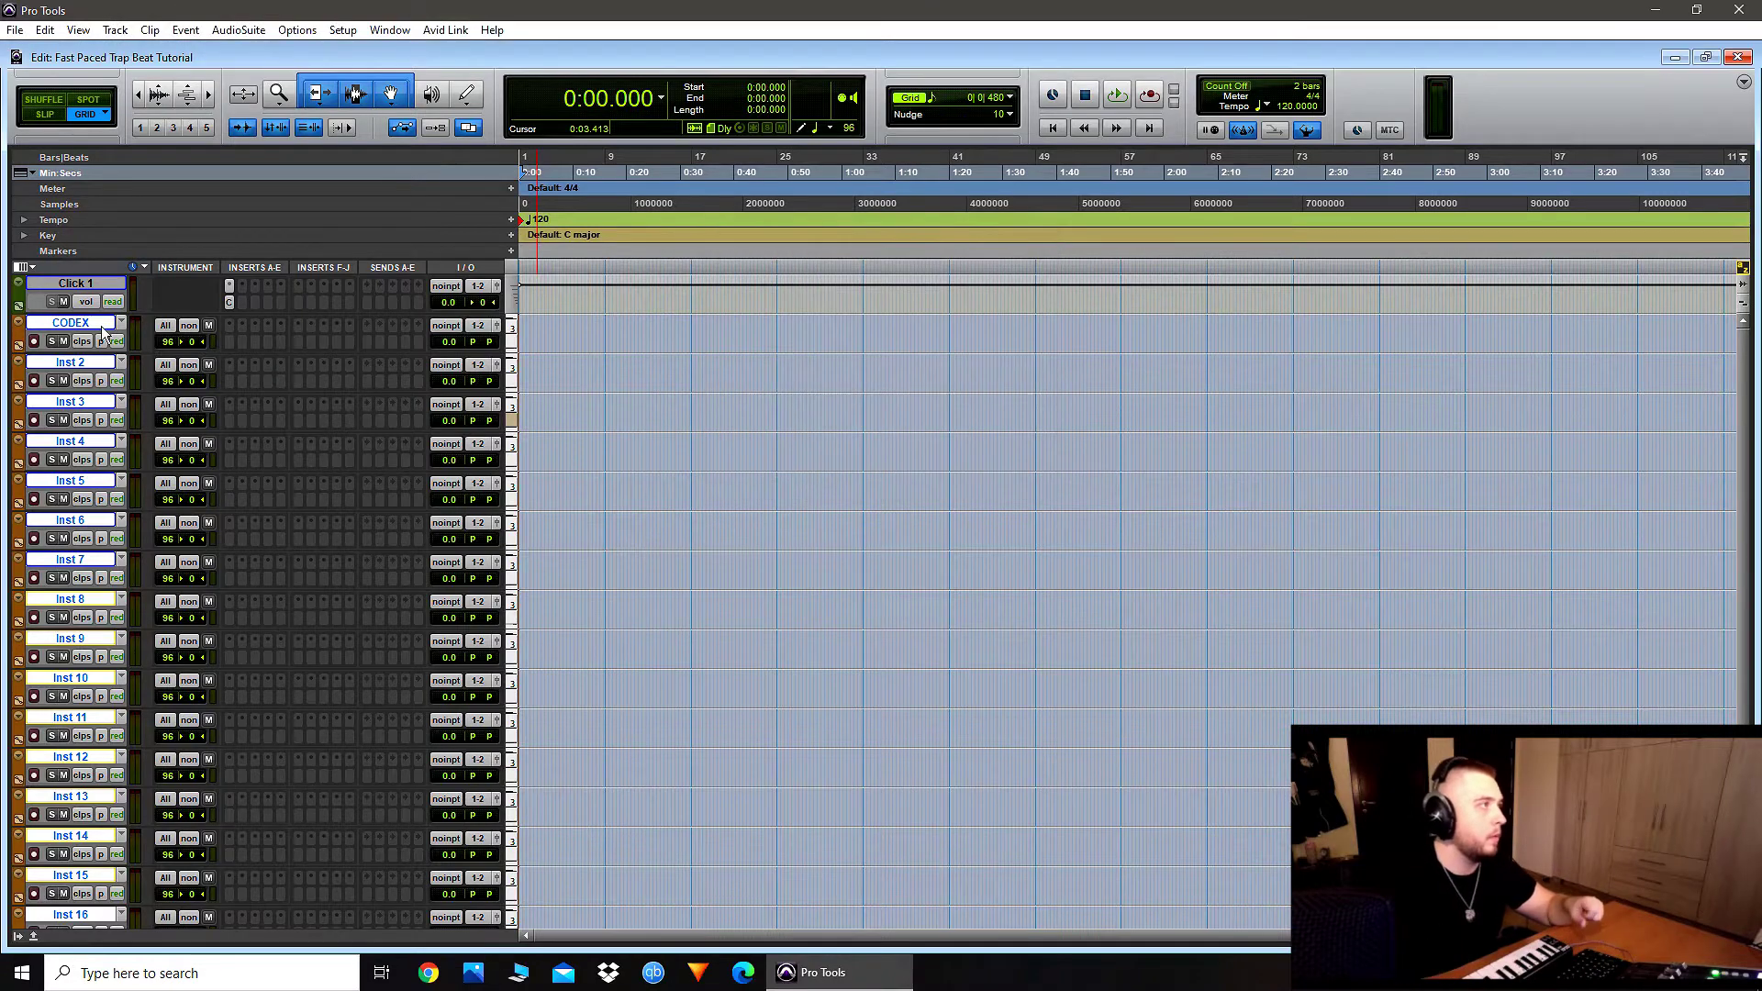
click(230, 330)
mouse_move(309, 393)
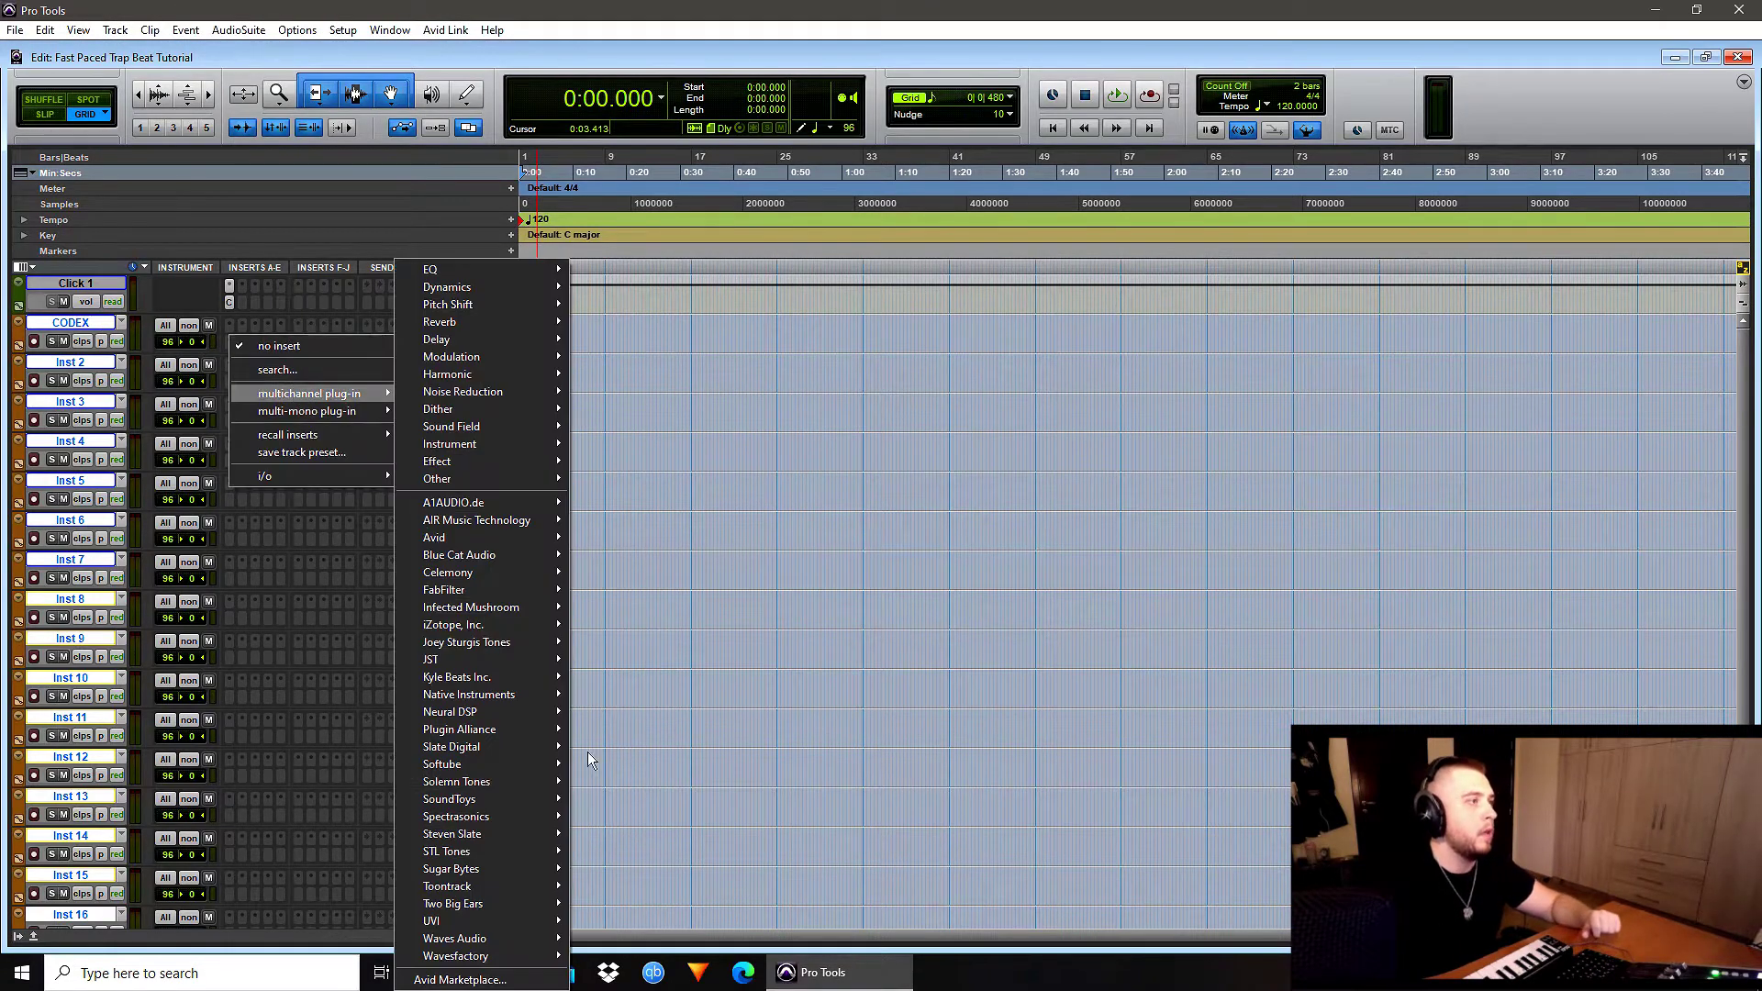
mouse_move(482, 444)
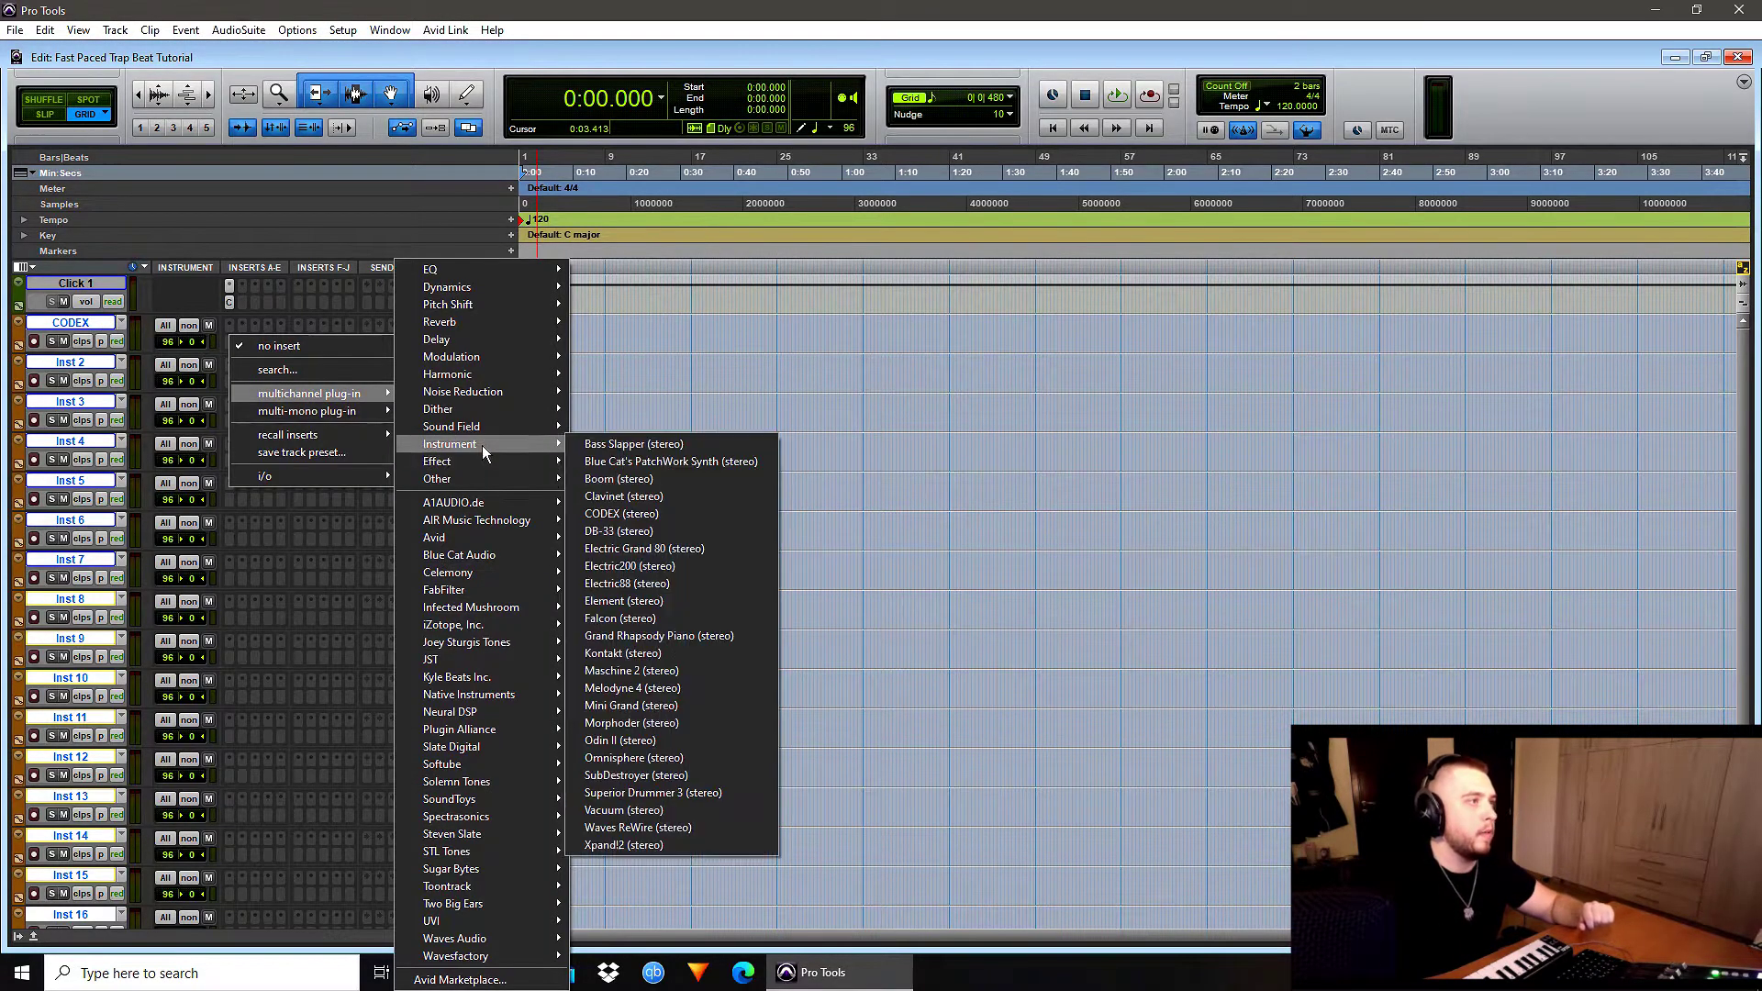
click(657, 516)
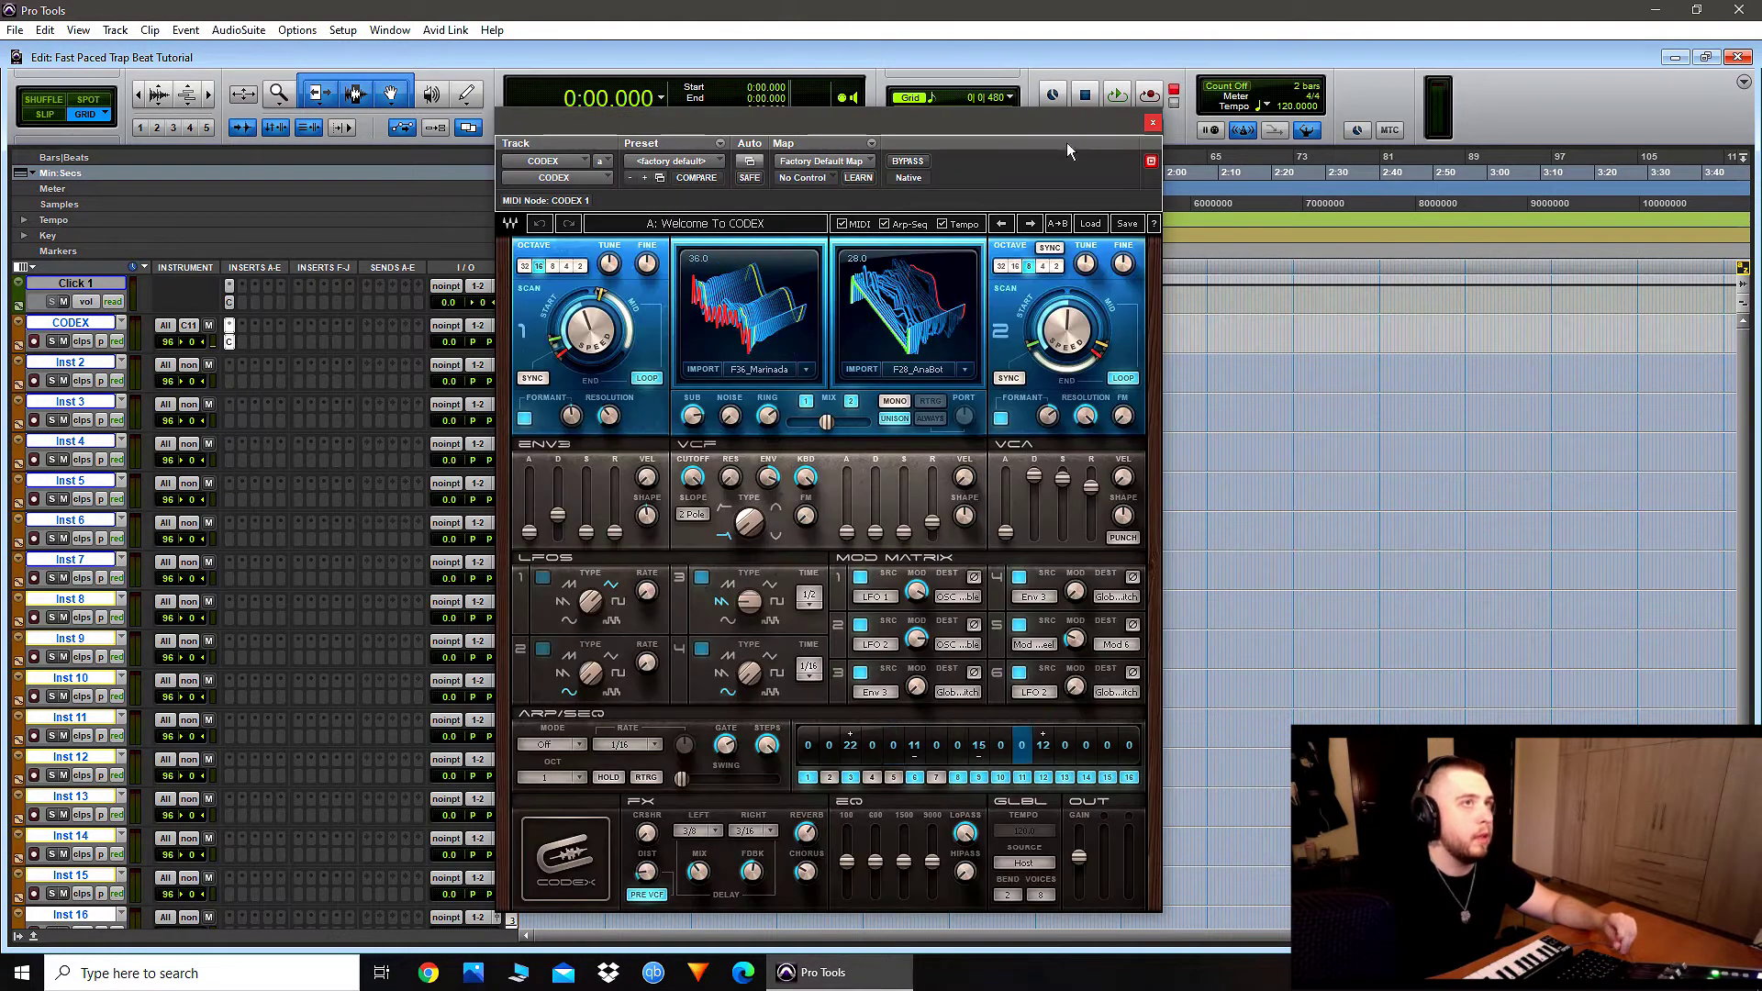
click(1153, 123)
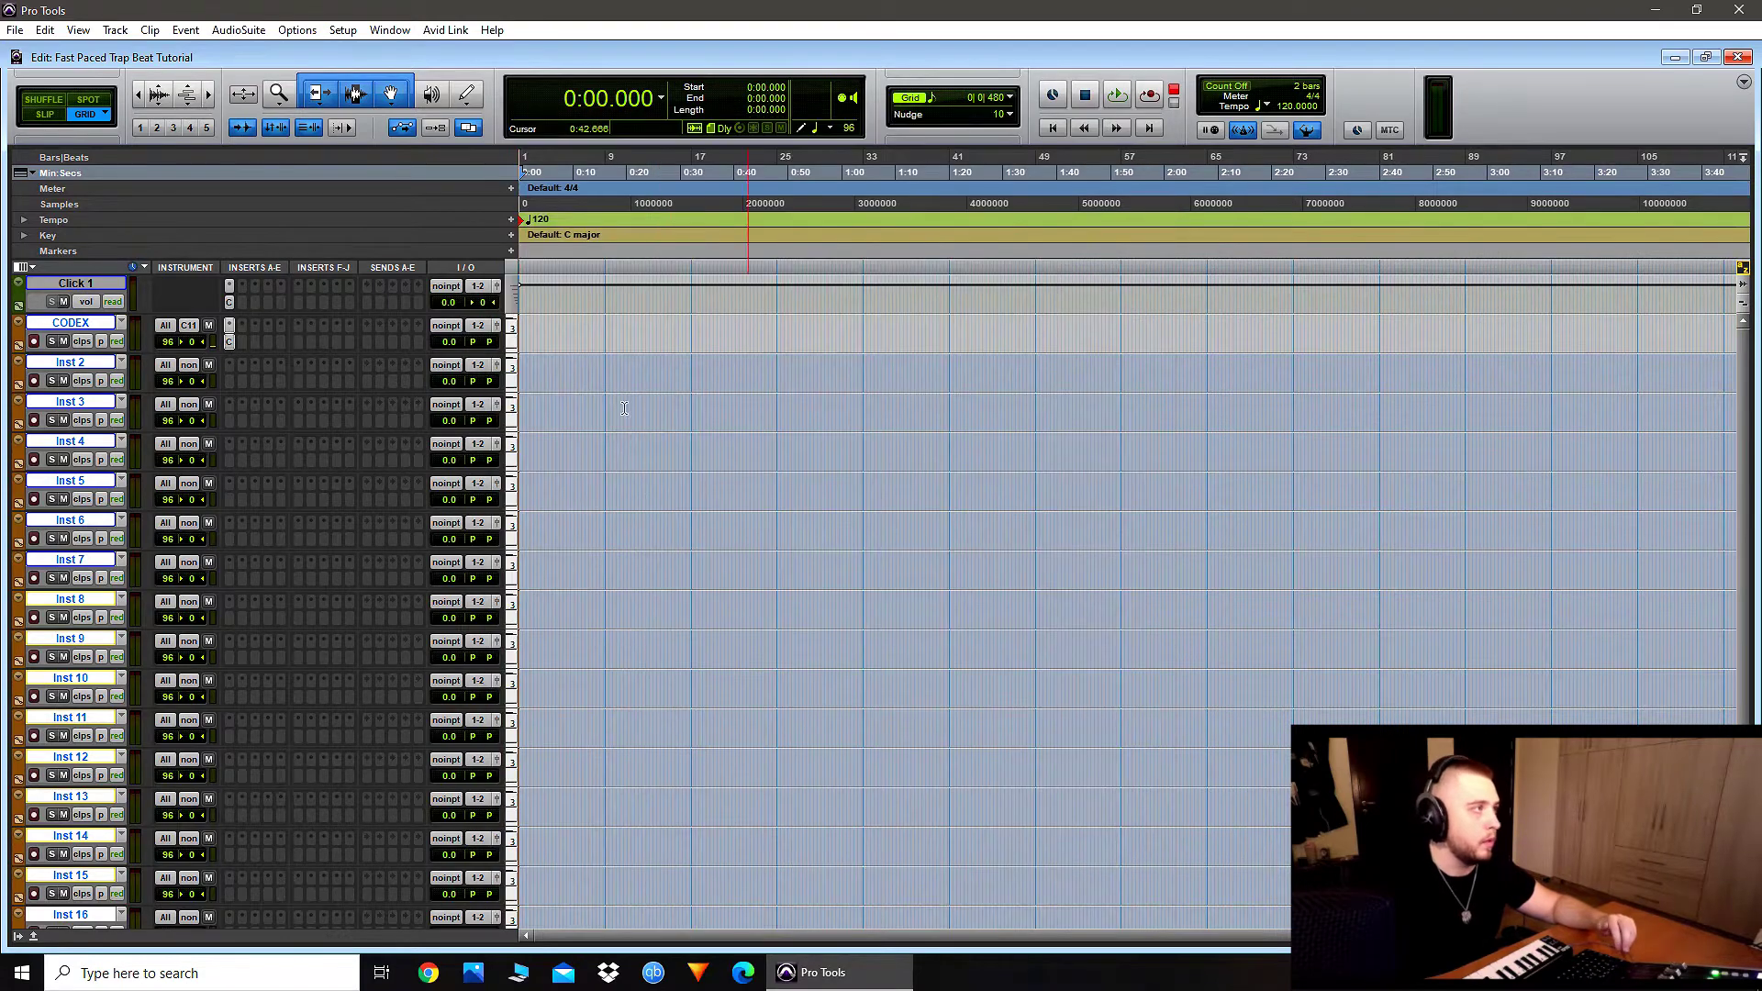
Step: Insert the stereo Falcon instrument on the Inst 2 track and rename the track to FALCON
click(229, 381)
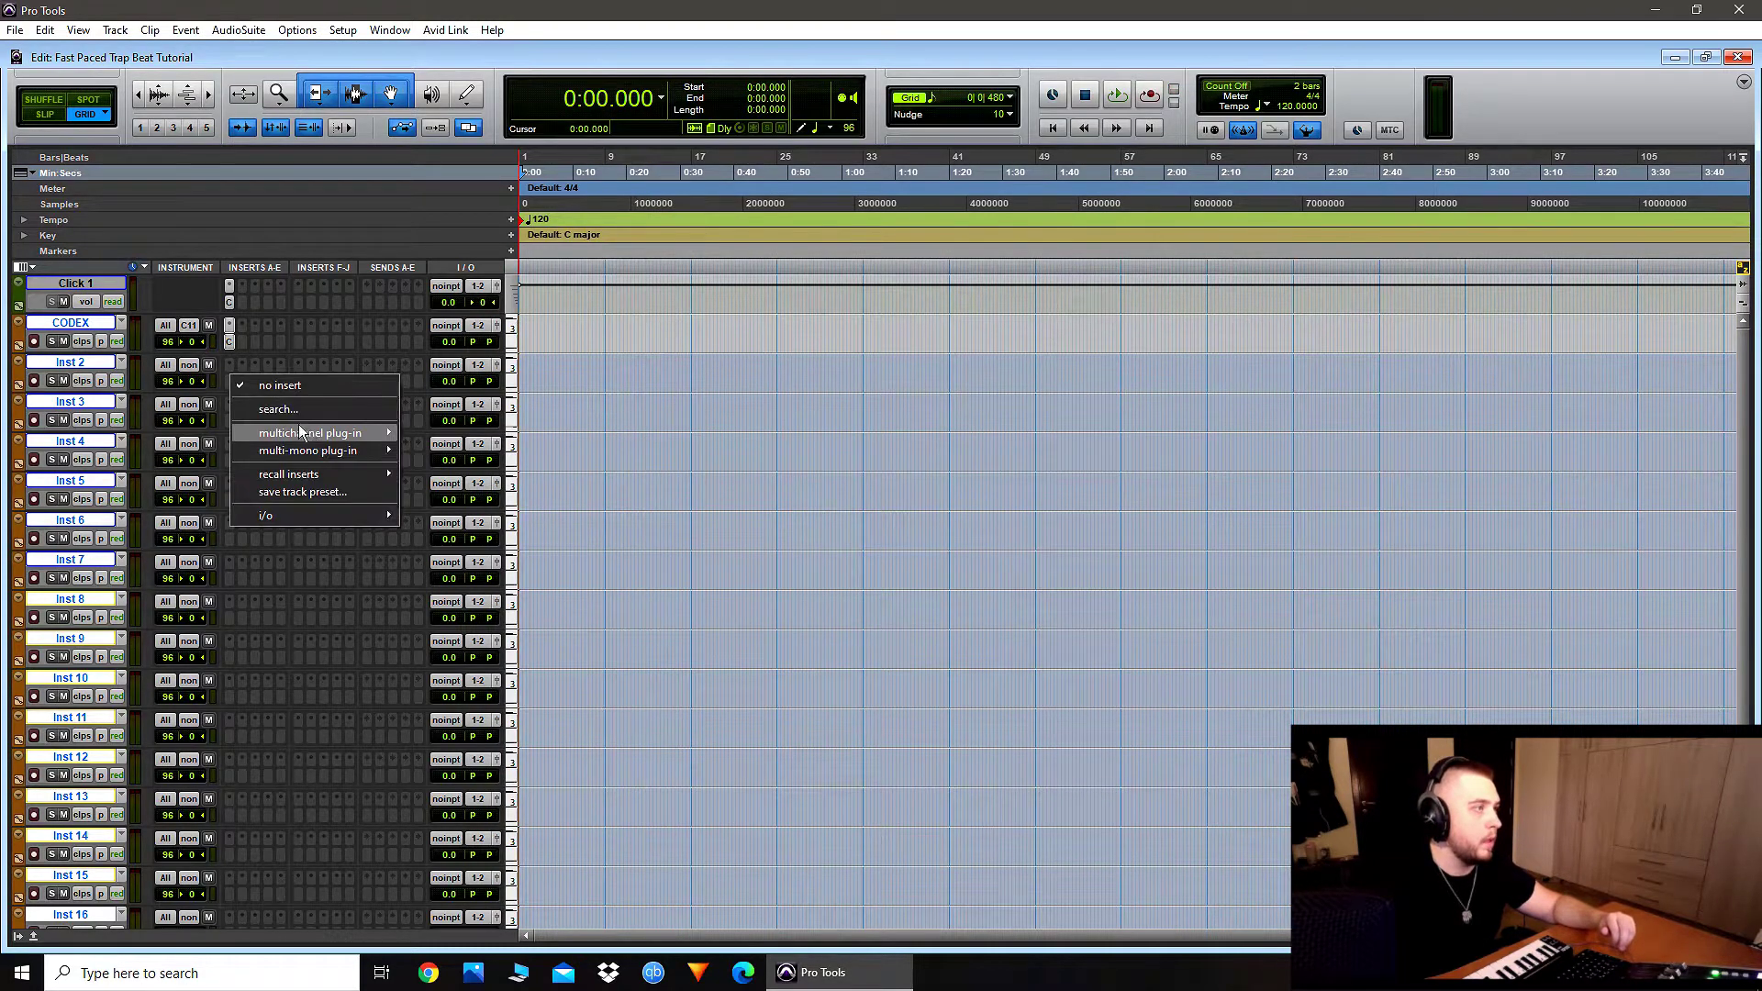
mouse_move(346, 432)
mouse_move(495, 444)
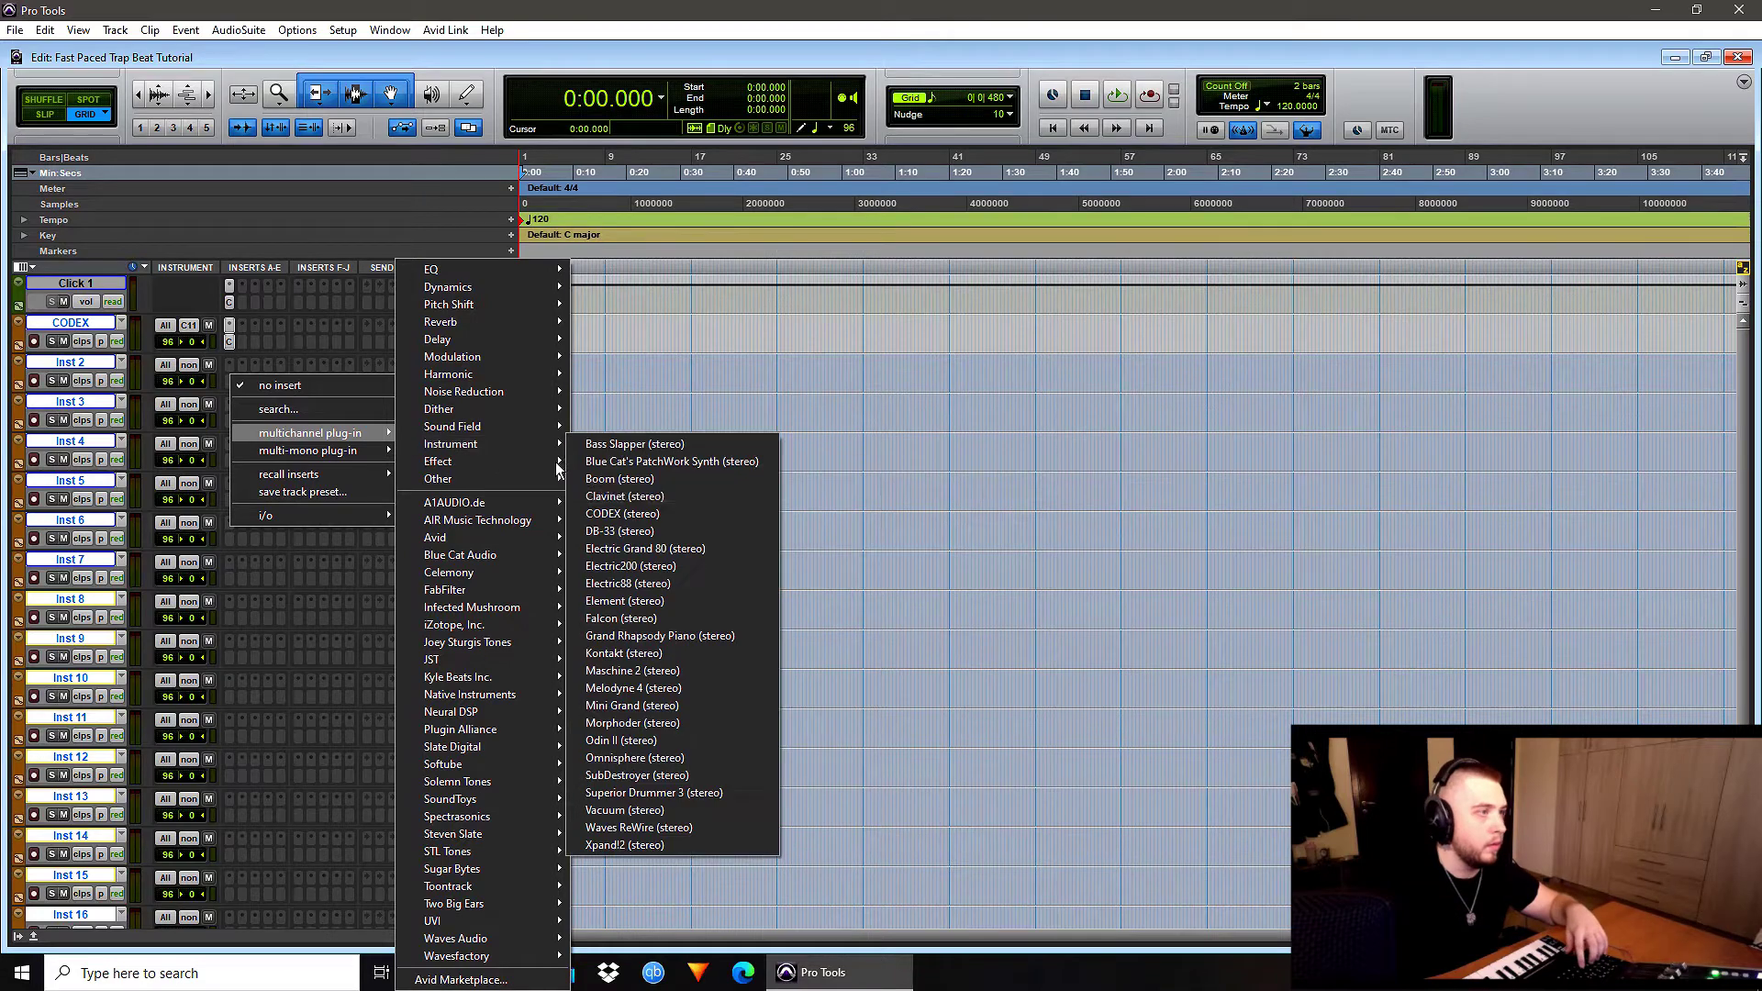
click(677, 618)
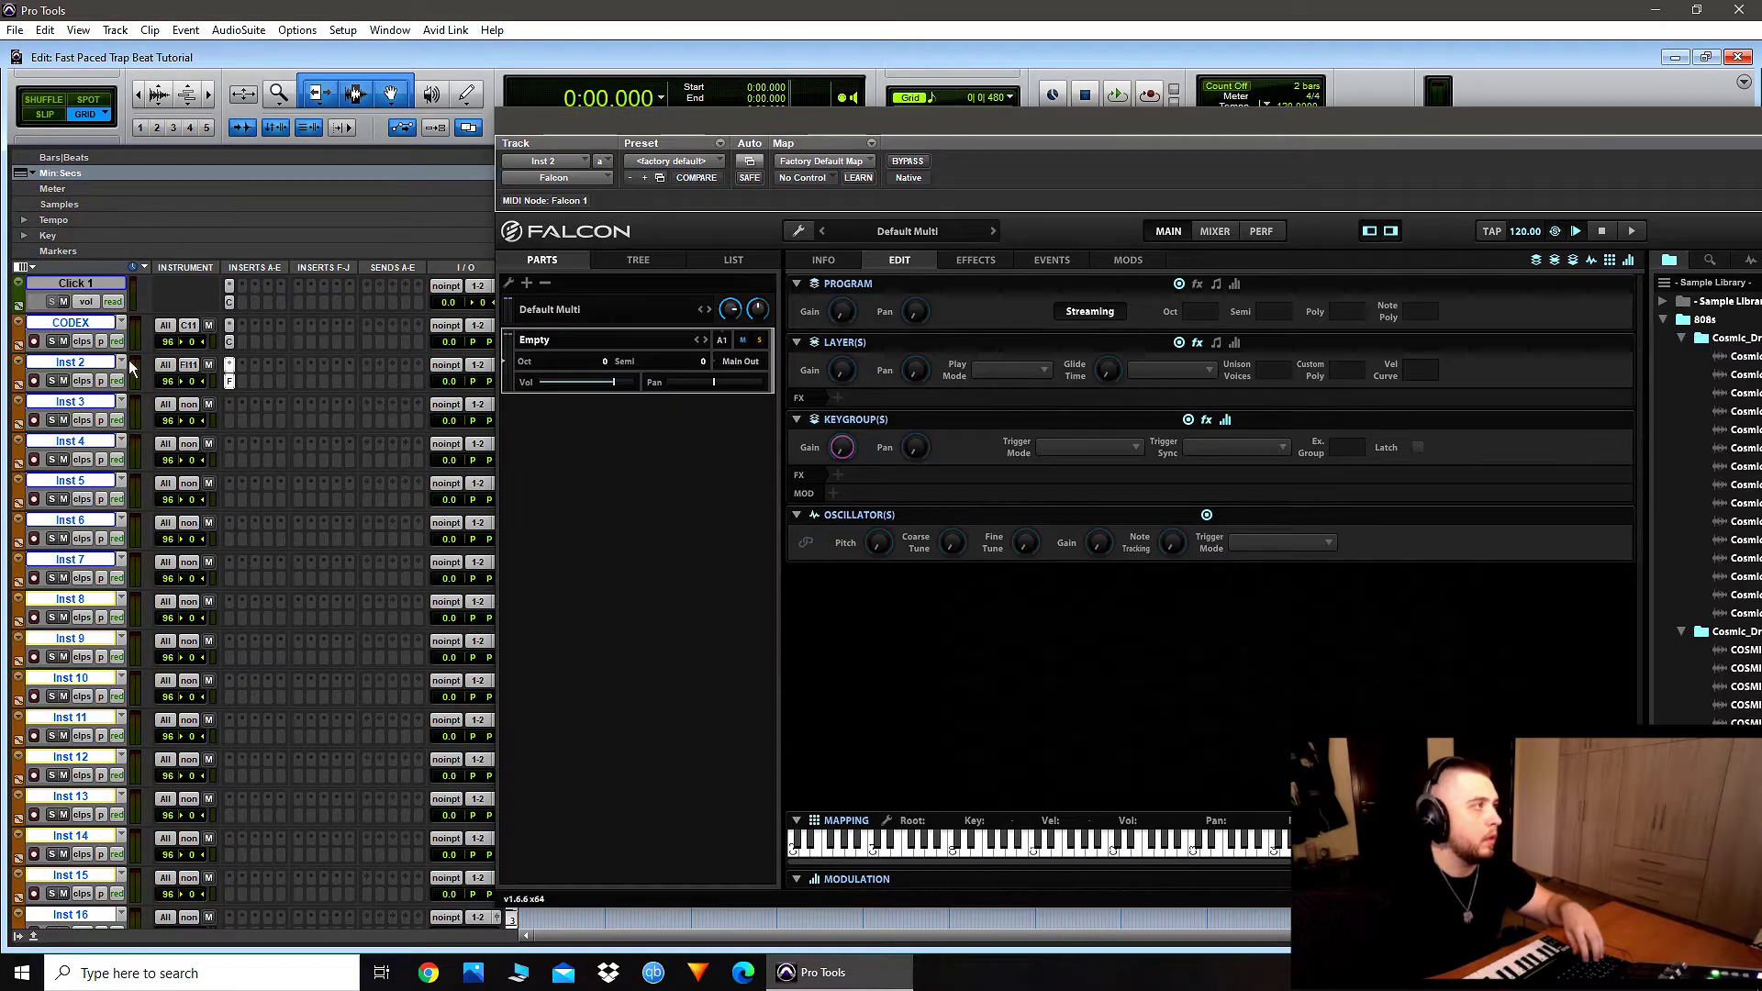
double_click(70, 362)
text(FALCON)
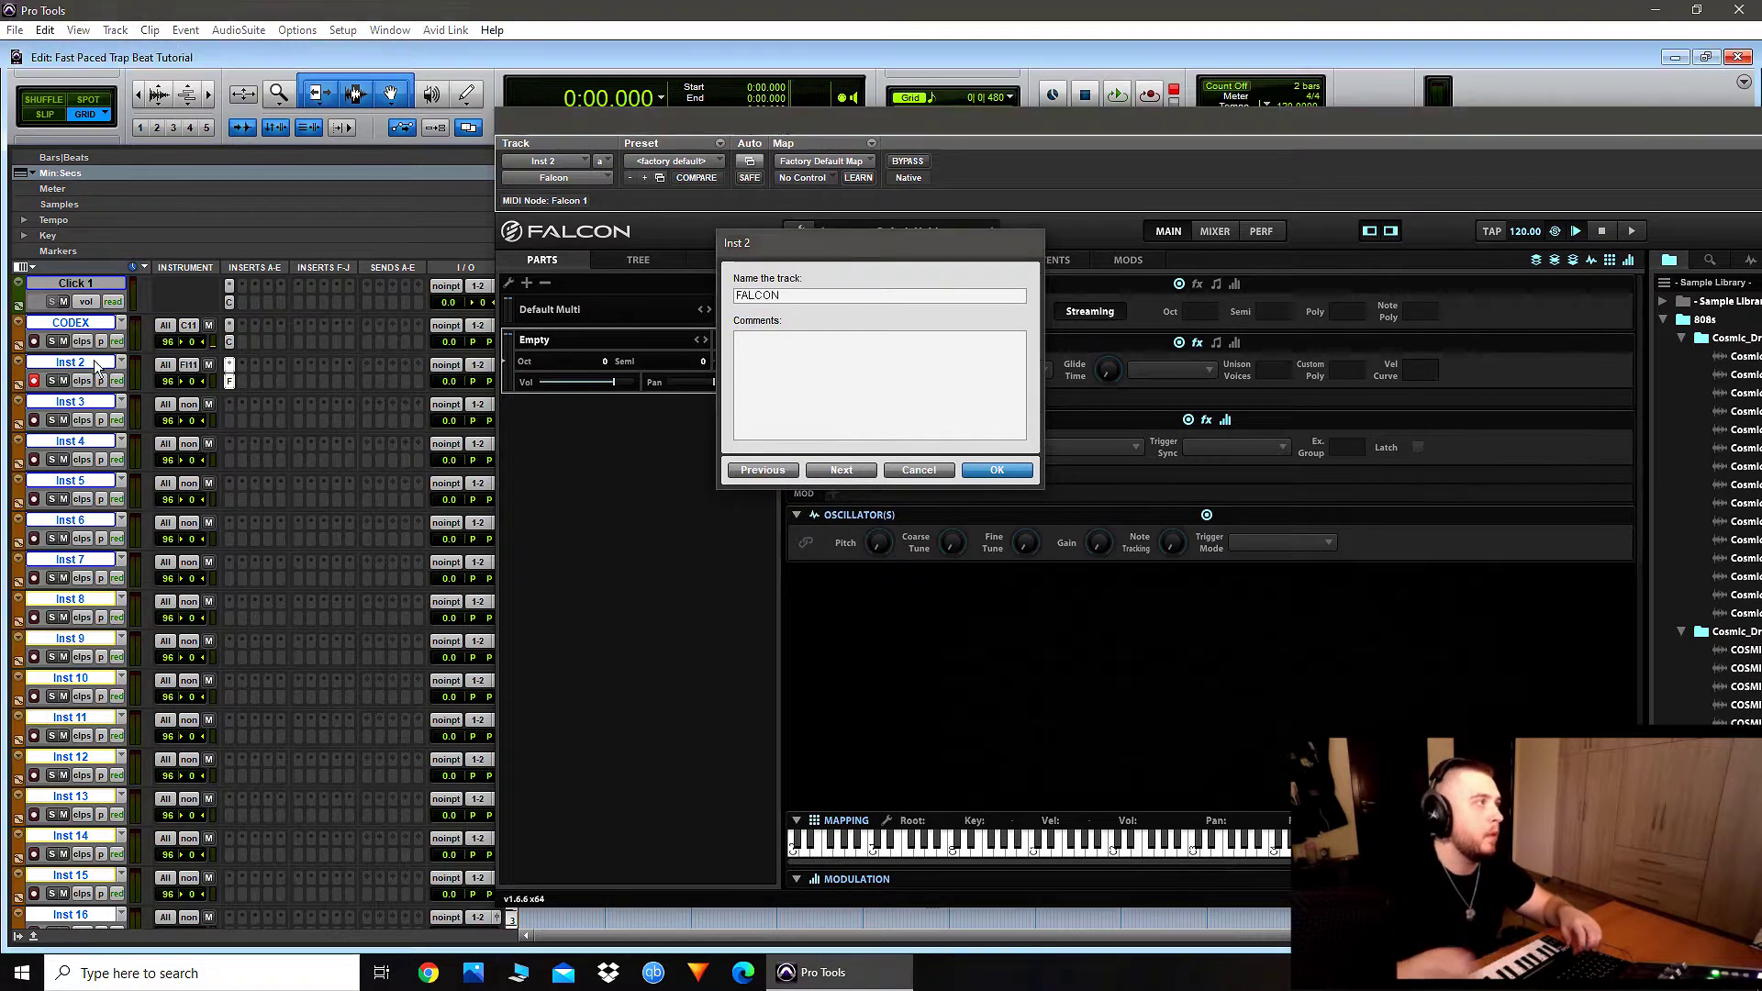
key(Return)
Step: Insert the stereo Xpand!2 instrument on the Inst 3 track and rename the track to XPAND
click(233, 421)
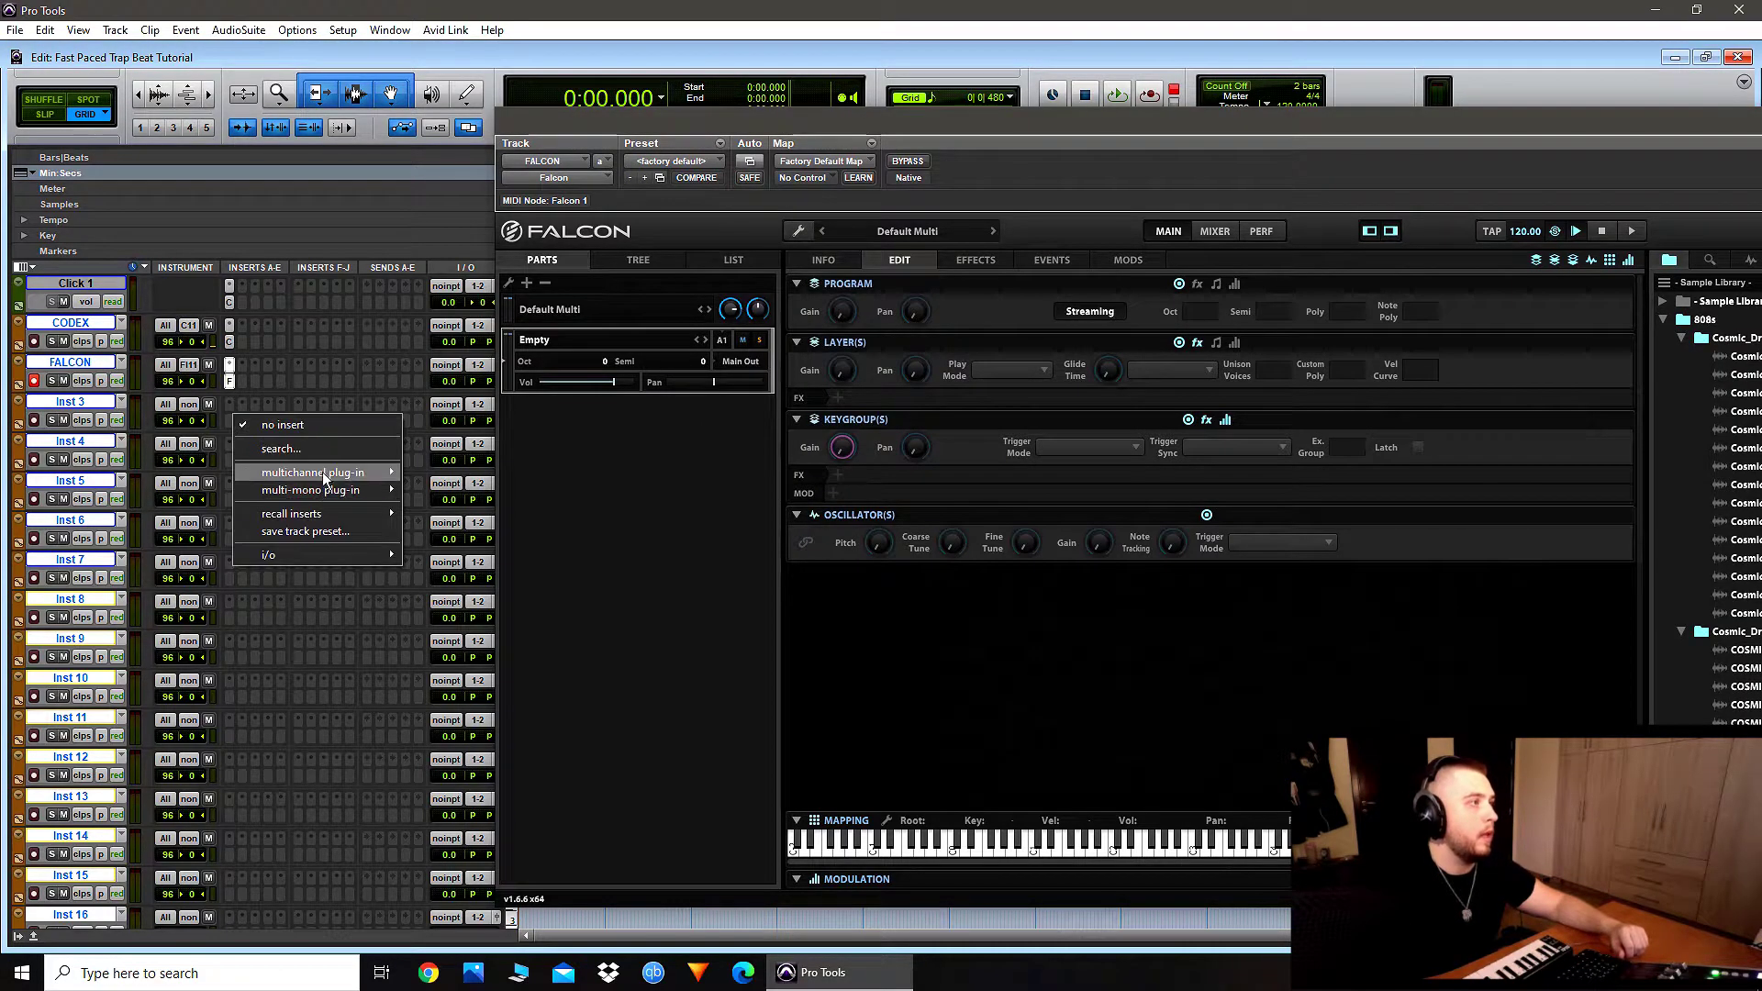
mouse_move(312, 472)
mouse_move(475, 443)
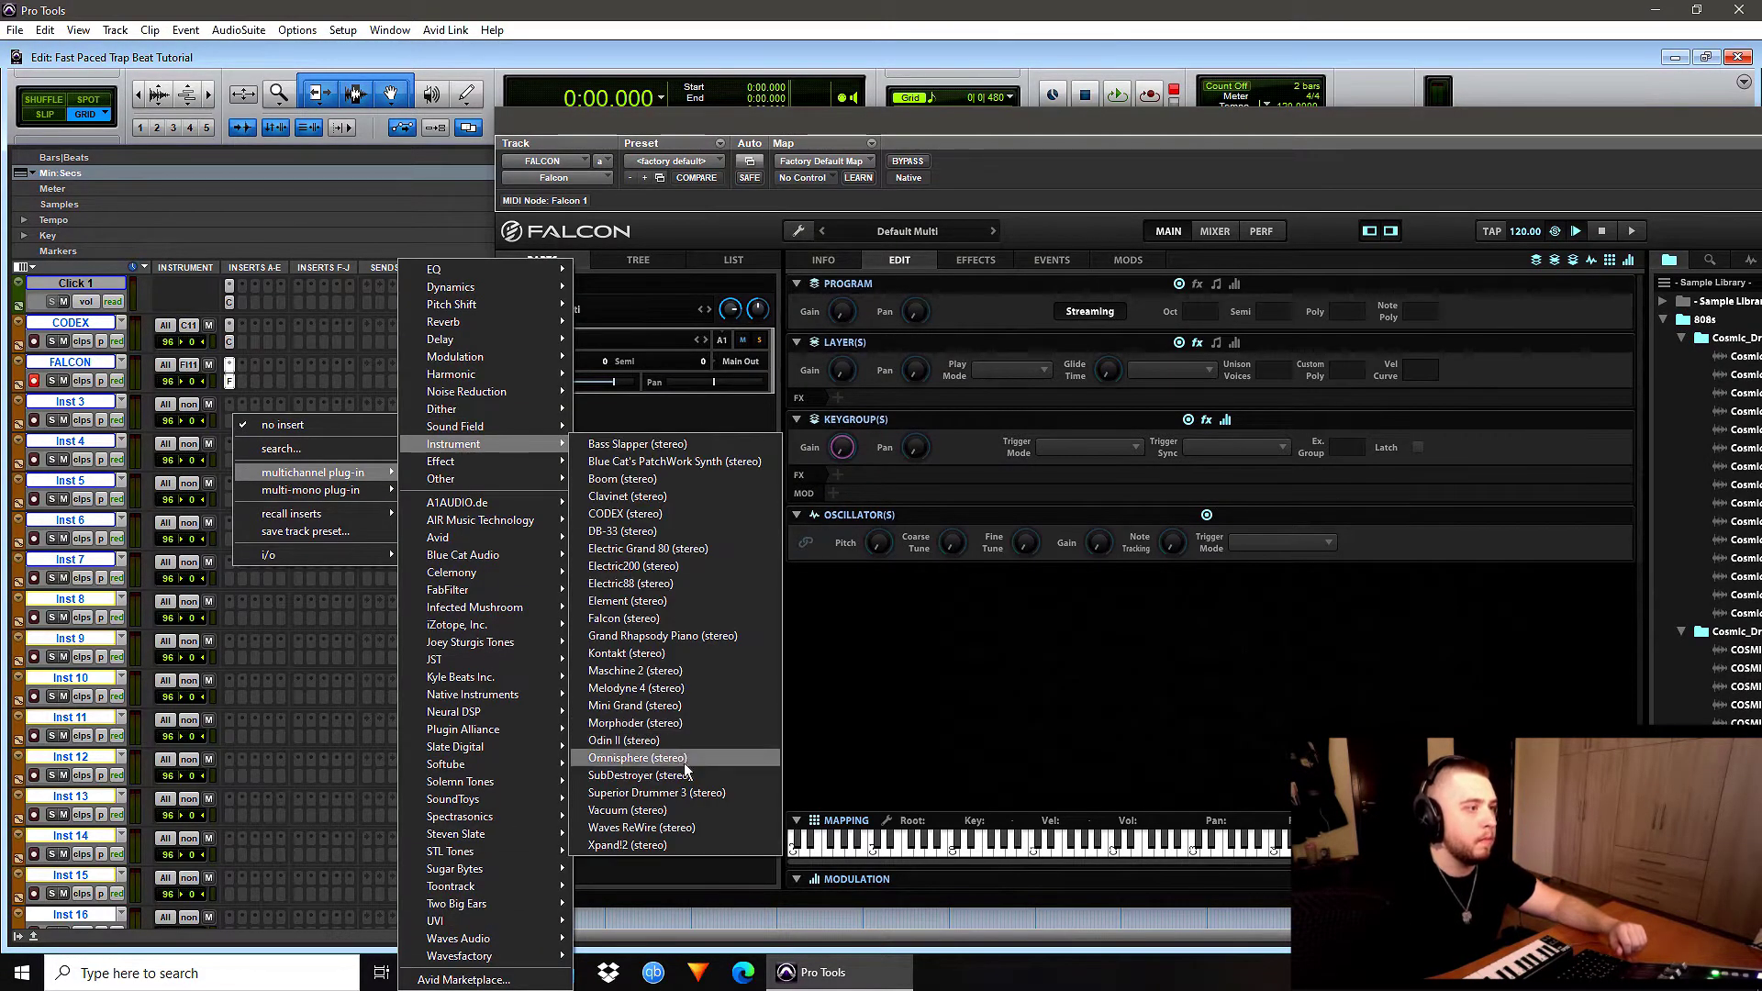
click(670, 845)
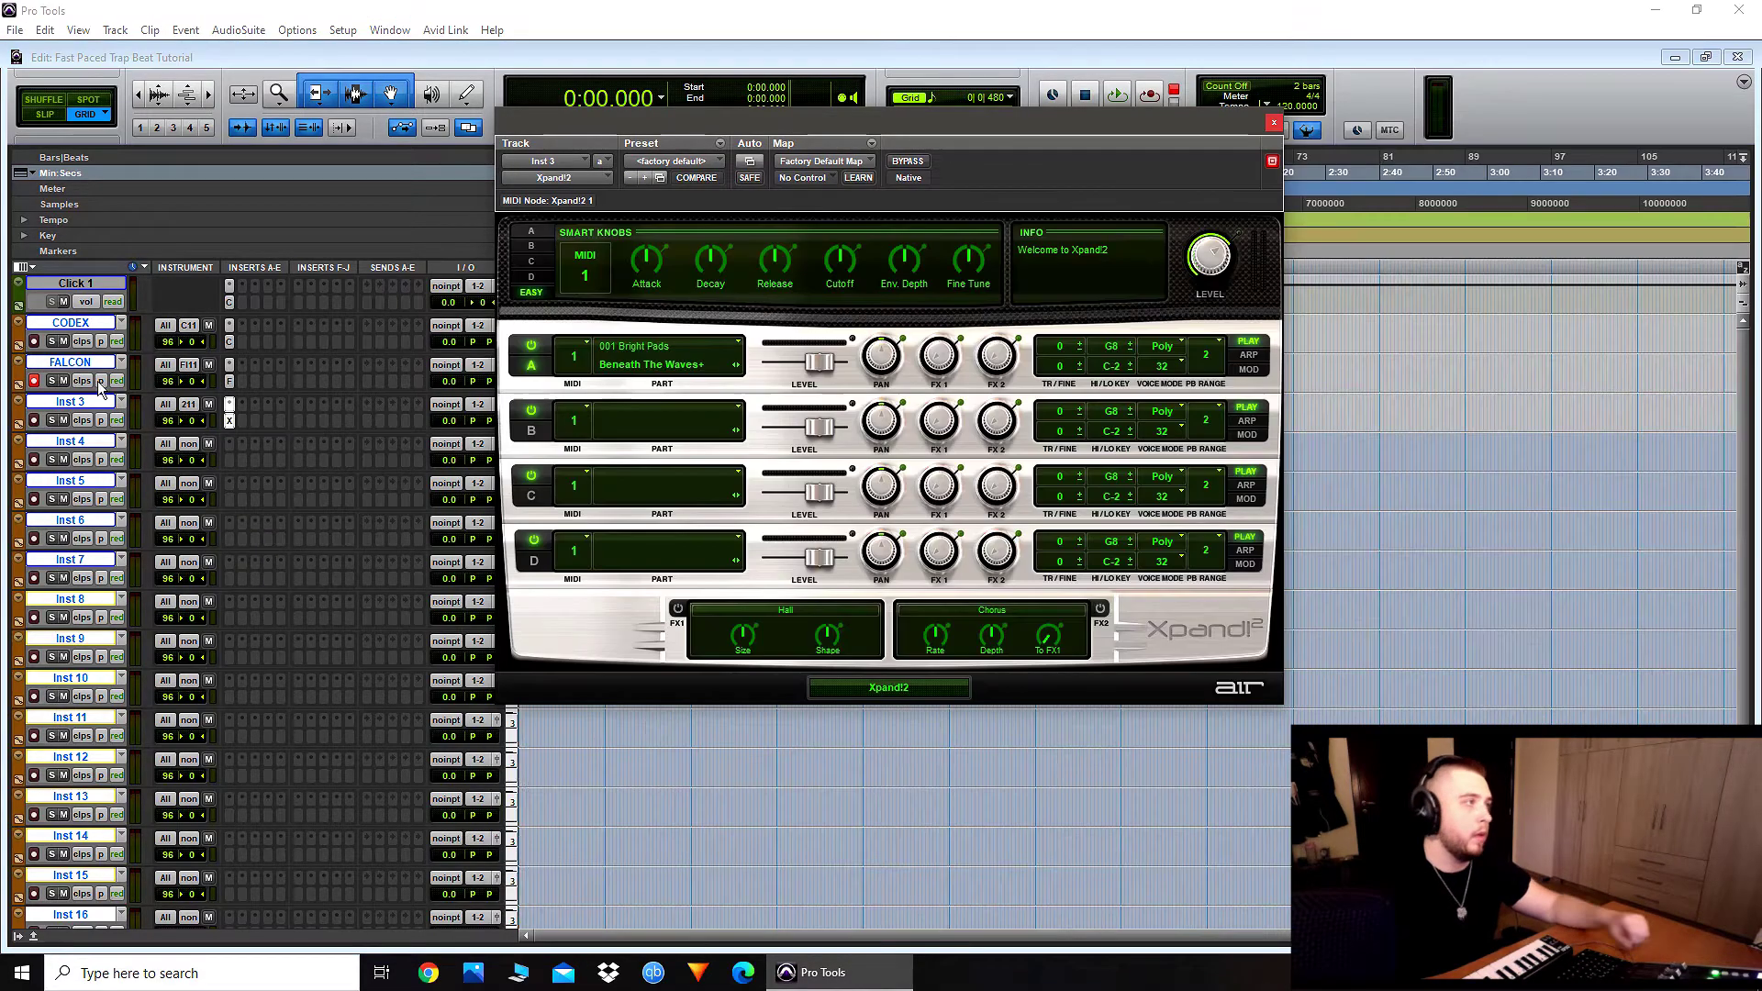
double_click(85, 403)
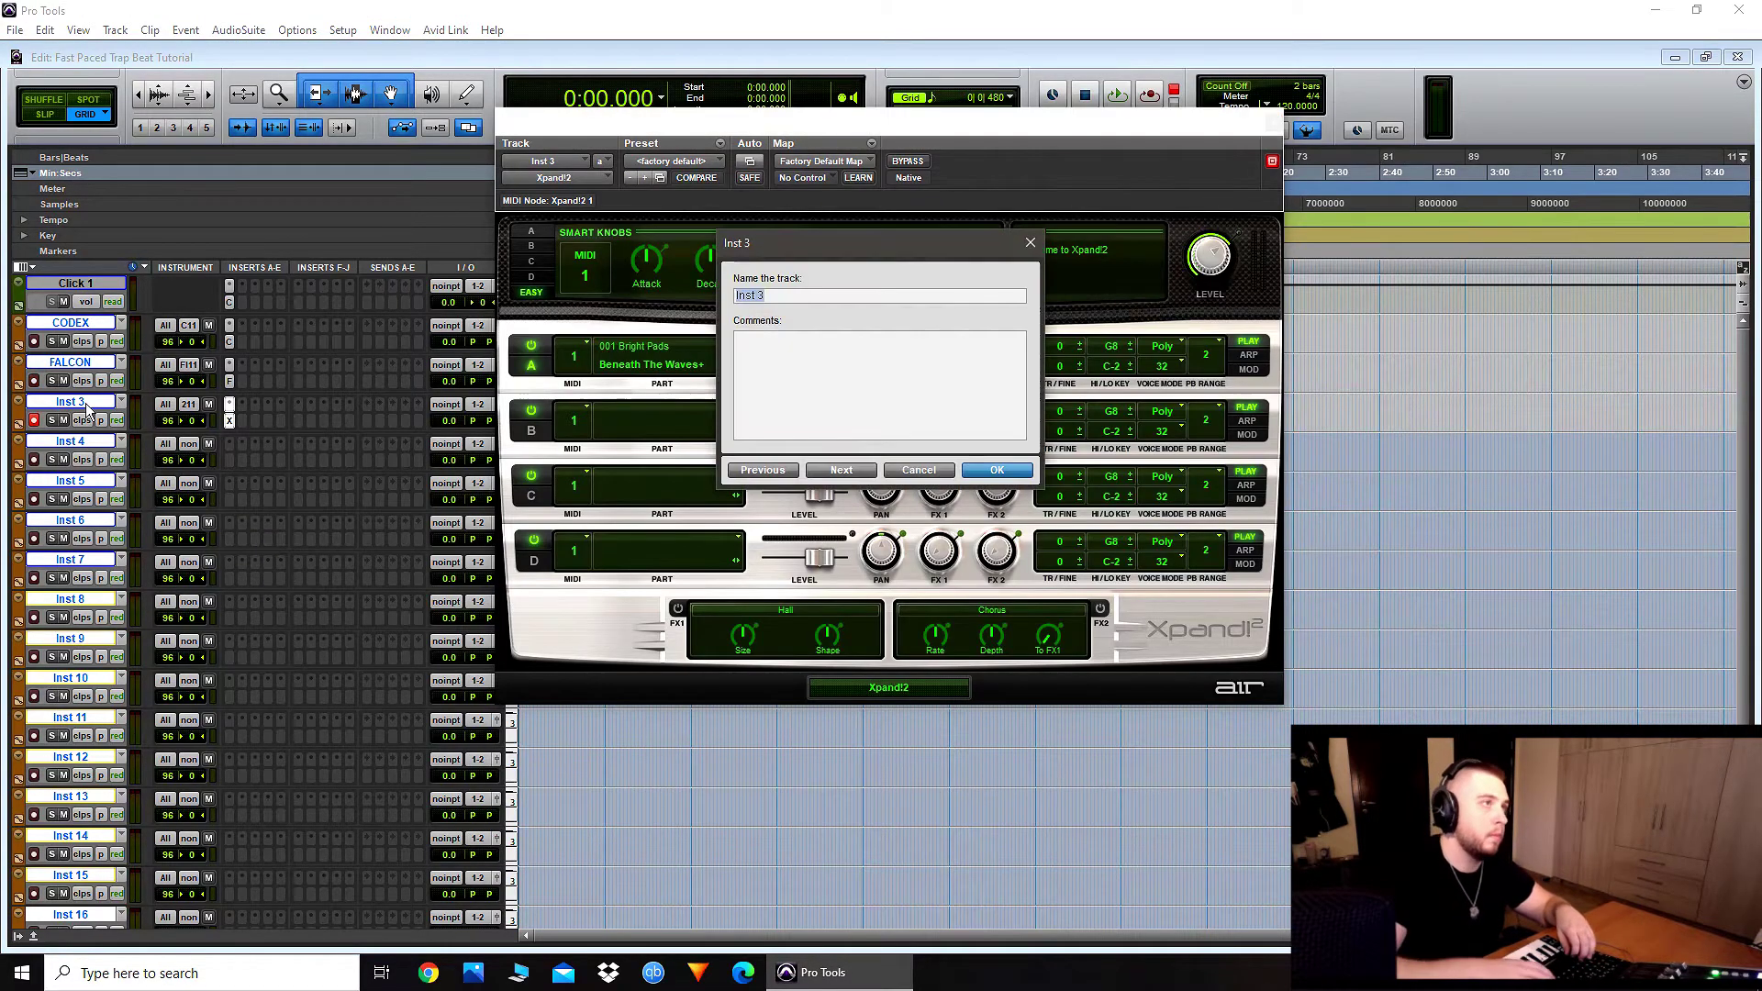
key(Return)
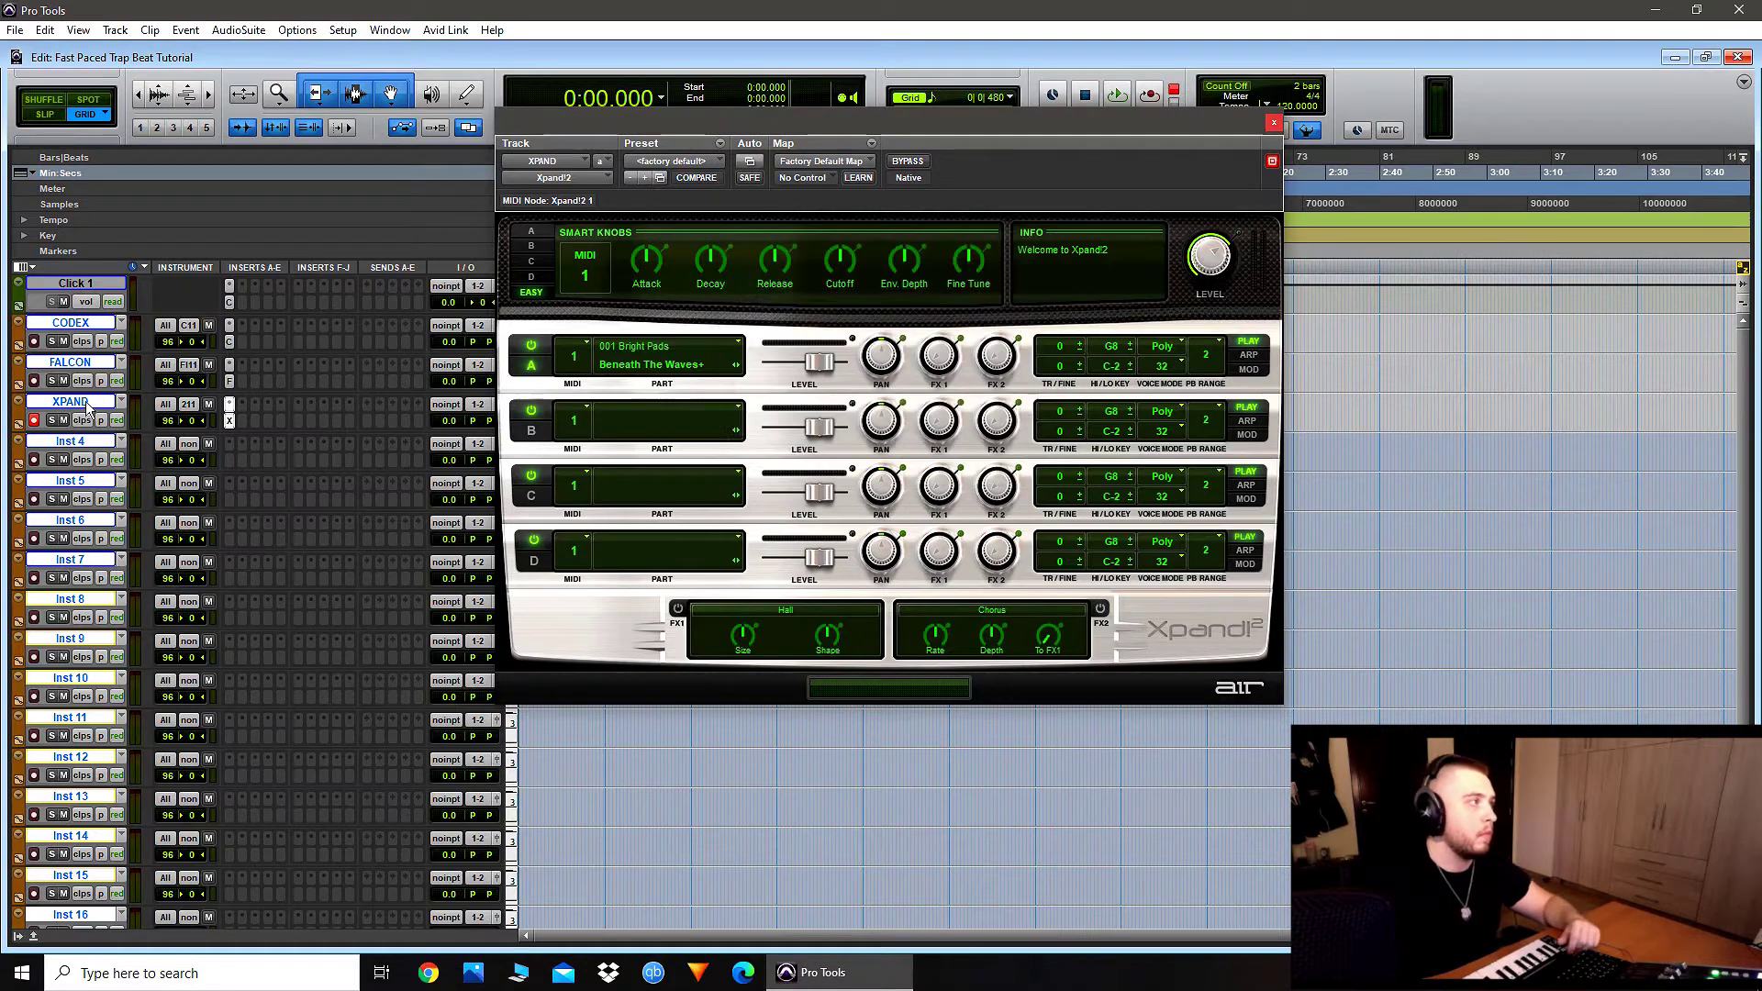
Step: Rename the Inst 4 track to ELEMENTS and insert the stereo Element instrument on it
double_click(81, 442)
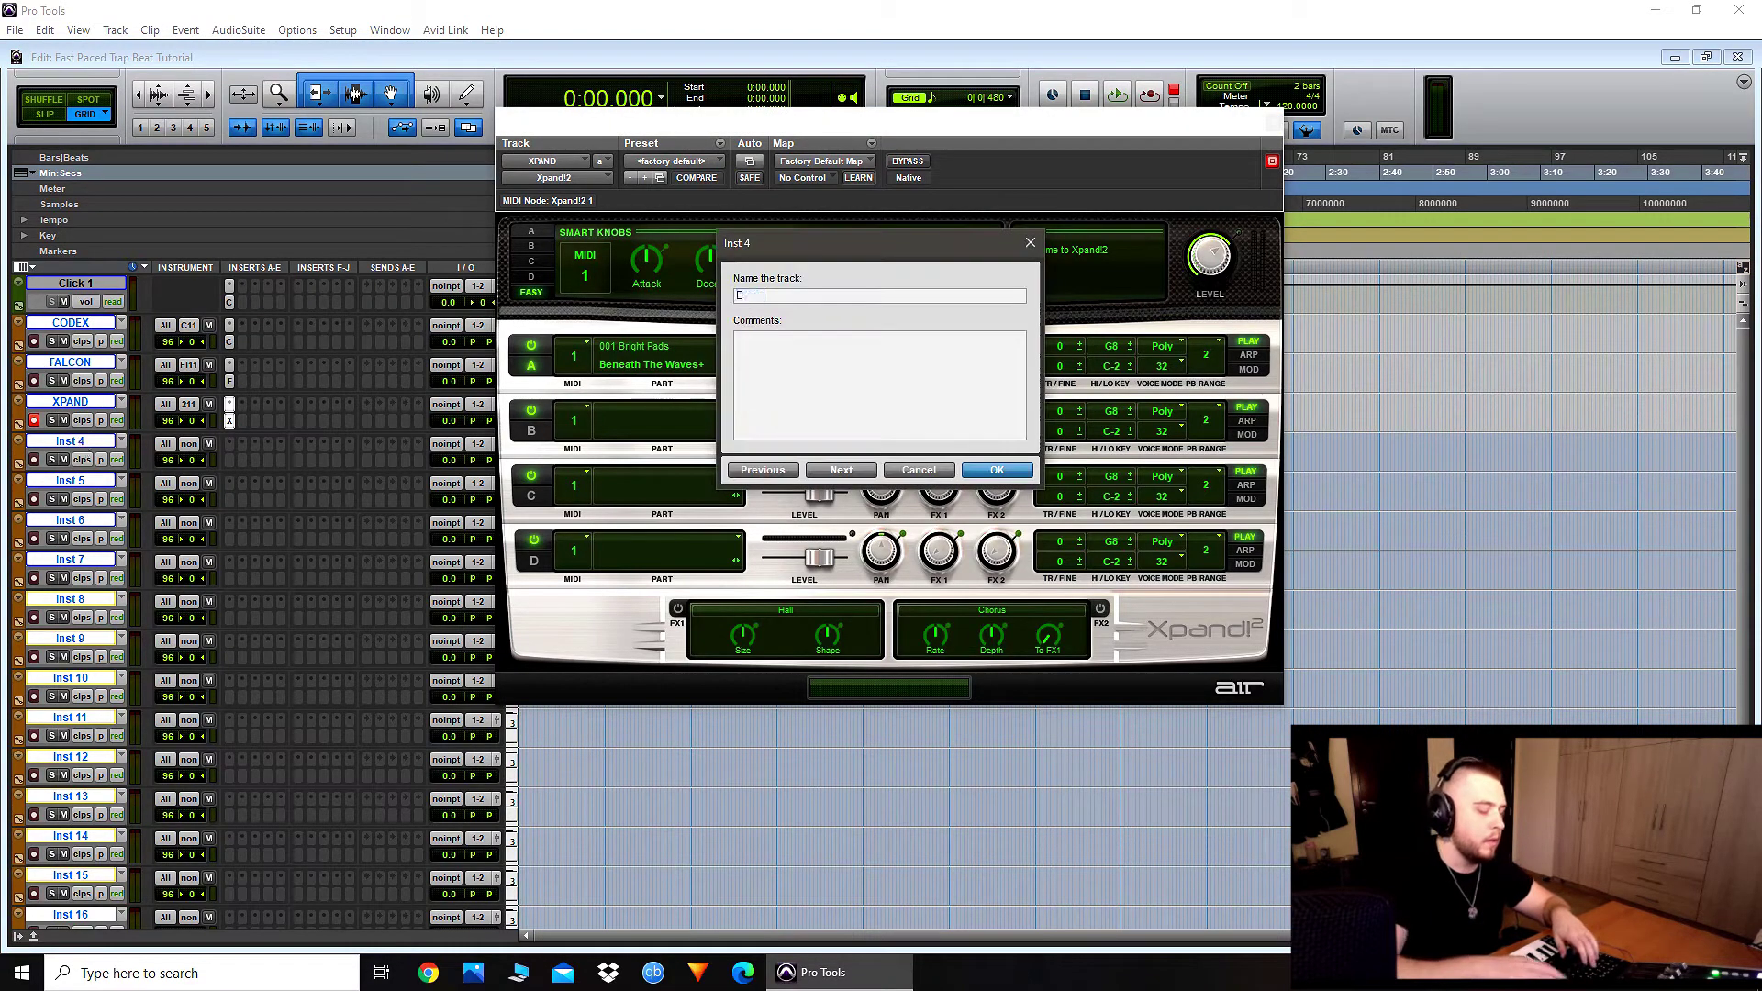
text(ELEMENTS)
key(Return)
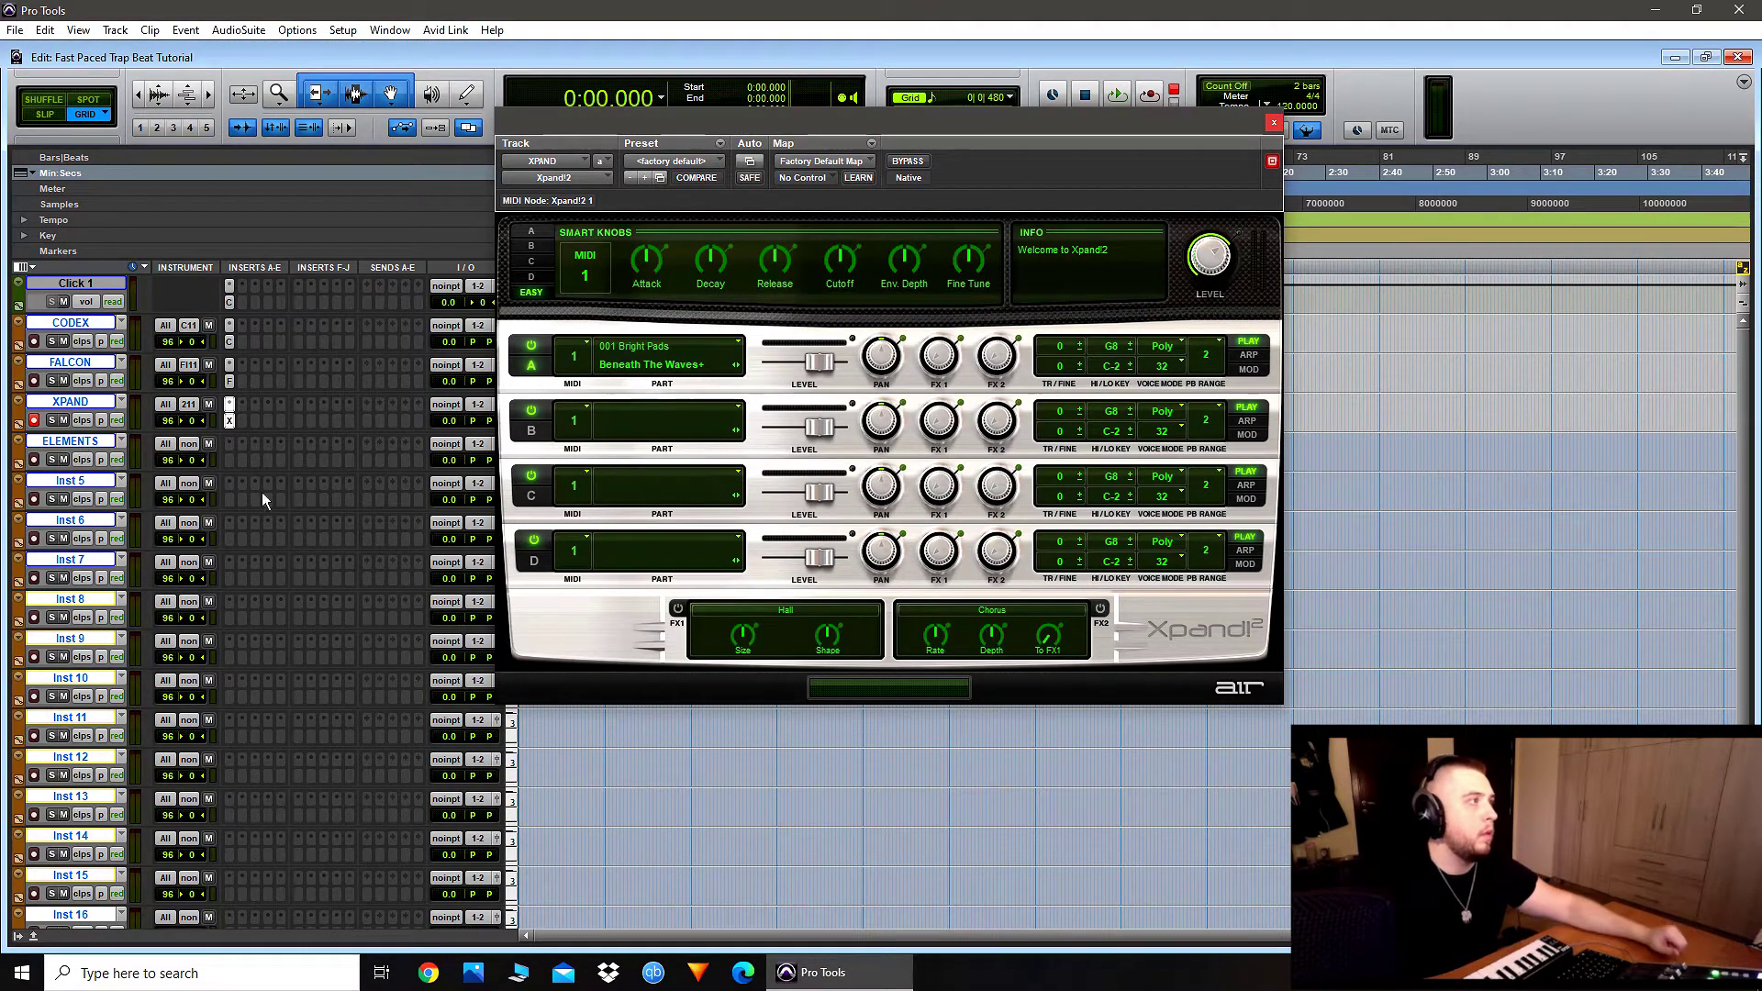
click(234, 457)
mouse_move(376, 511)
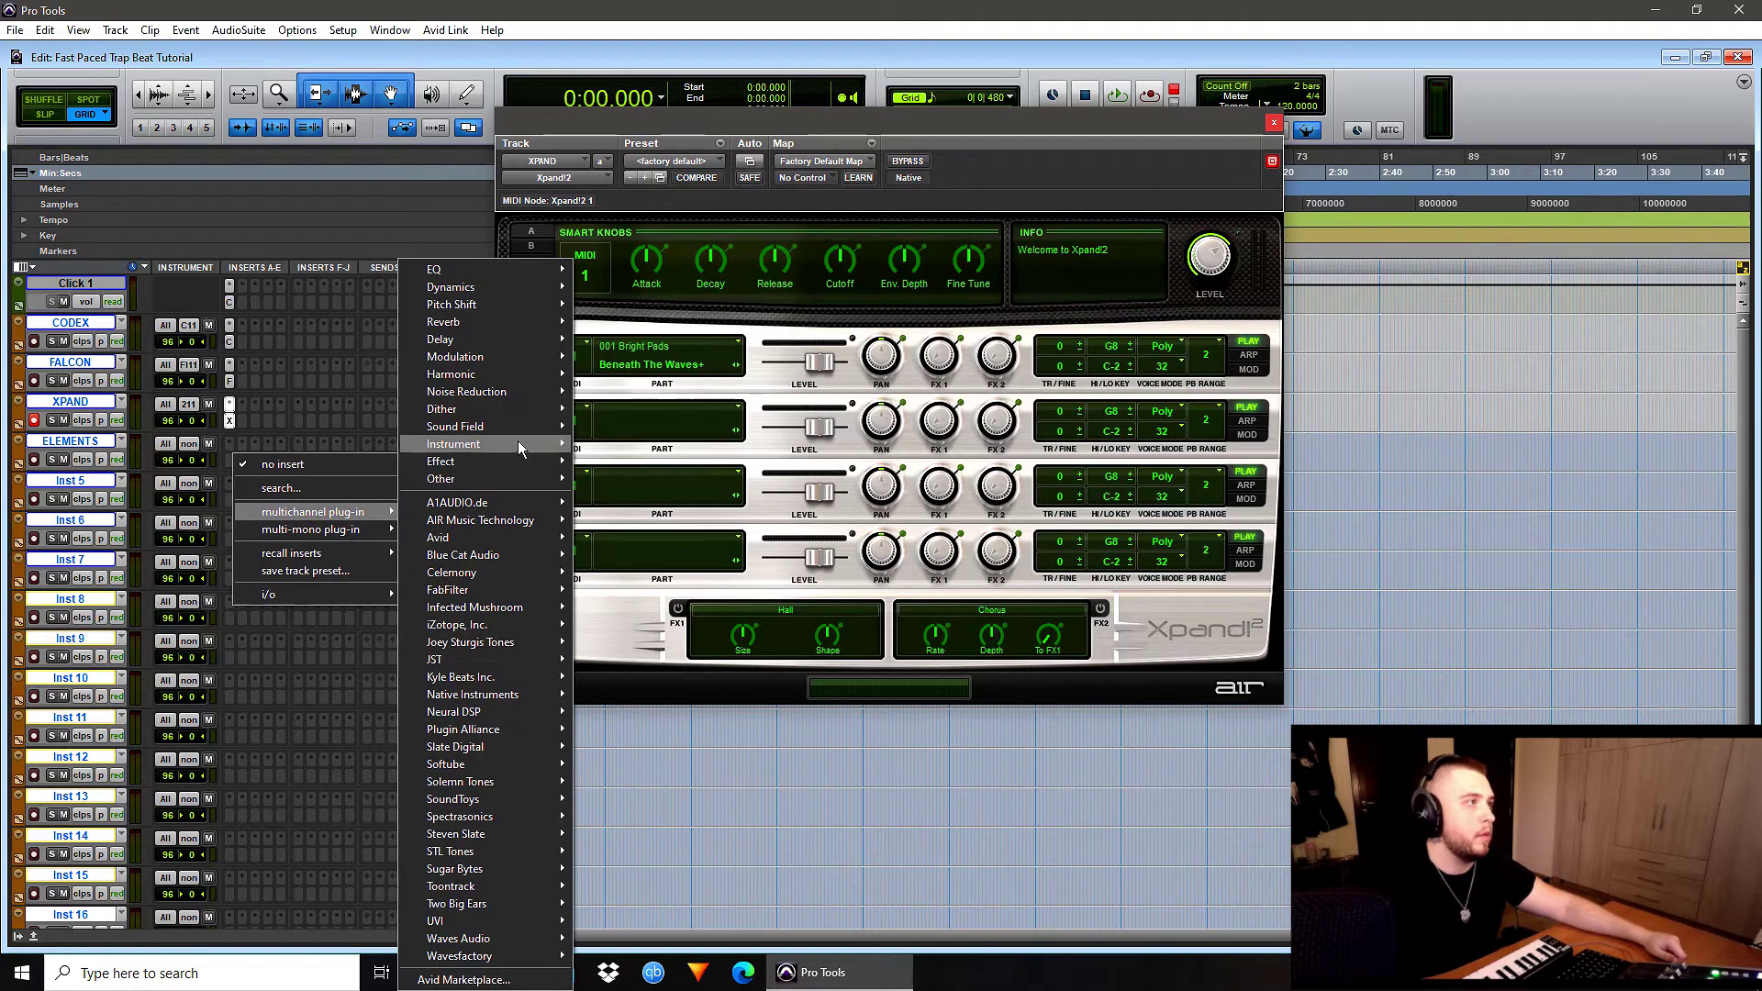
mouse_move(525, 445)
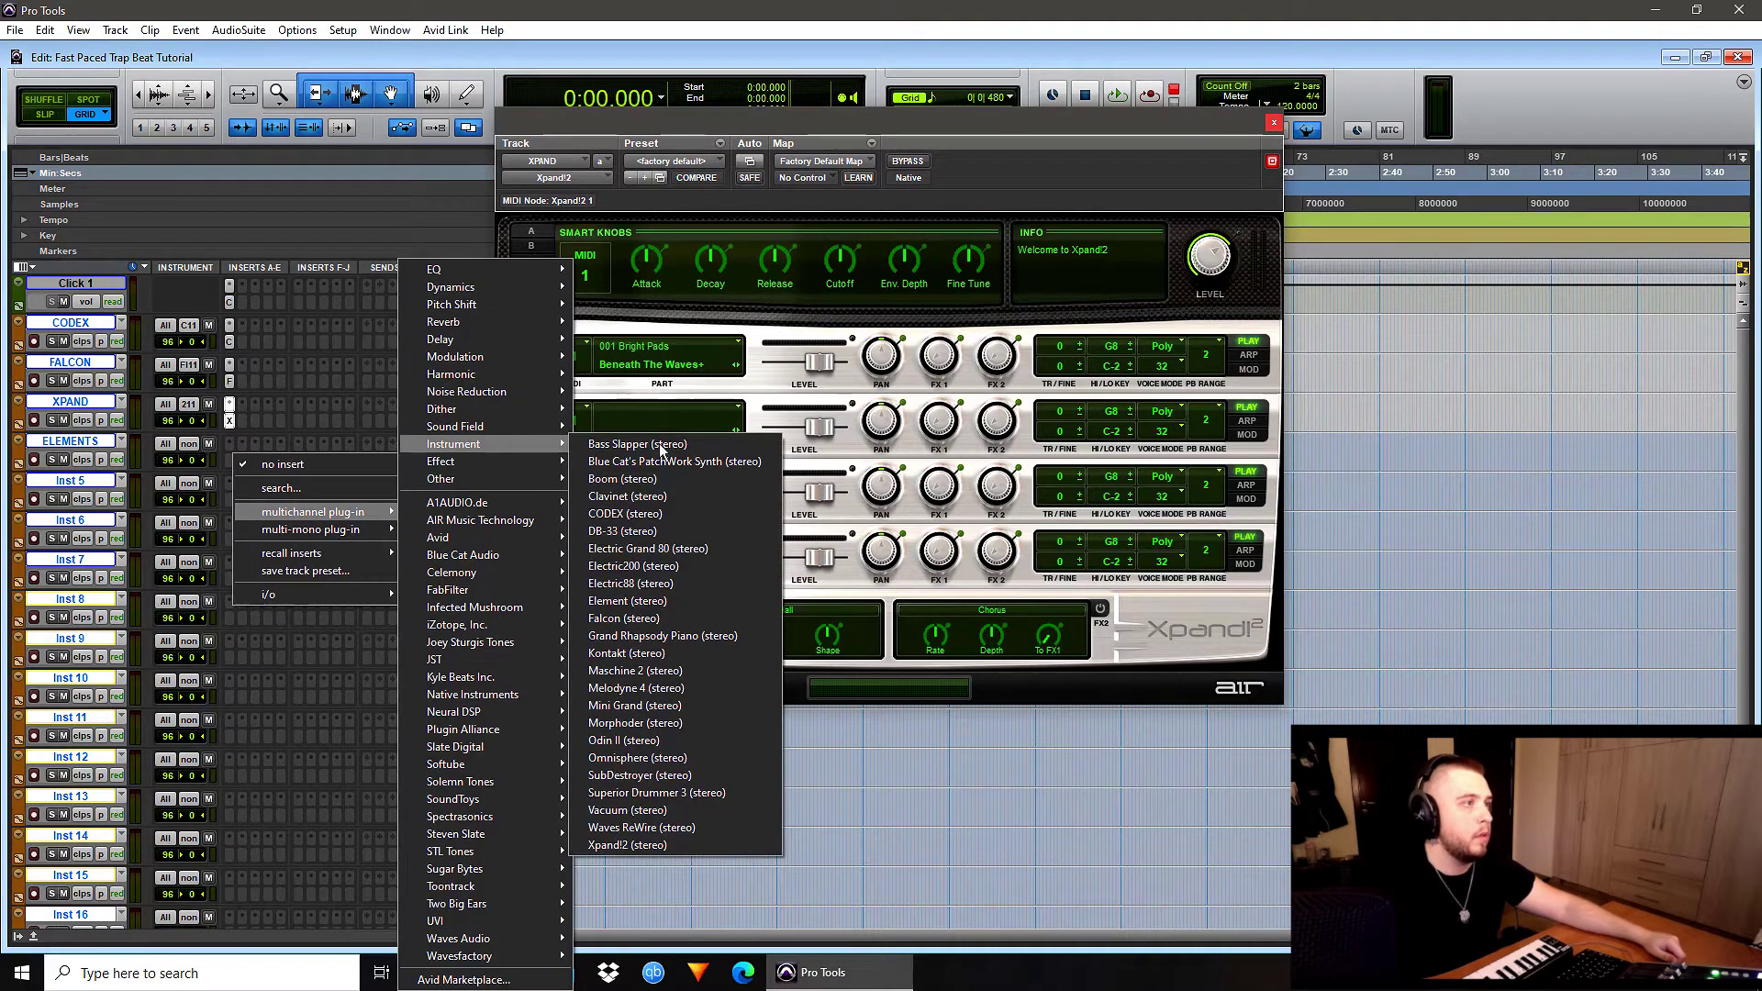
click(675, 603)
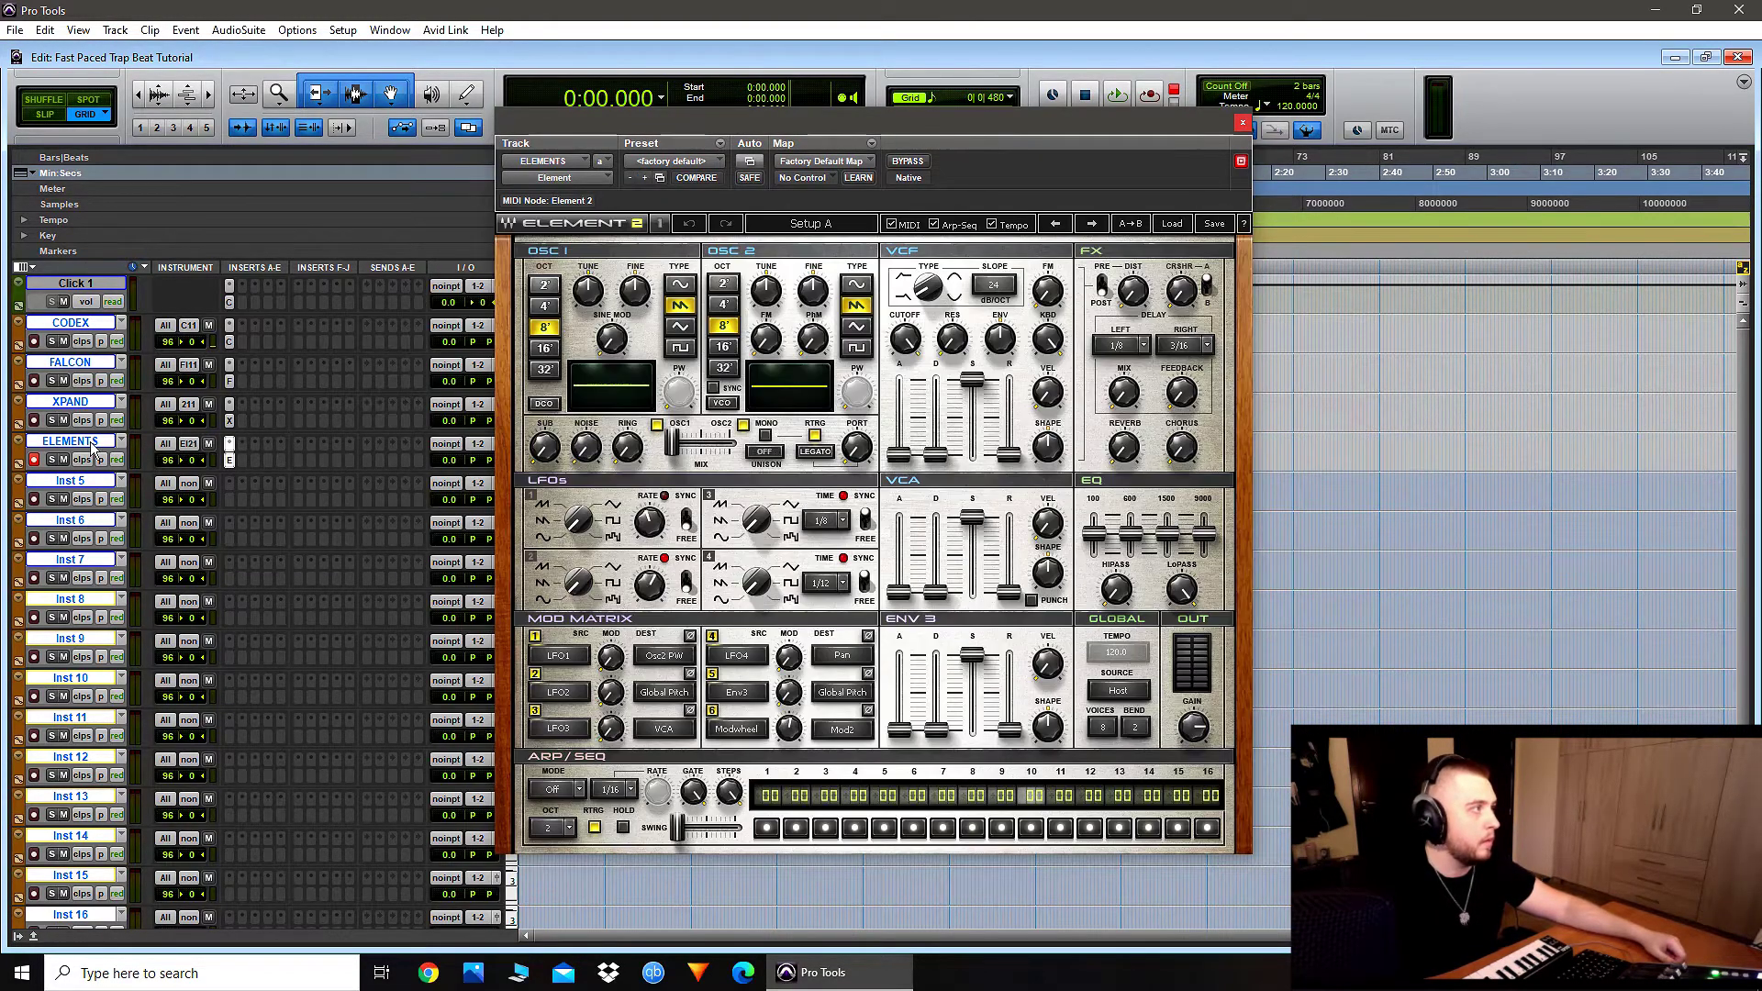
Step: Correct the ELEMENTS track's name to ELEMENT and close the Element plug-in window
double_click(91, 439)
click(867, 296)
key(BackSpace)
text(s)
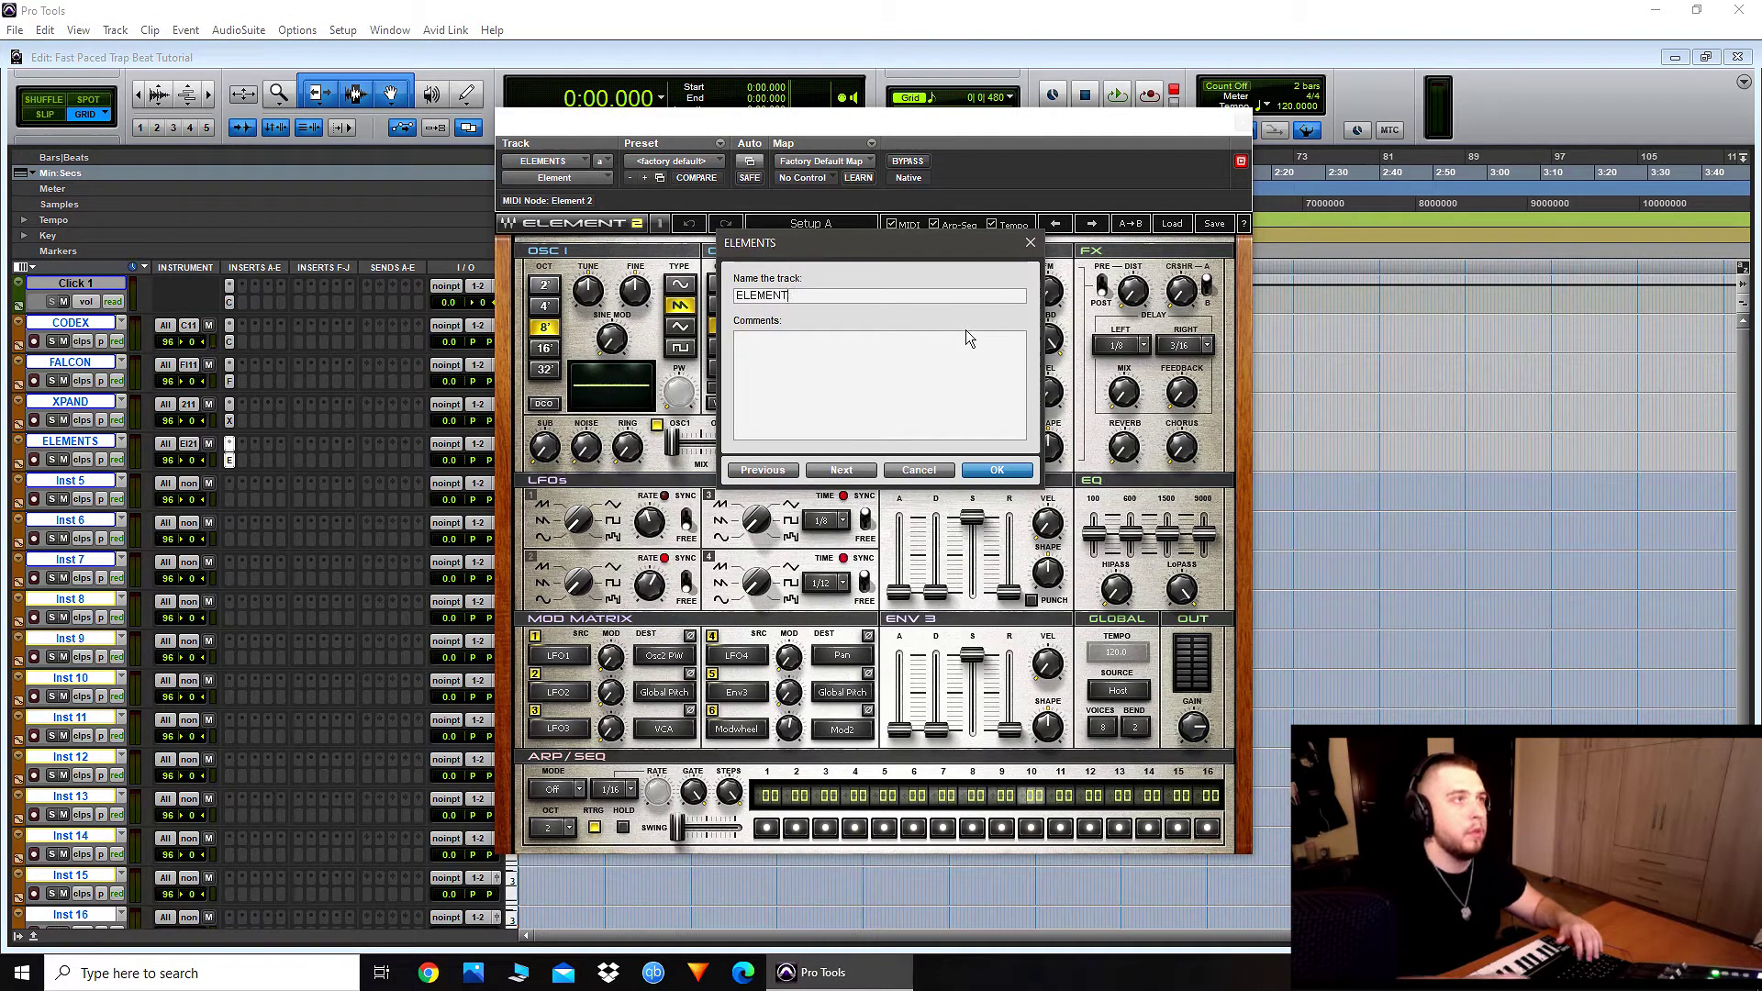
key(Return)
click(1241, 120)
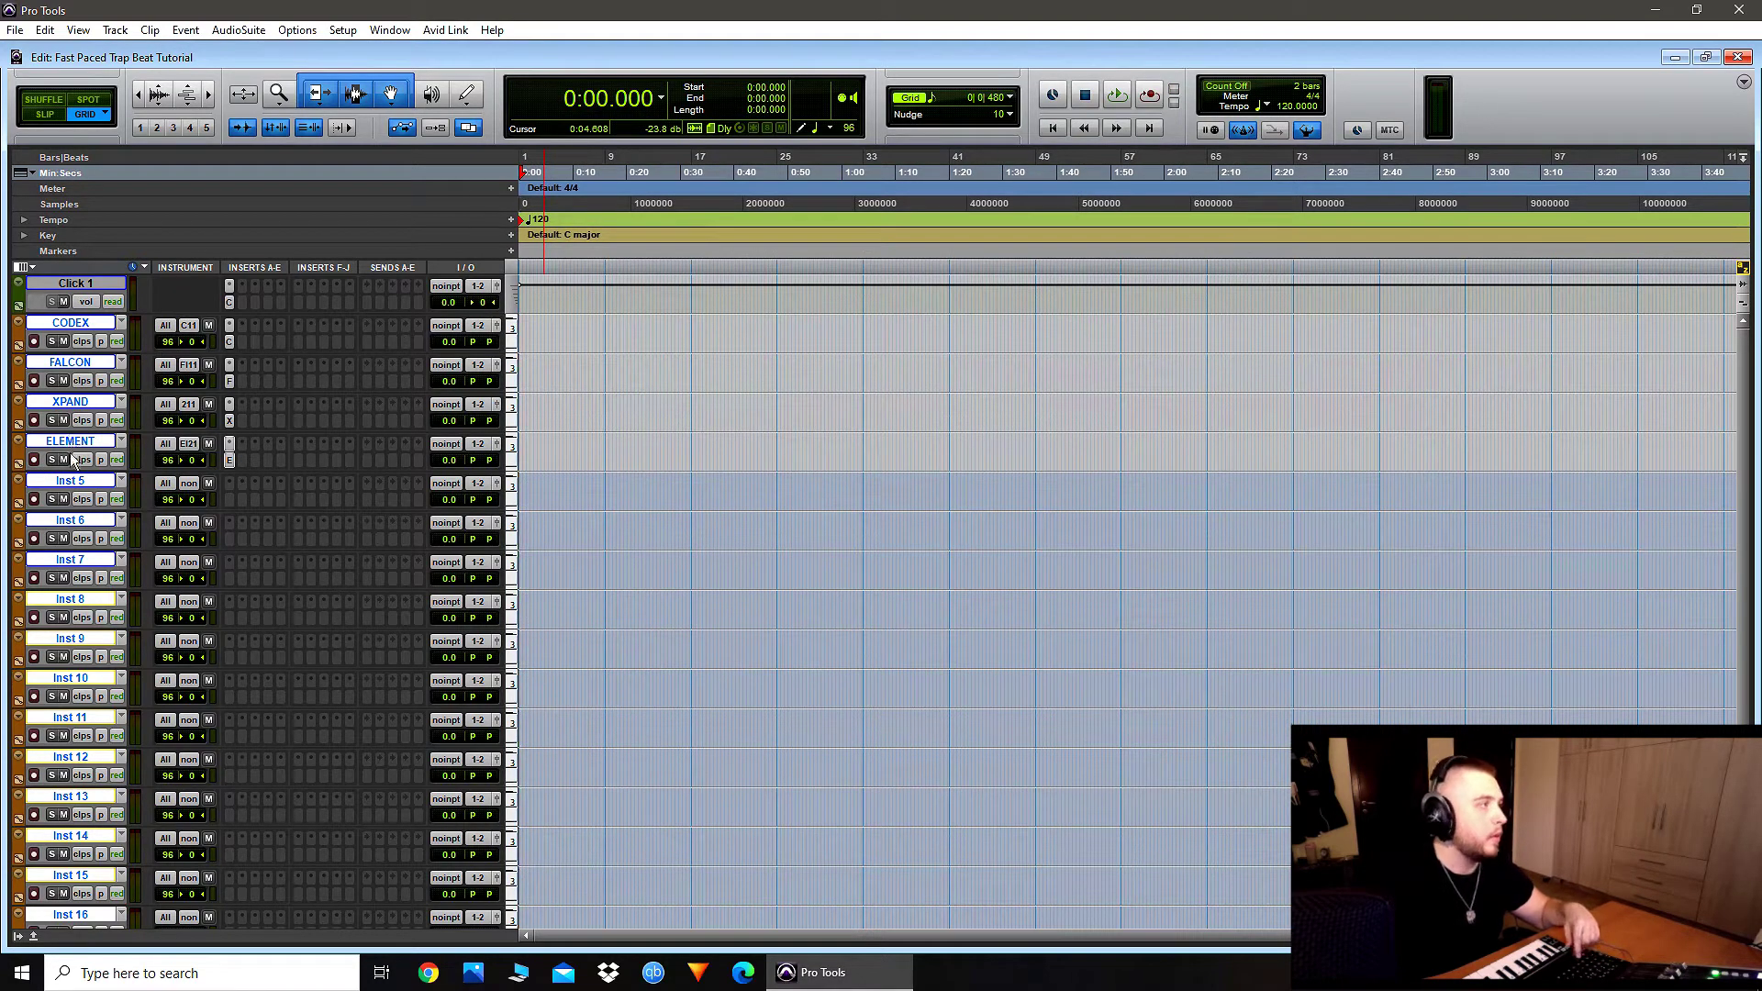
Step: Reduce the height of all tracks and insert the stereo Maschine 2 instrument on the Inst 5 track
drag(73, 471, 75, 456)
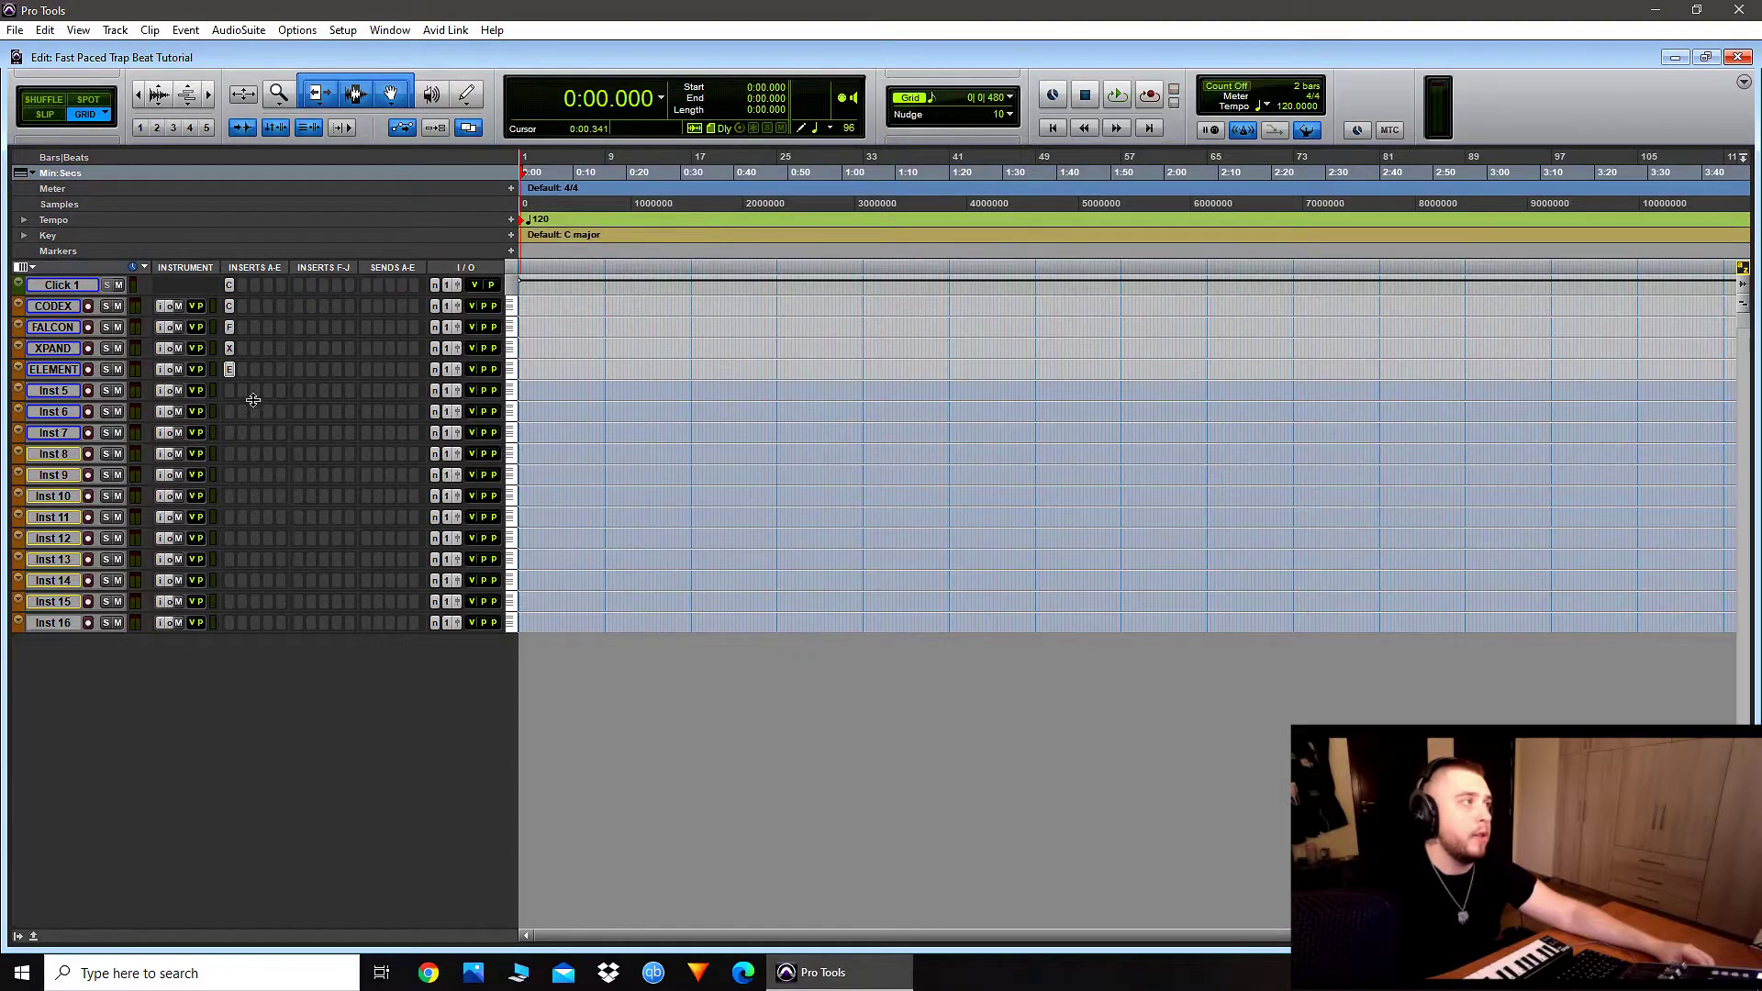
click(231, 393)
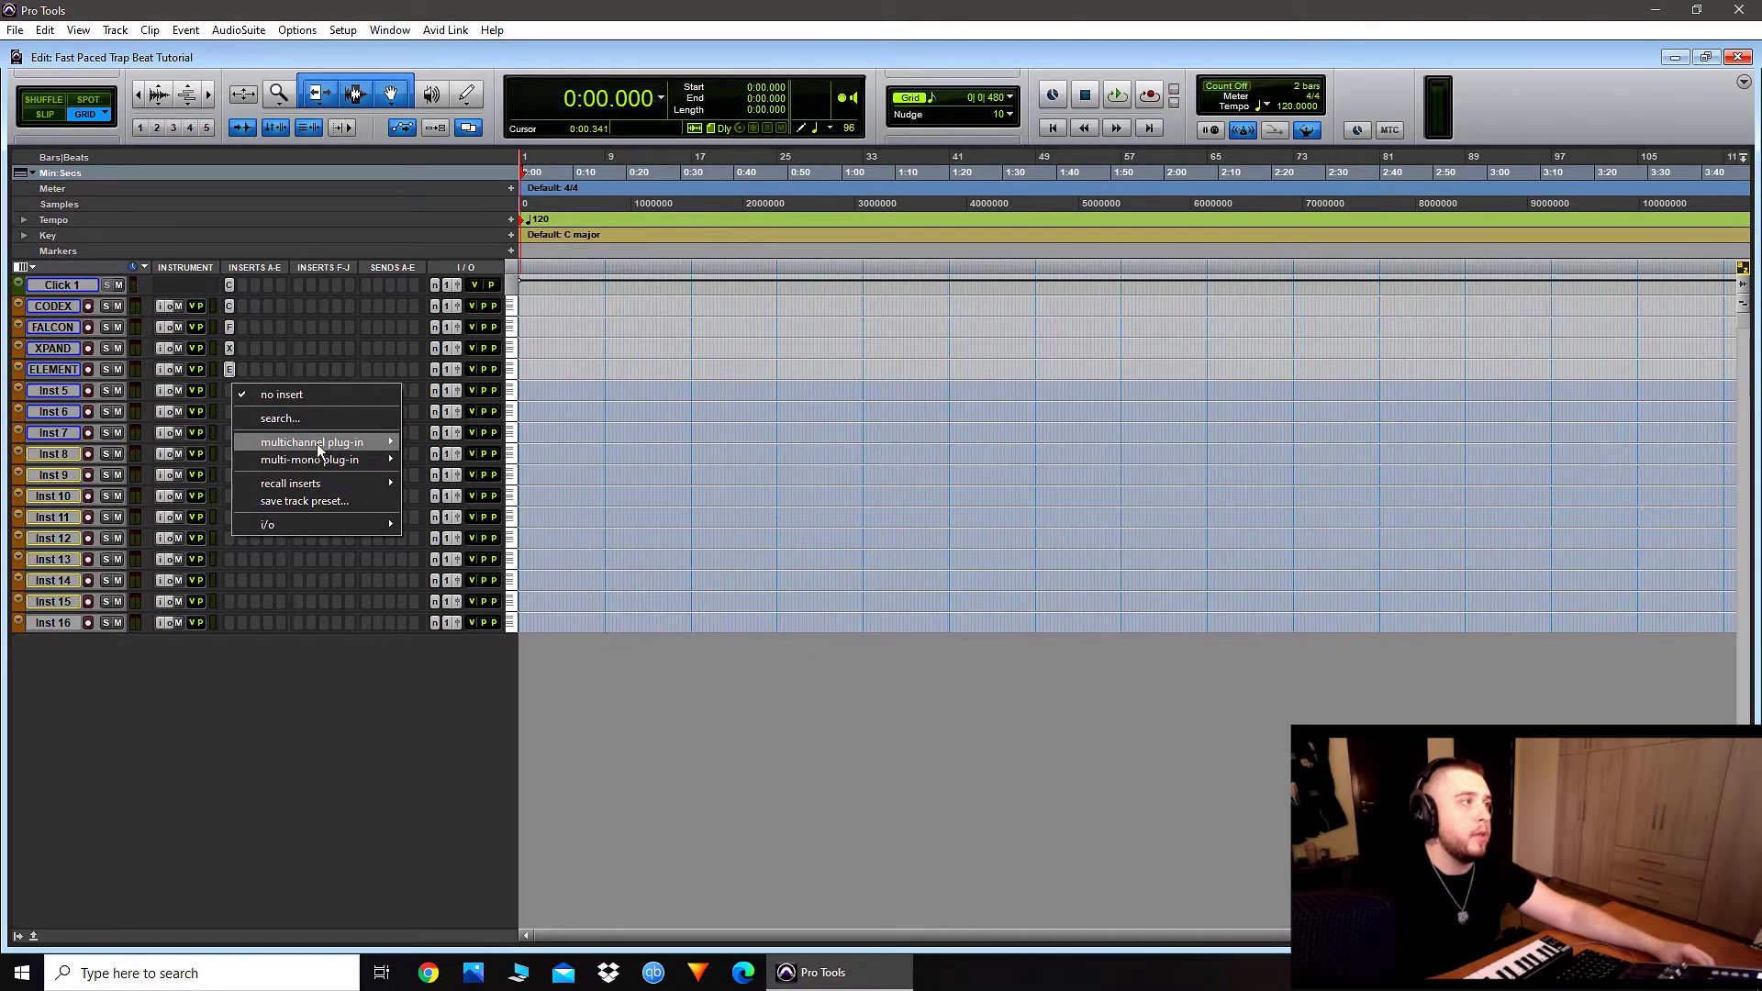
mouse_move(317, 443)
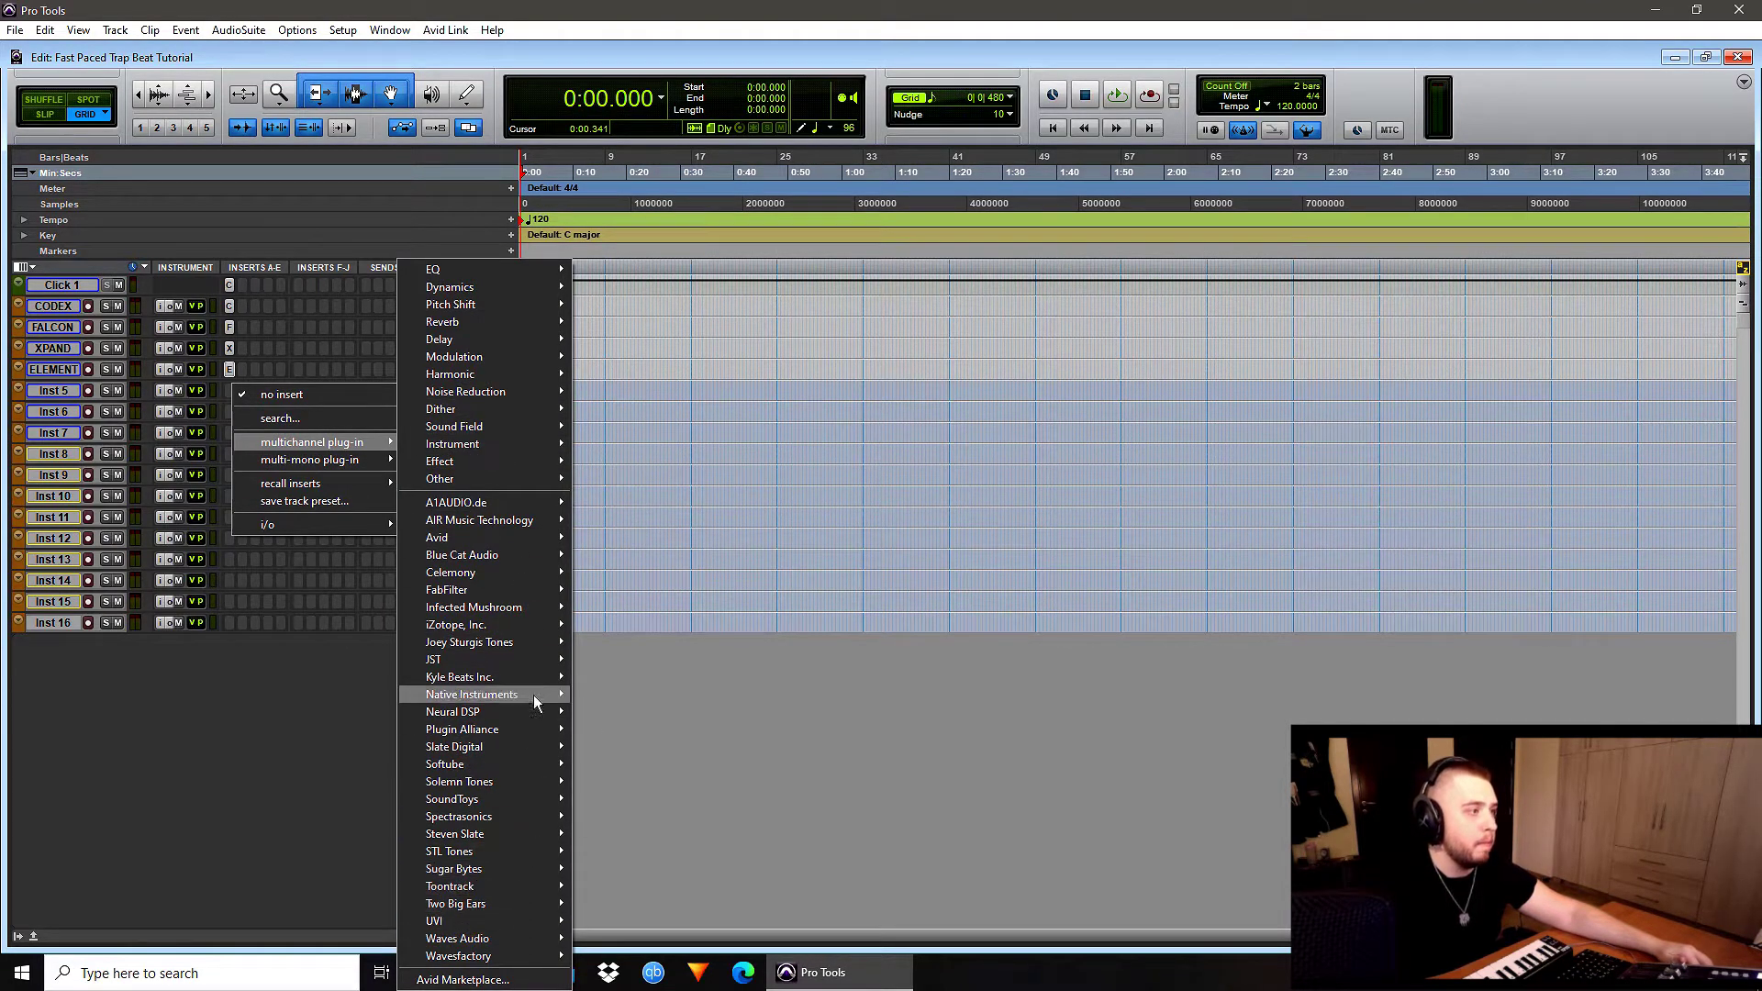
mouse_move(525, 695)
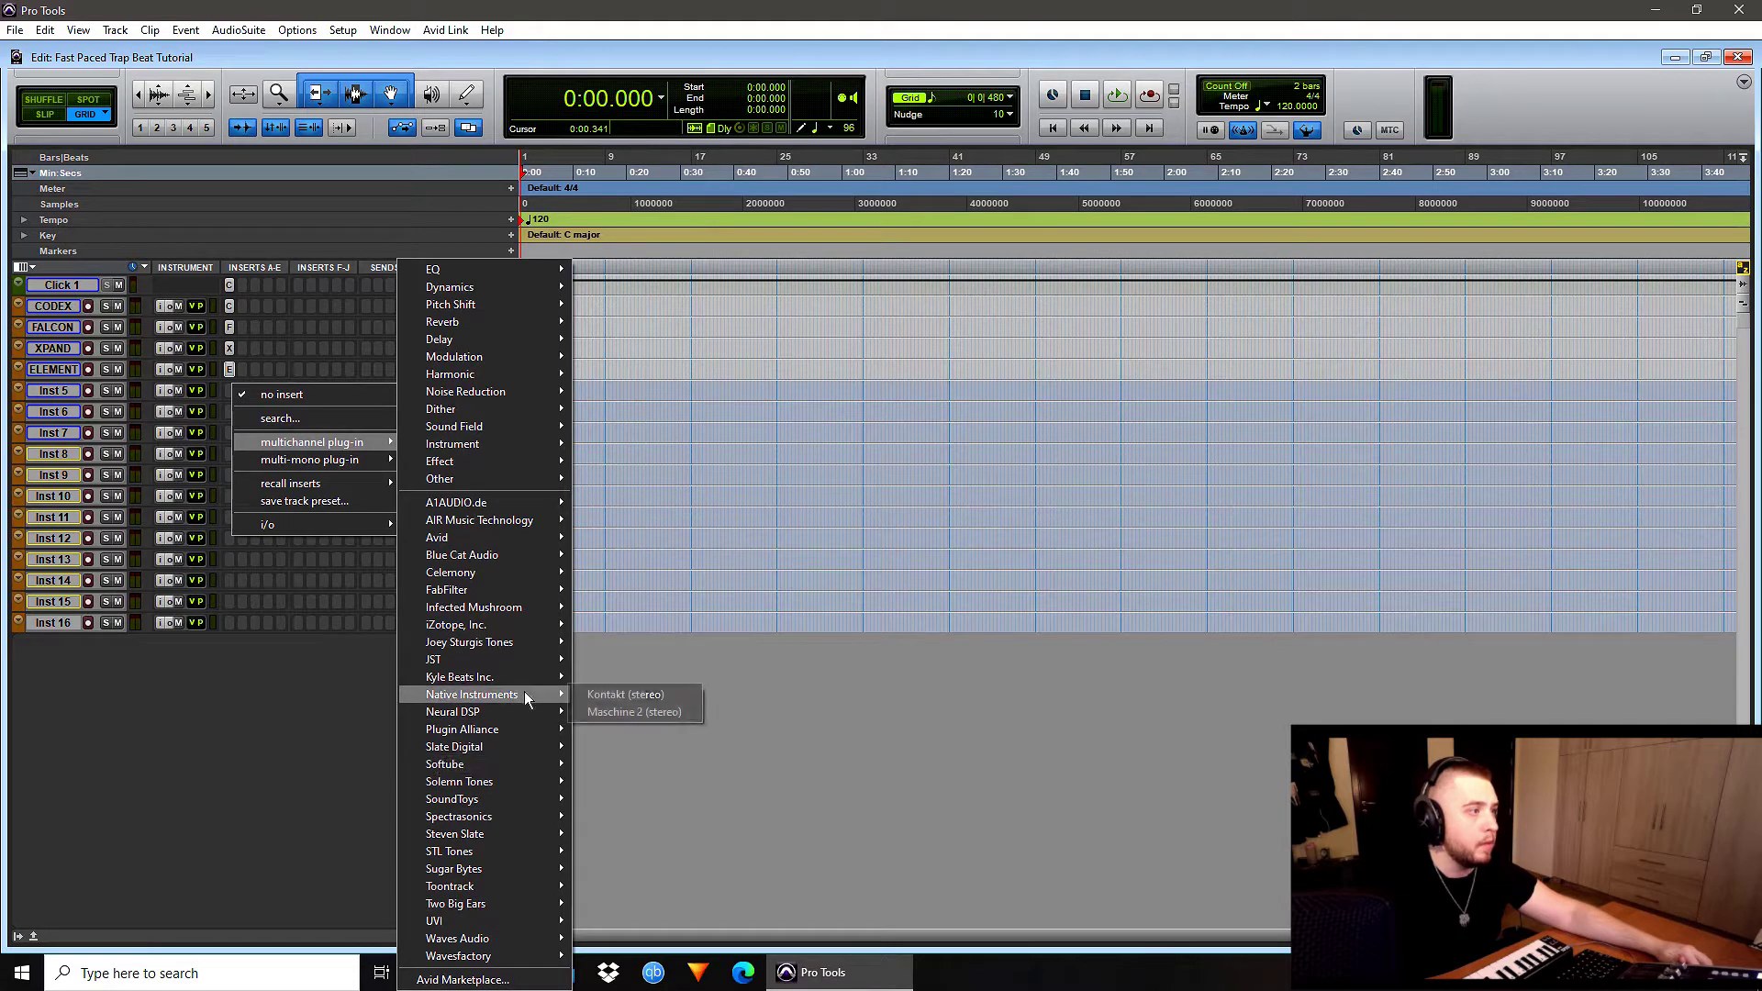
click(633, 712)
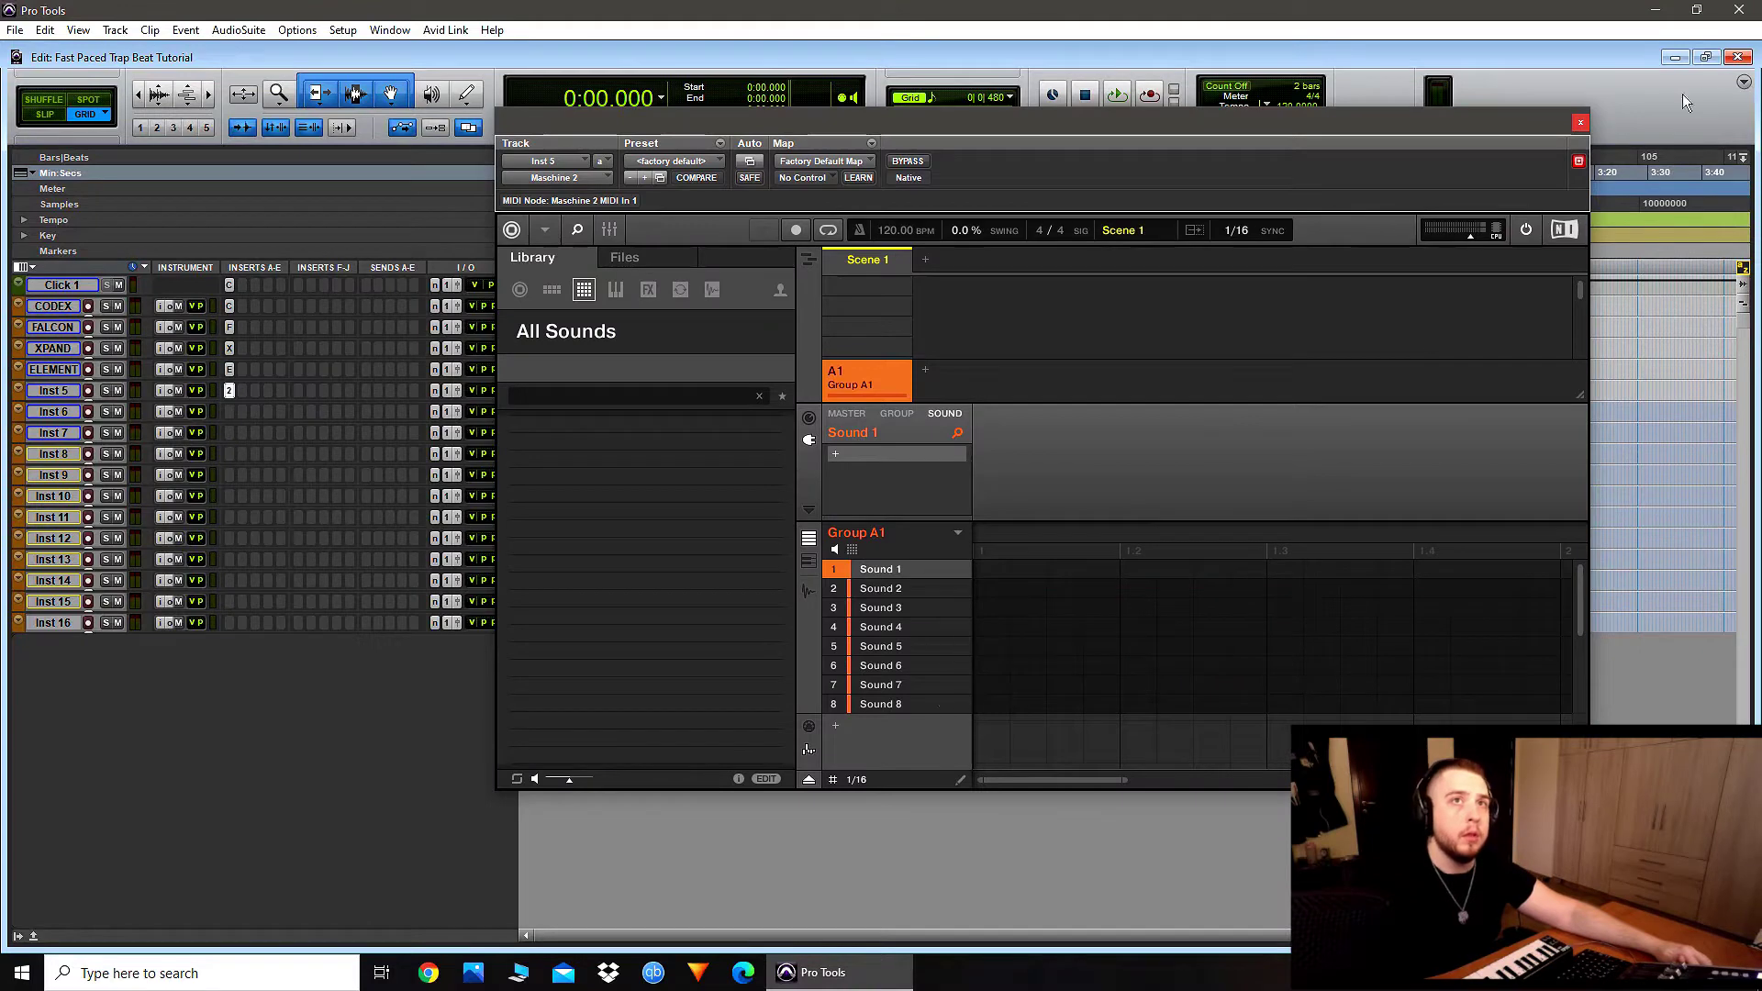
click(1580, 123)
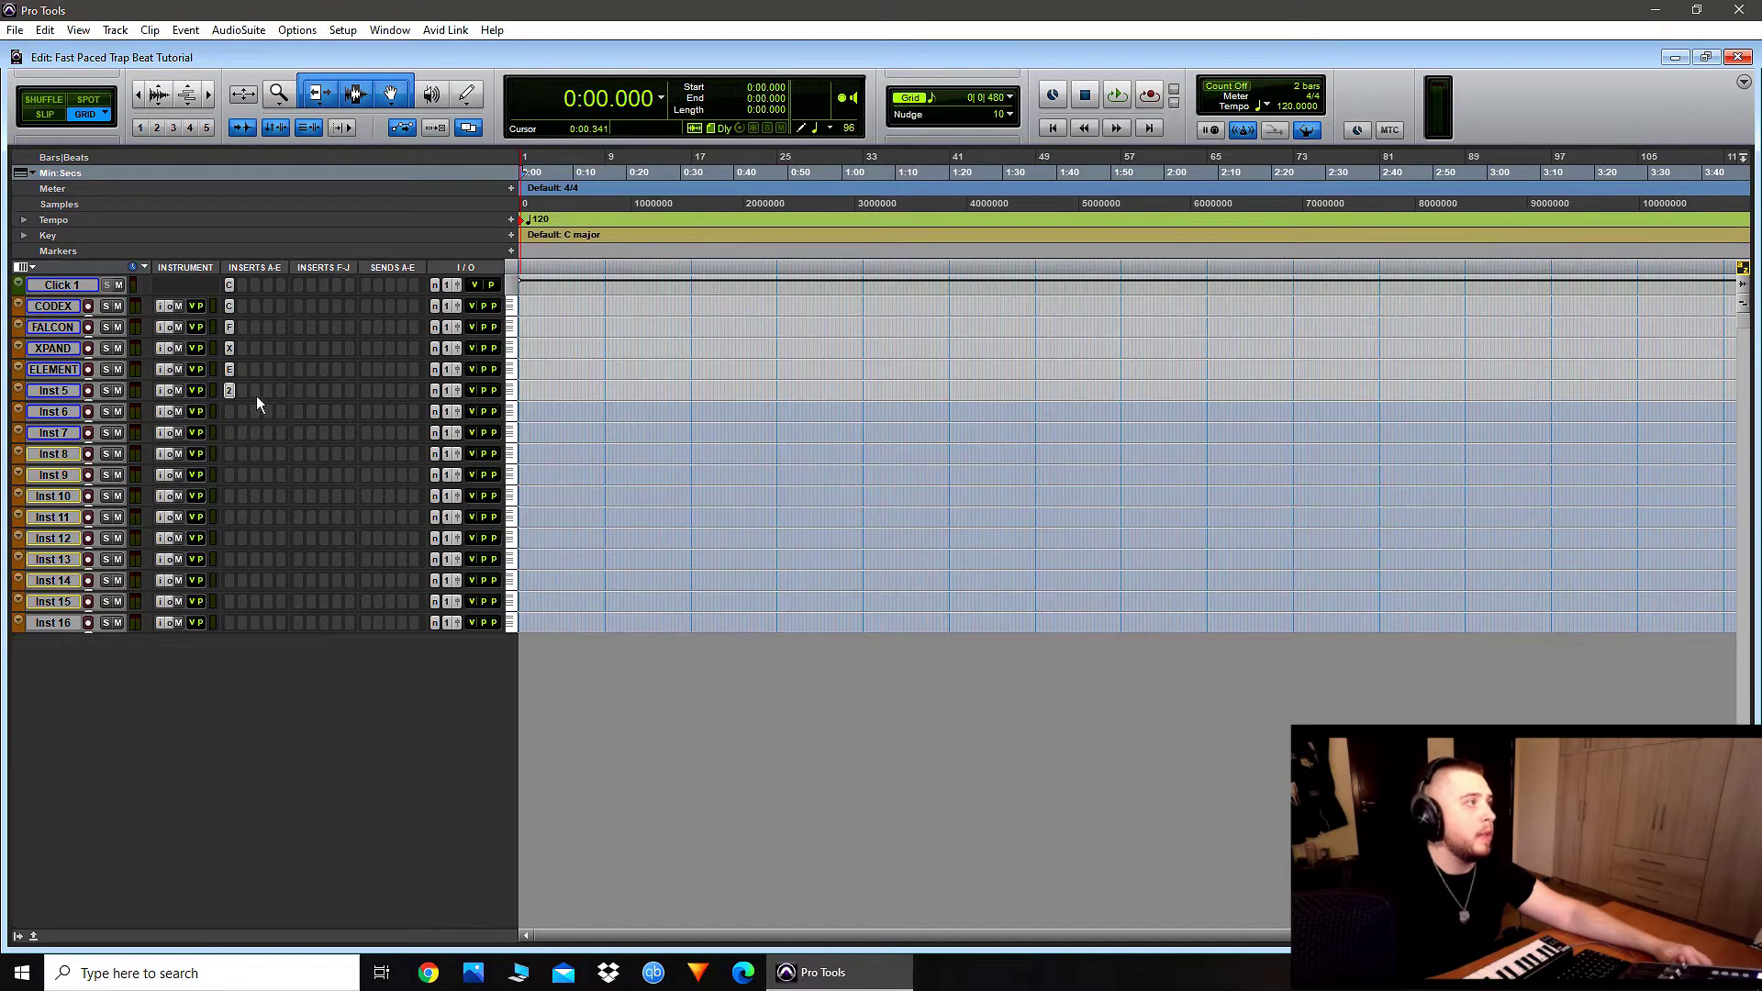
Step: Open the Maschine 2 plug-in on the Inst 5 track and bring up its mixer view with the sound channels
click(228, 391)
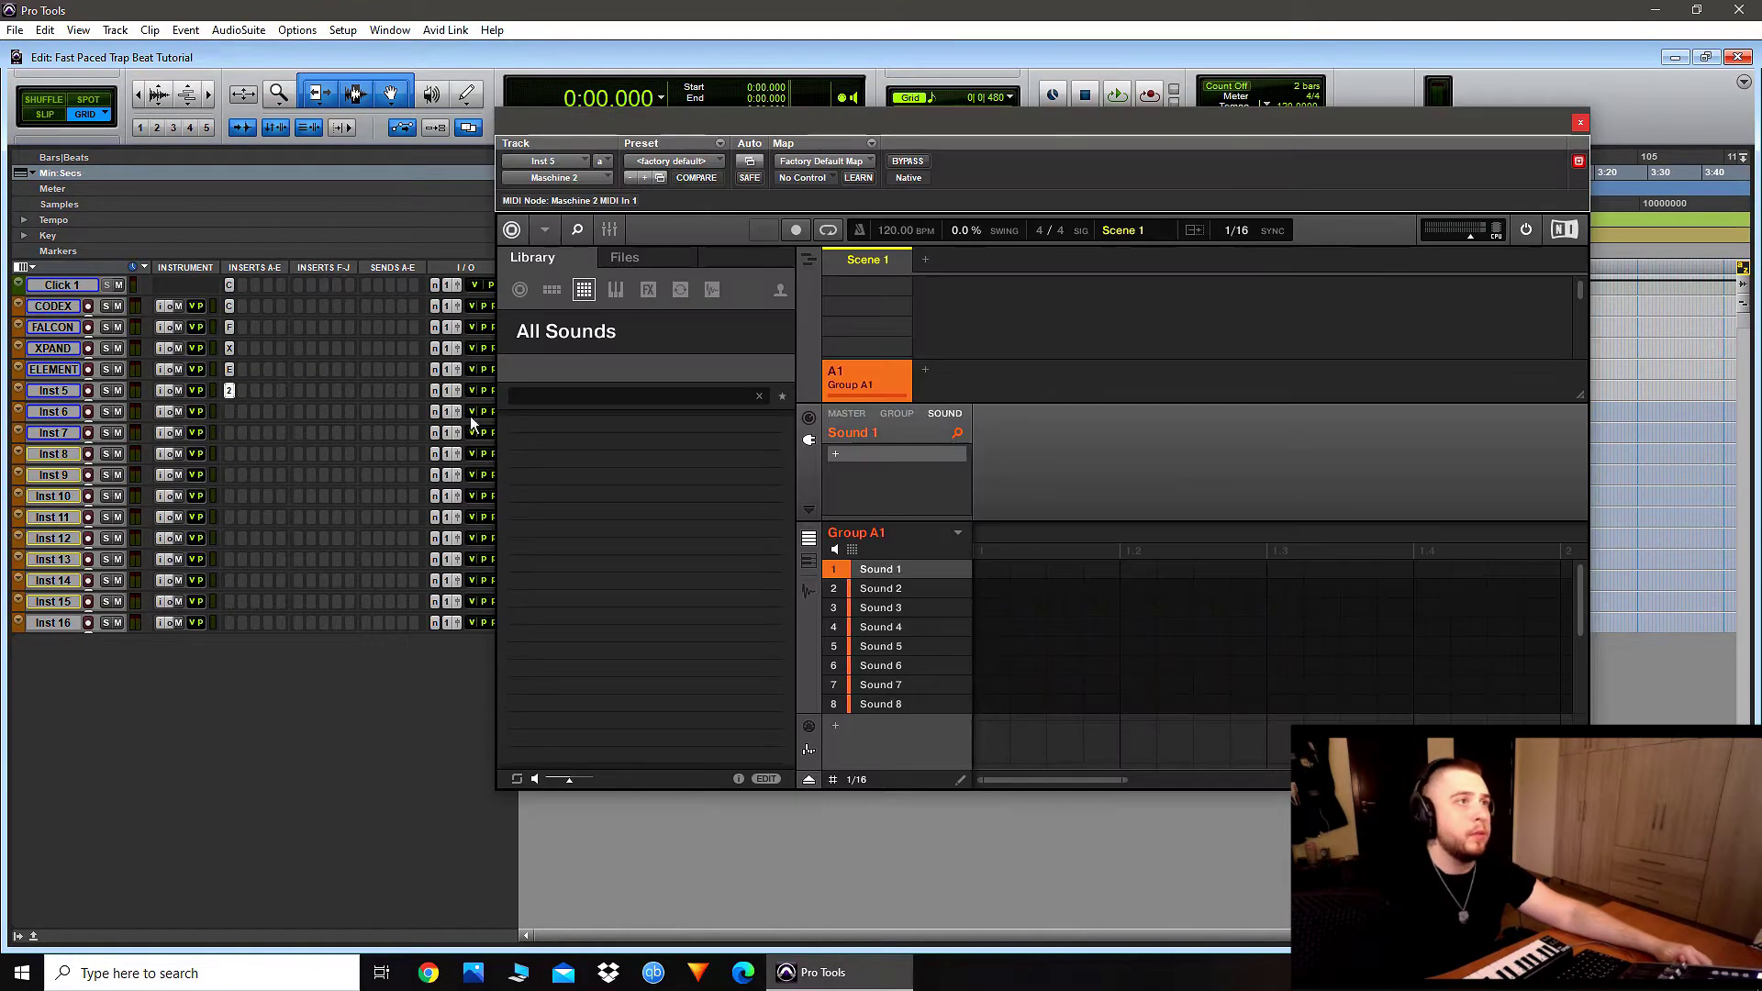
click(609, 230)
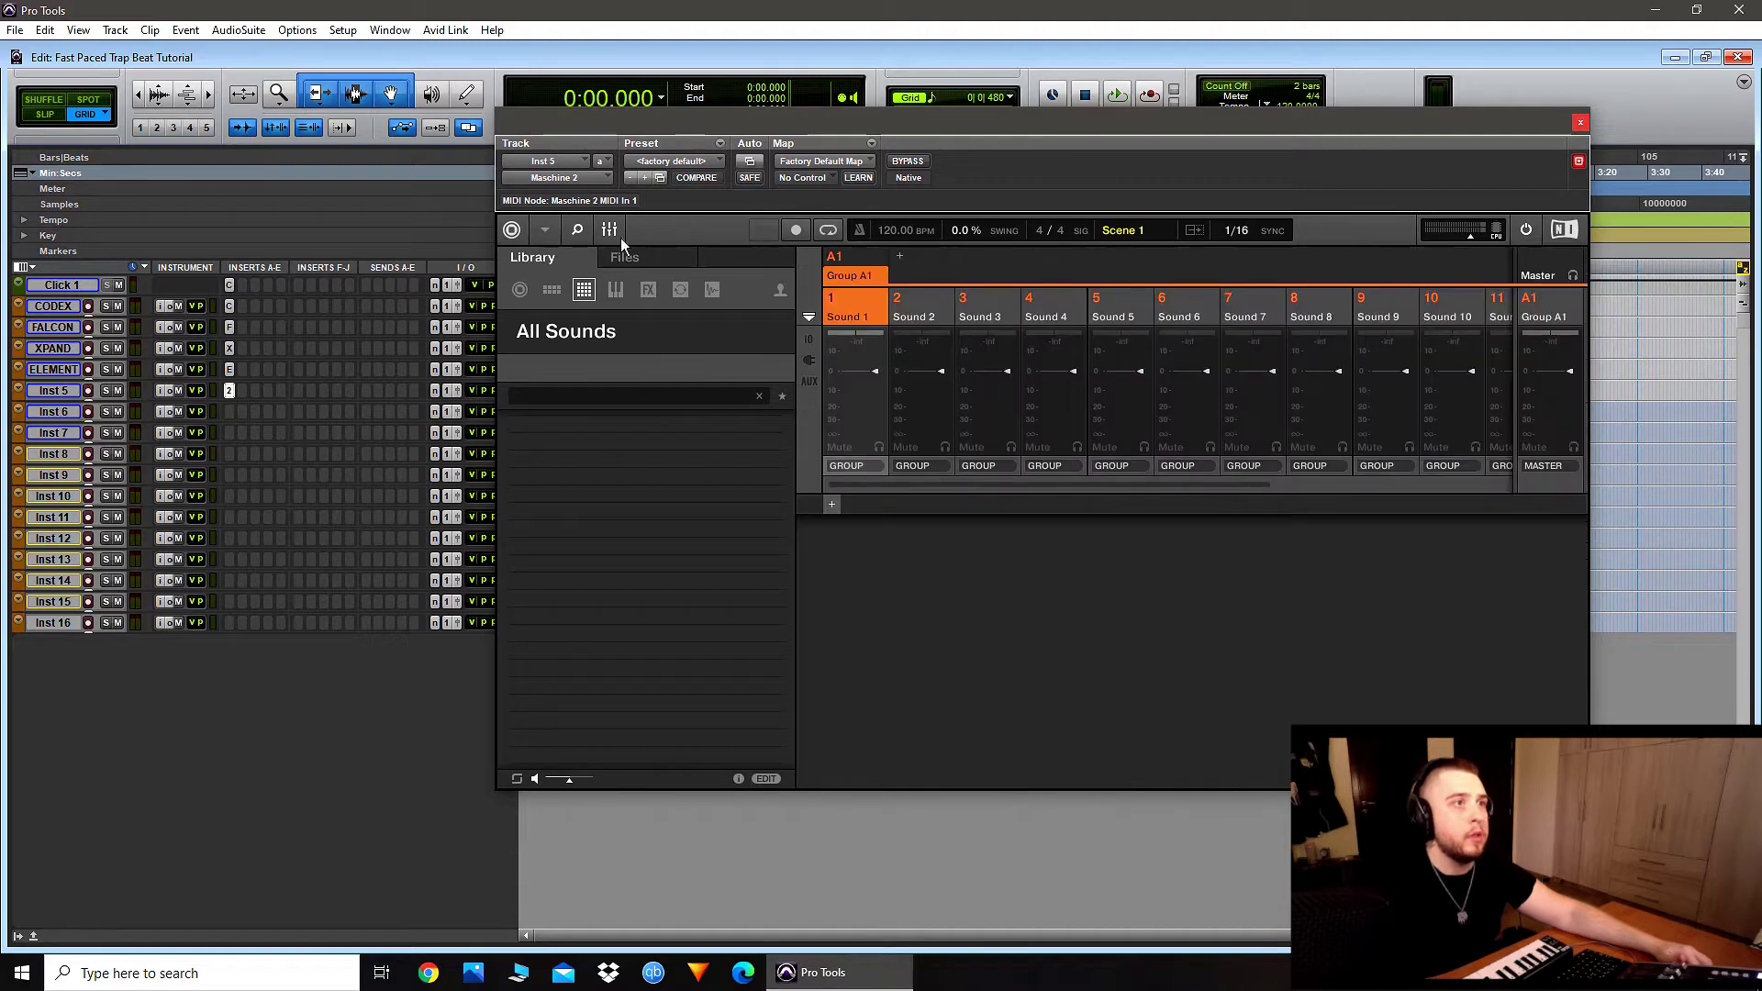
drag(1224, 487, 996, 522)
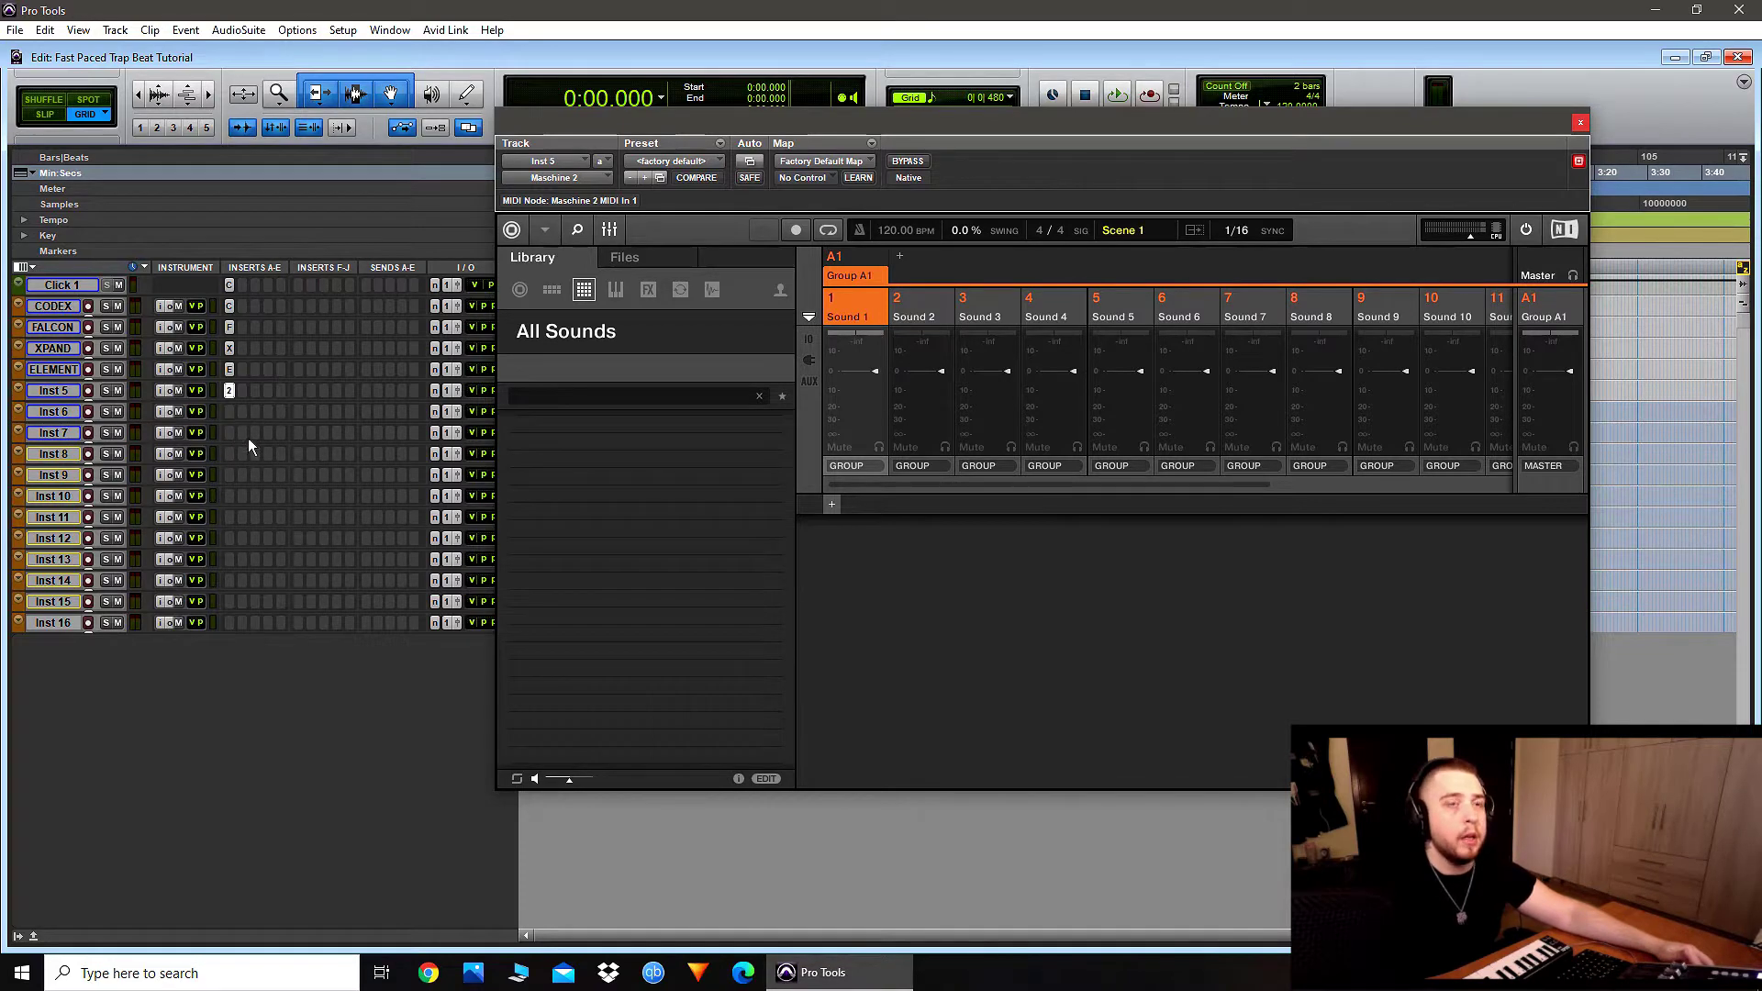
Step: Route each sound in Maschine's Group A1 to the matching external output, starting with Sound 1 to Ext. 1 and Sound 2 to Ext. 2
click(860, 465)
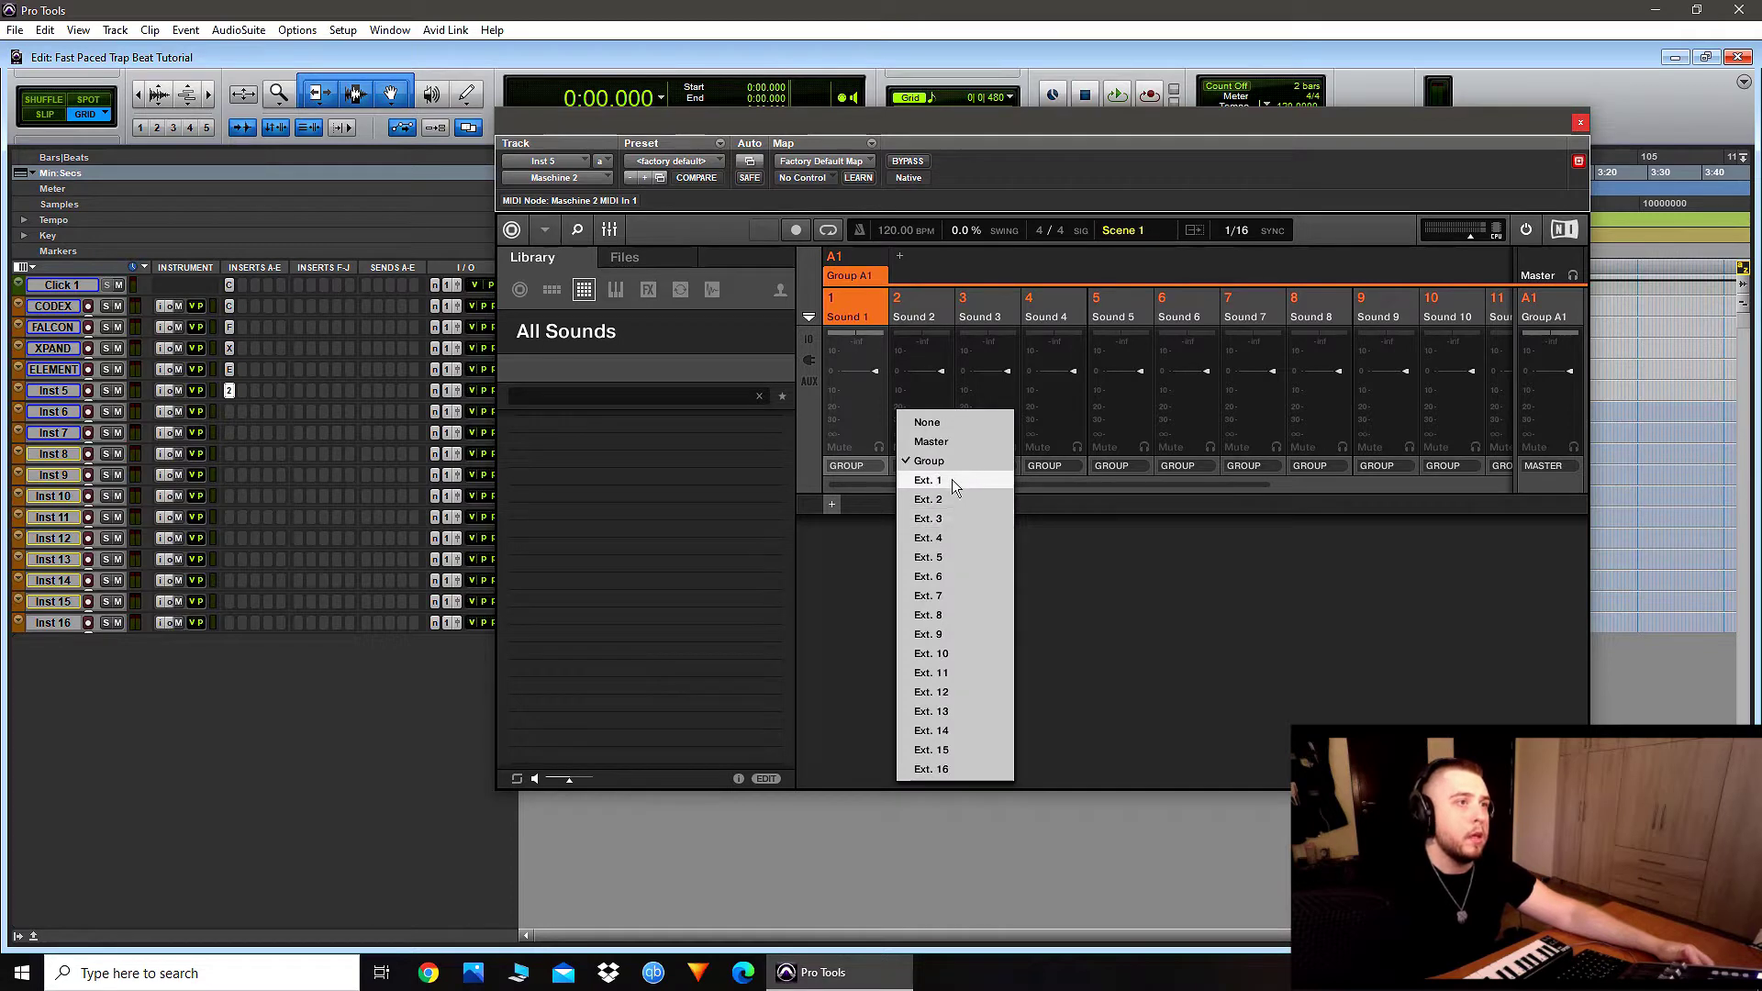
click(951, 479)
click(922, 468)
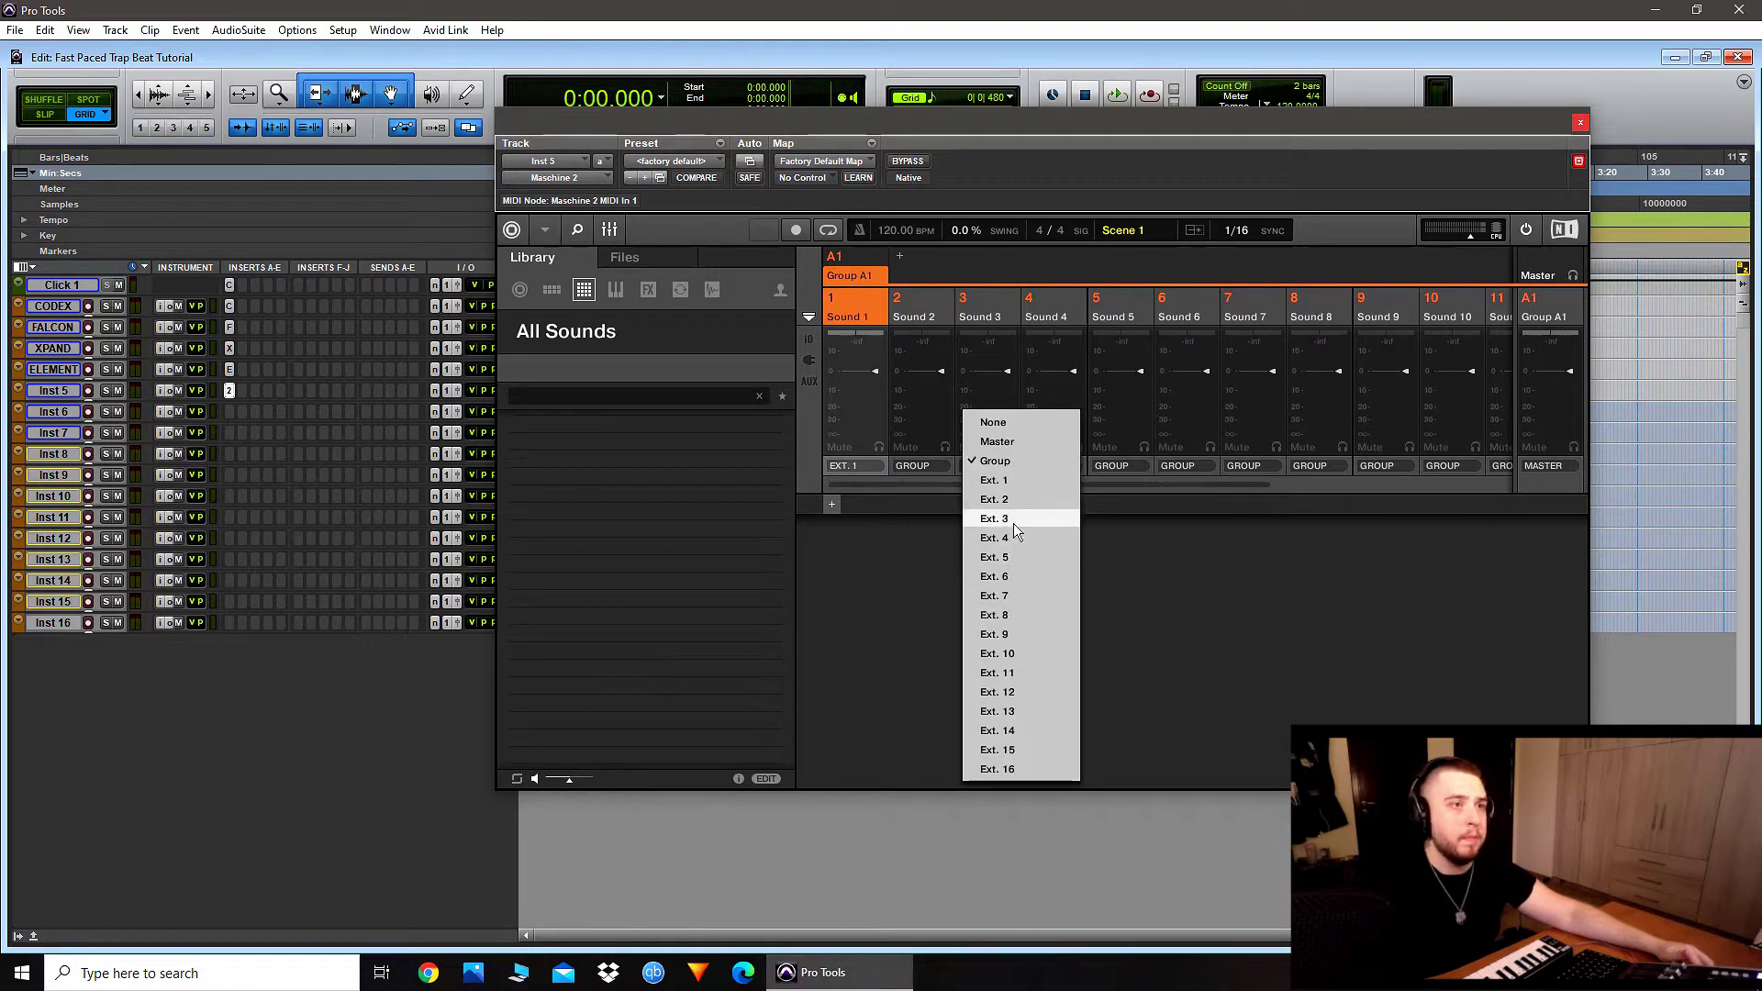
click(998, 499)
click(987, 466)
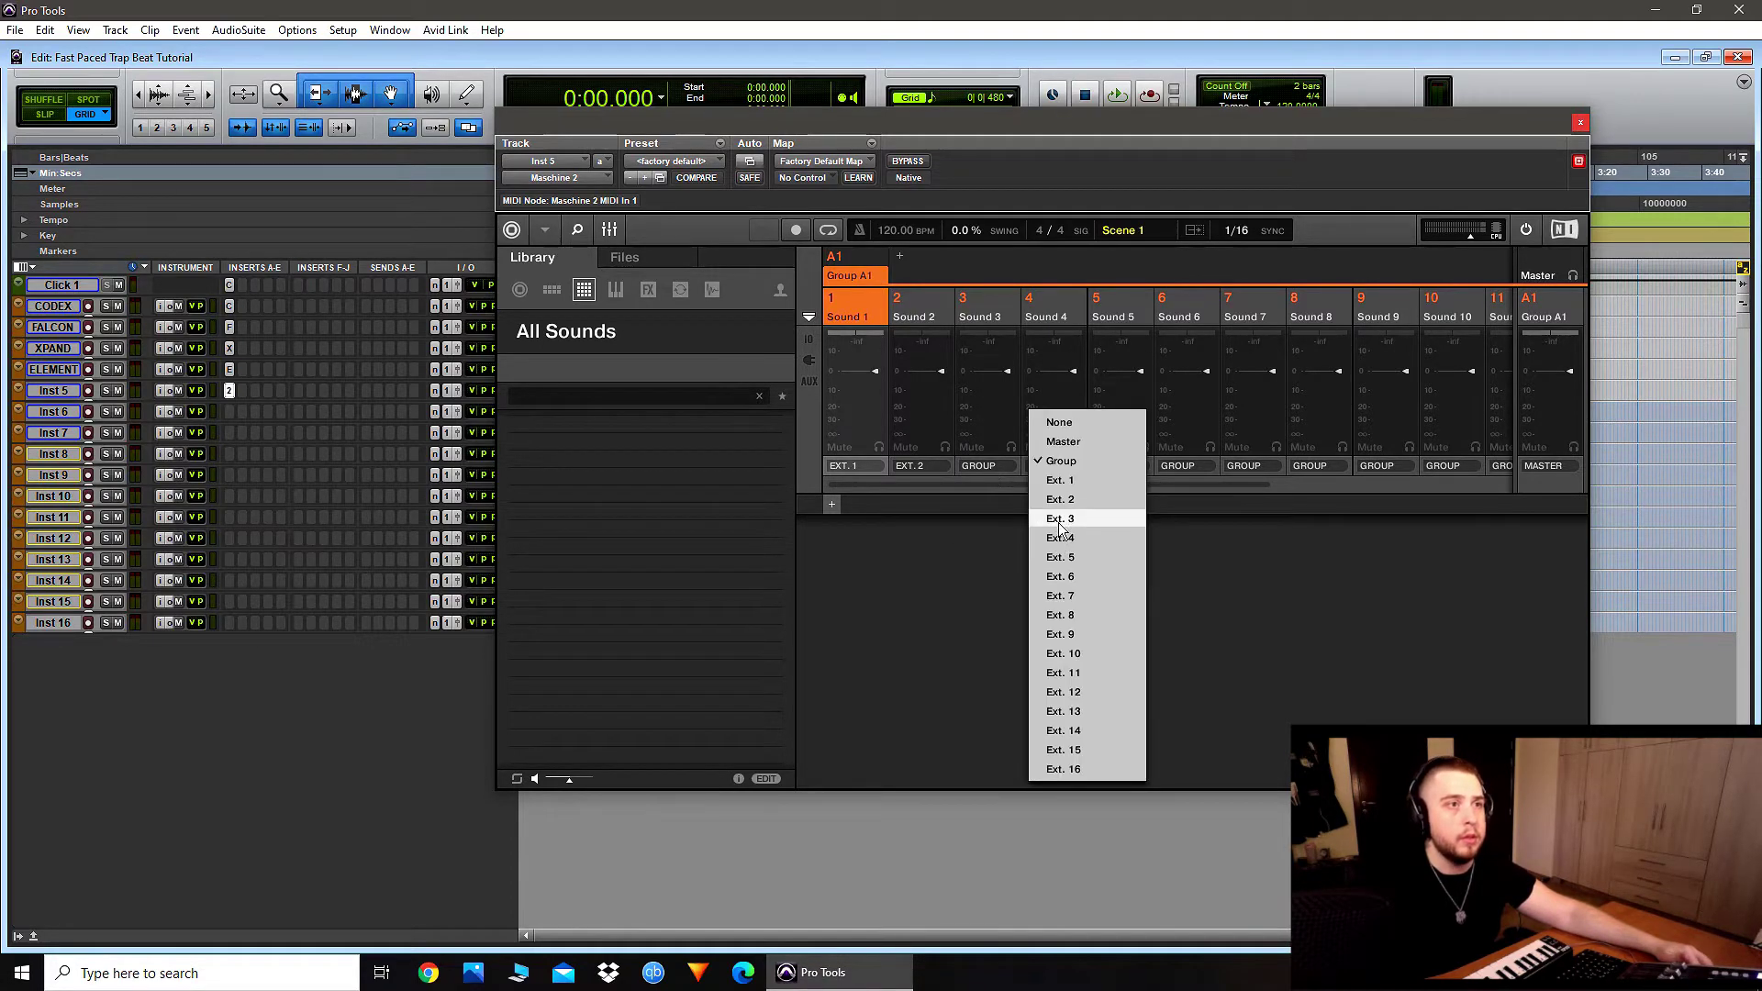
click(1060, 521)
click(1052, 466)
click(1110, 538)
click(1122, 466)
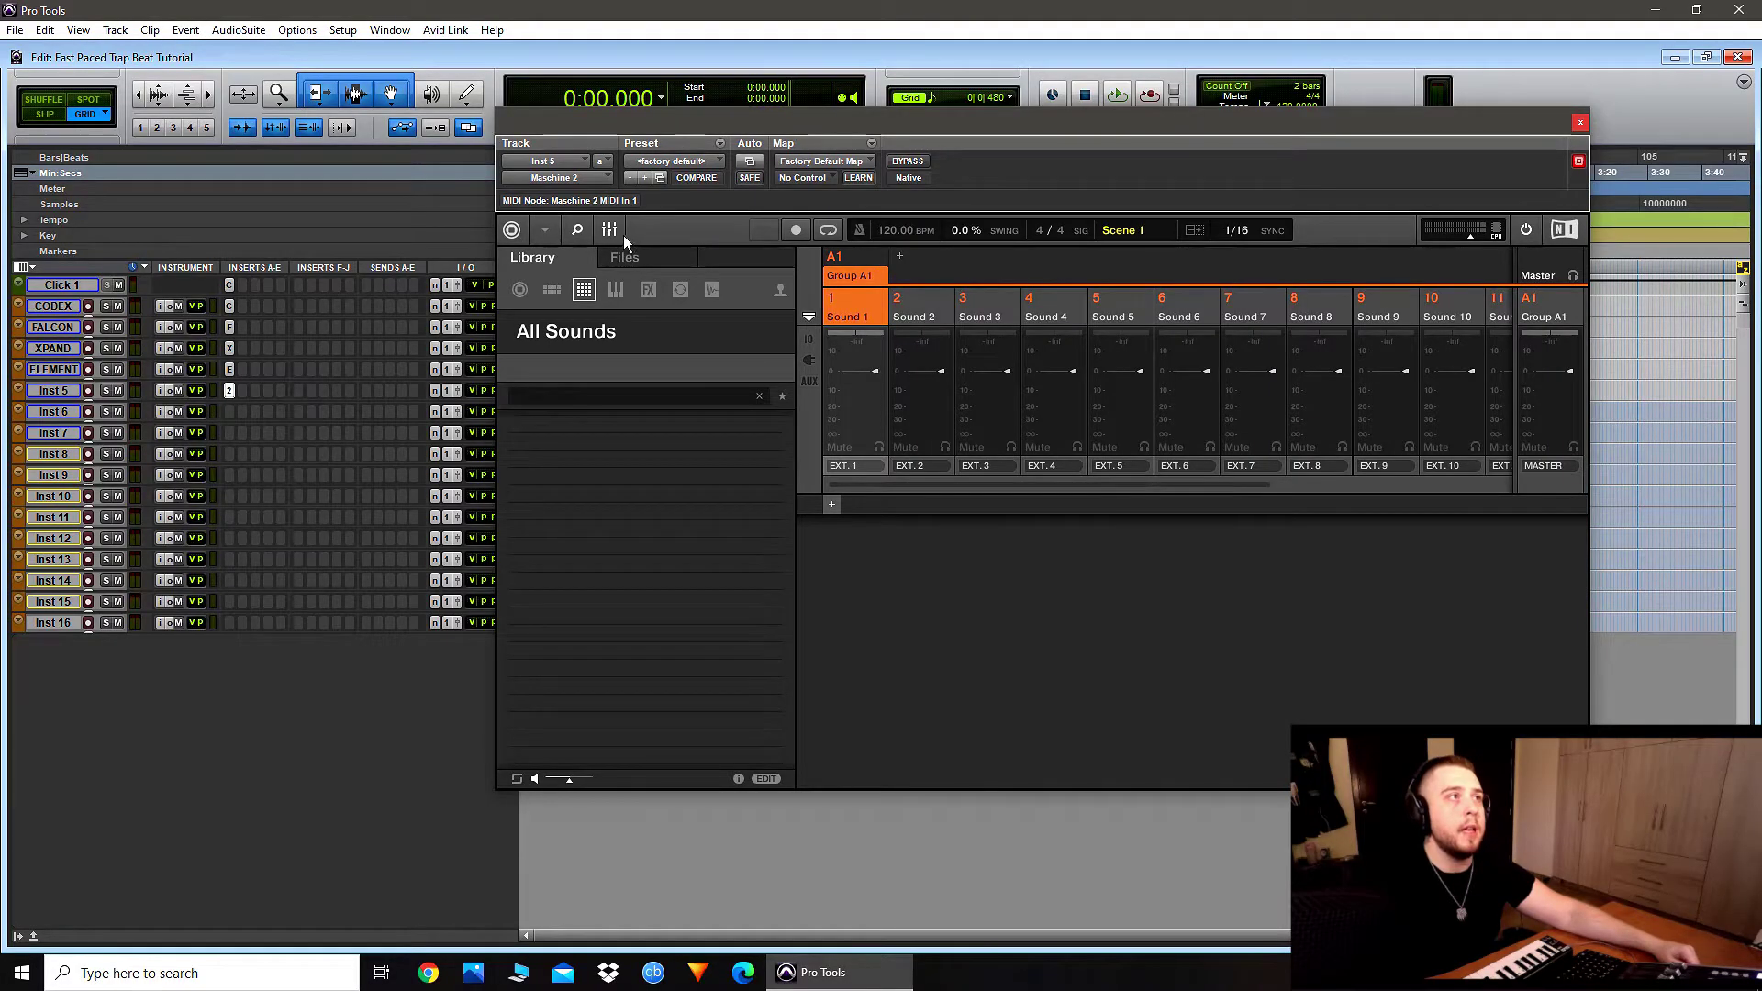
Step: Return Maschine to the arrange view, open Sound 1's MIDI input settings, set the source to Host and choose its channel
click(613, 231)
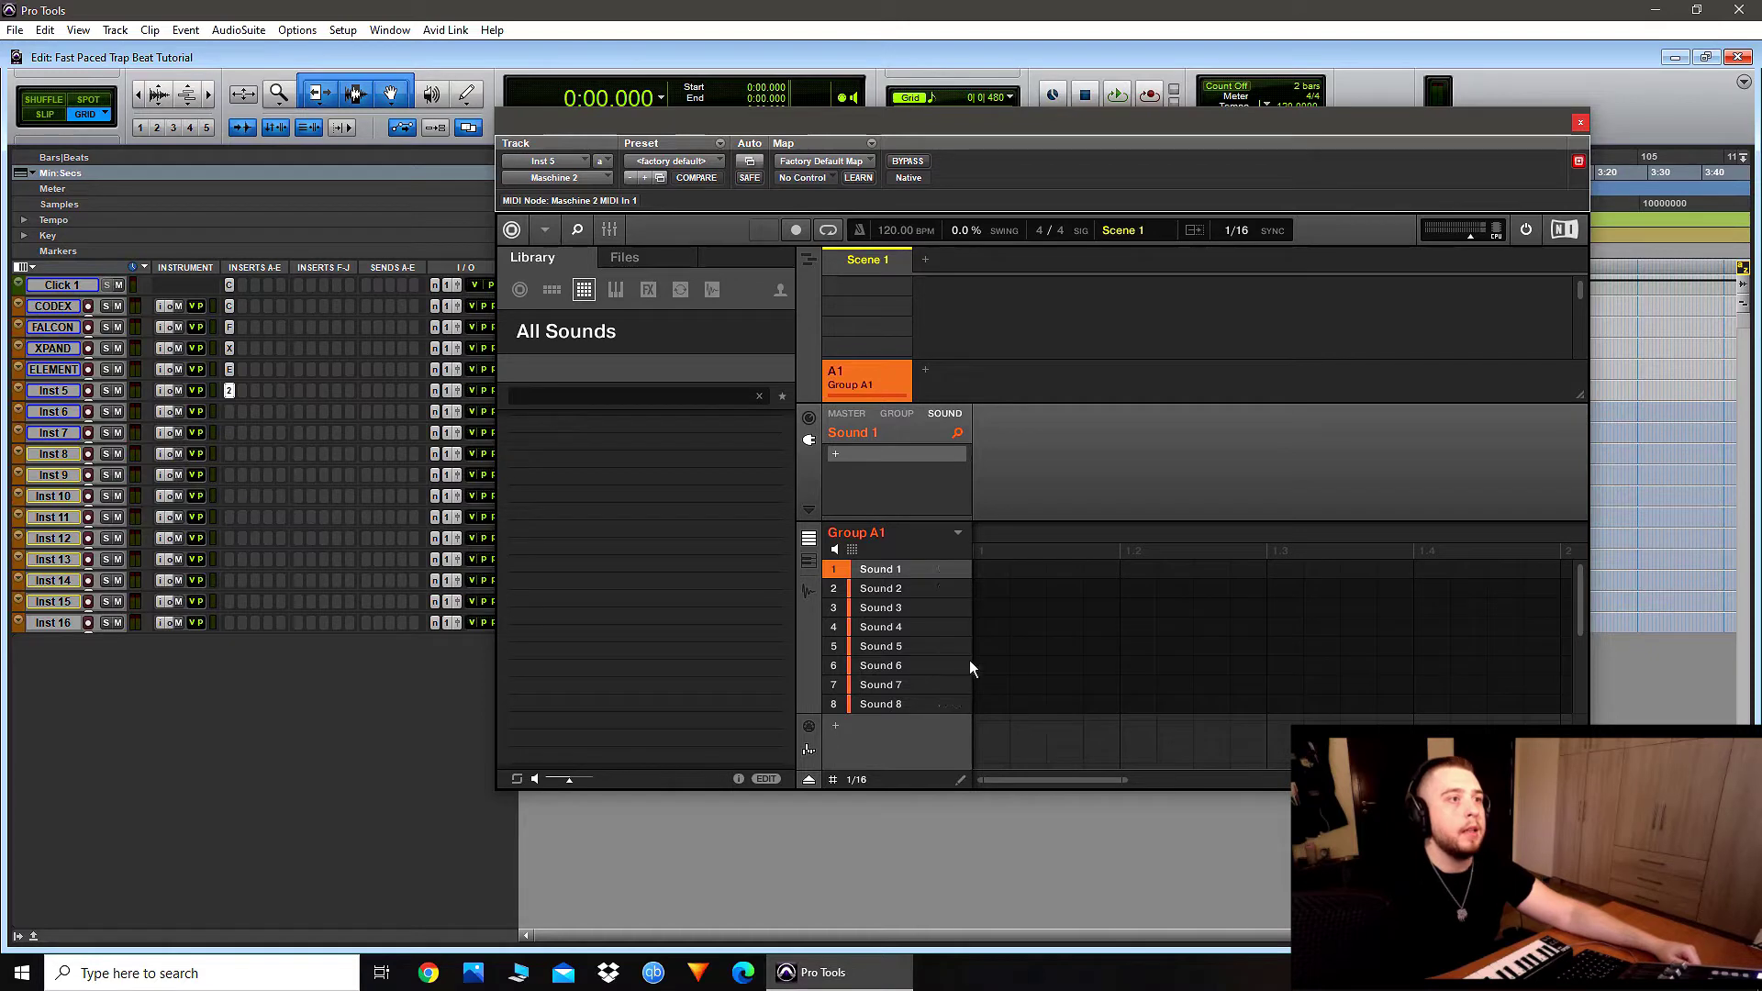
click(808, 420)
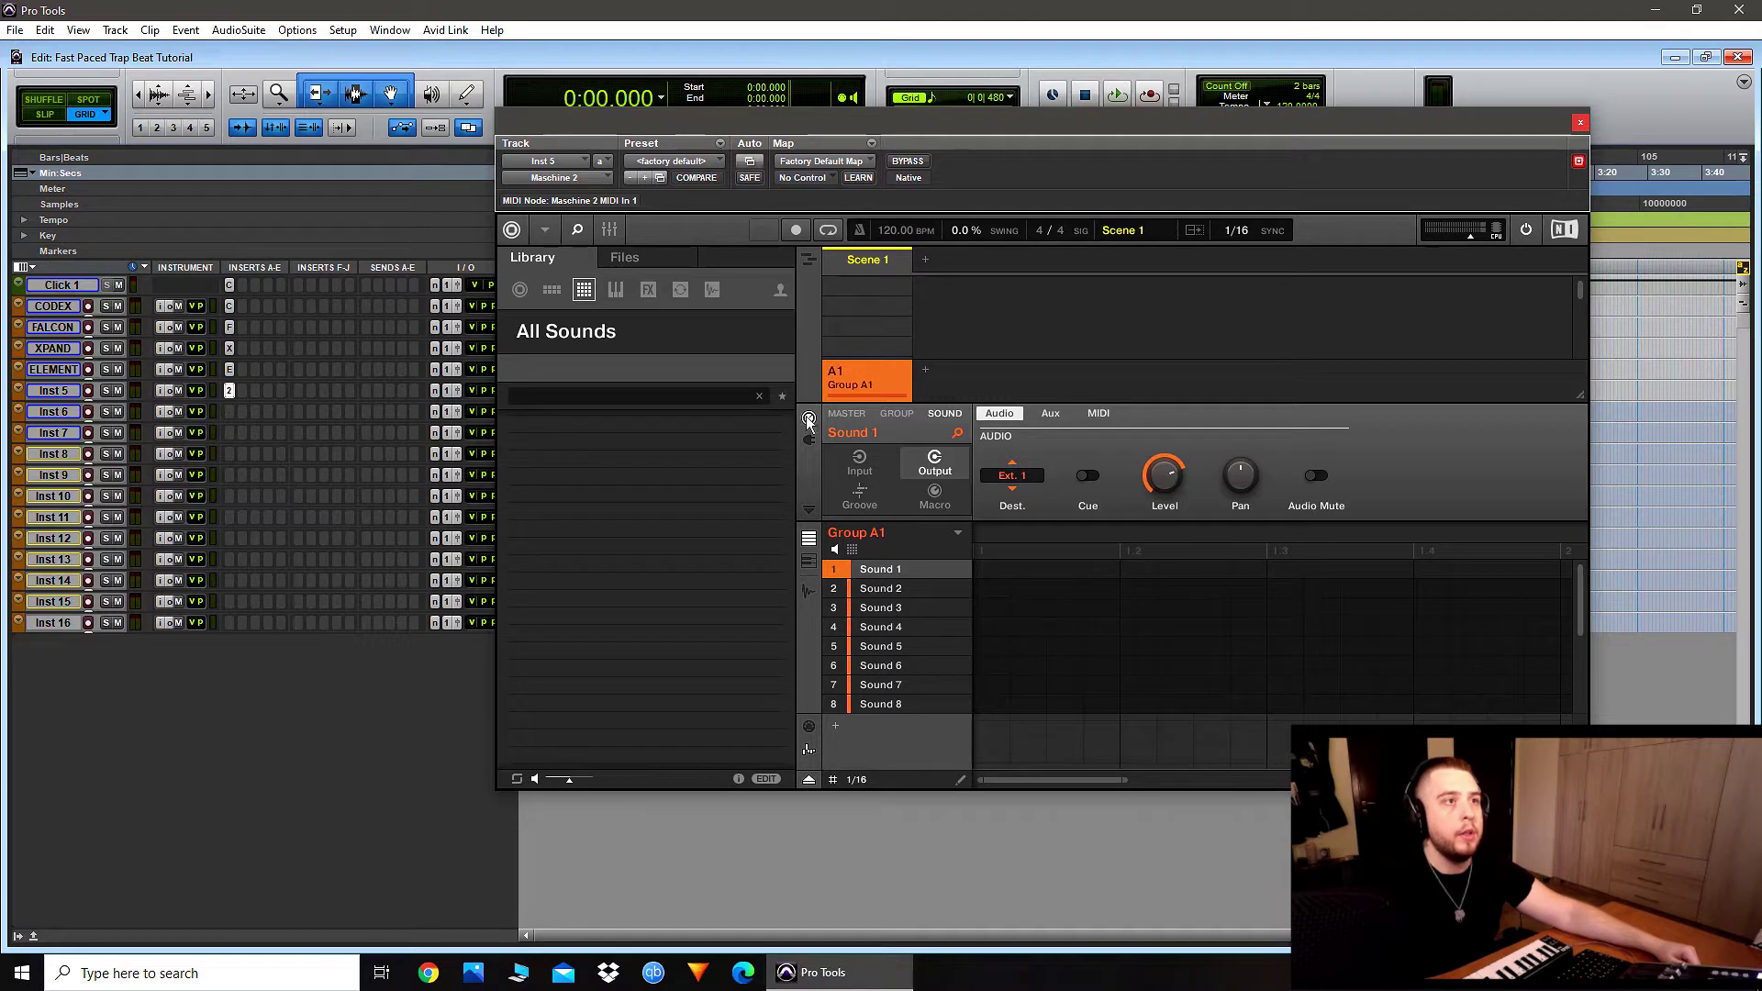
click(872, 468)
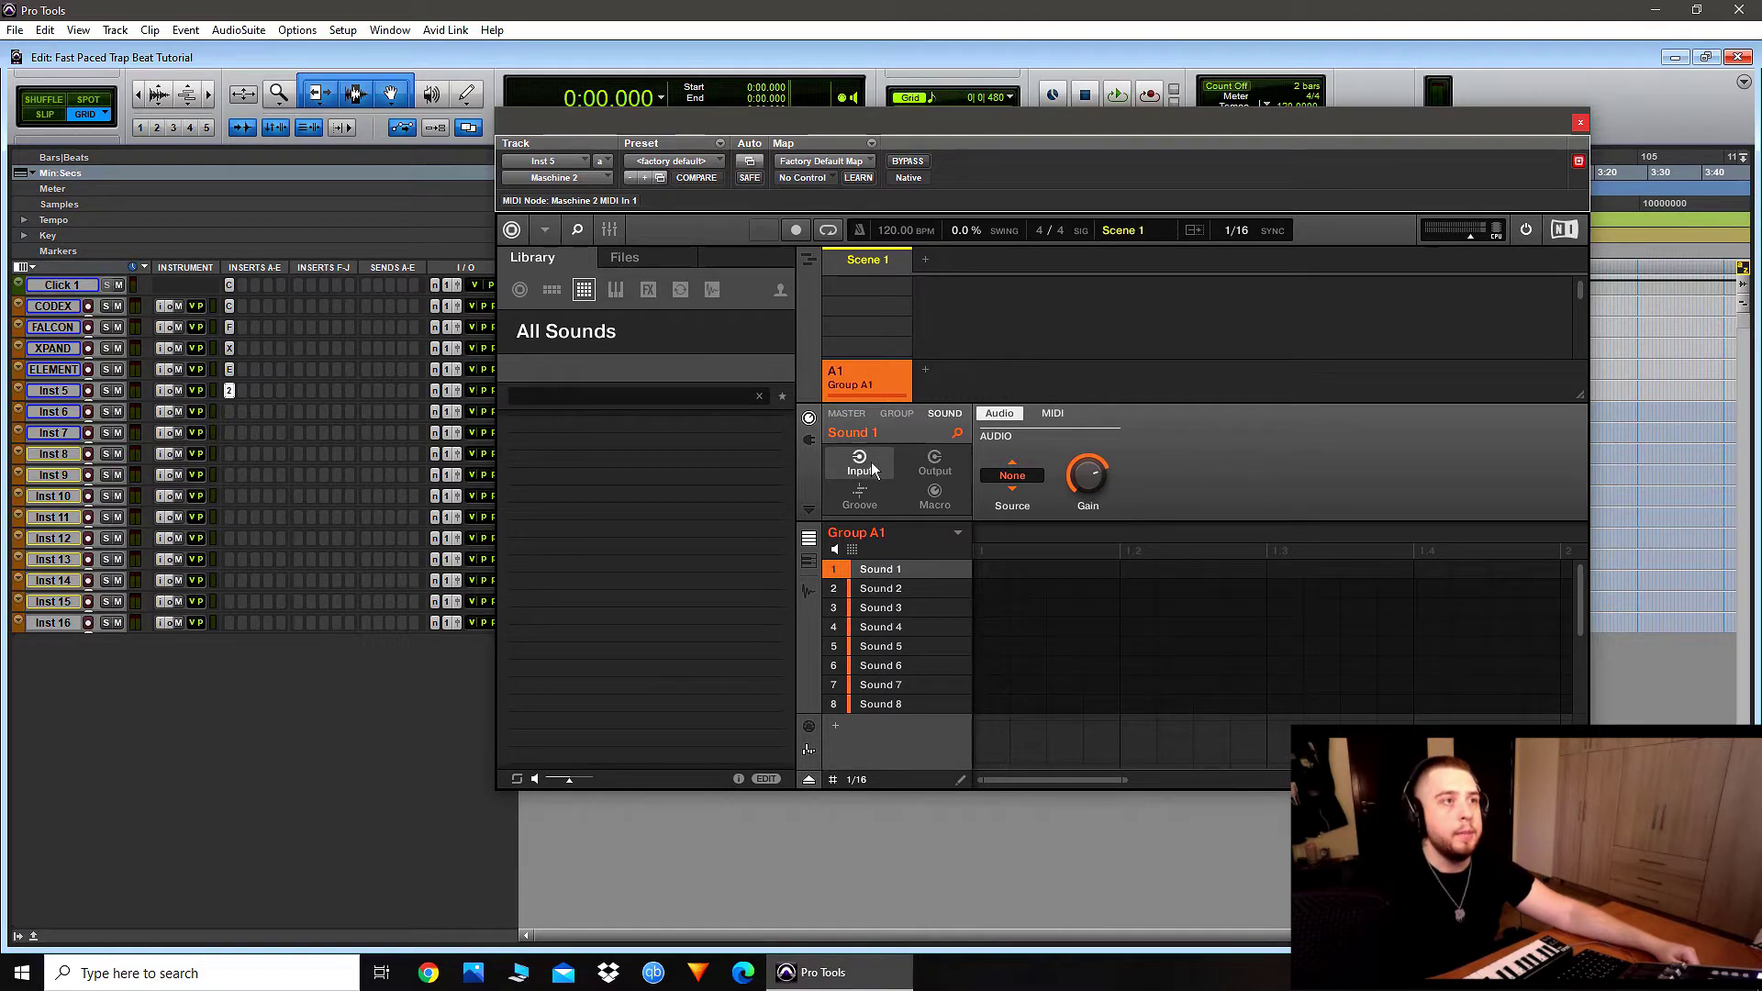
click(1060, 413)
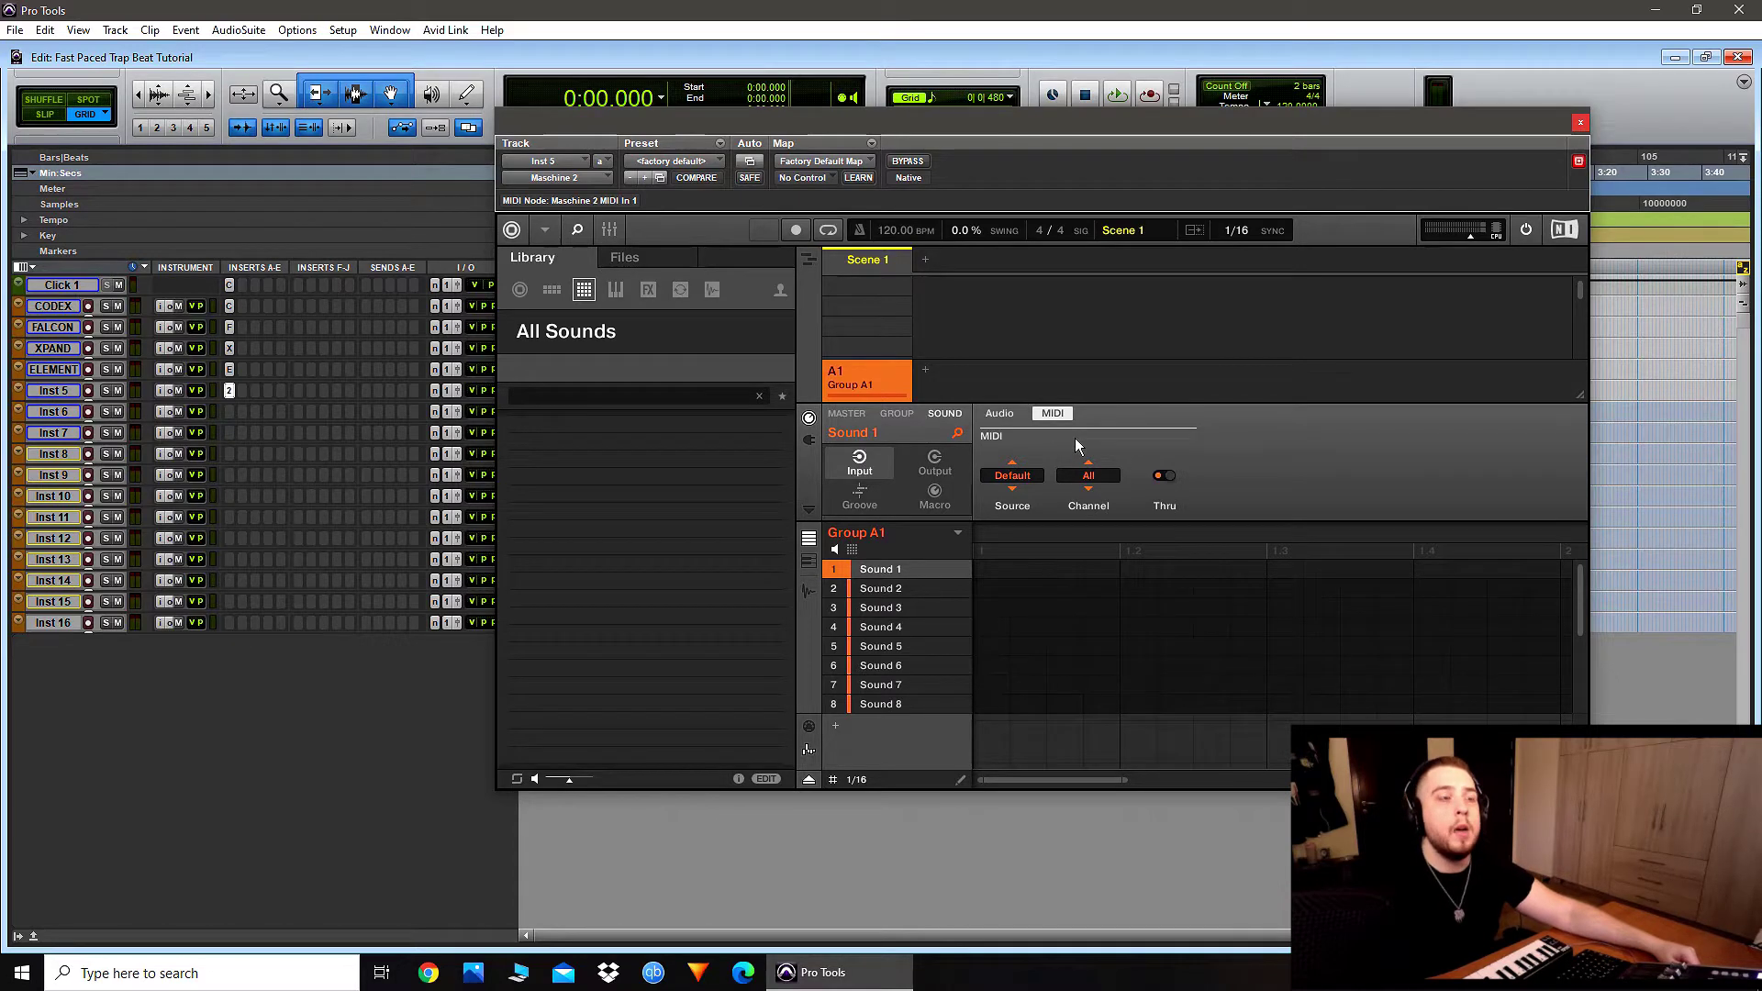
click(1012, 475)
click(1028, 541)
click(1095, 478)
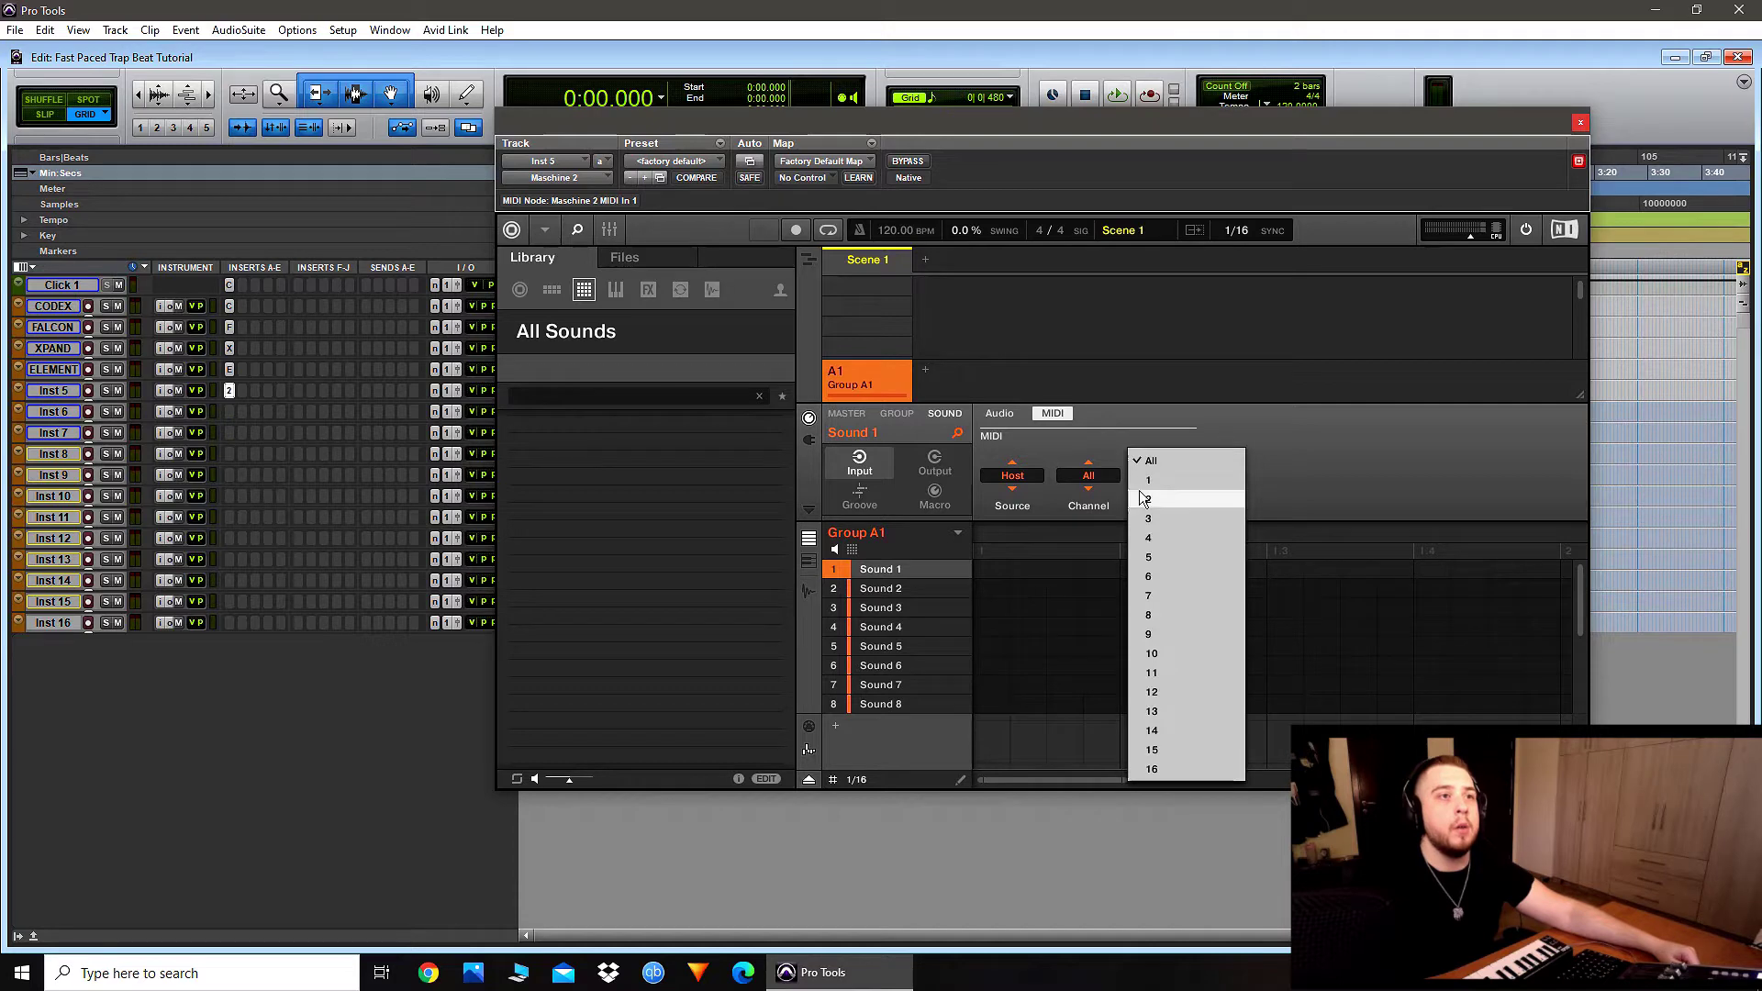
click(1148, 464)
Step: Set Sound 2's MIDI input source to Host and its channel to 2
click(881, 588)
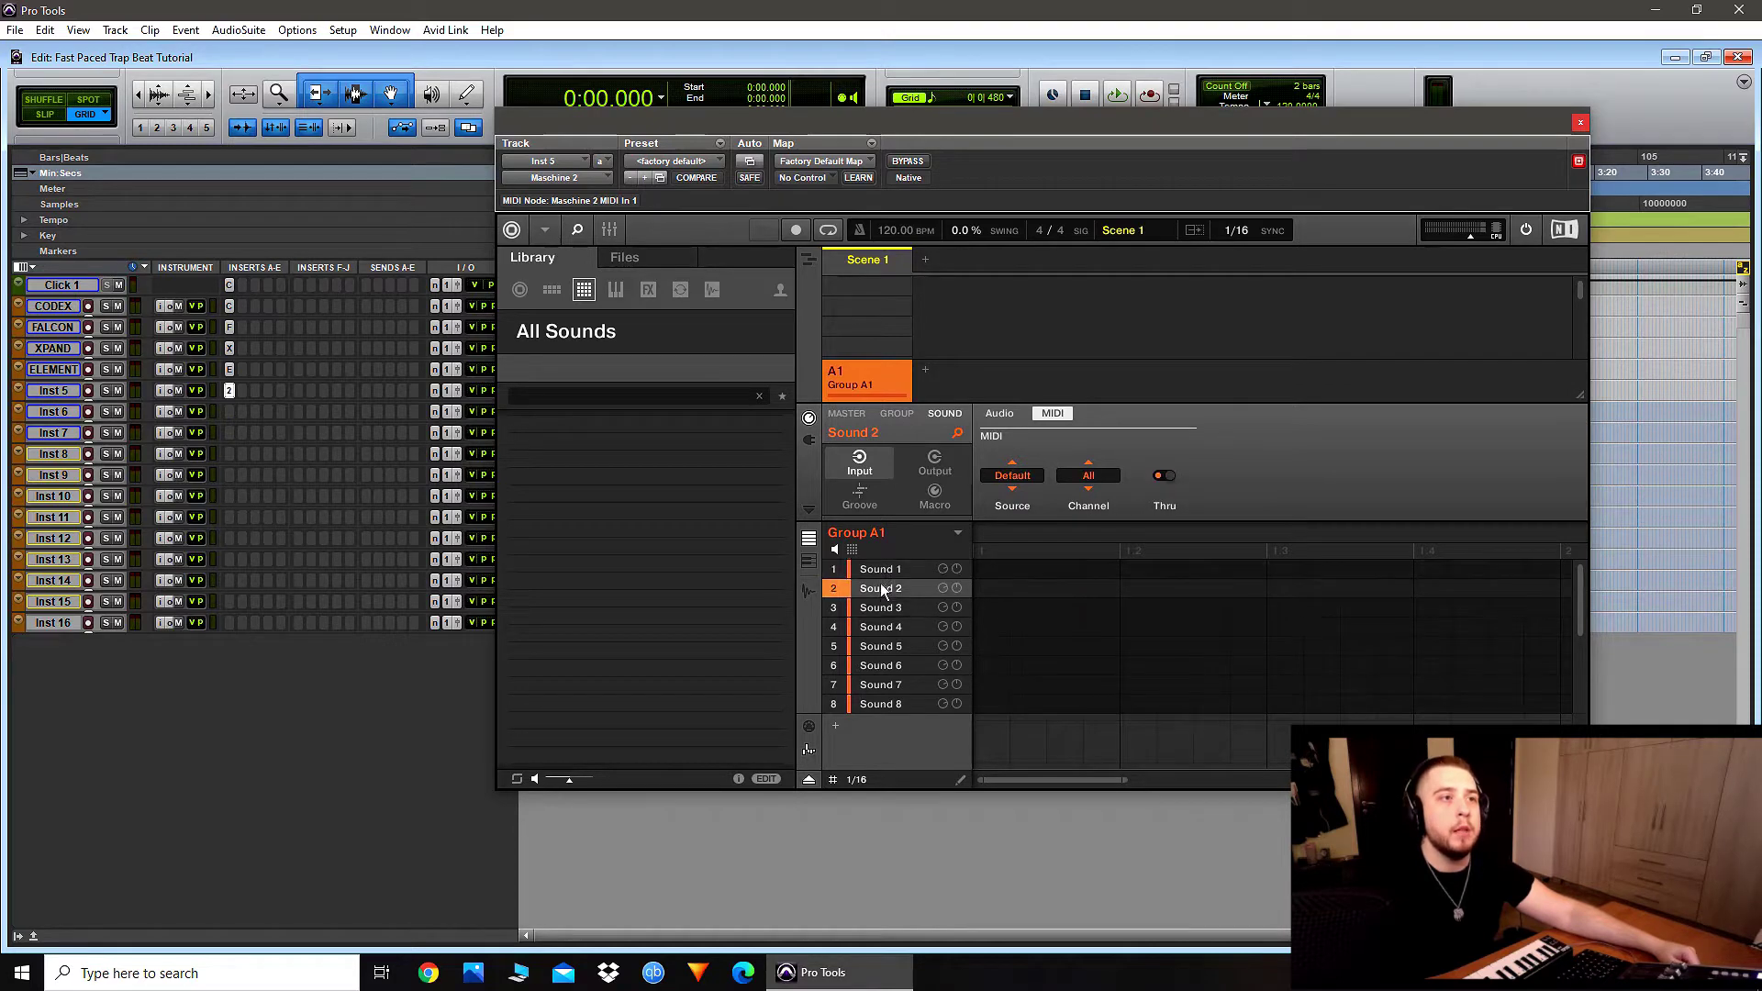
click(1012, 477)
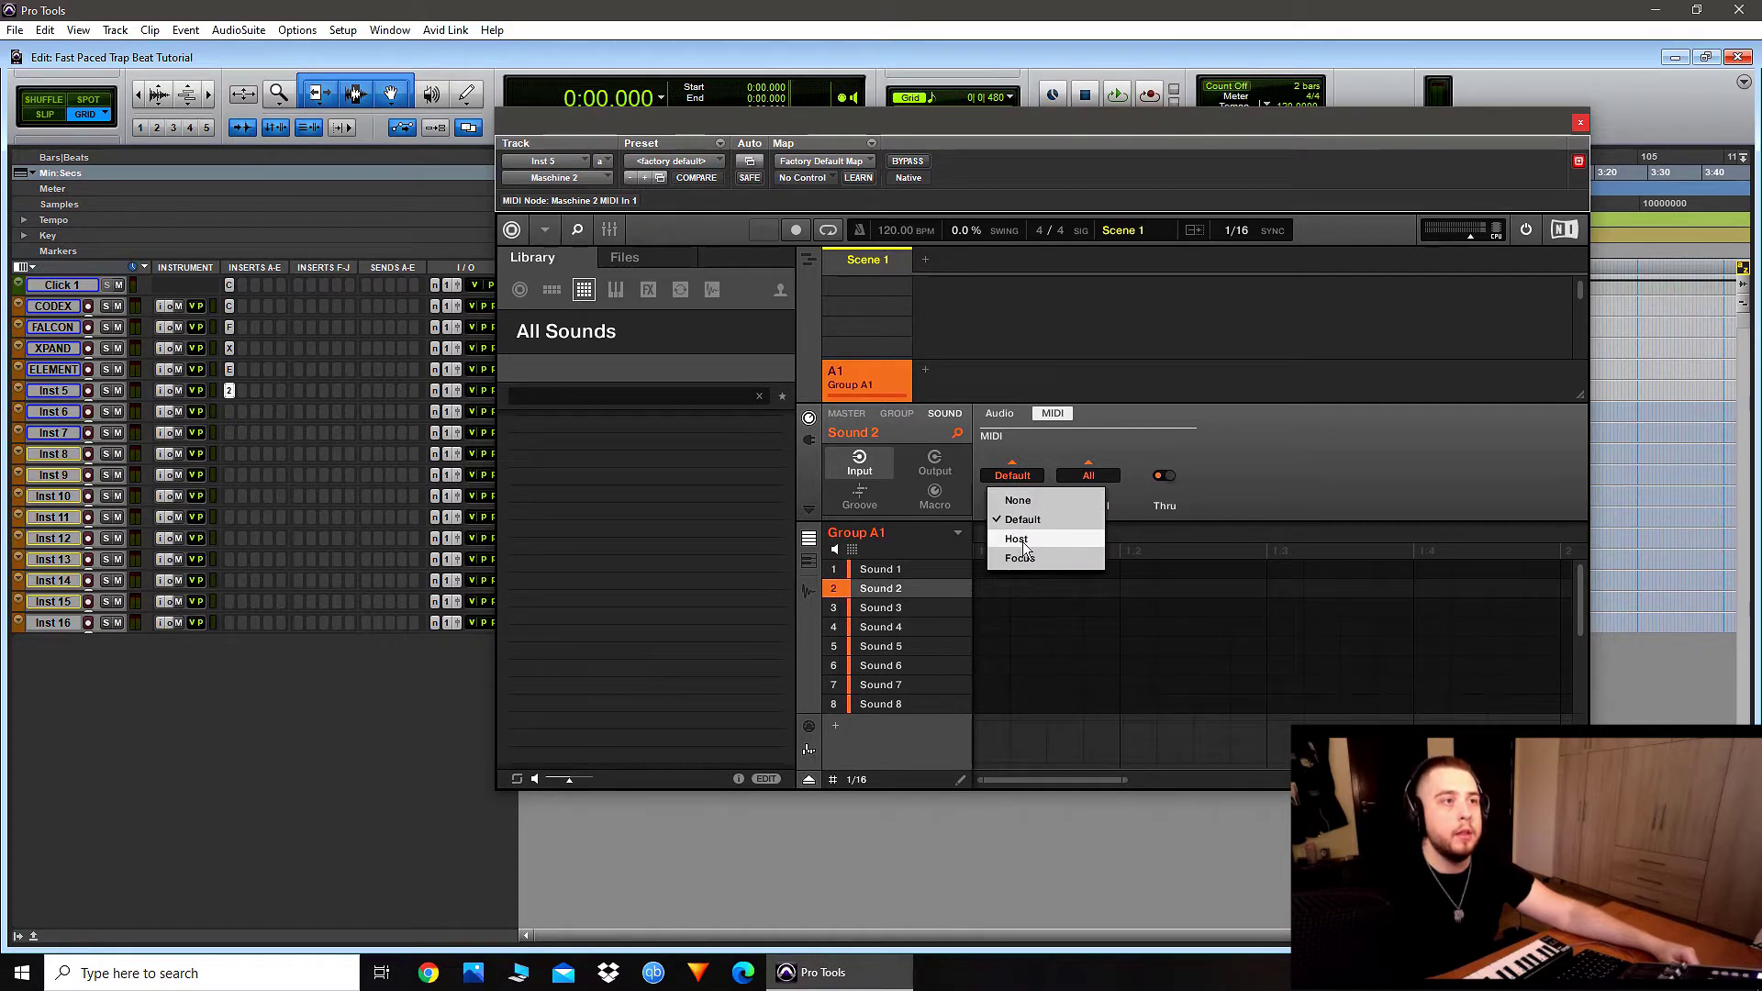
click(1017, 539)
click(1085, 478)
click(1160, 500)
Step: Set Sound 3's MIDI input source to Host and its channel to 3
click(903, 607)
click(1030, 476)
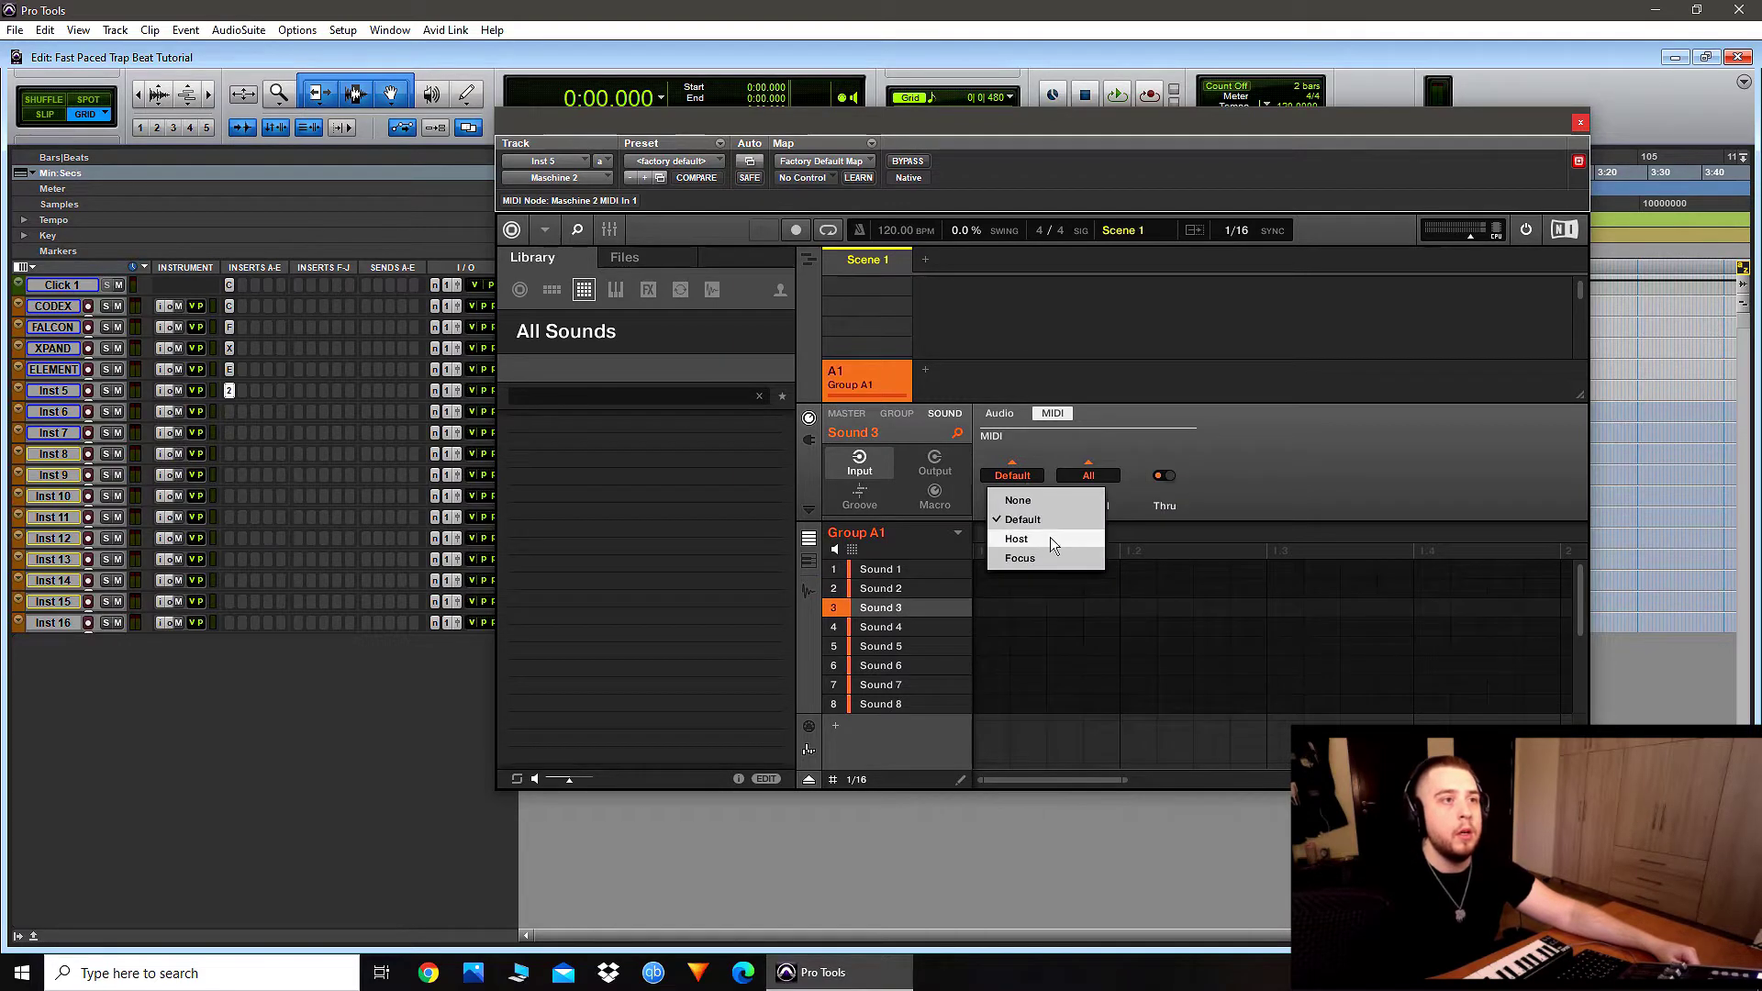
click(1092, 477)
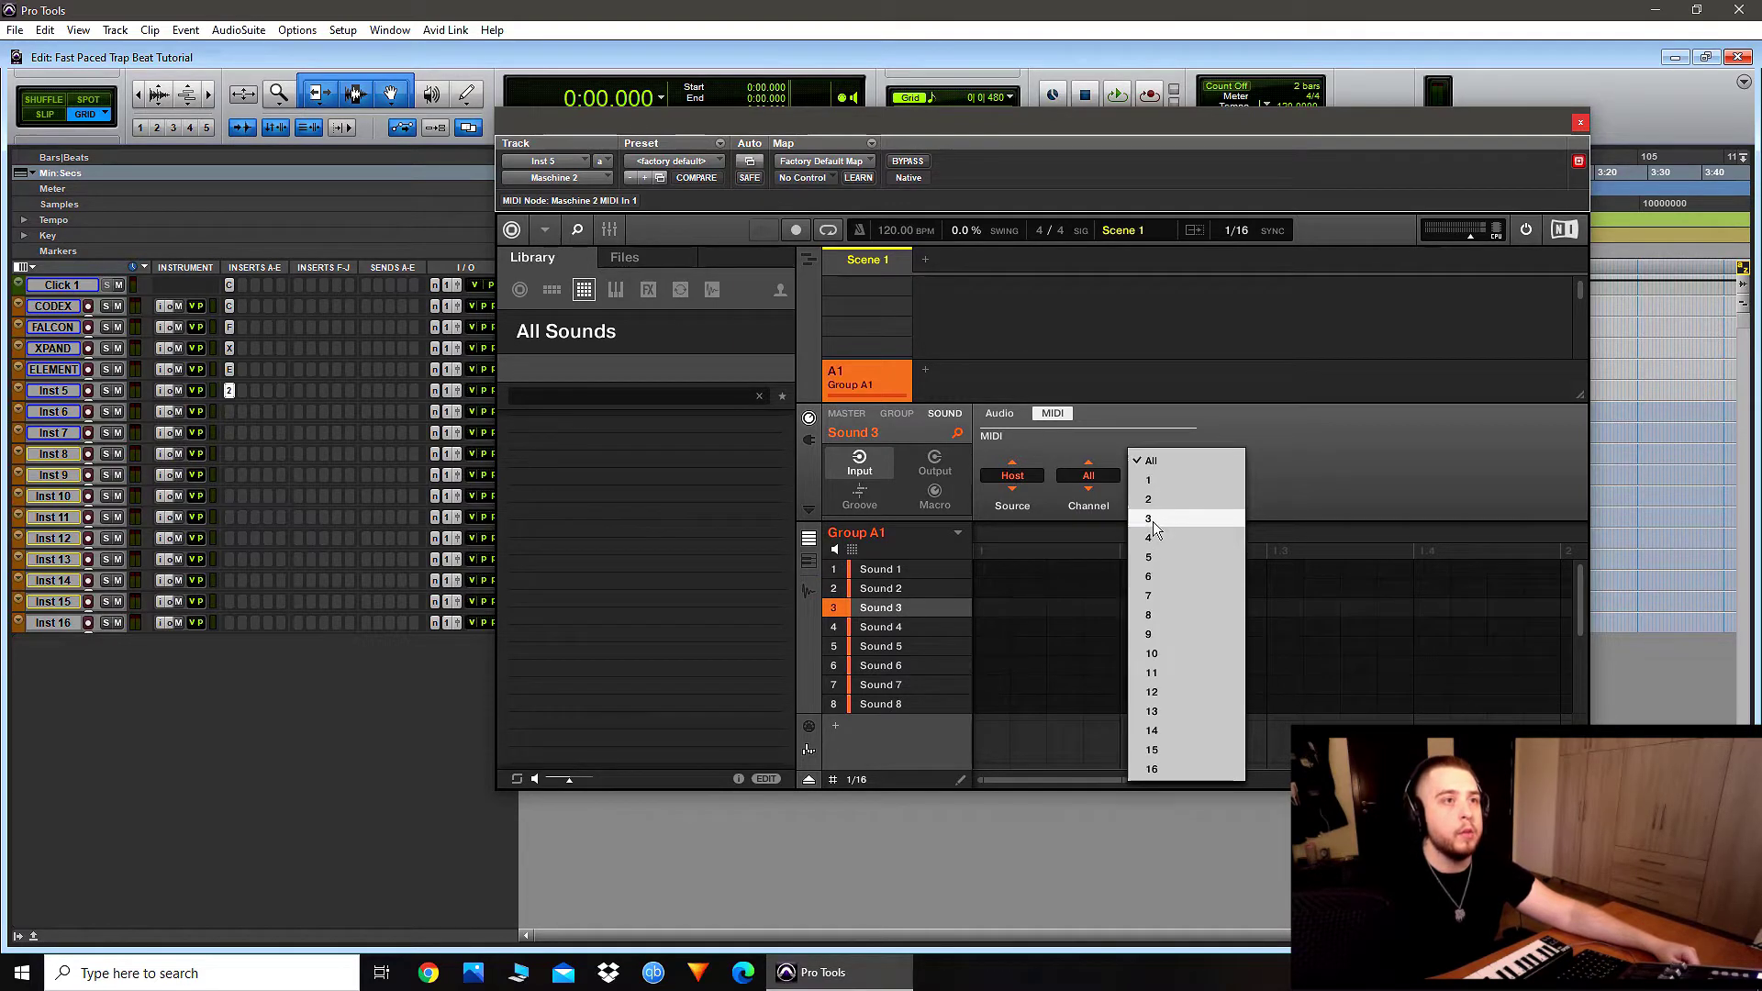
click(1156, 519)
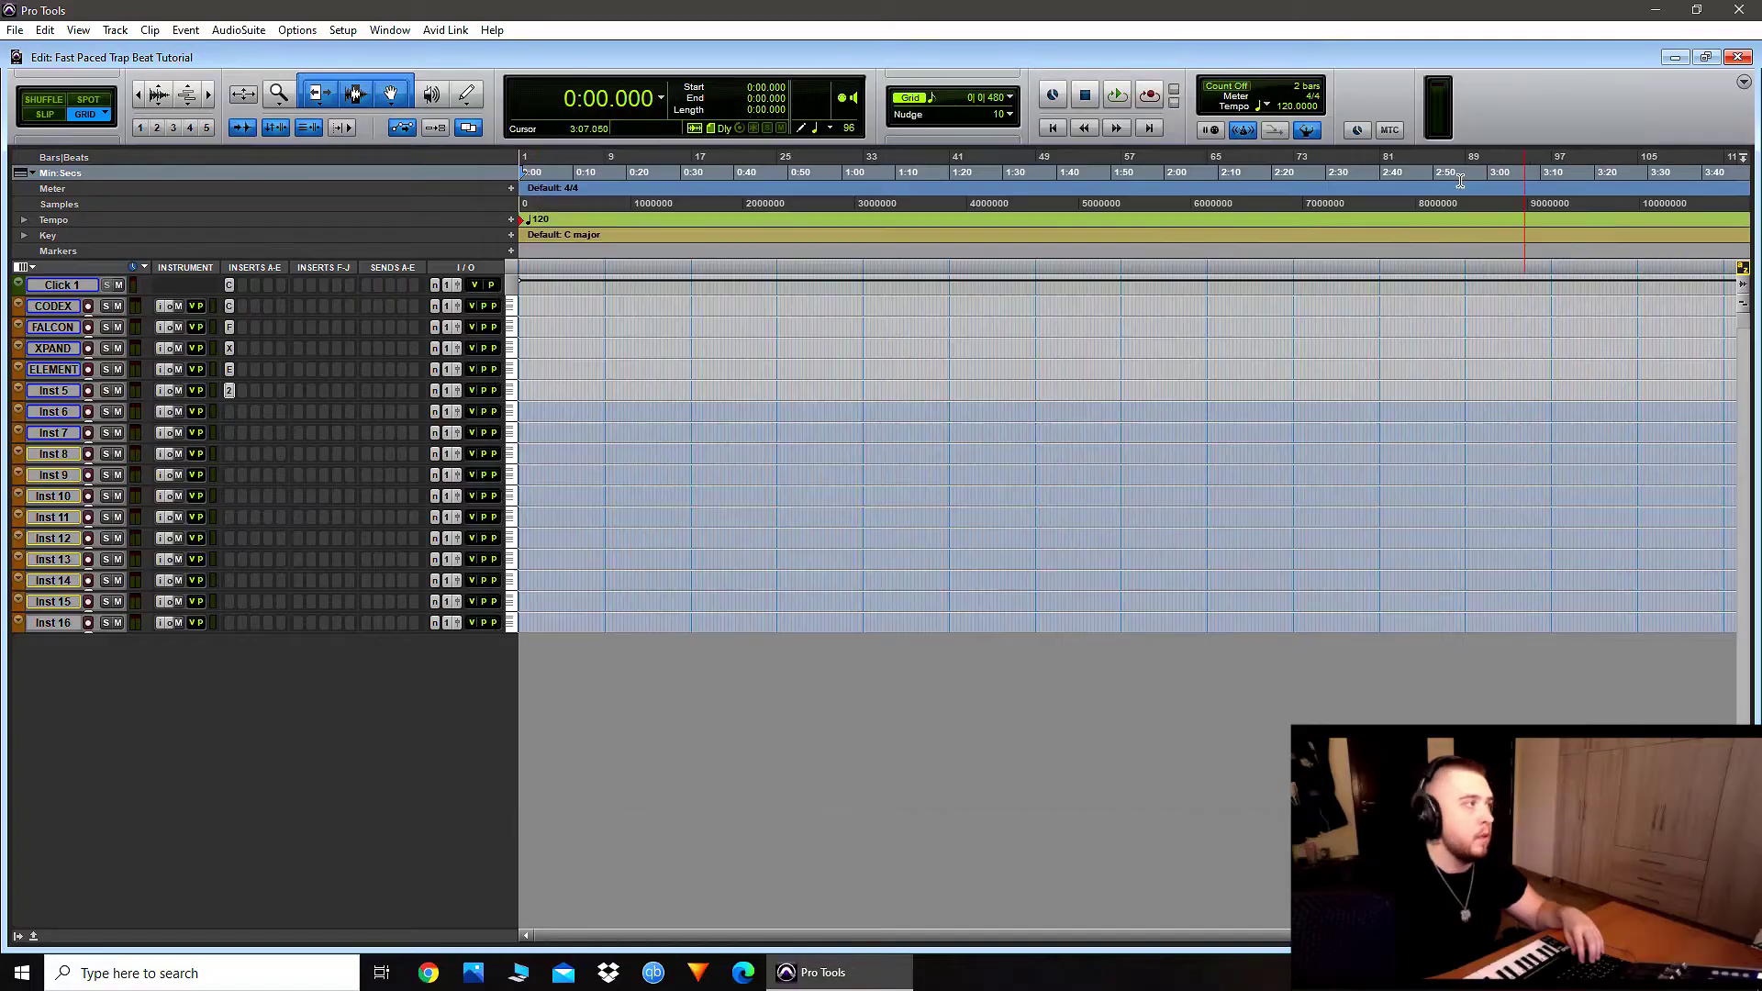
Step: Select the tracks Inst 5 to Inst 16 and increase their height so their routing controls can be read
shift+click(64, 626)
key(super+Up)
key(super+Up)
key(super+Down)
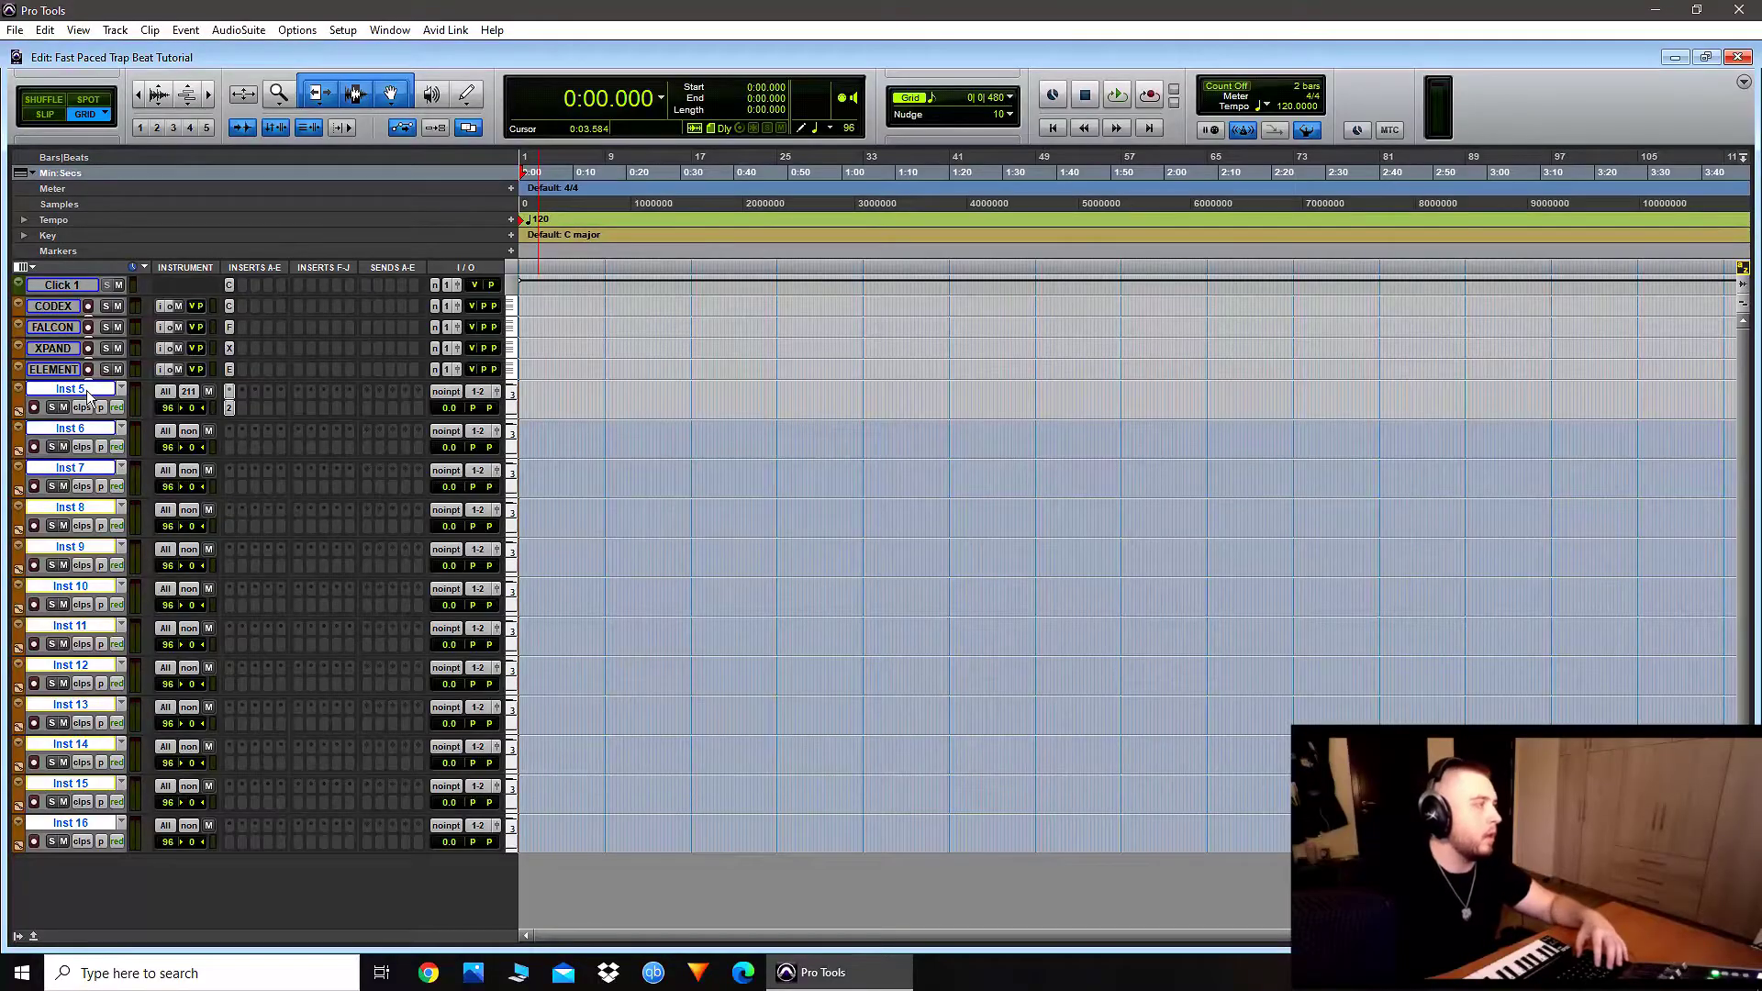
Step: Rename the Inst 5 track to 808
click(92, 393)
double_click(97, 397)
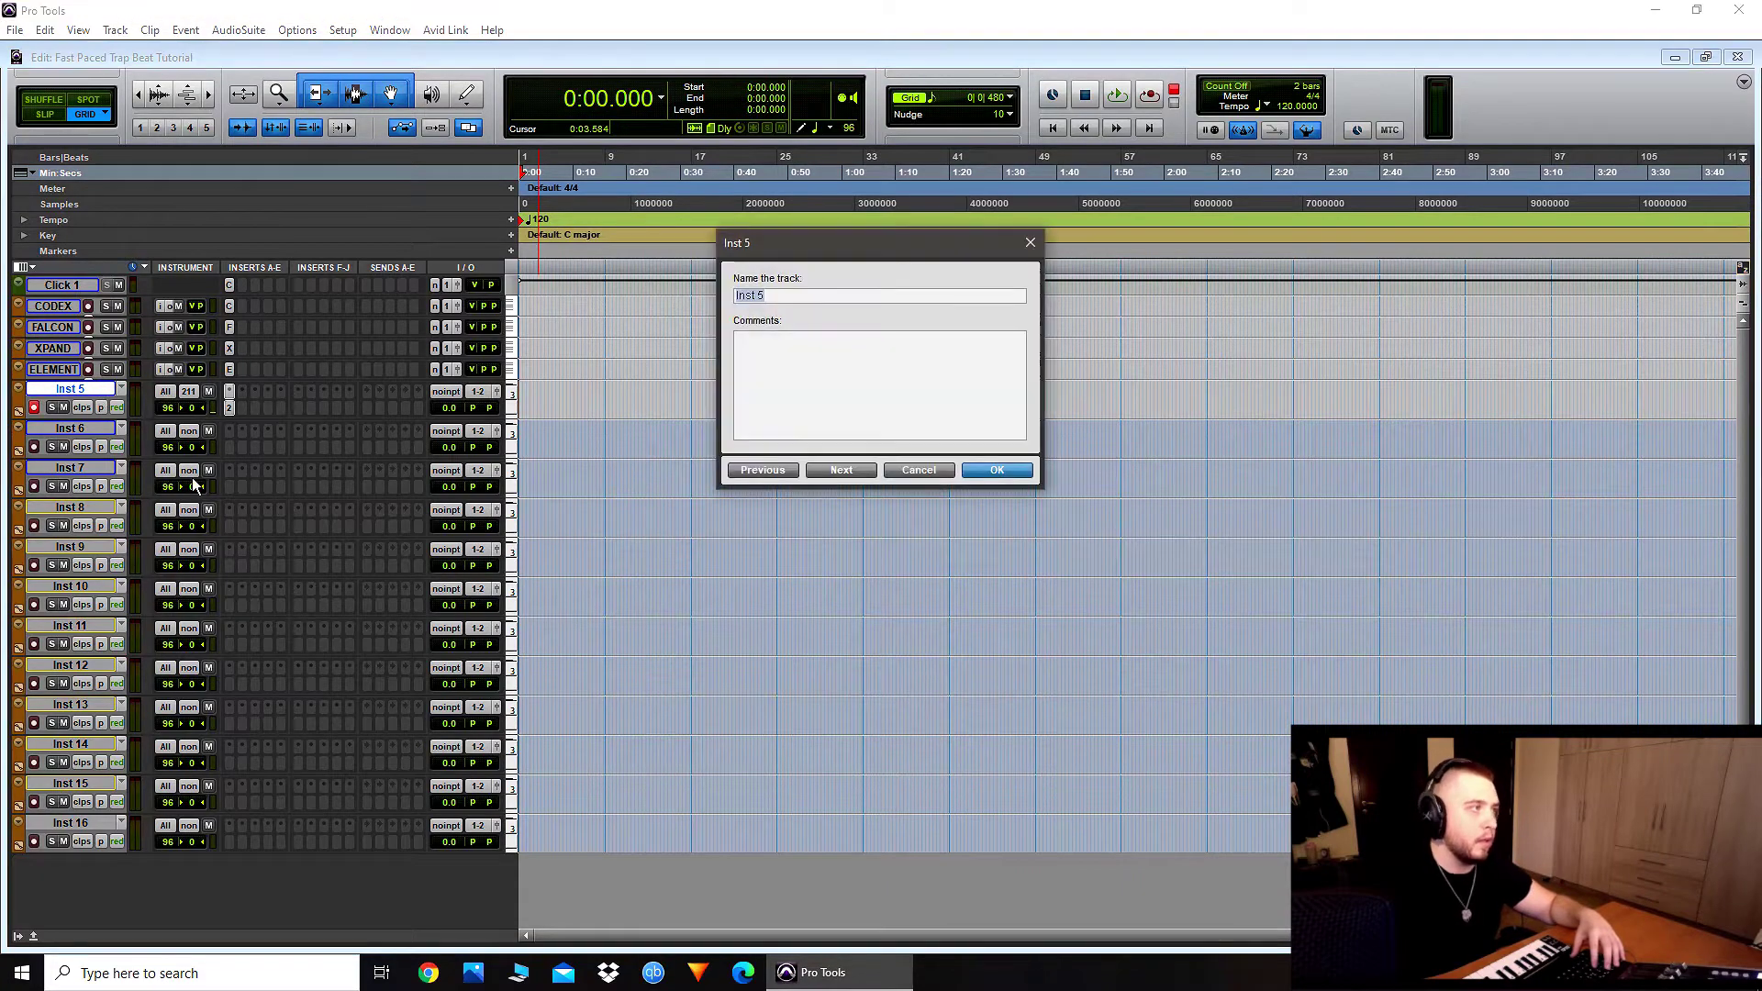
text(808)
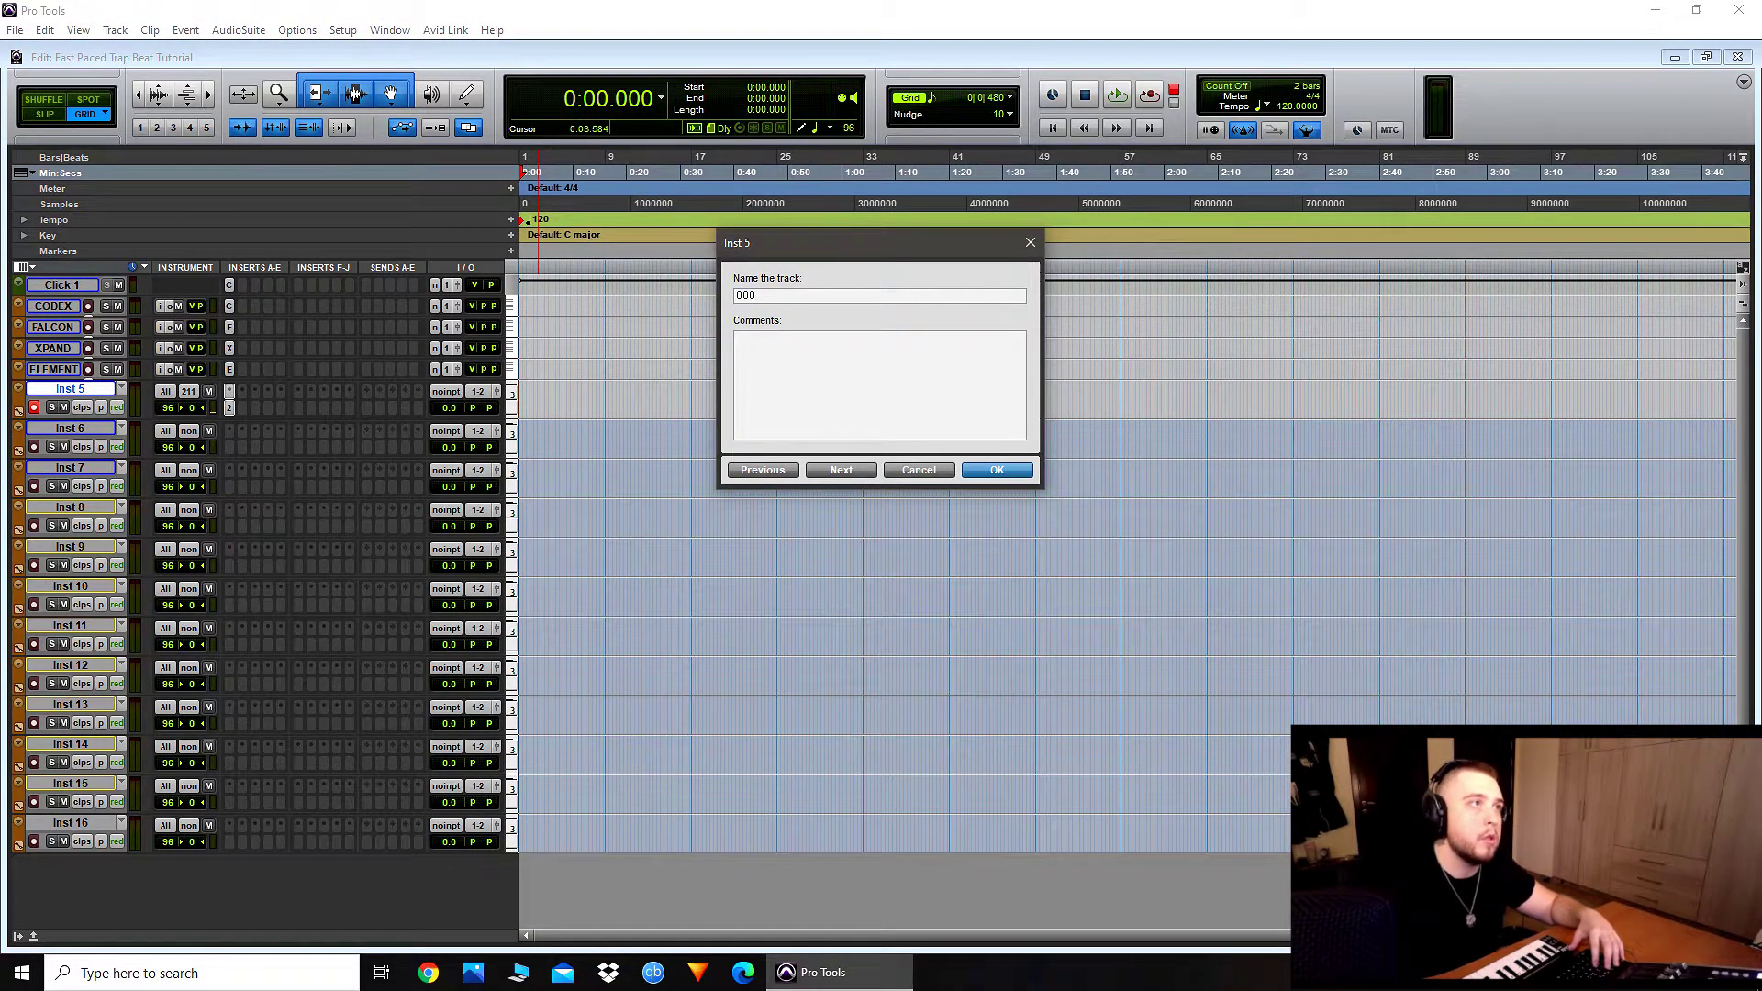
key(Return)
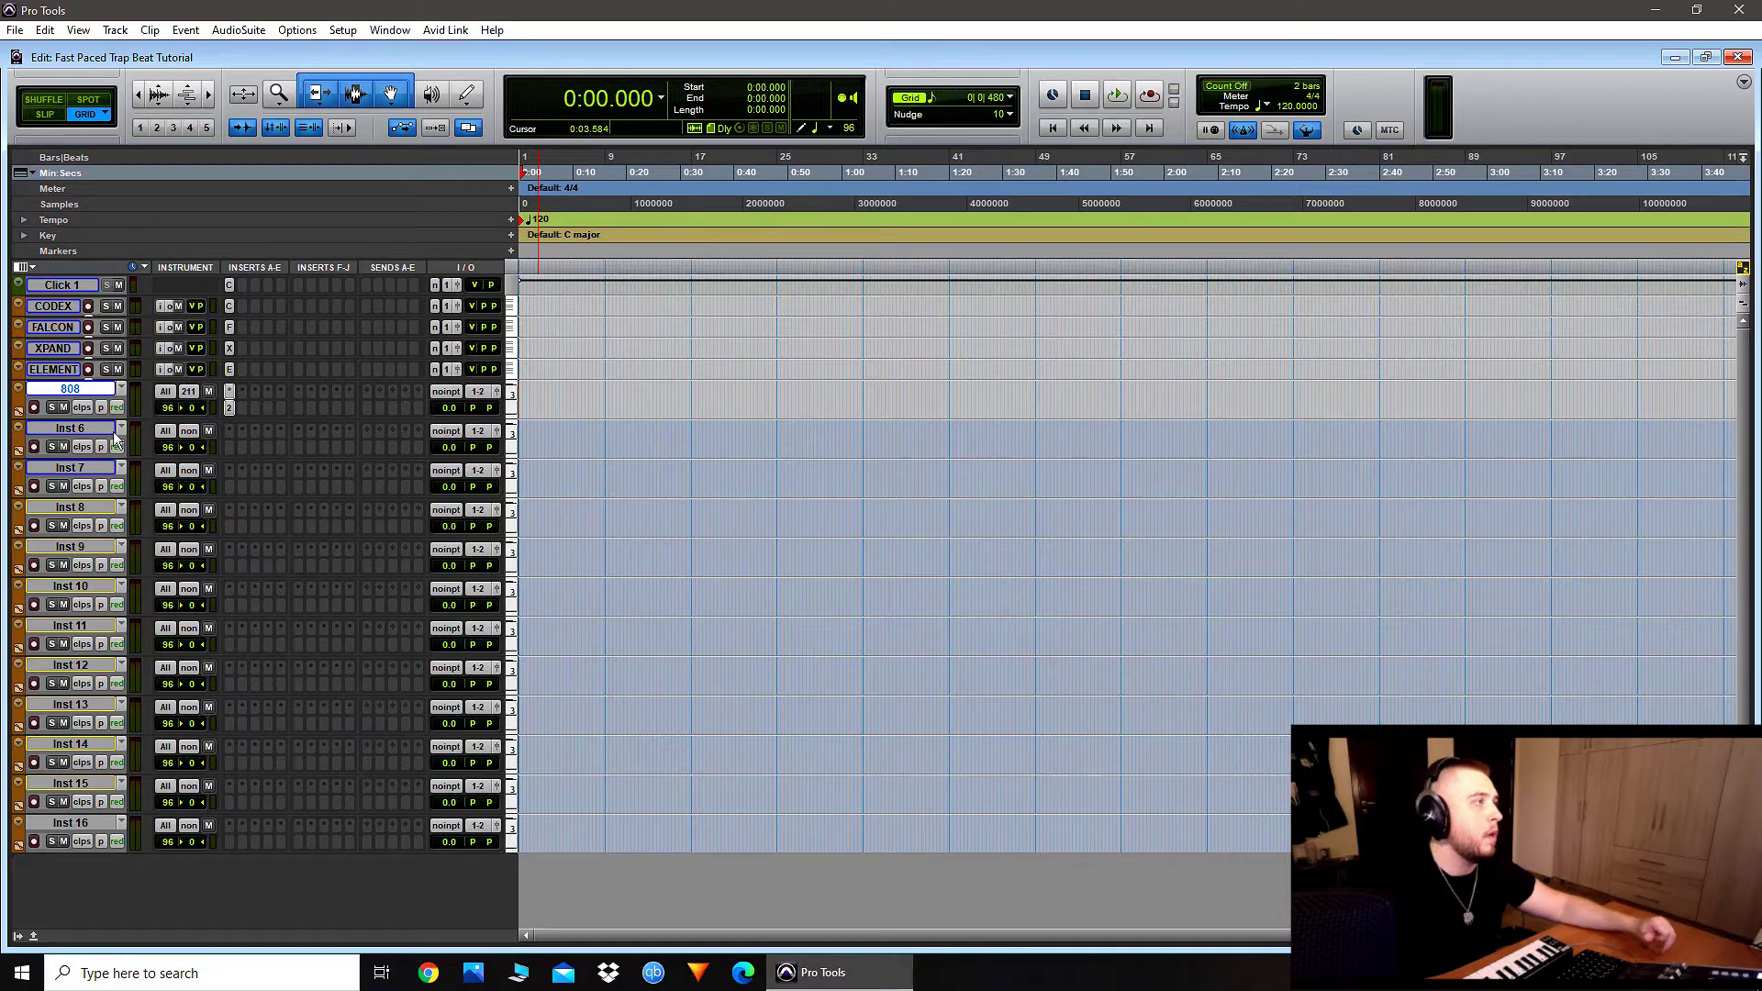
Step: Select tracks Inst 6 to Inst 16 and assign their audio inputs to consecutive Maschine 2 plug-in outputs, starting with Ext. 2 on Inst 6
click(70, 428)
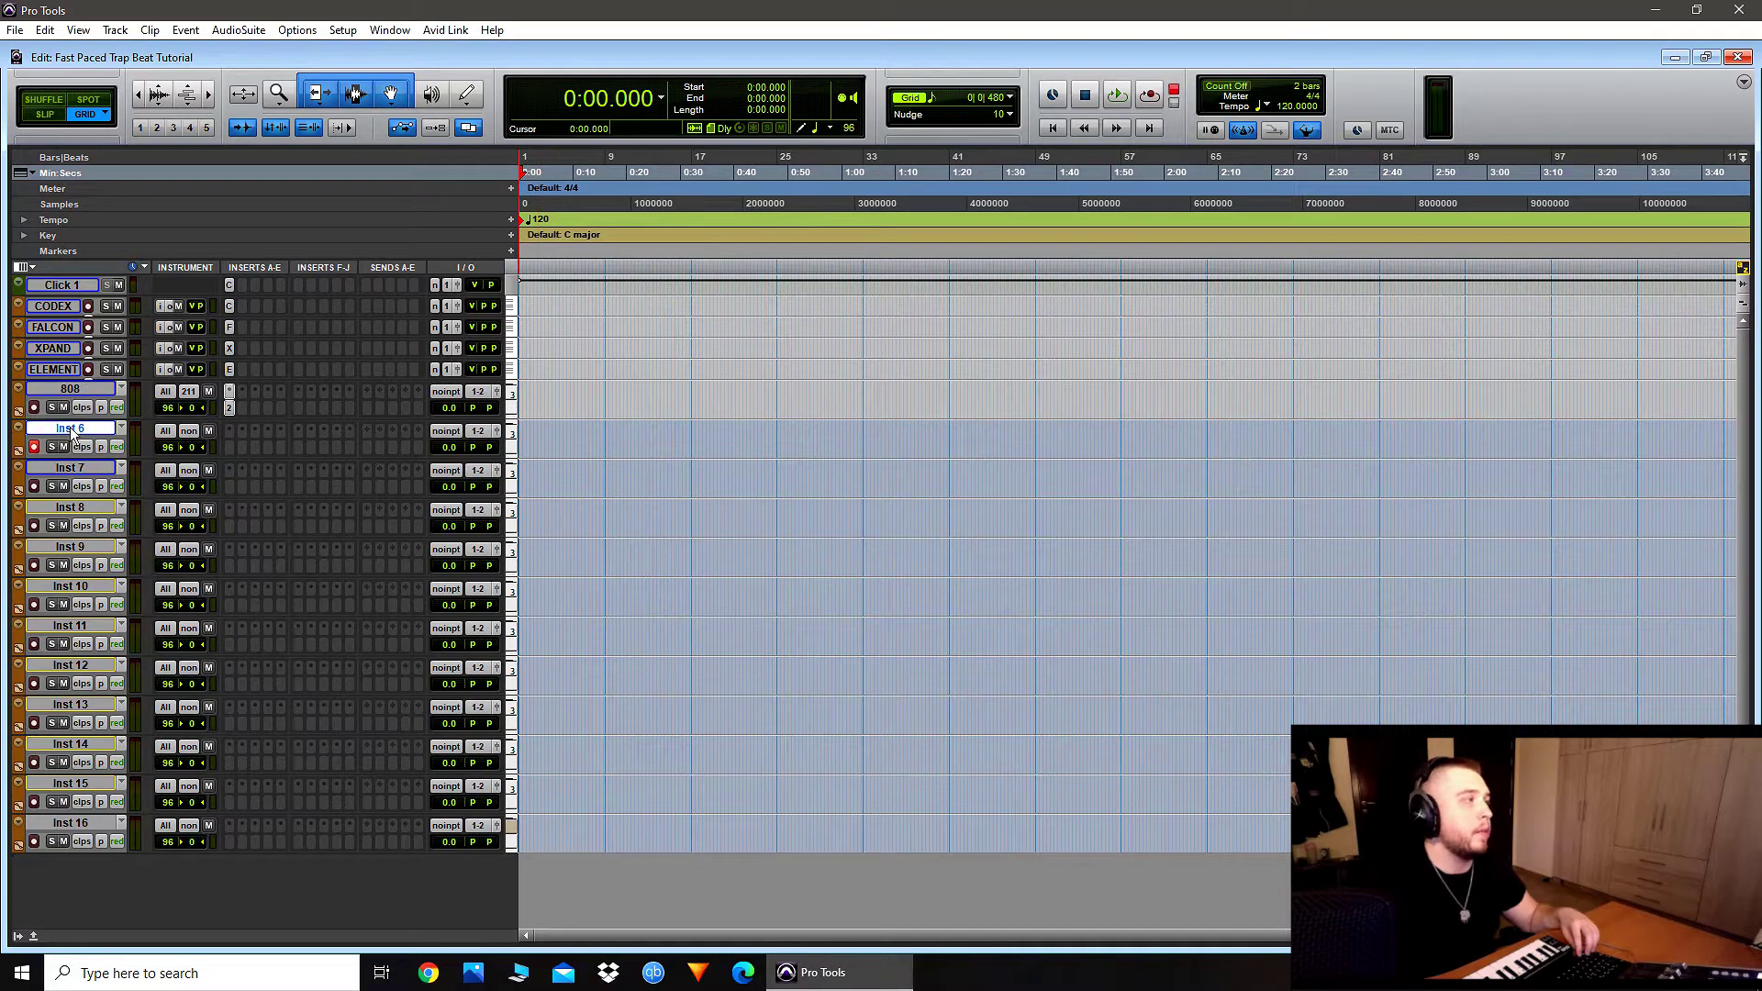
shift+click(70, 822)
click(450, 431)
click(452, 432)
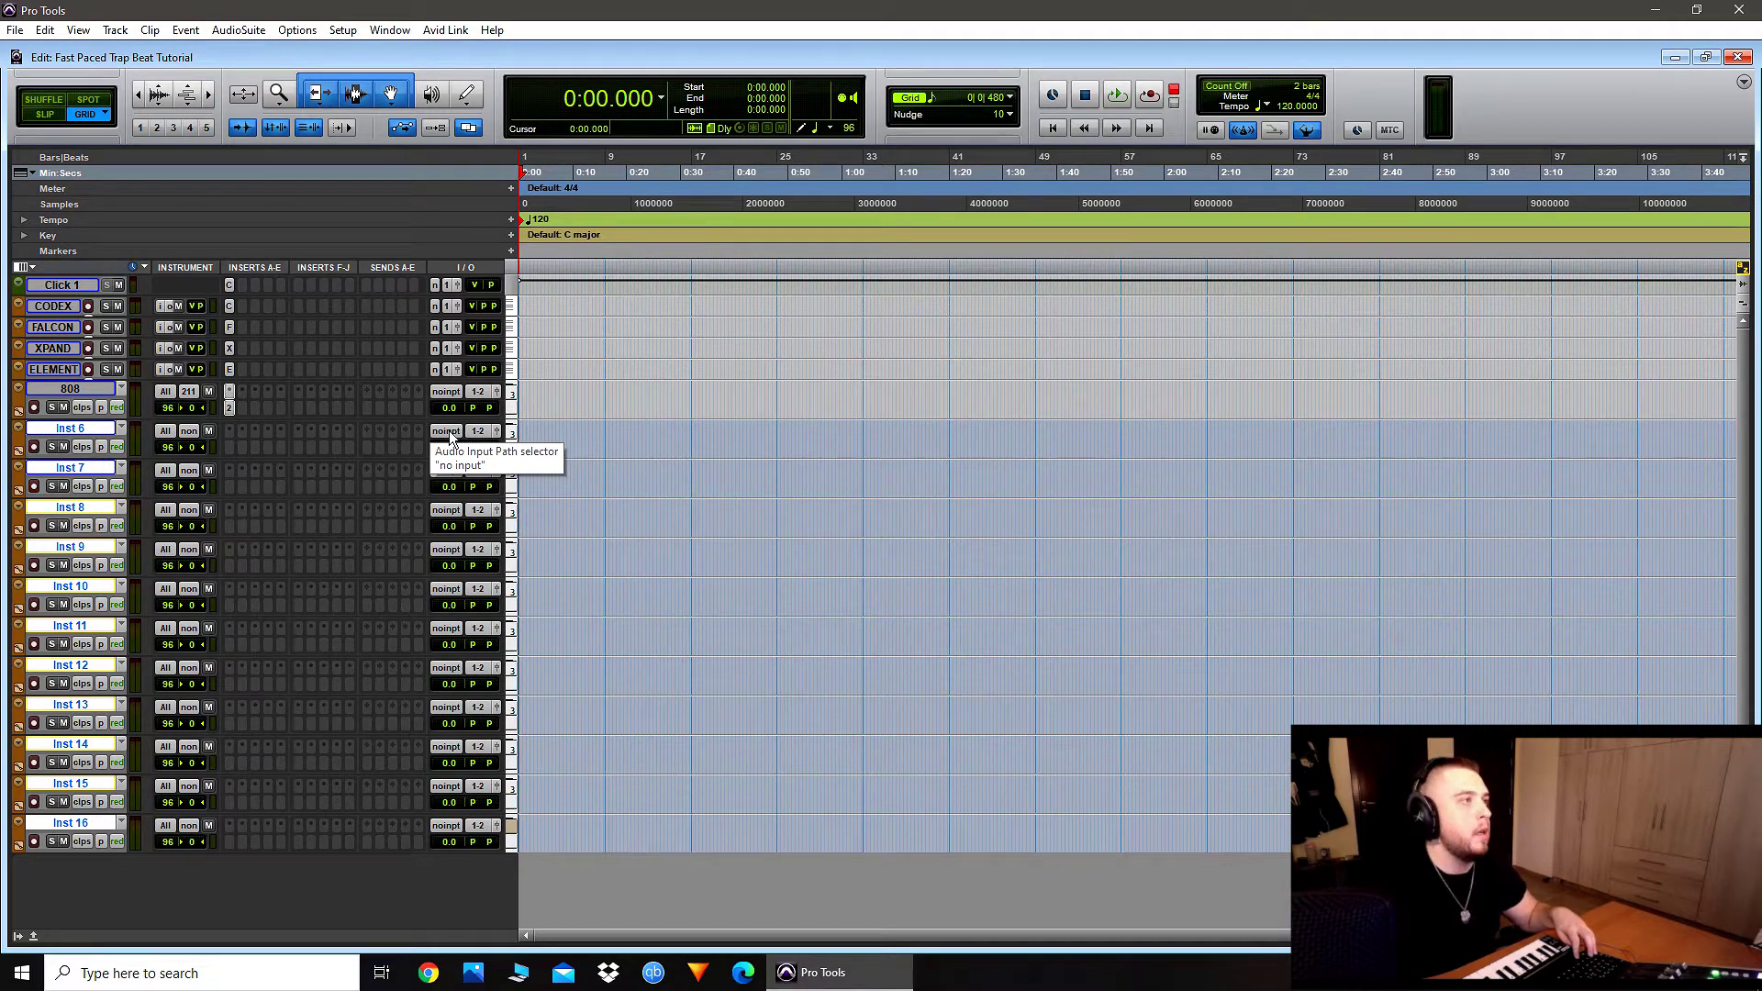
click(450, 431)
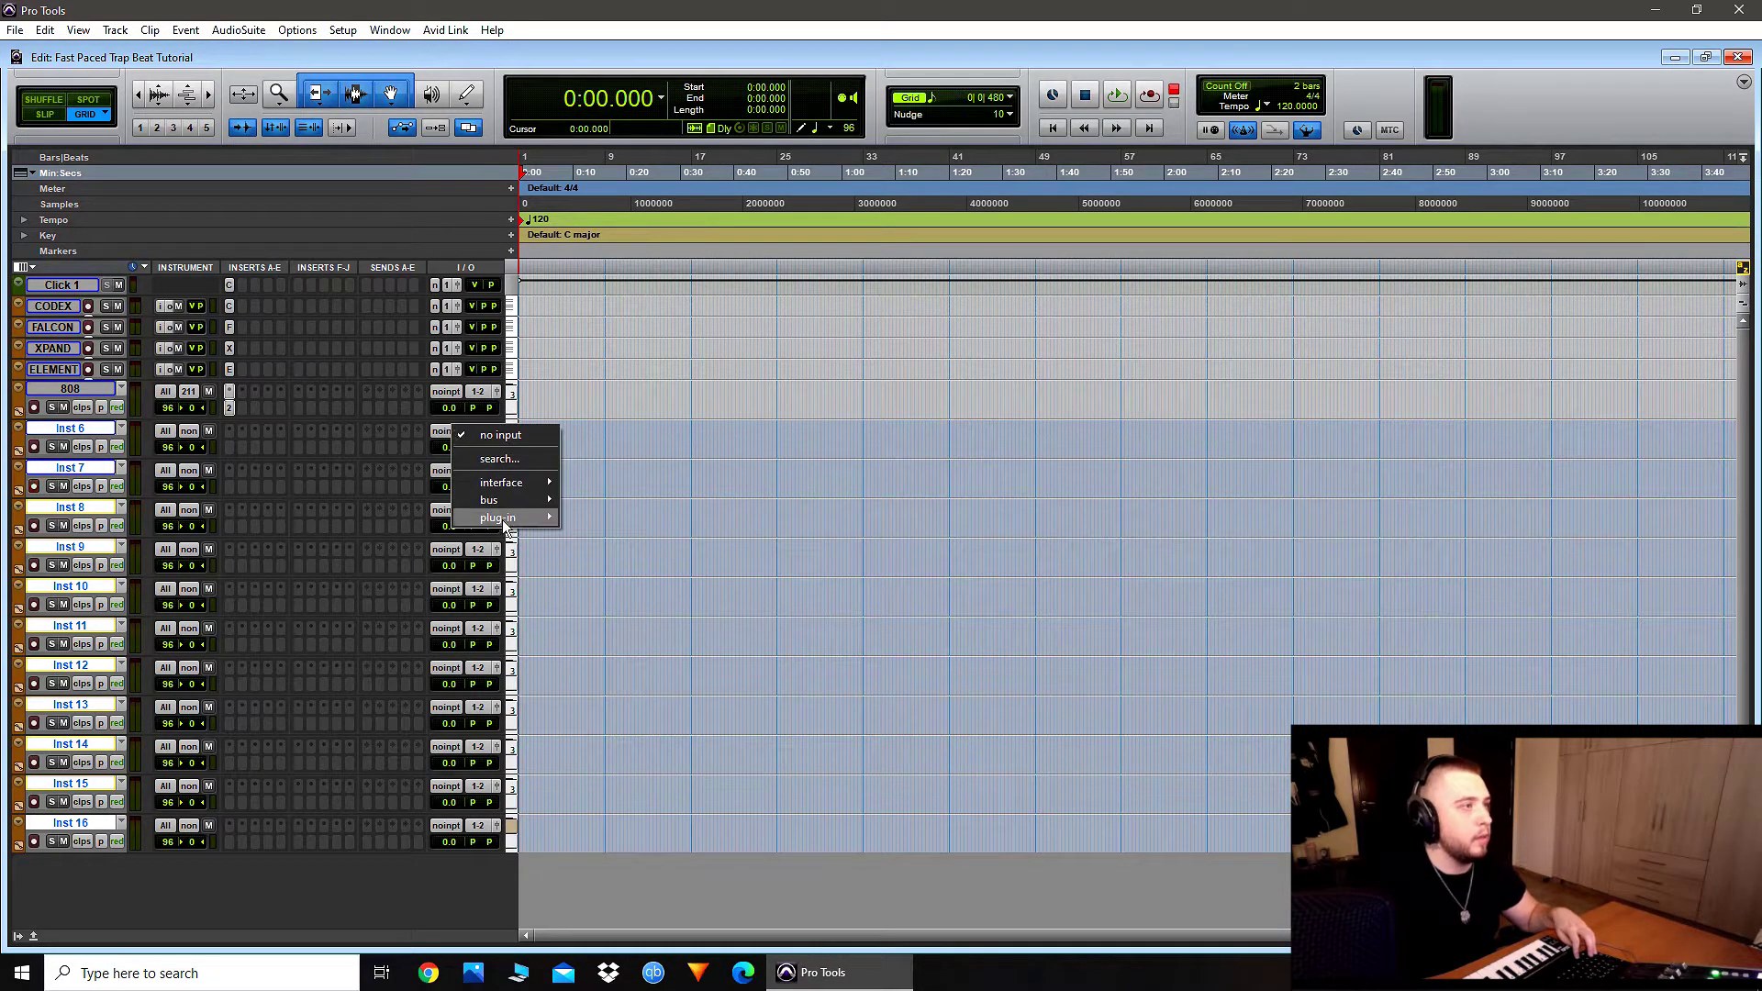
mouse_move(504, 525)
mouse_move(646, 534)
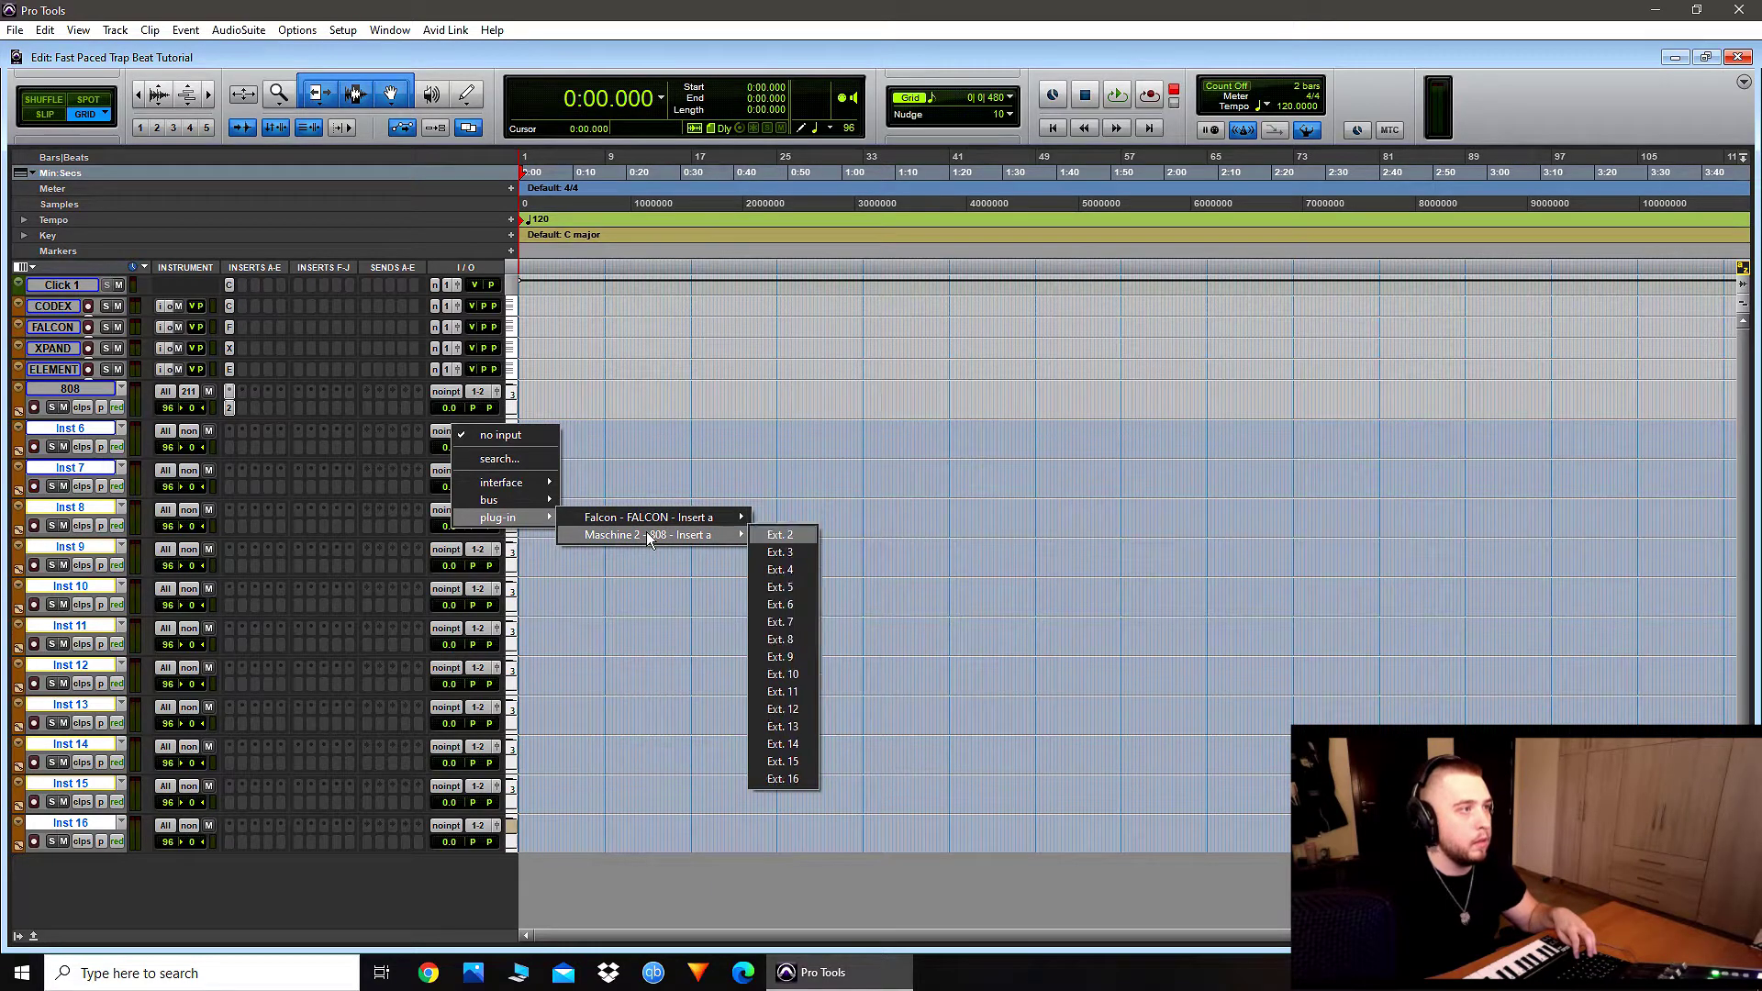
ctrl+alt+shift+click(791, 538)
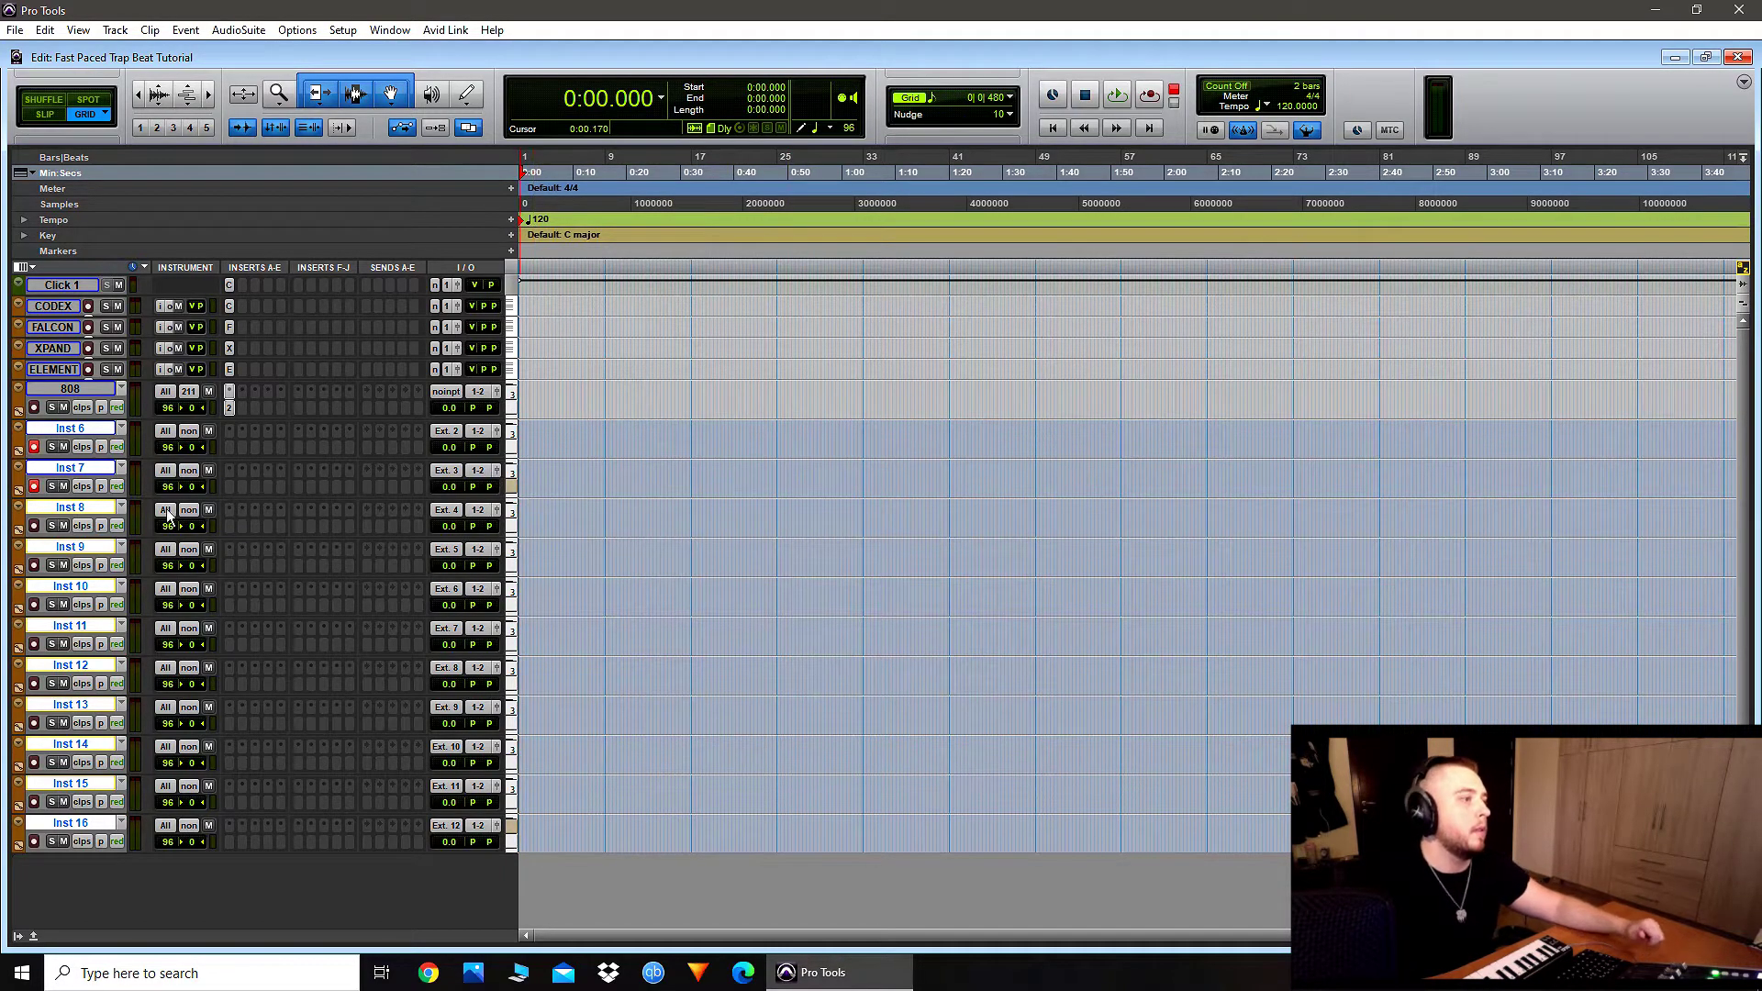
click(32, 487)
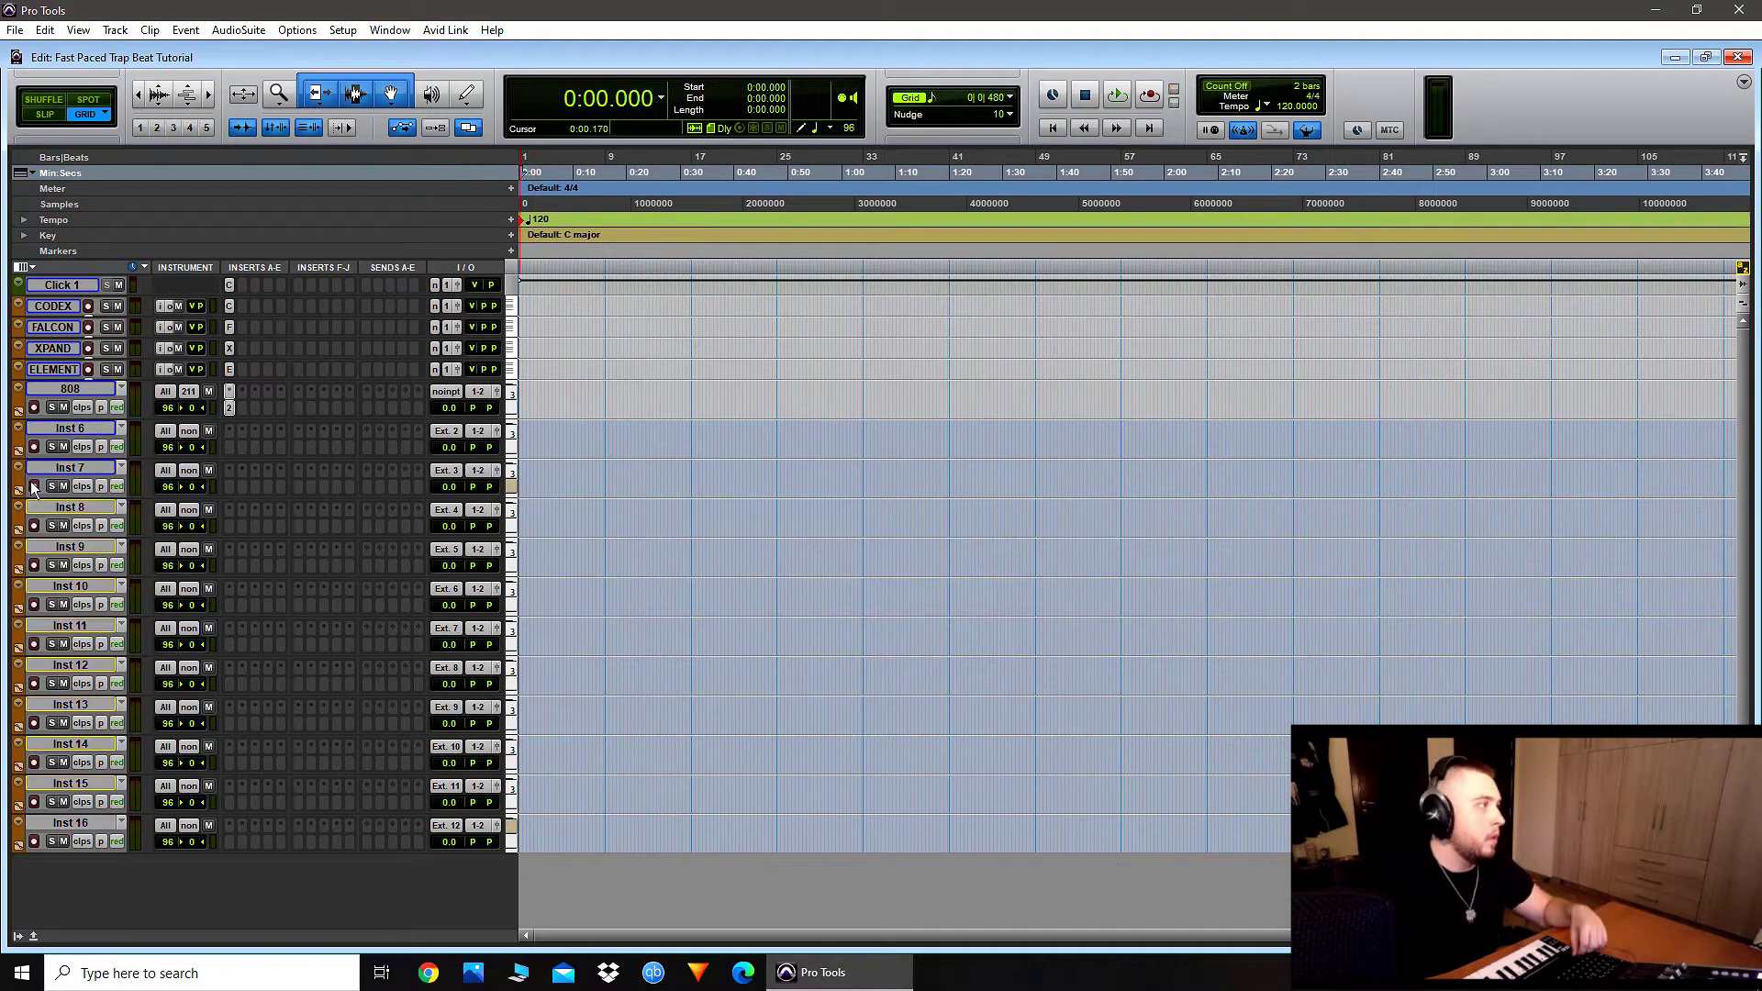
click(66, 430)
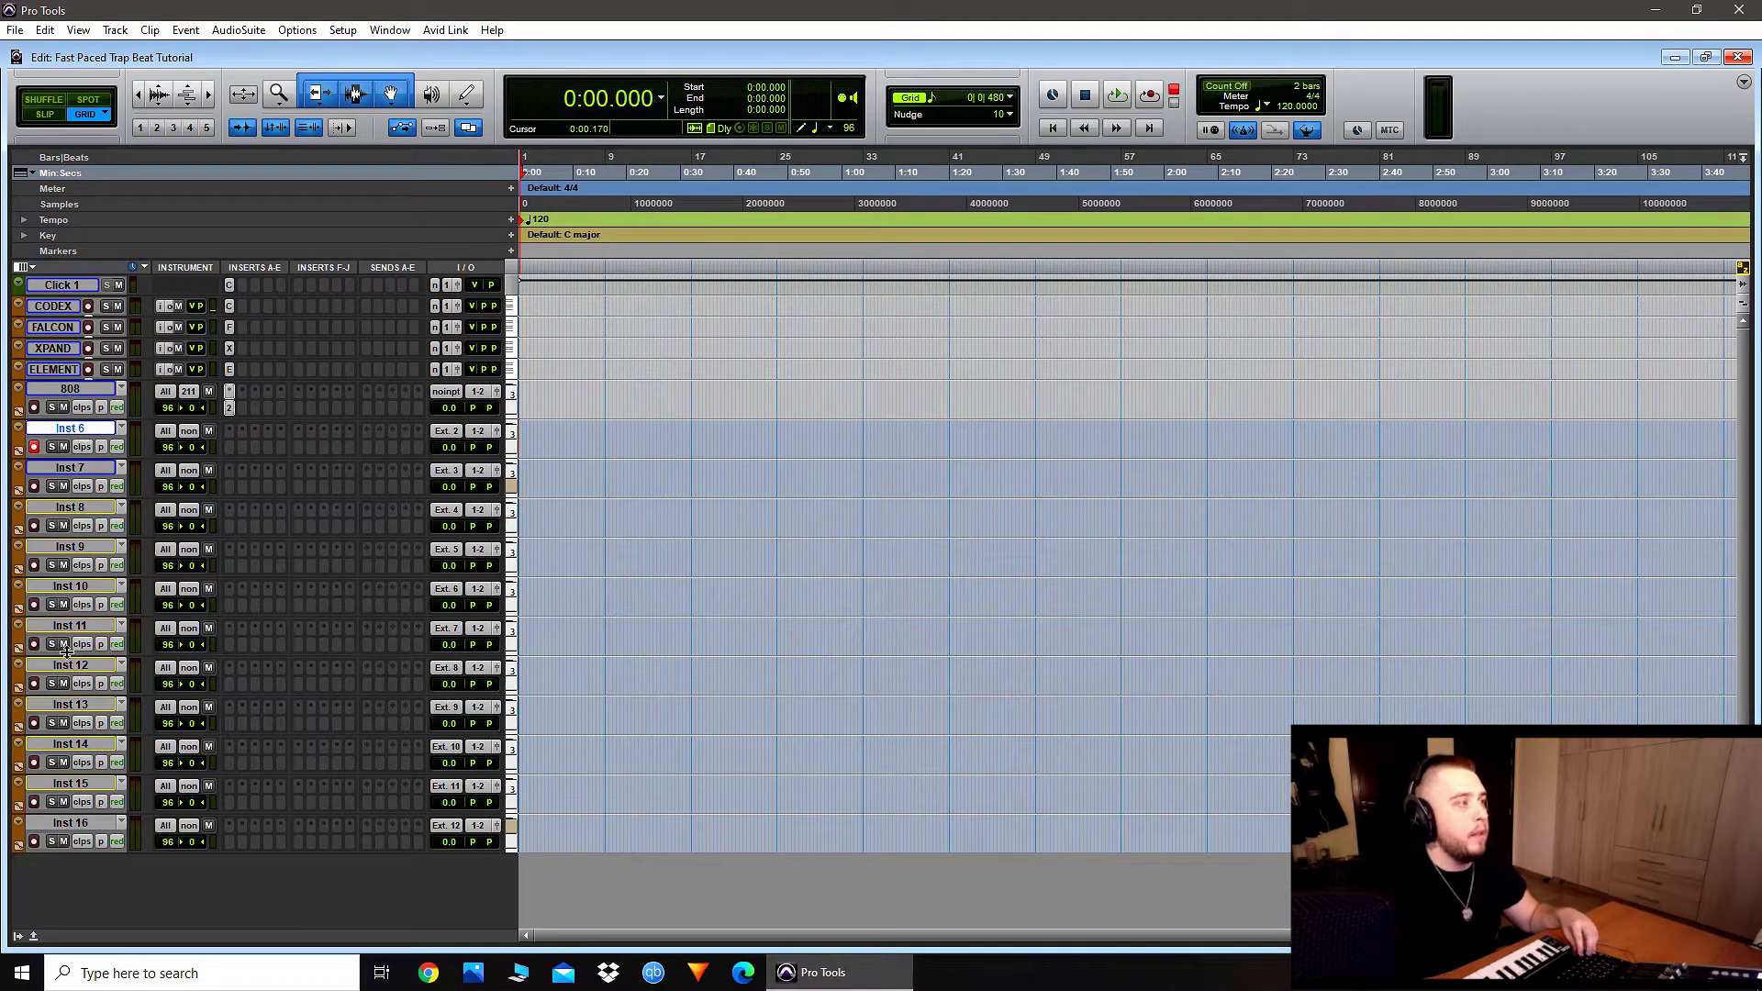
shift+click(63, 823)
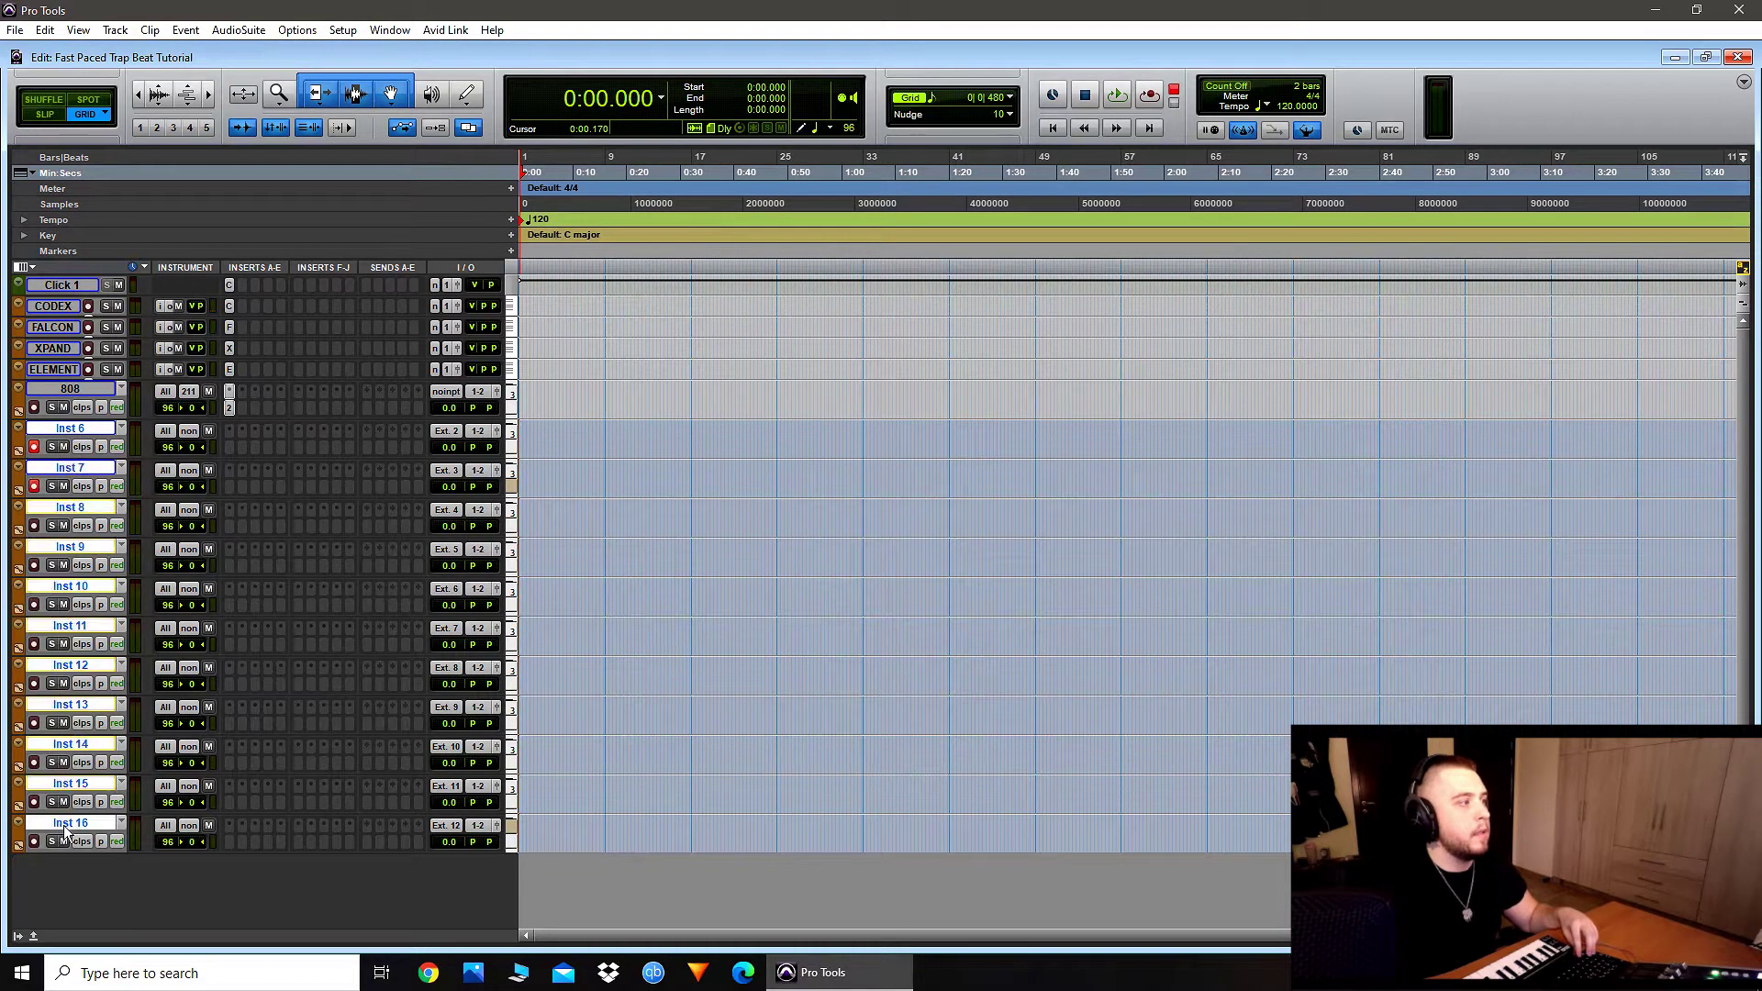
Step: Open Maschine 2 from the 808 track to check the sounds' MIDI input source and channel, and close the plug-in window
click(77, 388)
click(229, 407)
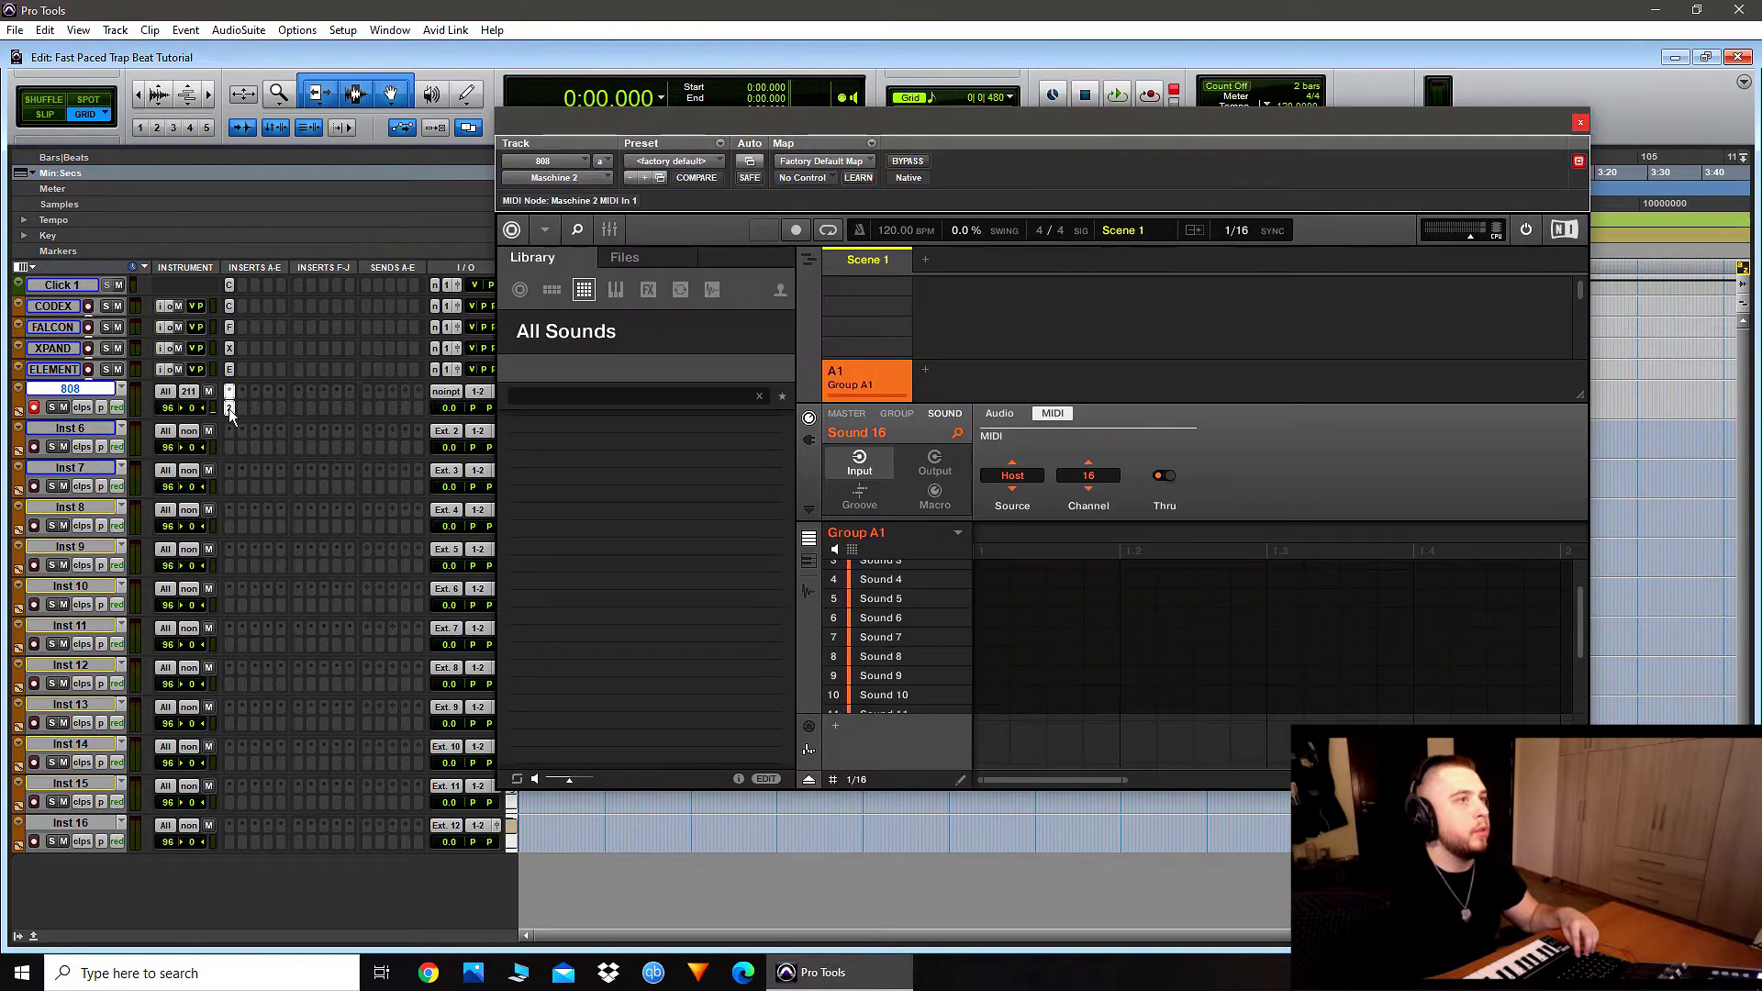
click(1580, 122)
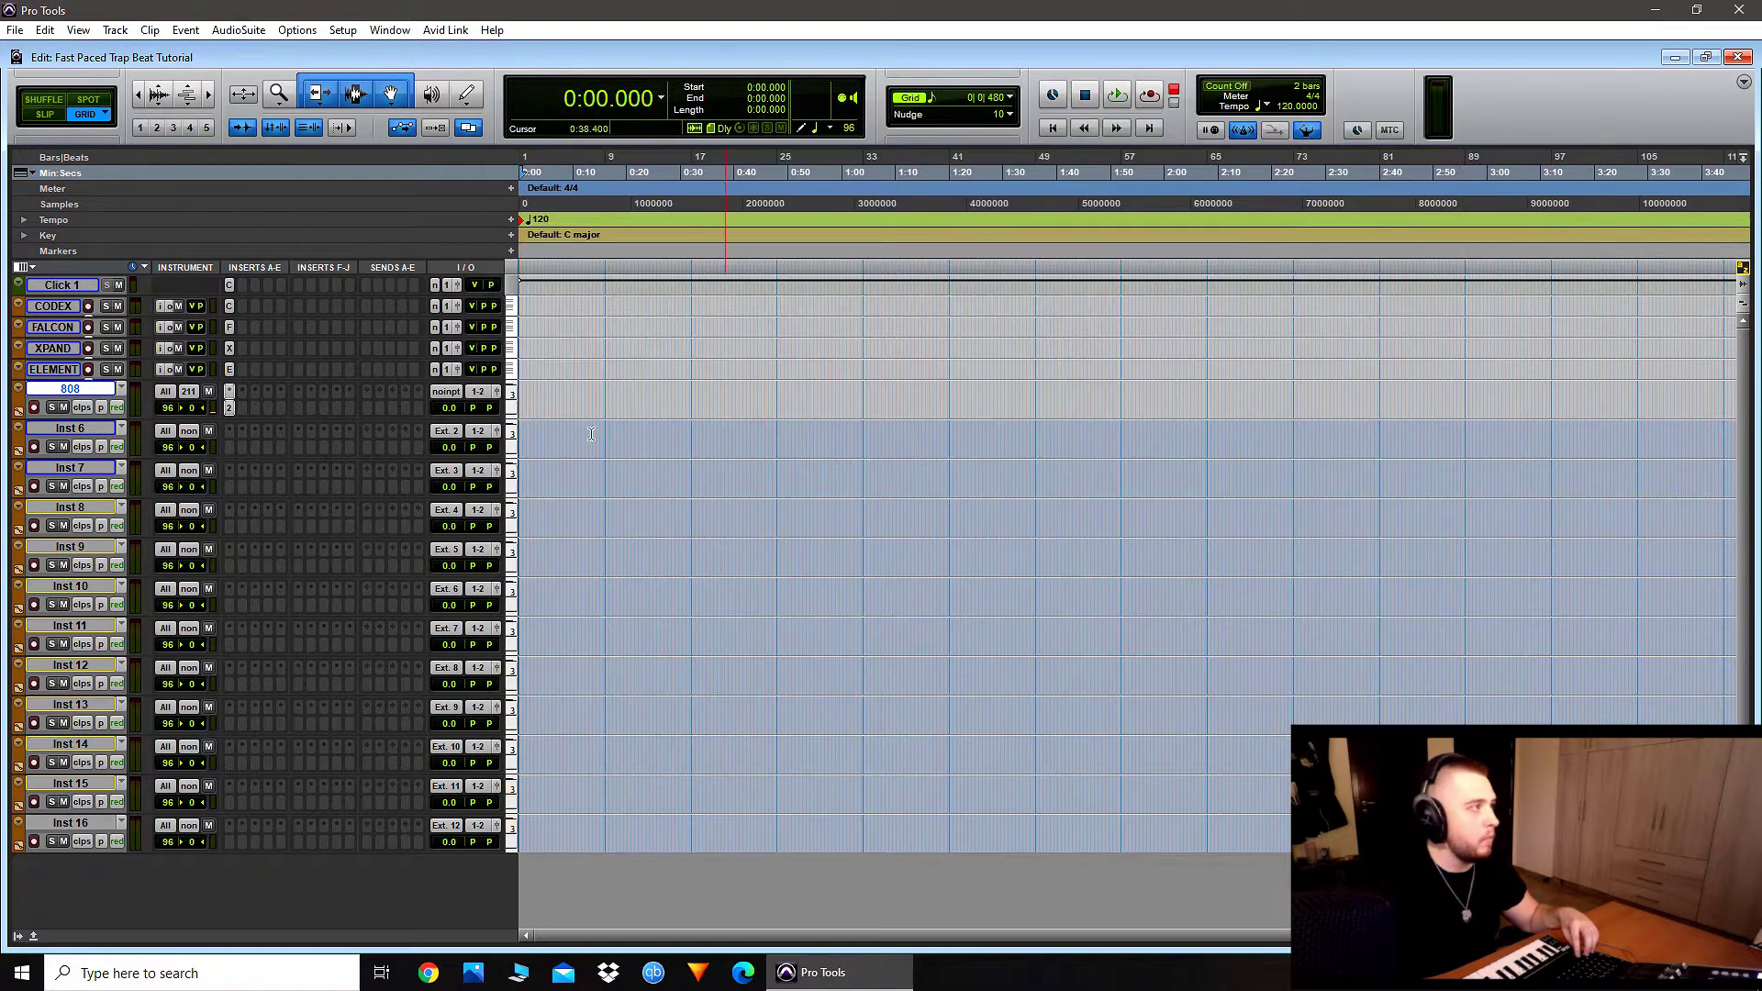
Step: Select tracks Inst 6 to Inst 16 and assign their MIDI outputs to consecutive Maschine 2 MIDI channels, starting with channel-2 on Inst 6
click(55, 429)
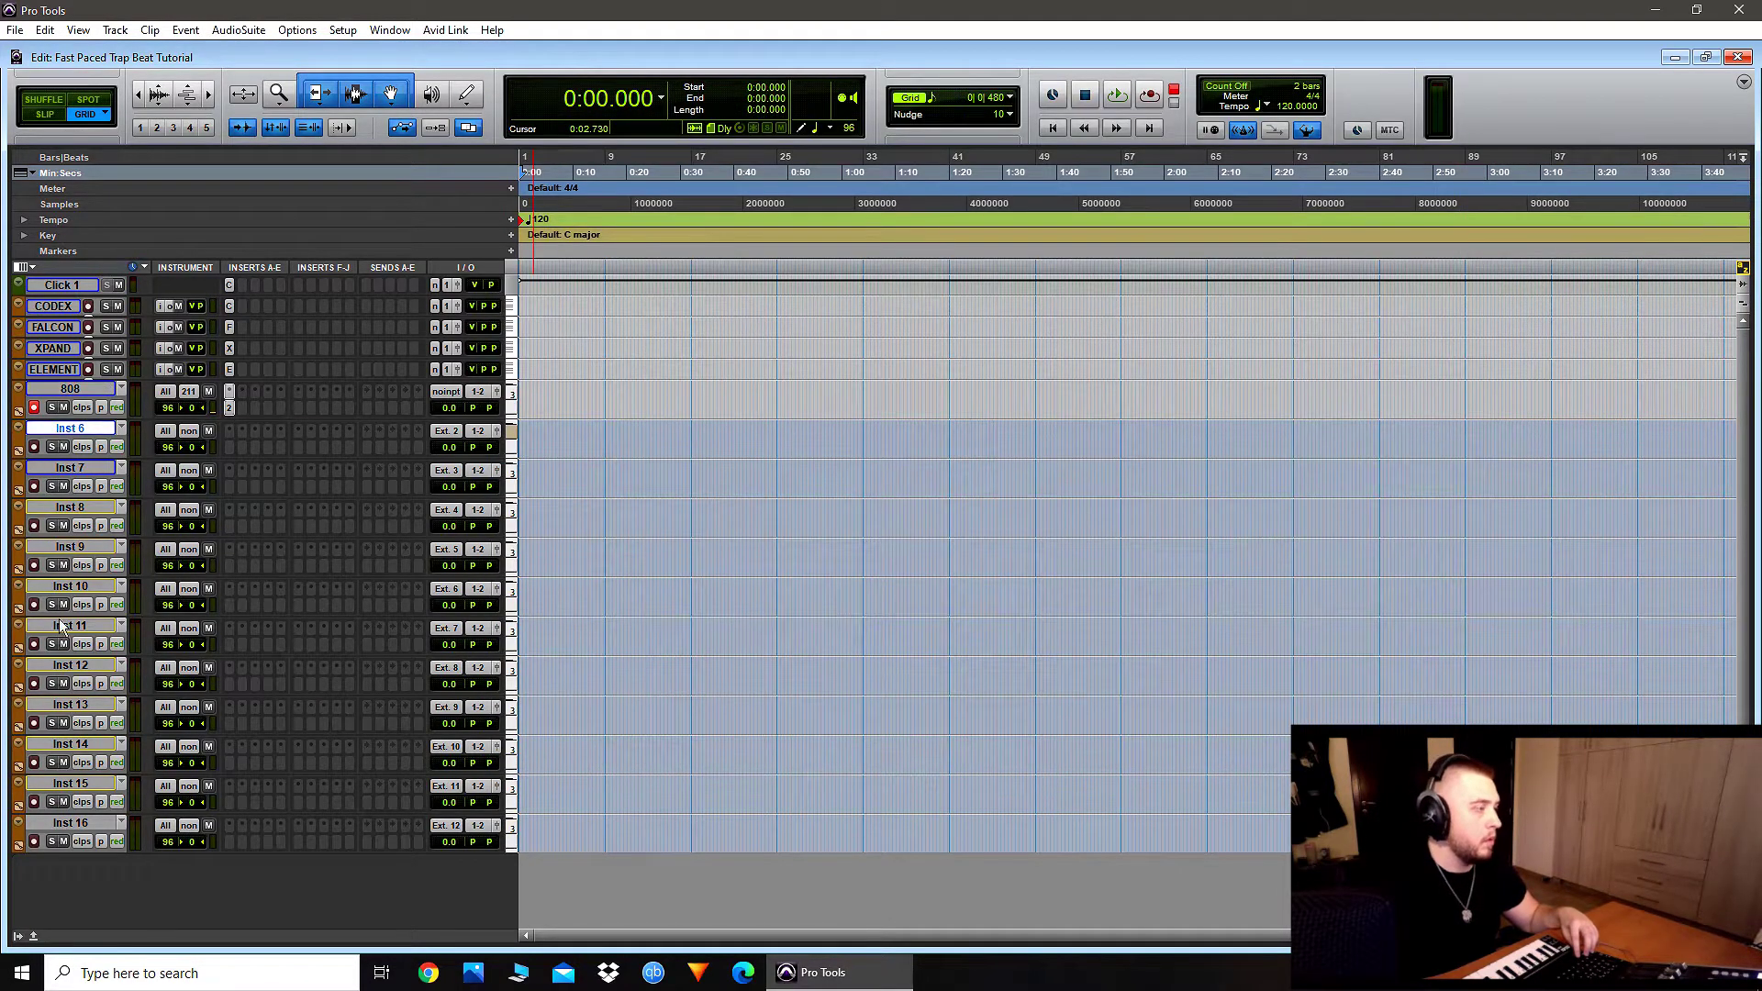
shift+click(82, 830)
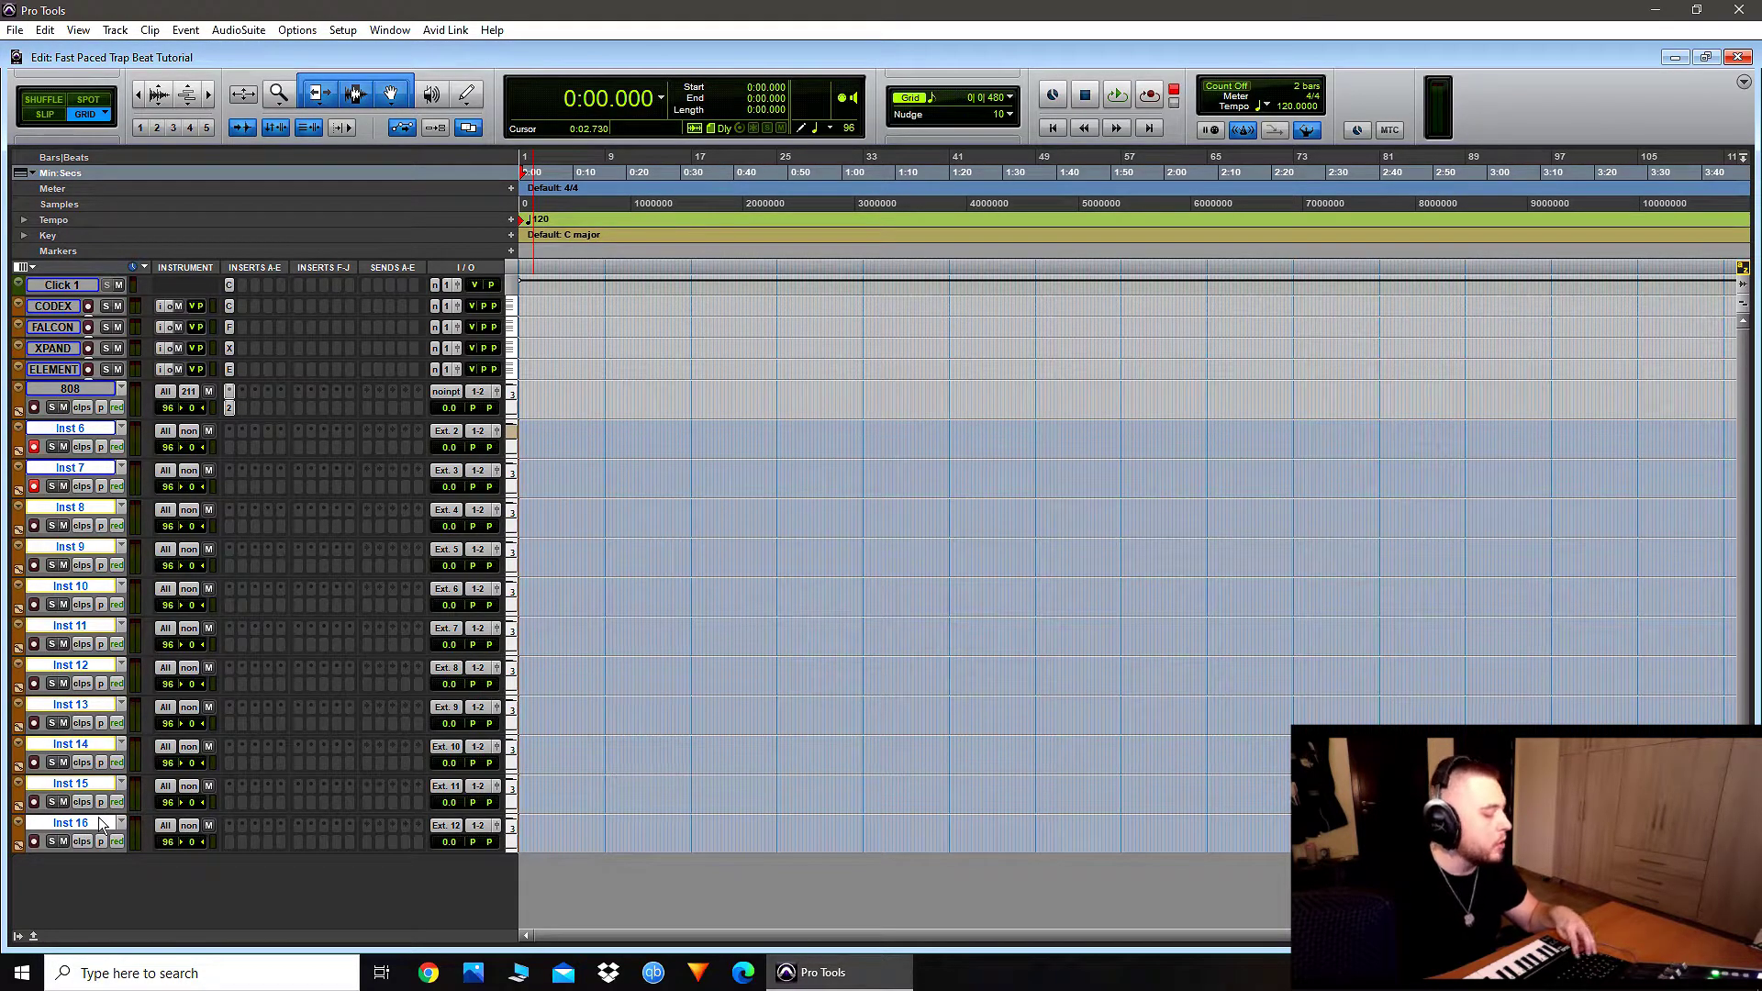
click(190, 431)
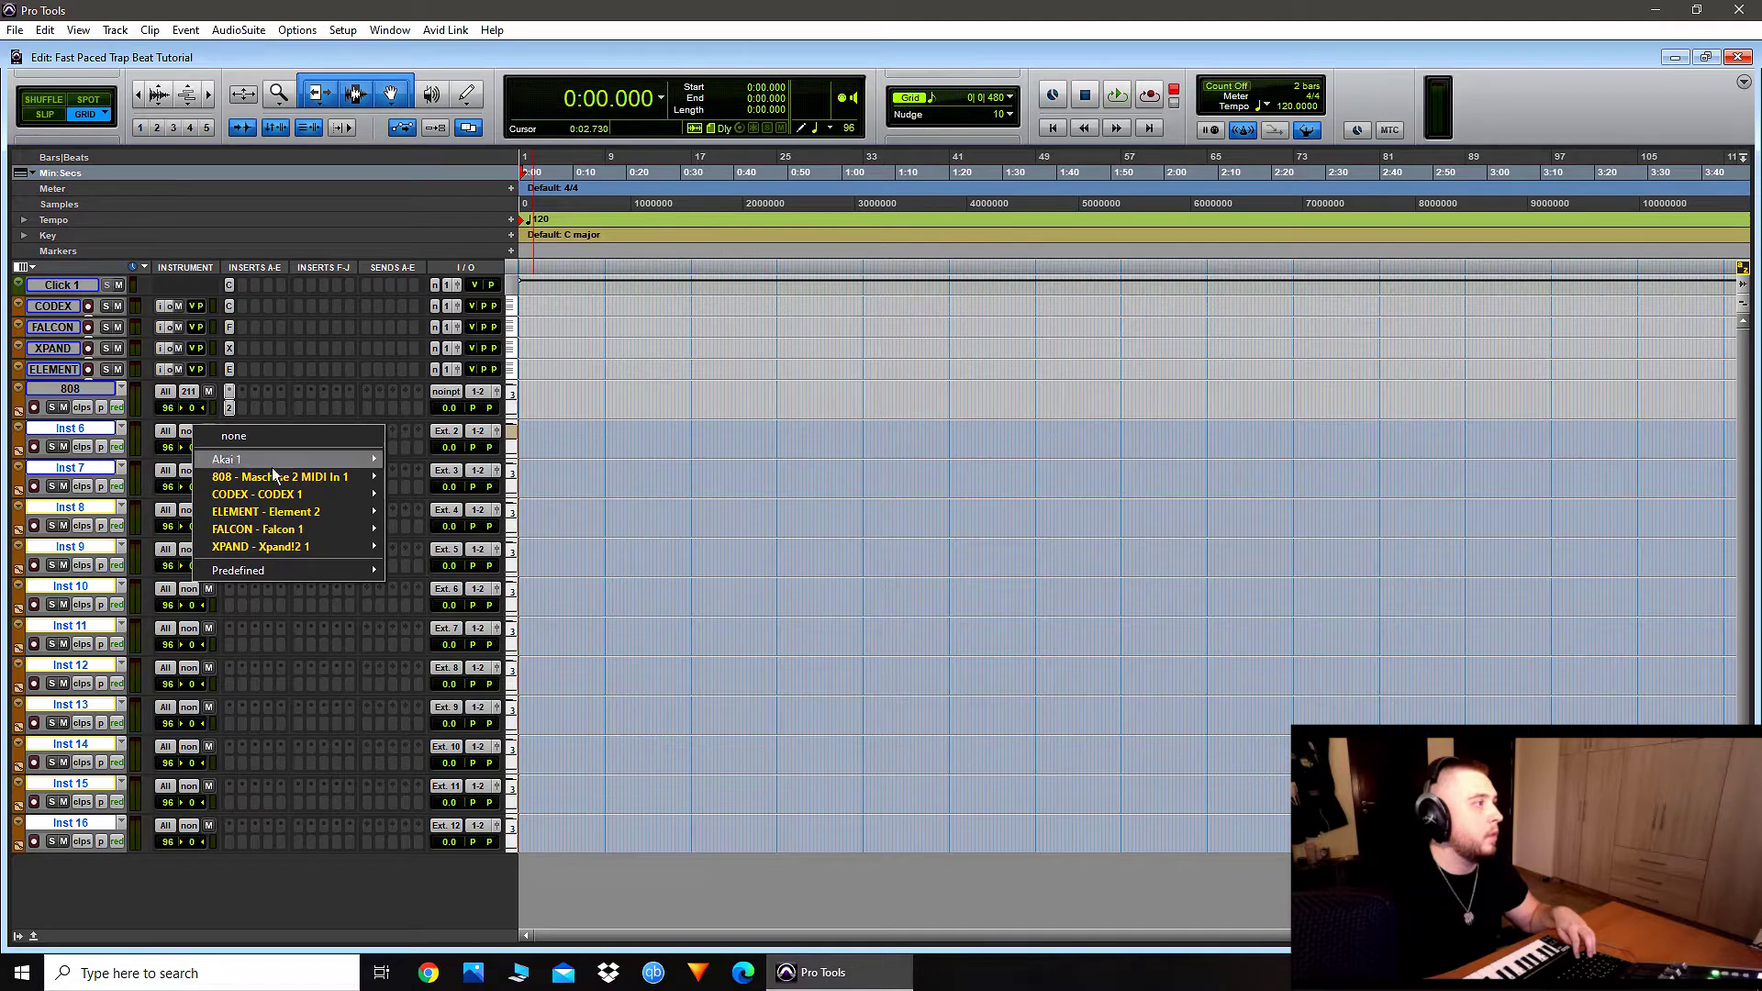
mouse_move(276, 483)
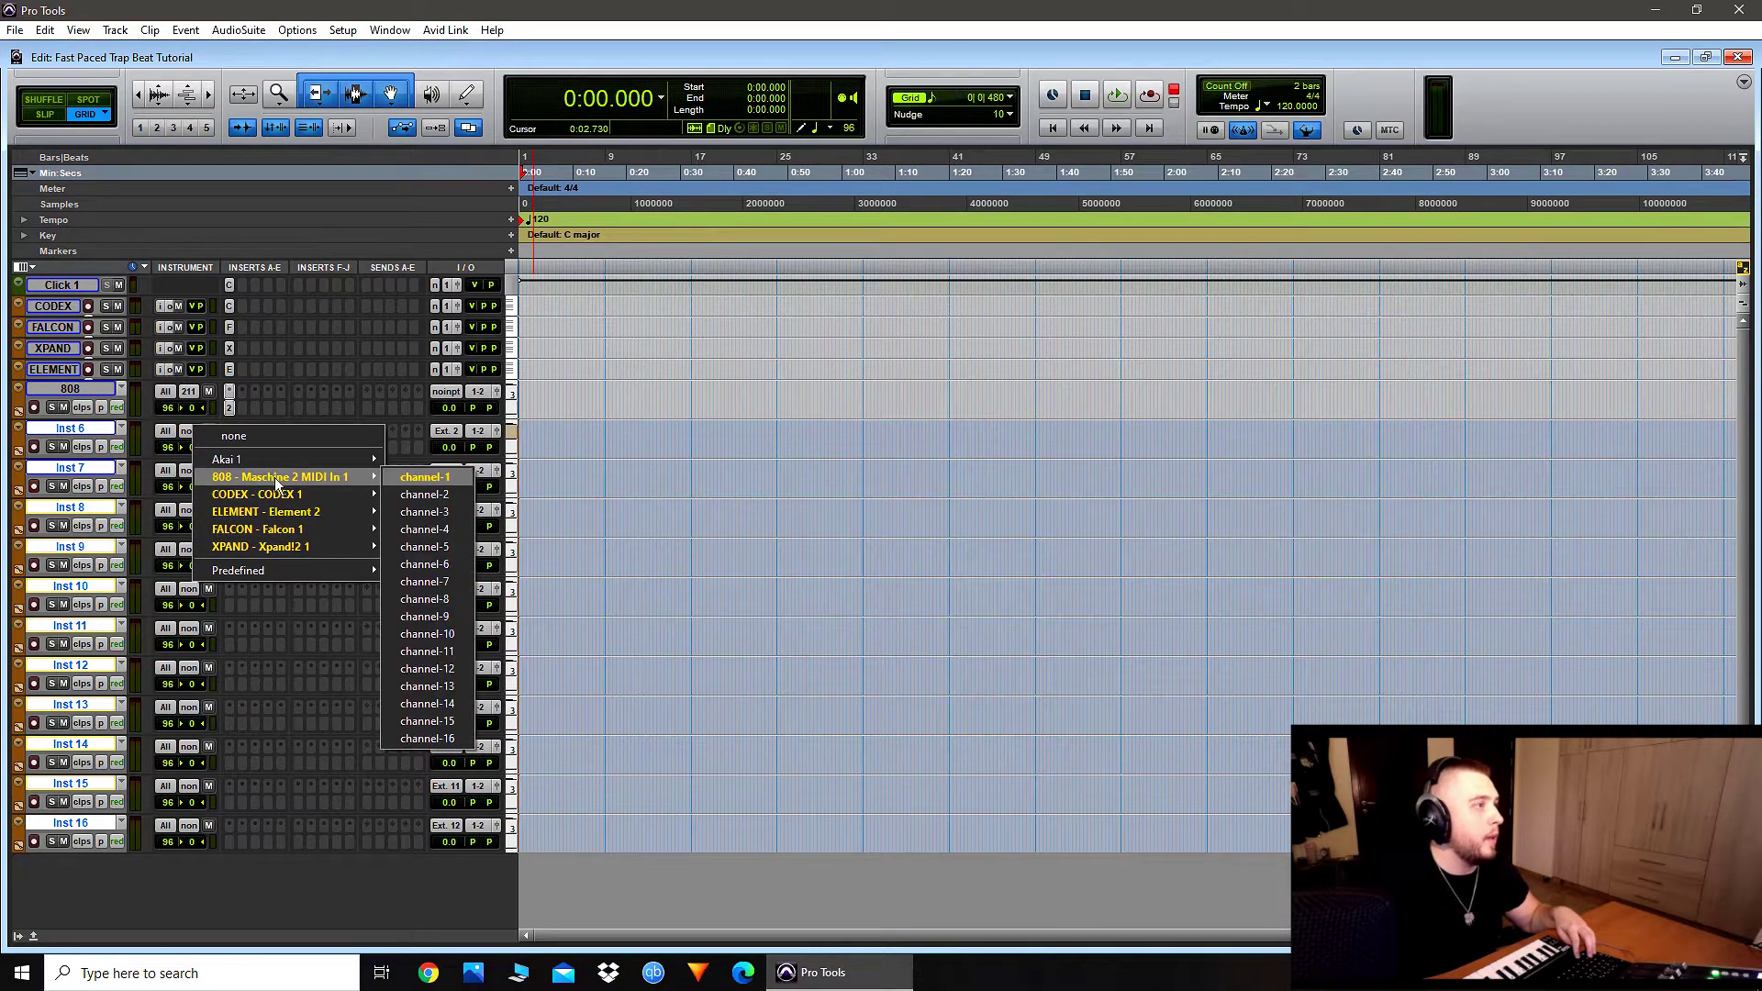
ctrl+alt+click(442, 501)
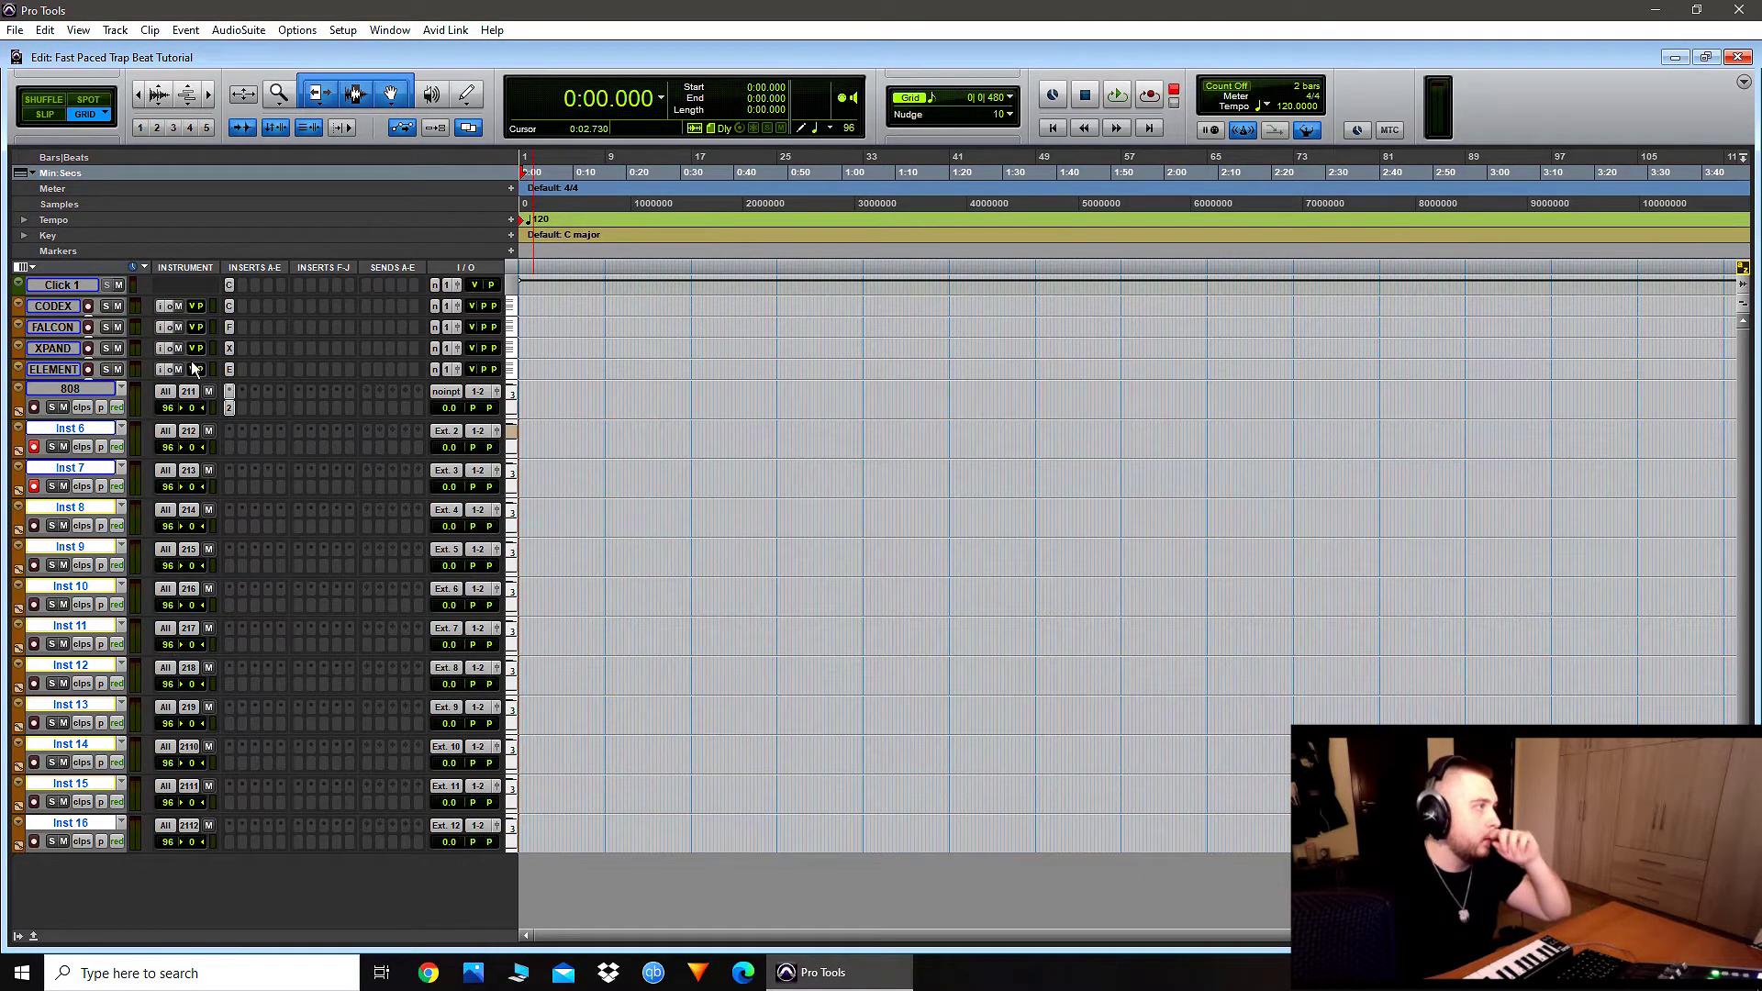
Step: Assign the 808 track's MIDI output to Maschine 2 channel-1 and rename the track MASCHINE 2
click(186, 393)
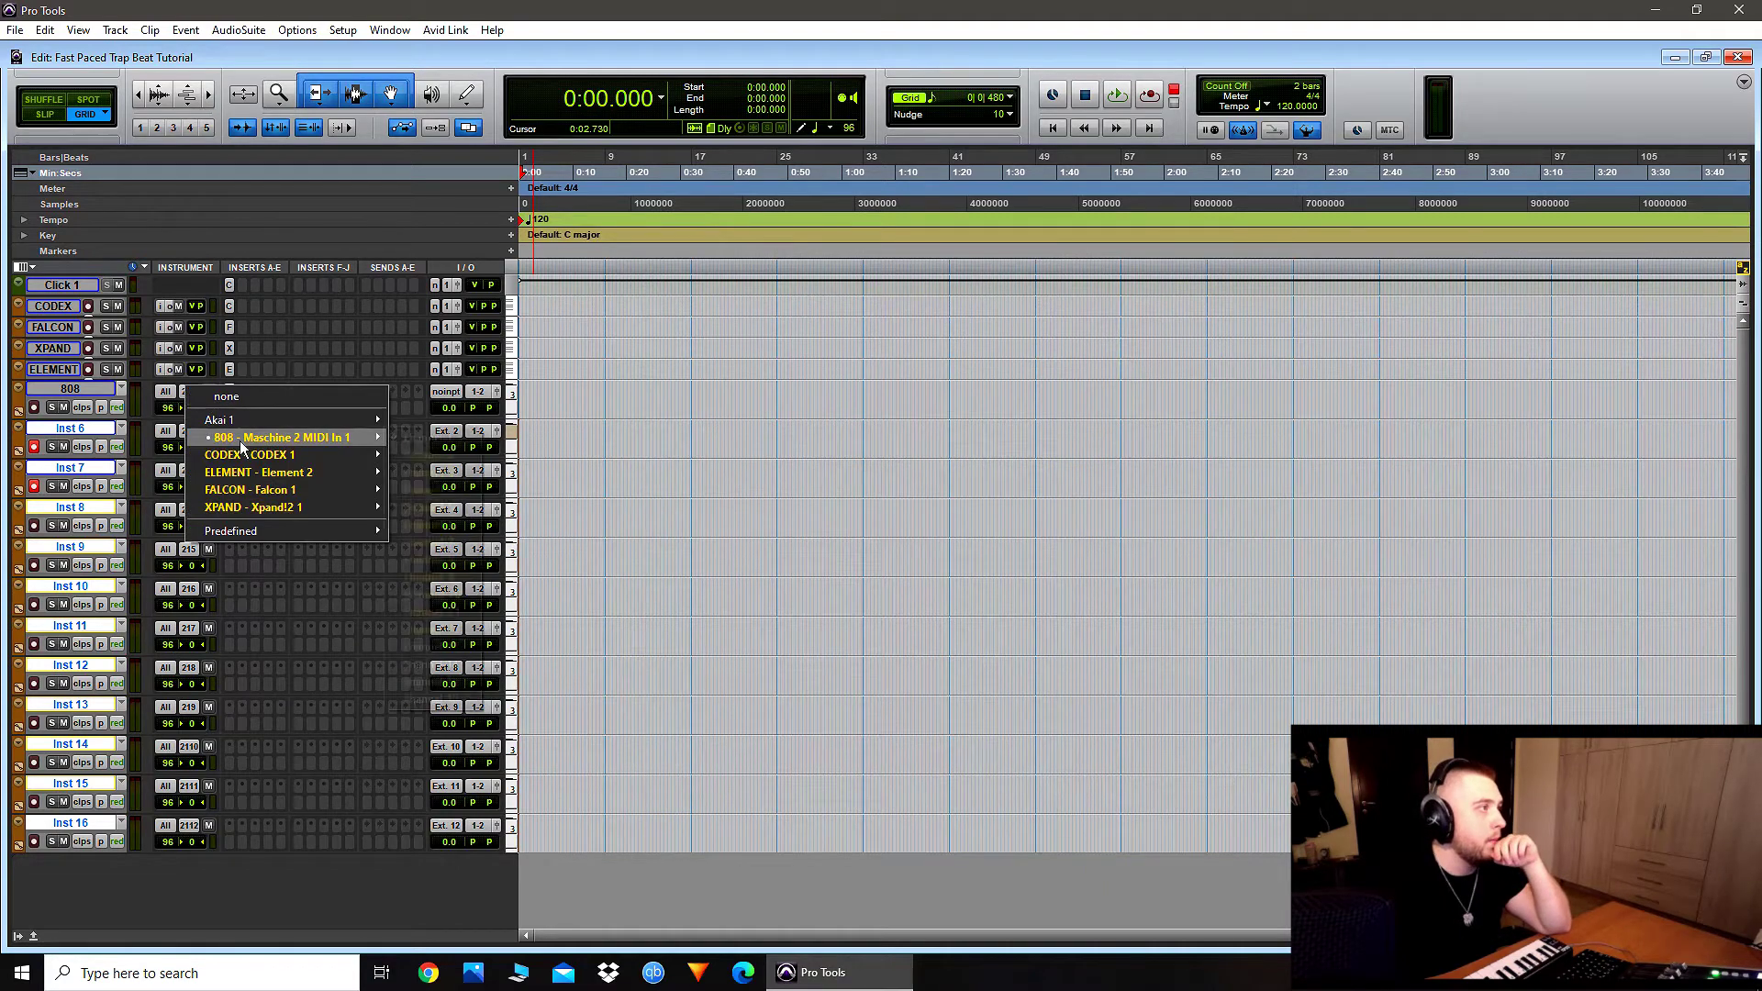
mouse_move(240, 440)
click(409, 435)
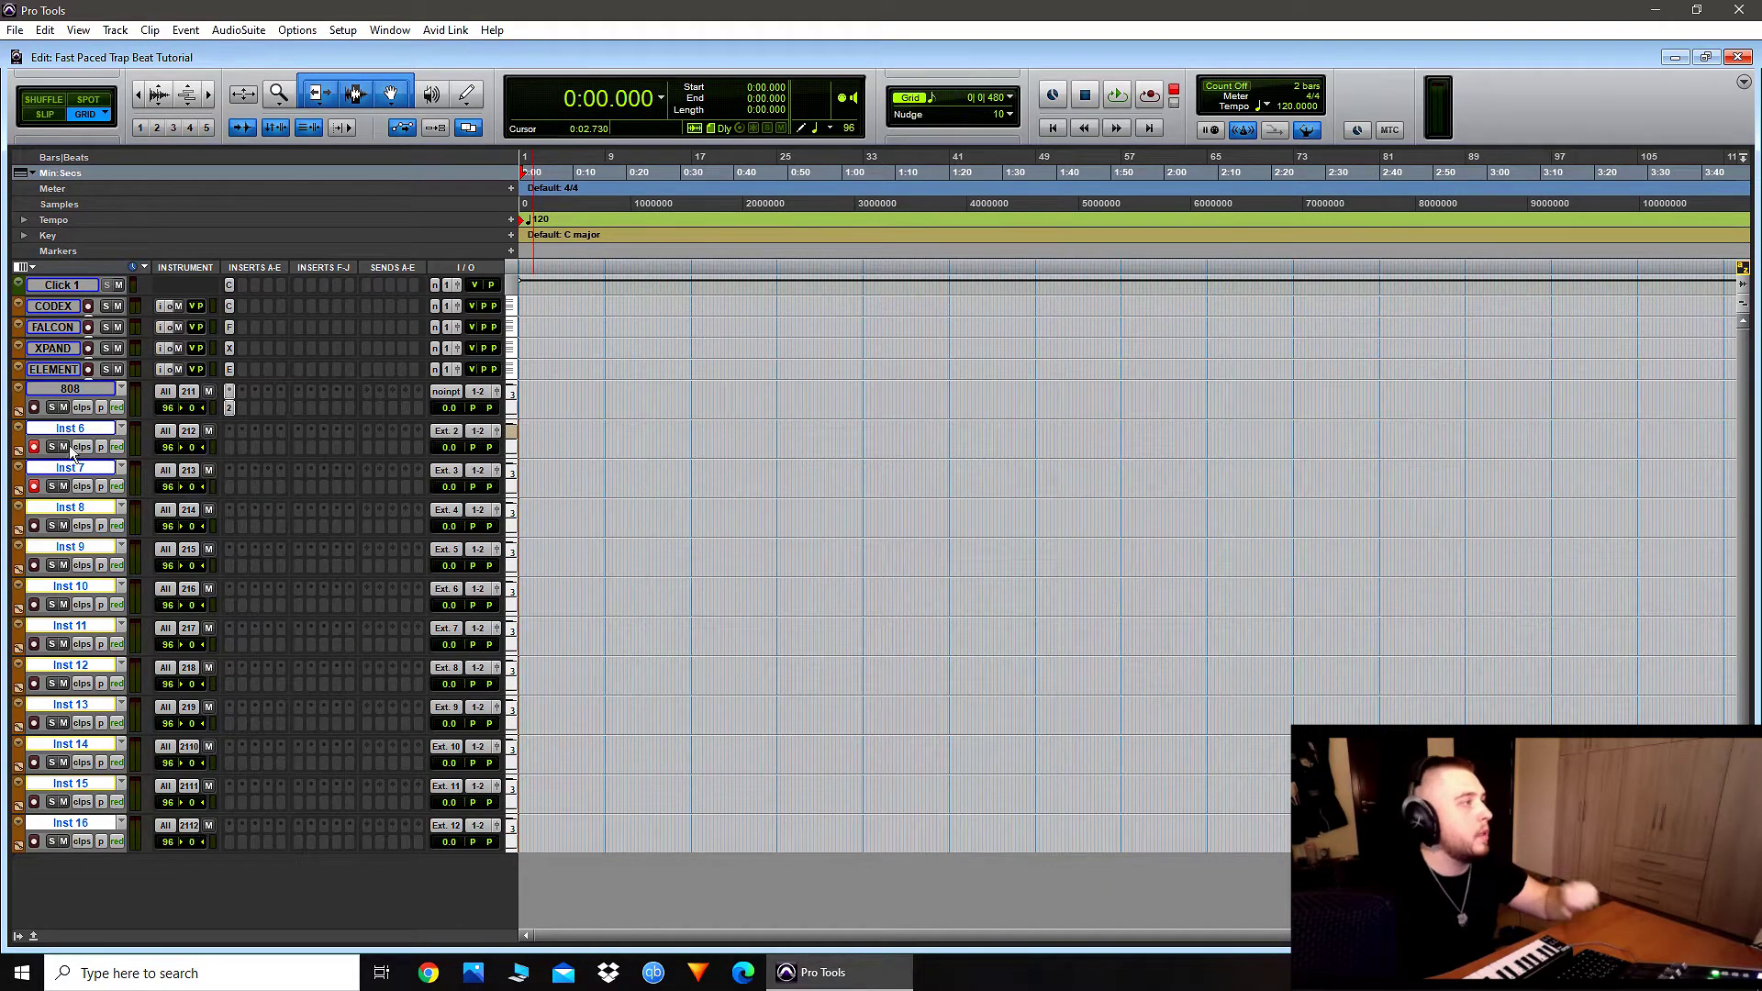
double_click(90, 389)
text(MASCHINE 2)
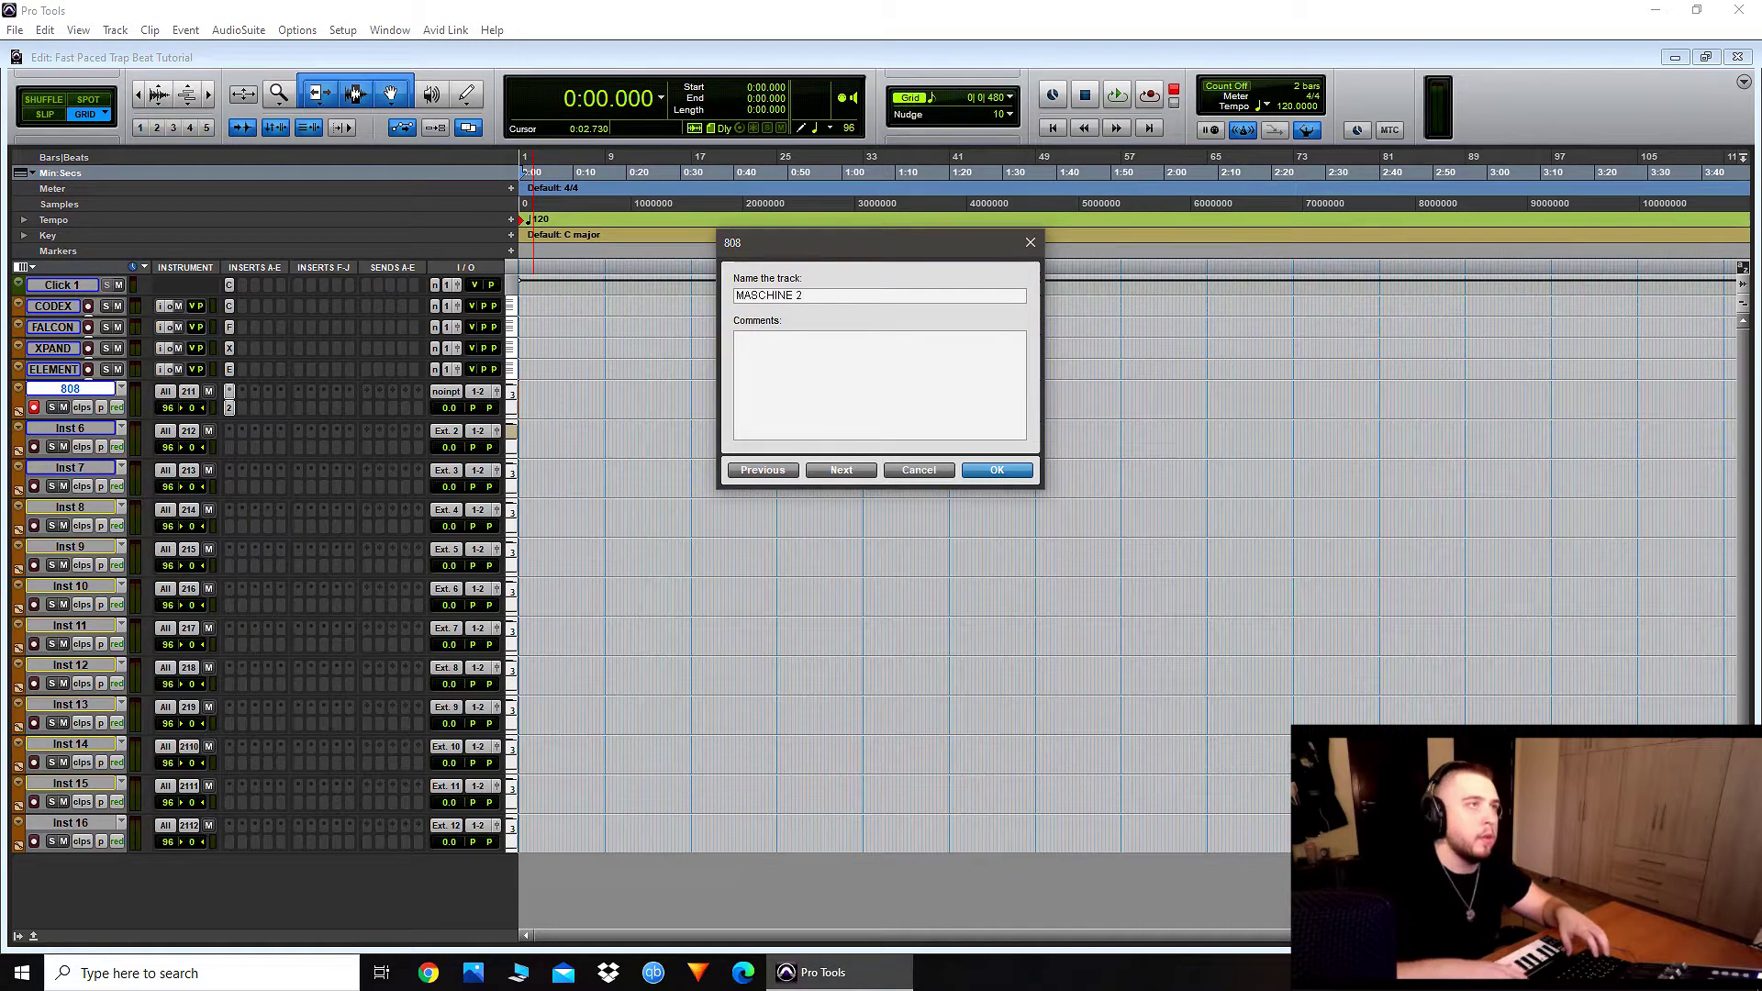
key(Return)
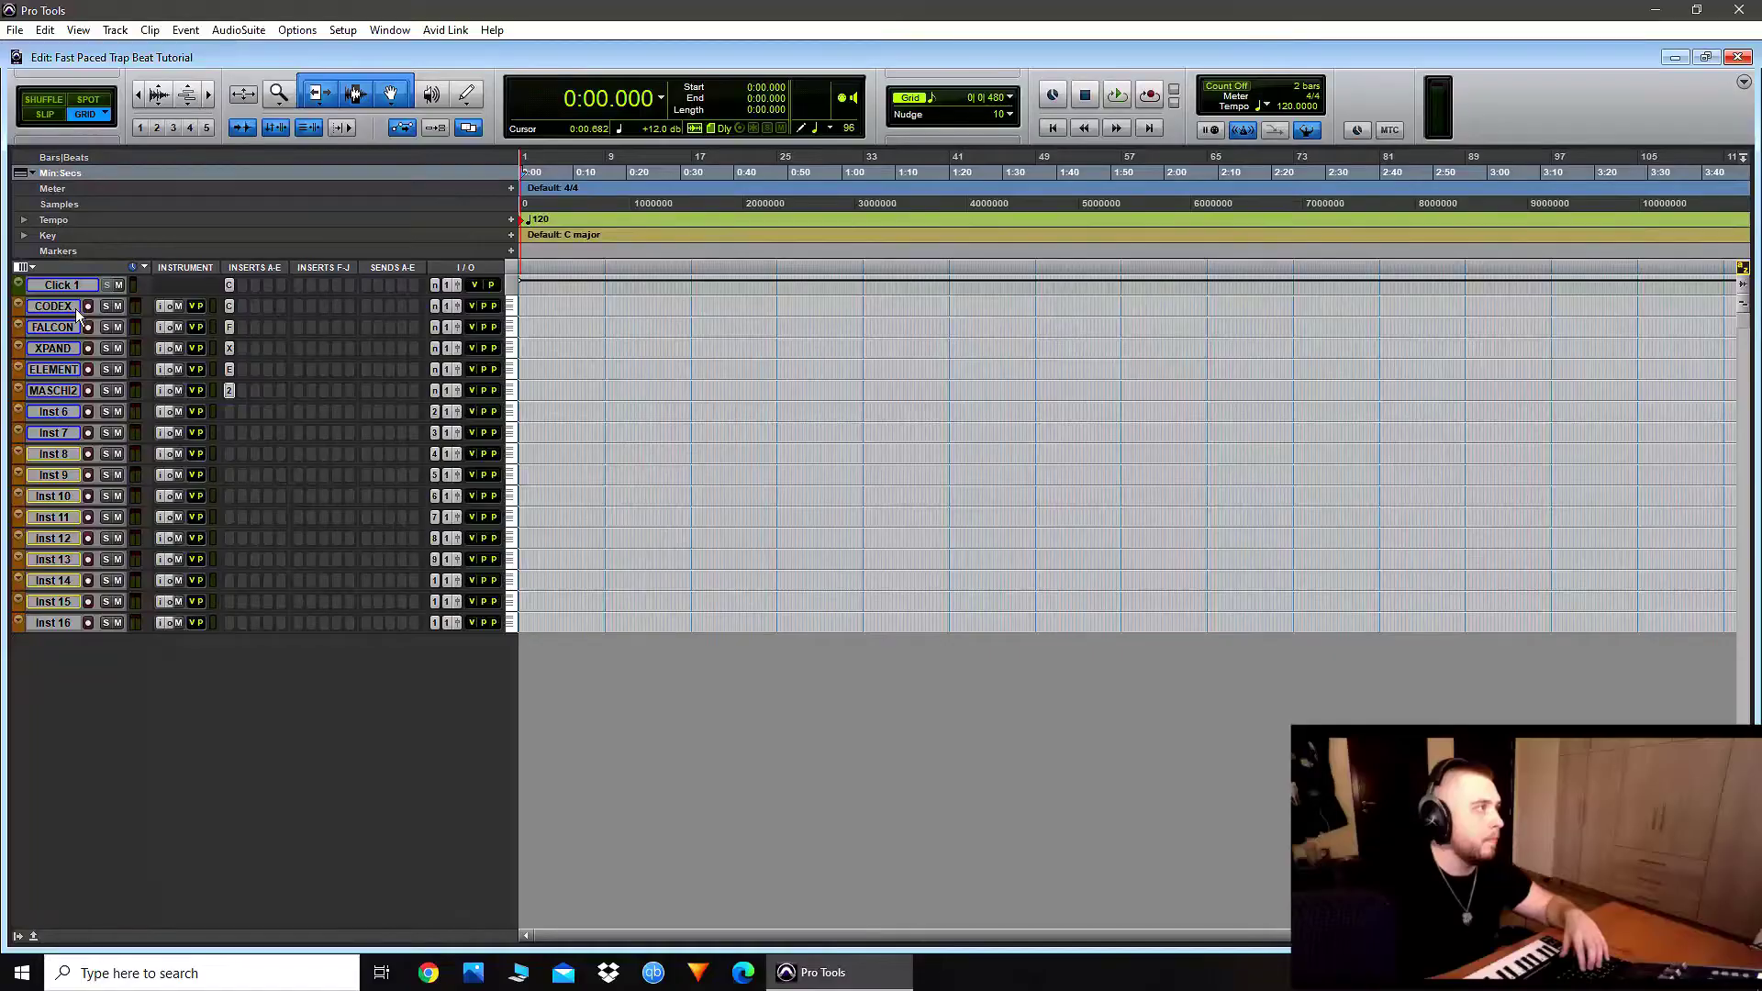
Step: Record-enable and enlarge the CODEX track, then load the Ibiza Night (MW) preset in its CODEX instrument
click(89, 307)
drag(79, 317, 82, 386)
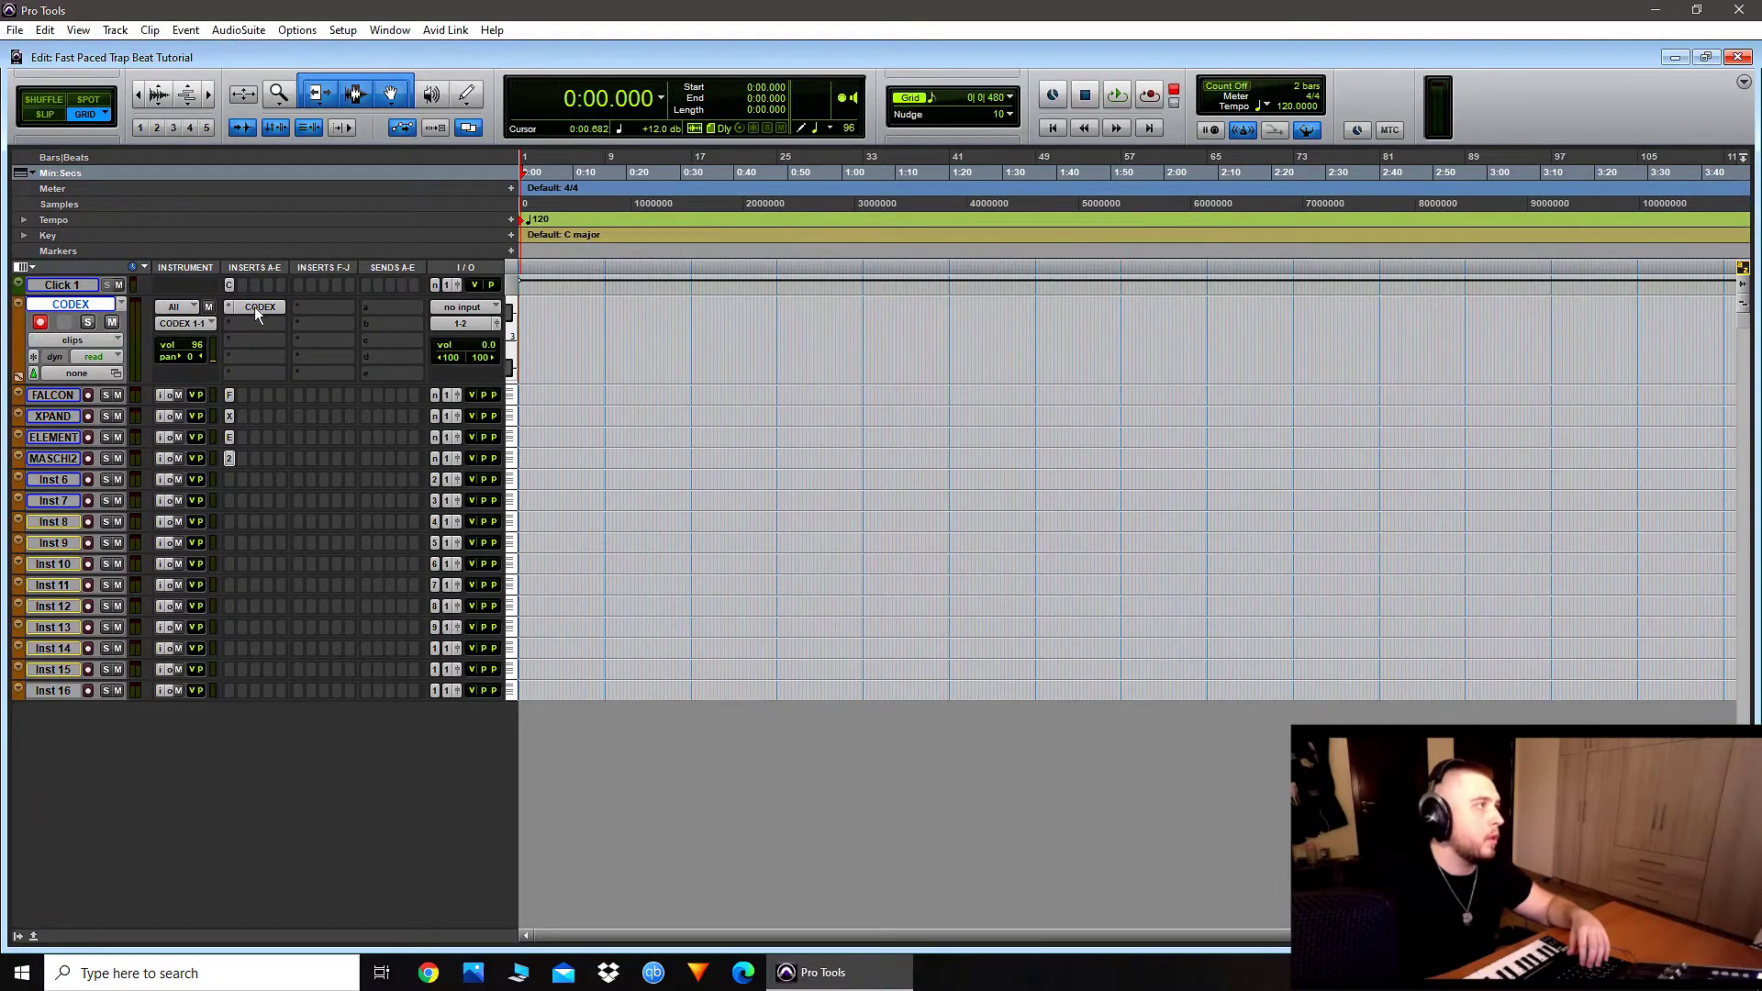
click(255, 306)
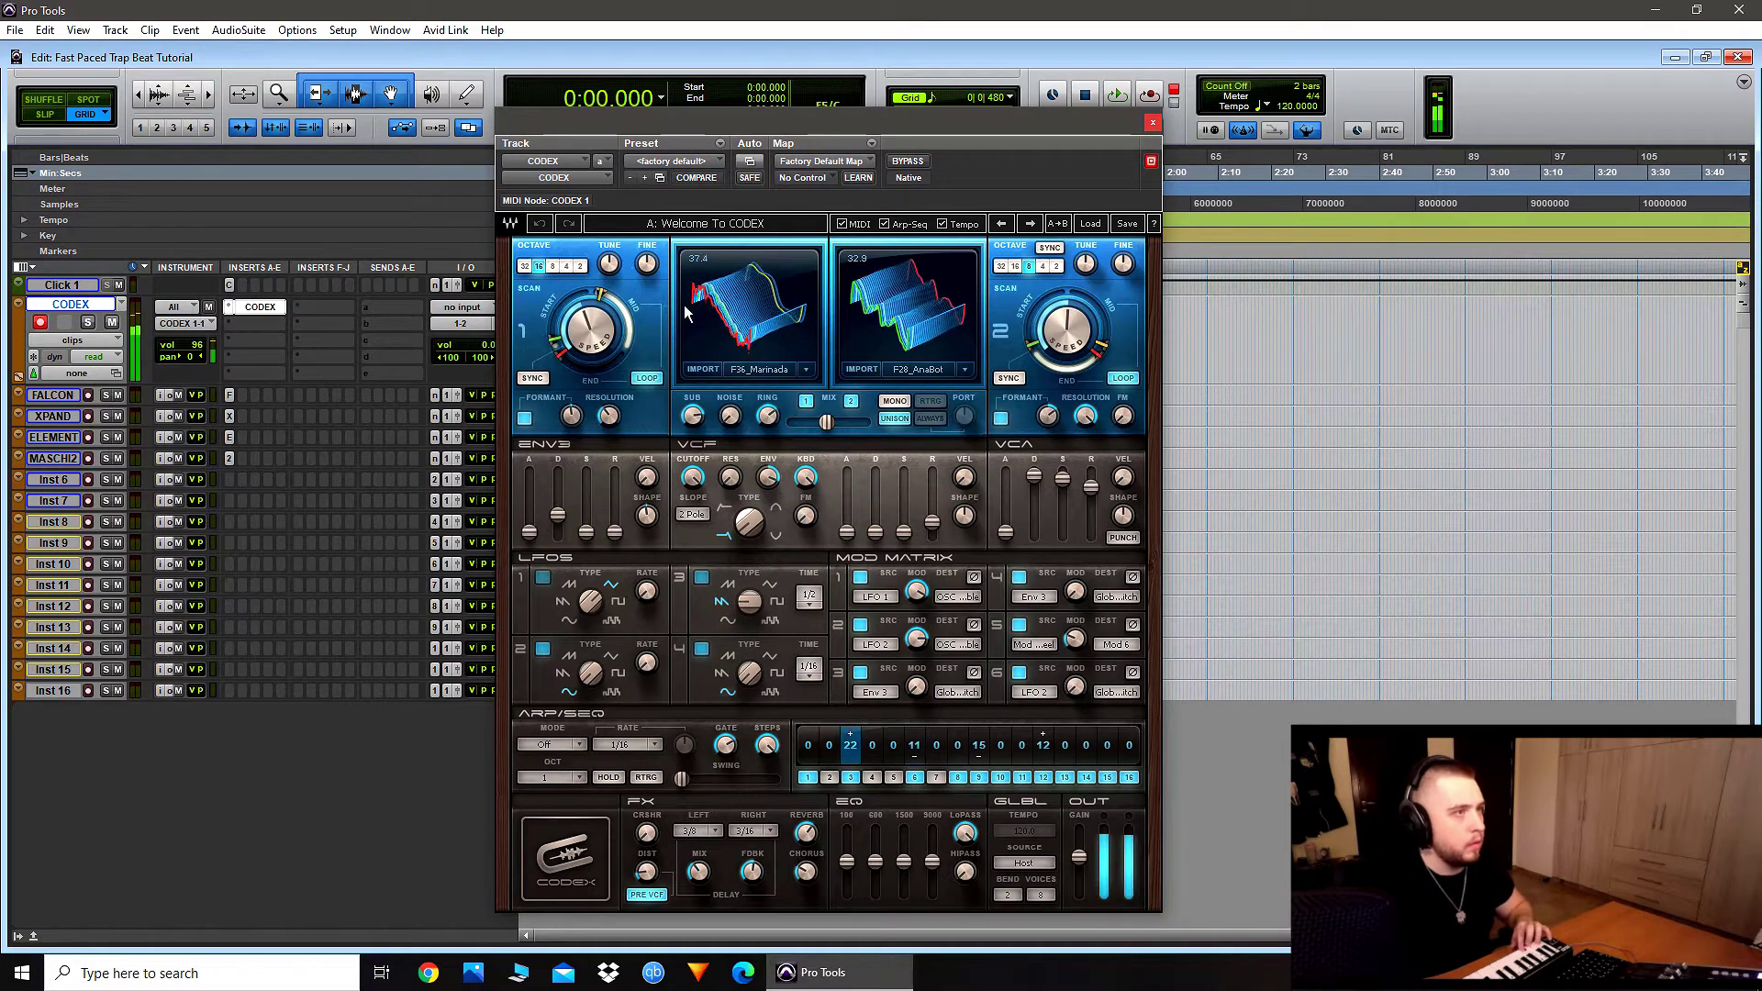
click(1092, 224)
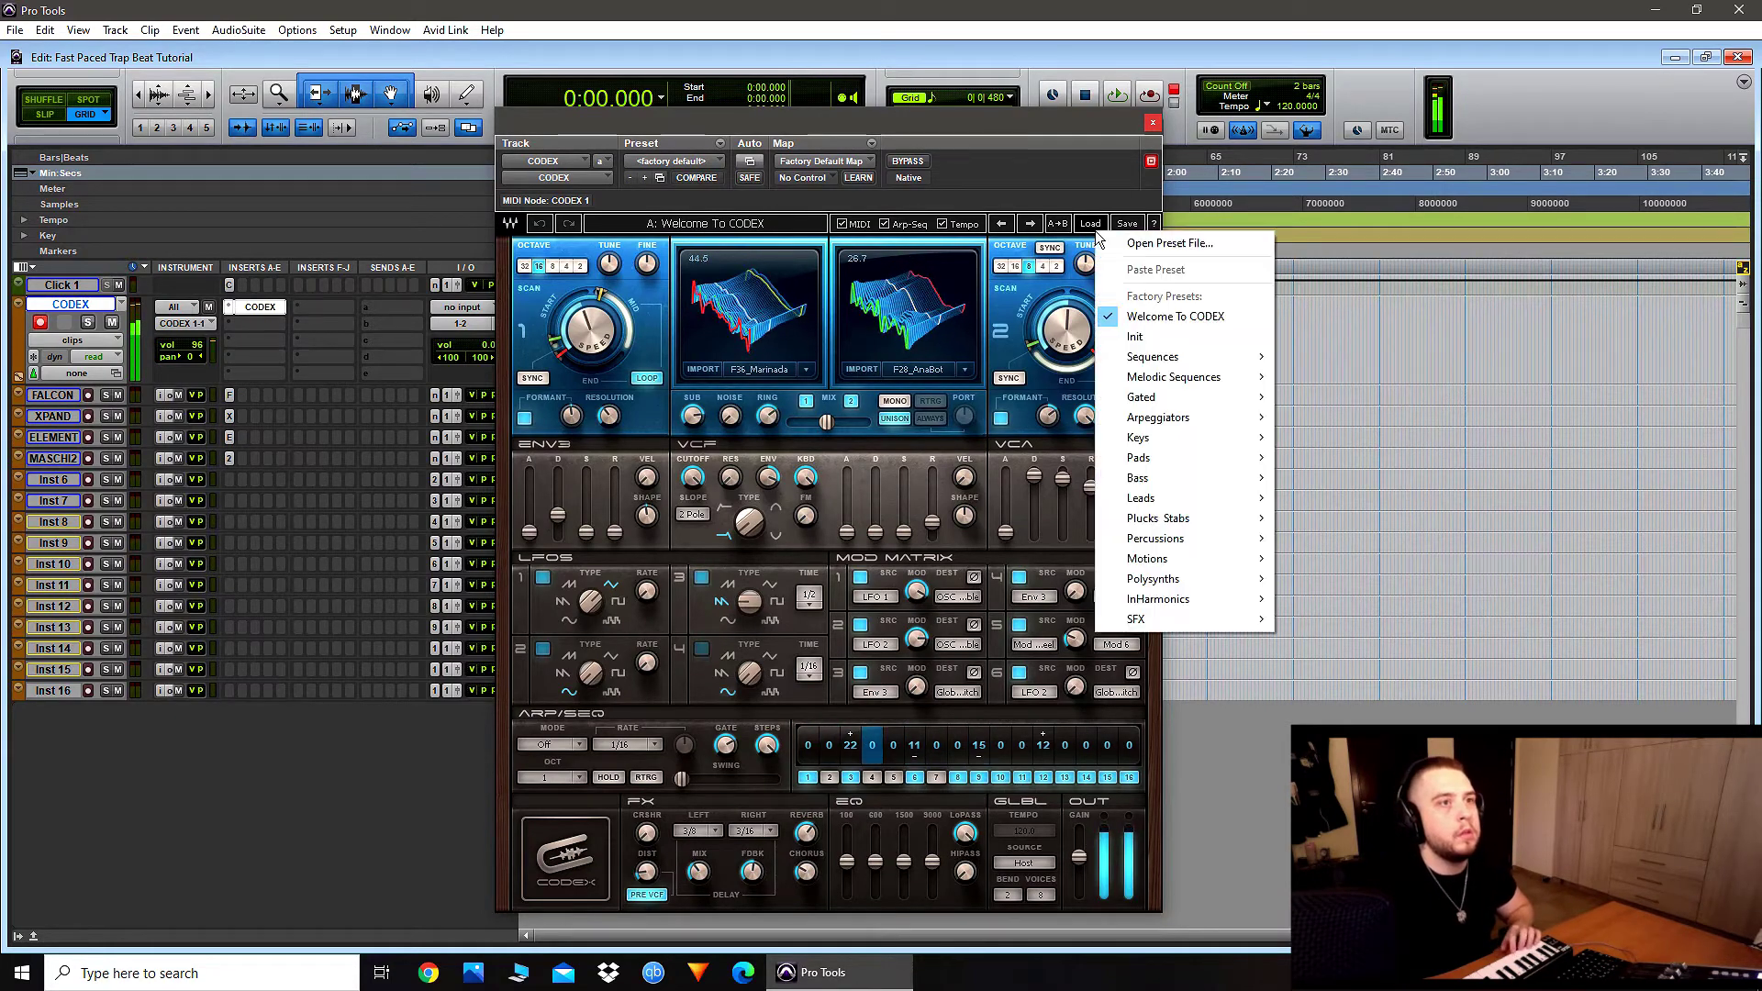
mouse_move(1221, 538)
click(1356, 472)
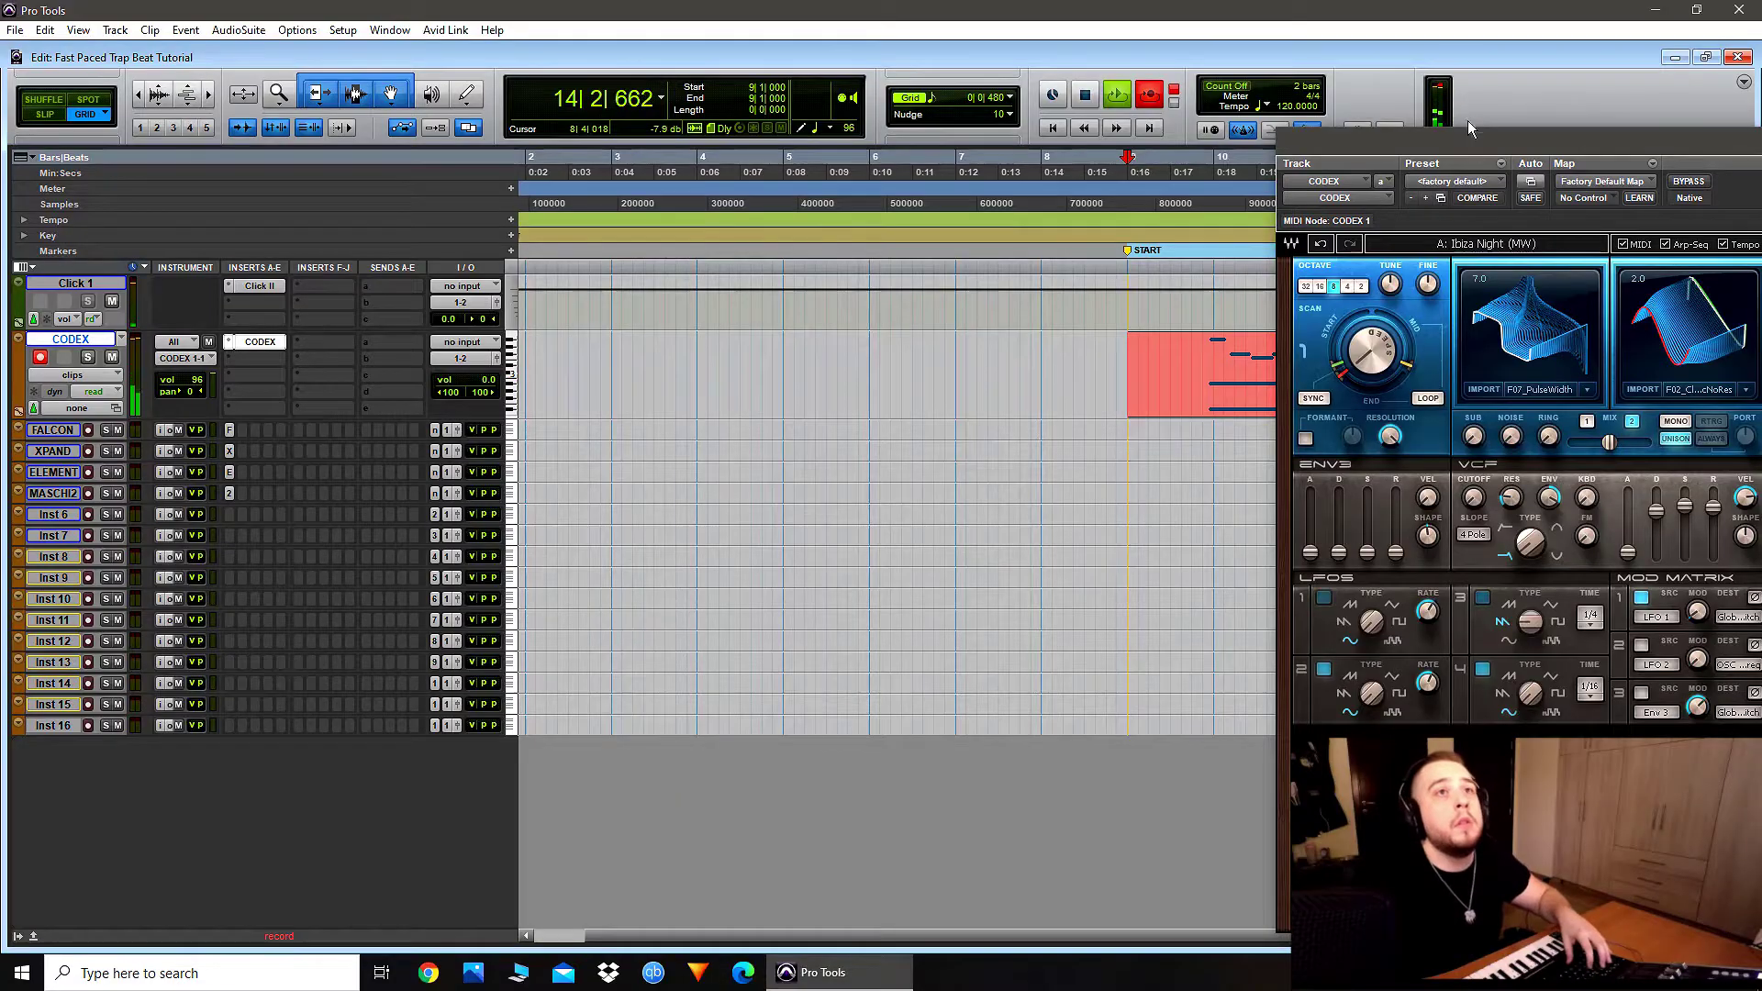
Step: Stop the MIDI recording on the CODEX track and close the CODEX plug-in window
key(space)
drag(1467, 129, 850, 147)
click(1015, 141)
Step: Open the recorded CODEX clip in the MIDI Editor and quantize its note starts and ends to a 1/4 note grid
double_click(1319, 414)
key(alt+0)
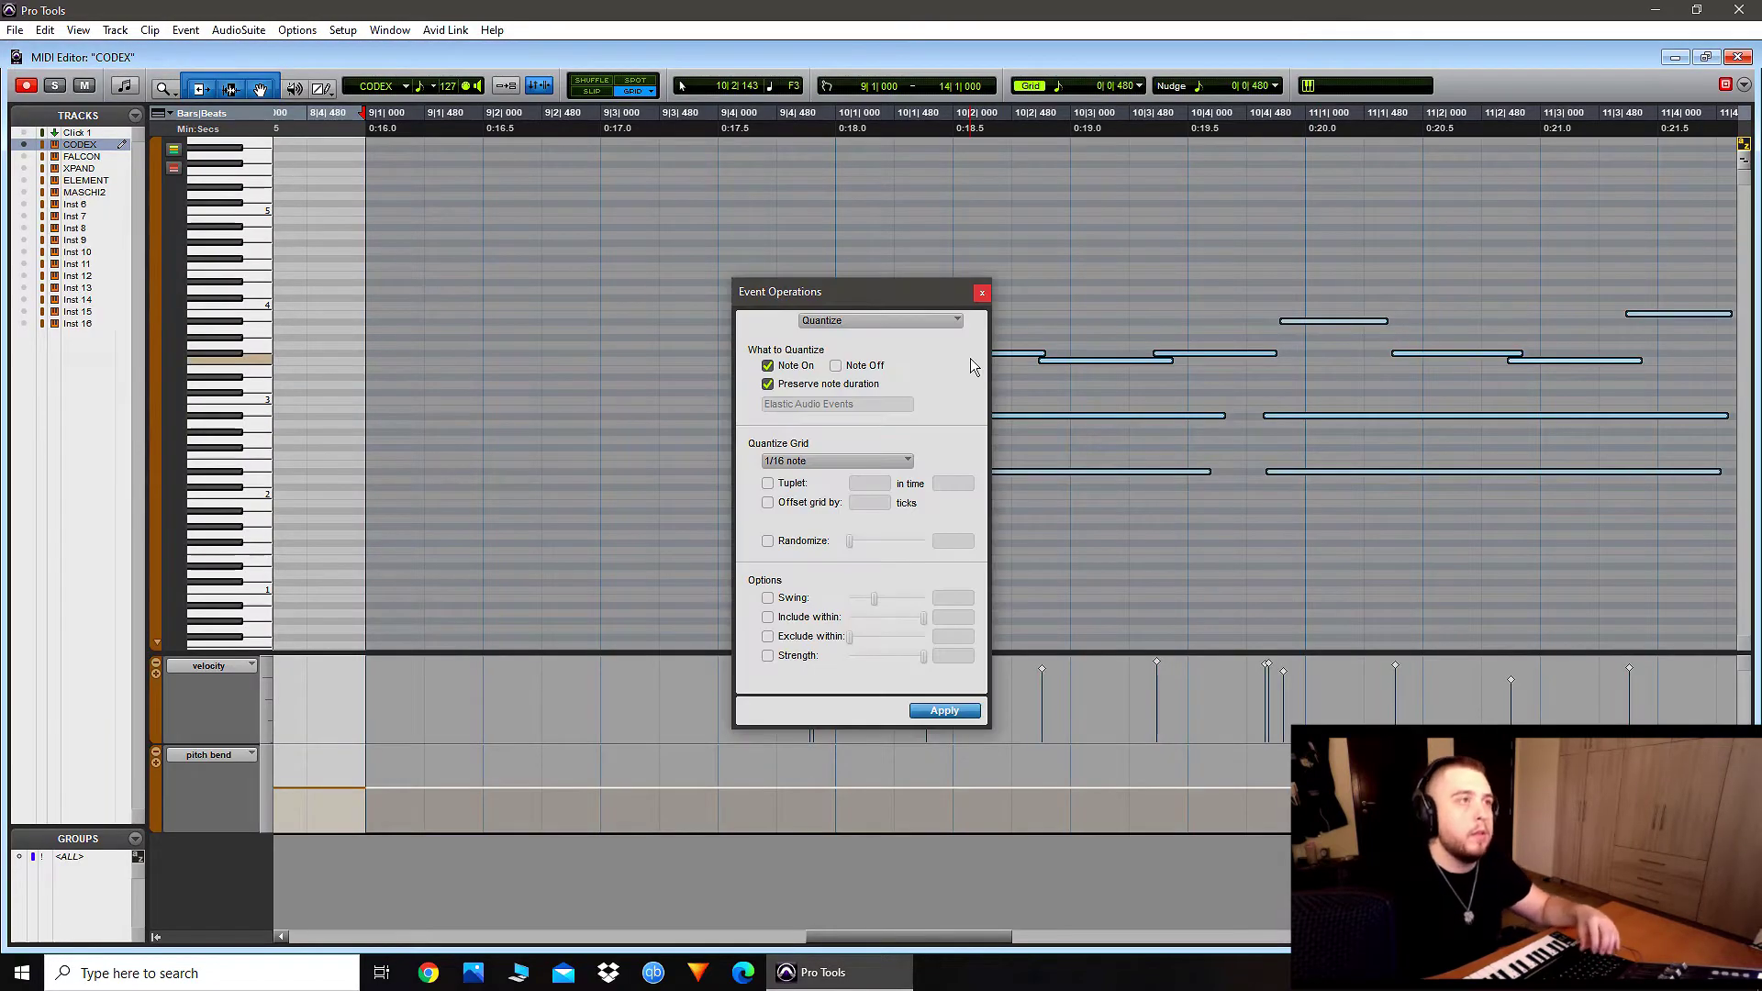
click(953, 713)
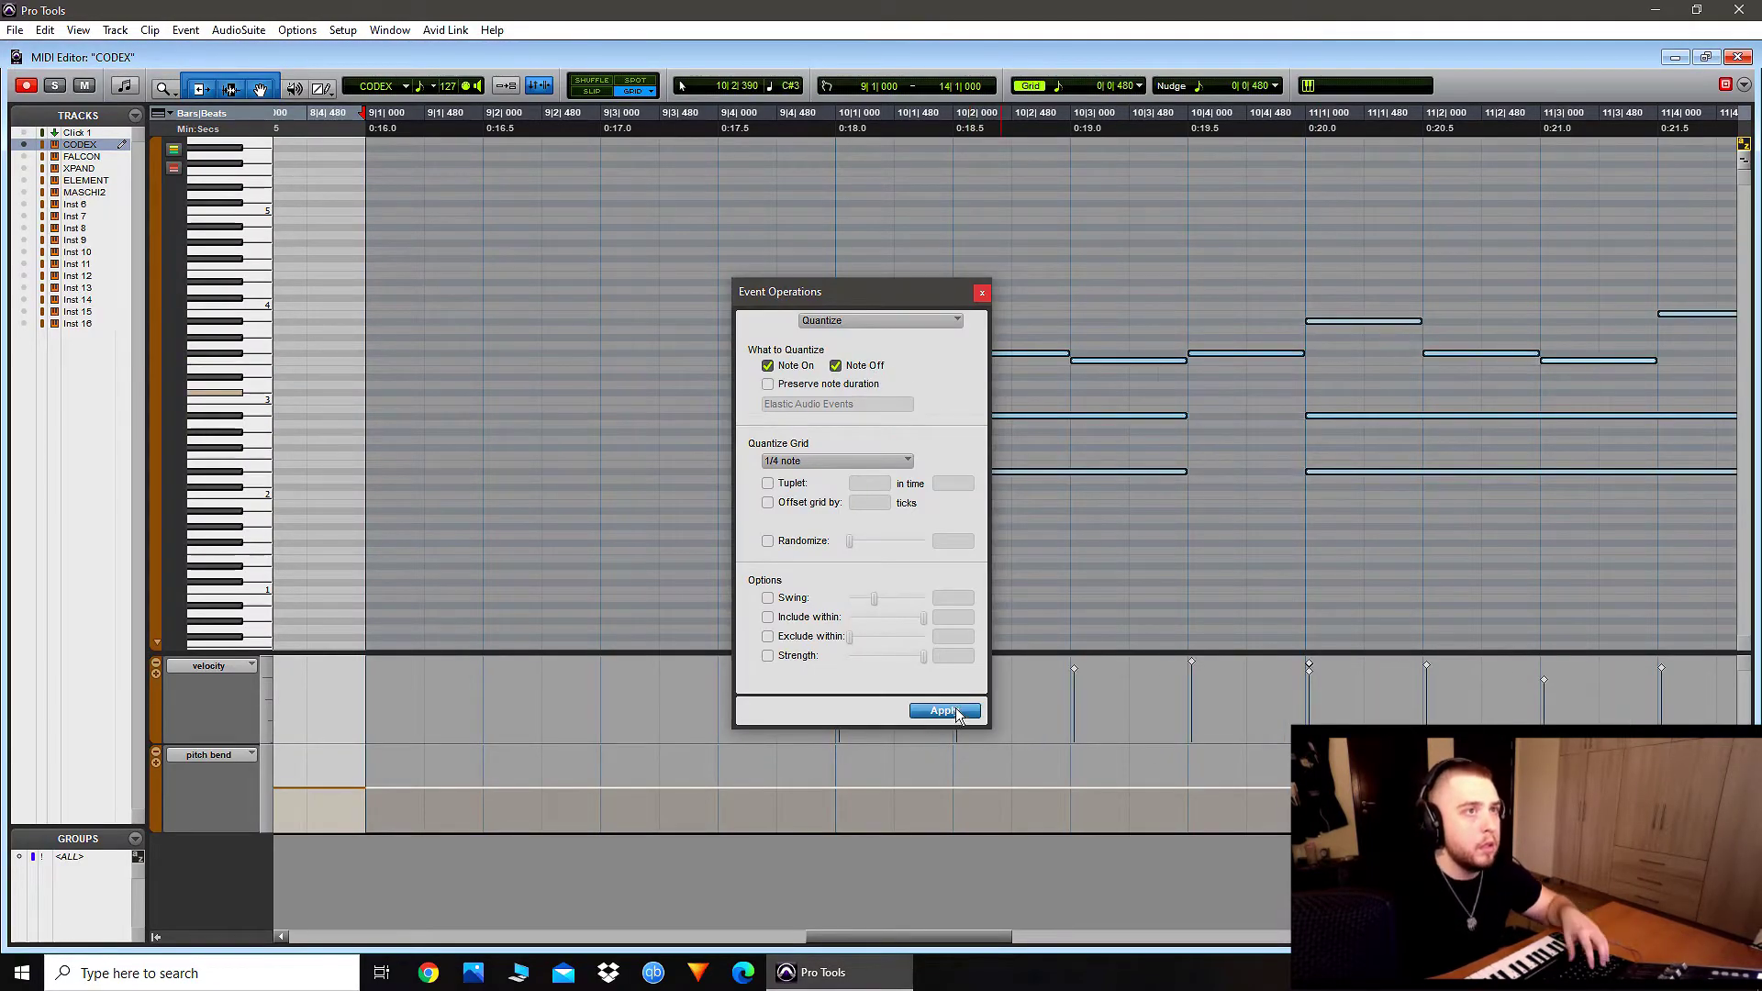
click(982, 292)
Step: Extend the short sustained lower notes so each fills a full bar, and play the melody from bar 10
key(r)
key(r)
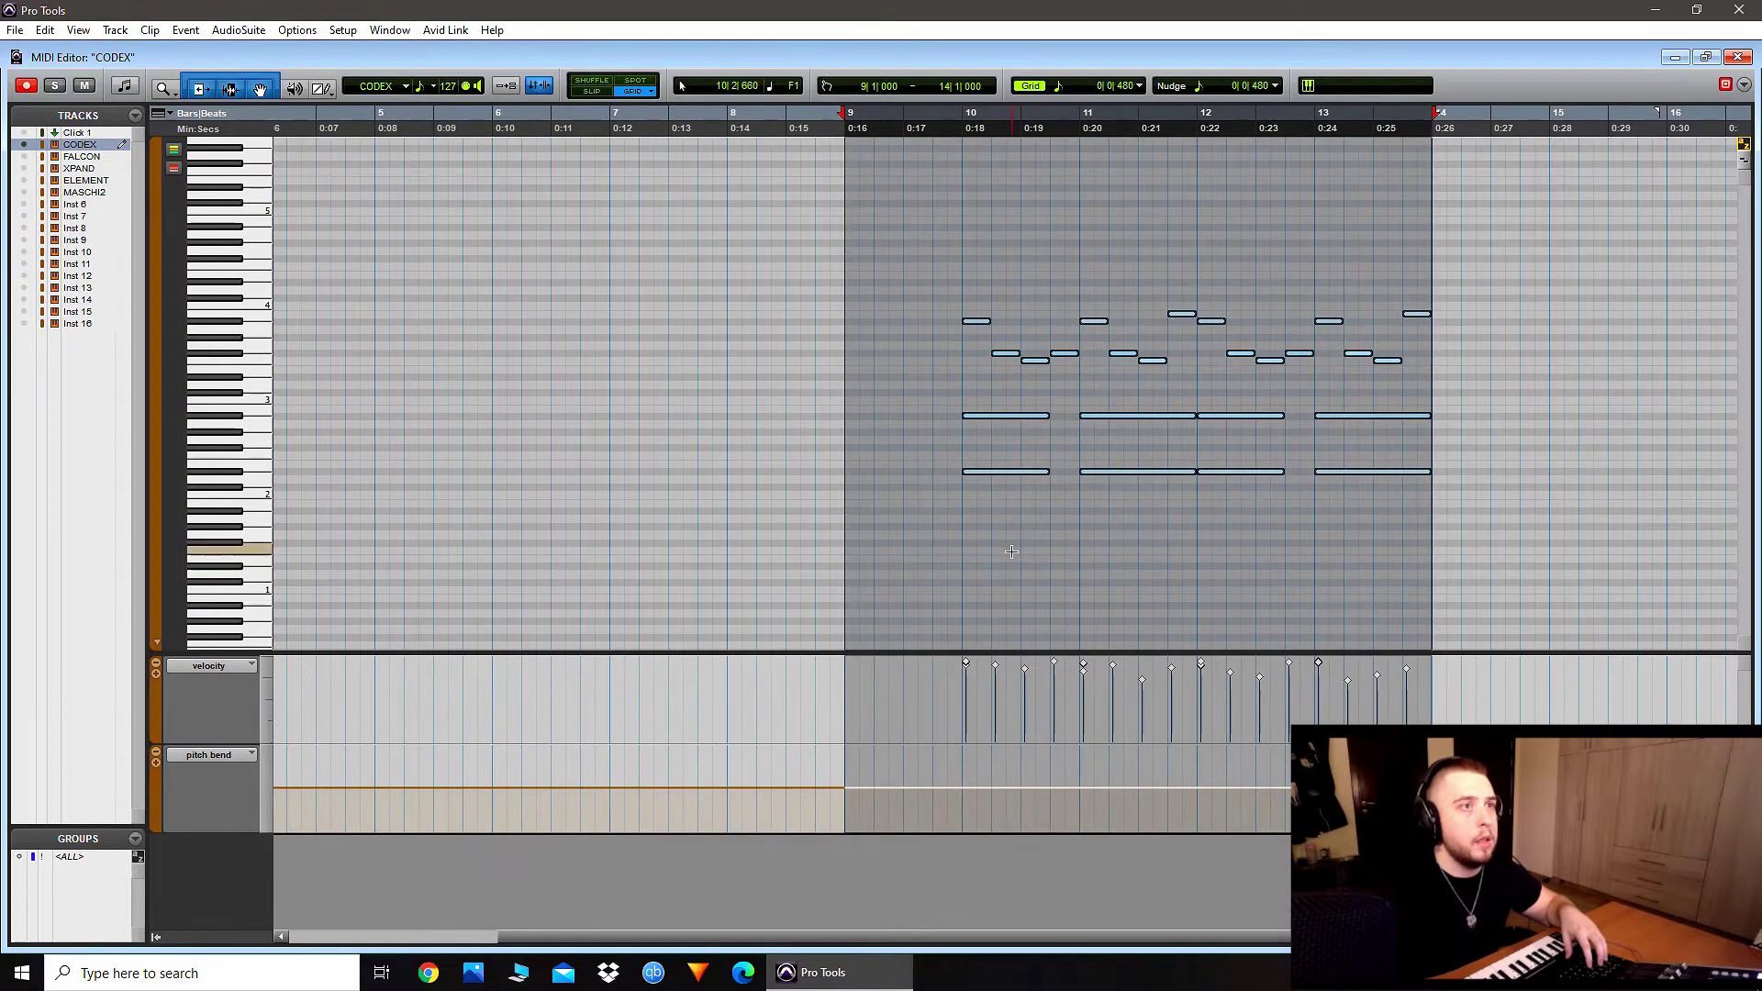
drag(1061, 415, 1042, 479)
scroll(1126, 523, right, 2)
drag(1081, 410, 1109, 489)
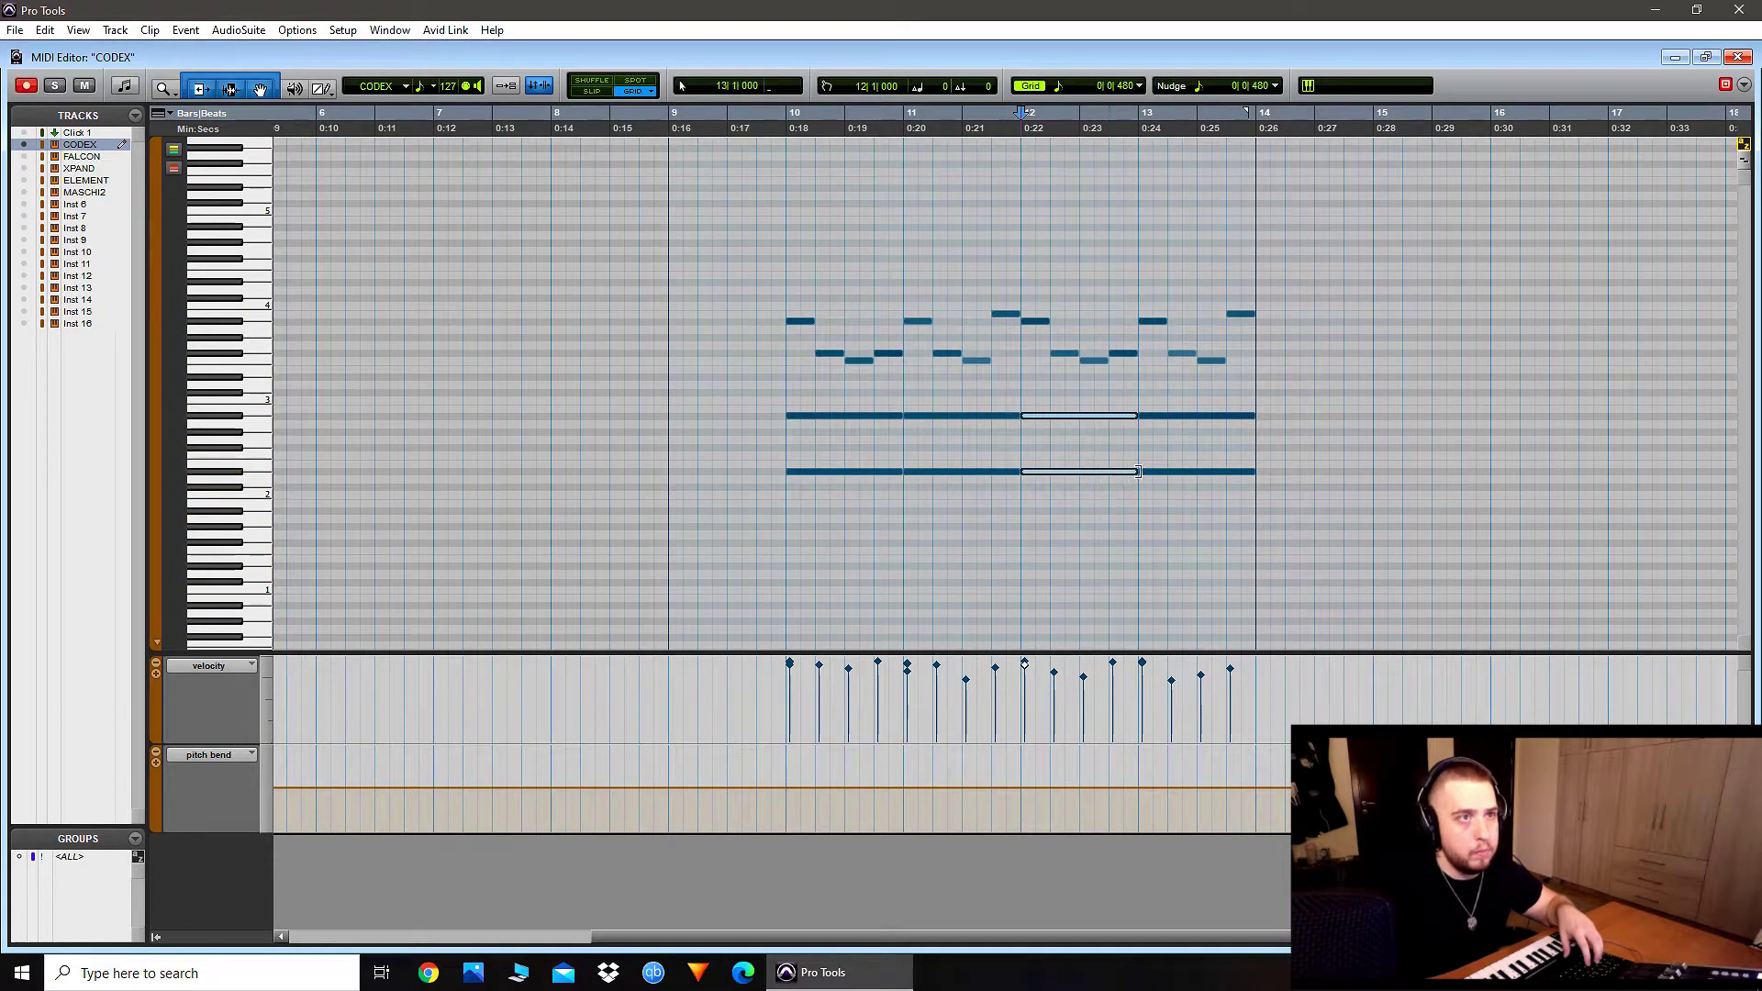
click(785, 275)
key(space)
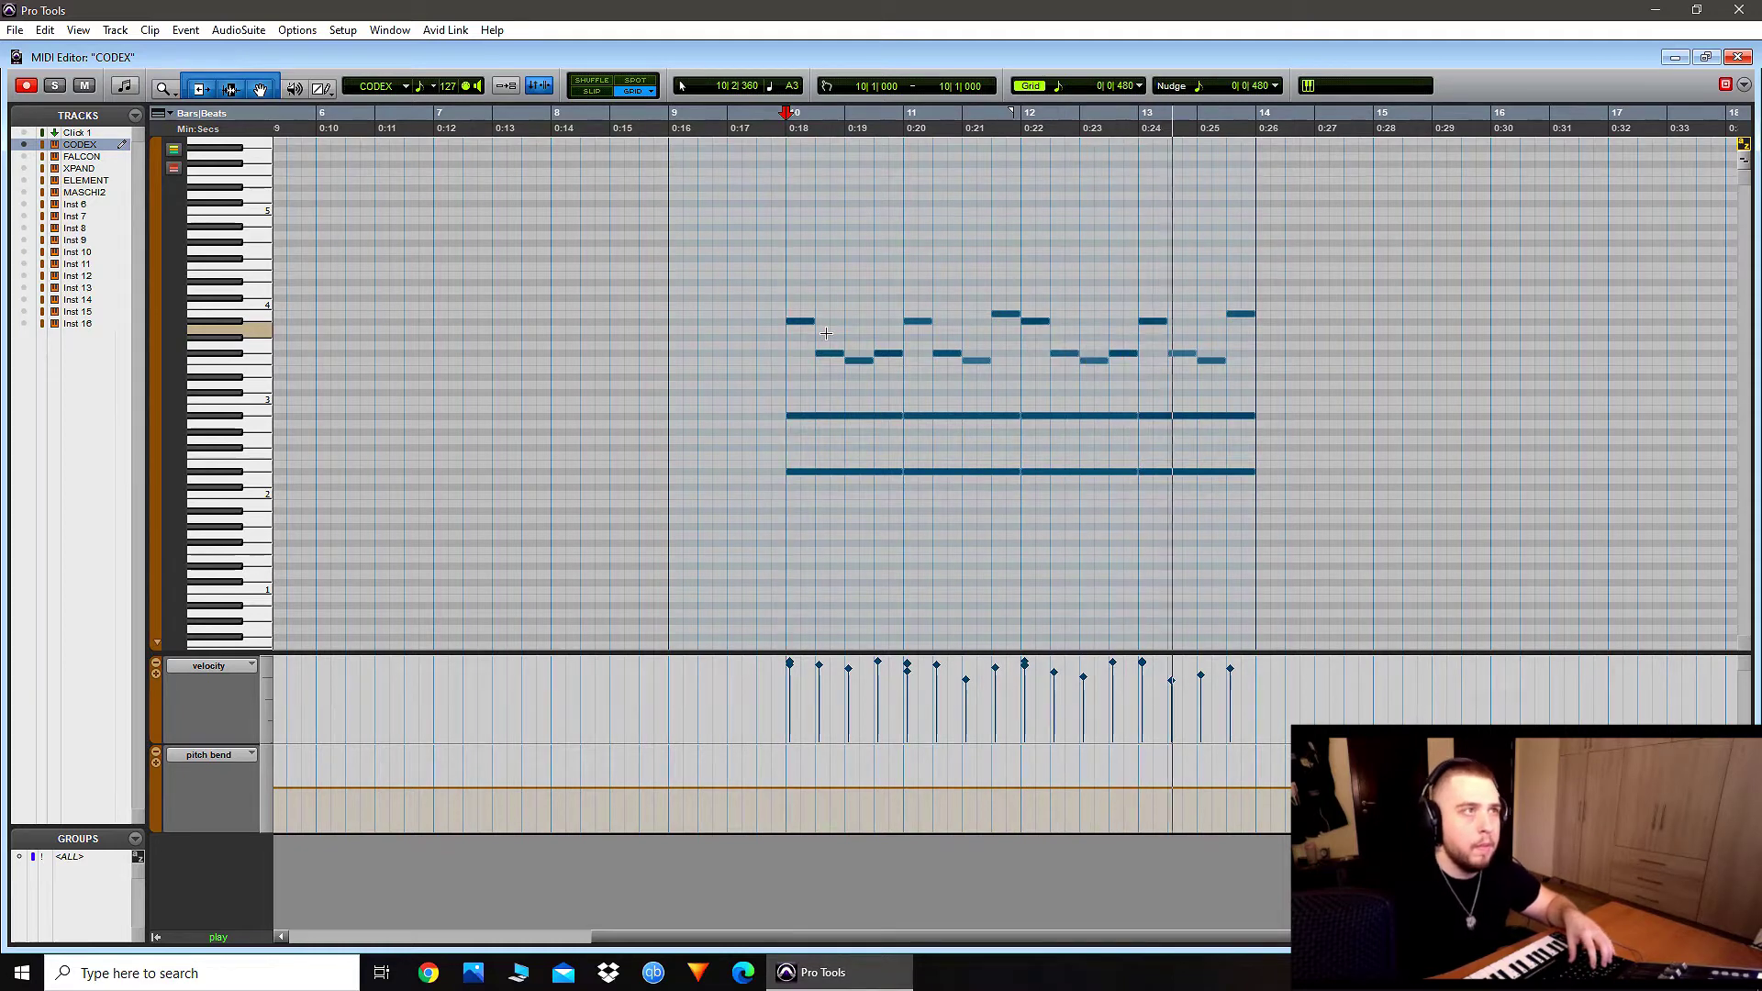
key(space)
Step: Transpose the two rows of sustained lower notes down one octave and play the part back
drag(803, 402, 1223, 554)
key(ctrl+shift+Down)
key(space)
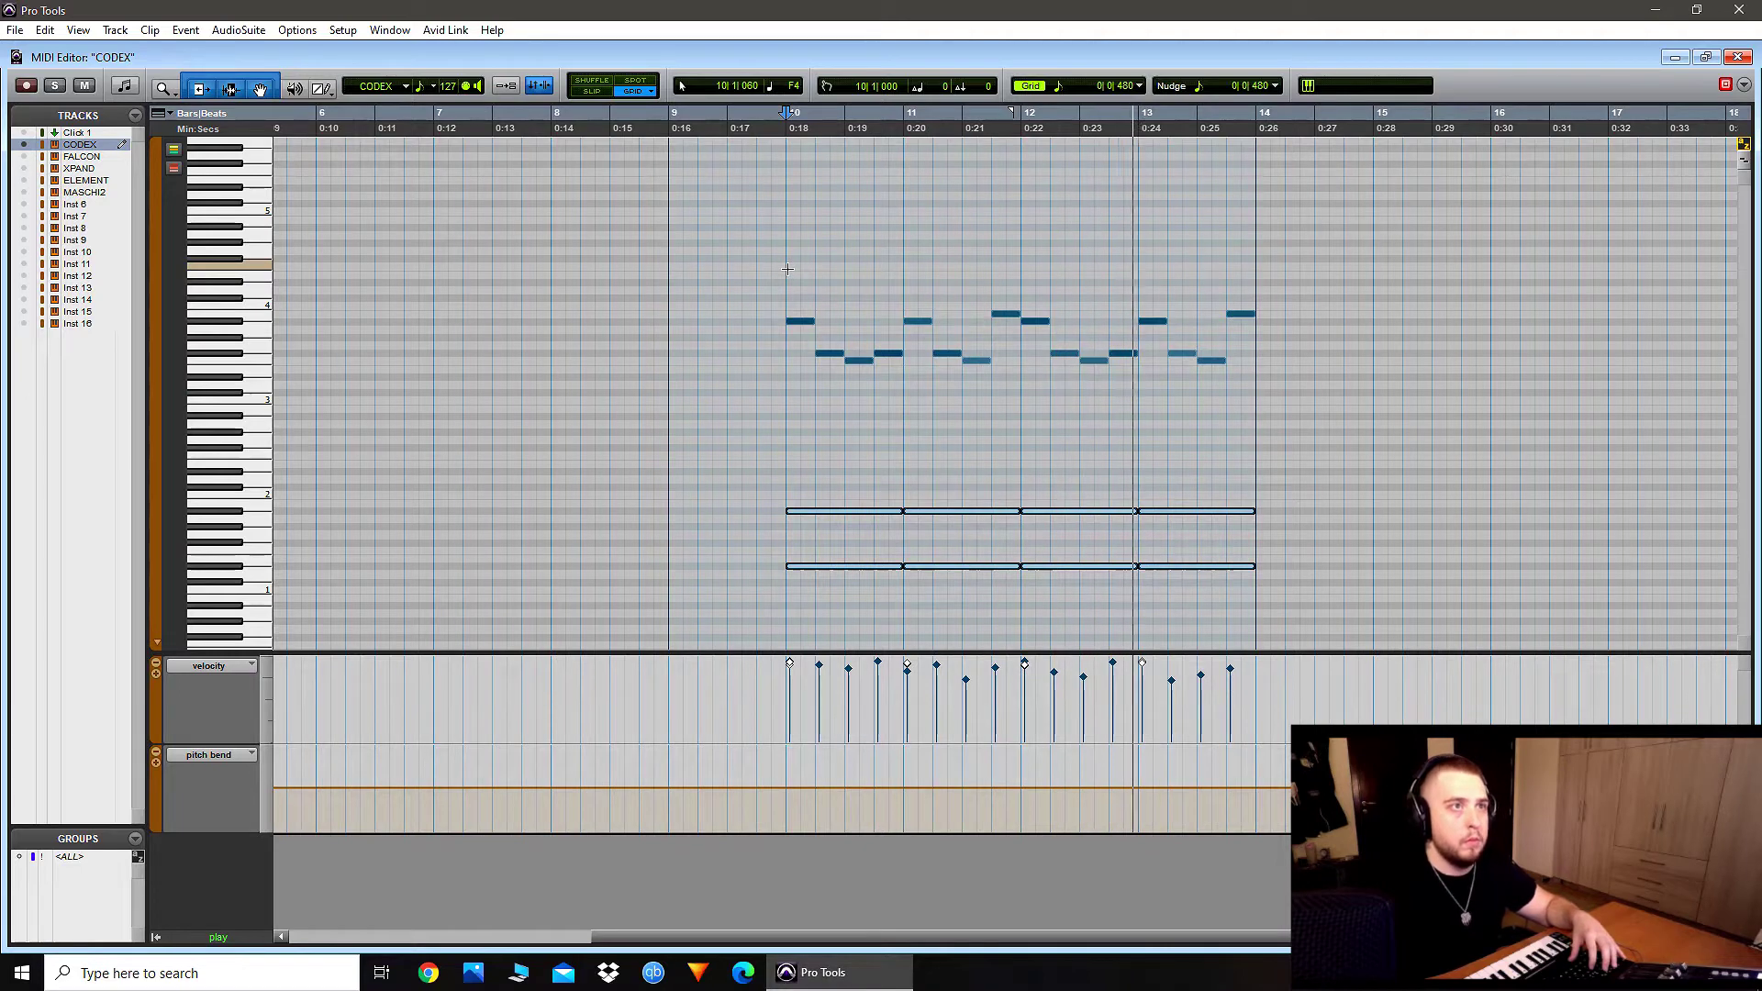
key(space)
Step: Select the upper melody notes, raise their velocities to an even high level, and play the part back
drag(781, 265, 1333, 440)
drag(974, 670, 927, 668)
key(space)
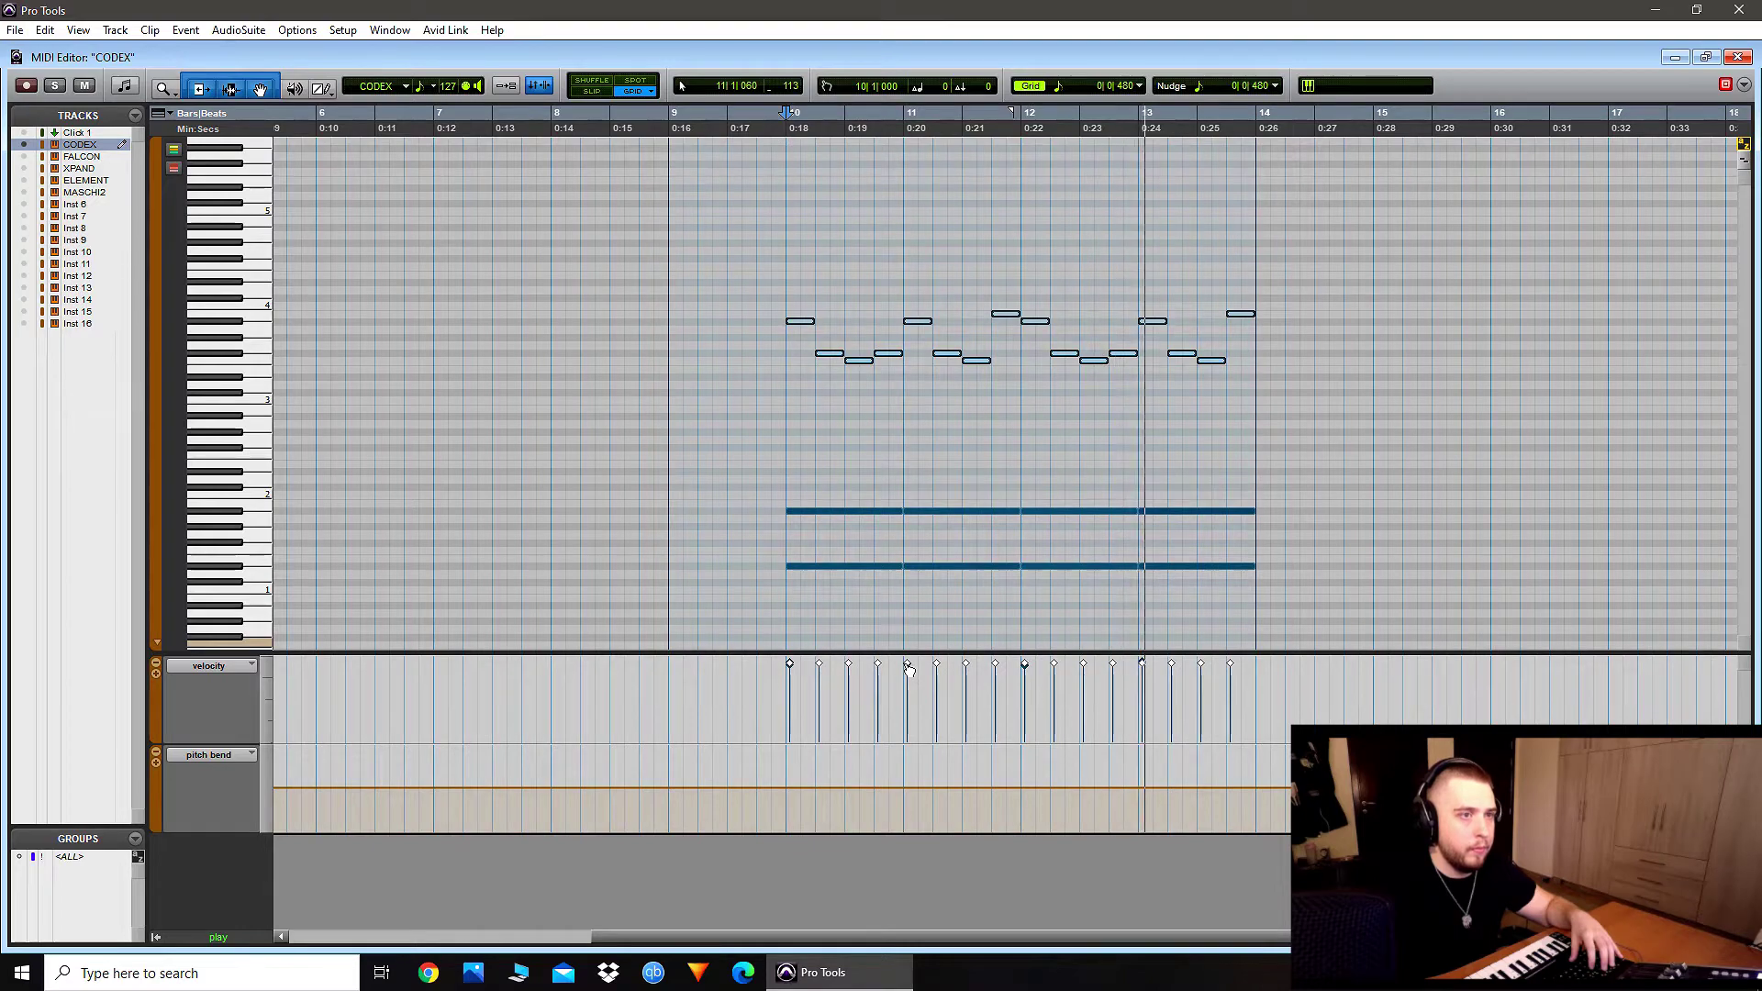
key(space)
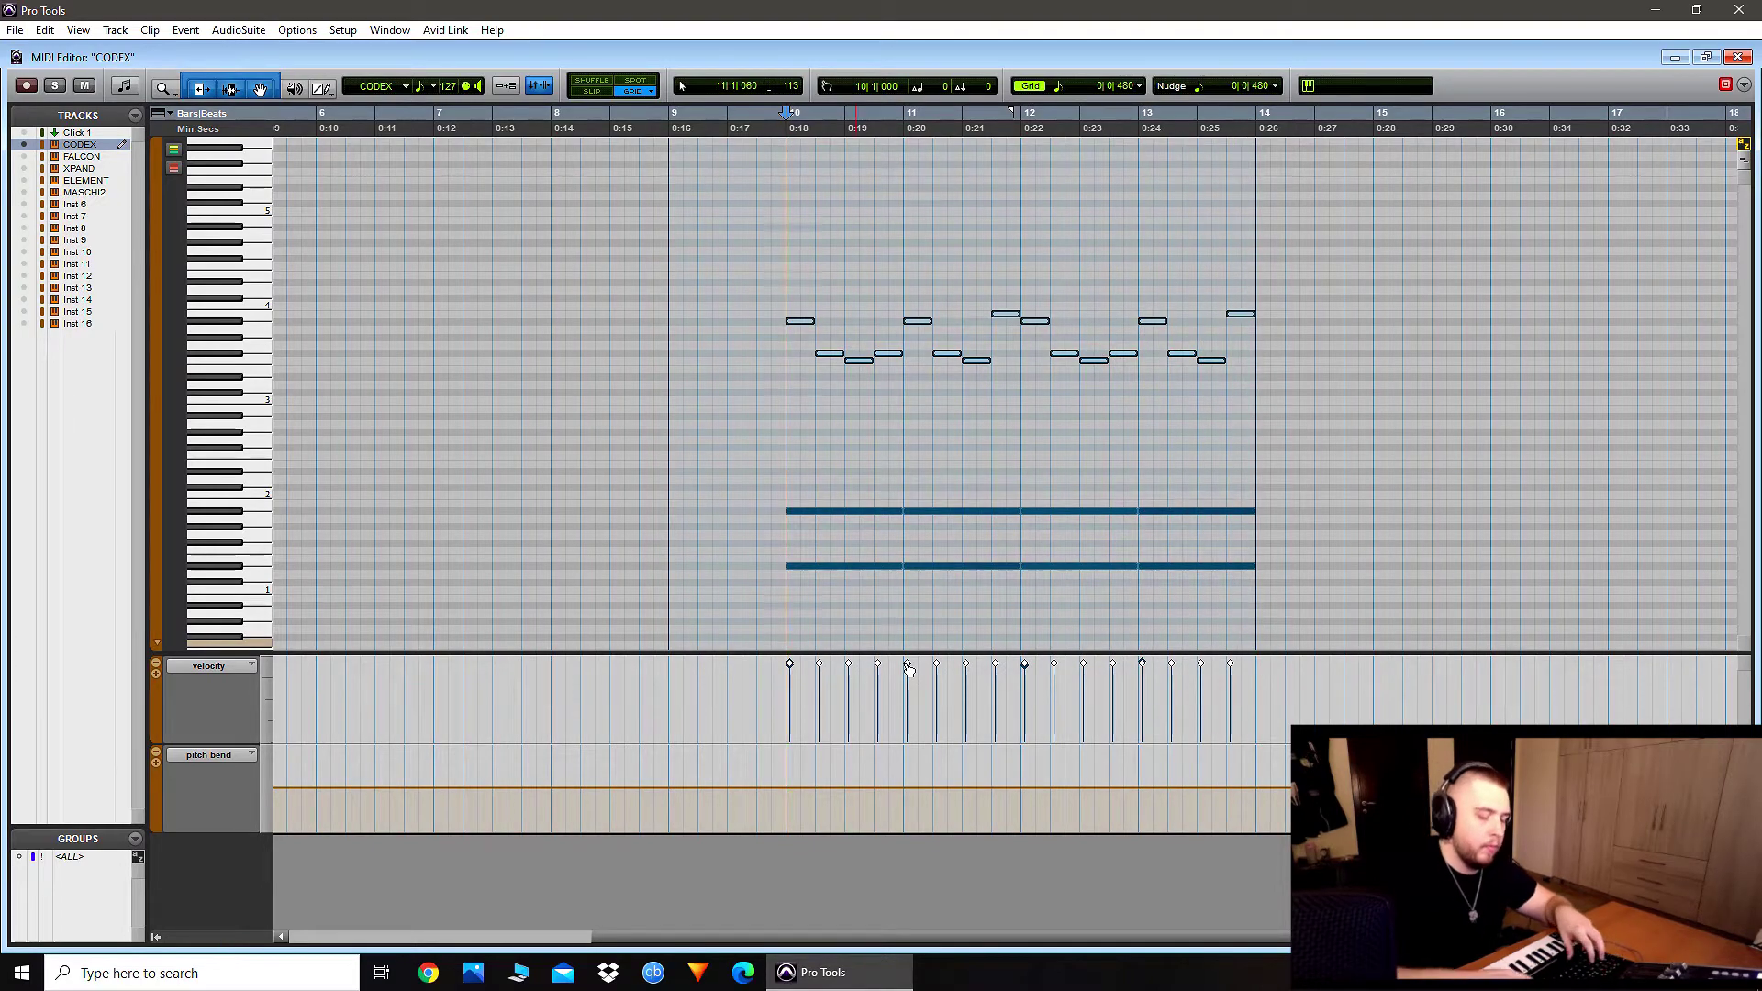
Step: Return to the Edit window, trim the CODEX clip to bars 10 to 14, and duplicate it
key(ctrl+w)
key(r)
key(t)
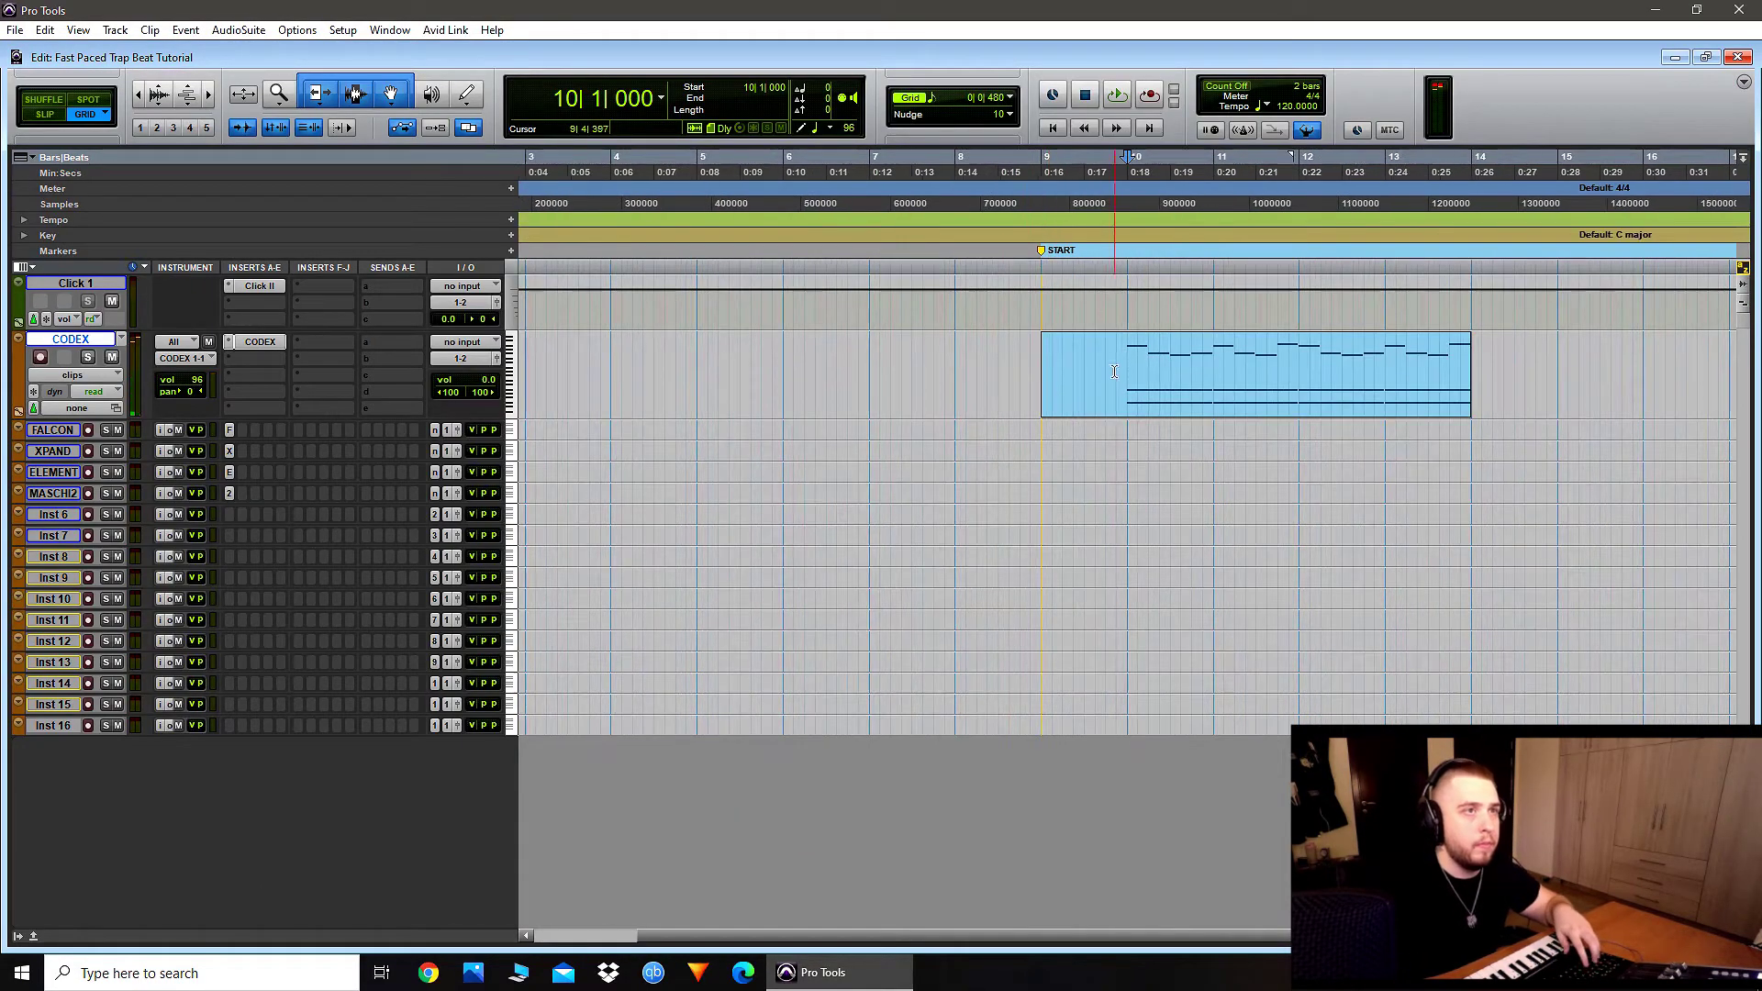
scroll(1127, 444, right, 4)
click(928, 412)
key(r)
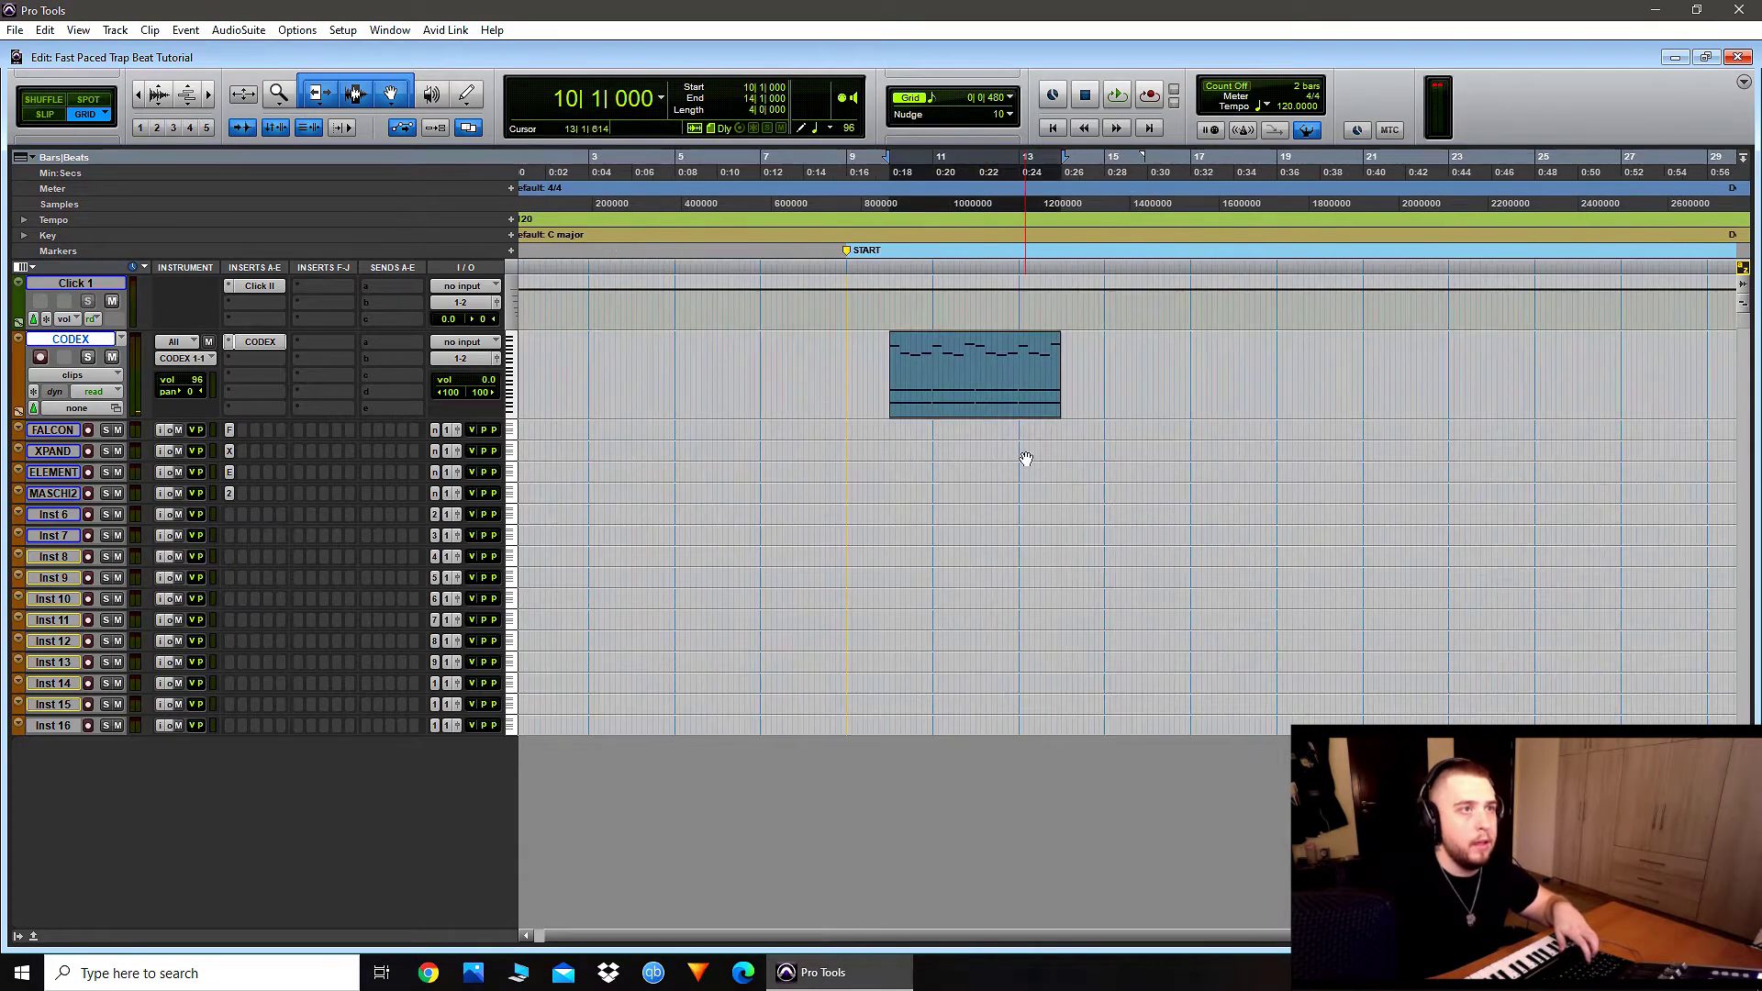
key(ctrl+d)
scroll(1023, 459, right, 4)
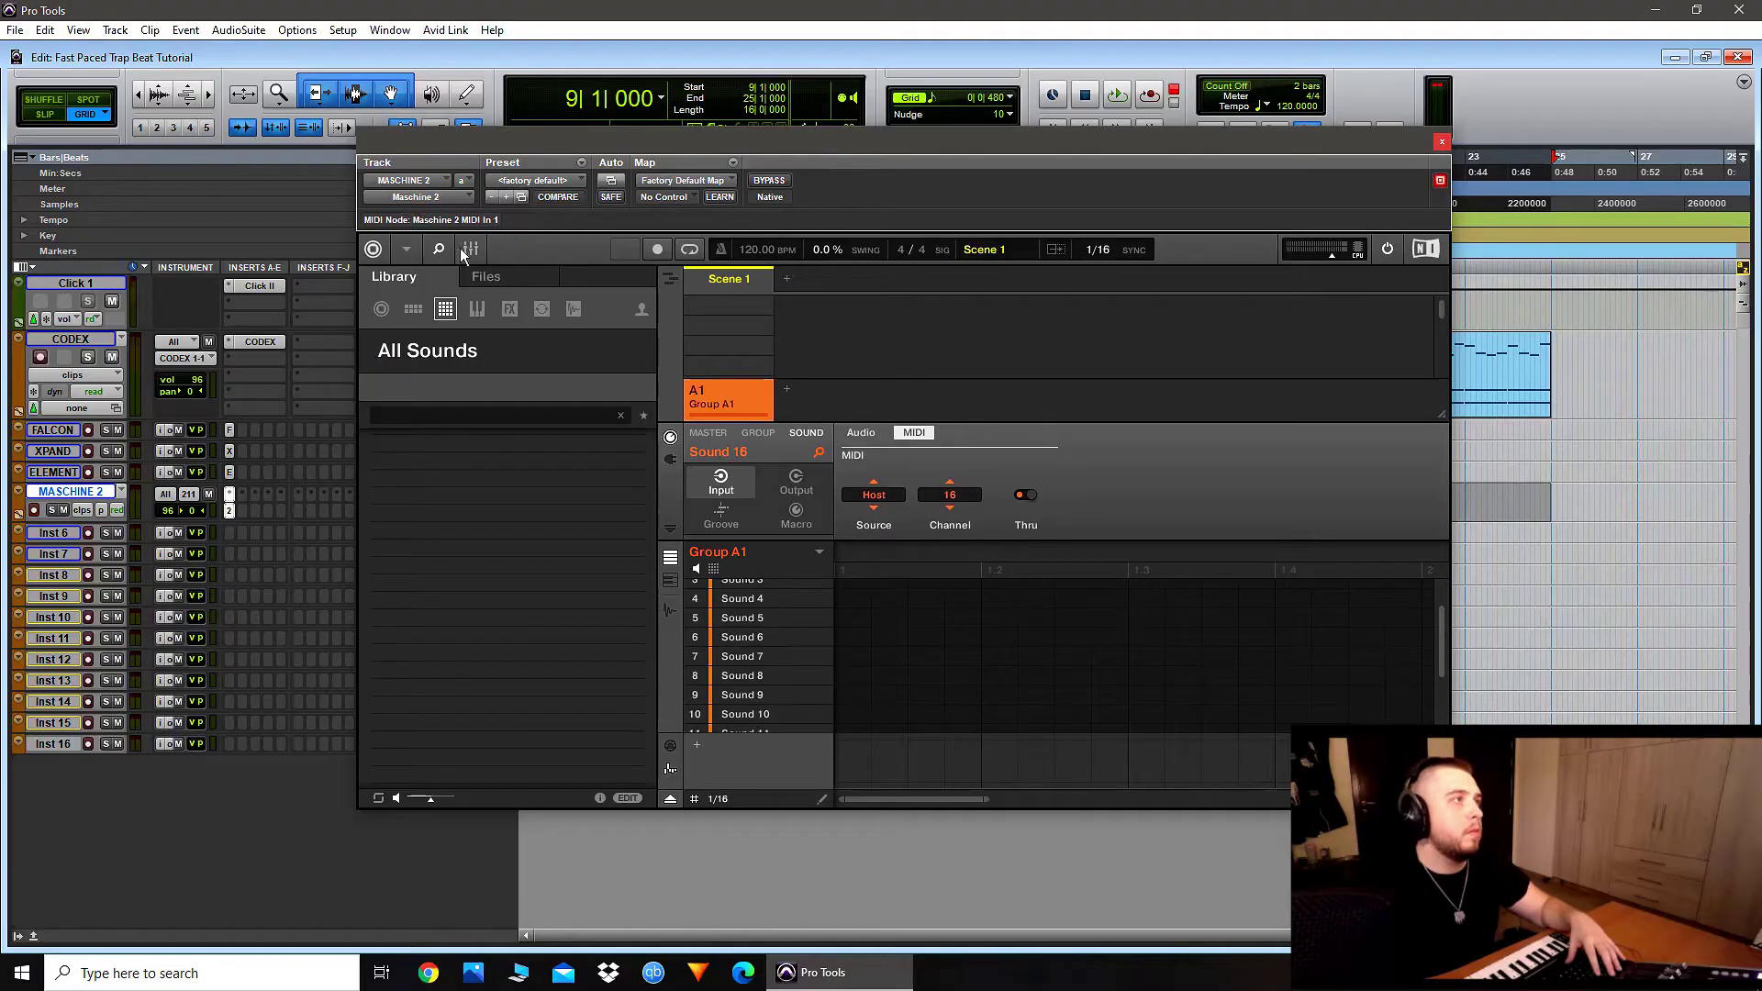
Step: Browse Maschine 2's file browser on drive D:, through 2- Audio Library and Sample Library, to the 808s folder
click(491, 280)
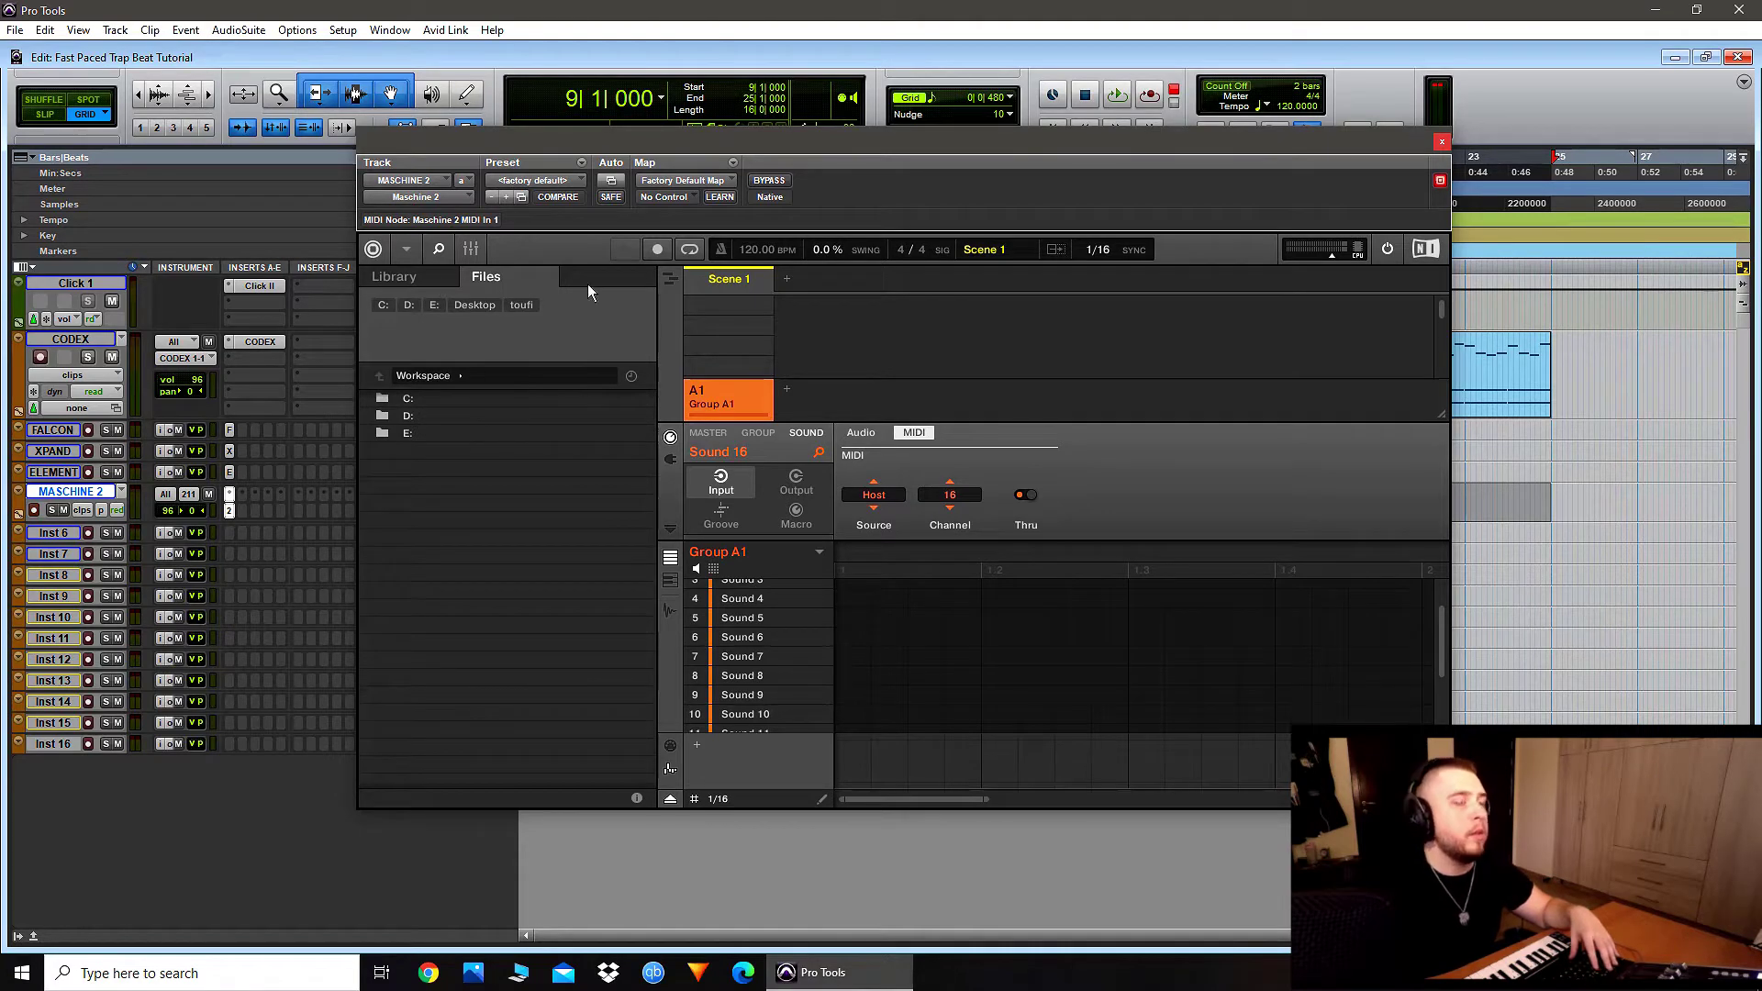
double_click(414, 417)
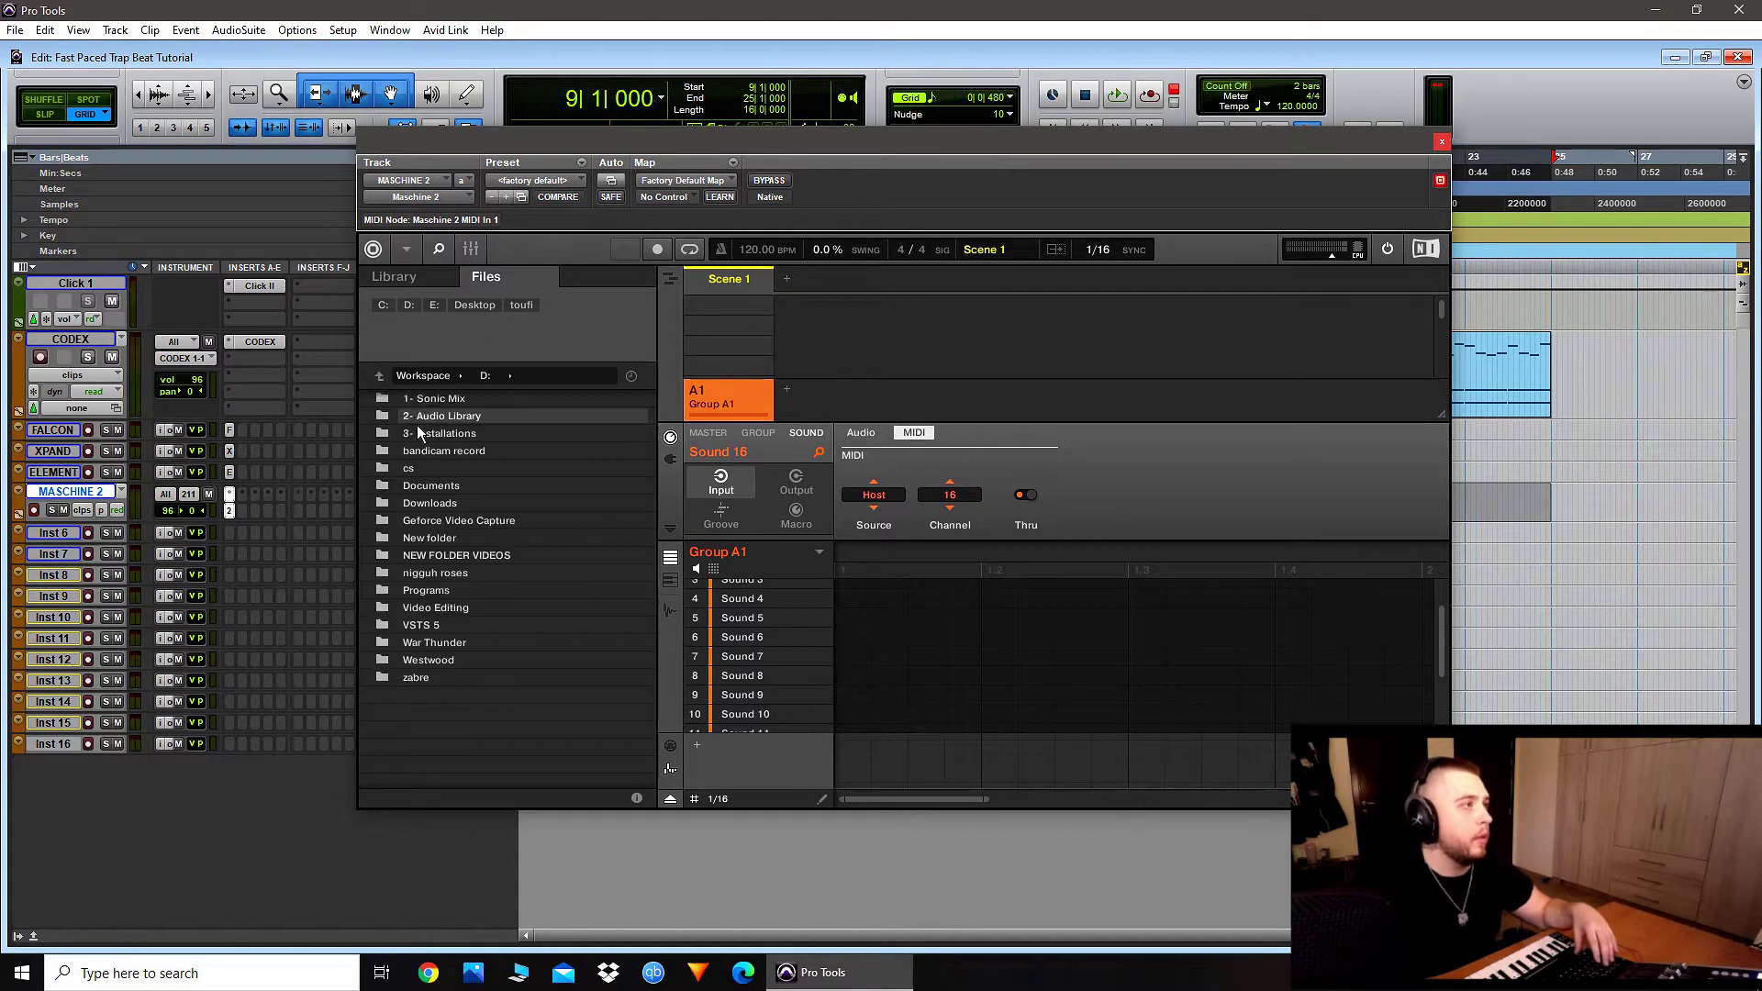
double_click(471, 416)
double_click(455, 450)
double_click(470, 398)
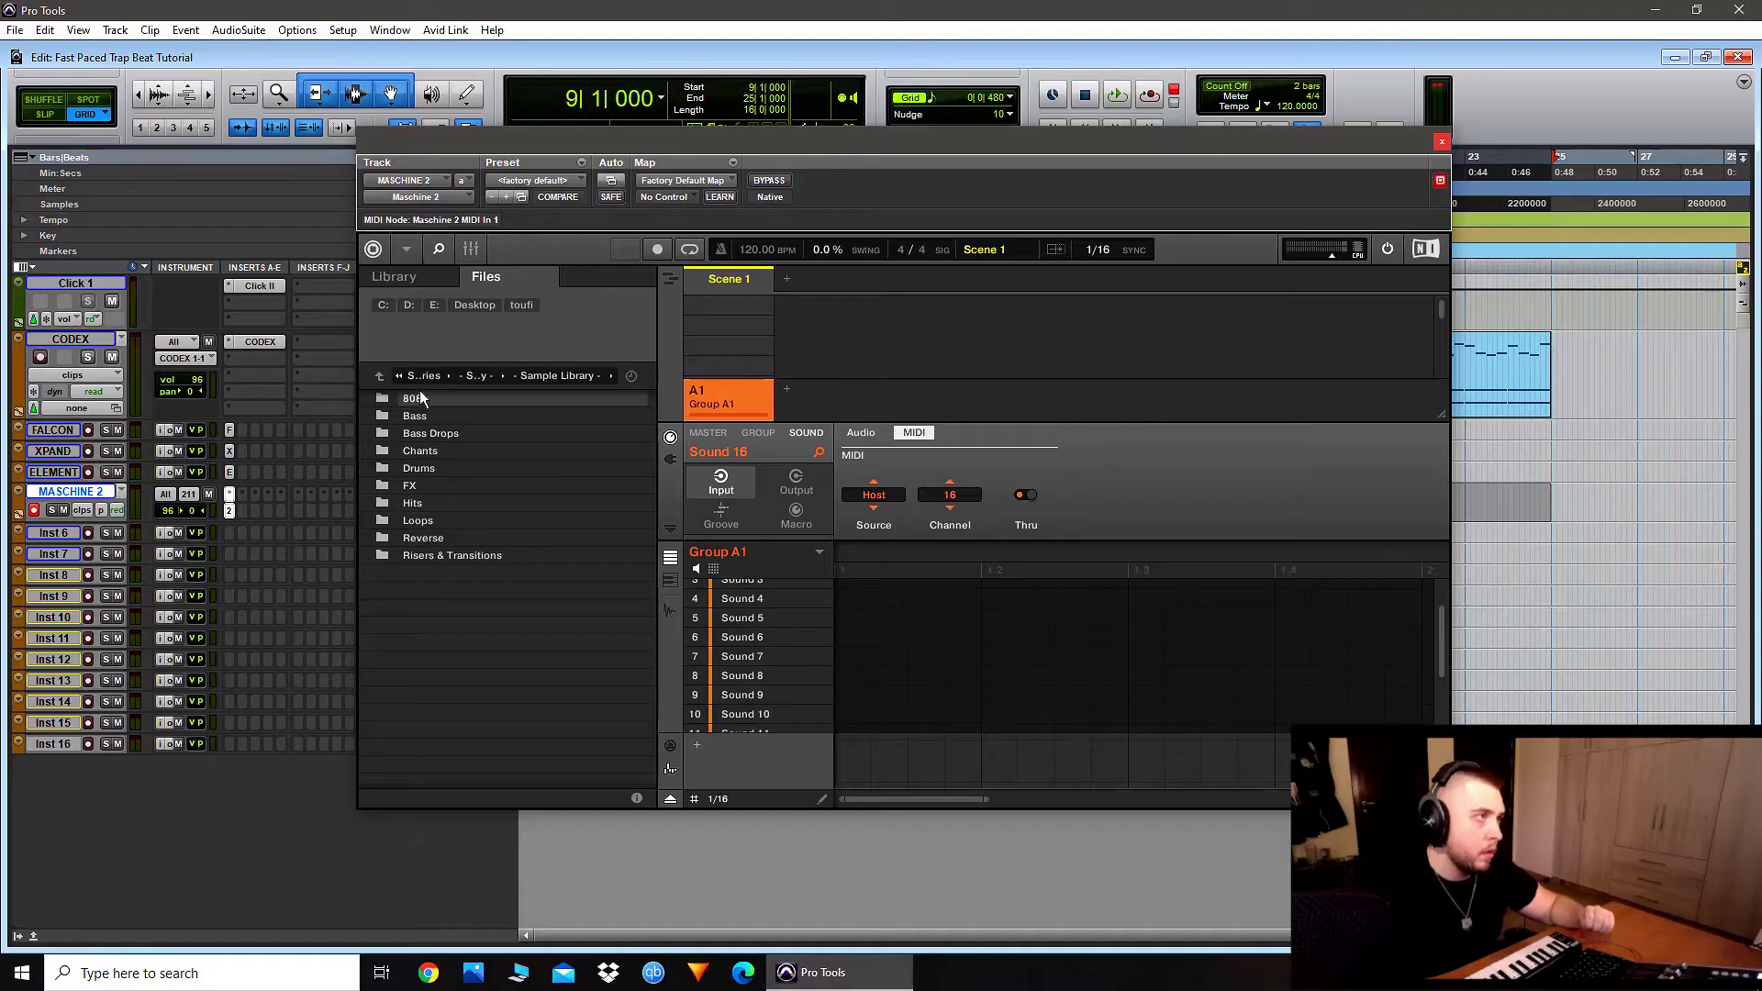
click(423, 400)
double_click(423, 400)
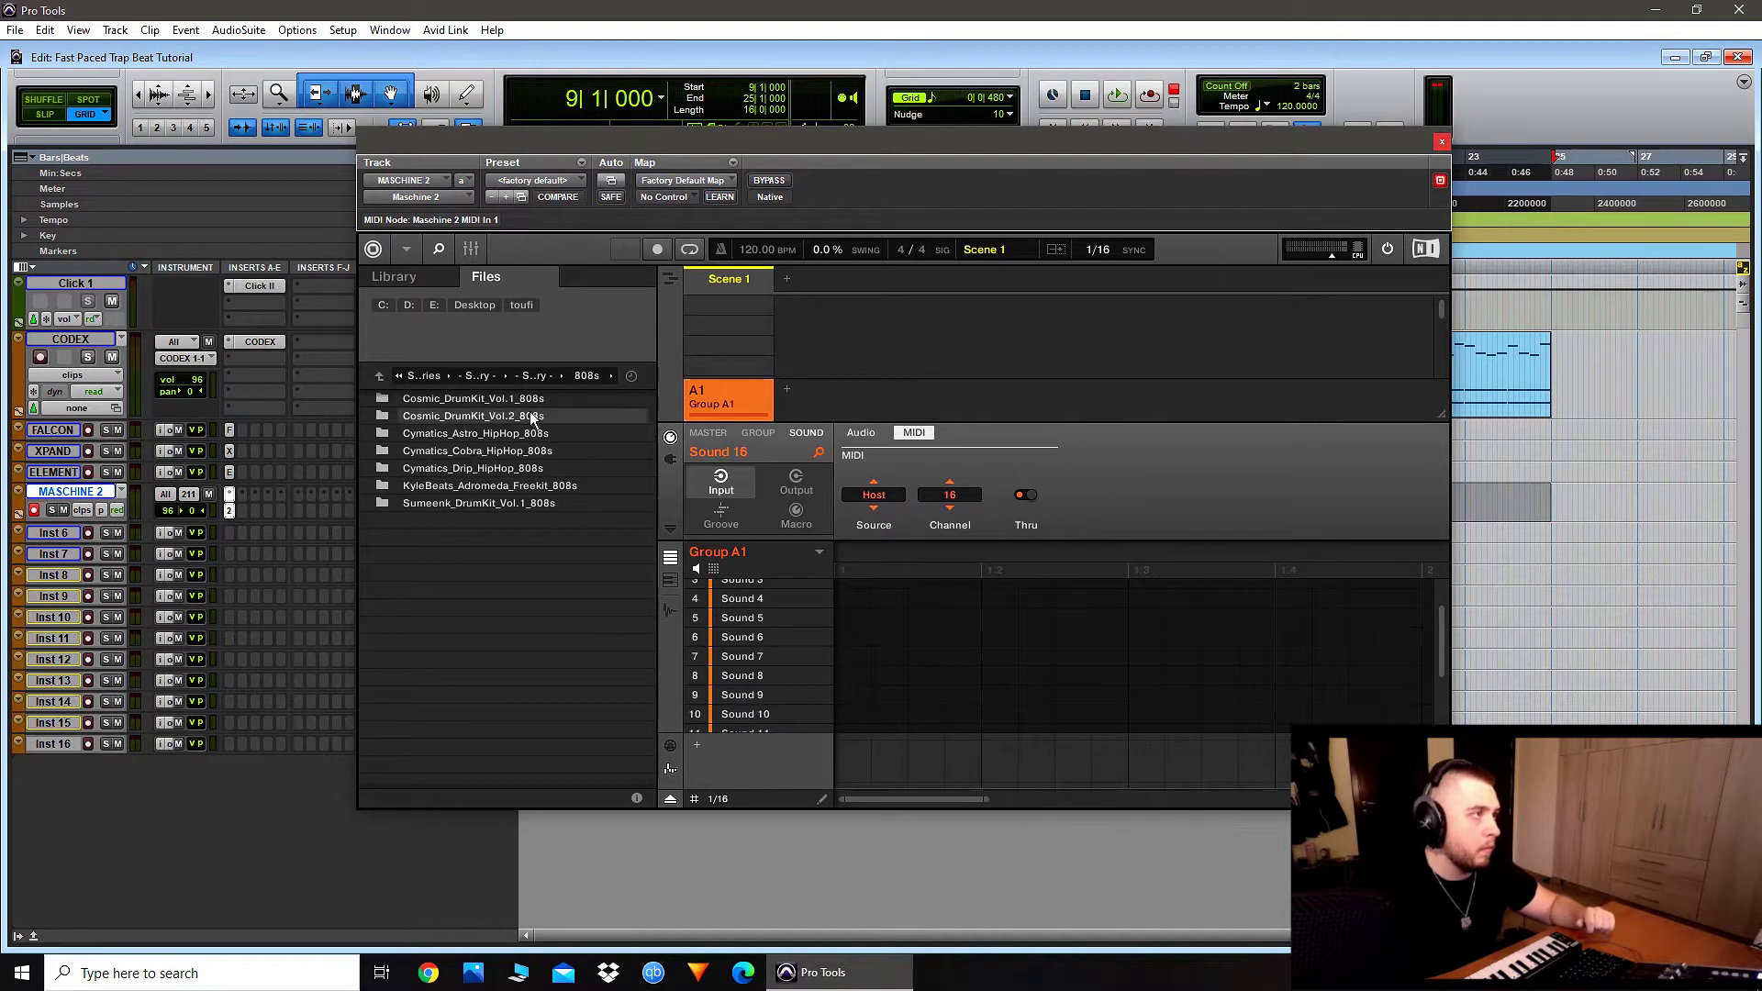
Step: Audition 808 samples in the Cosmic_DrumKit_Vol.1_808s folder
double_click(504, 400)
click(574, 434)
click(569, 419)
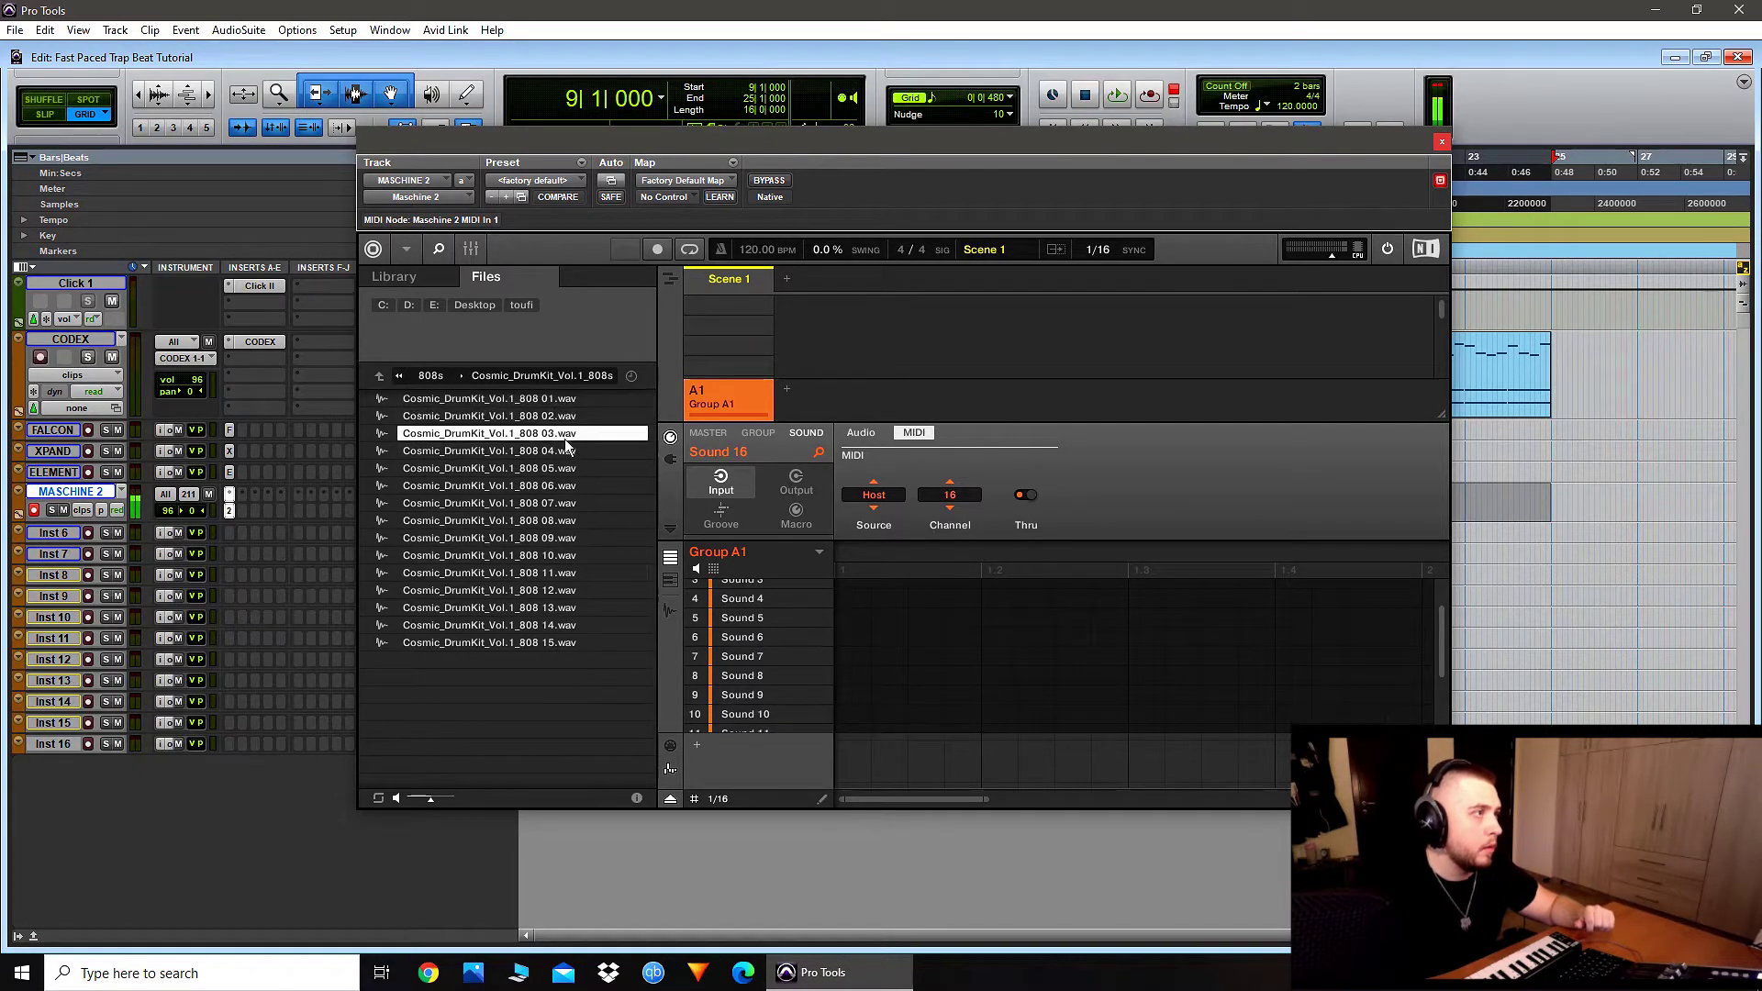
Step: Audition samples in the Cosmic_DrumKit_Vol.2_808s folder and load COSMIC 808 3.wav into Sound 1 of Group A1
click(431, 375)
double_click(447, 417)
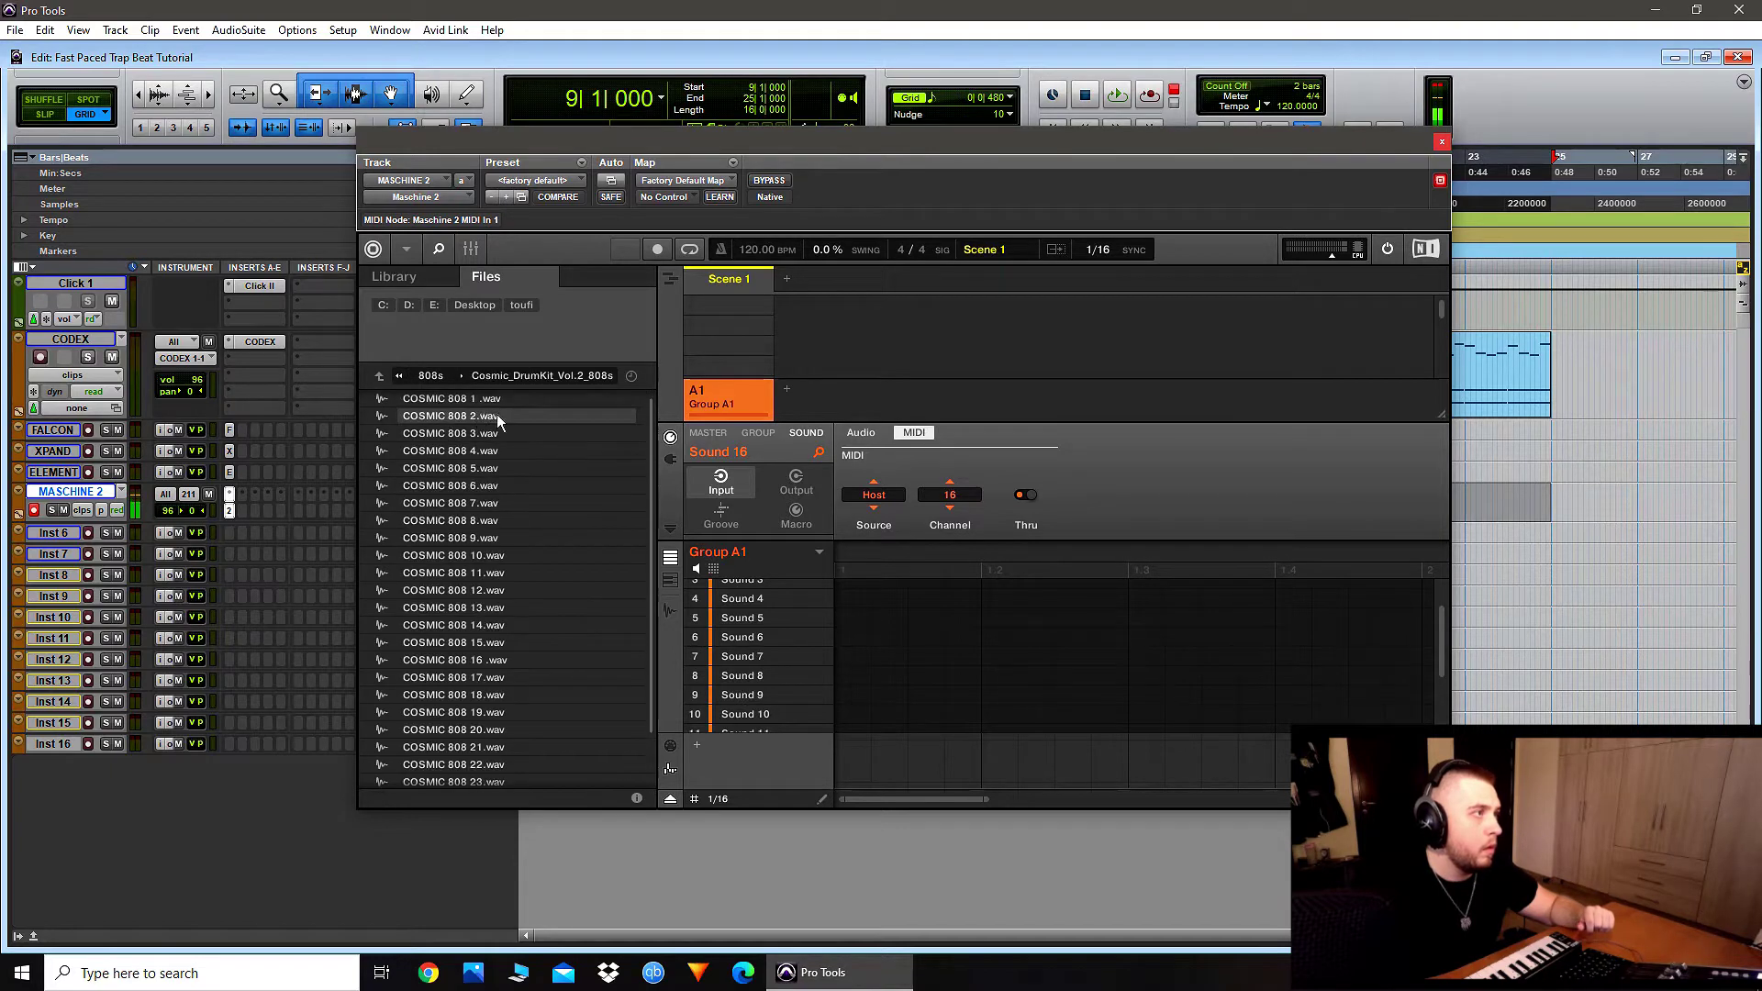
click(496, 421)
click(495, 435)
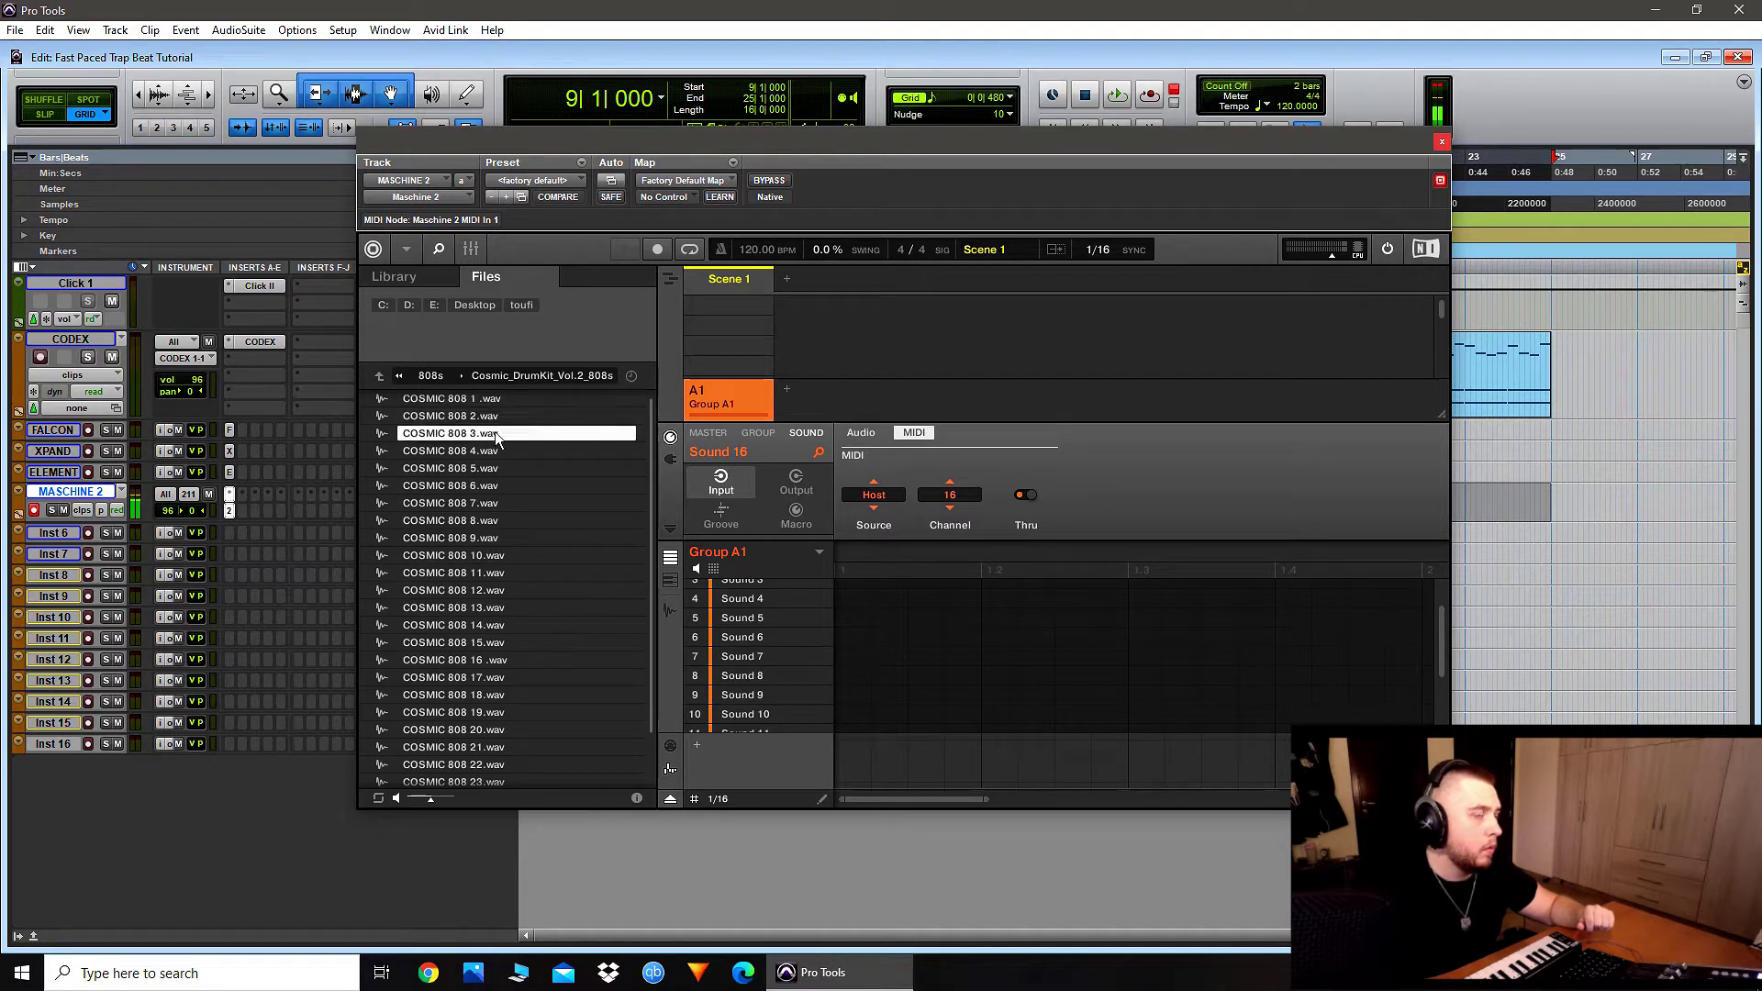
scroll(735, 634, up, 2)
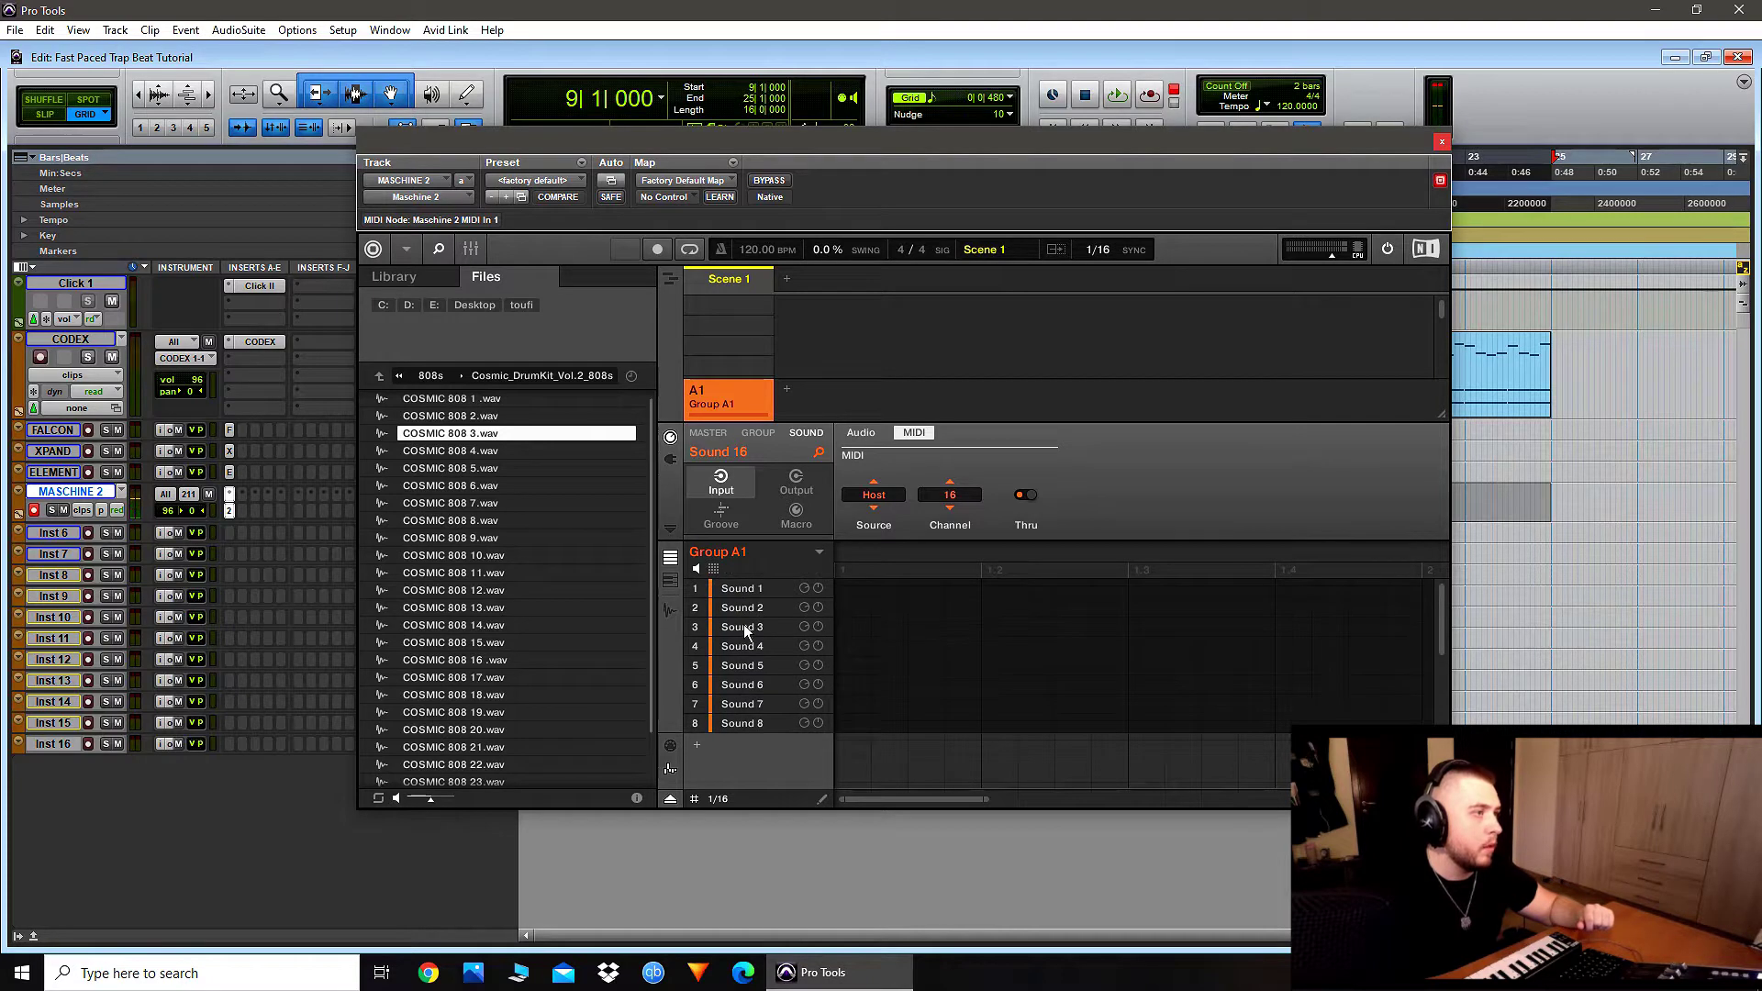
drag(728, 569, 743, 590)
Step: Set the COSMIC 808 3 sampler's polyphony to Legato and display the sound's MIDI input settings
click(877, 500)
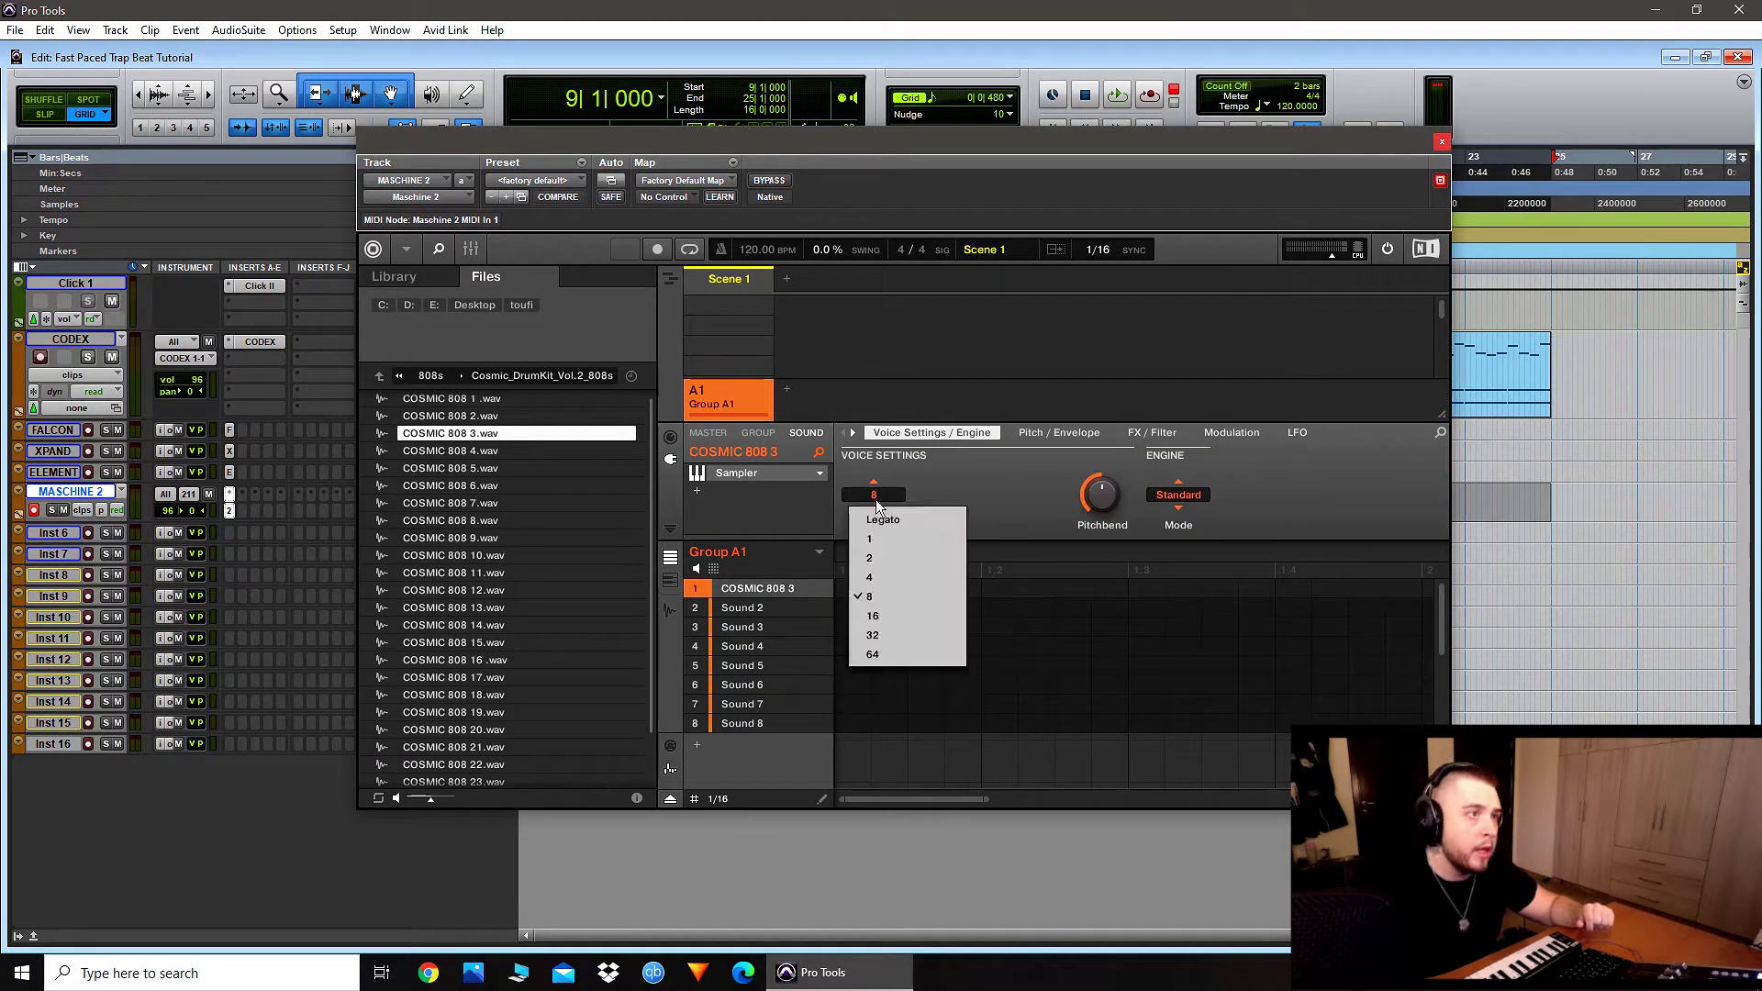
click(883, 515)
click(876, 501)
click(929, 517)
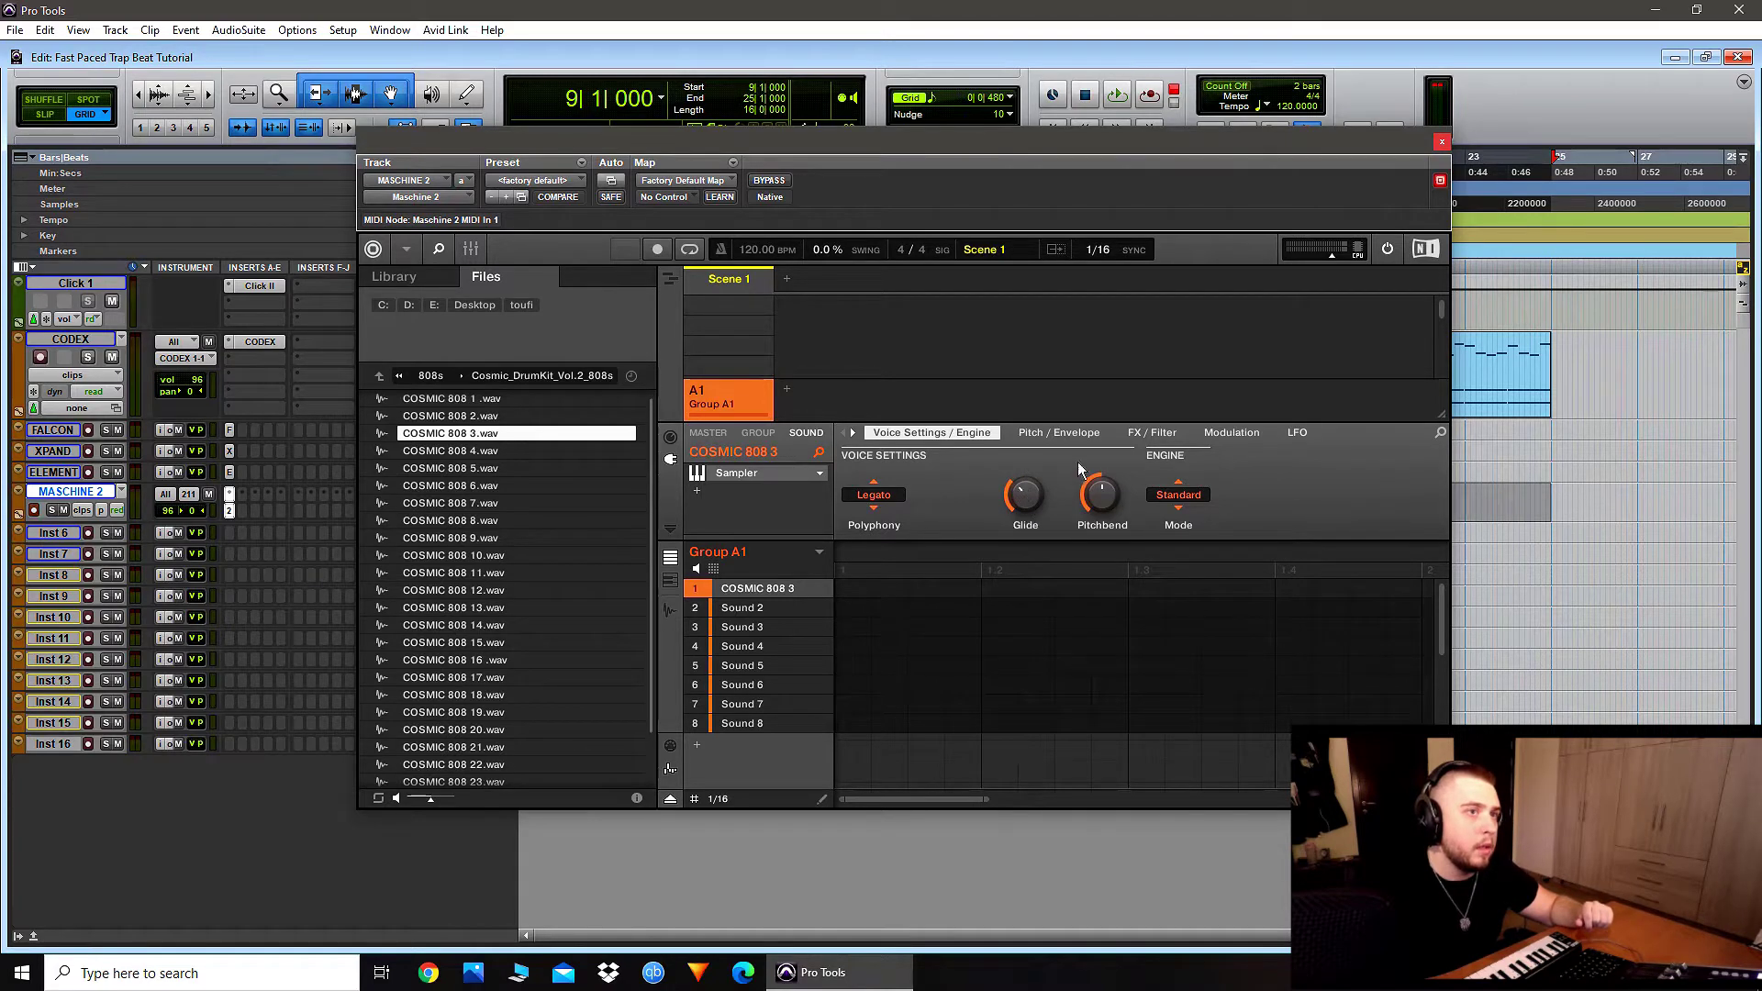
click(670, 437)
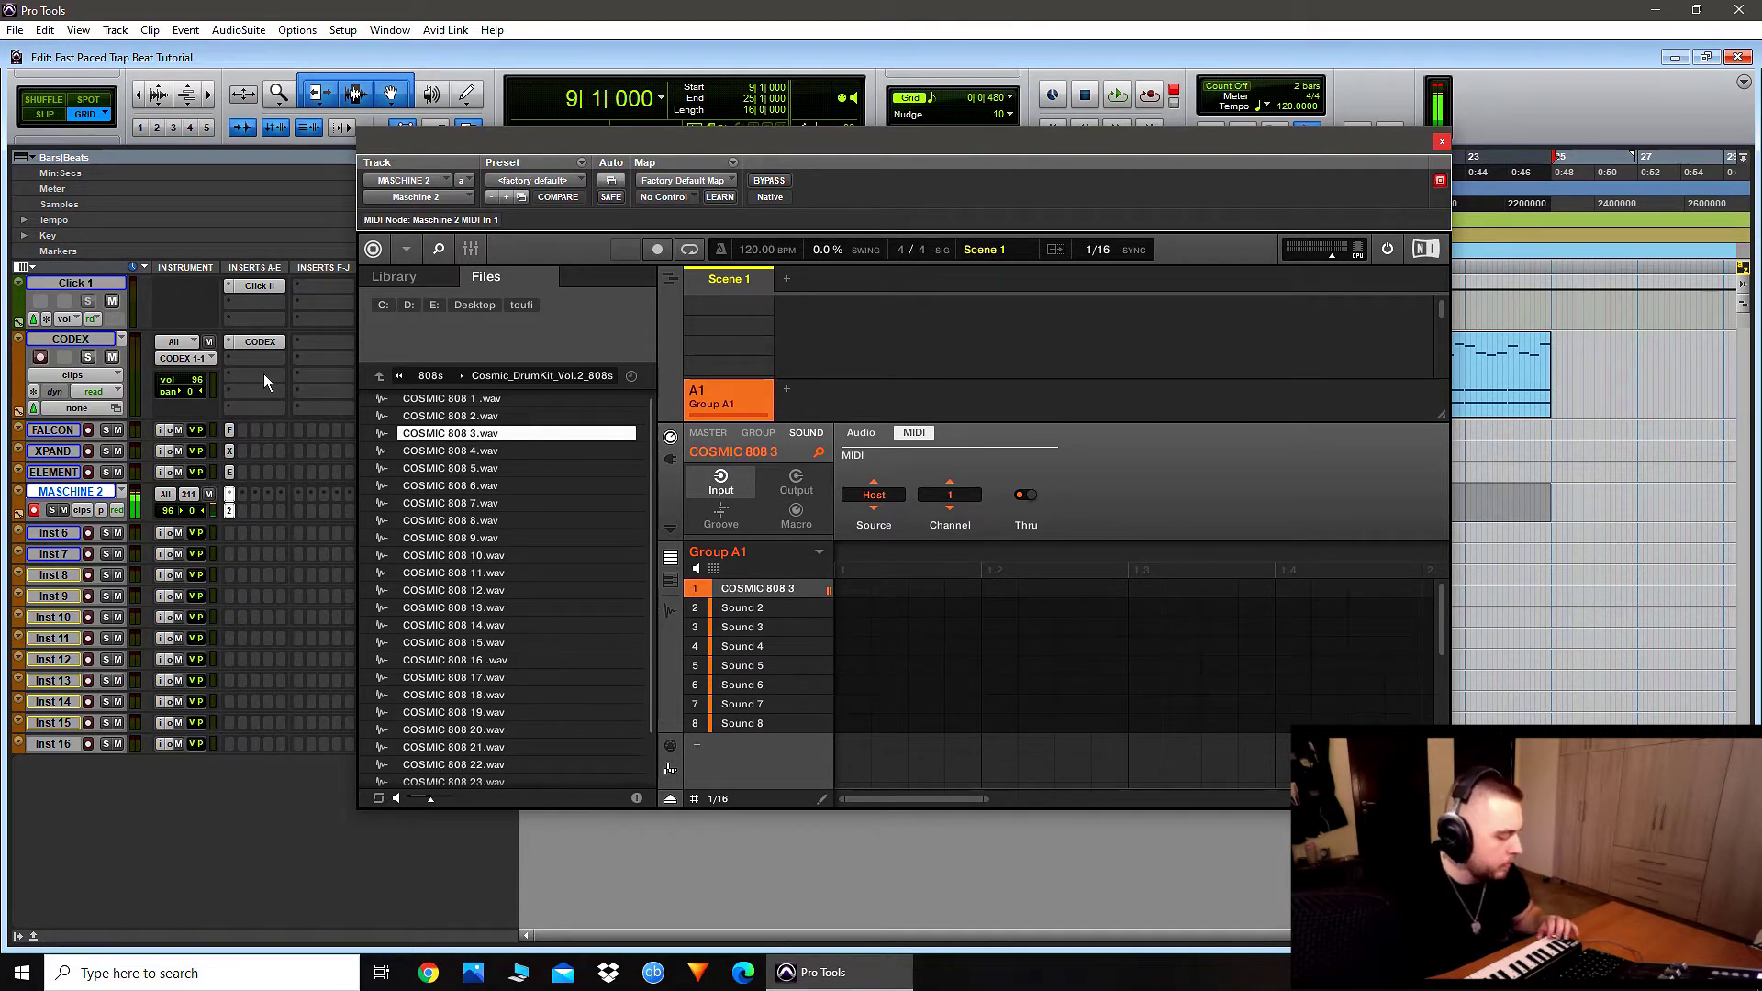
Step: Try to record an 808 take on the MASCHINE 2 track starting at bar 8
click(1441, 144)
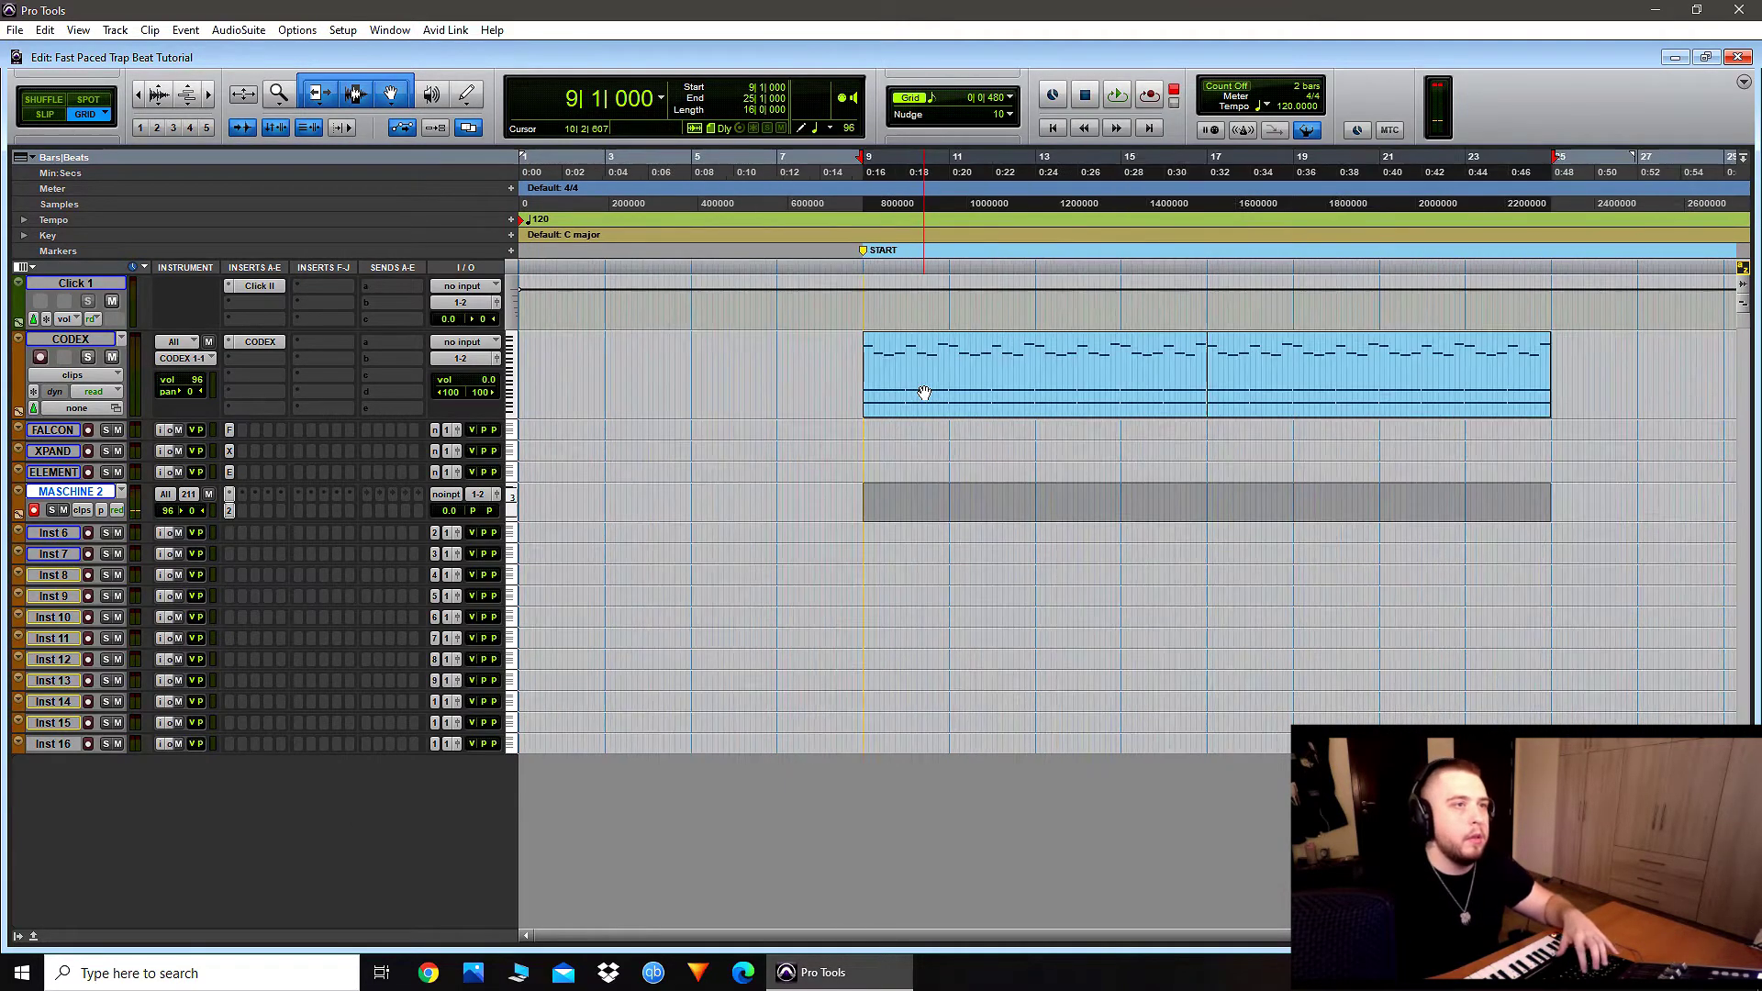
key(ctrl+bracketright)
click(1036, 491)
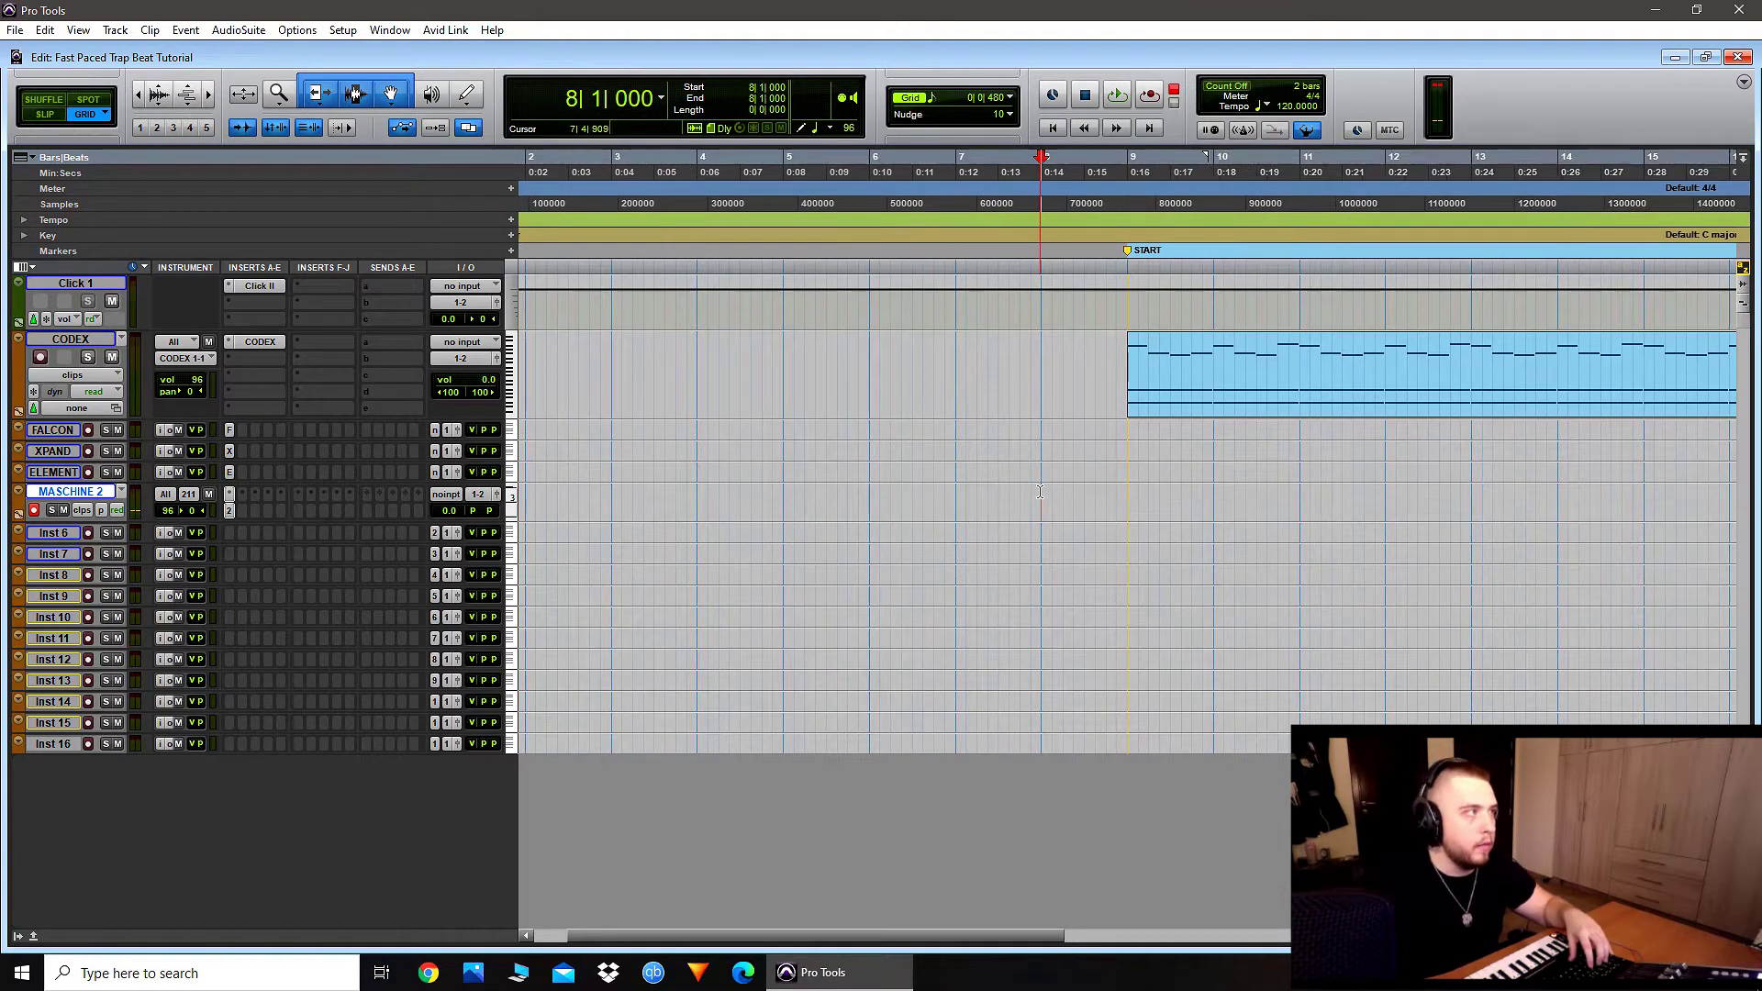
key(ctrl+space)
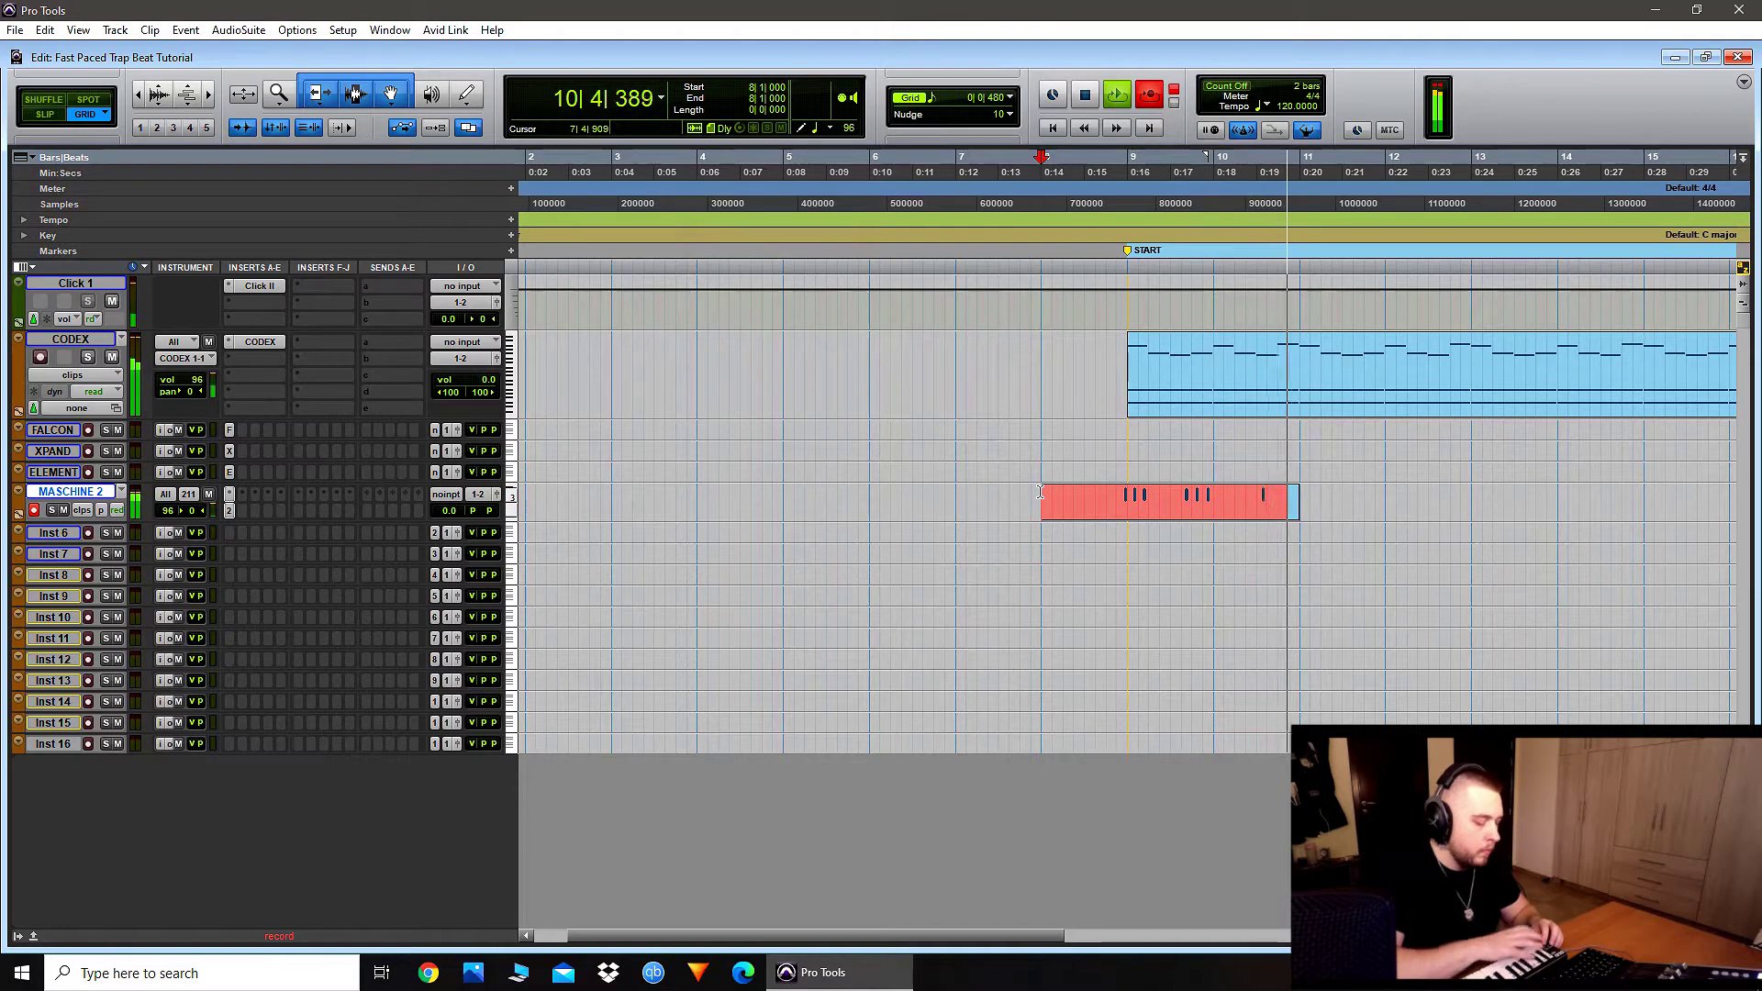
key(ctrl+period)
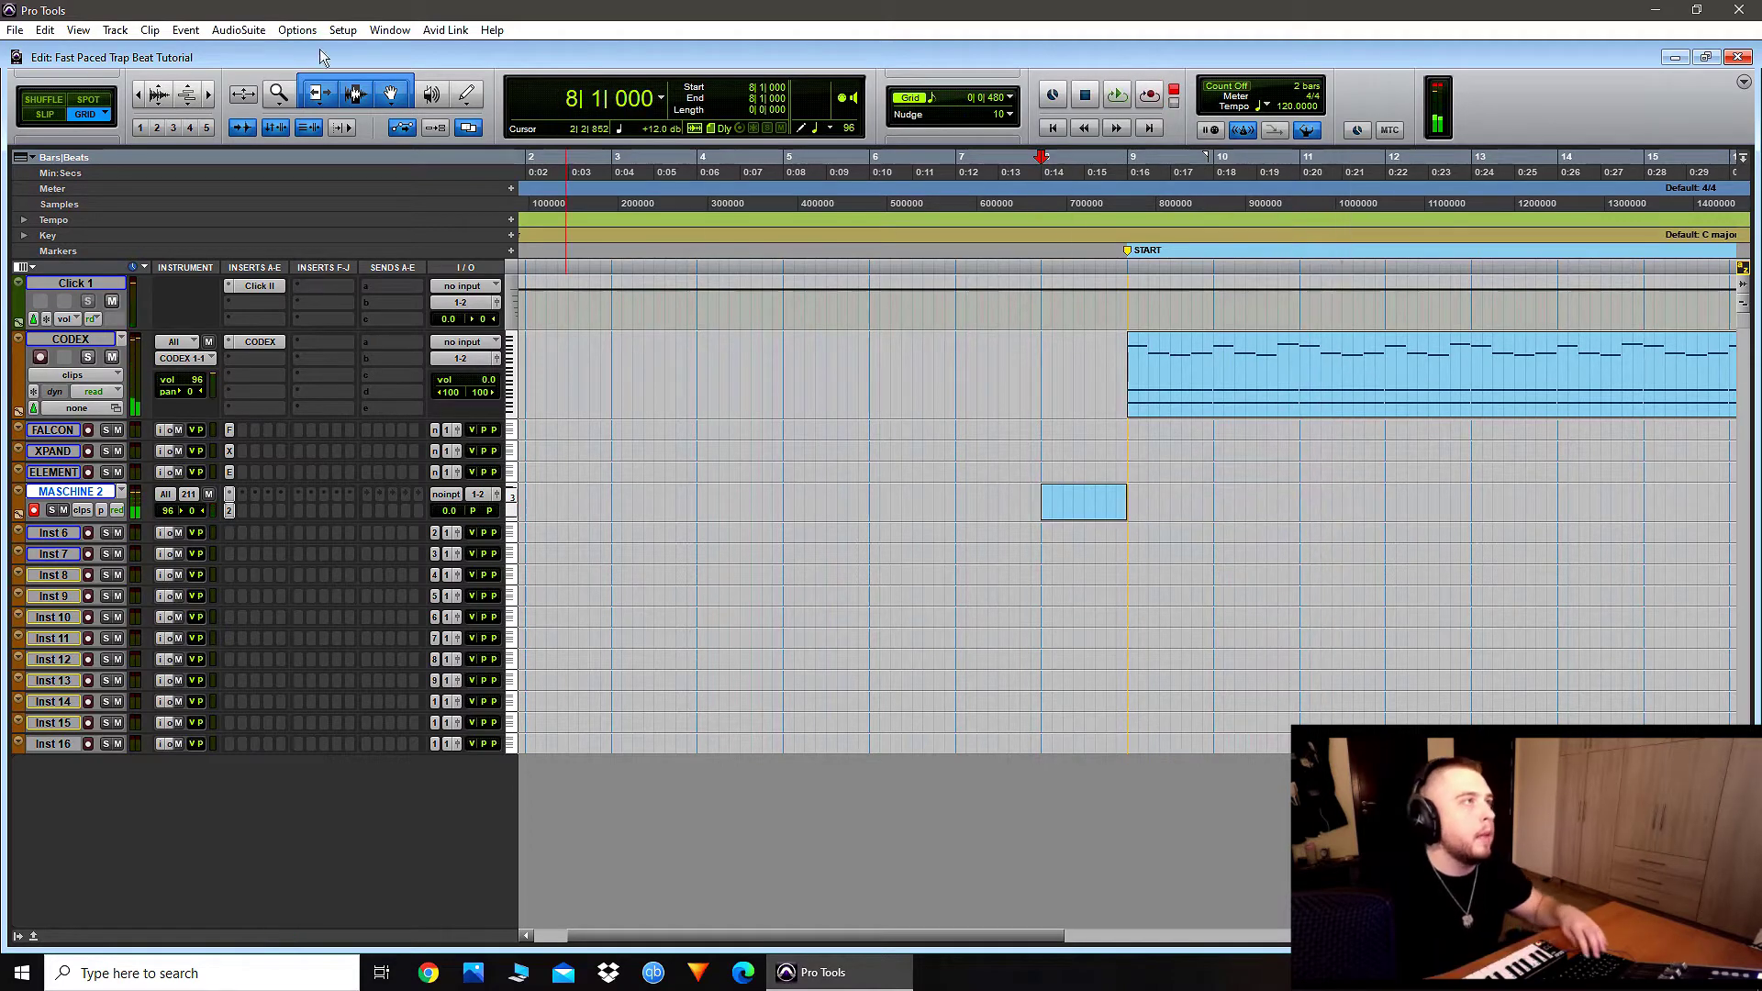
Step: Set the session tempo at the first bar to 165 BPM
key(ctrl+bracketleft)
key(ctrl+bracketleft)
key(ctrl+bracketleft)
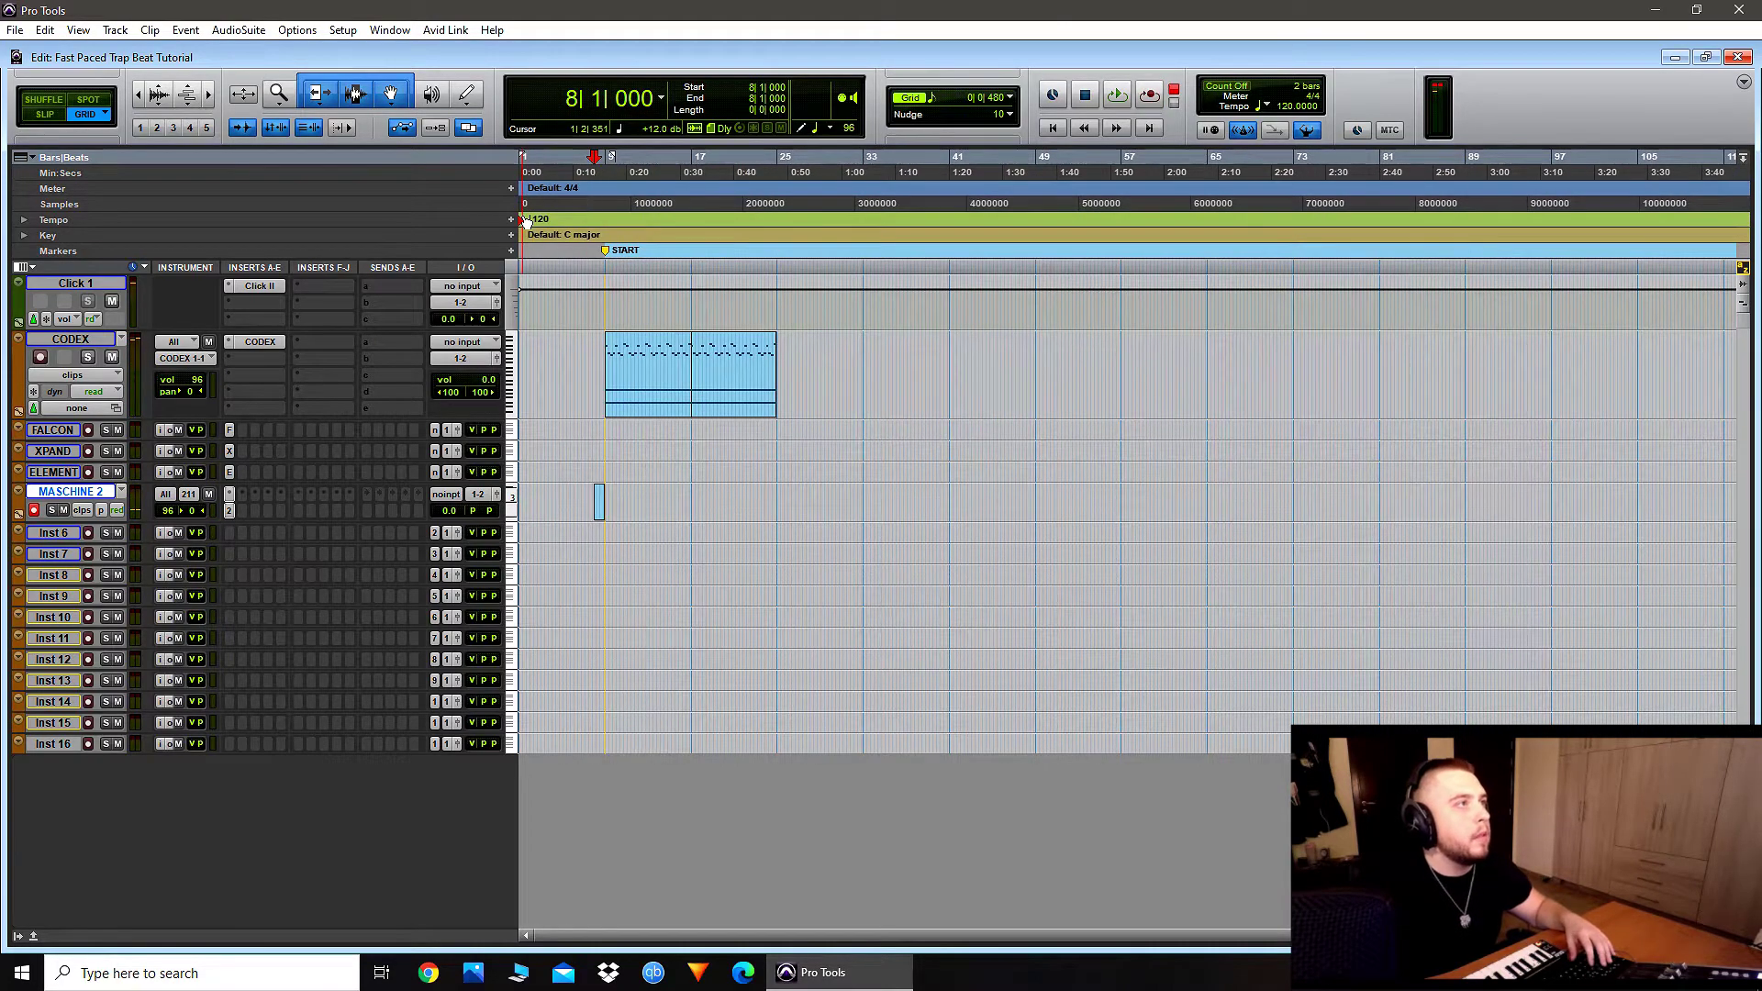
double_click(527, 220)
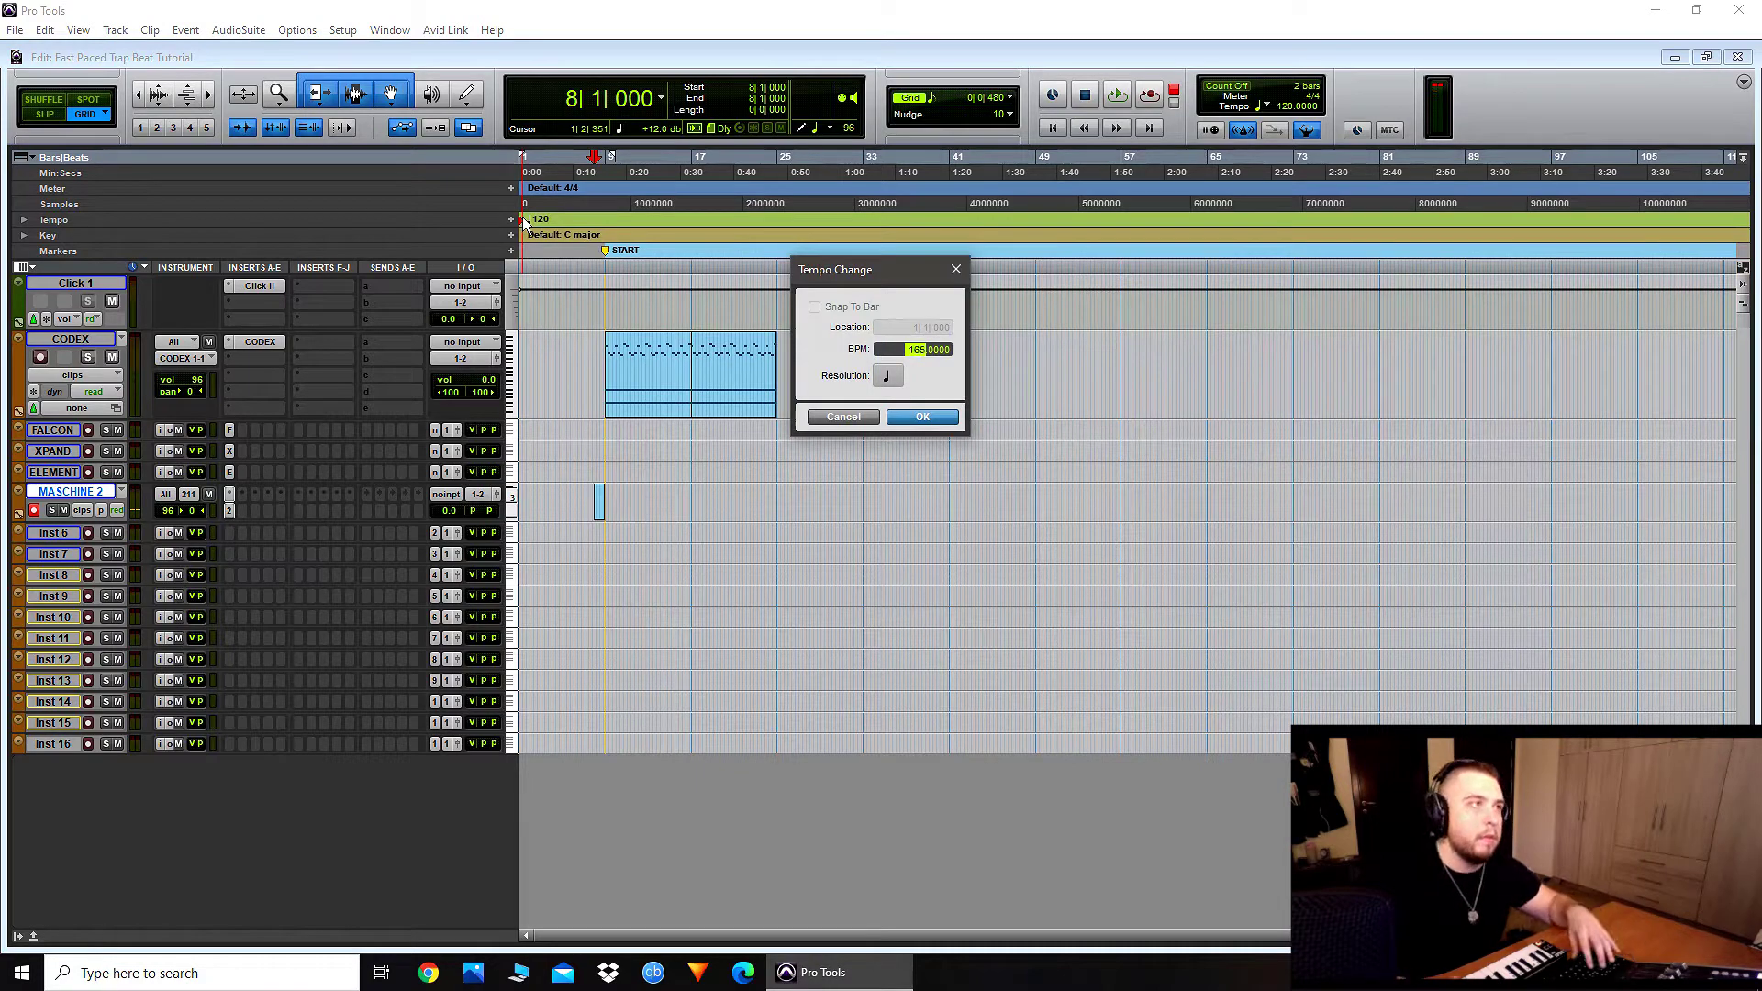
key(Return)
key(ctrl+bracketright)
key(ctrl+bracketright)
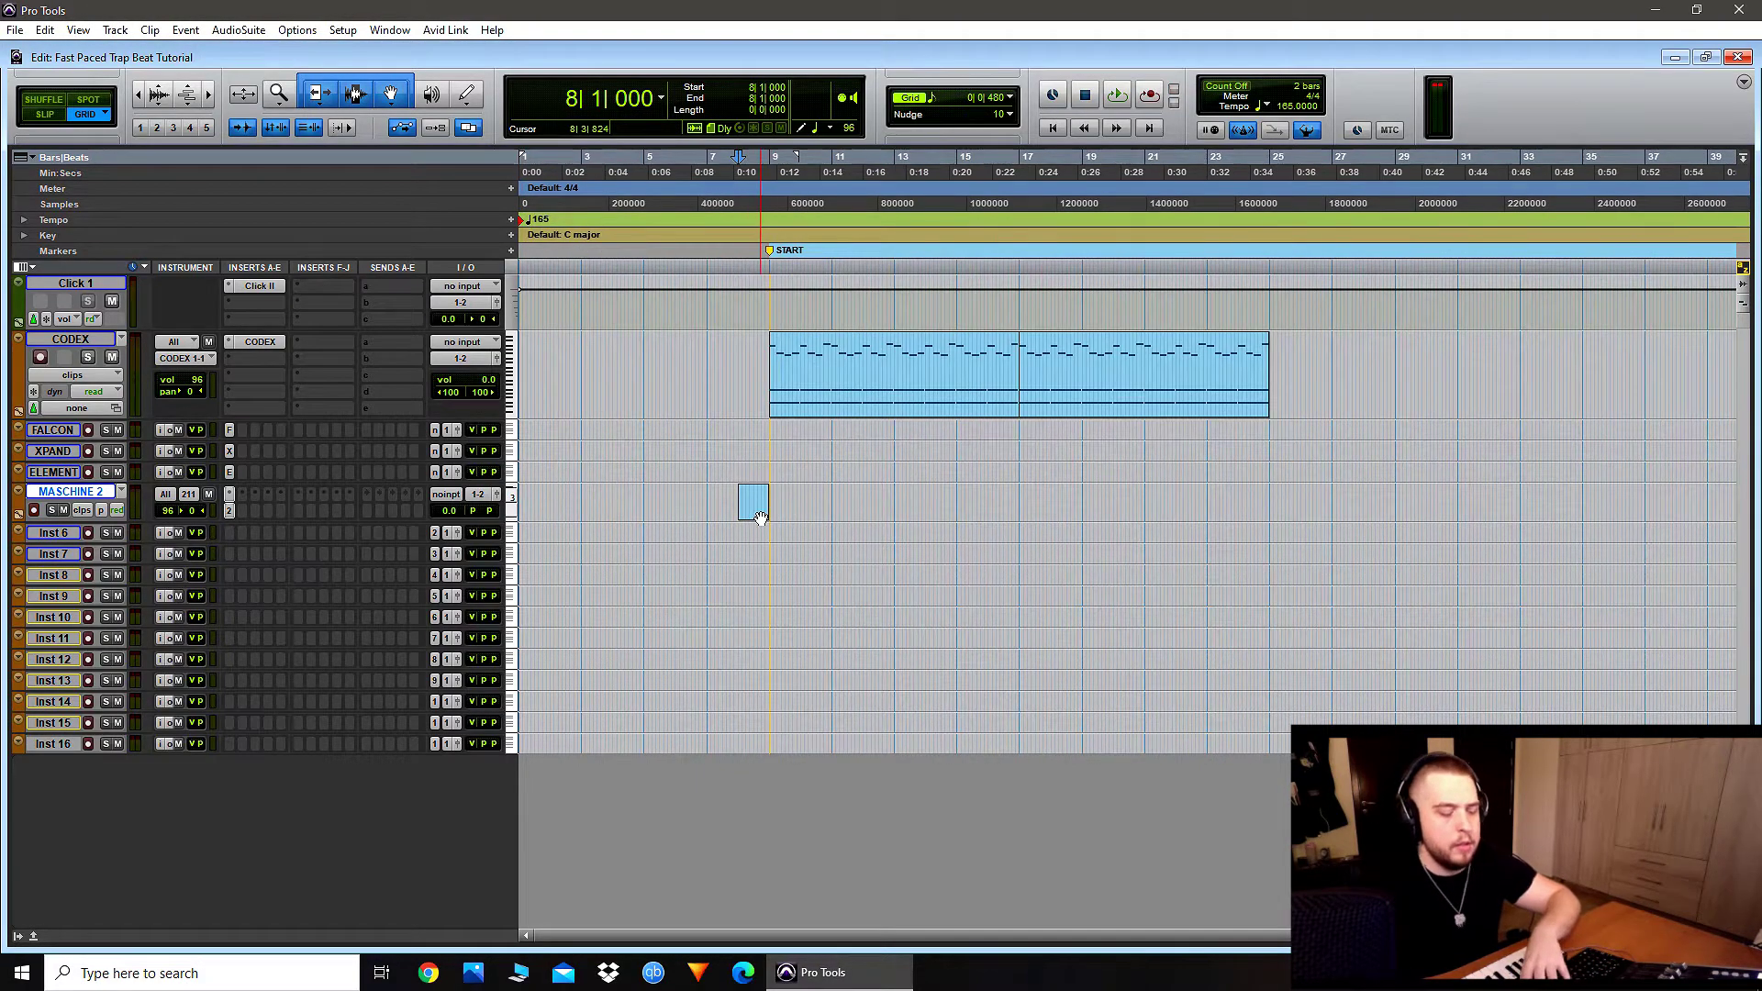
Step: Record an 808 pattern on the MASCHINE 2 track up to bar 17 over the CODEX melody
key(space)
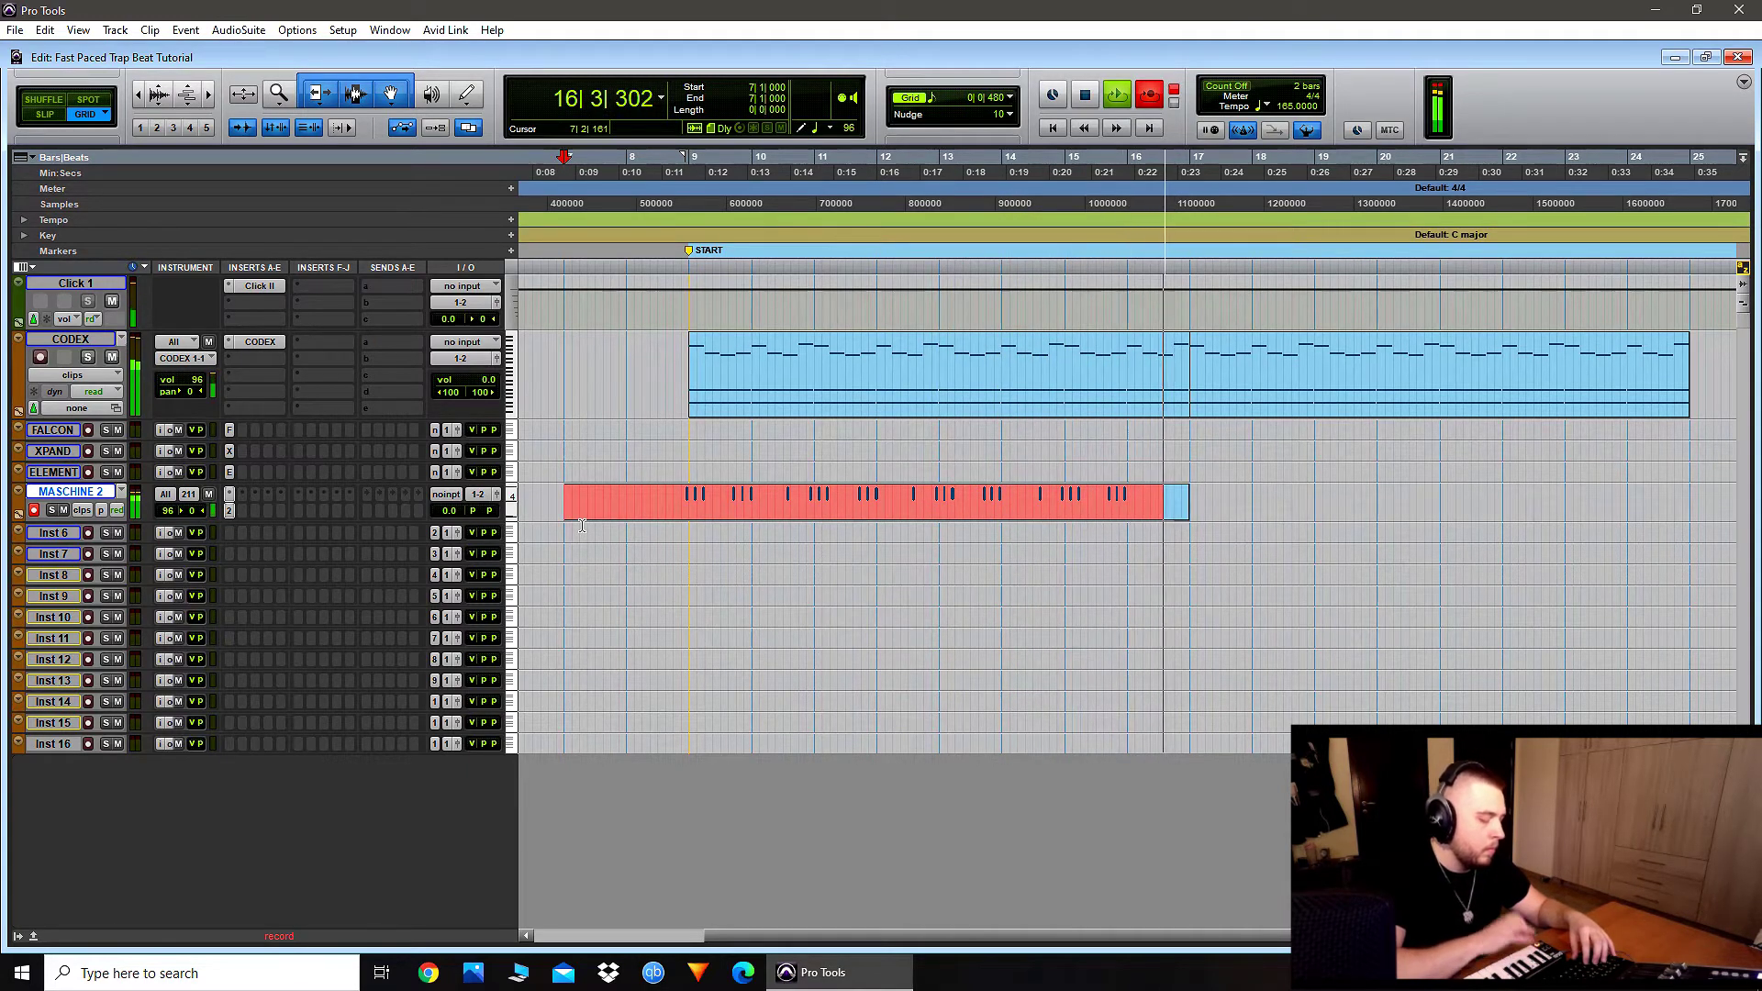
key(space)
Step: Quantize the recorded 808 notes with Event Operations and trim the clip to start at bar 9
click(700, 517)
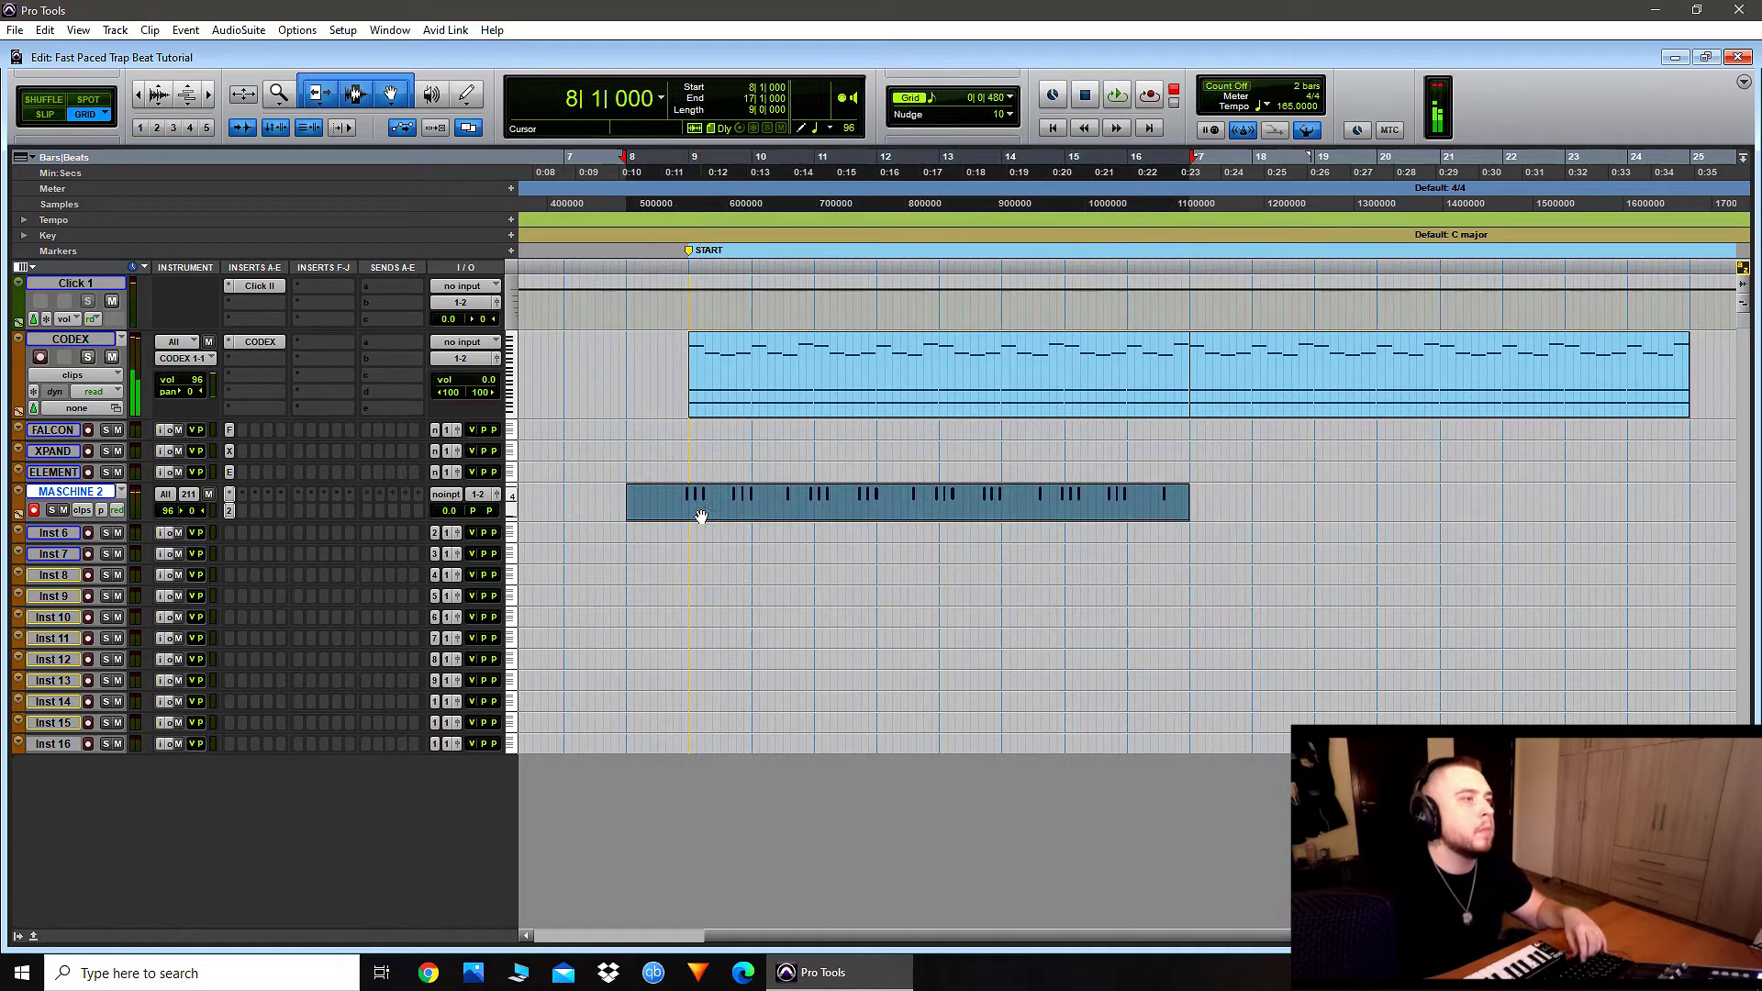
key(alt+0)
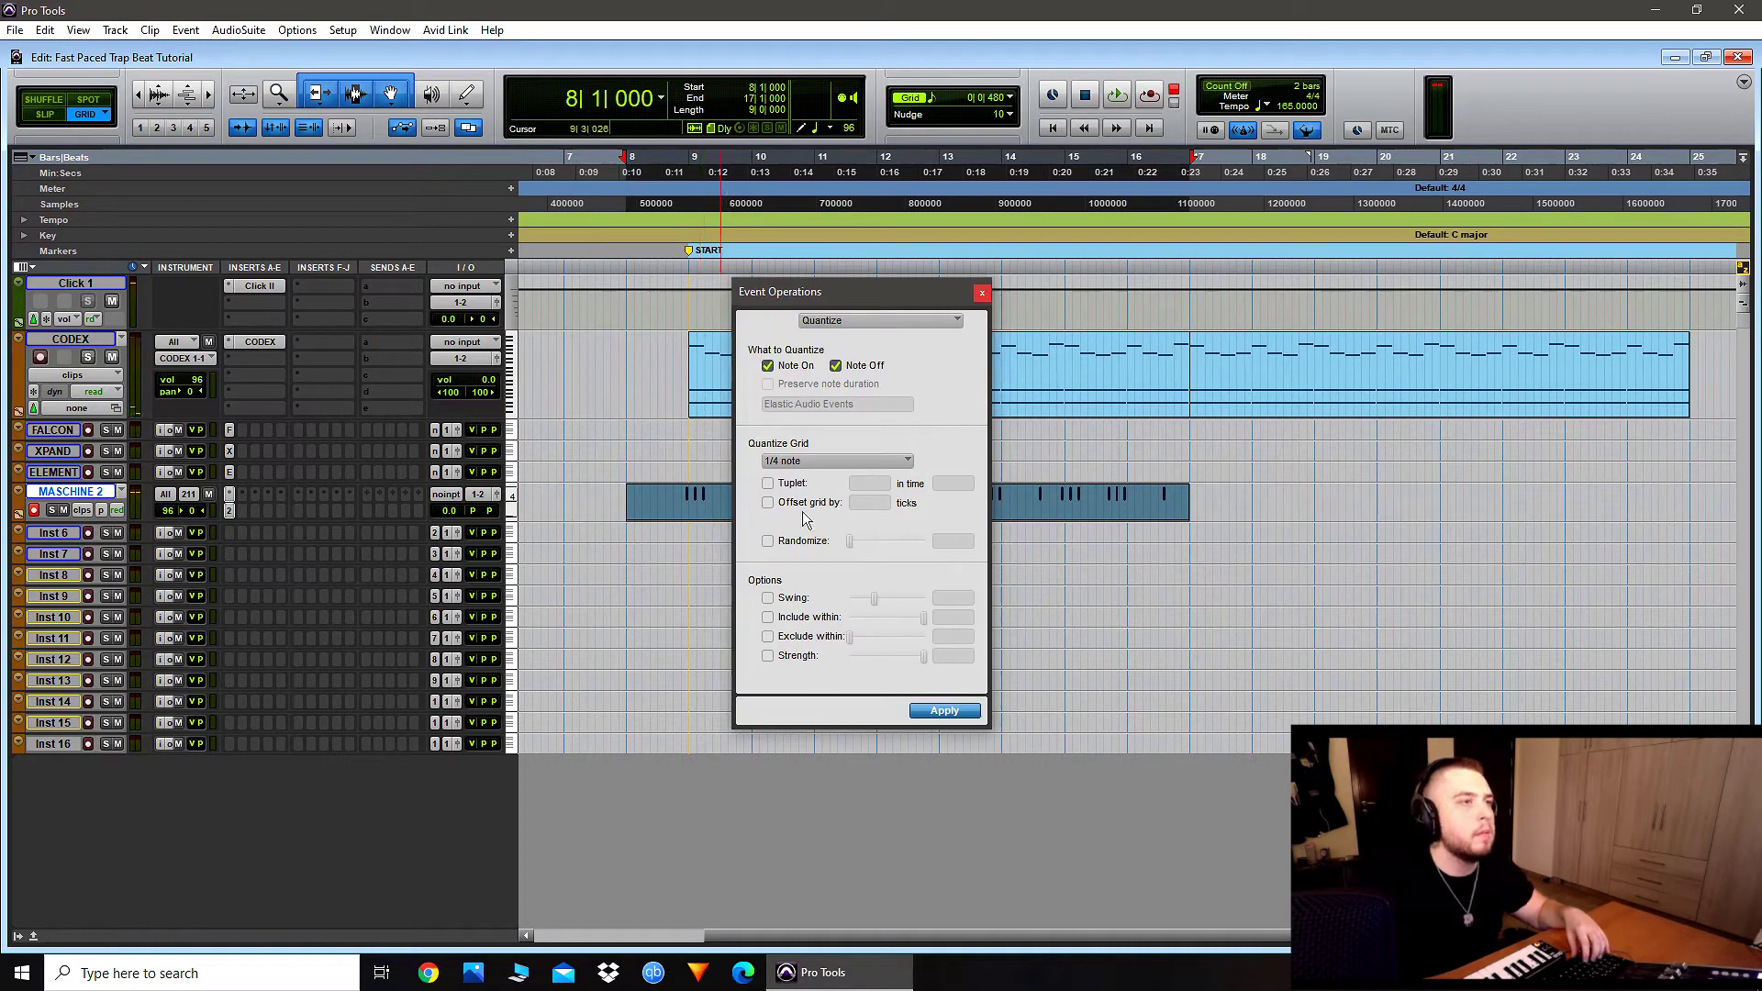
click(826, 463)
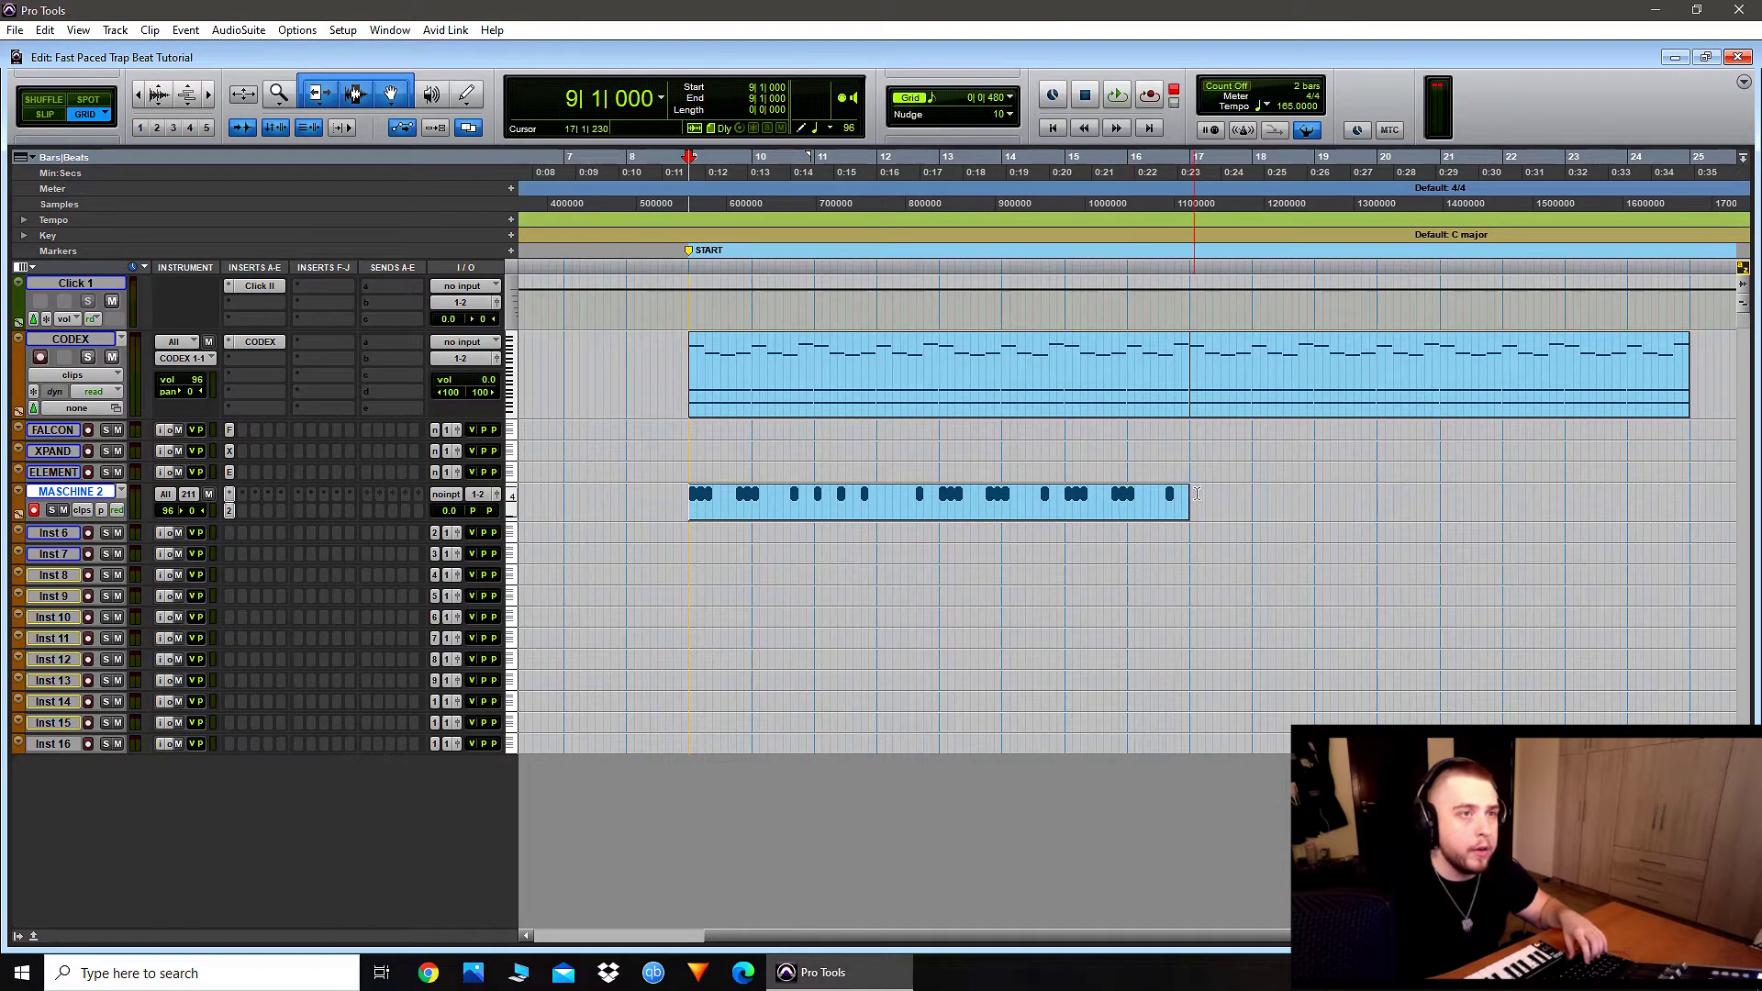
key(r)
key(t)
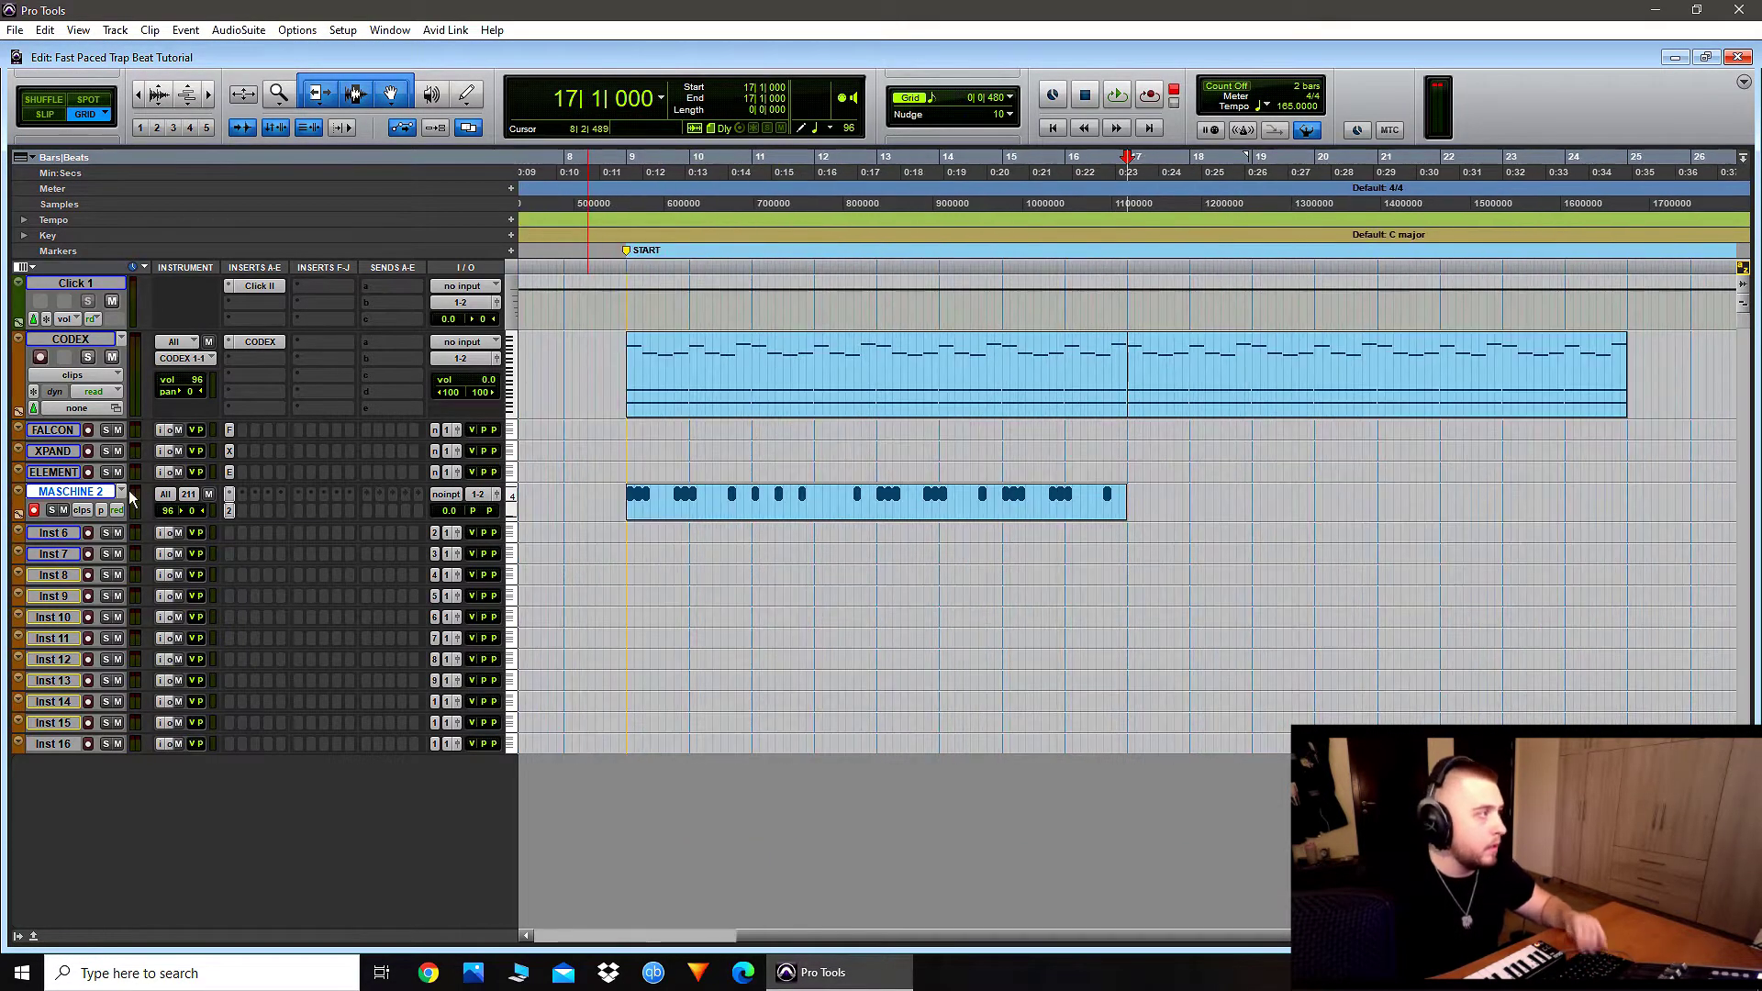
Step: Browse Maschine 2's files to the Cosmic_DrumKit_Vol.1_Snares folder and audition its snares
click(229, 510)
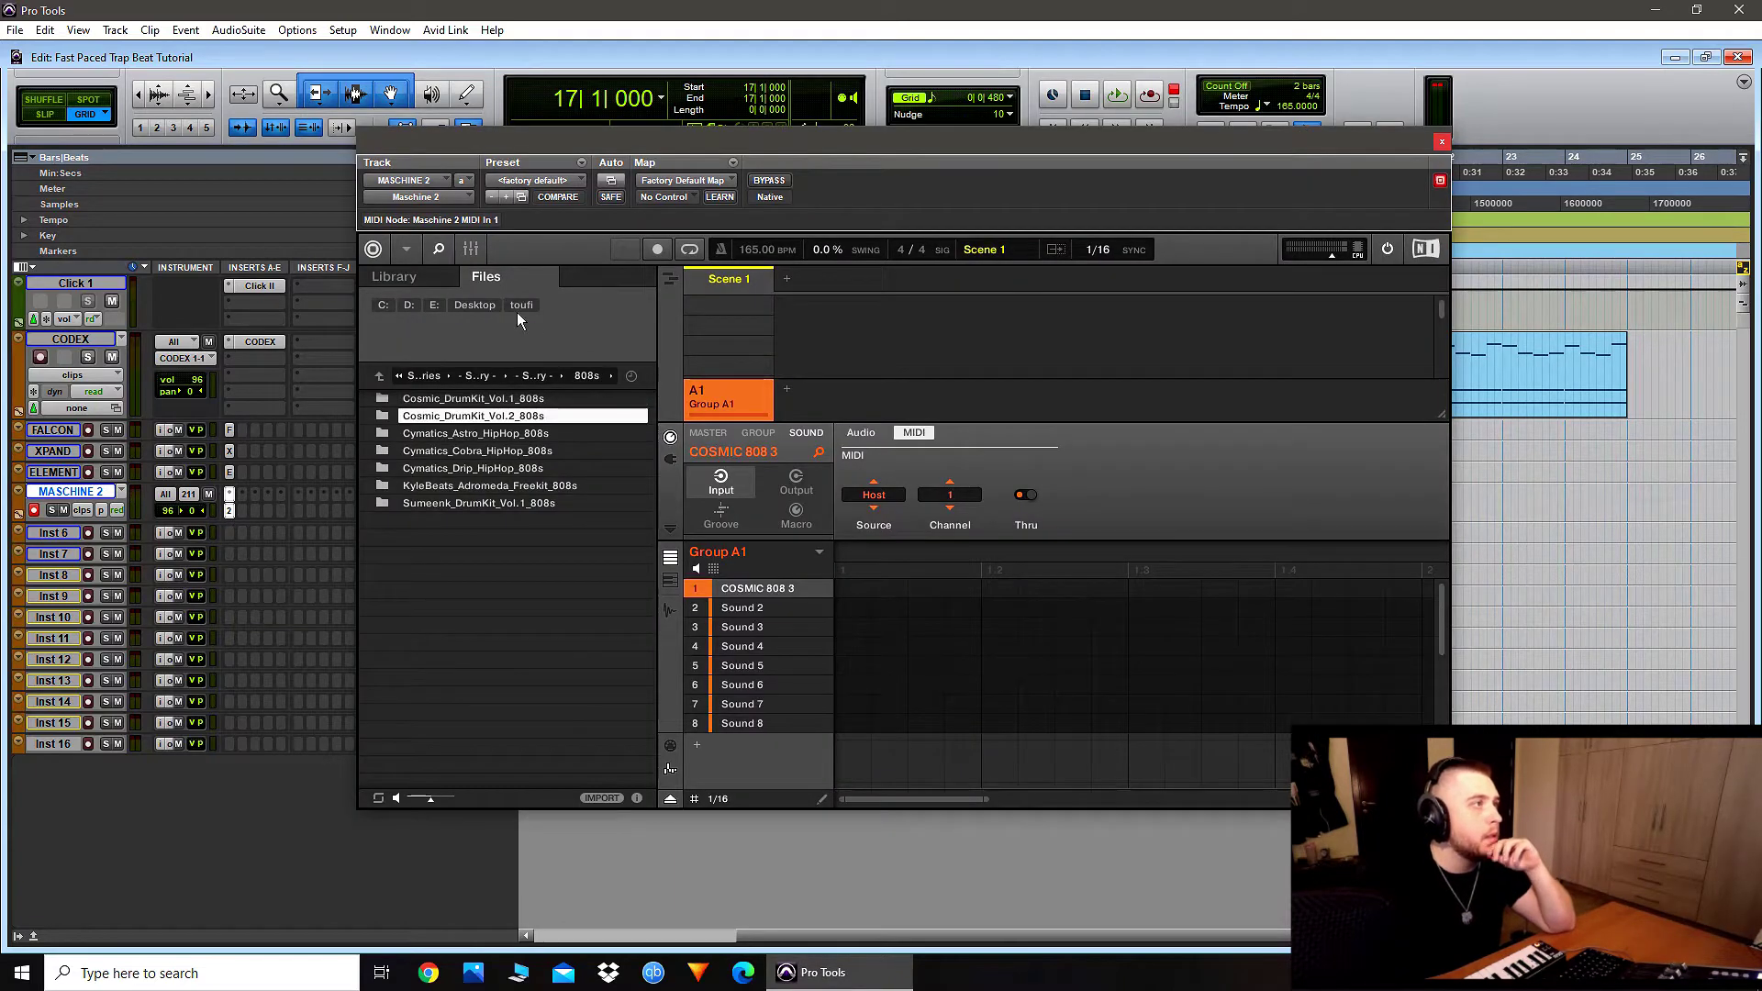
click(424, 280)
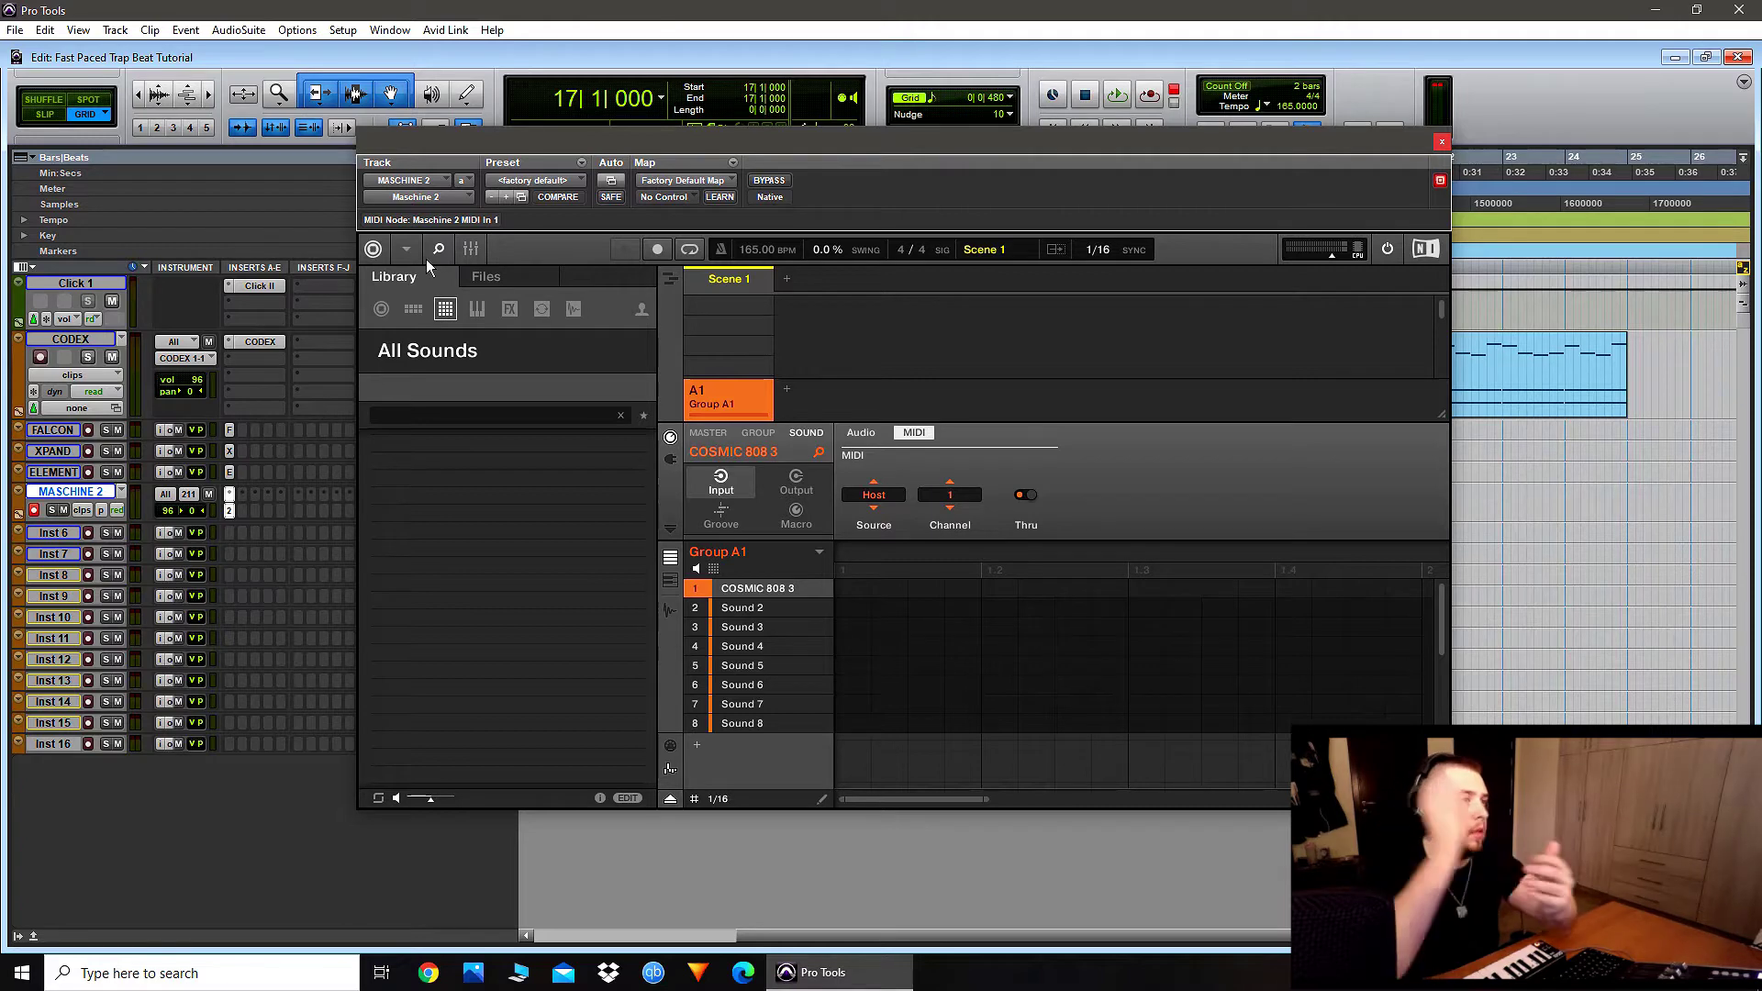
click(485, 276)
key(Down)
key(Down)
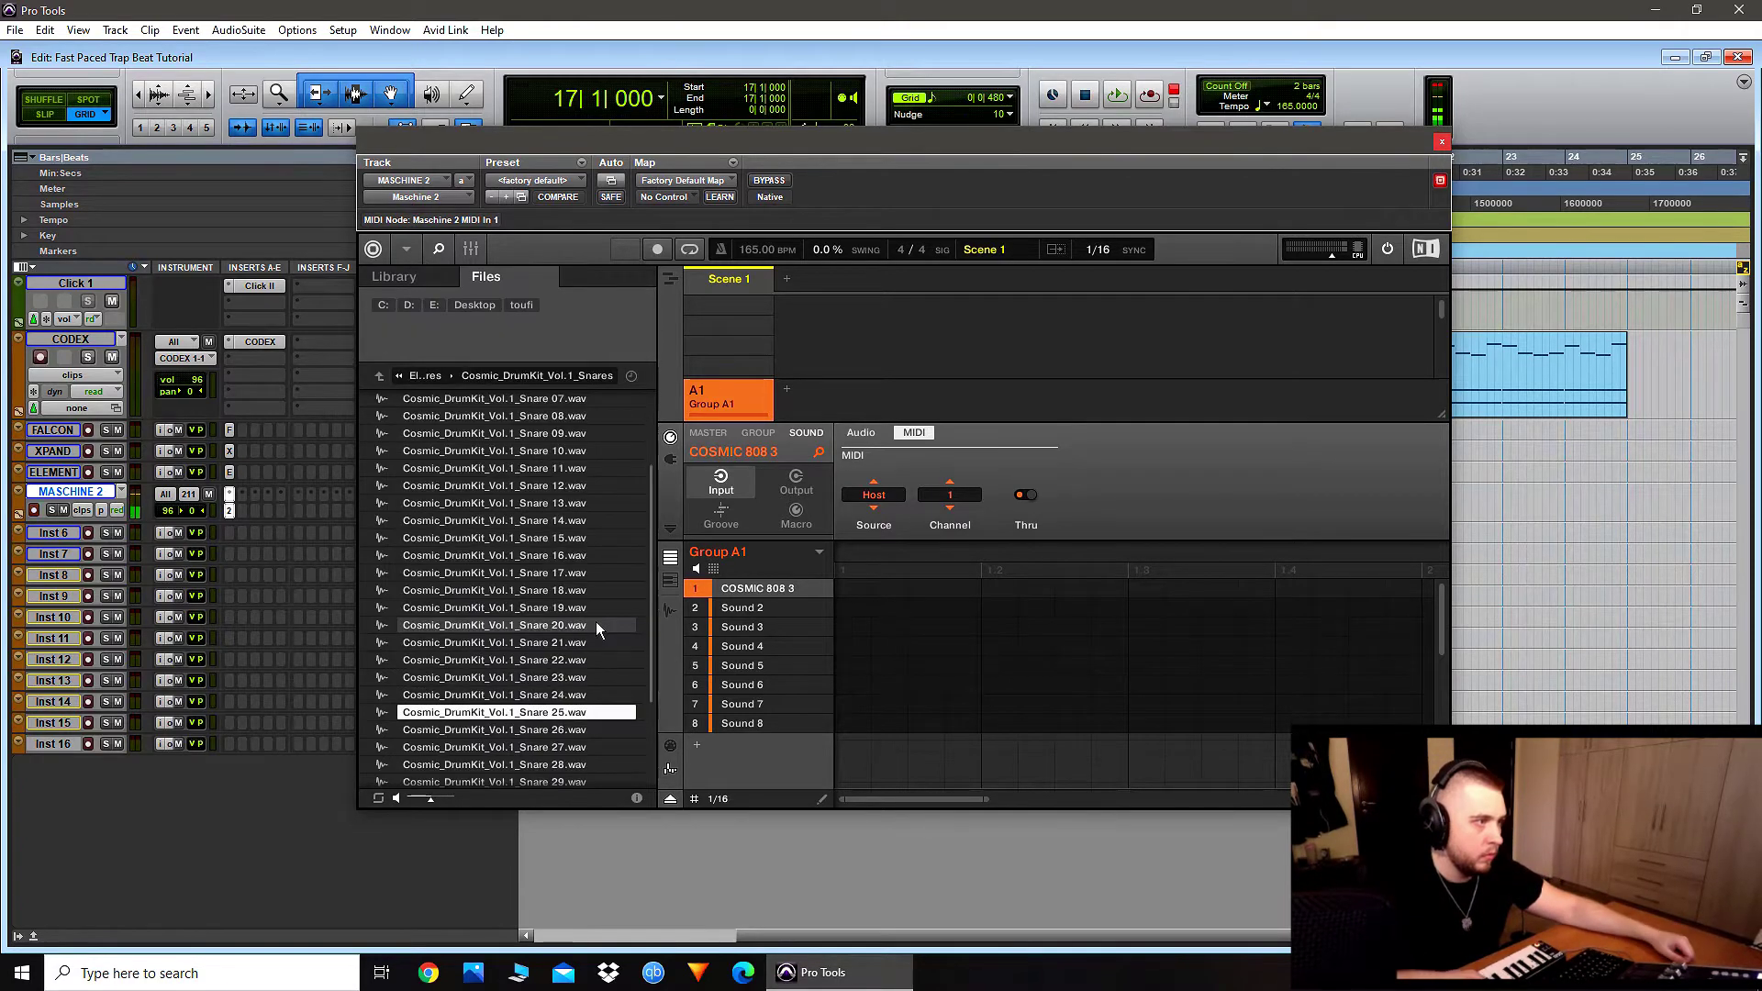
Step: Compare the snares following Snare 25 and load Cosmic_DrumKit_Vol.1_Snare 27.wav into Sound 2 of Group A1
key(Down)
key(Up)
key(Down)
key(Down)
key(Up)
drag(496, 747, 758, 613)
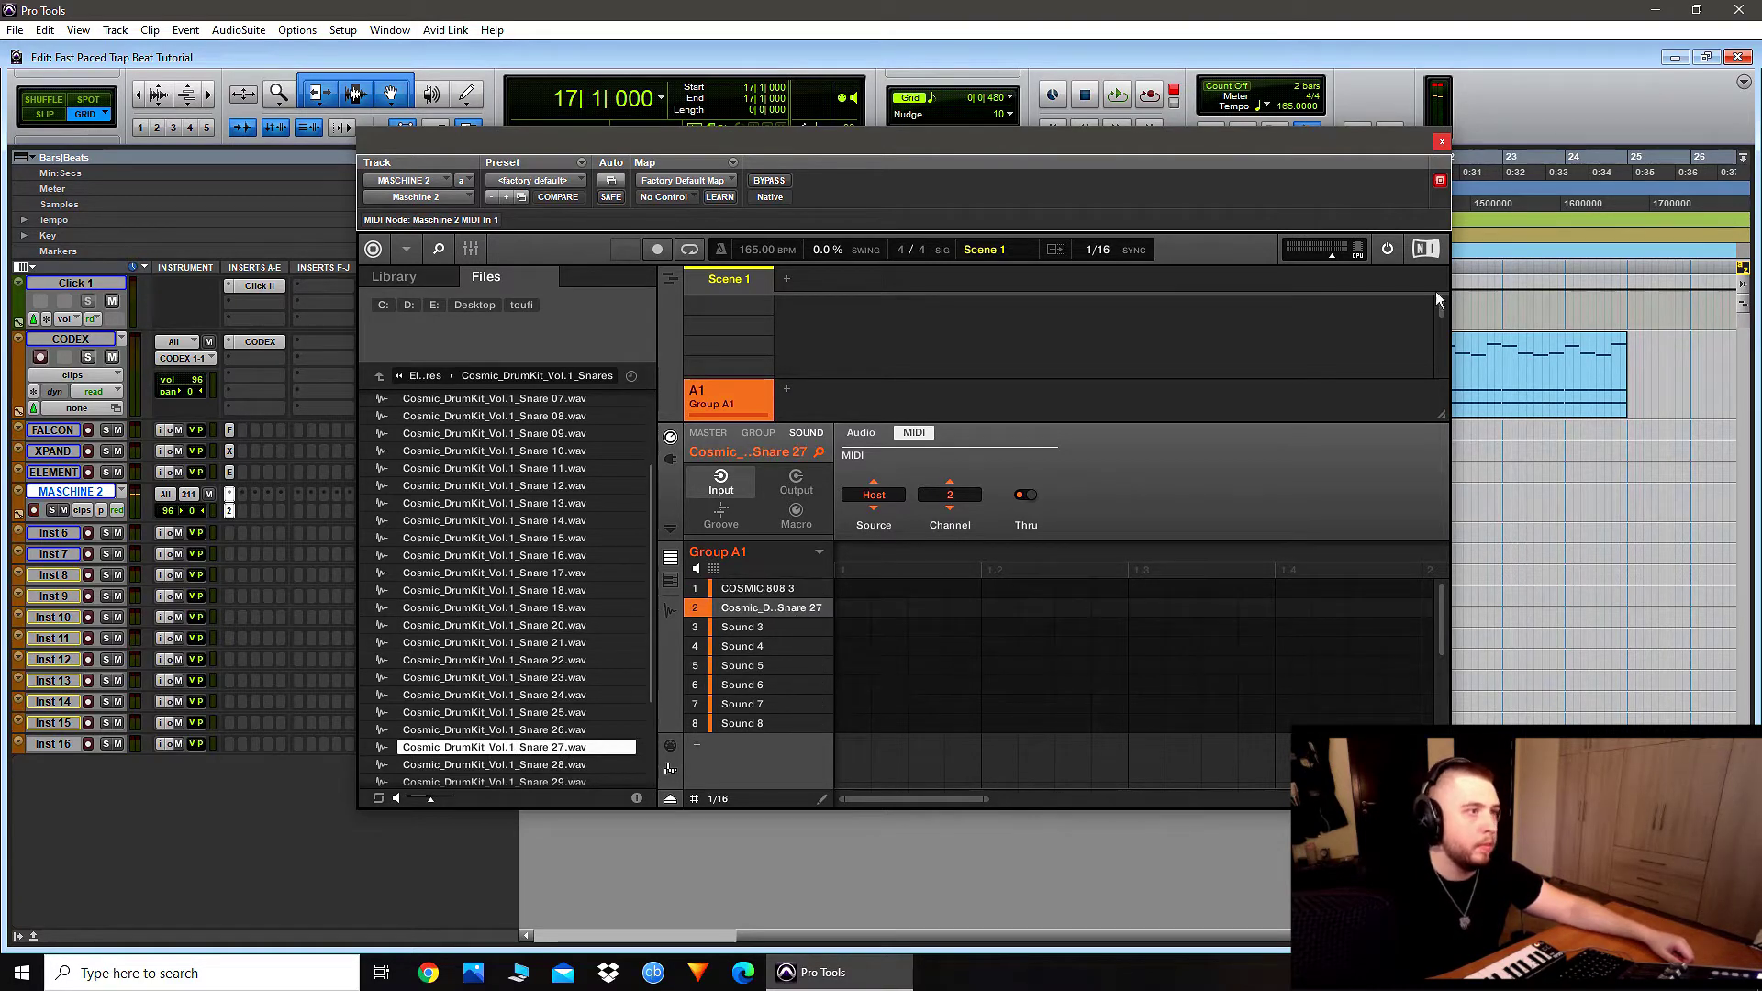
click(1441, 143)
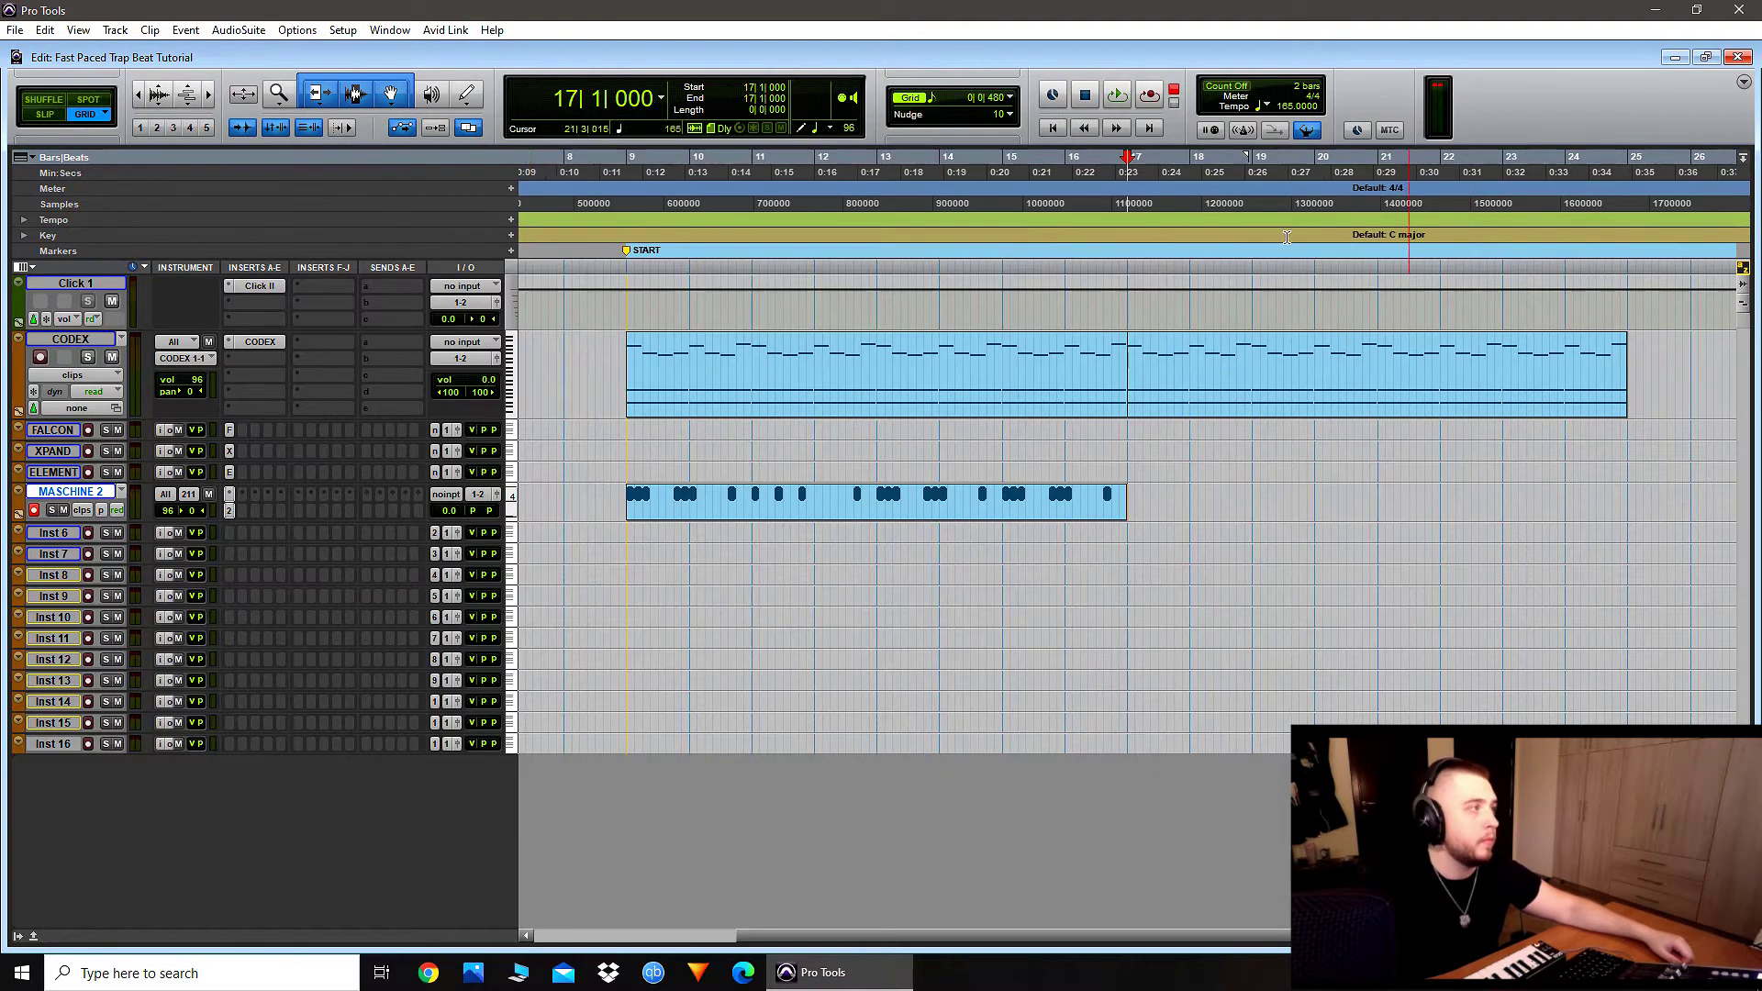
Step: Rename the Inst 6 track as SNARE and record a snare pattern on it for bars 9 to 17
double_click(60, 534)
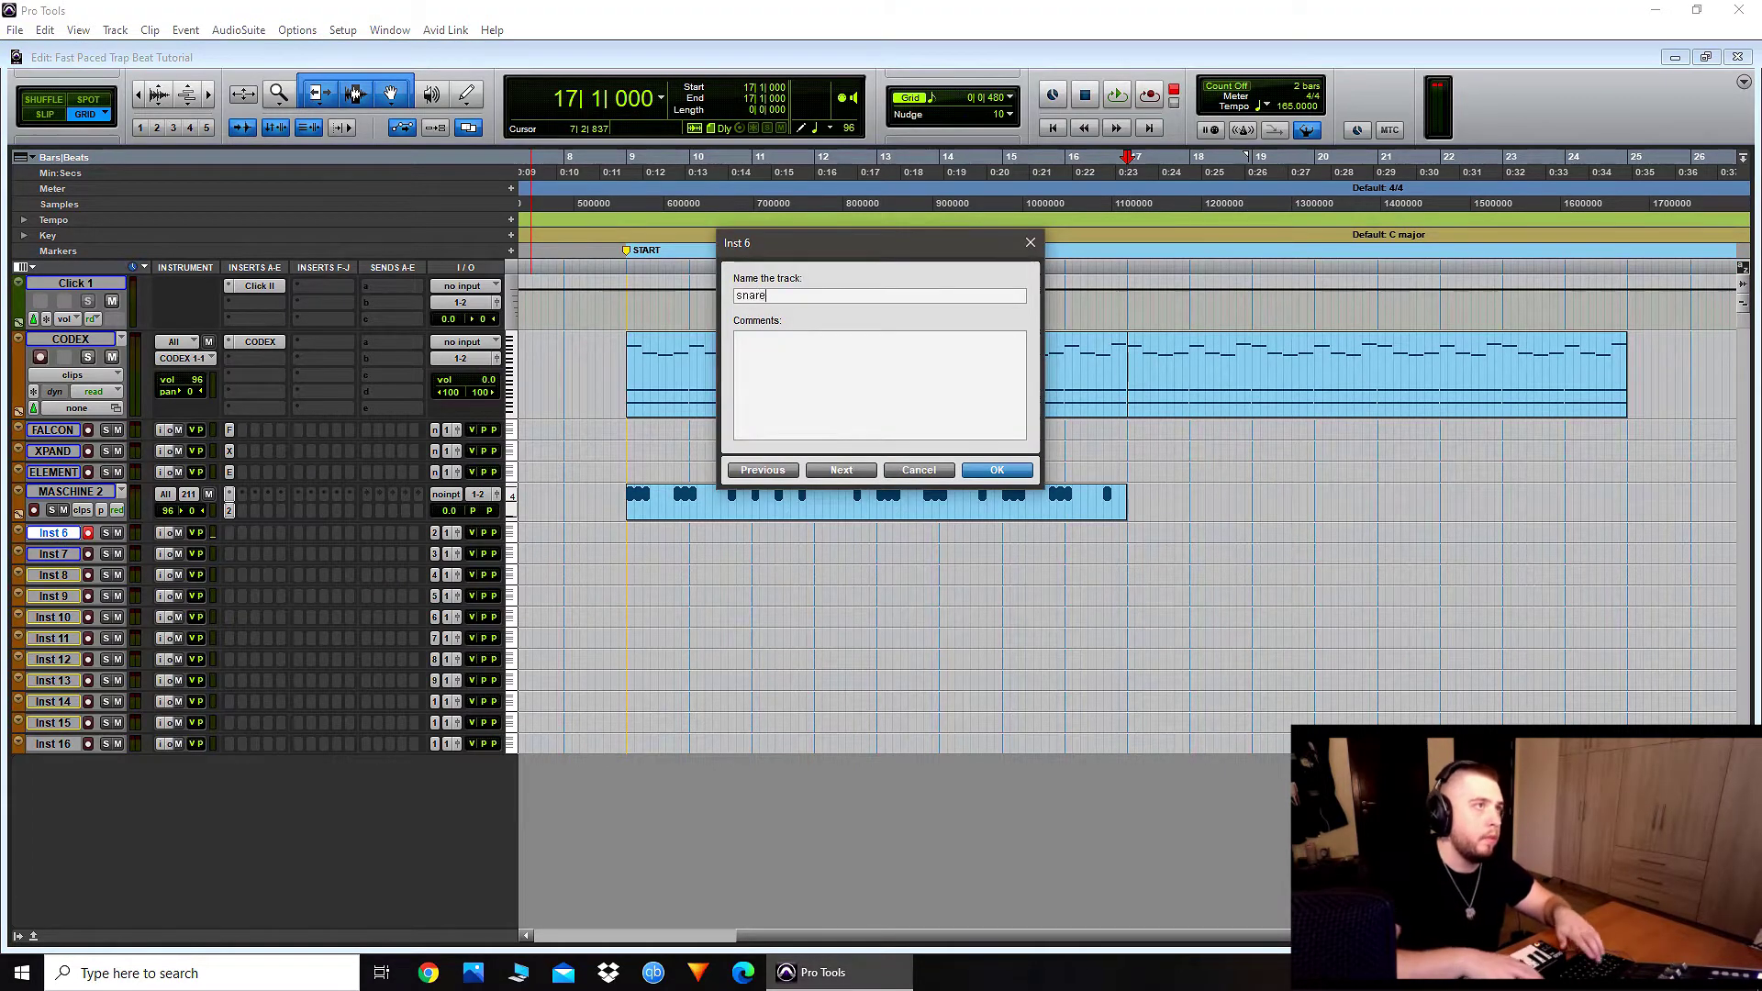
key(Return)
double_click(55, 536)
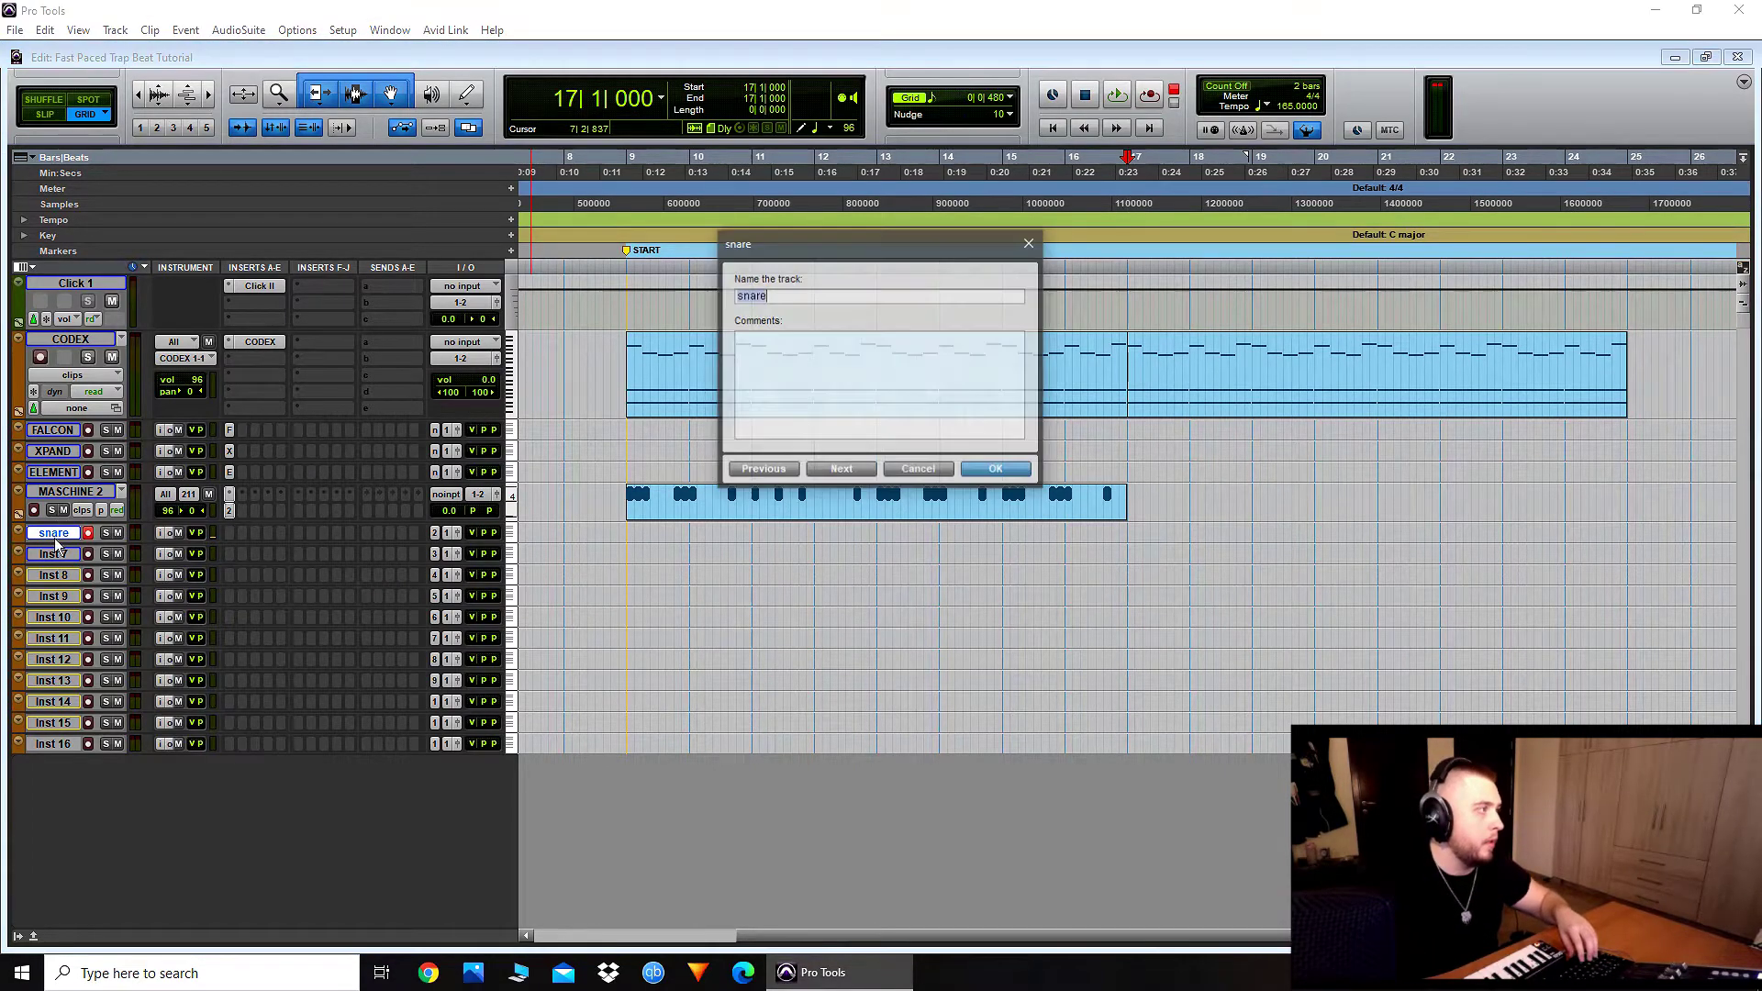
text(SNARE)
key(Return)
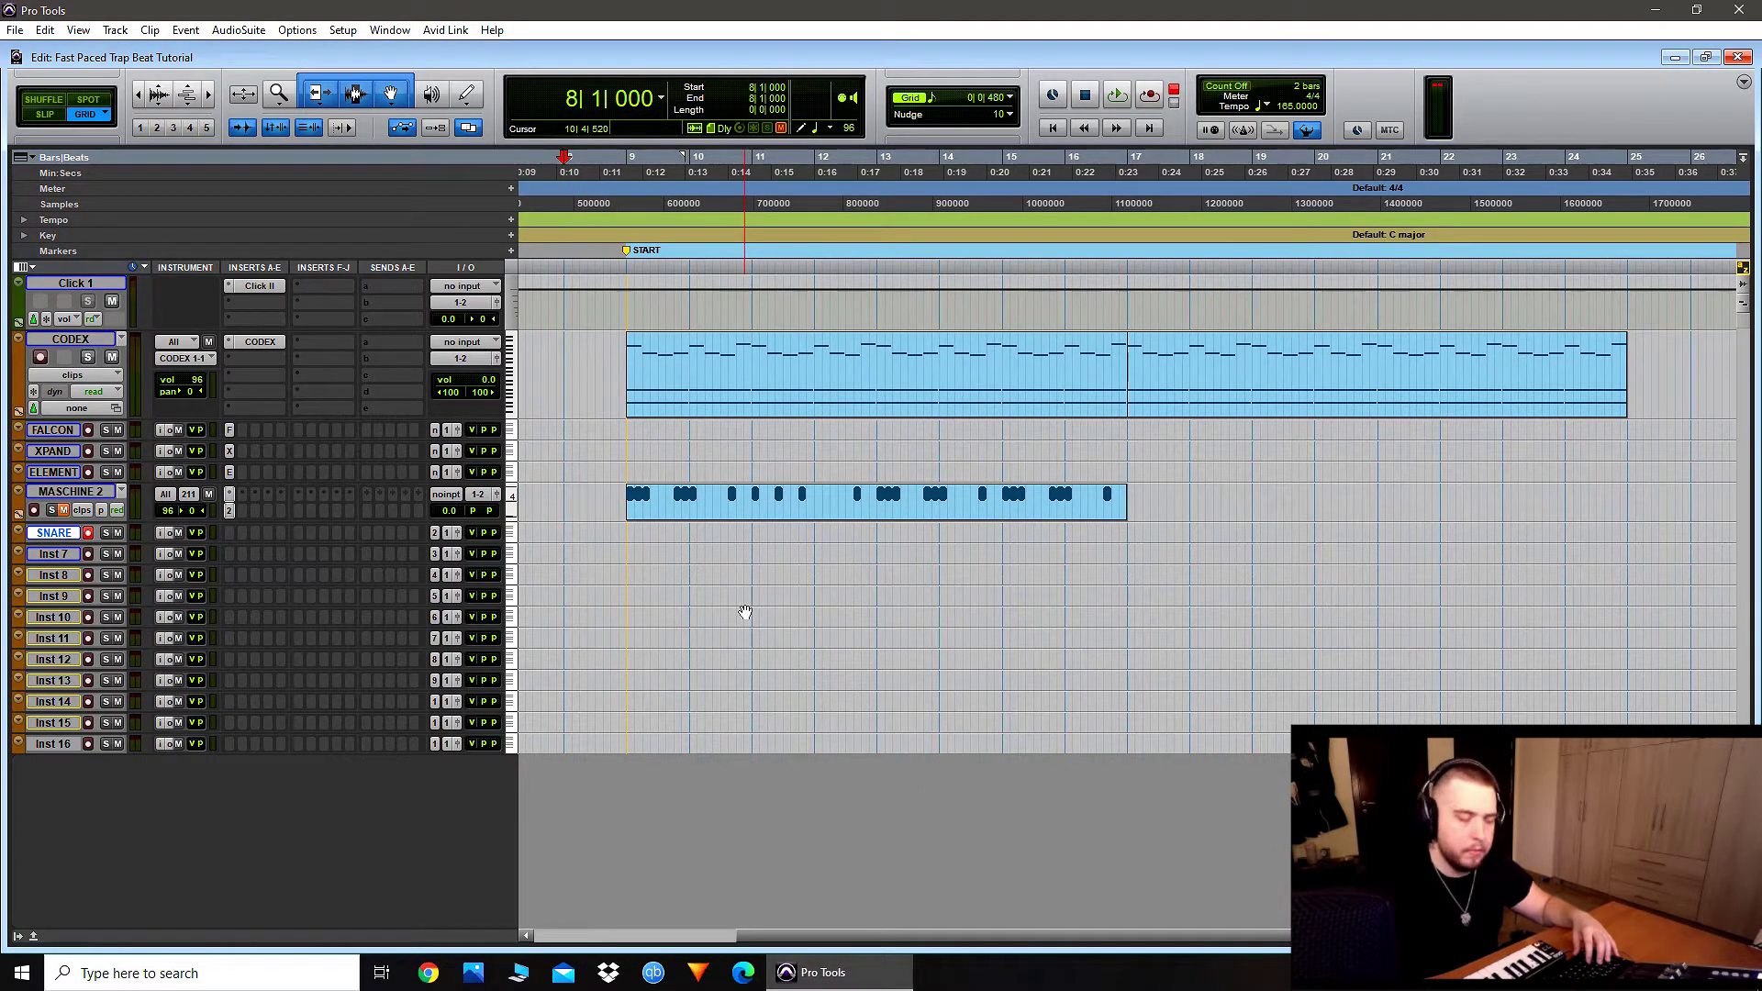
key(ctrl+space)
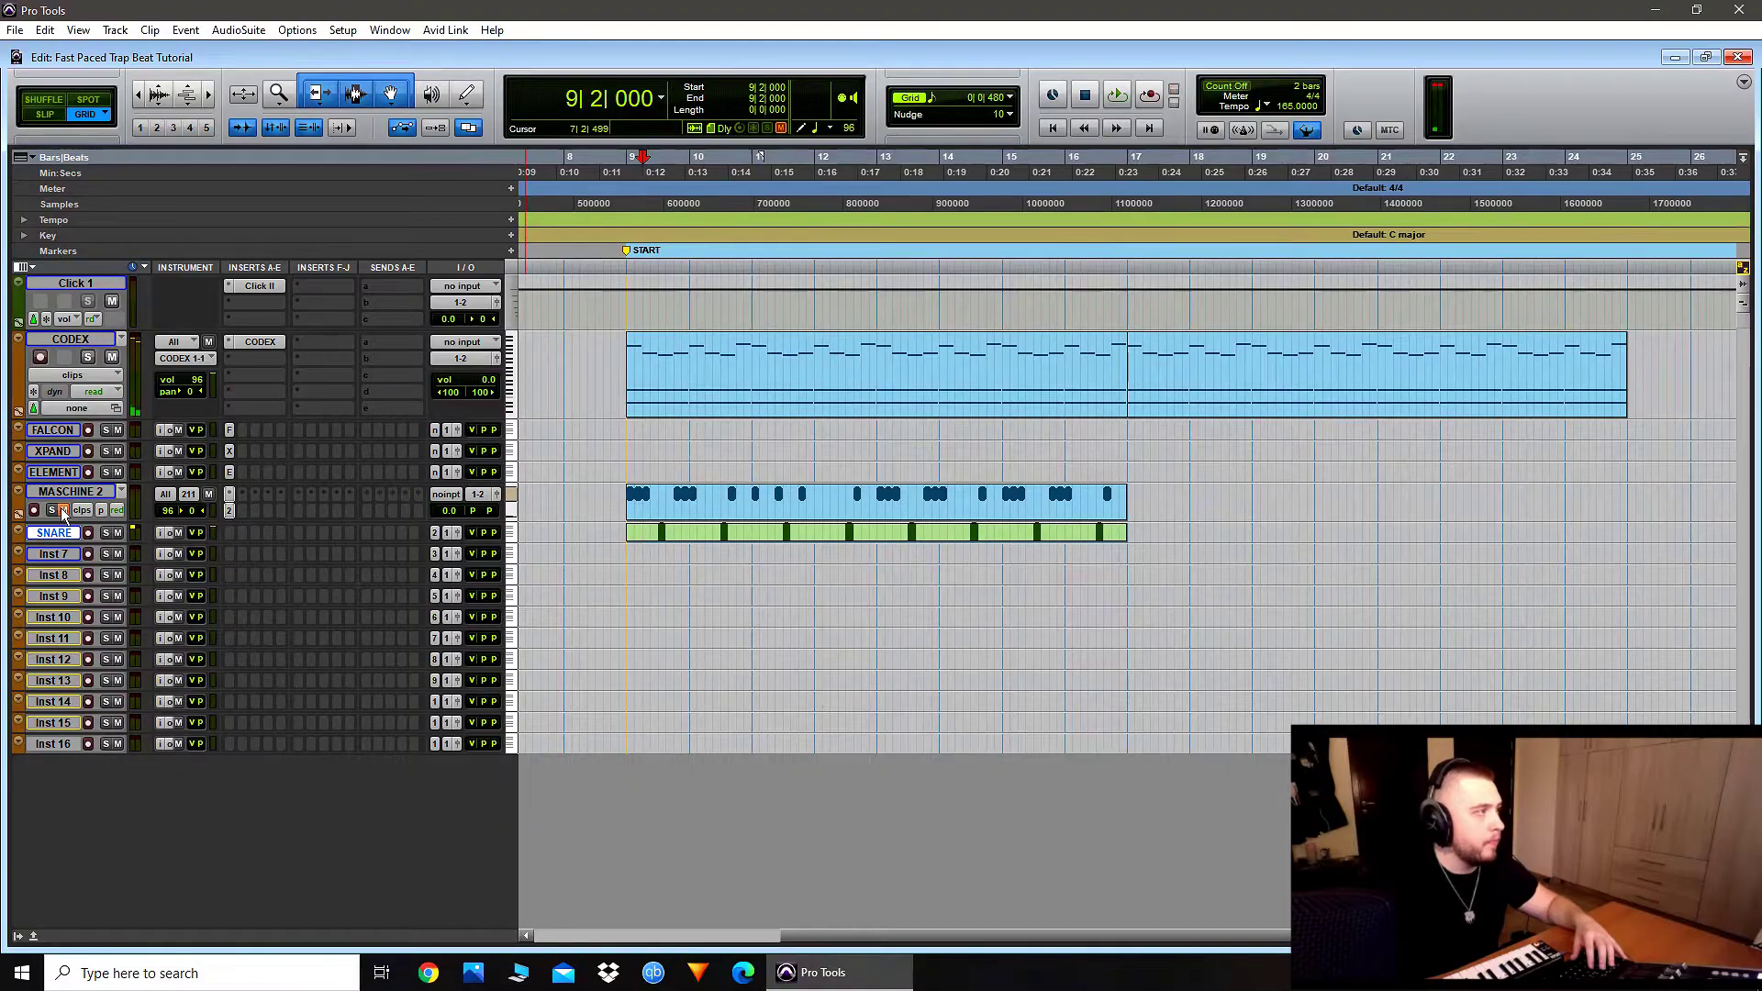
Step: Delete the 808 clip on the MASCHINE 2 track and record a new 808 pattern starting from bar 8
click(782, 519)
key(t)
key(Delete)
click(1000, 519)
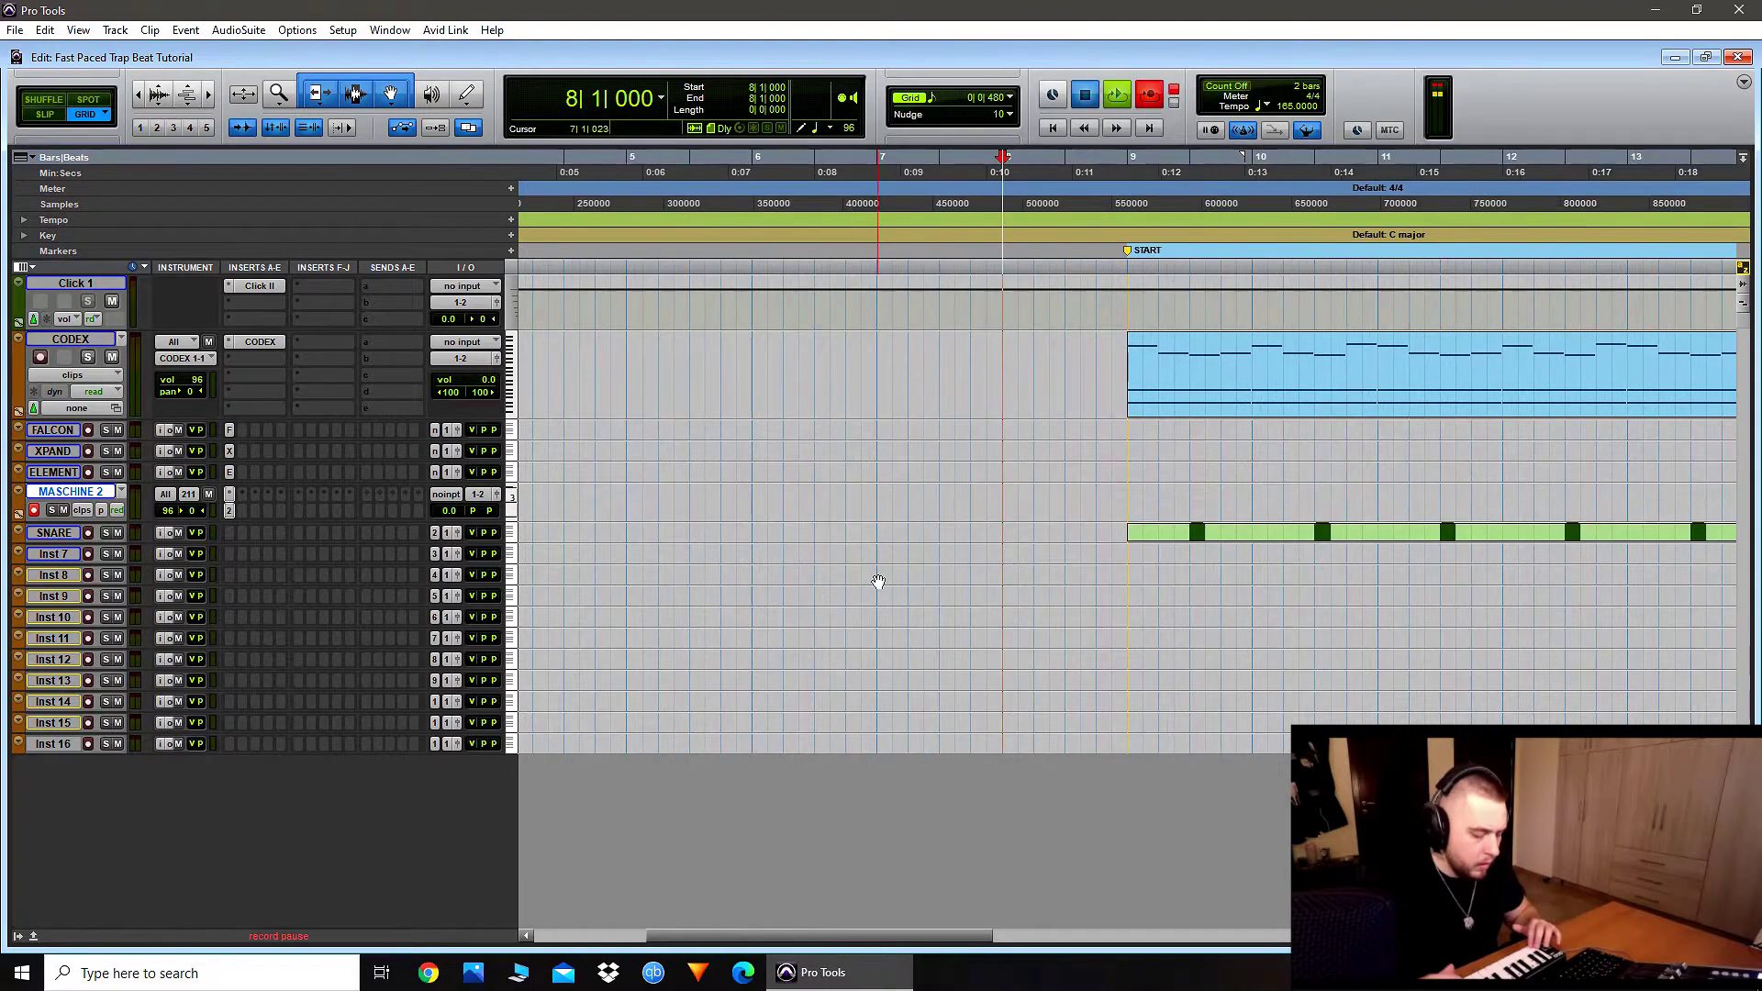
key(F12)
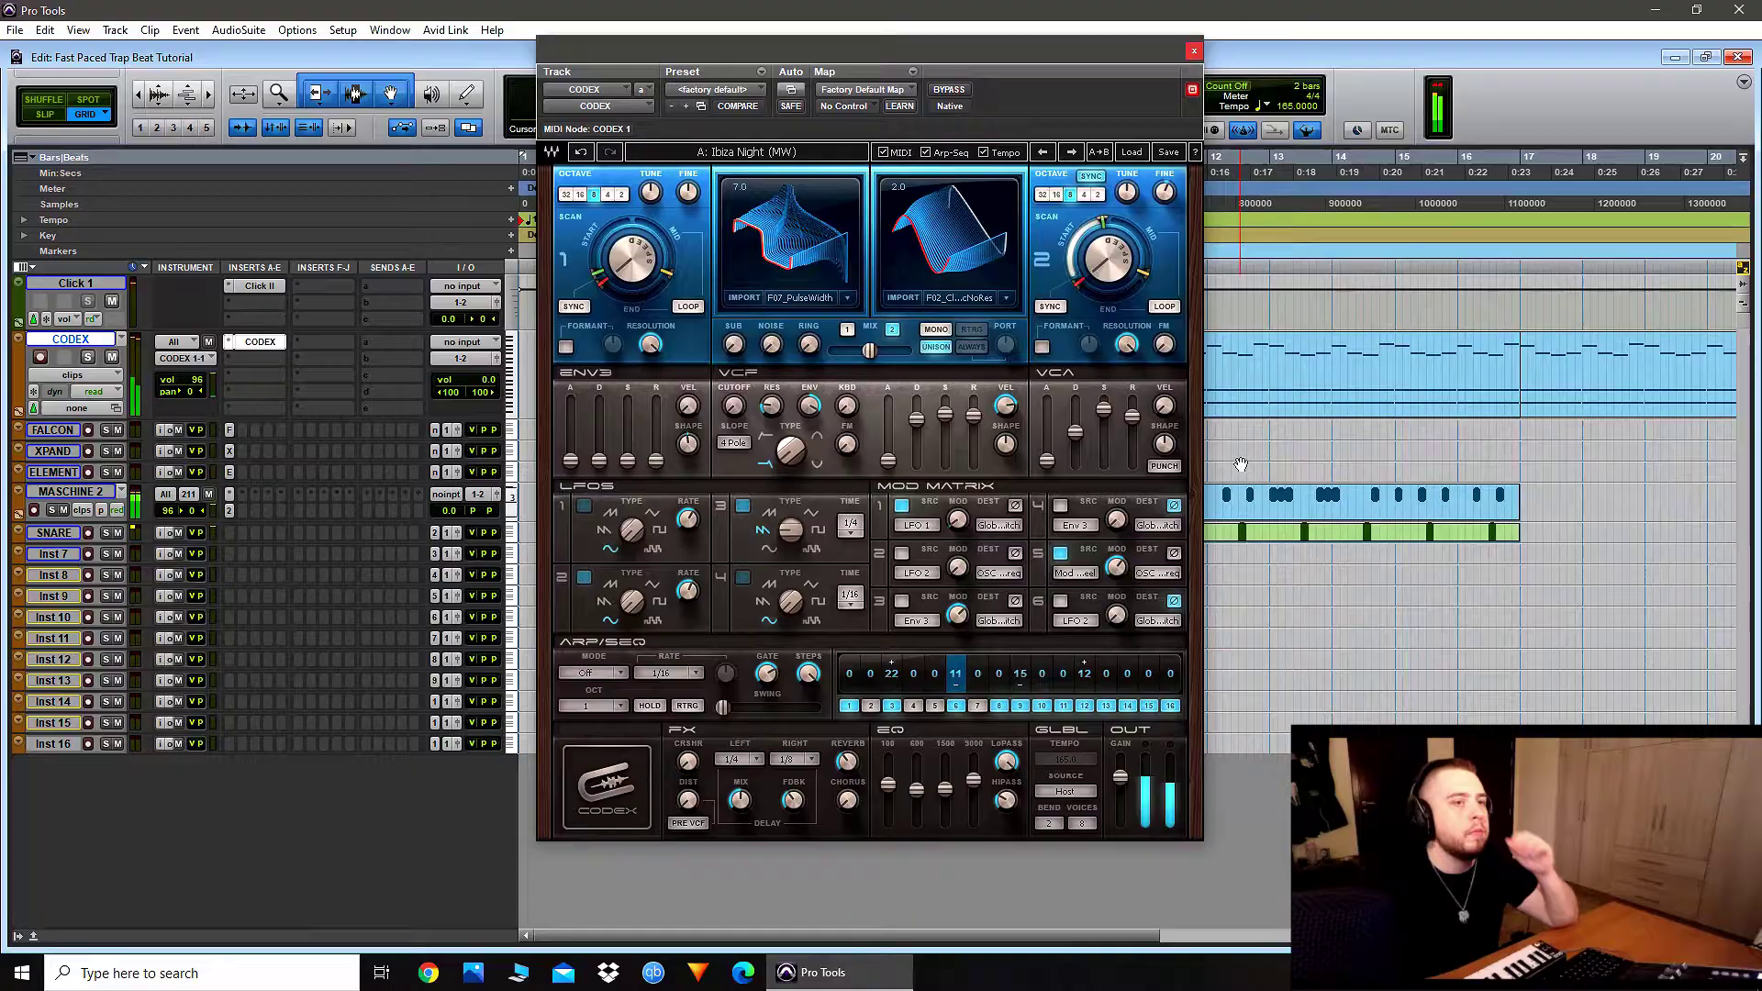
Step: Lower CODEX's output gain to about 57 during playback and mute the SNARE track
drag(1121, 787, 1121, 790)
key(space)
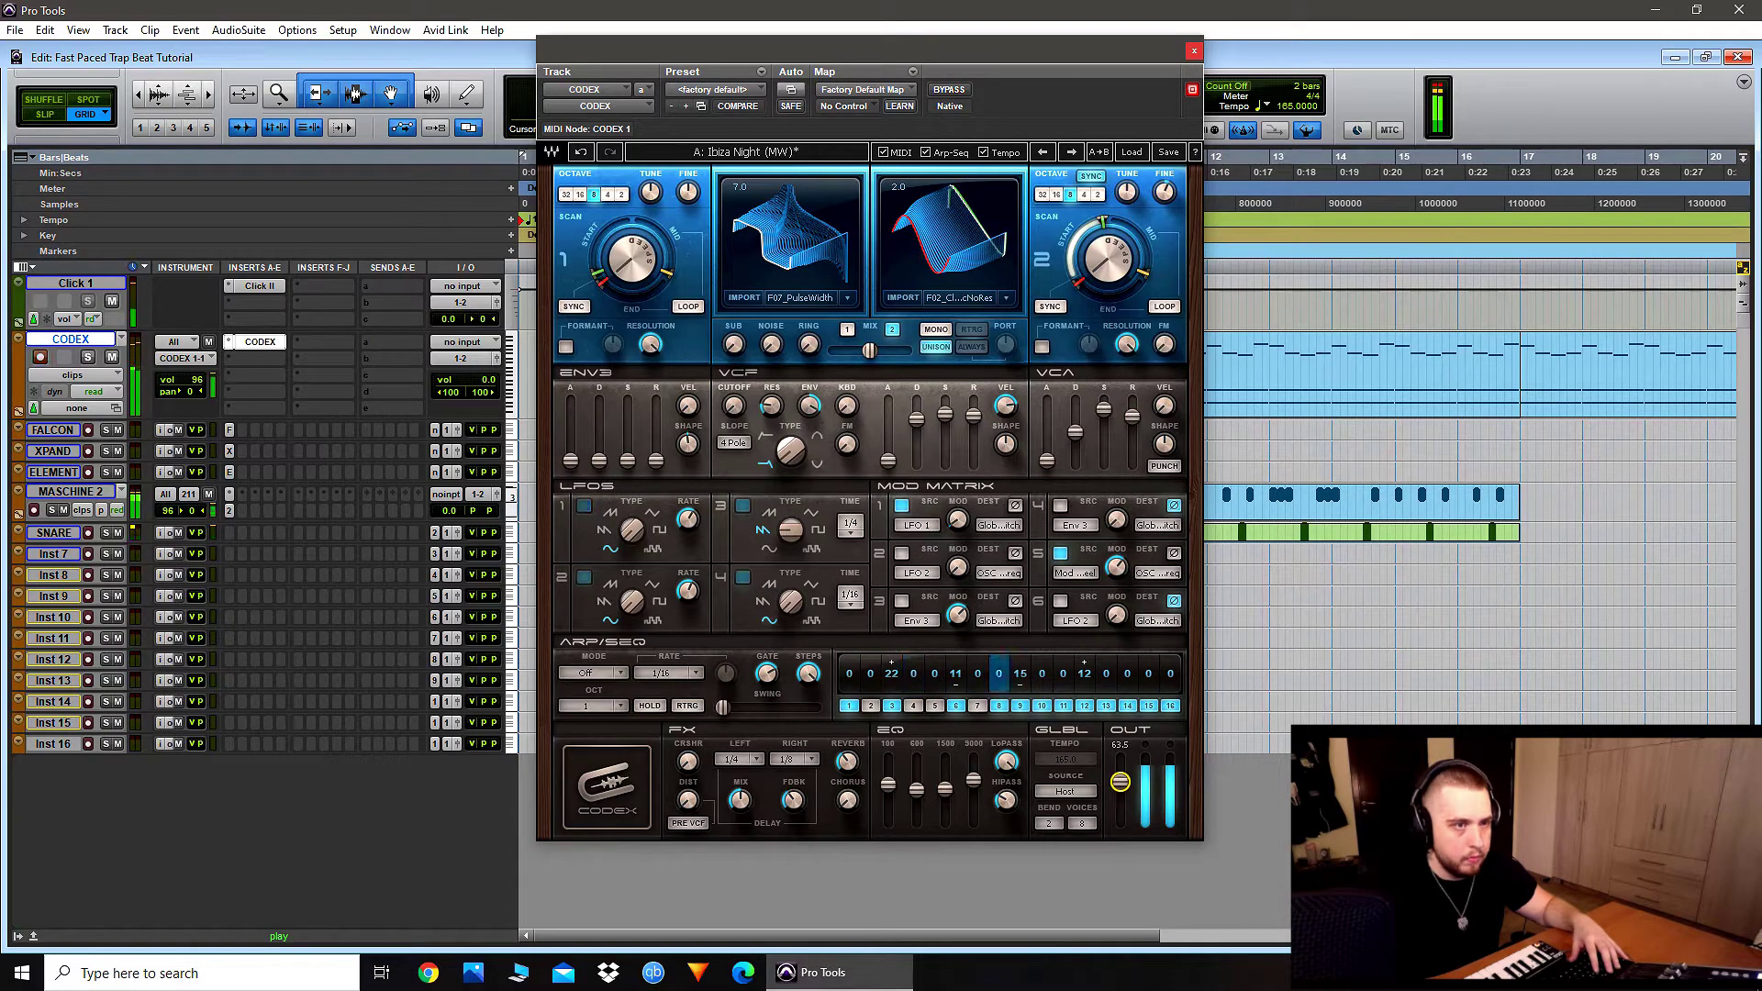
drag(1120, 781, 1121, 784)
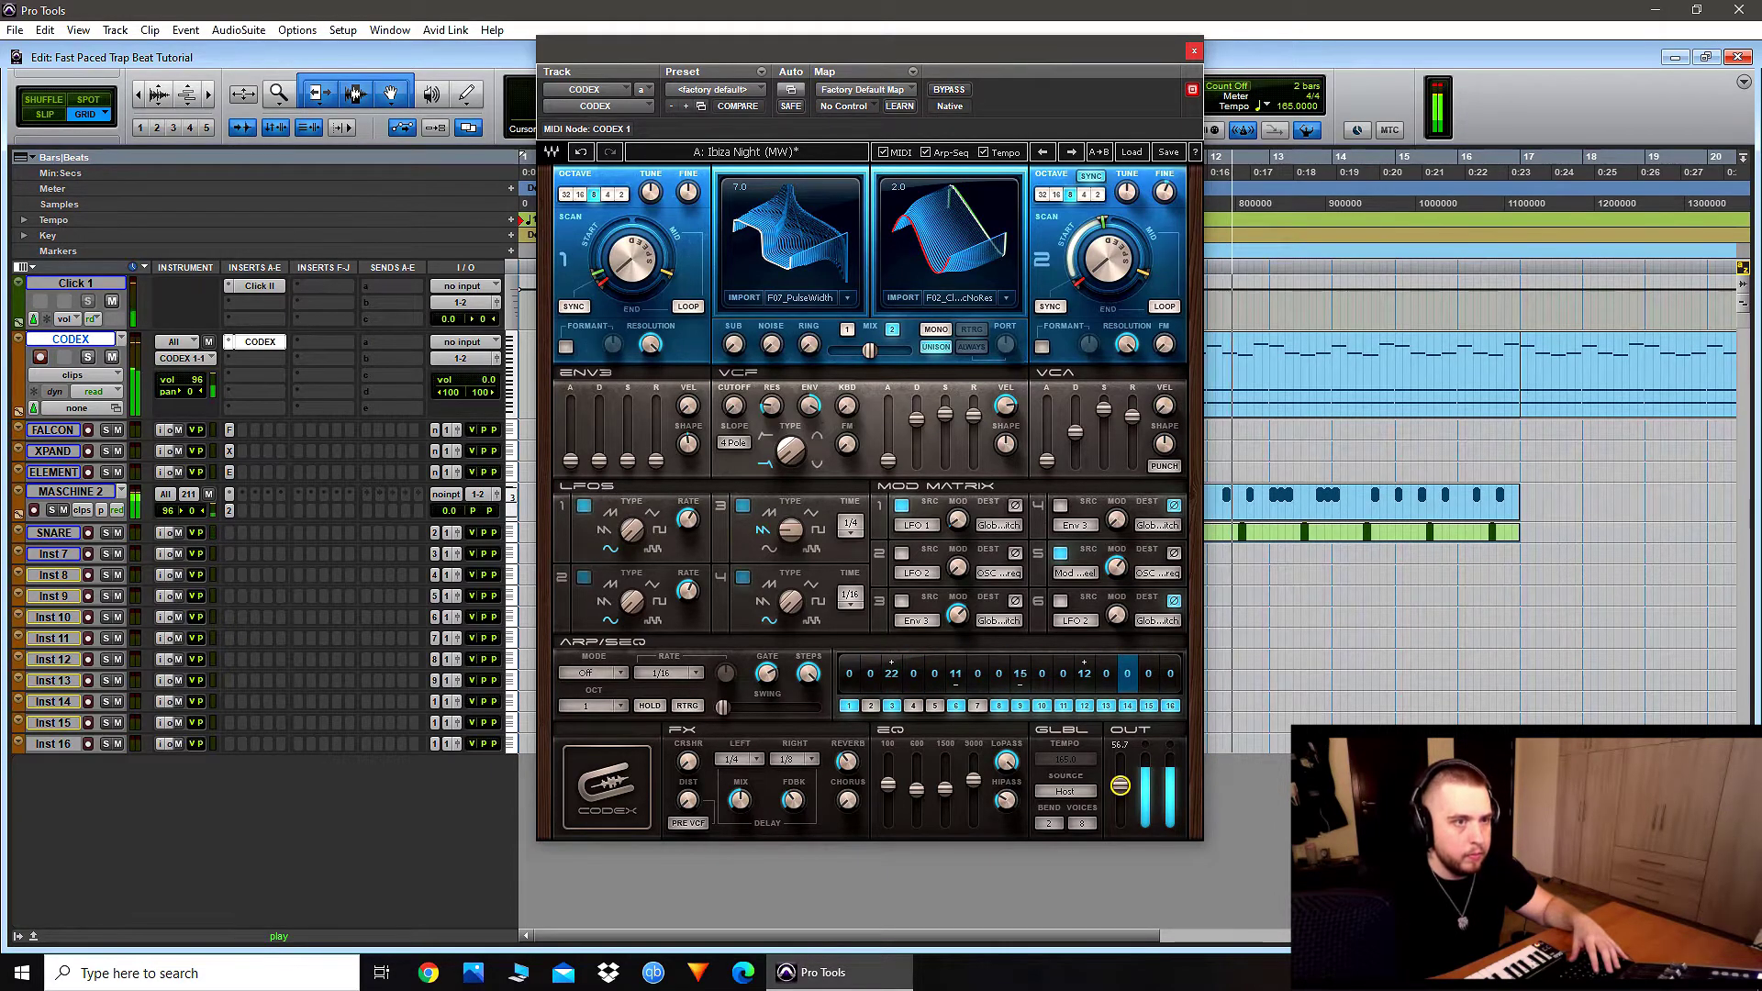
click(118, 532)
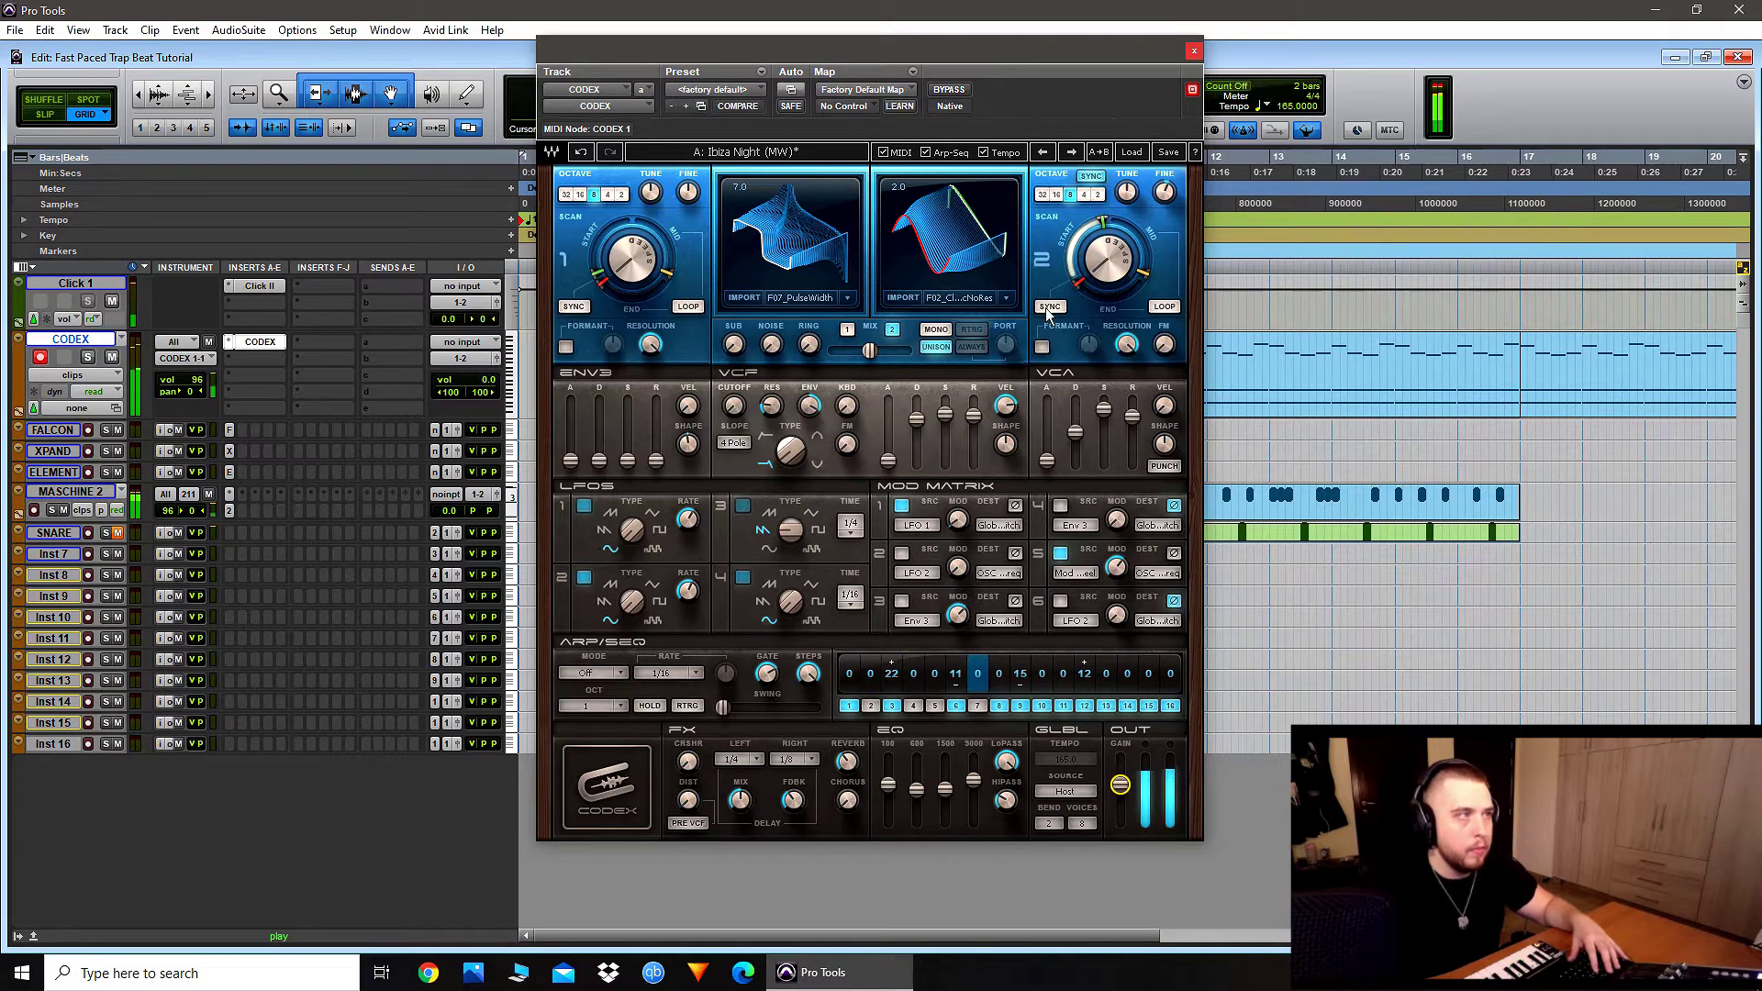
click(1194, 51)
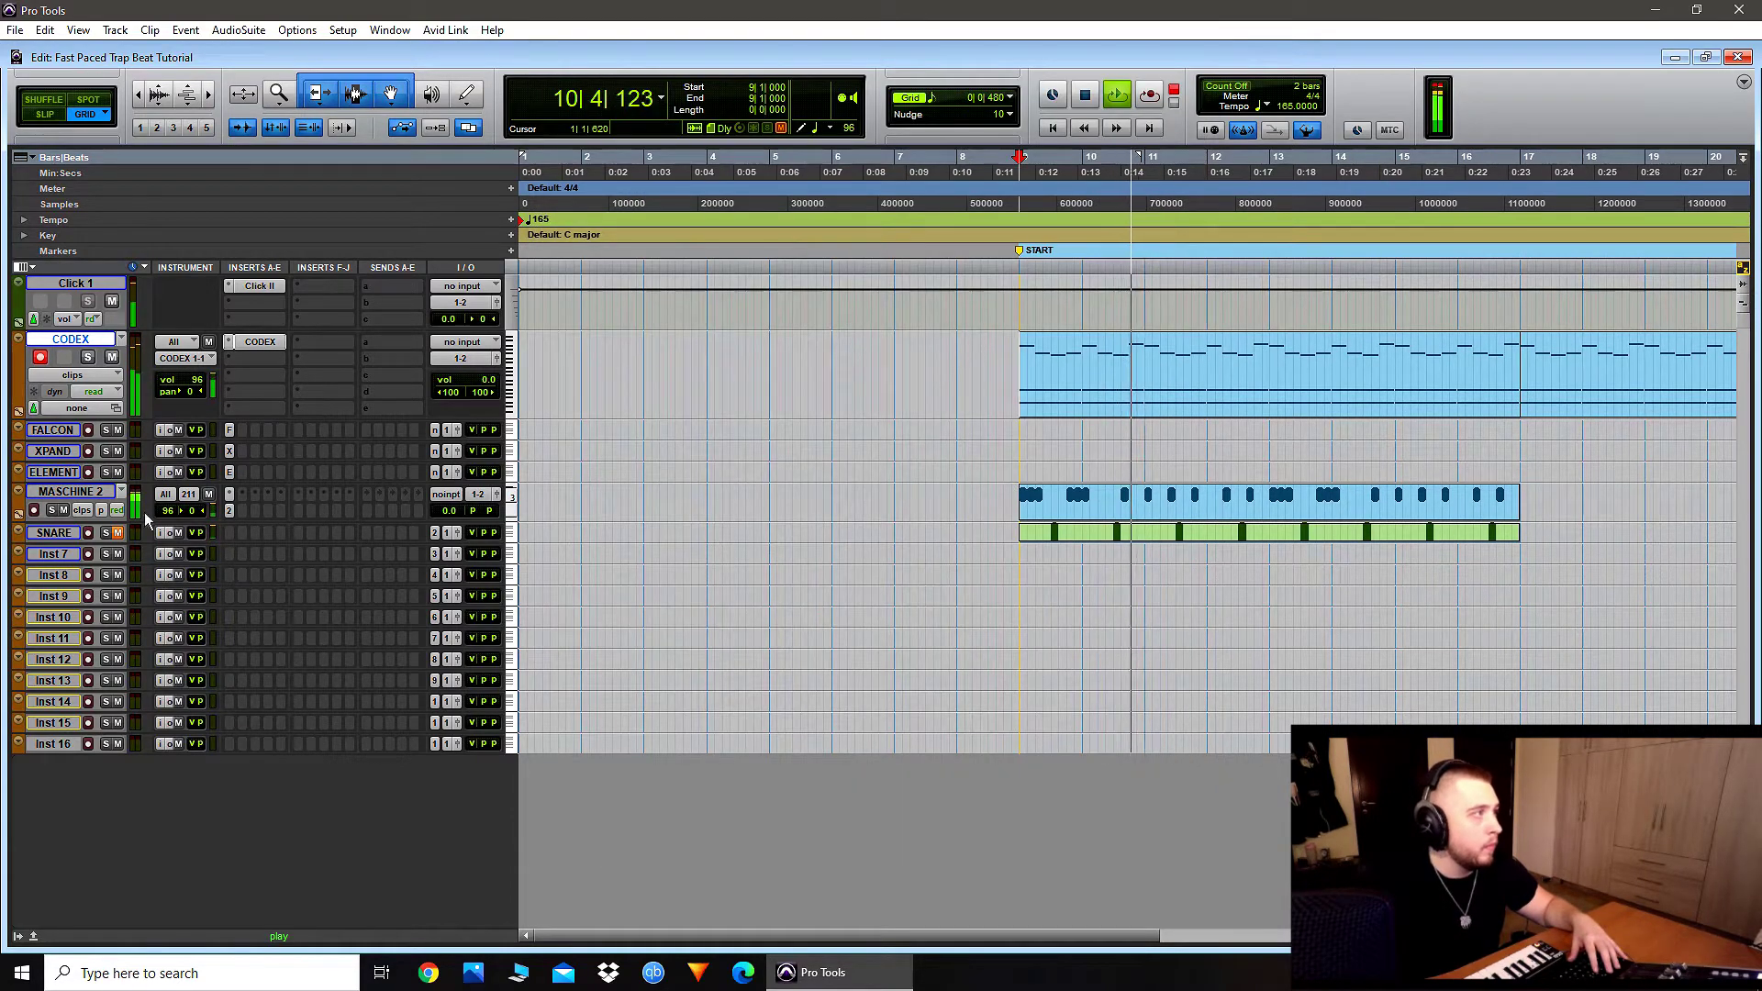
Step: Review the volume controls of the Group A1 sounds in Maschine 2 during playback
click(230, 510)
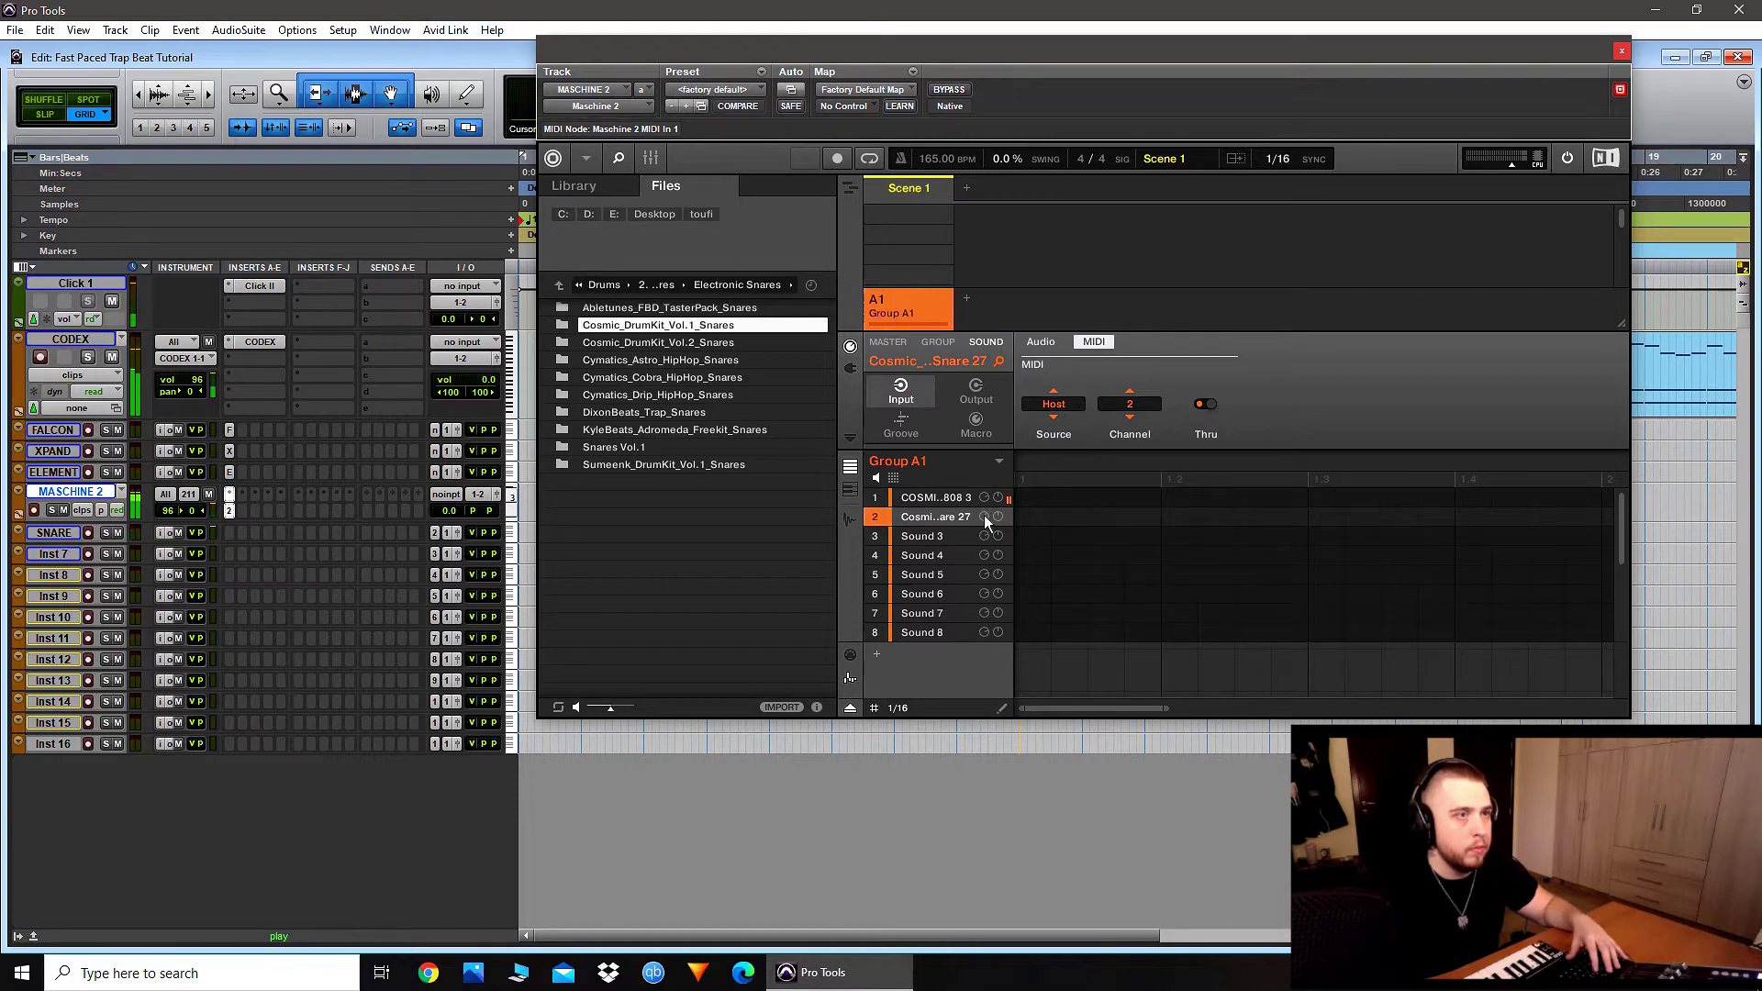
click(1622, 51)
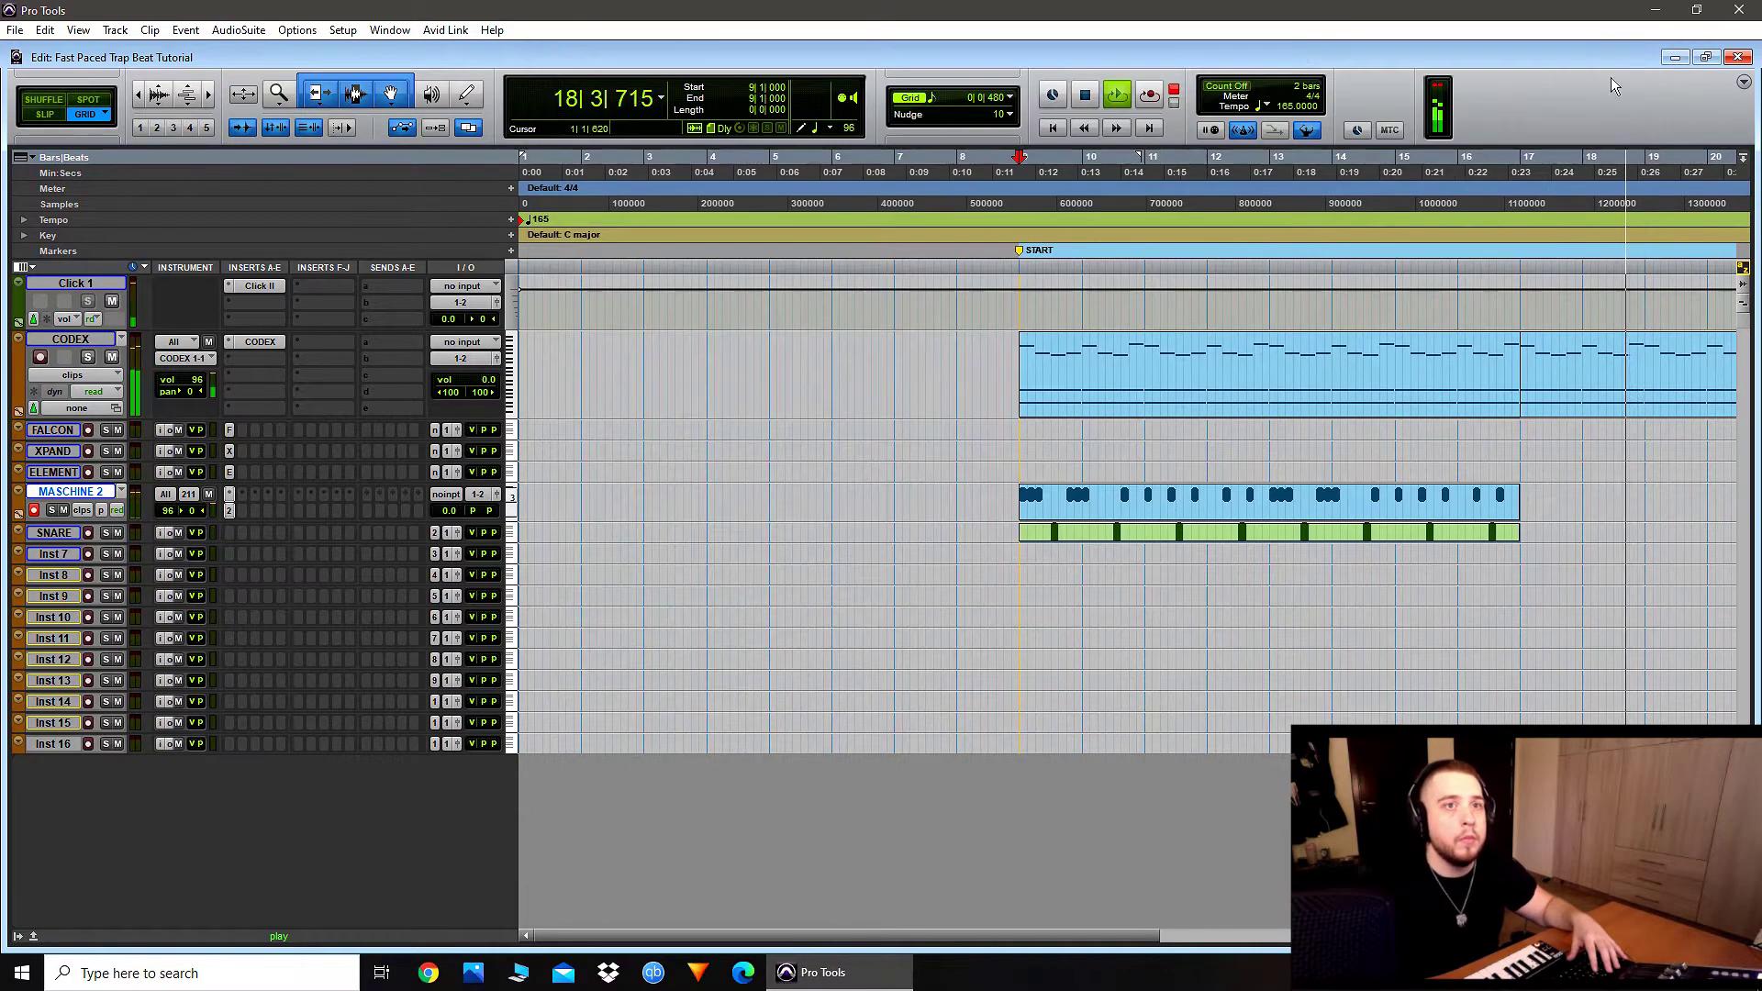
Step: Duplicate the MASCHINE 2 and SNARE clips from bars 9 to 17 so the copies start at bar 17
click(1404, 534)
shift+click(1403, 514)
key(ctrl+d)
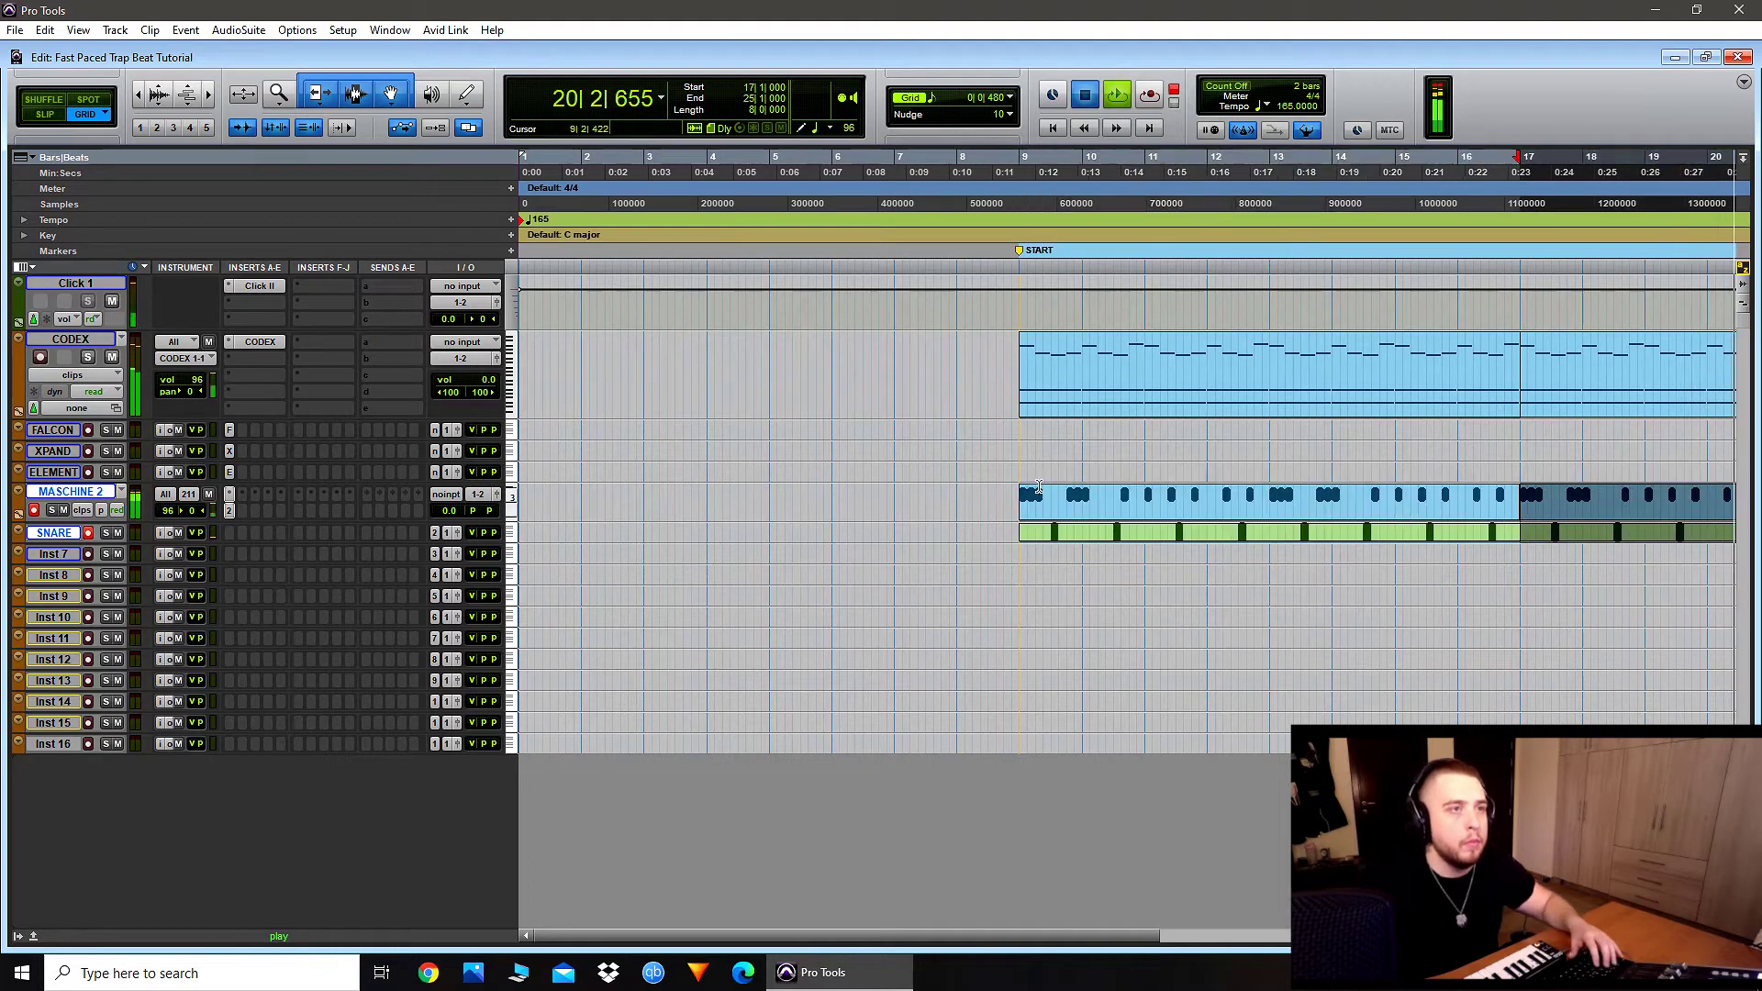
Step: Play the beat from just before bar 9 and check the loaded sounds in Maschine 2
click(1030, 574)
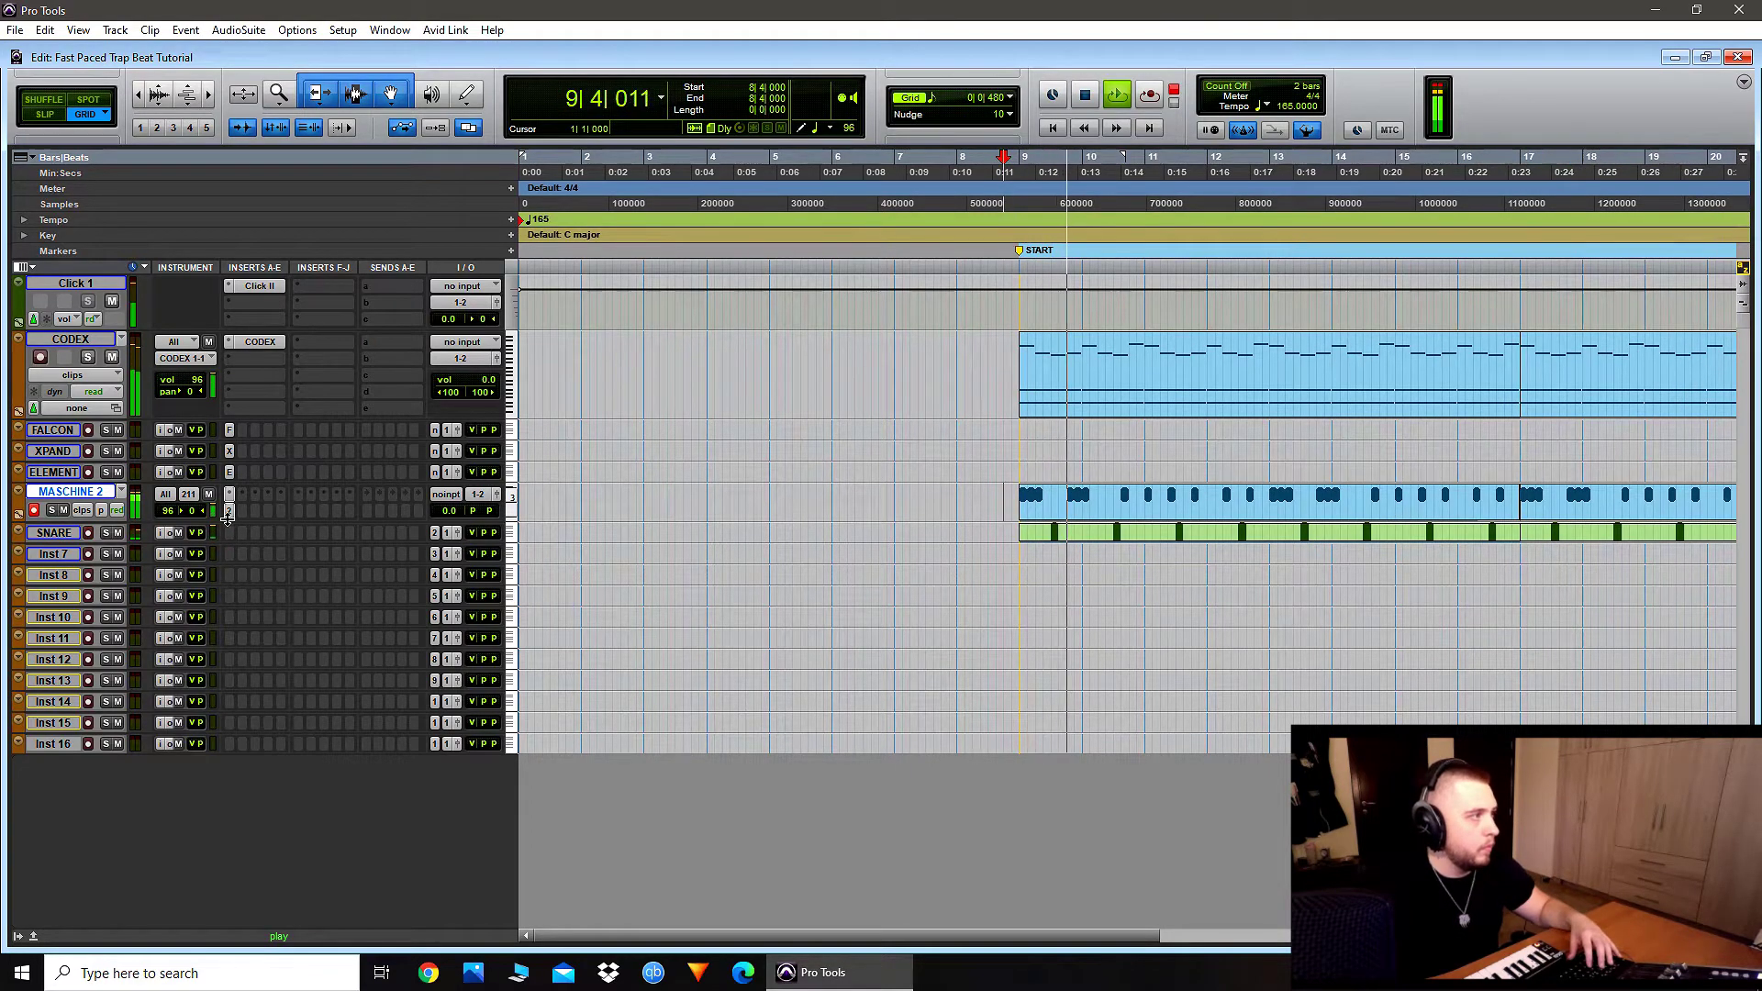
click(230, 511)
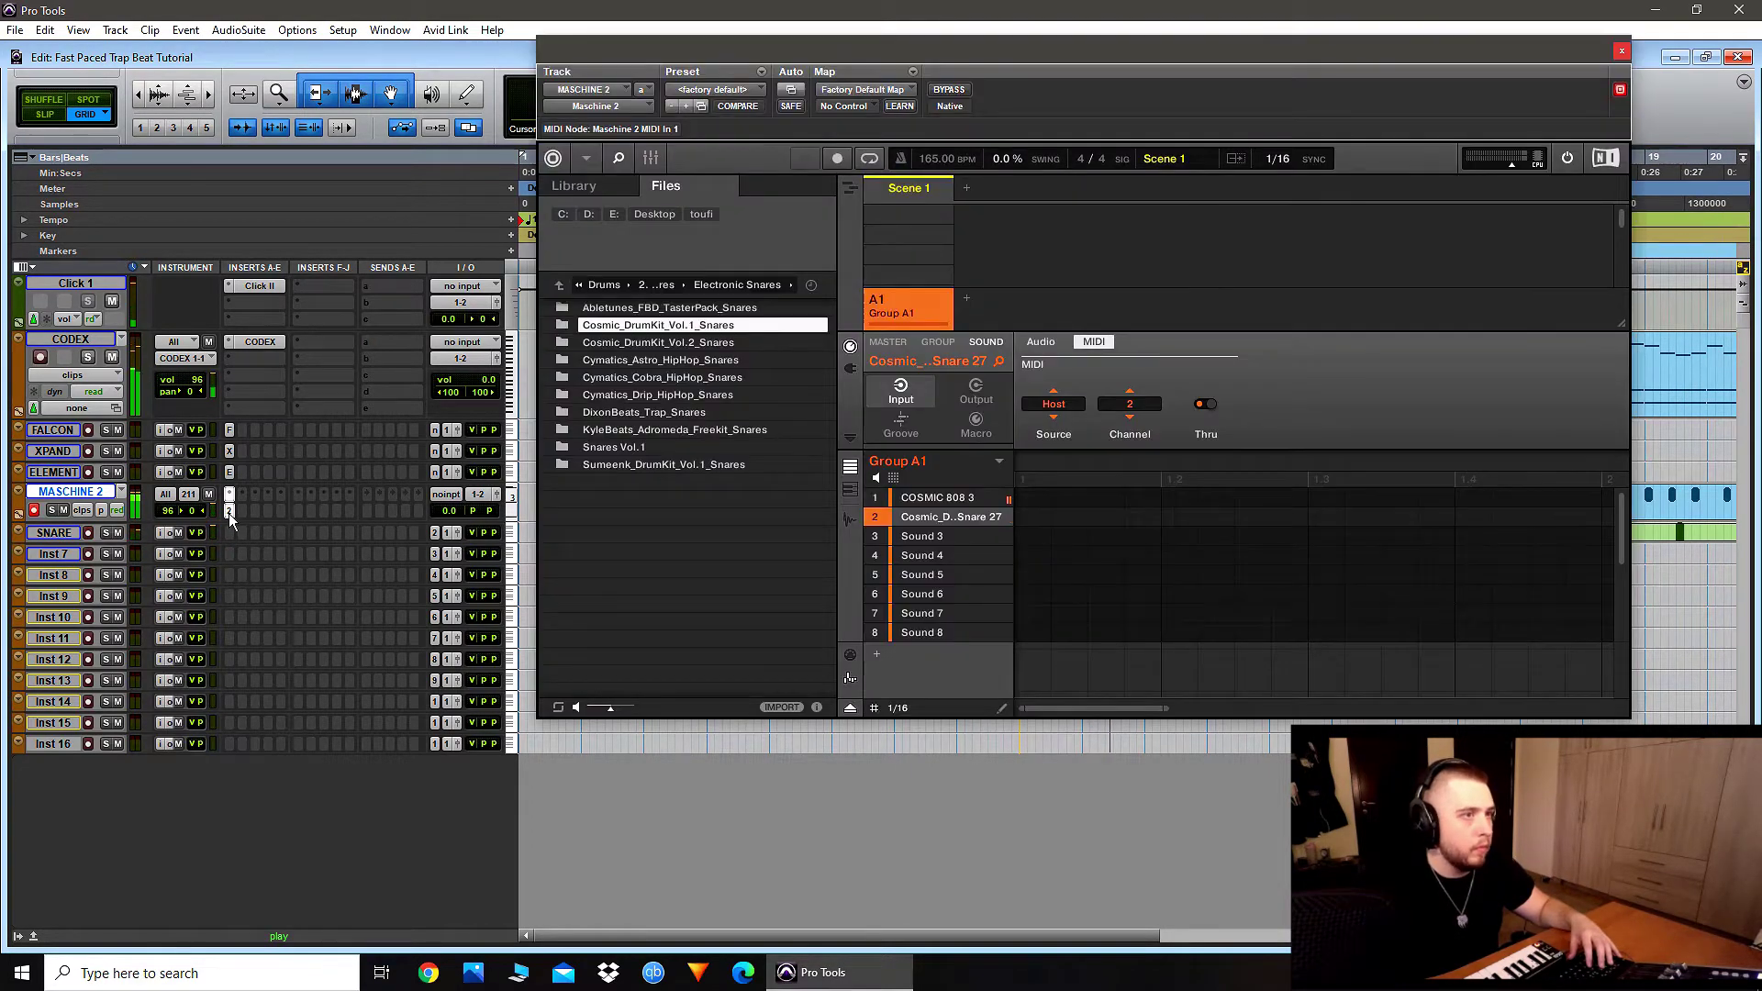
click(1622, 50)
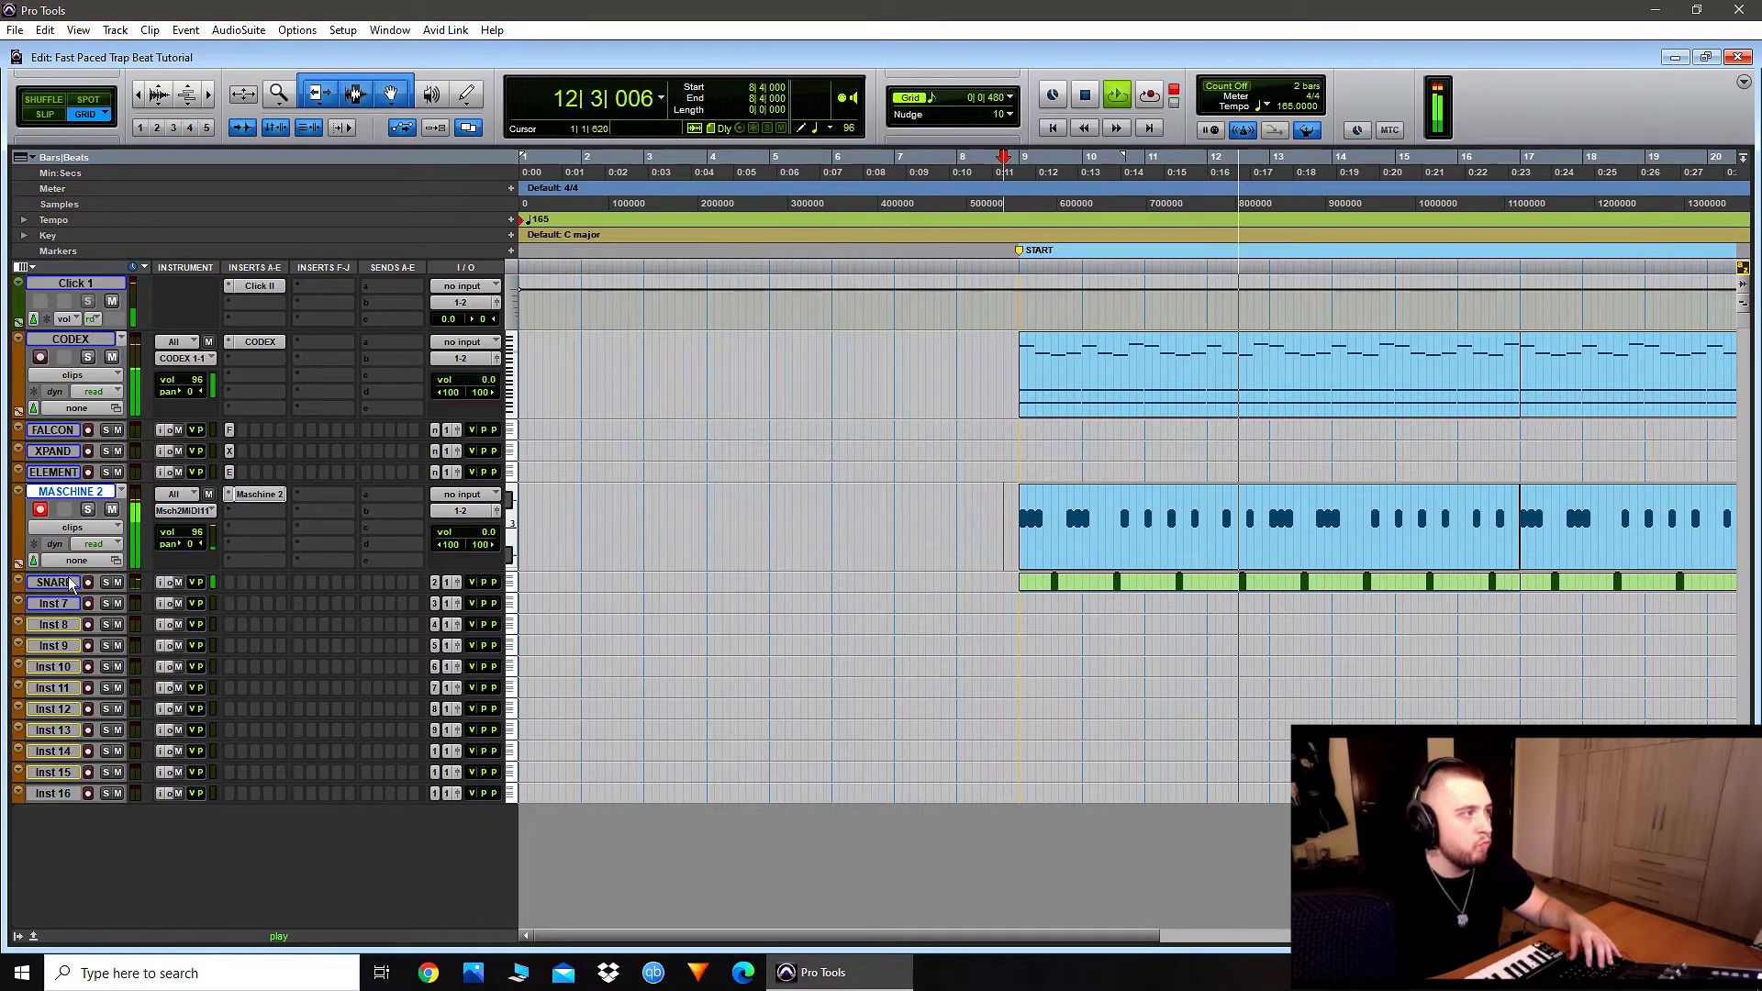
Step: Stop playback and insert Softube's Saturation Knob (stereo) after Maschine 2 on the MASCHINE 2 track
key(space)
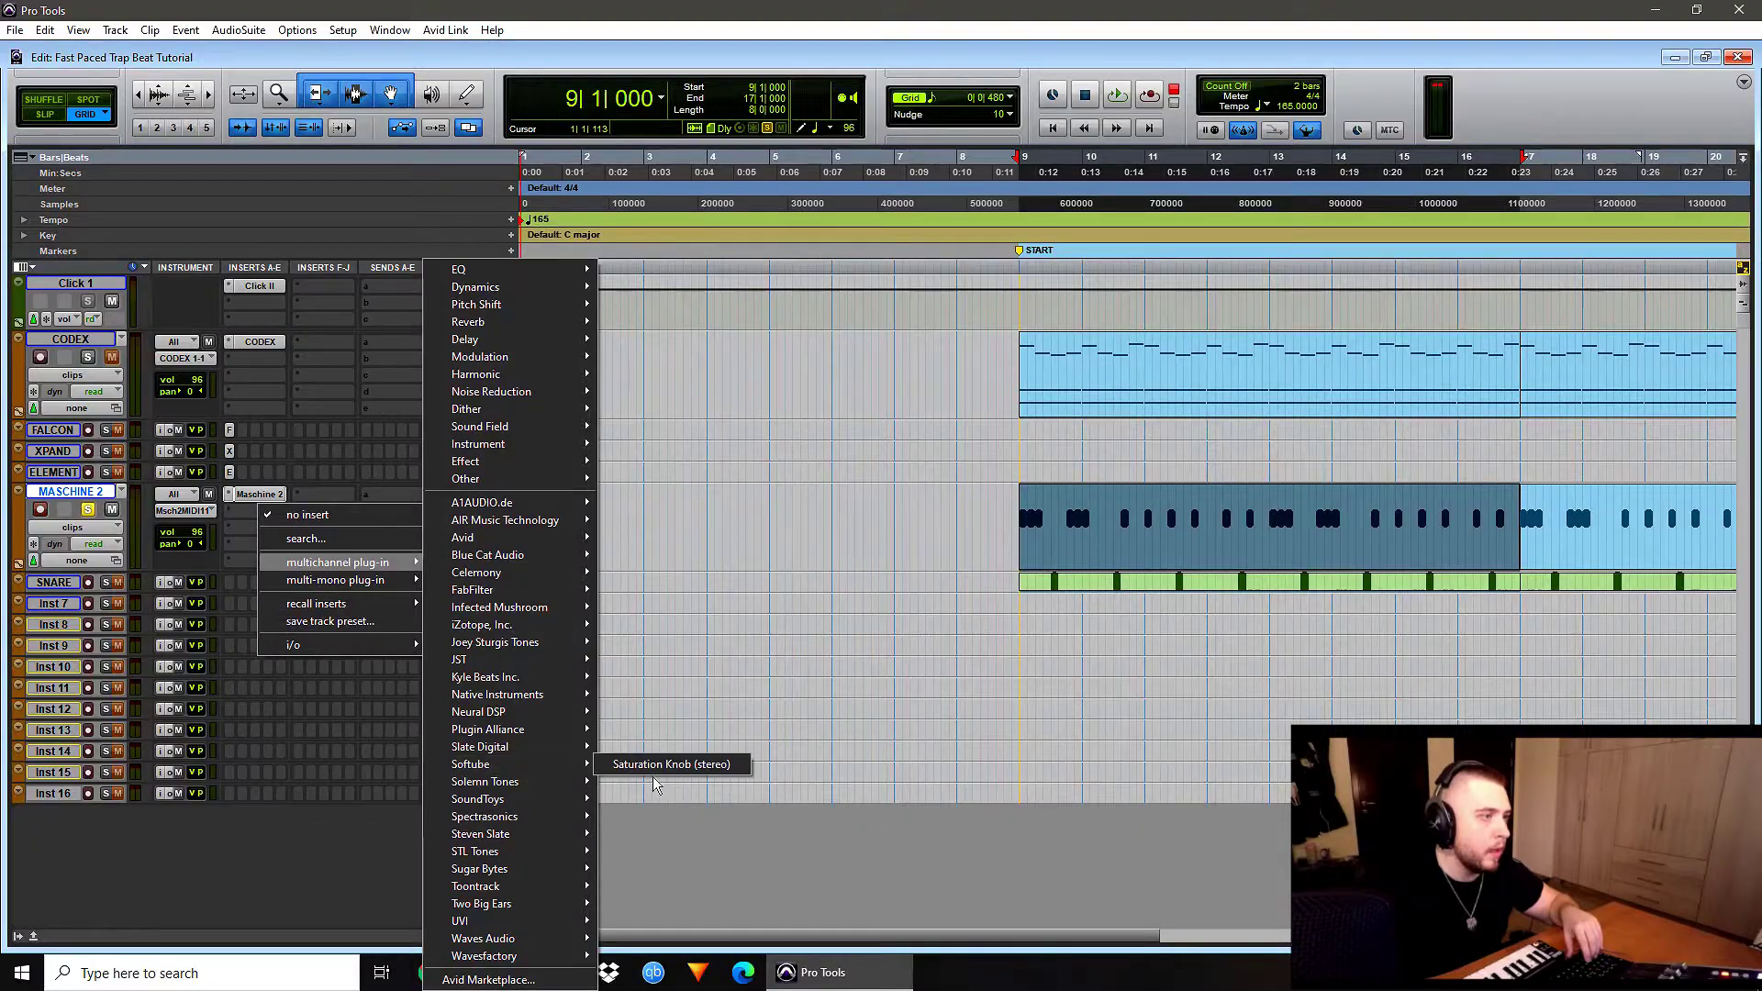
click(651, 766)
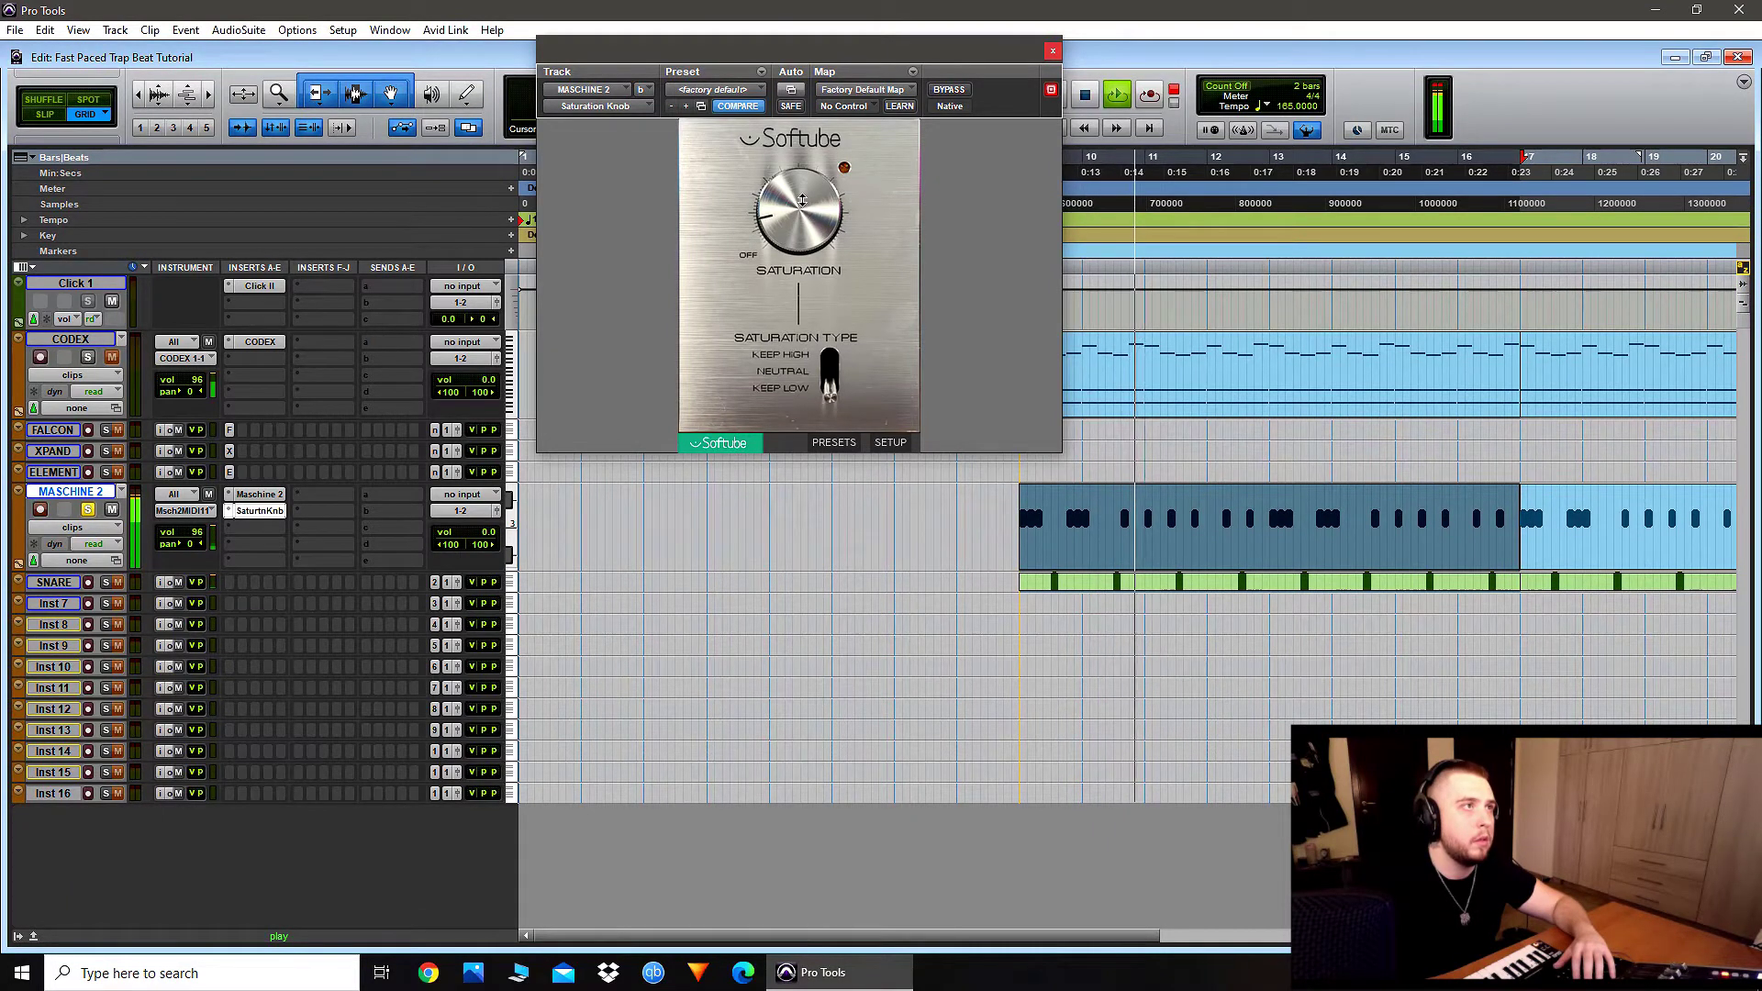
Step: Adjust the Saturation Knob's amount on the 808 during playback and compare the sound with the effect bypassed and active
drag(801, 193, 801, 142)
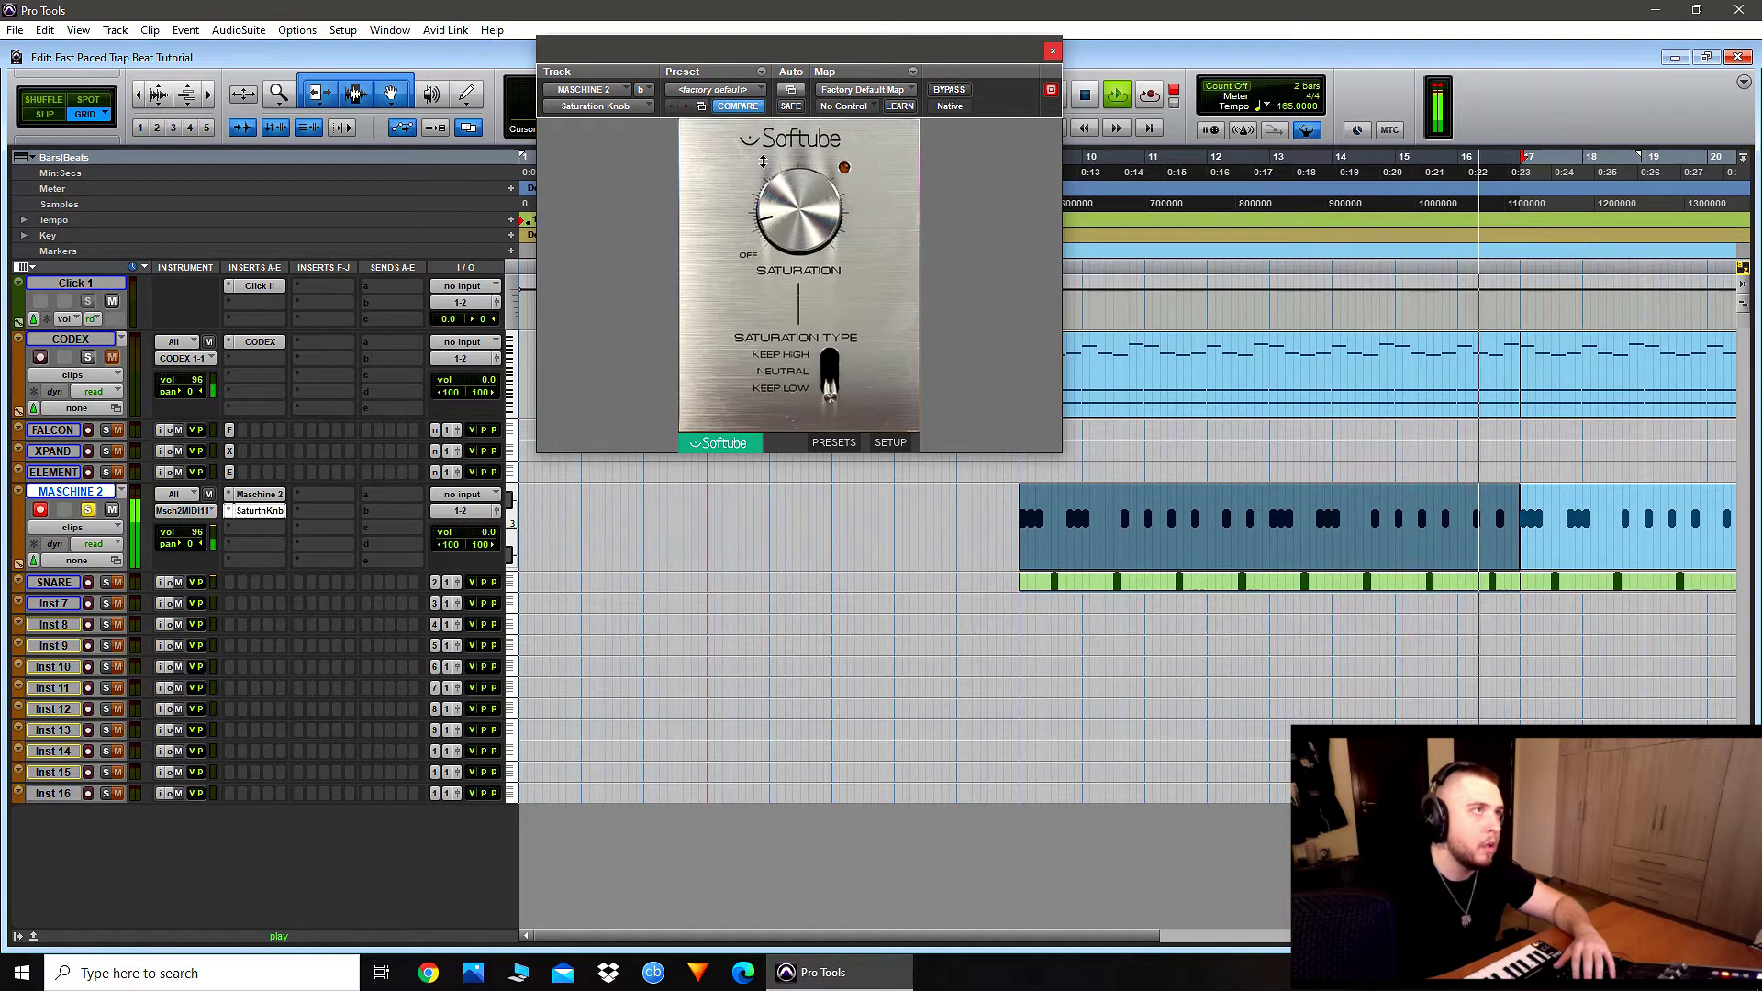
click(951, 92)
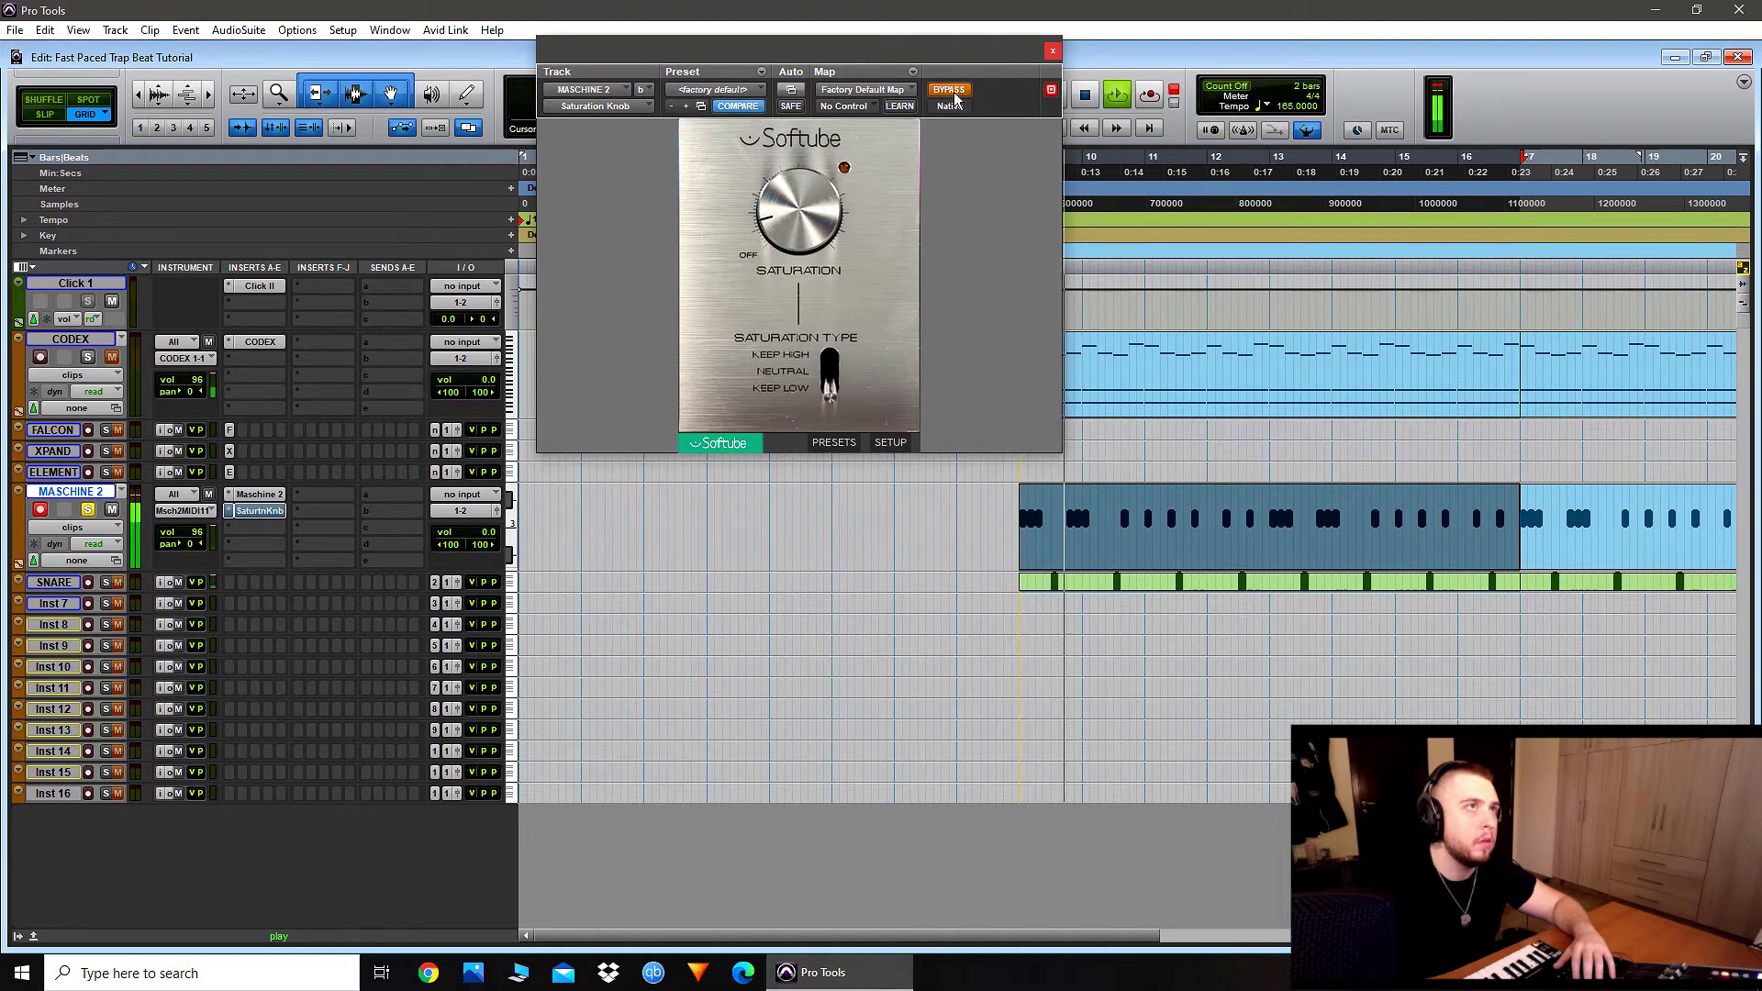
click(955, 91)
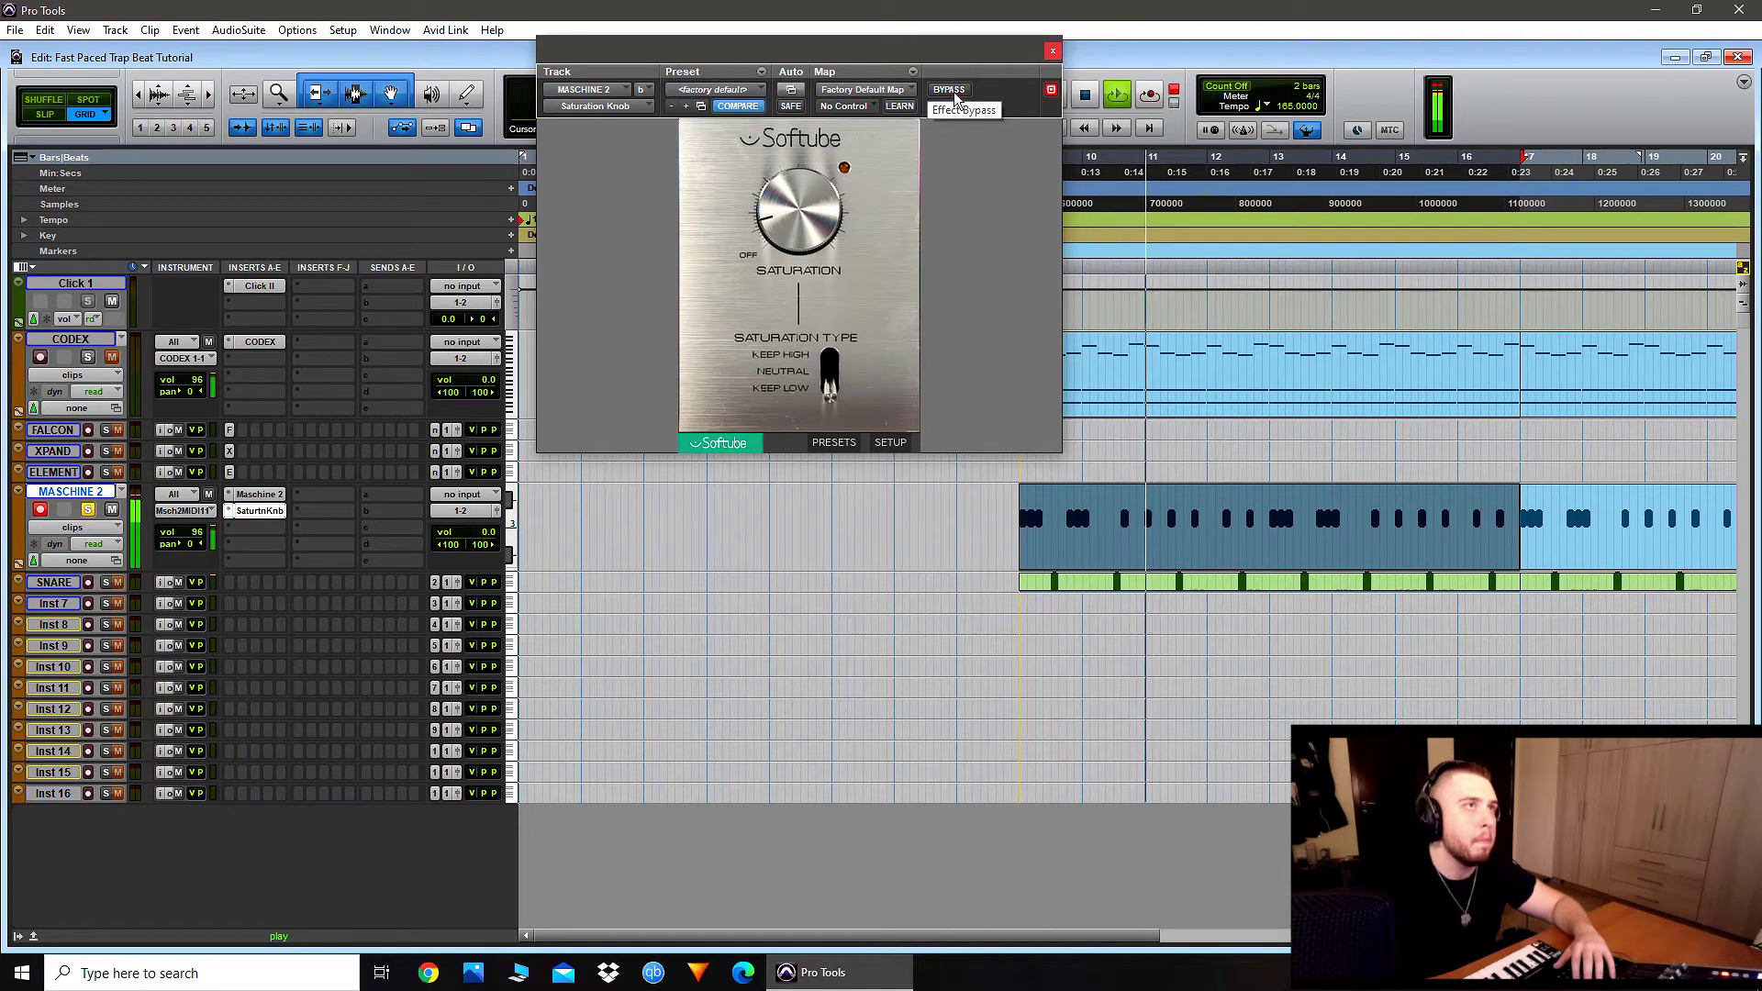
click(1053, 51)
key(space)
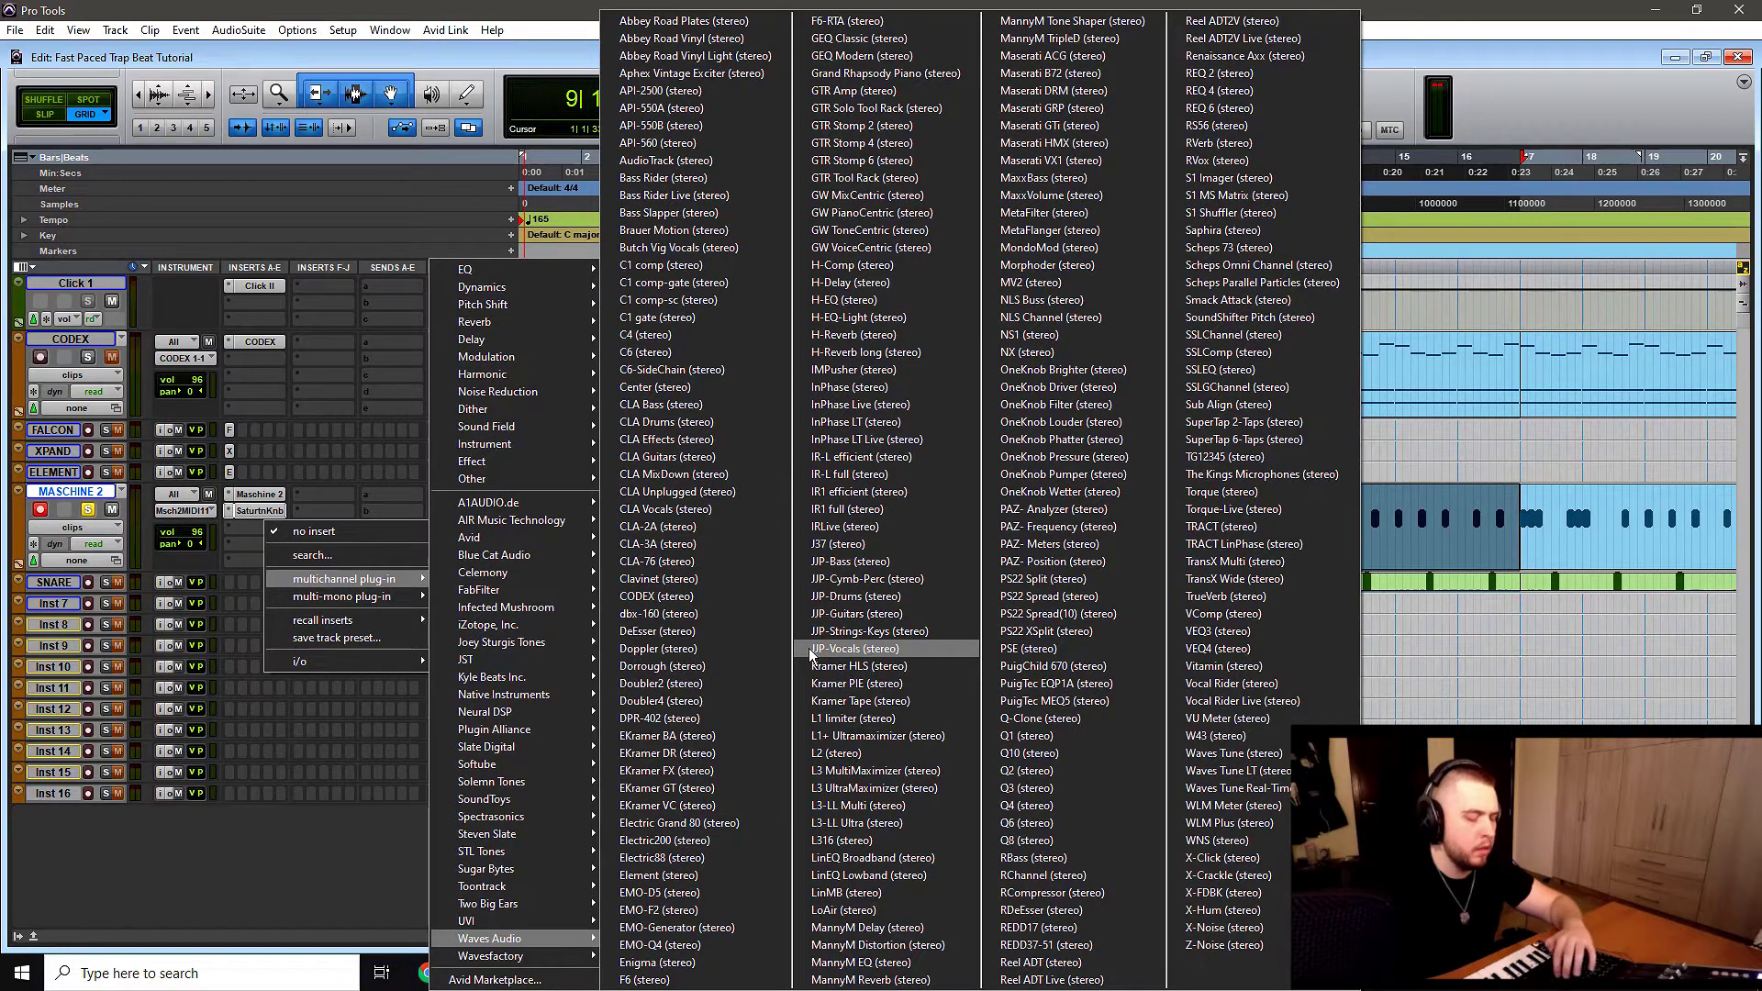
Step: Insert the Waves MannyM Distortion (stereo) after the Saturation Knob on the MASCHINE 2 track
key(m)
key(m)
key(m)
key(m)
key(m)
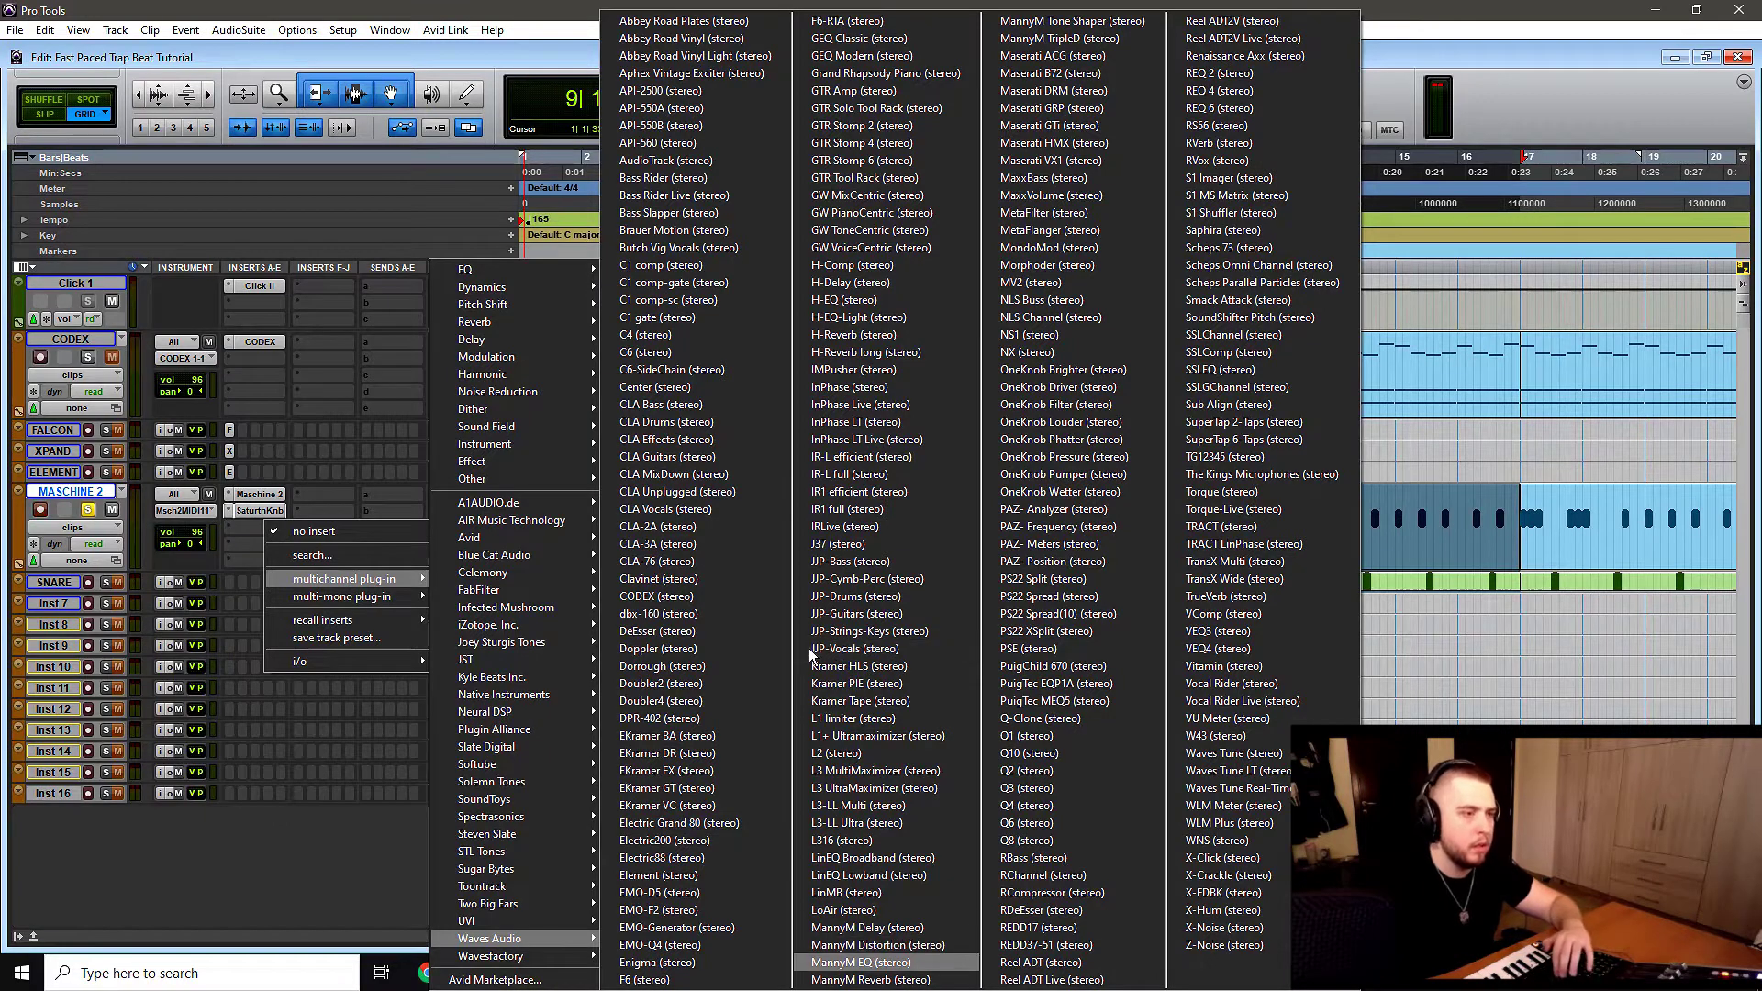
click(884, 959)
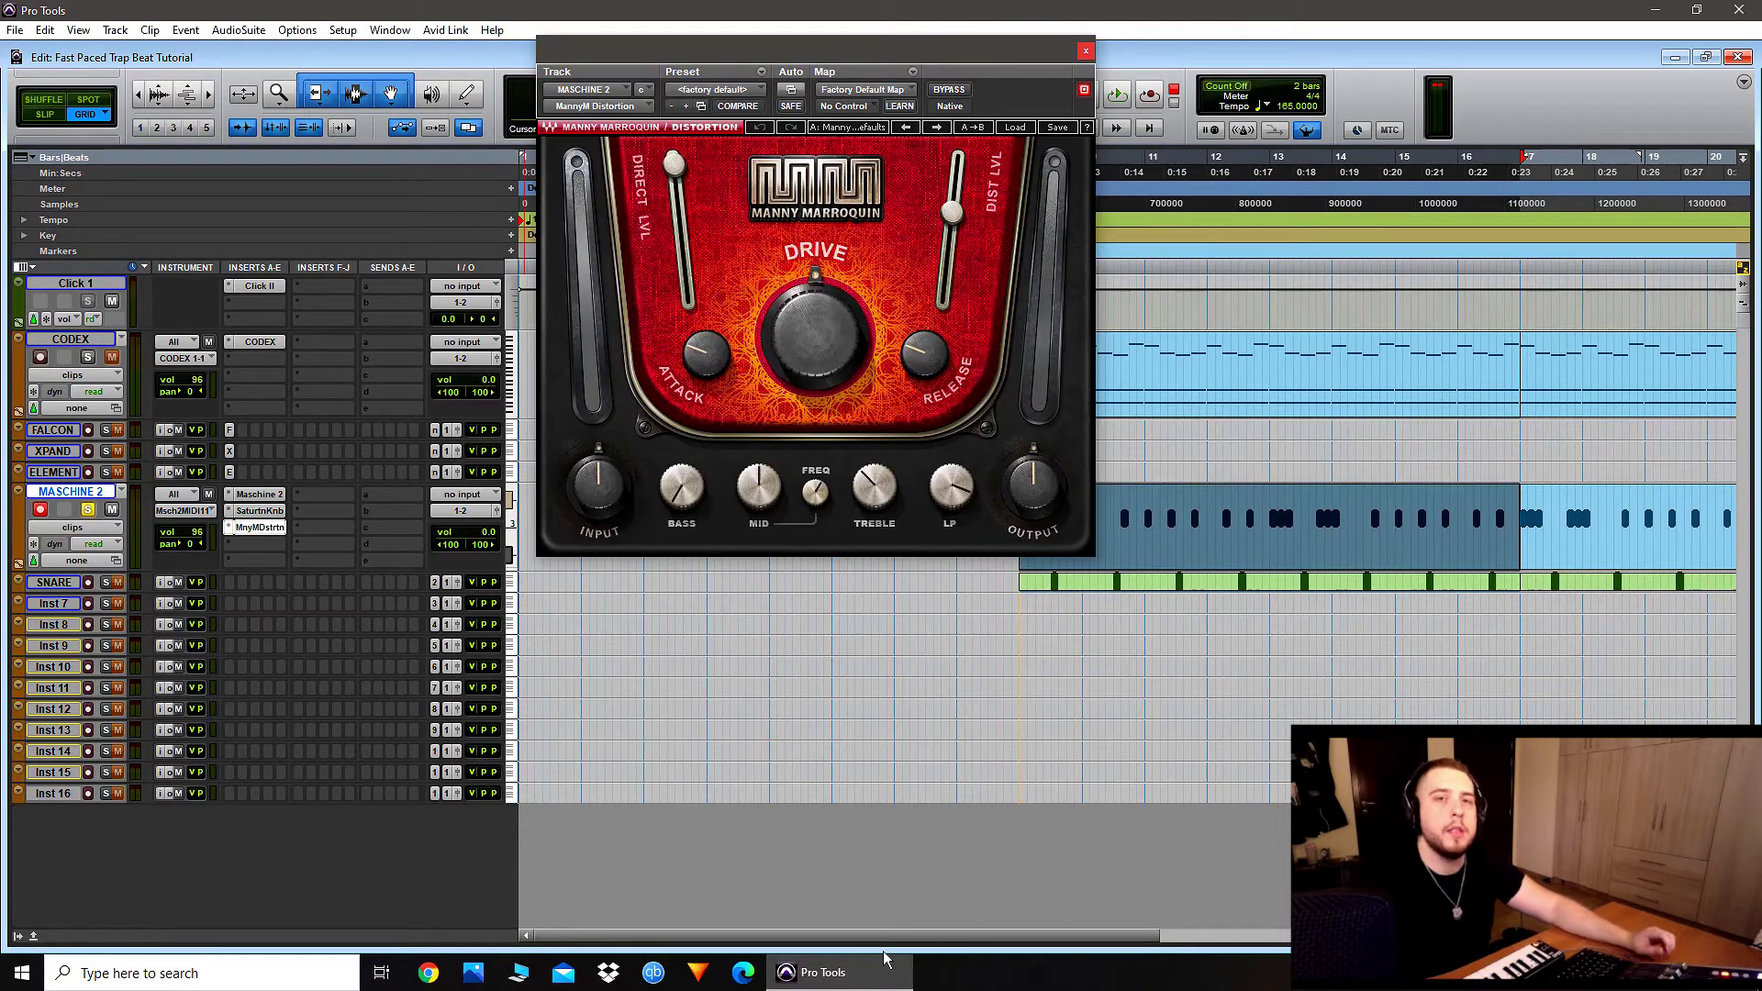
Step: Raise the distortion's Dist Lvl to 100.0, pull Direct Lvl down, and reduce the Drive and Release
key(shift+r)
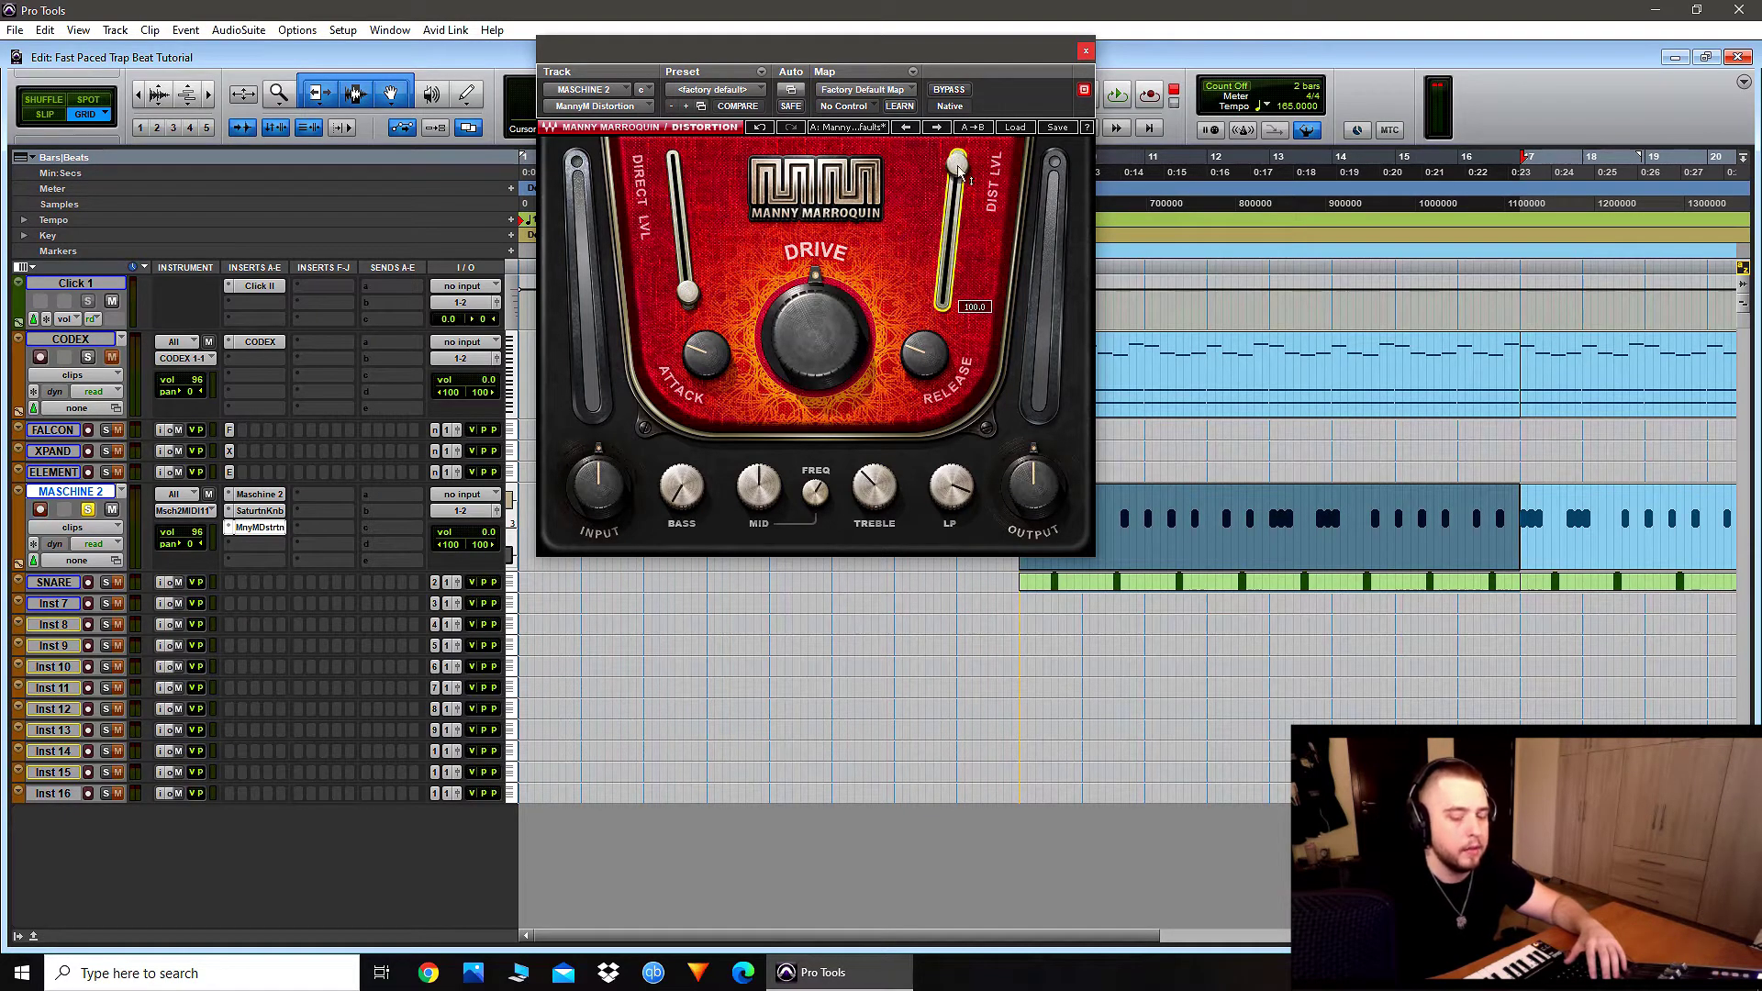
drag(815, 340, 815, 367)
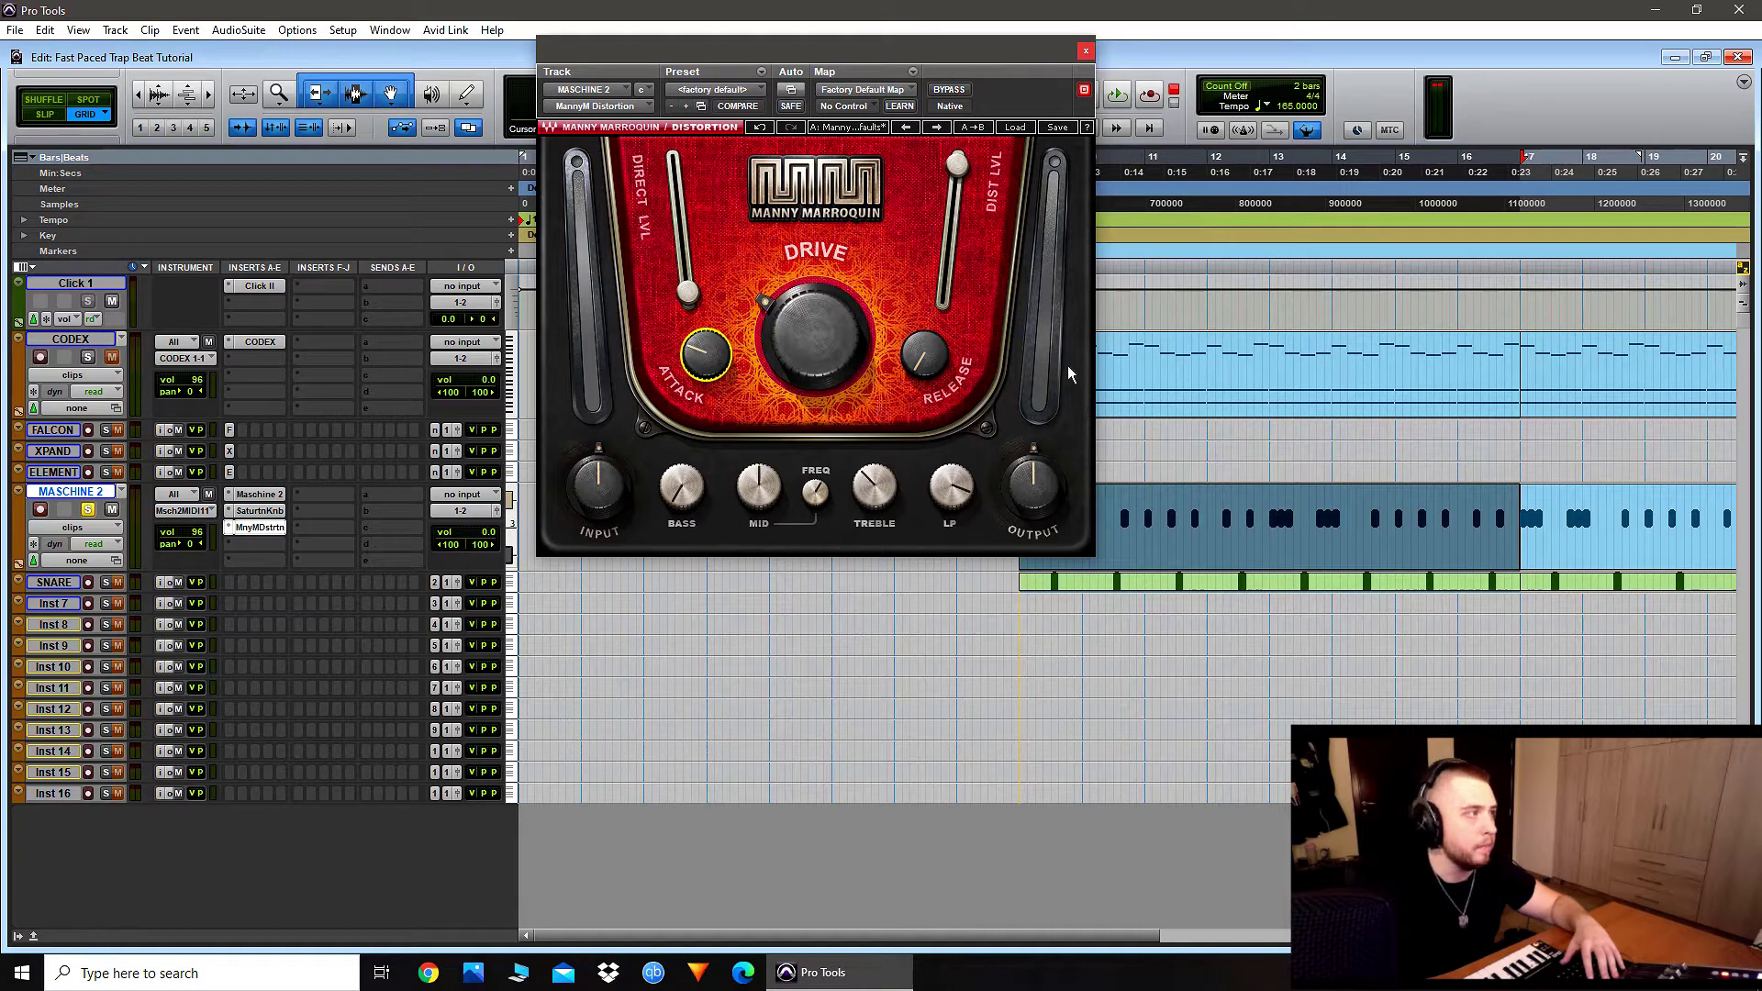
key(space)
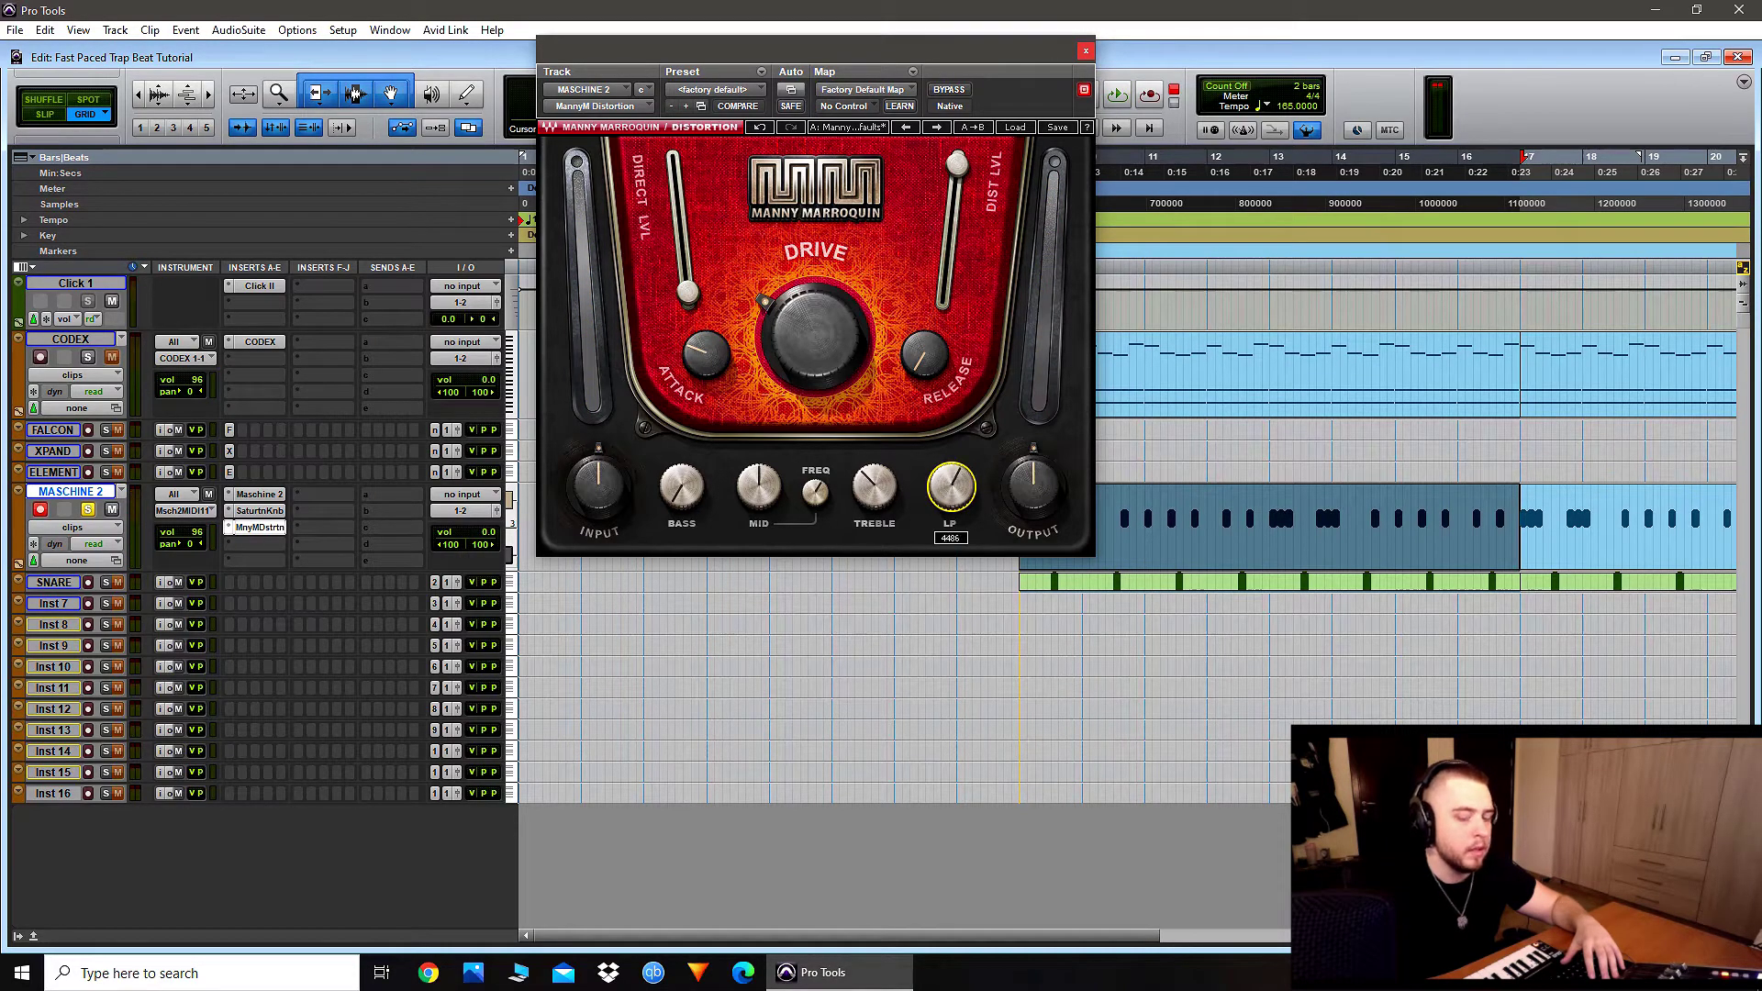
Step: Lower the distortion's LP filter and set its Mid to 0.3 while auditioning the 808
drag(951, 486, 950, 490)
key(space)
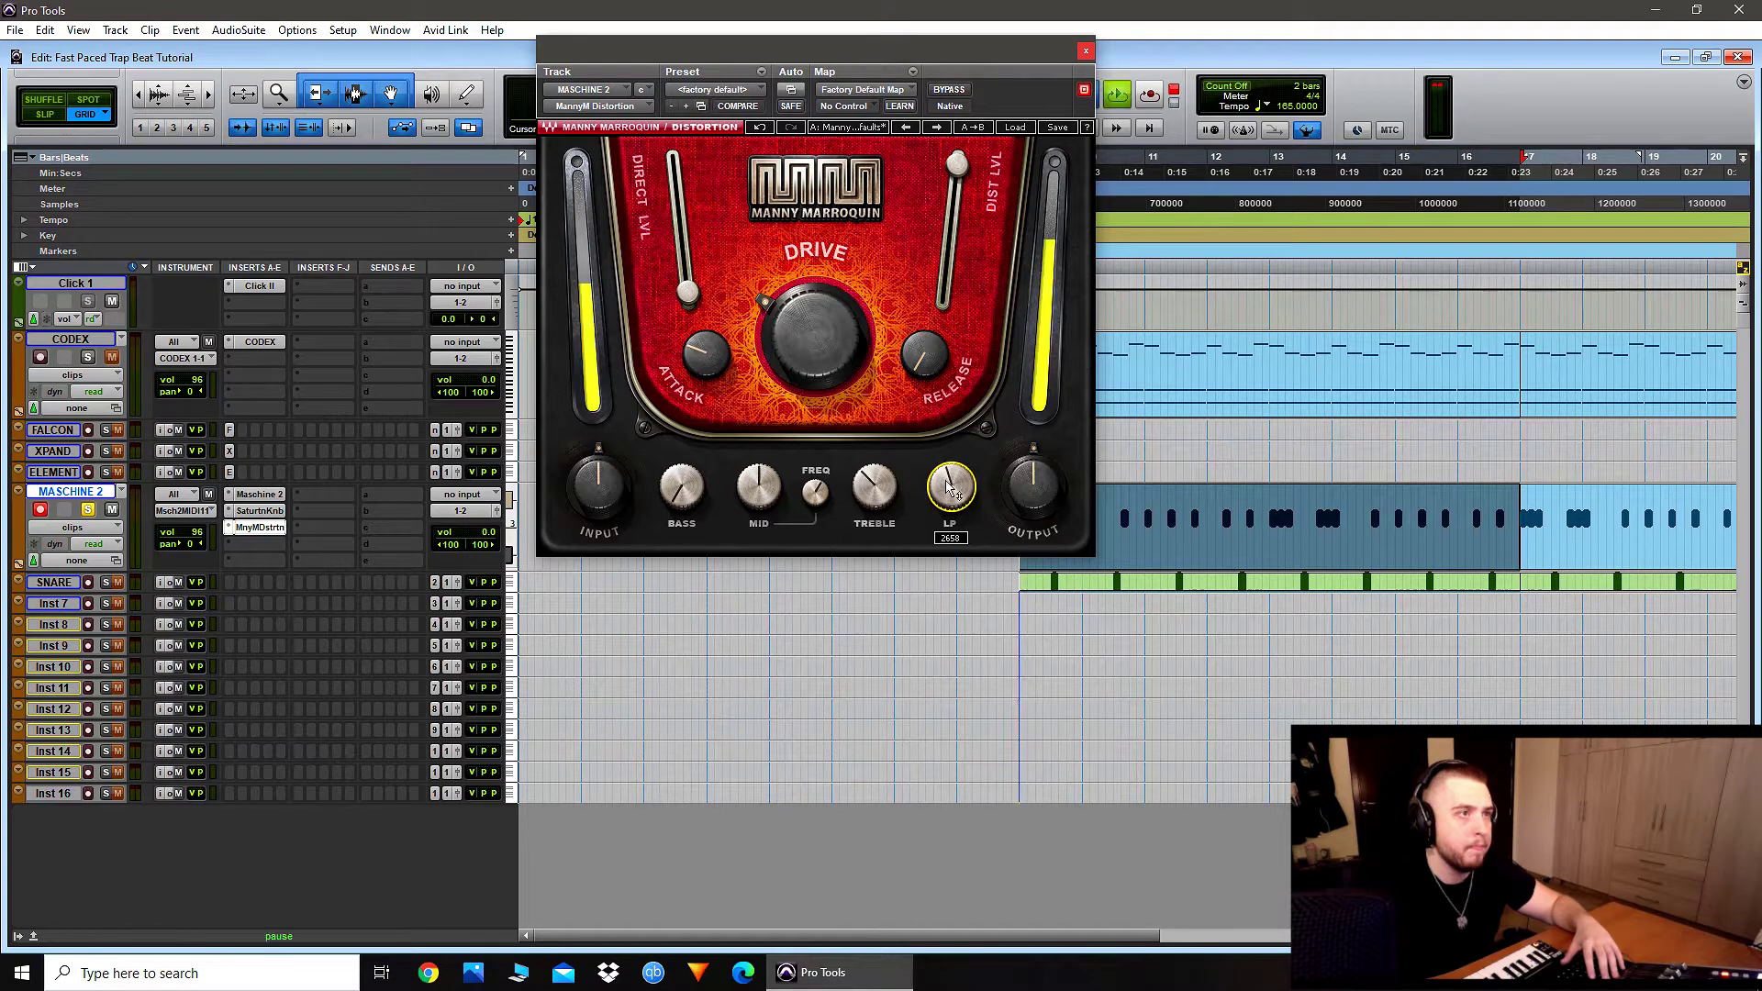
drag(951, 486, 951, 543)
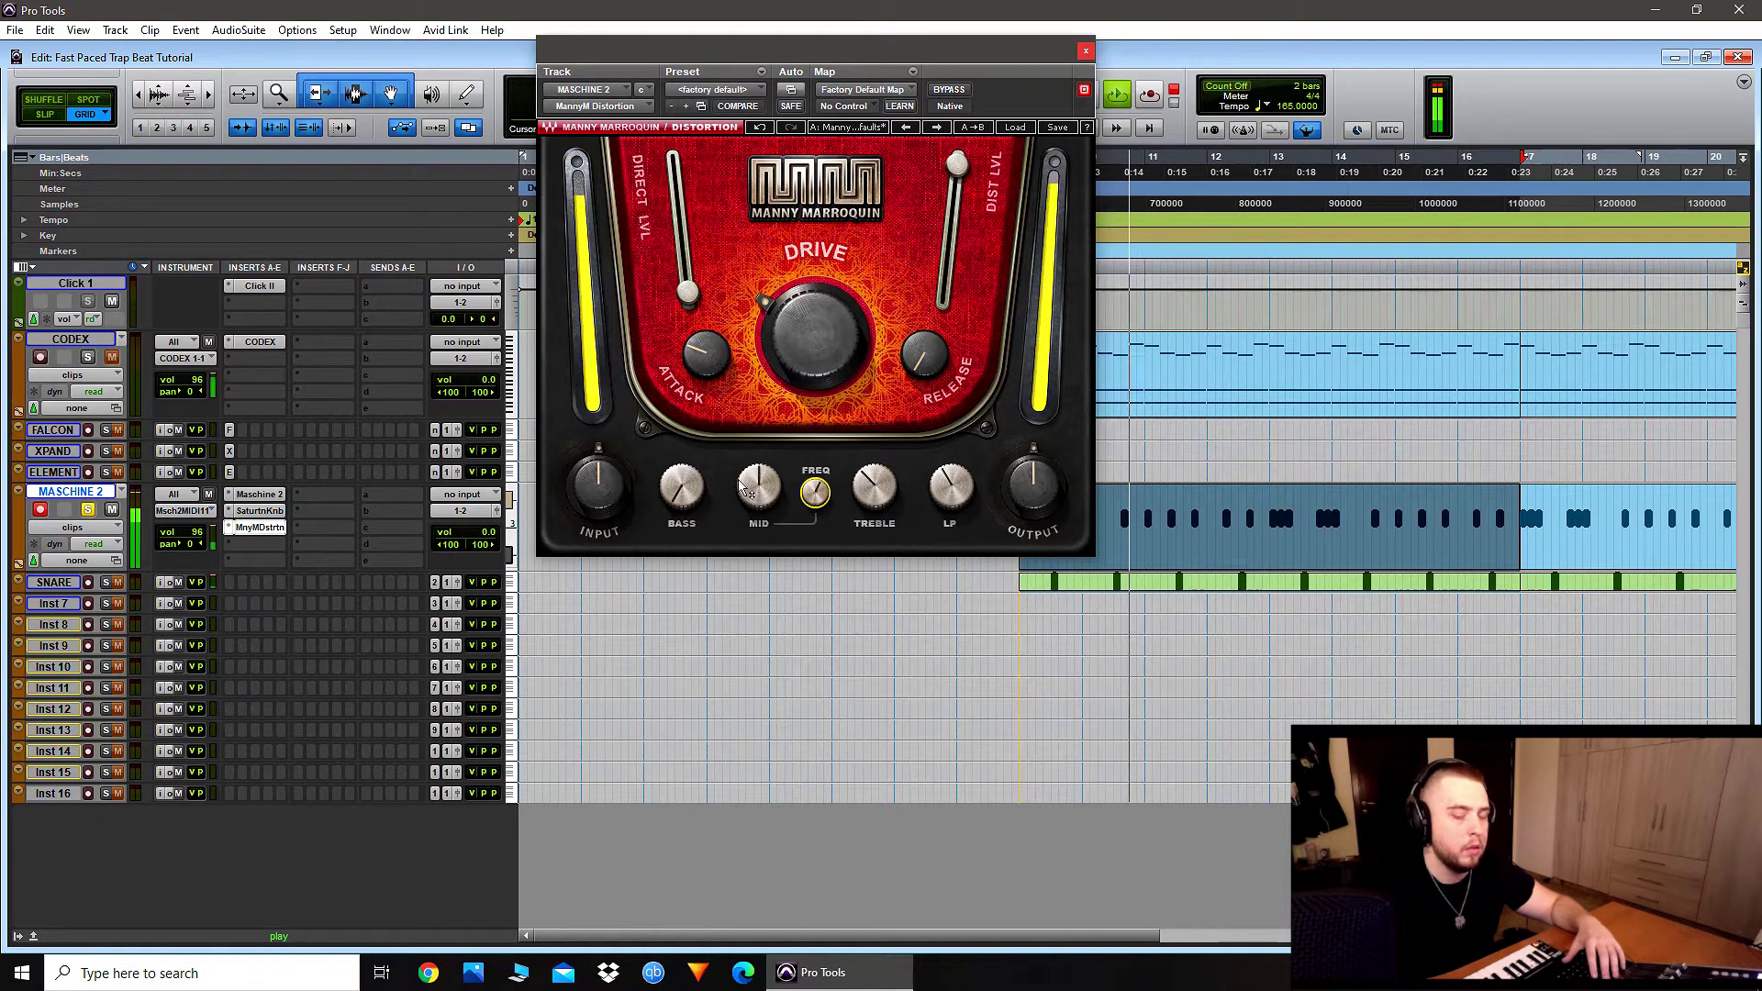
drag(755, 496, 754, 496)
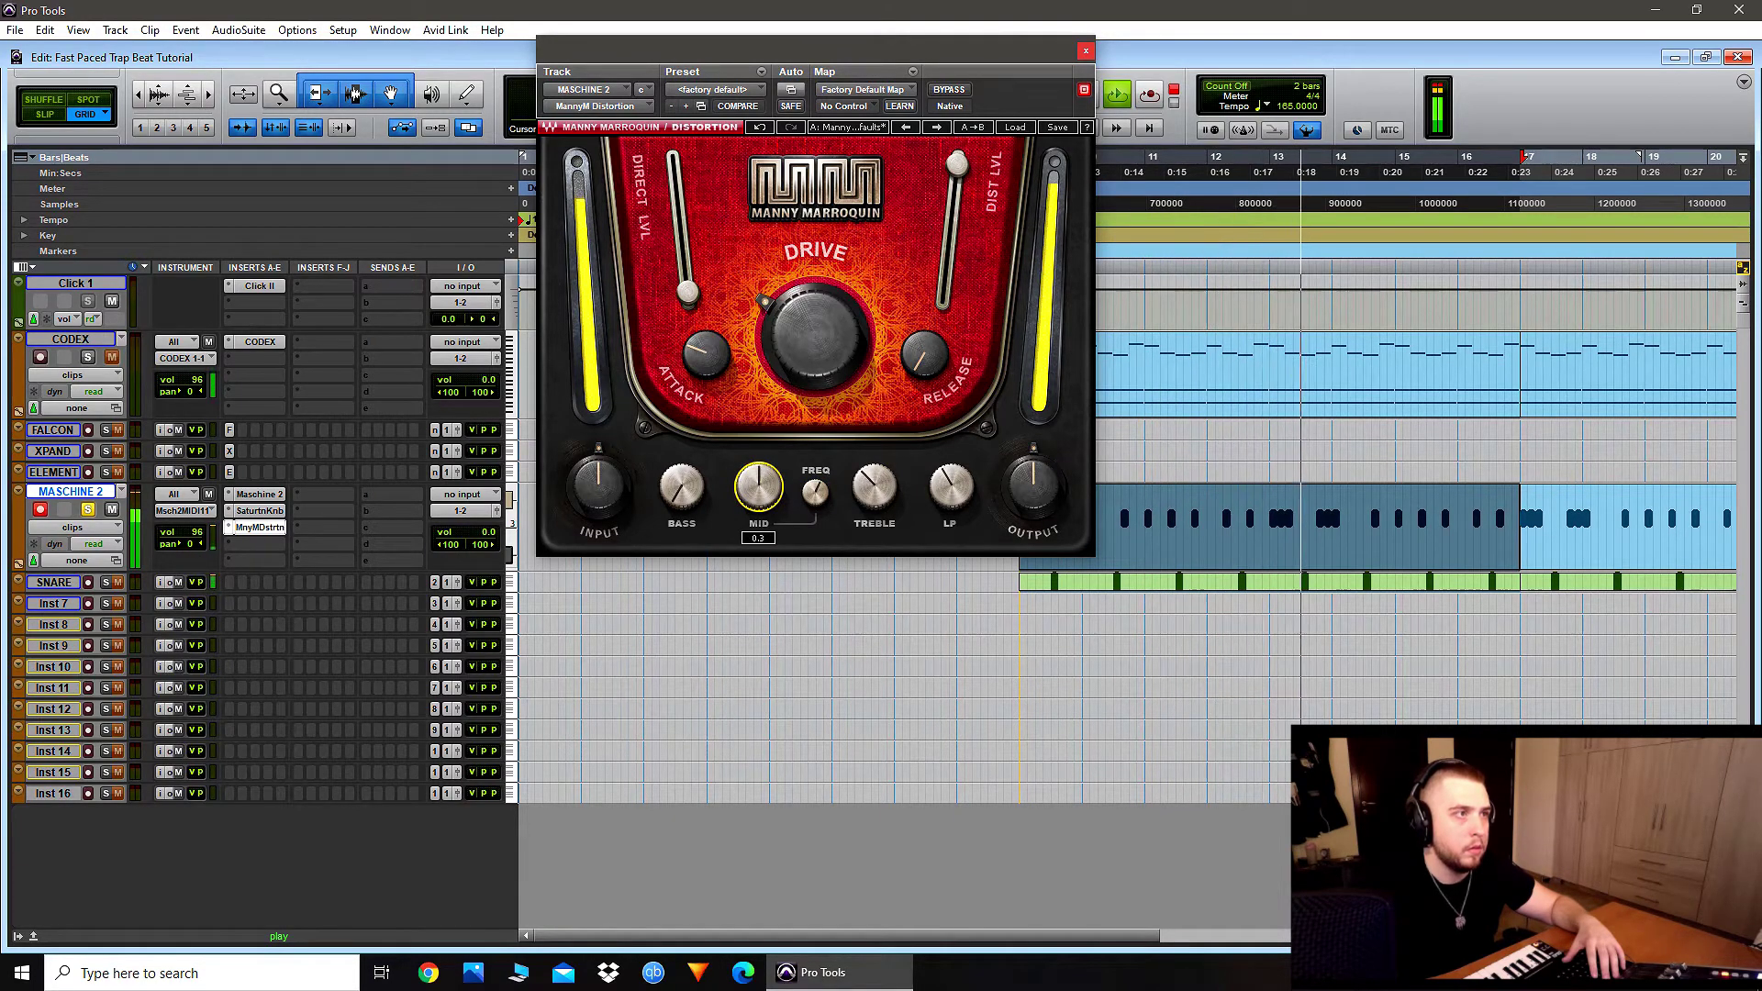
mouse_move(875, 491)
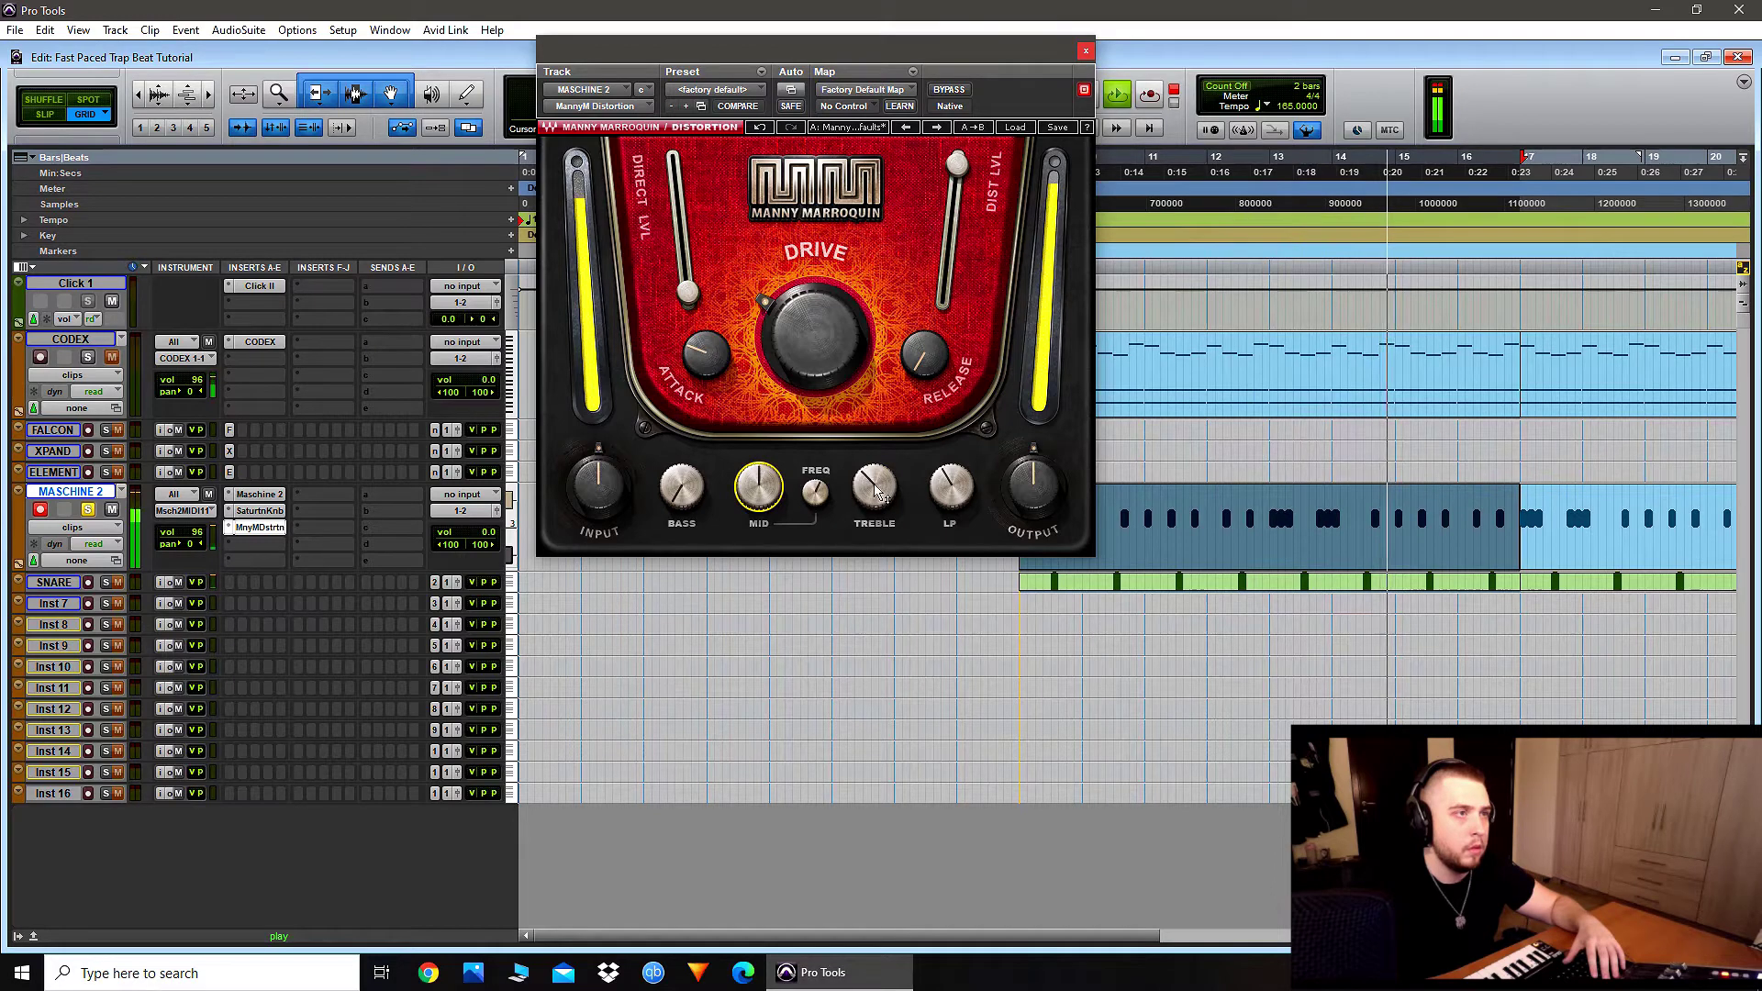
click(875, 491)
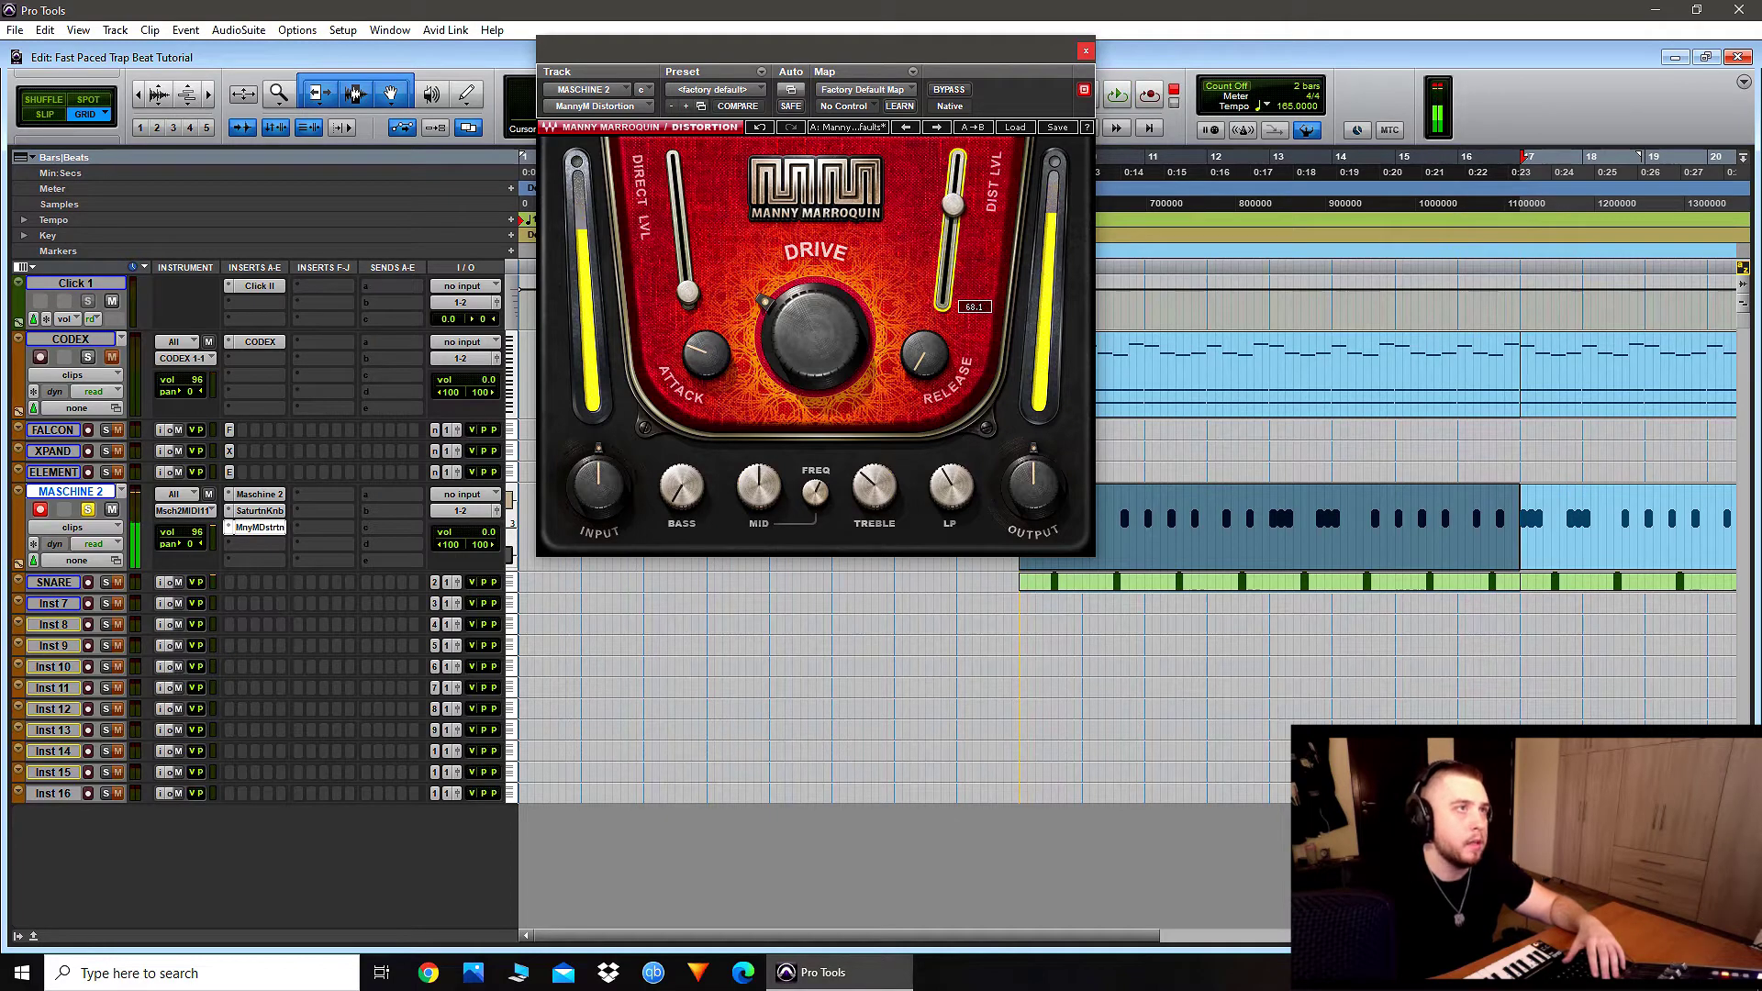
Step: Blend the distortion with the clean 808 by setting Direct Lvl to maximum and Dist Lvl to 49.2
drag(955, 197, 943, 292)
drag(687, 294, 682, 243)
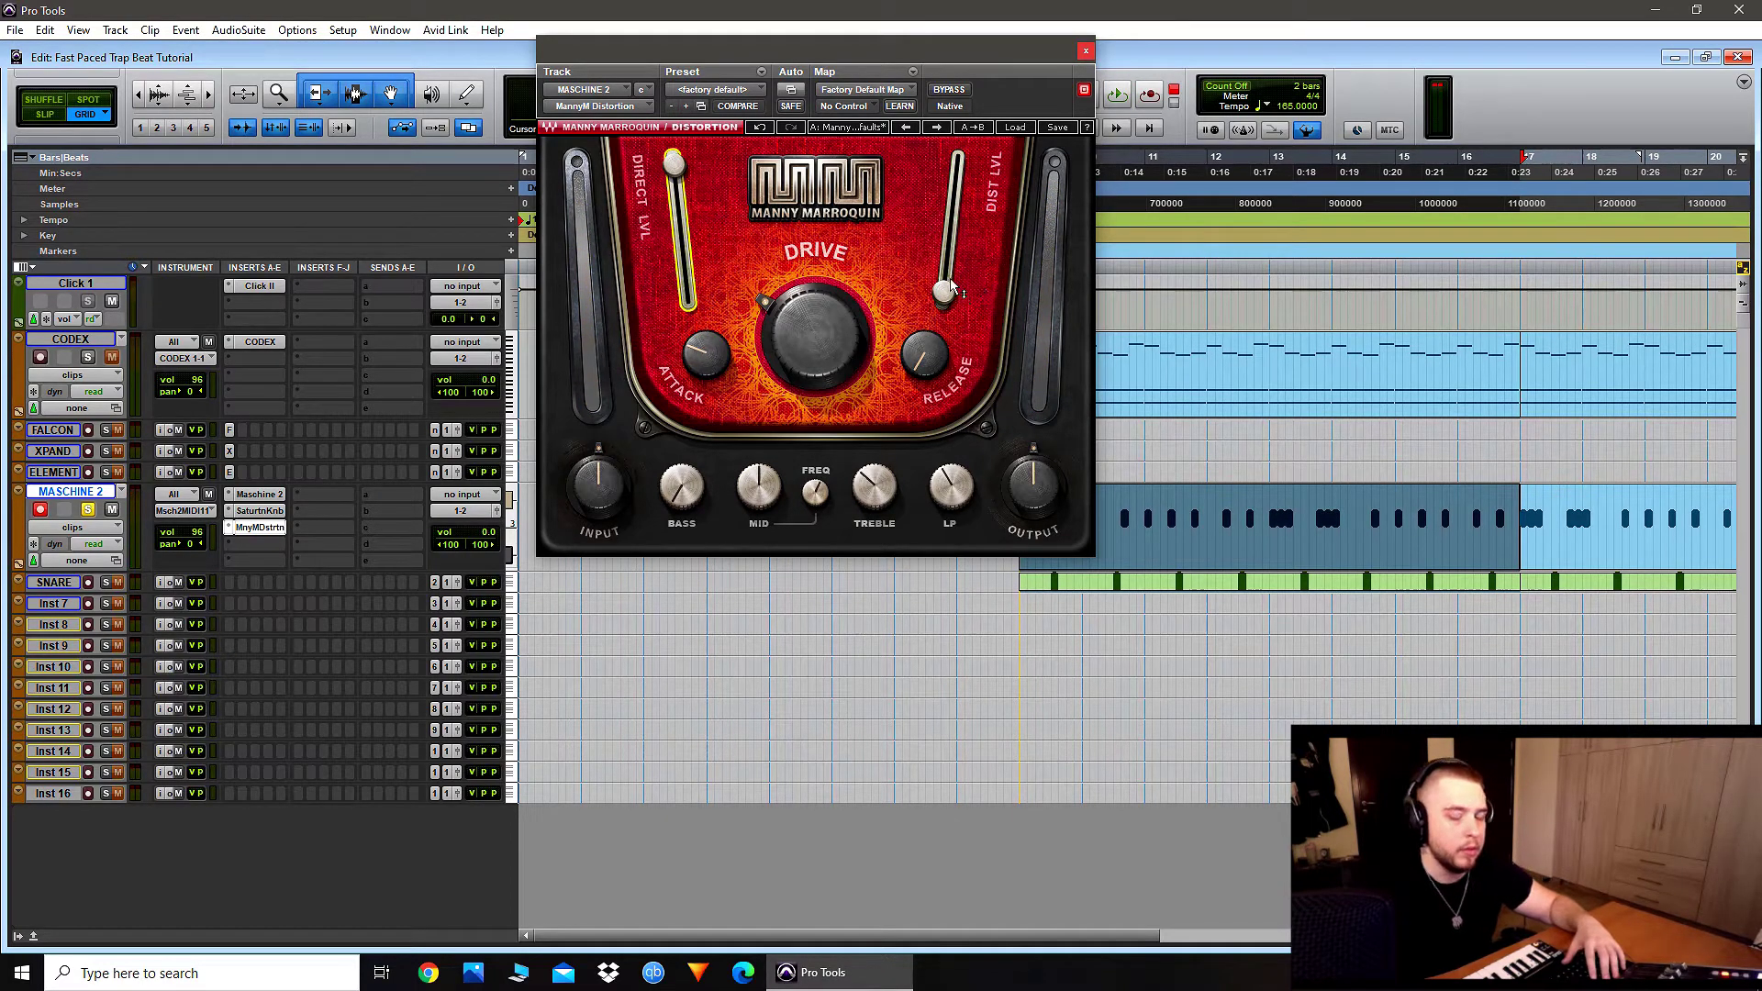
key(space)
drag(945, 291, 947, 253)
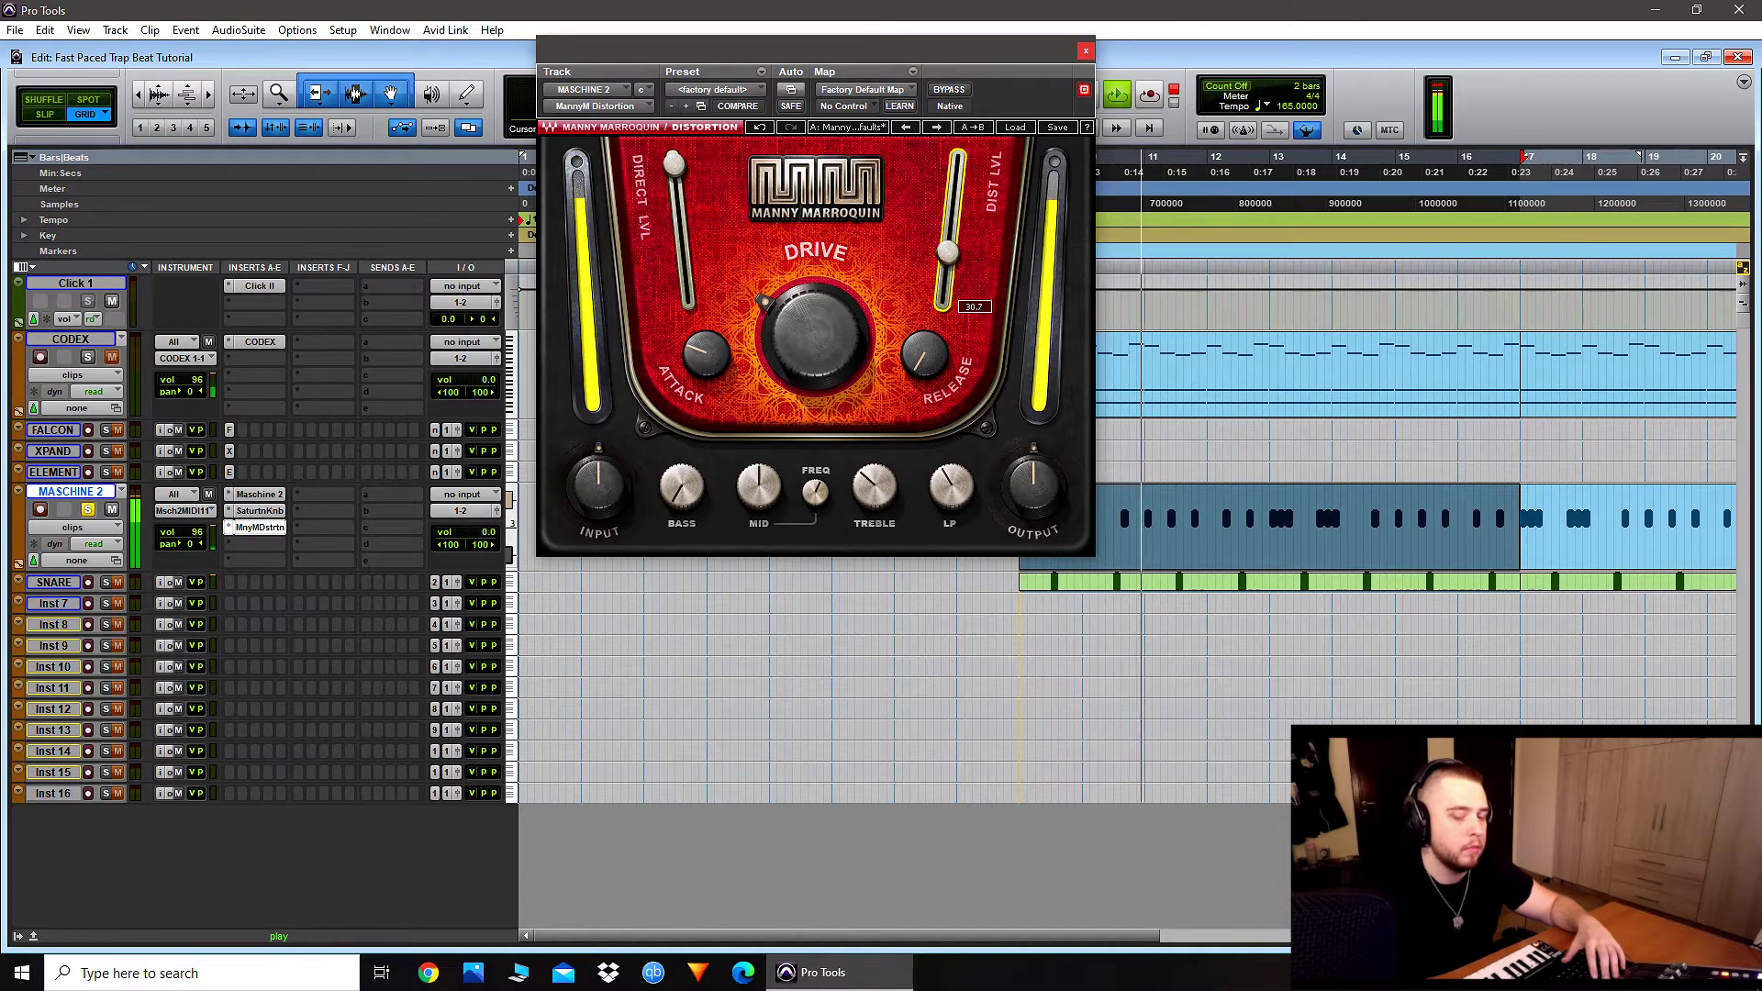
drag(947, 252, 950, 230)
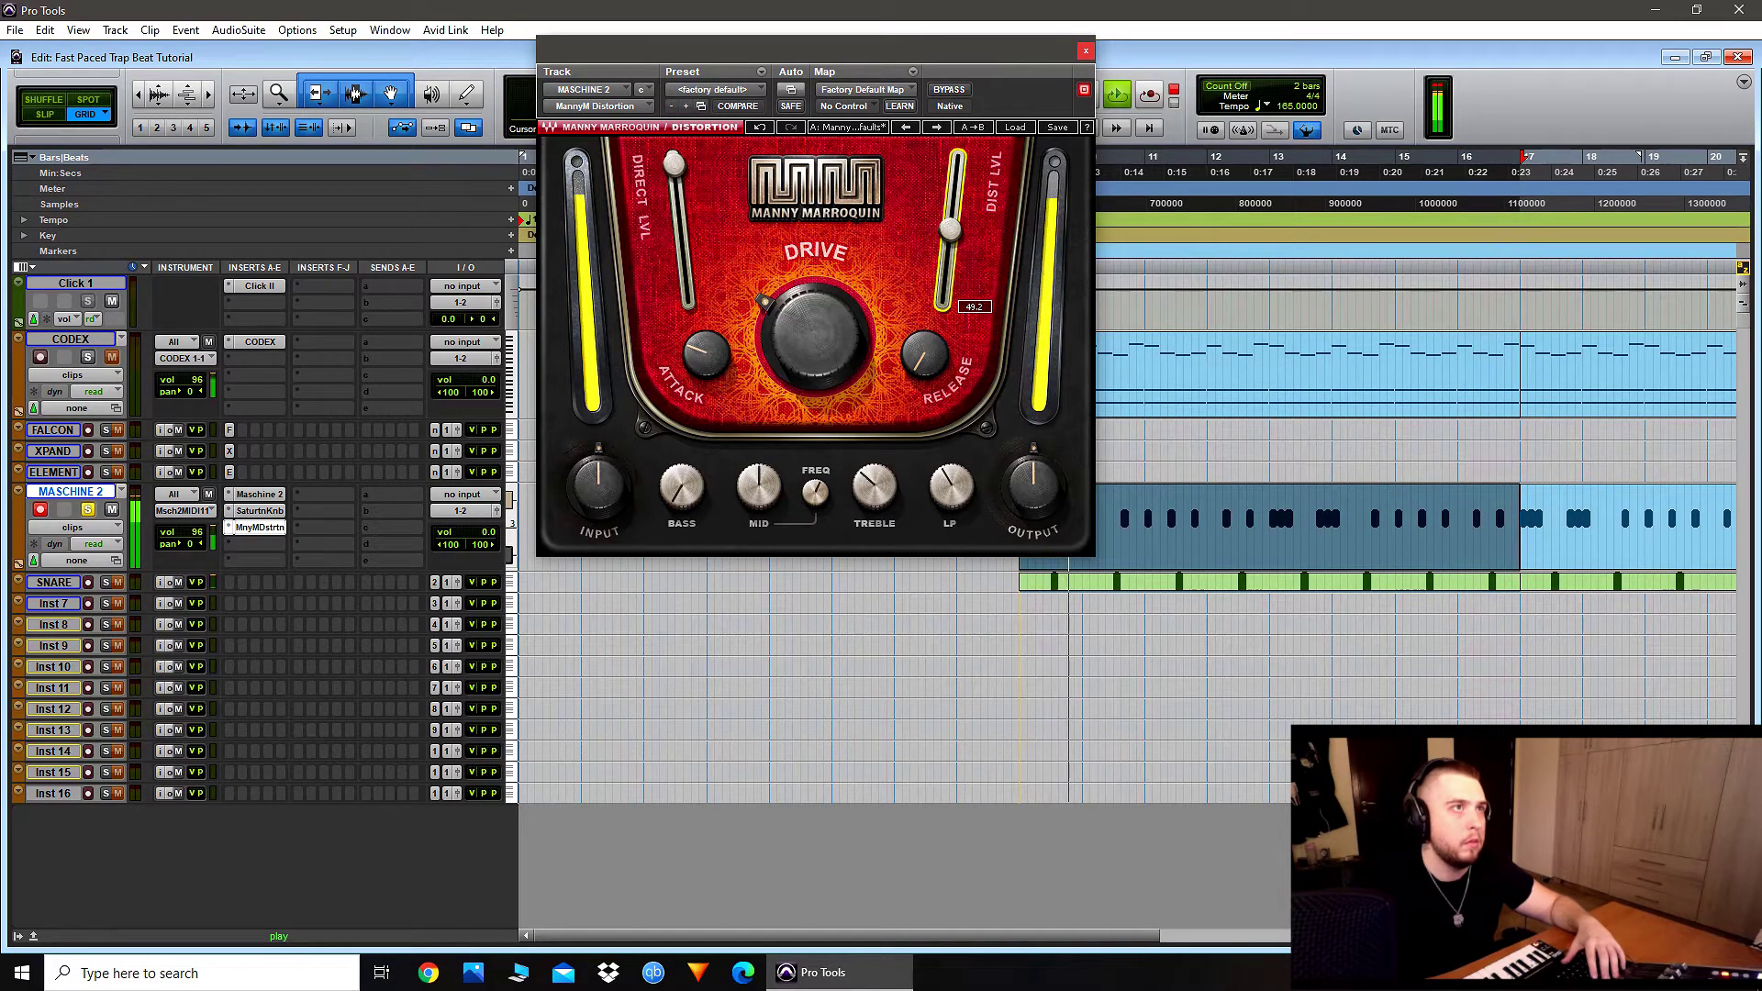
mouse_move(957, 226)
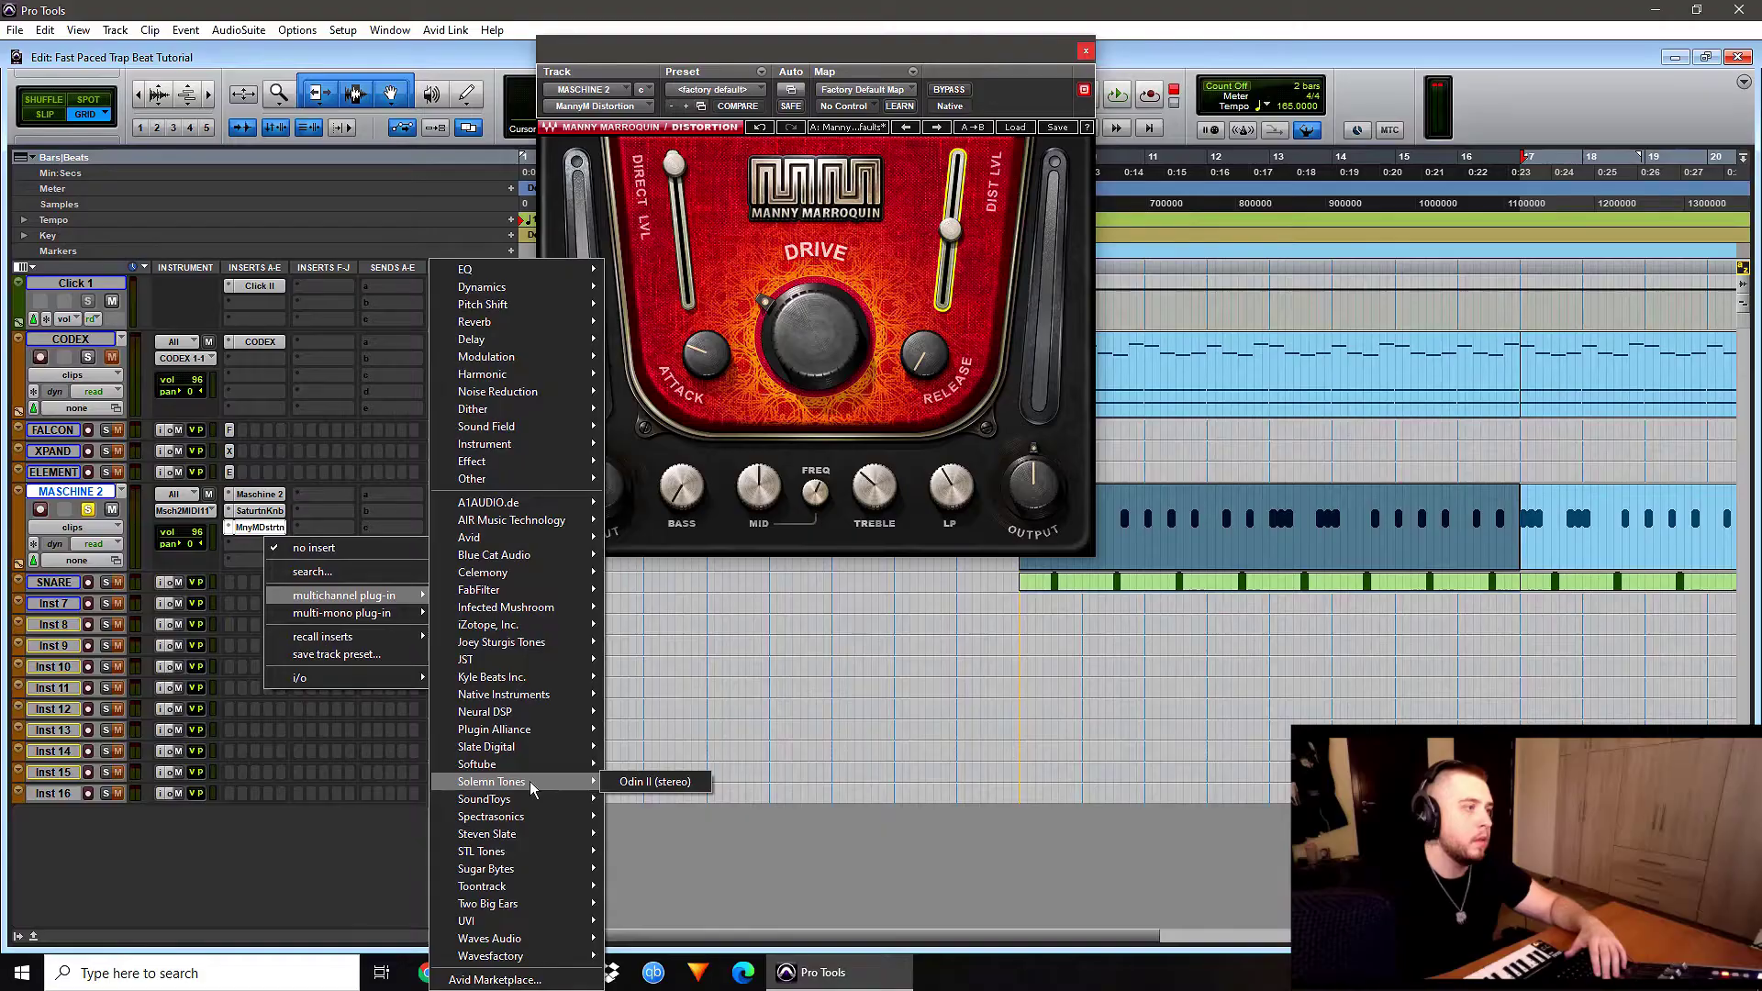
Step: Insert the Waves MaxxBass (stereo) after MannyM Distortion on the MASCHINE 2 track
mouse_move(542, 938)
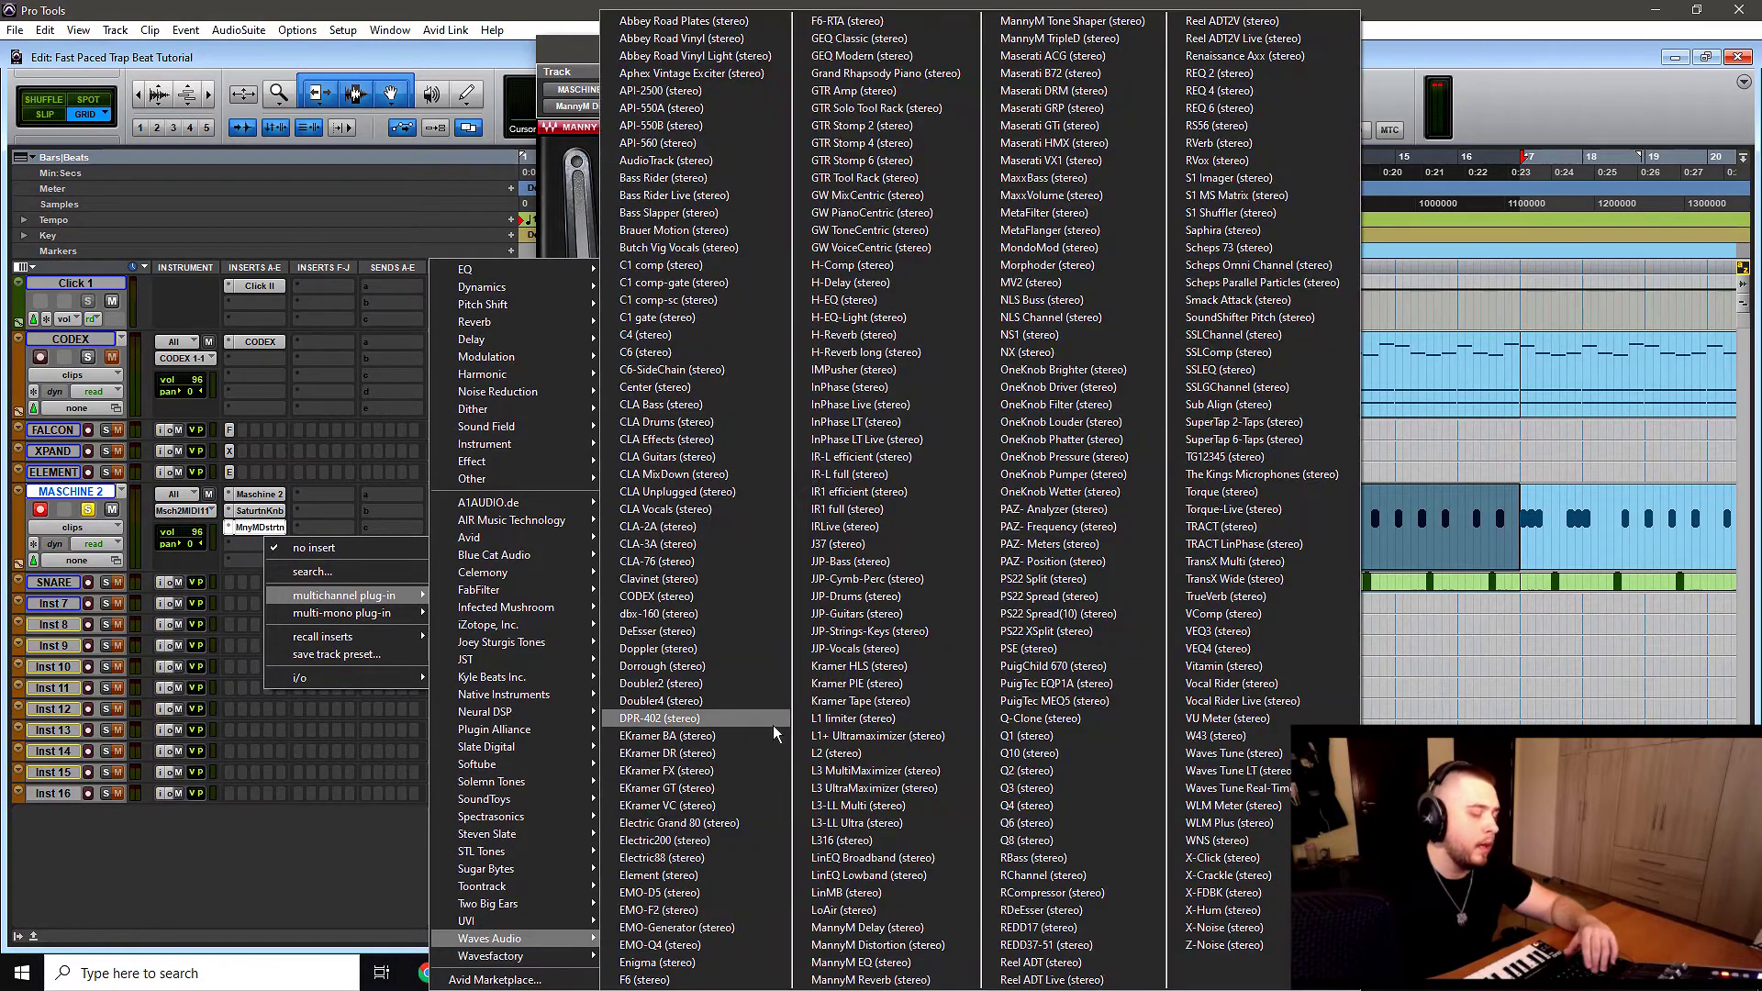
key(Down)
key(Down)
key(Down)
key(Down)
key(Down)
key(Down)
key(Down)
key(Down)
key(Down)
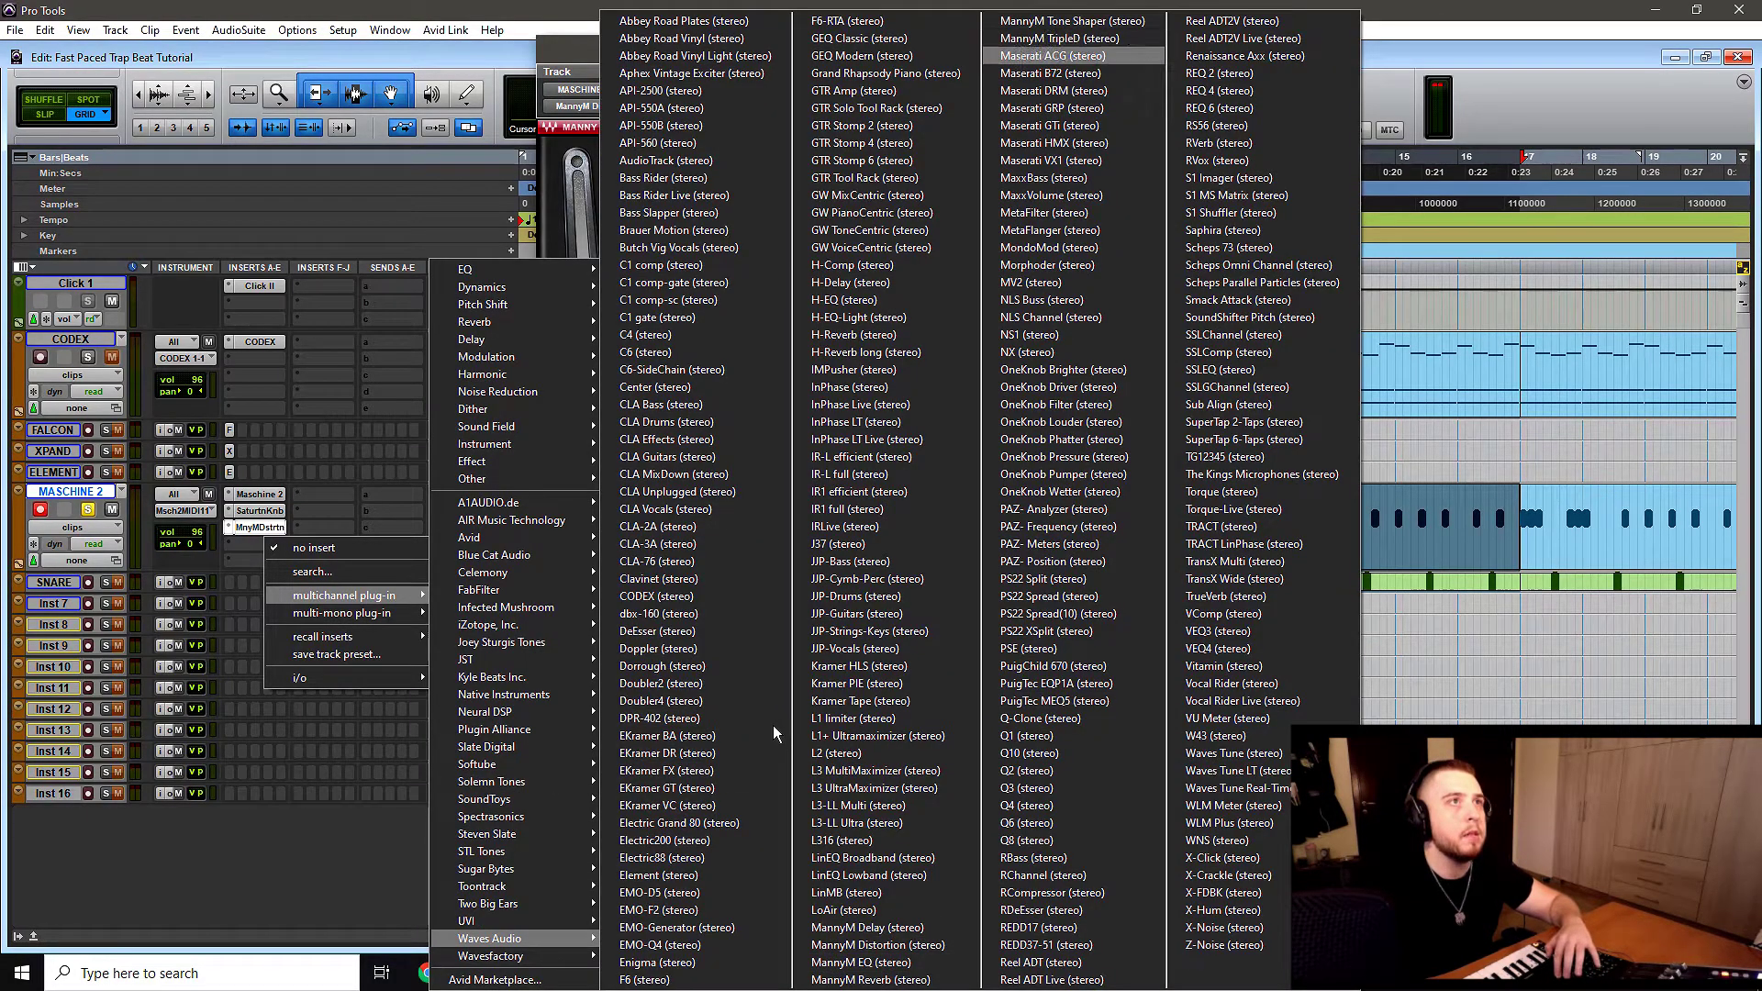
click(1046, 178)
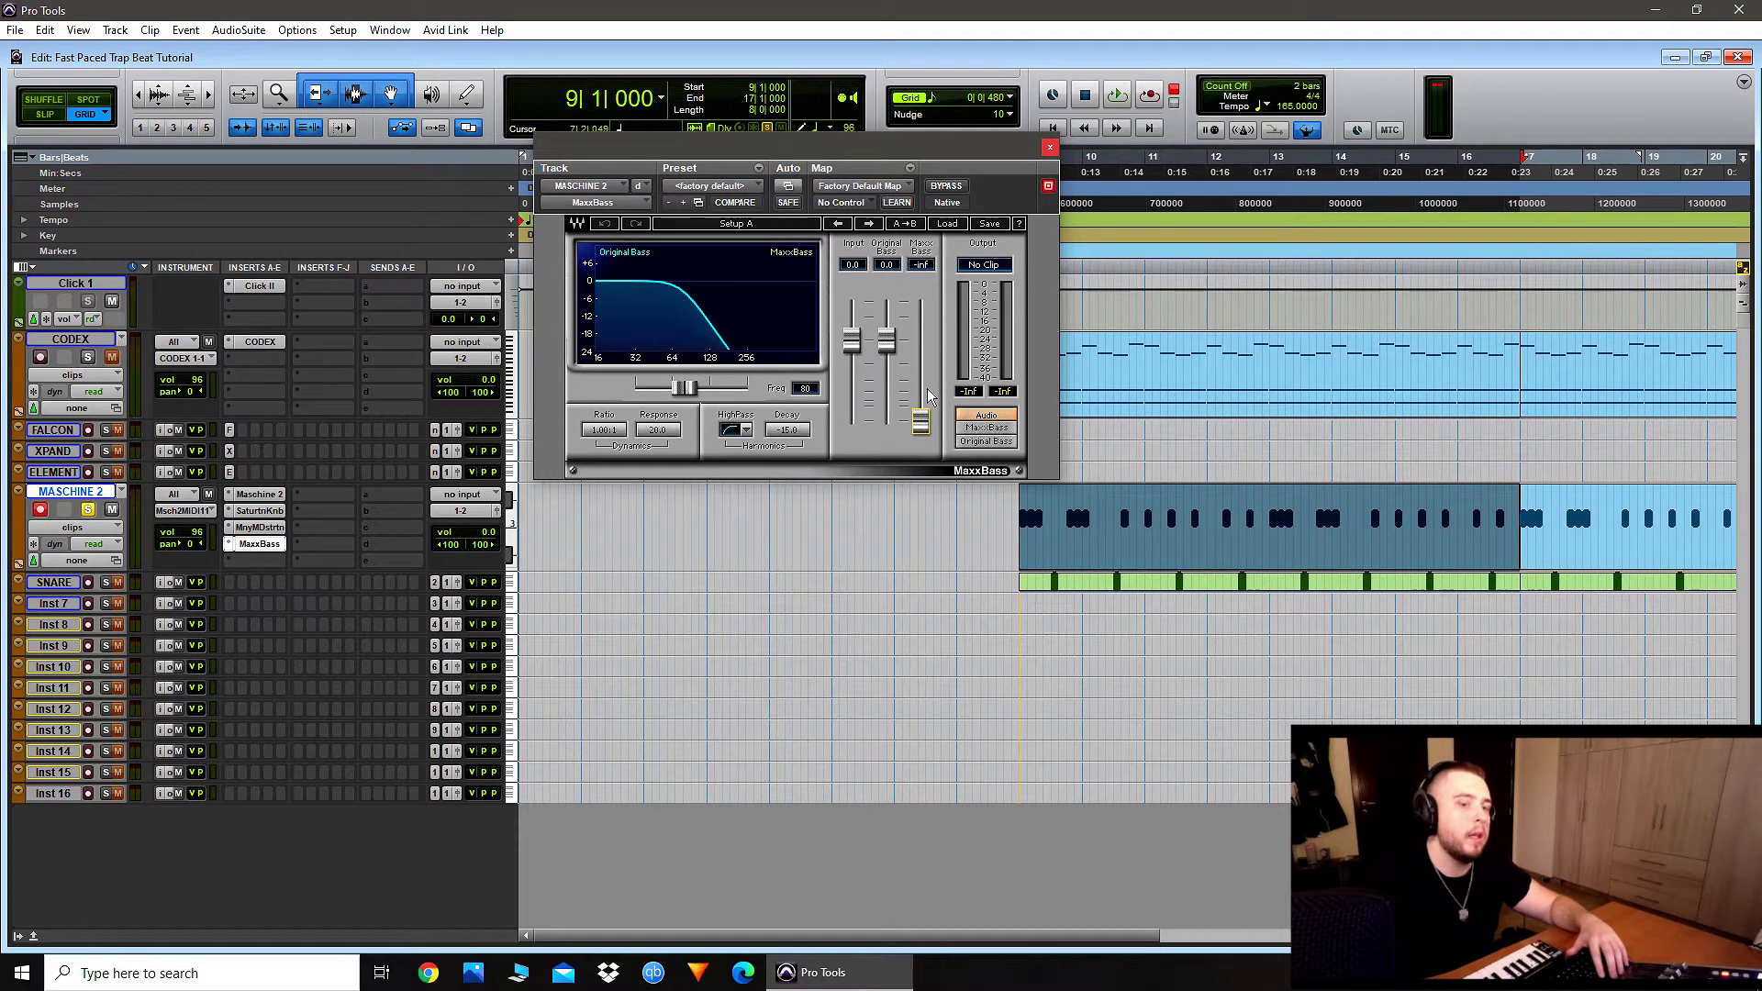
Step: Set the MaxxBass frequency to 50 and MaxxBass level to -11.3 with the original bass muted, and bring the original bass back up
drag(921, 420, 922, 353)
key(space)
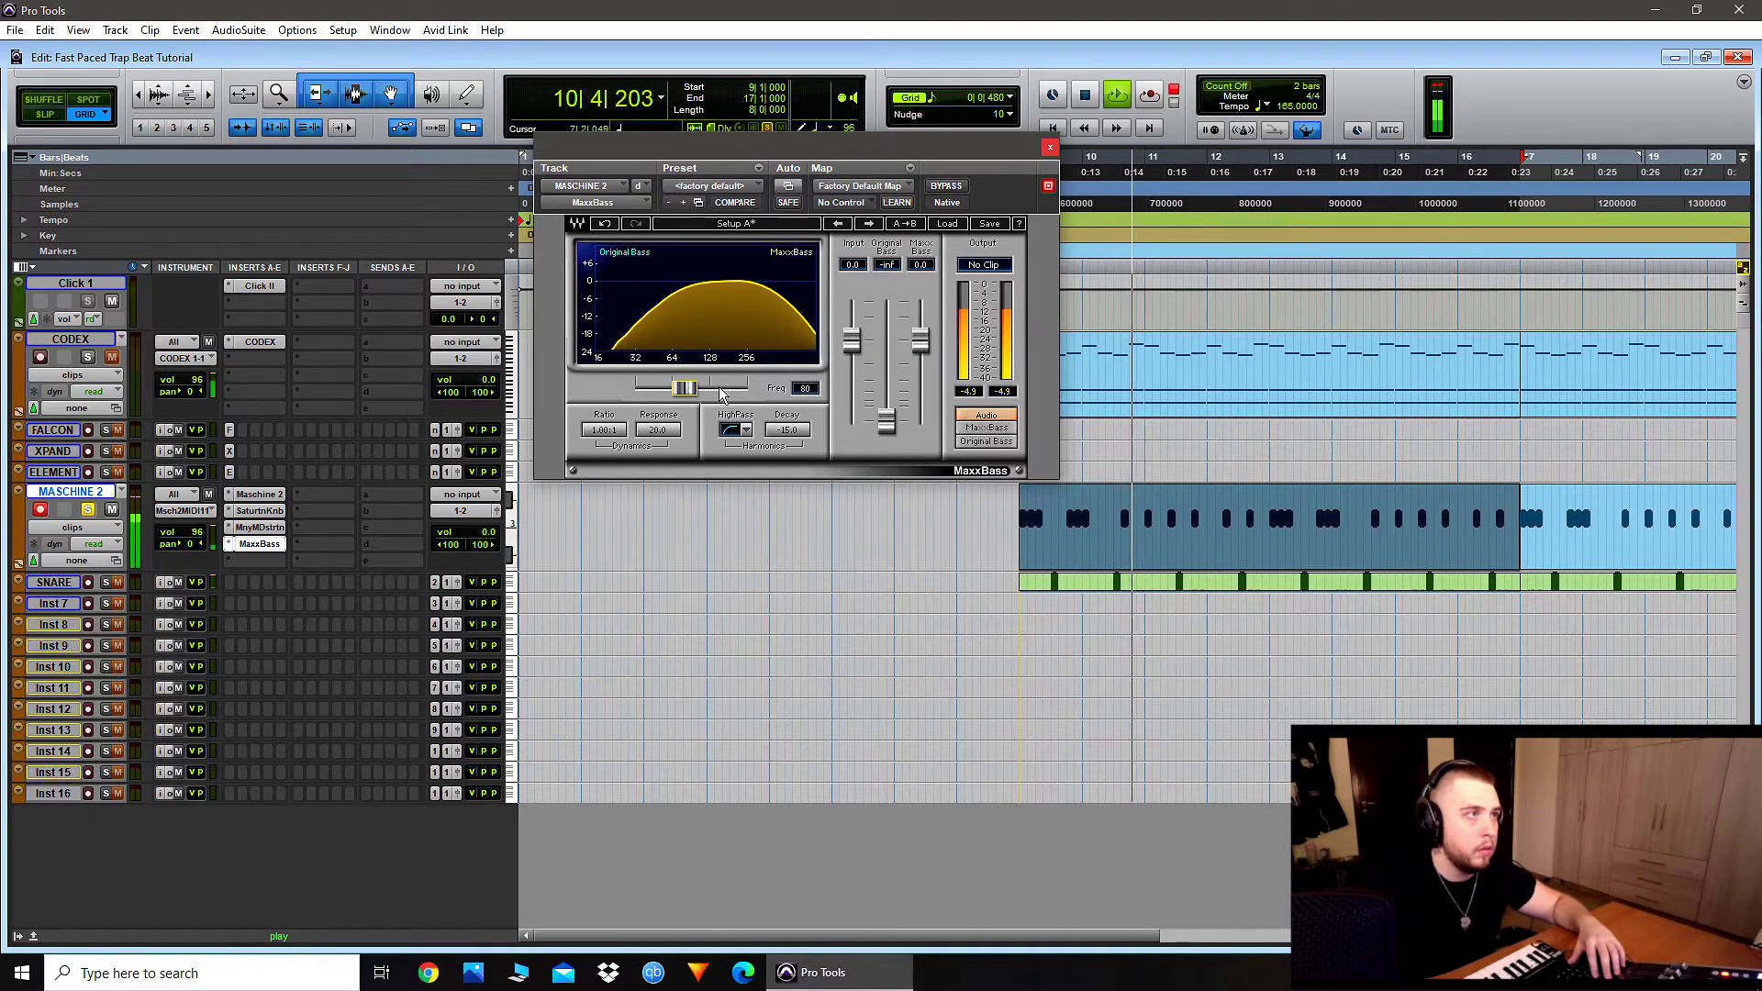
drag(685, 387, 666, 387)
drag(801, 387, 801, 393)
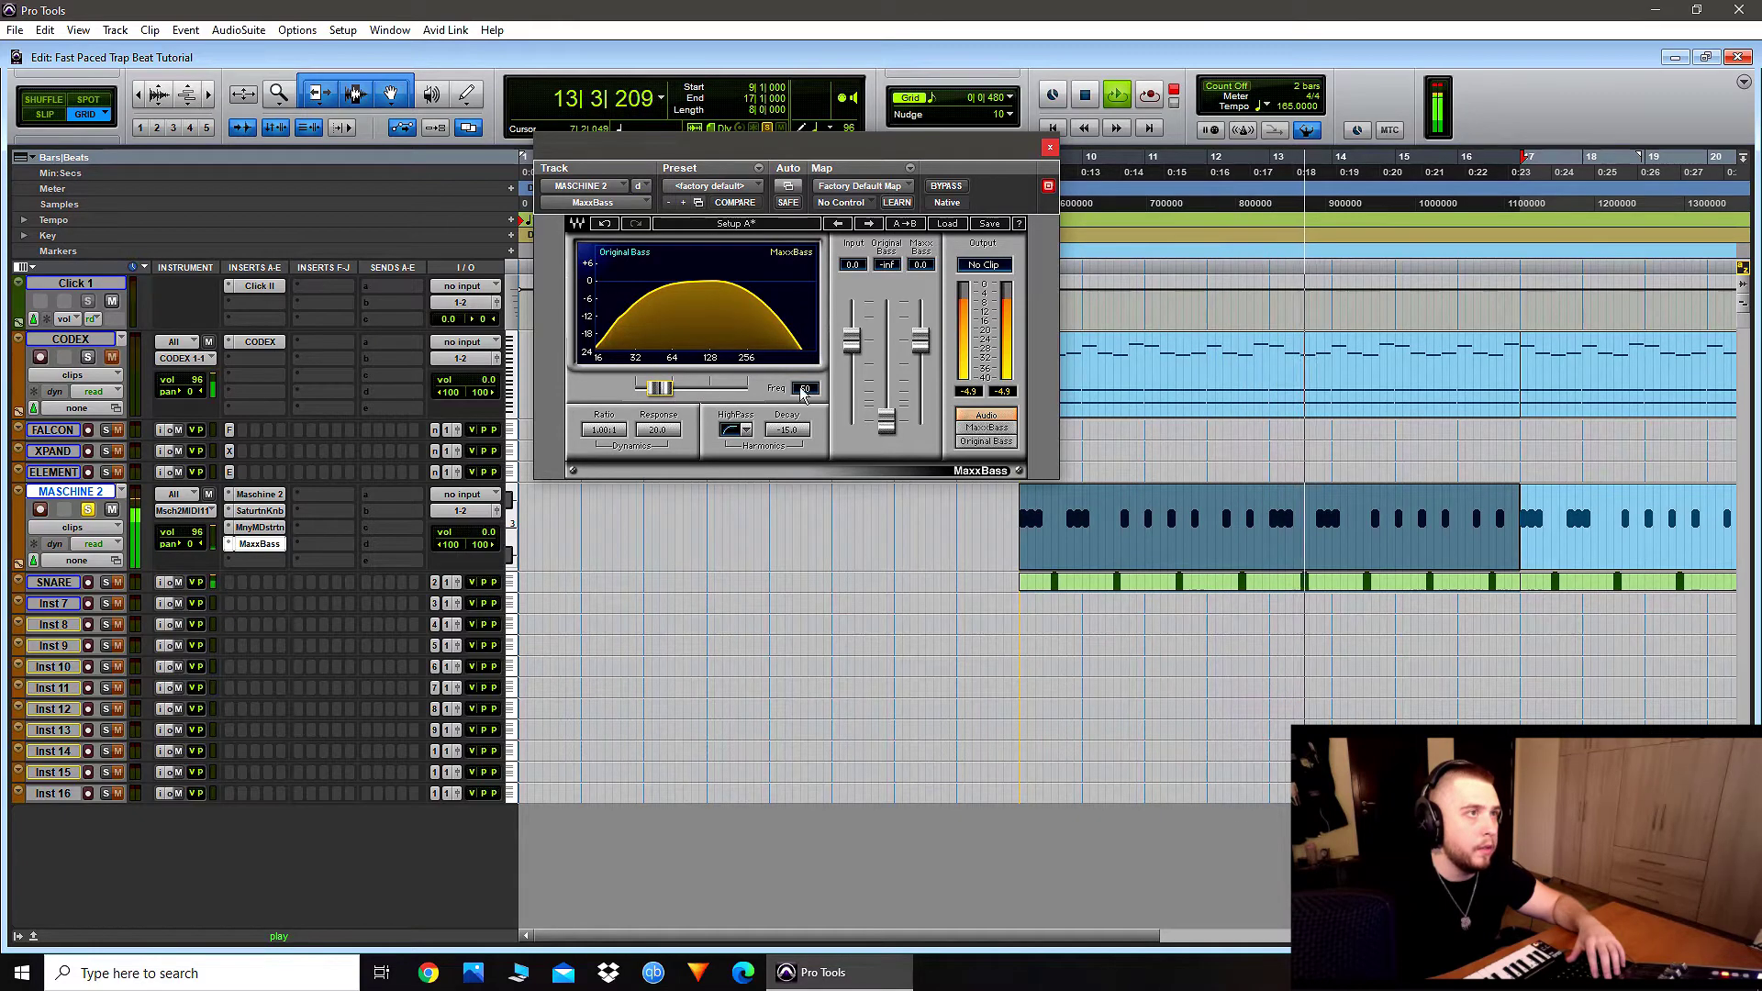
drag(922, 265, 918, 380)
key(space)
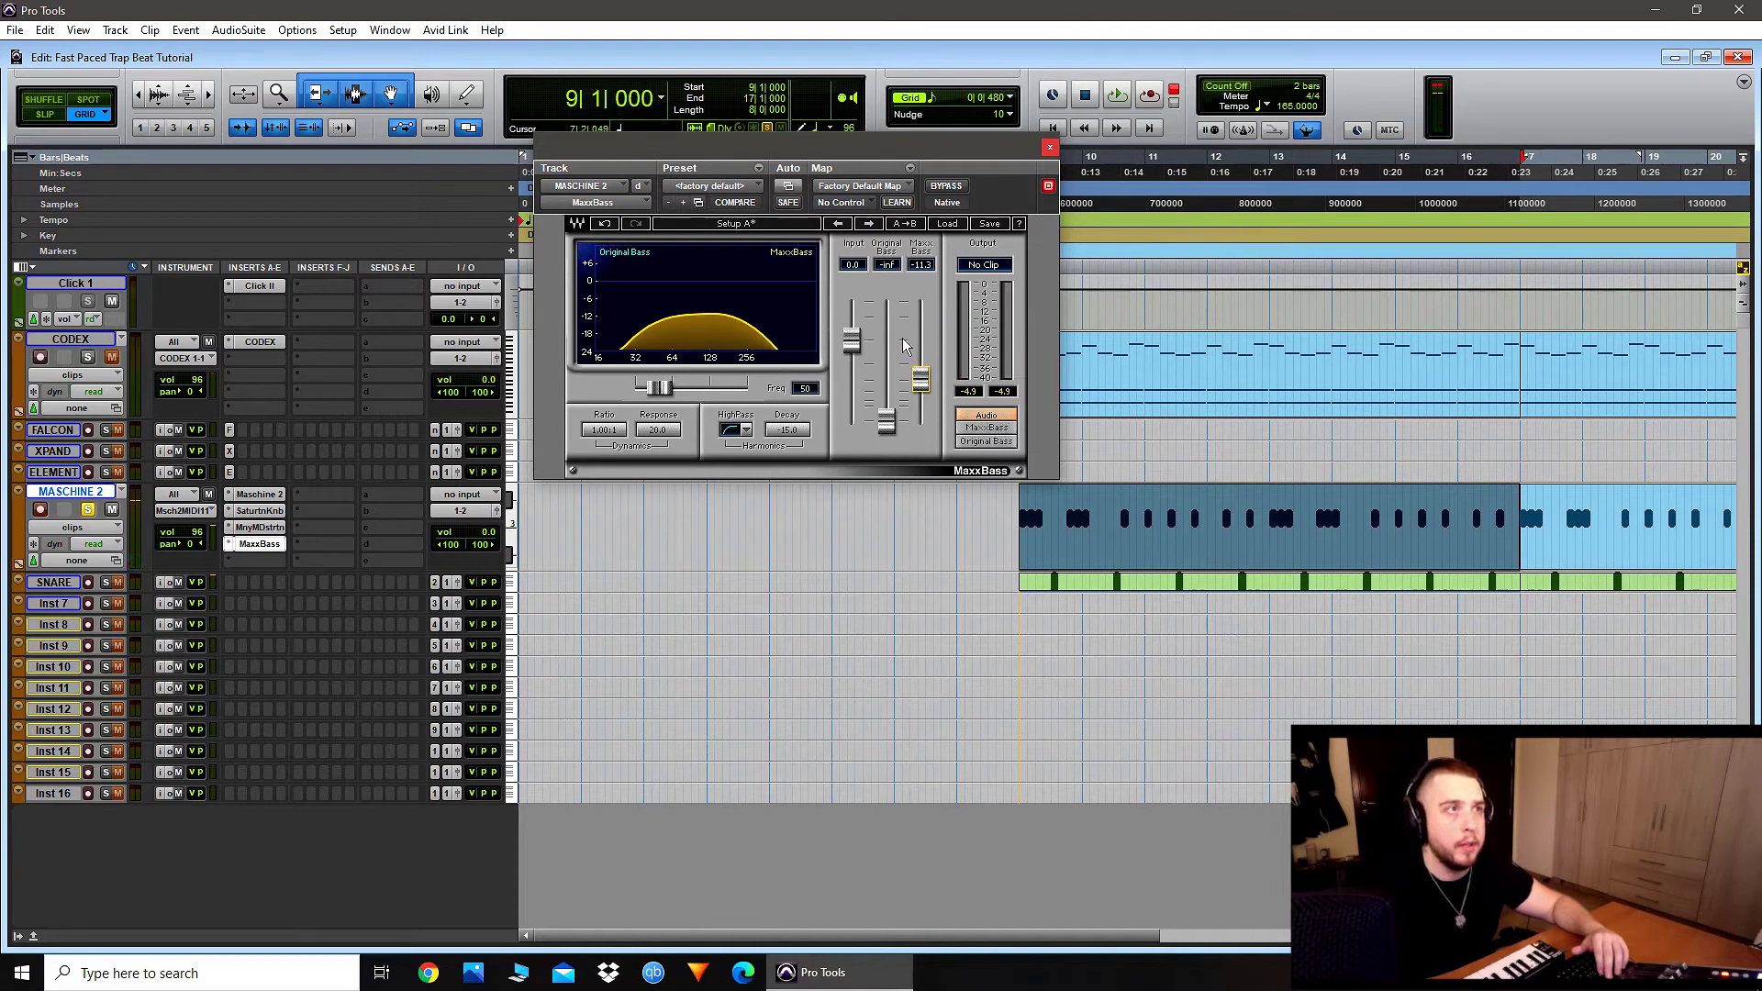
key(space)
drag(886, 422, 887, 350)
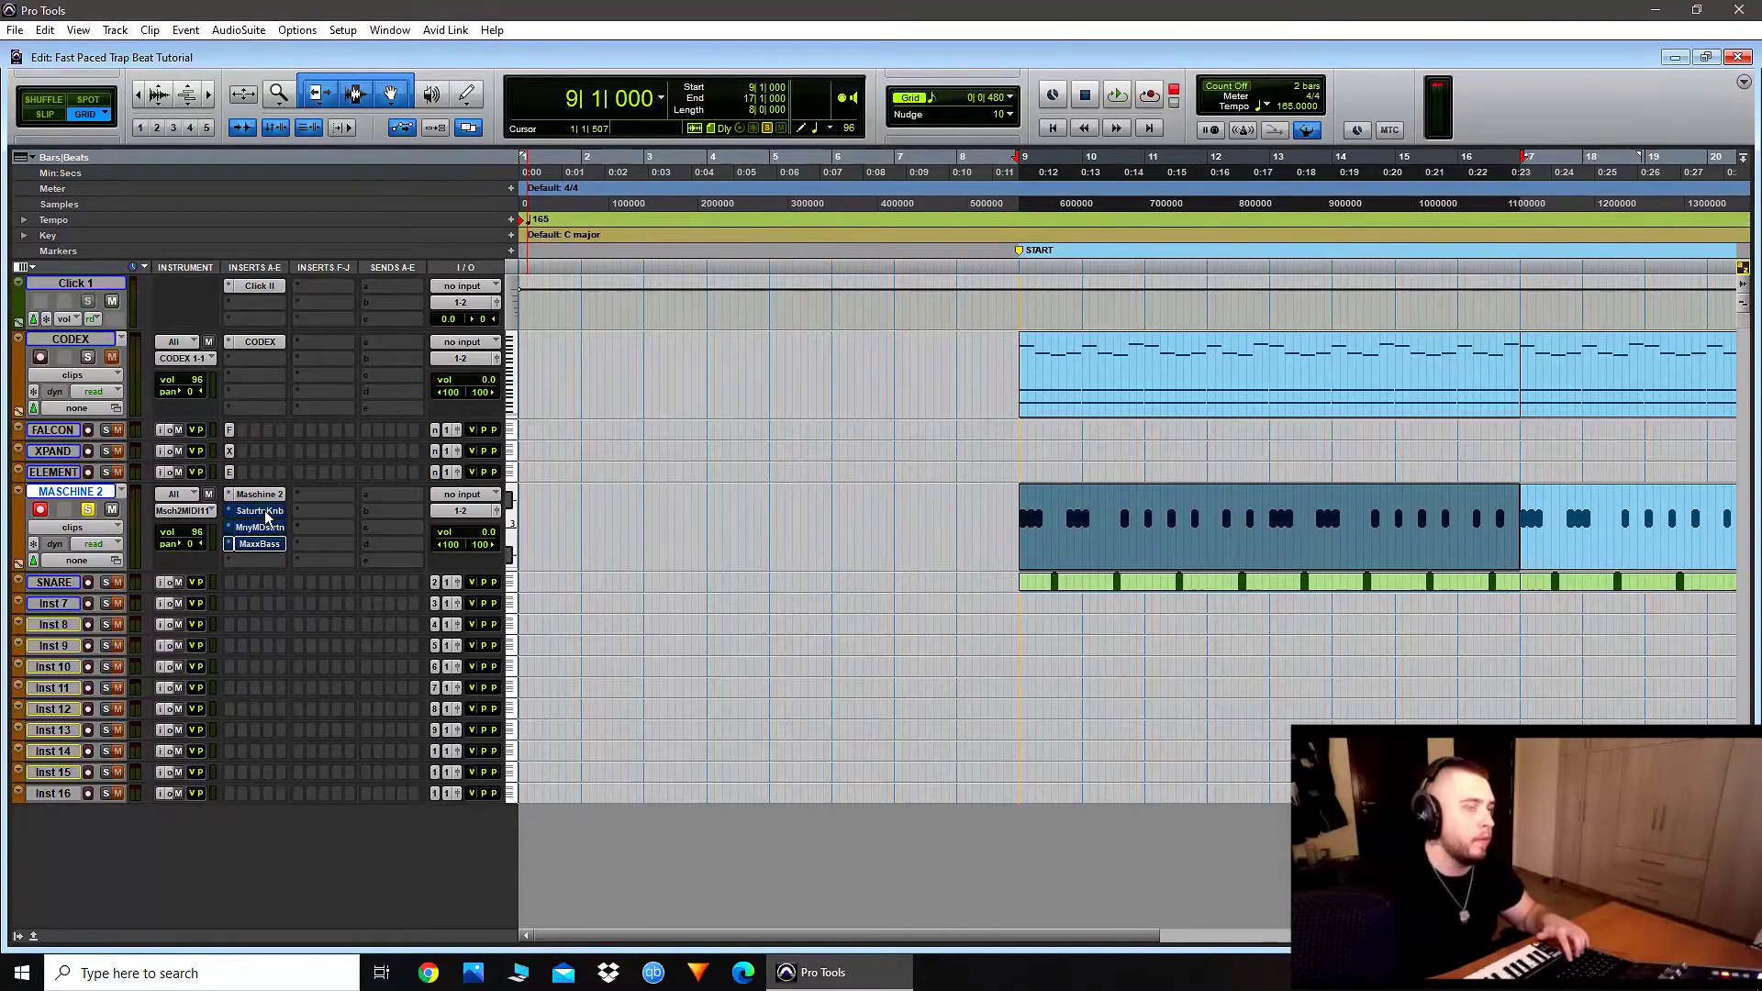
Step: Compare the soloed 808 with its three effects bypassed and active, and unsolo the MASCHINE 2 track
key(space)
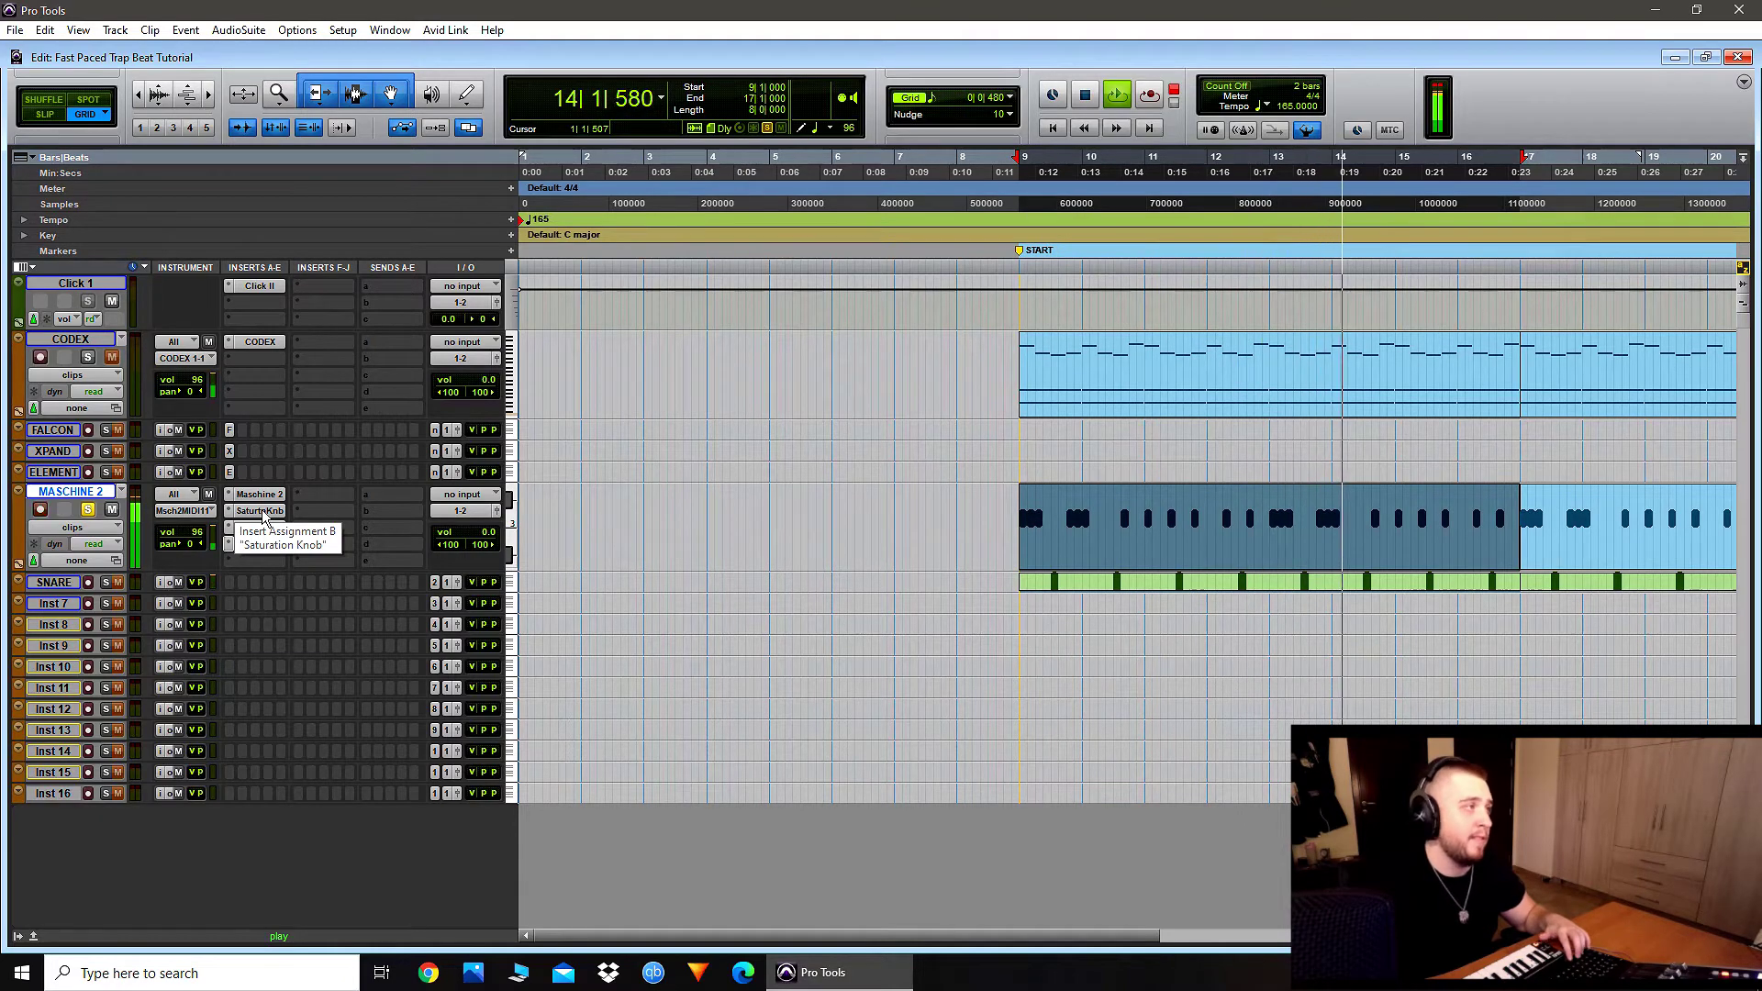
key(space)
click(87, 510)
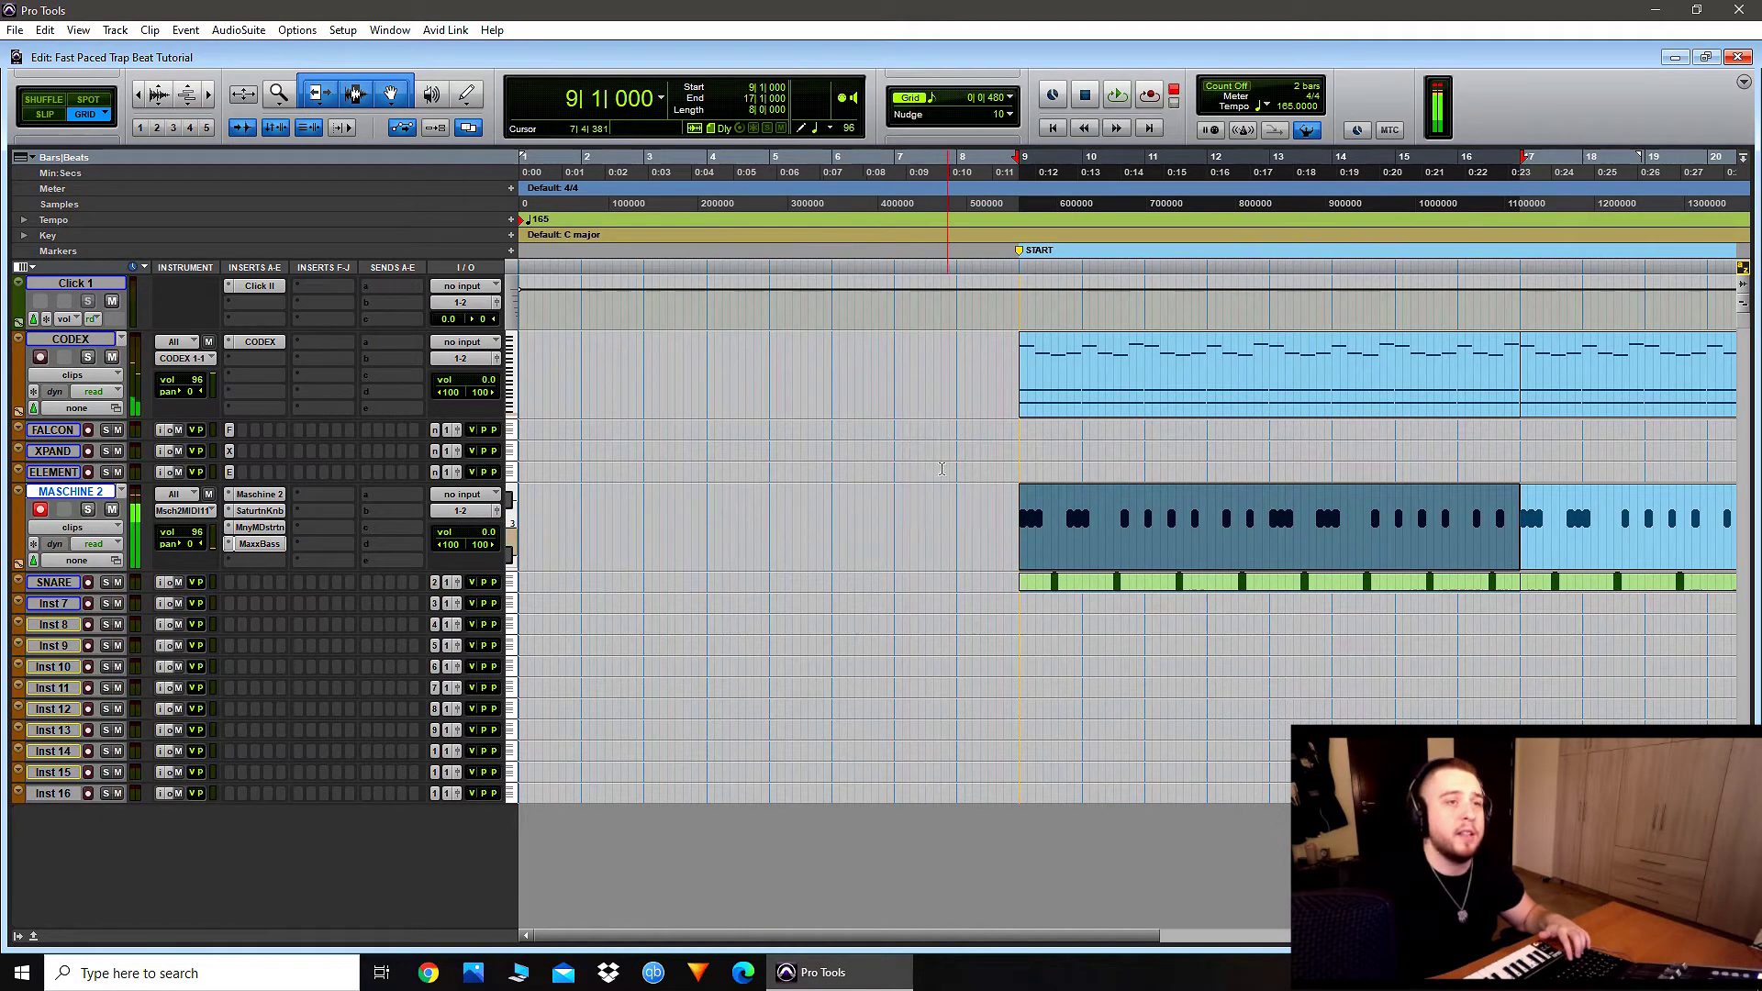
Step: Play the full beat from just before bar 9 and compare it with the 808's three effects bypassed and active
click(993, 524)
key(space)
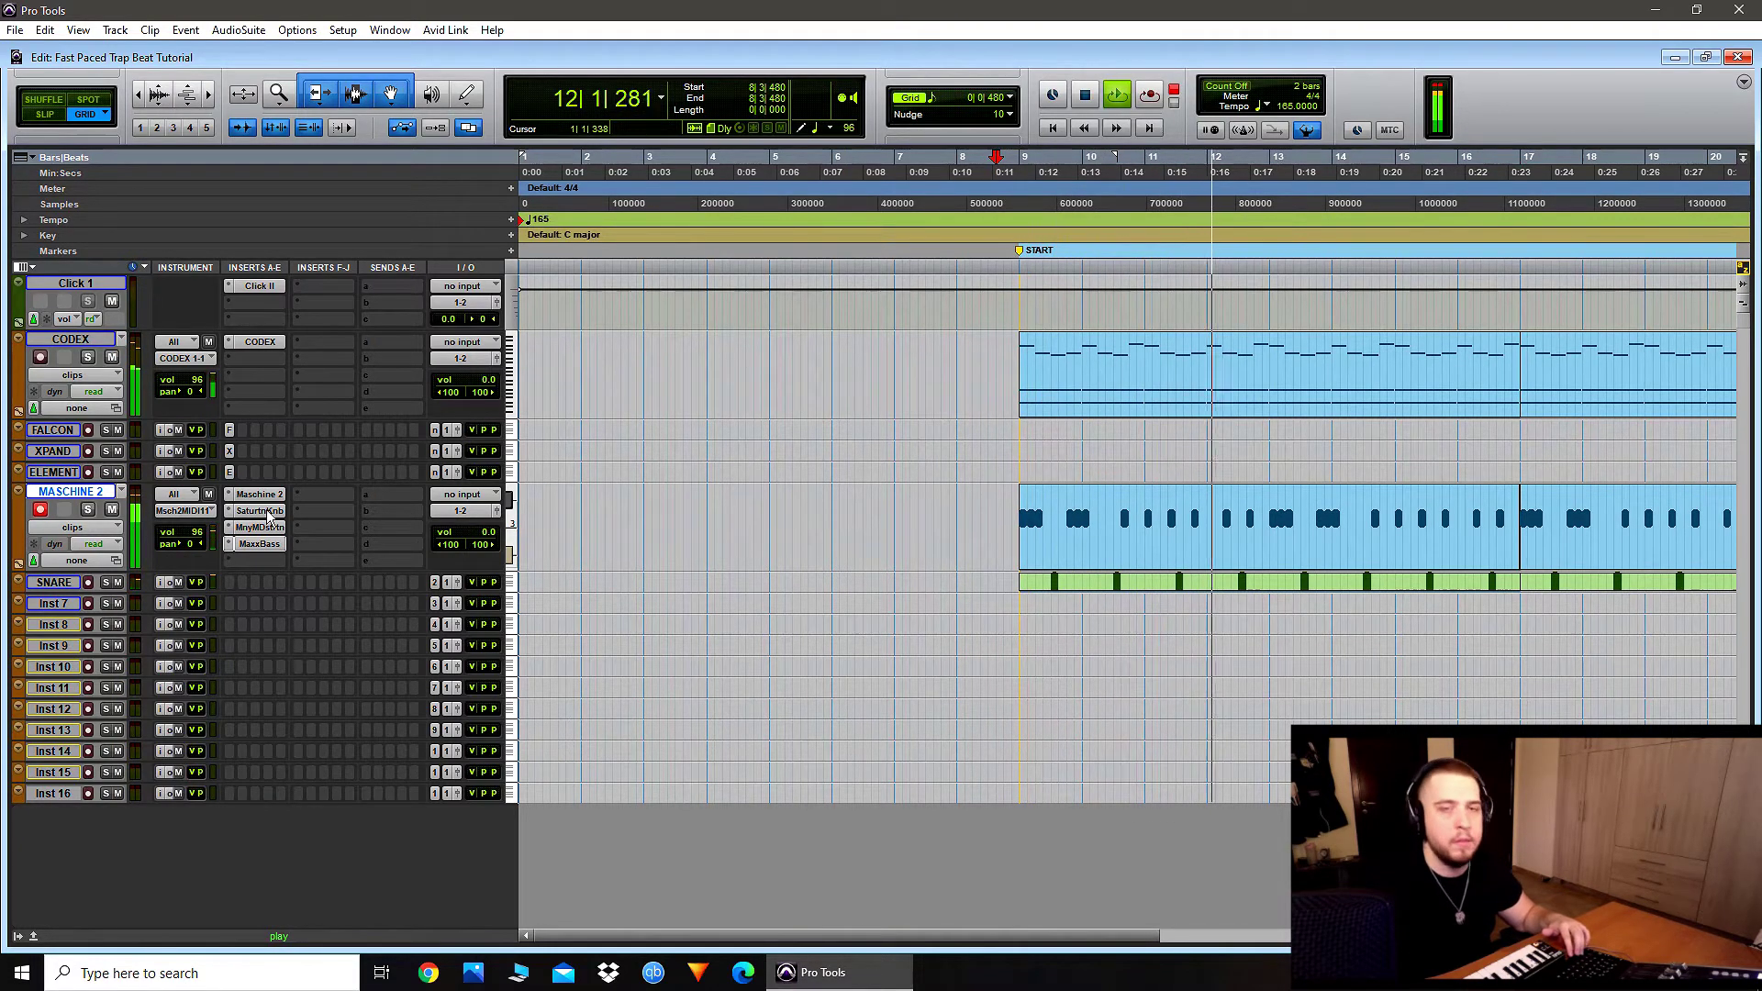
key(shift+a)
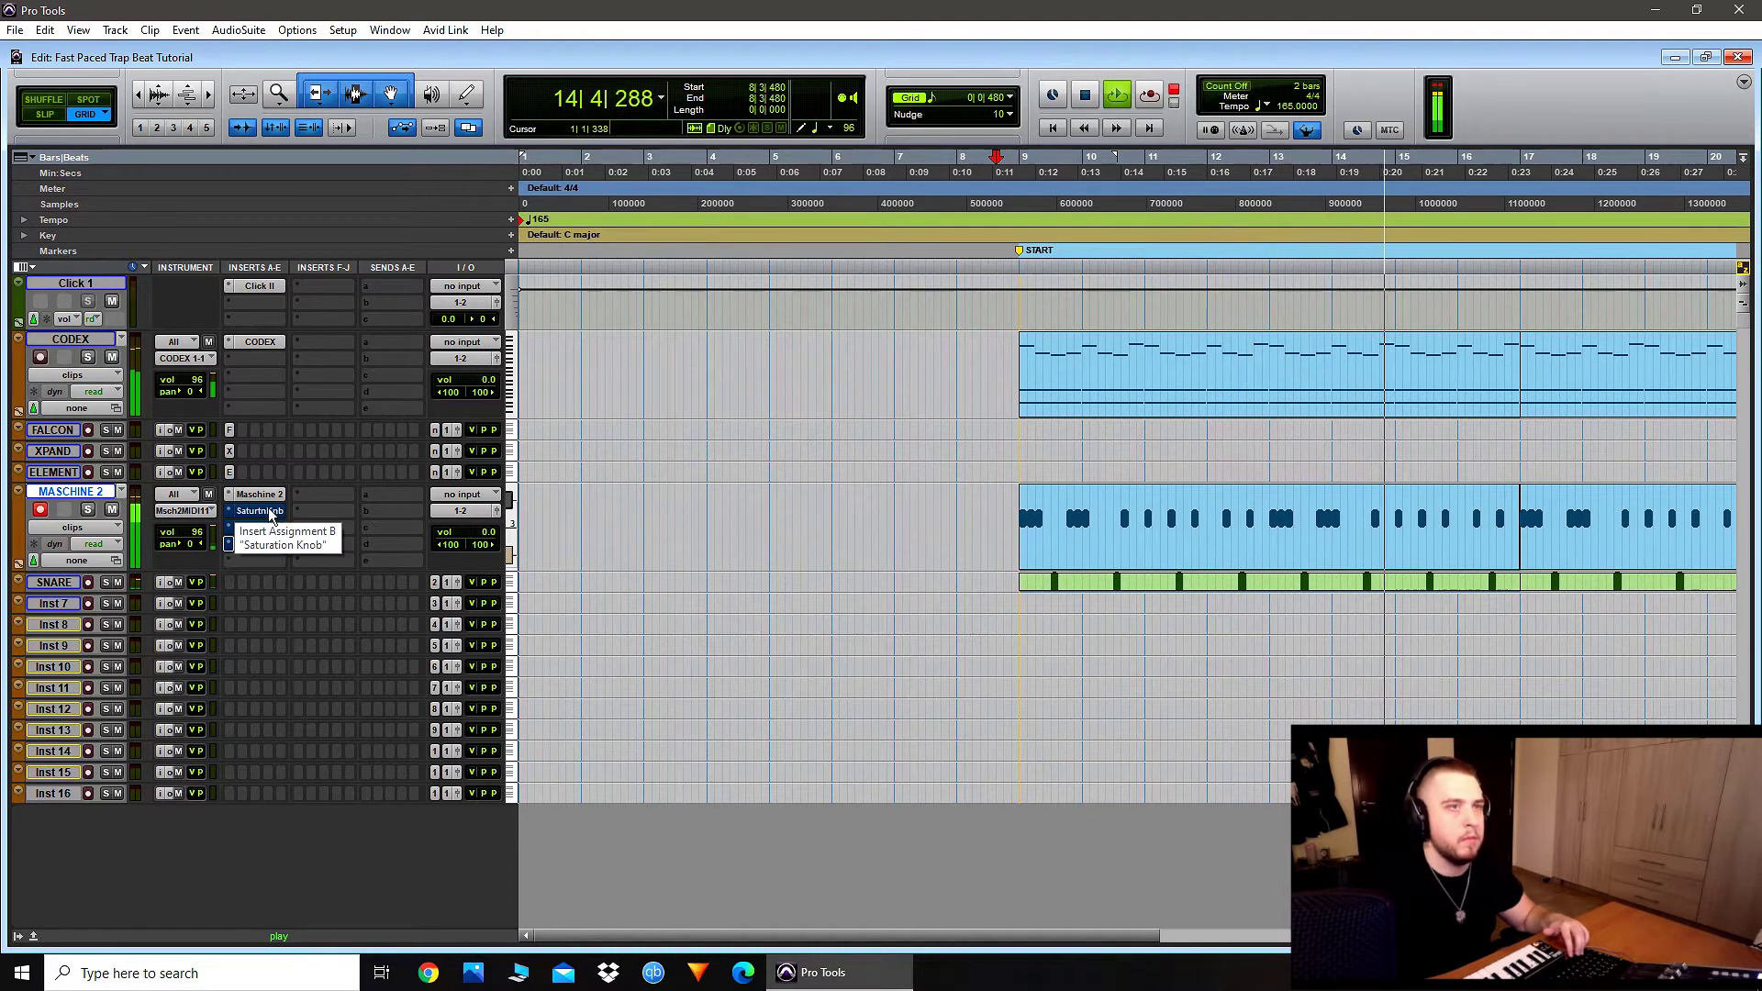
key(shift+a)
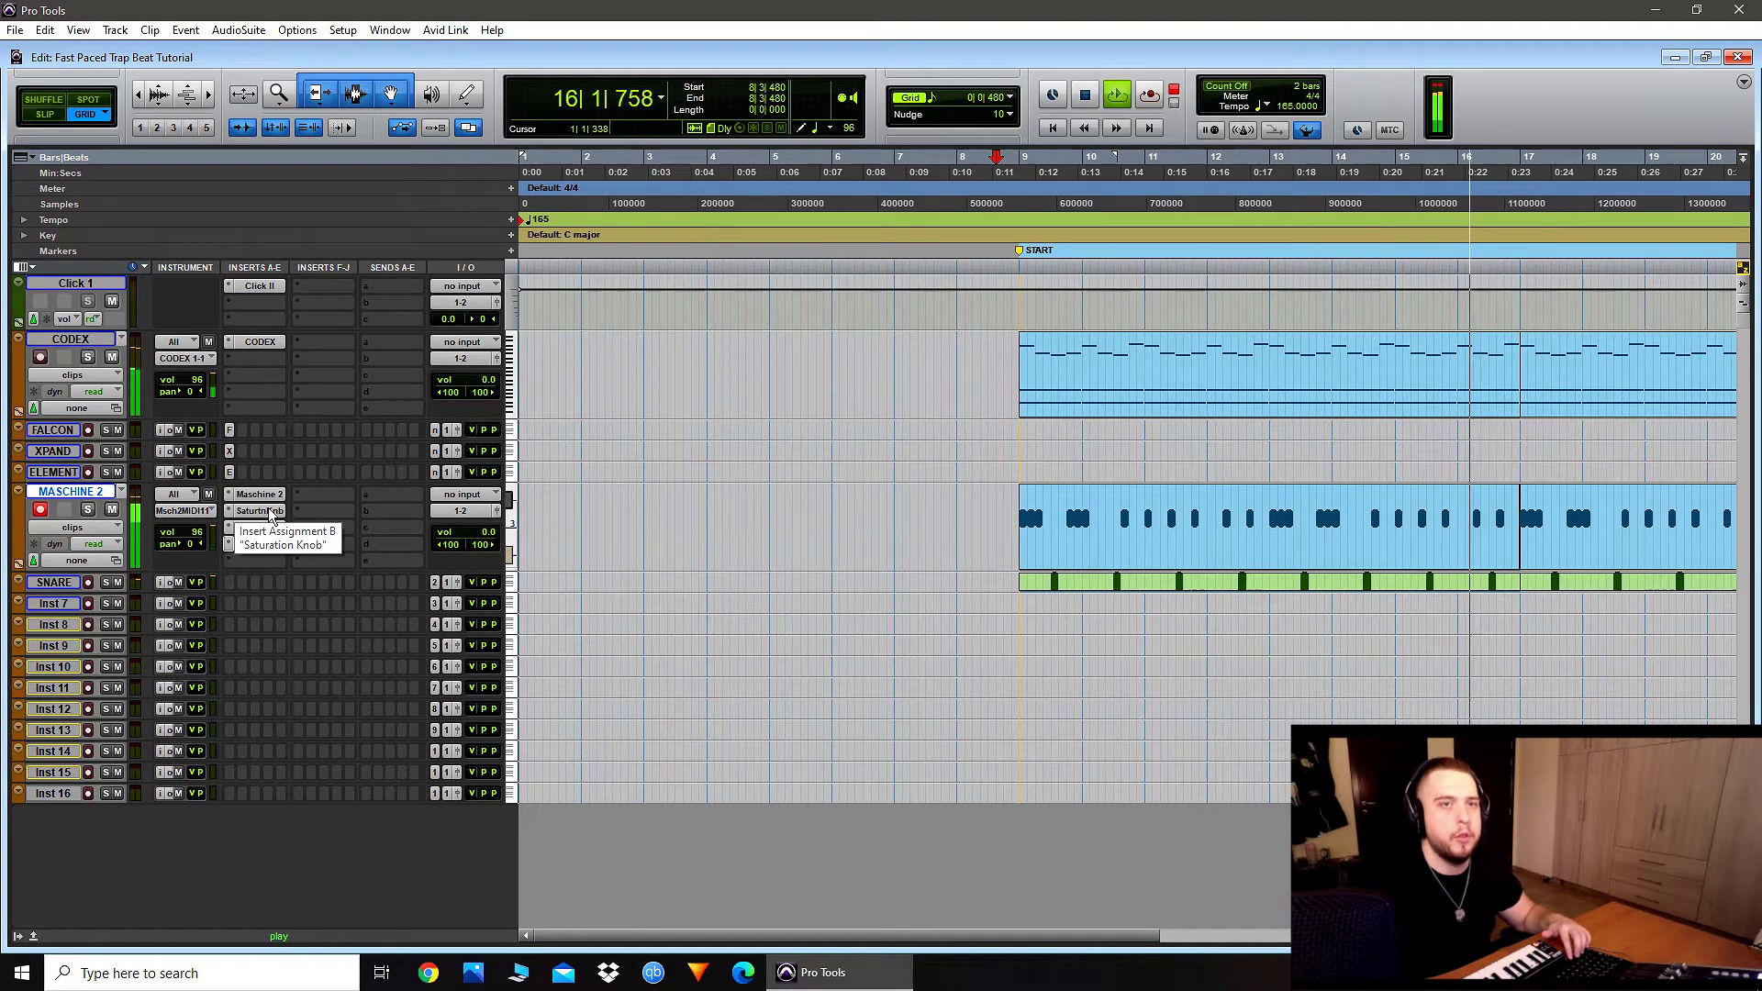
key(space)
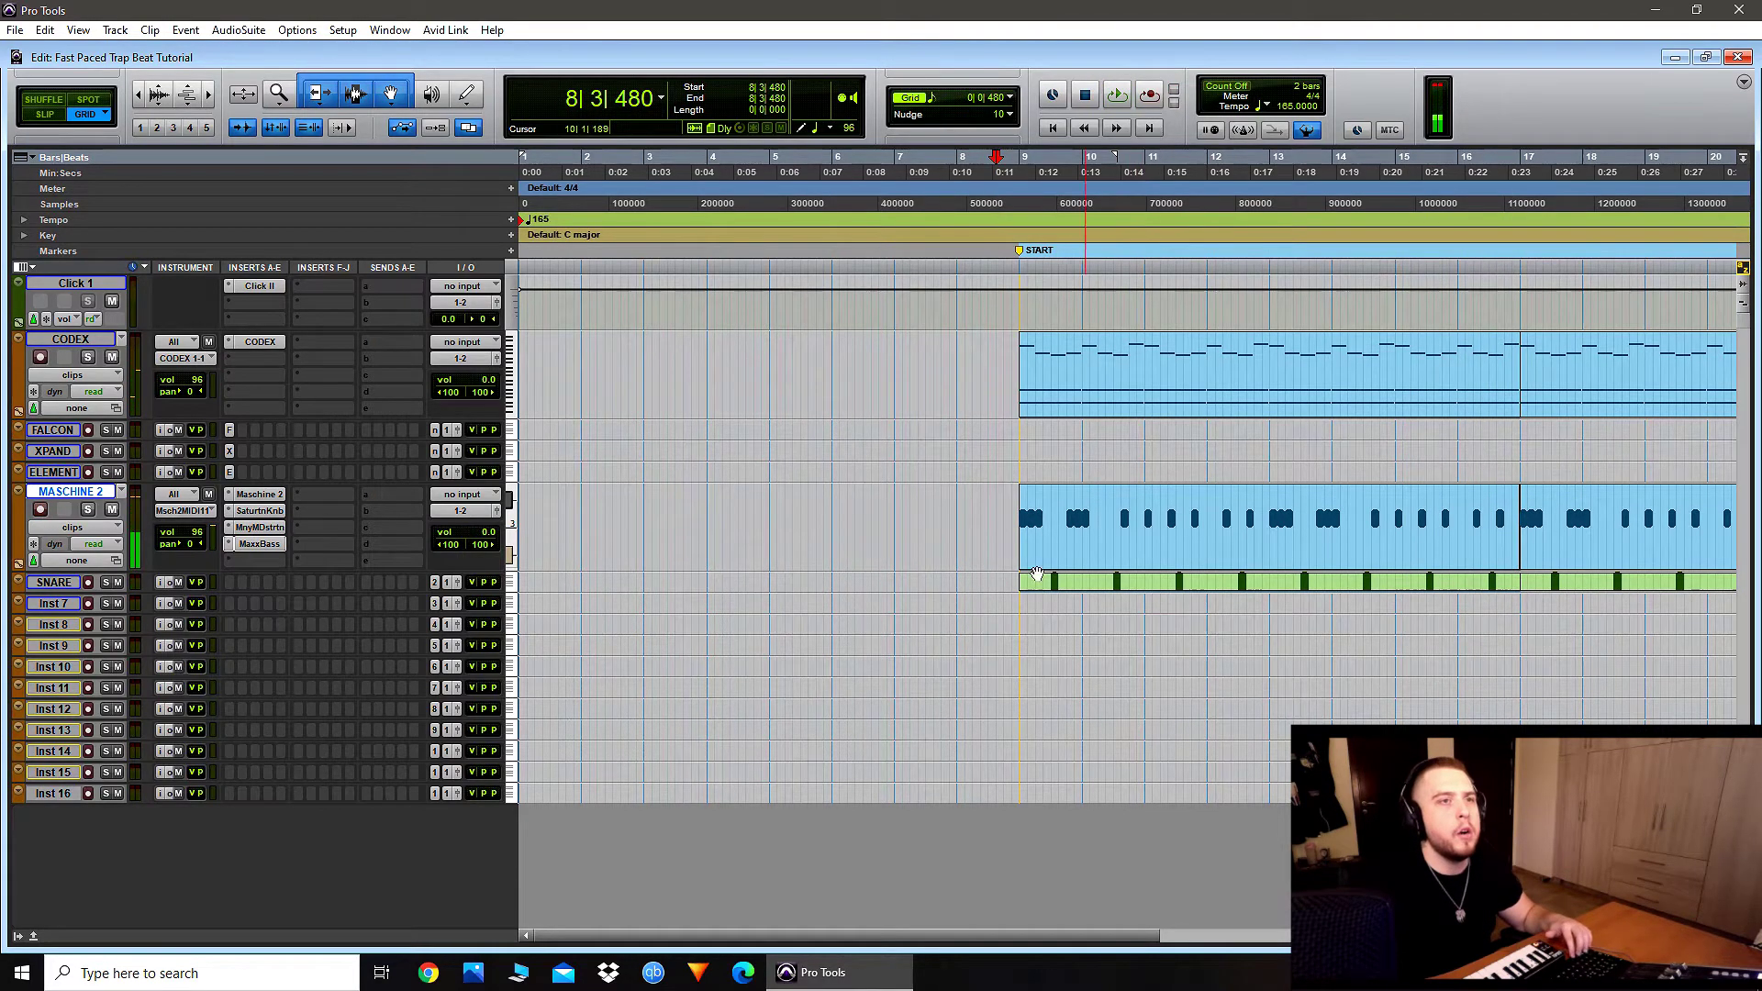
Step: Rename the Inst 7 track as KICK and open the Maschine 2 instrument on the MASCHINE 2 track
double_click(53, 603)
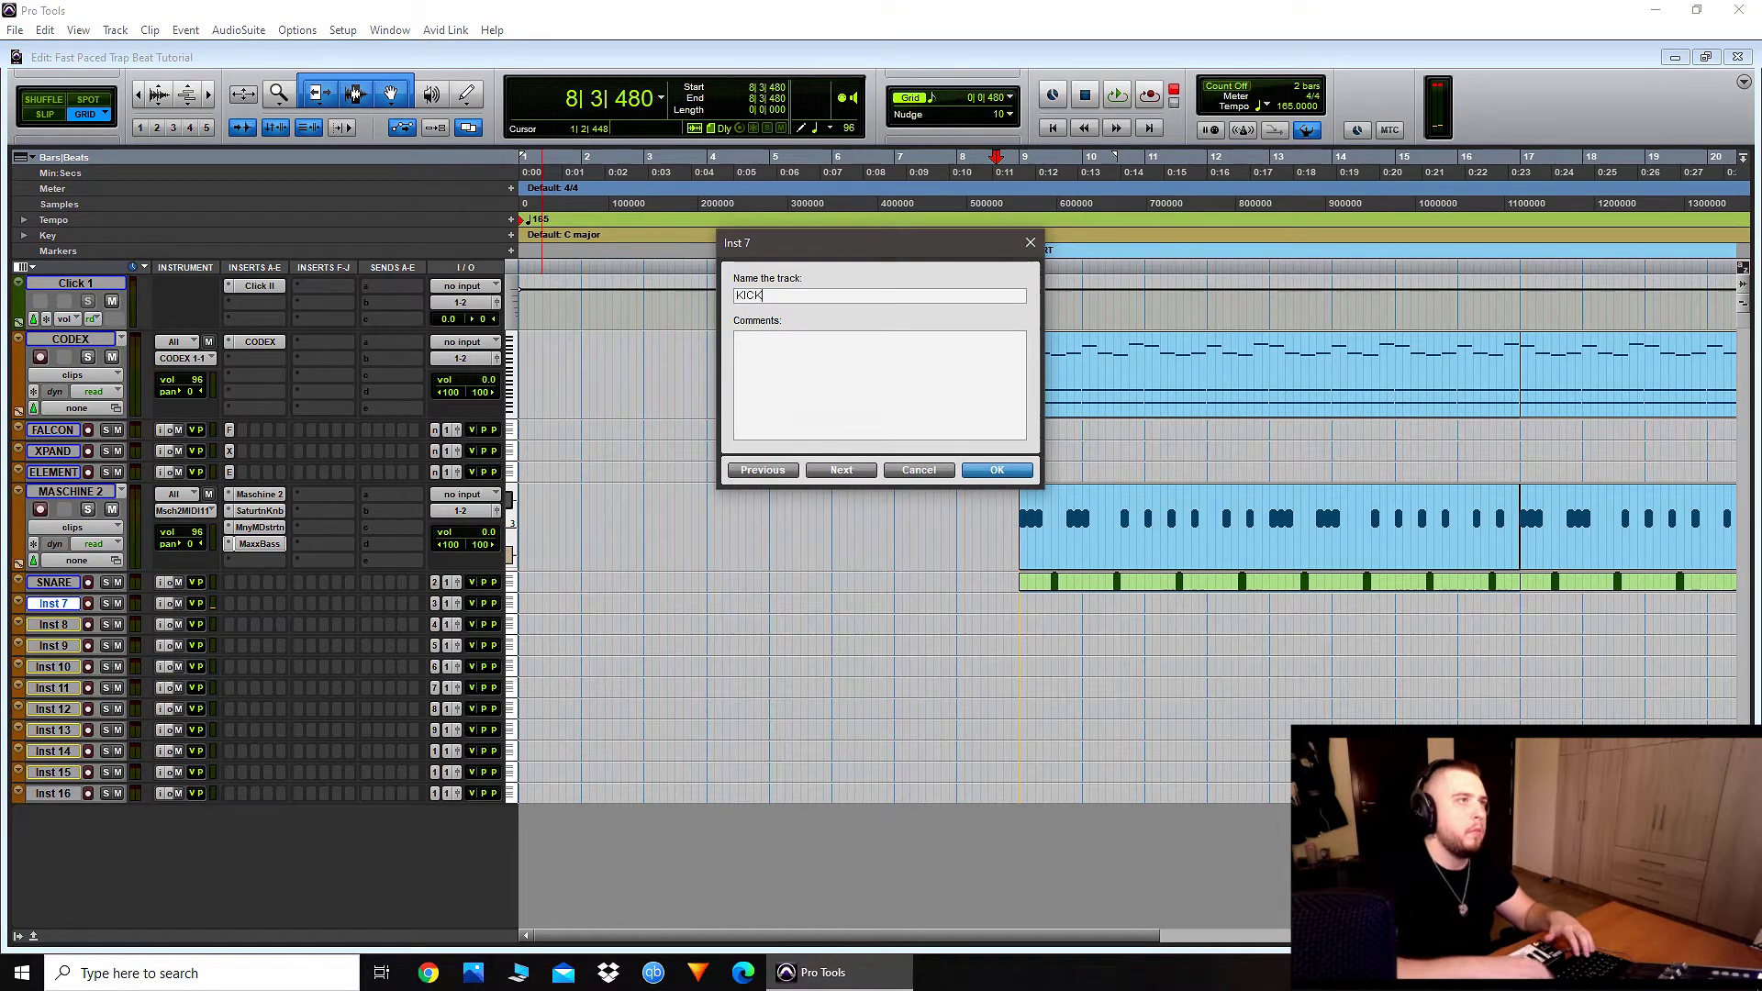
key(Return)
click(254, 497)
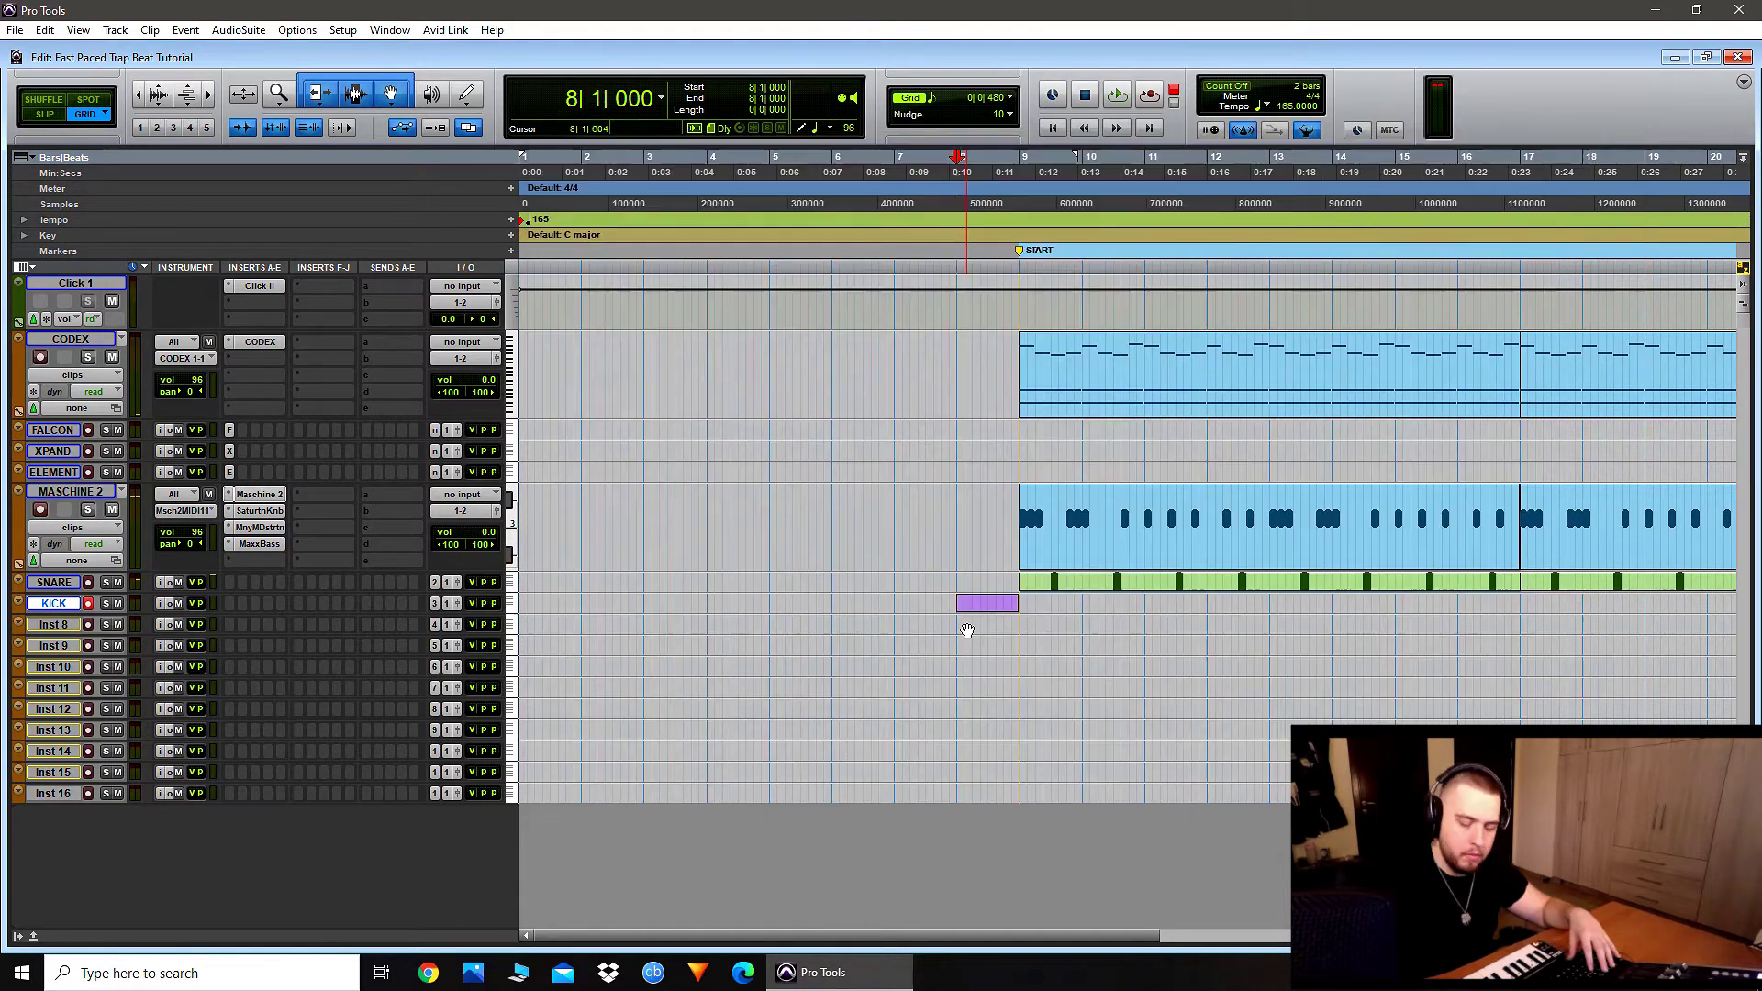
Step: Record a kick pattern on the KICK track from bar 8 through bar 16, following the 808 rhythm
key(F12)
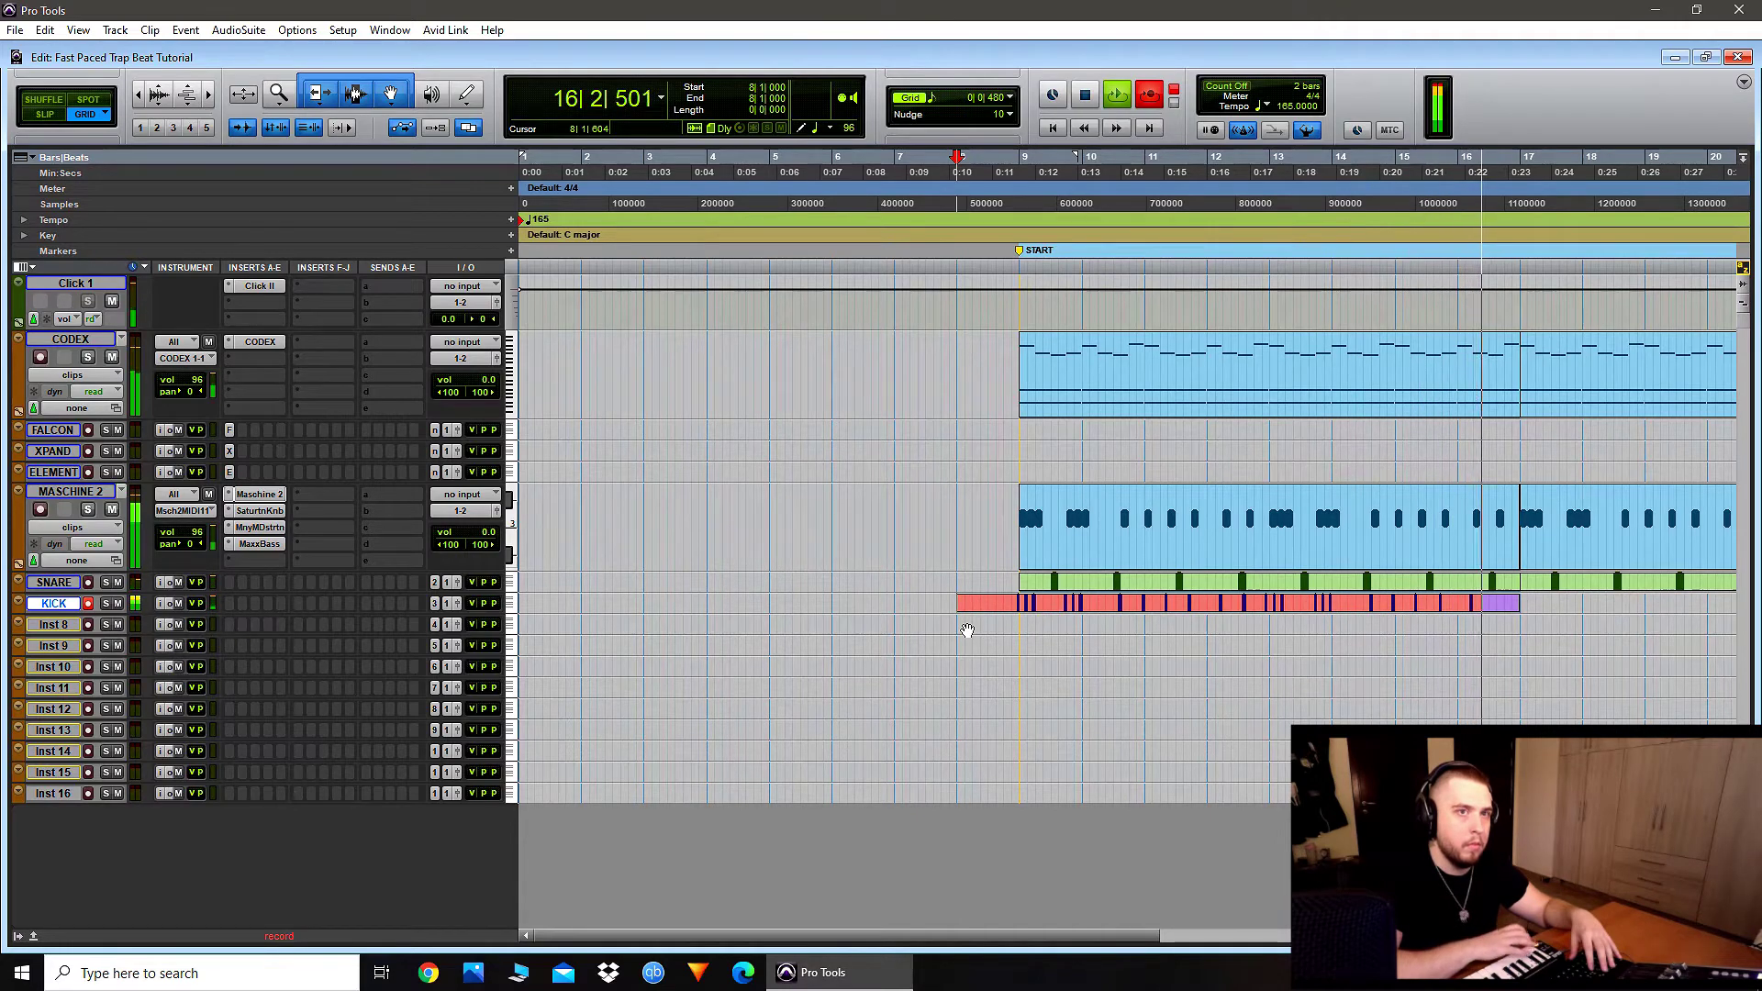
key(space)
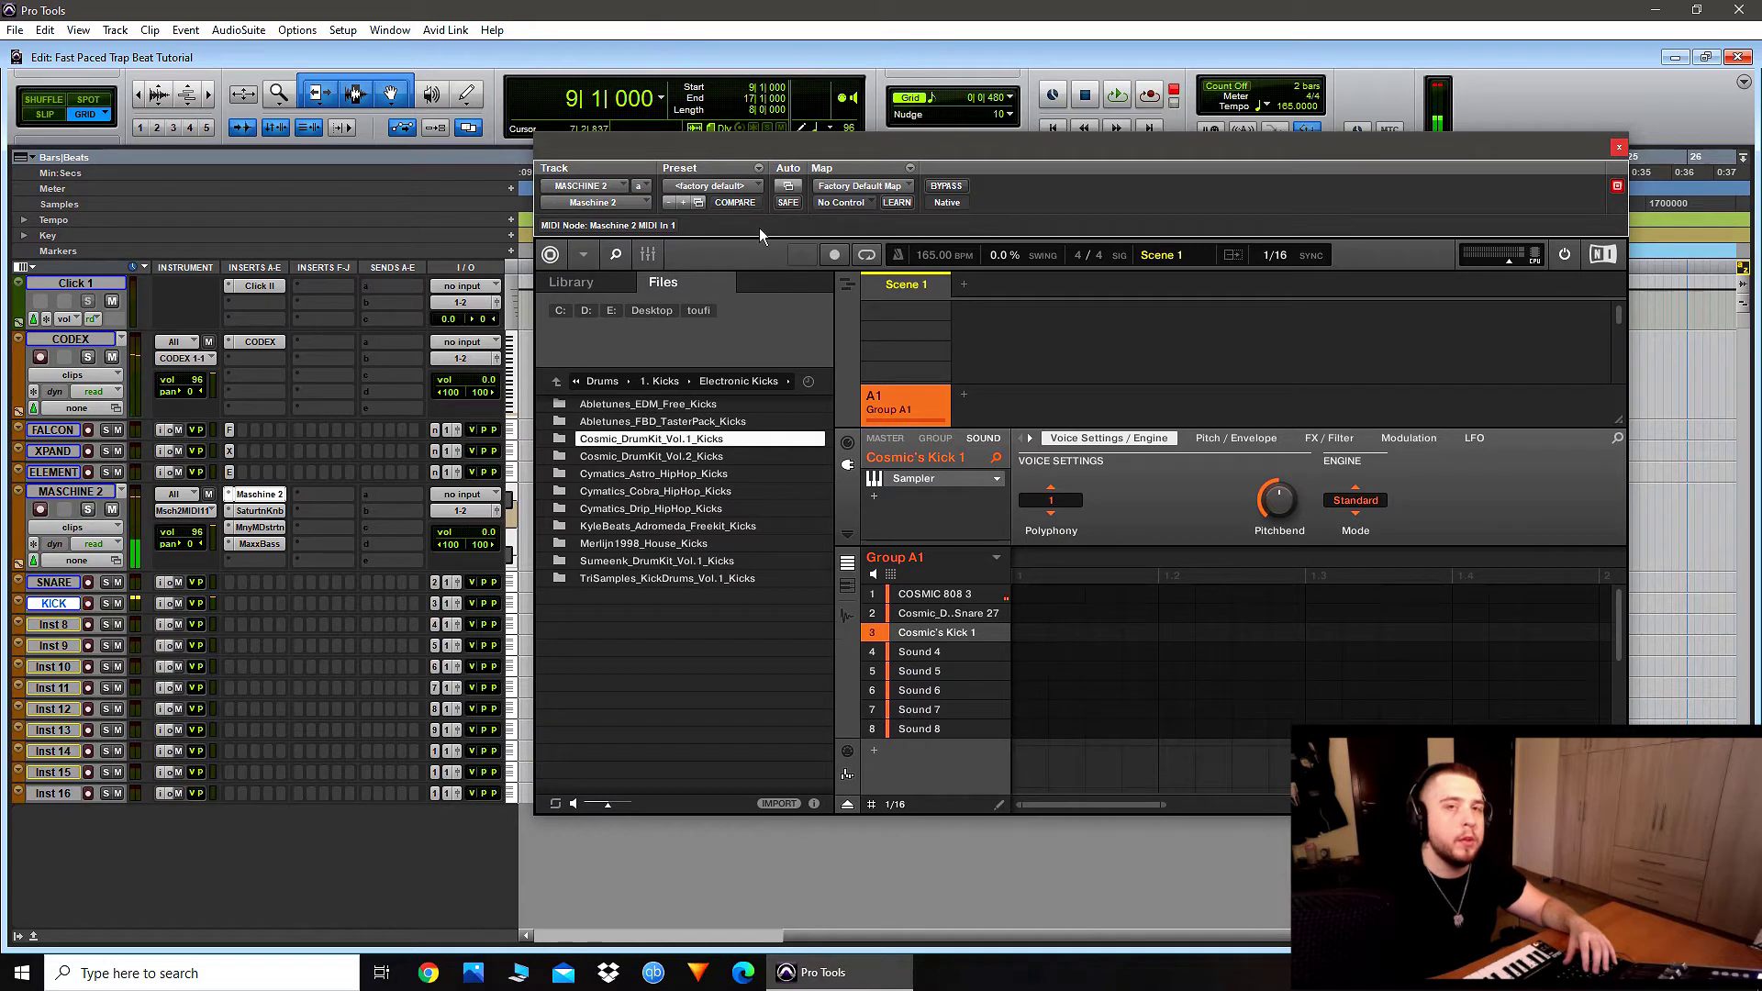
Step: Play the beat from bar 9 with the new kick pattern and close the Maschine 2 instrument window
key(space)
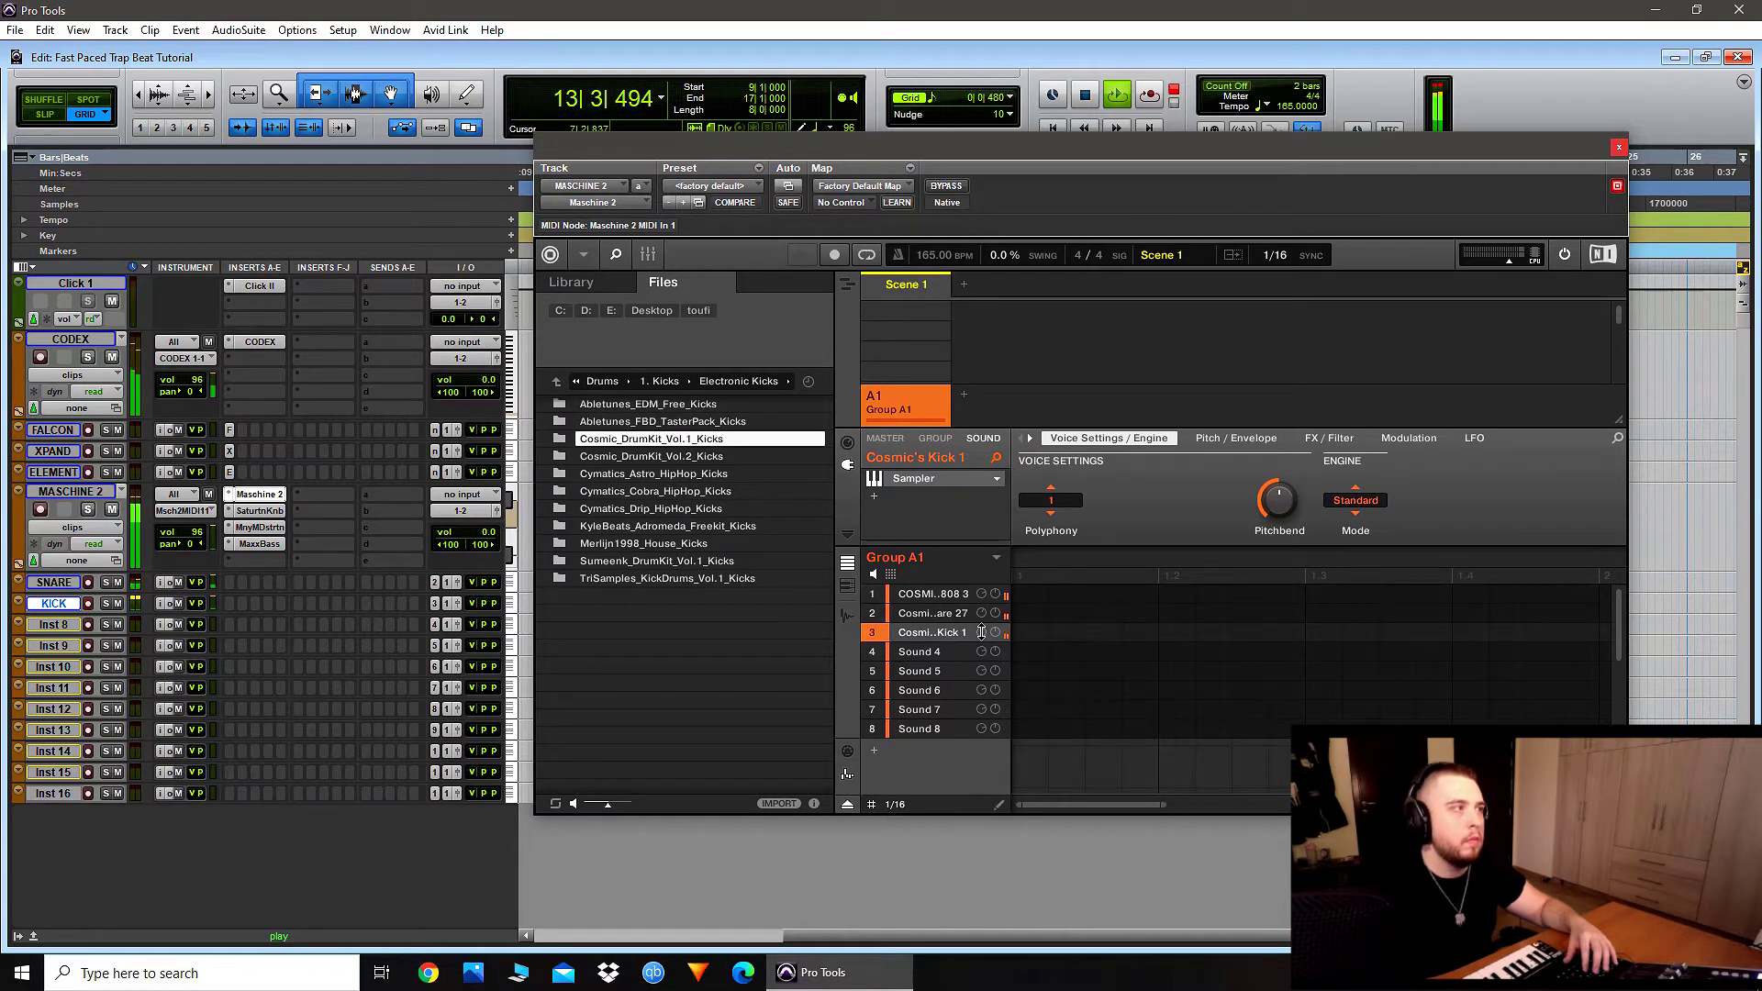
click(1619, 147)
key(space)
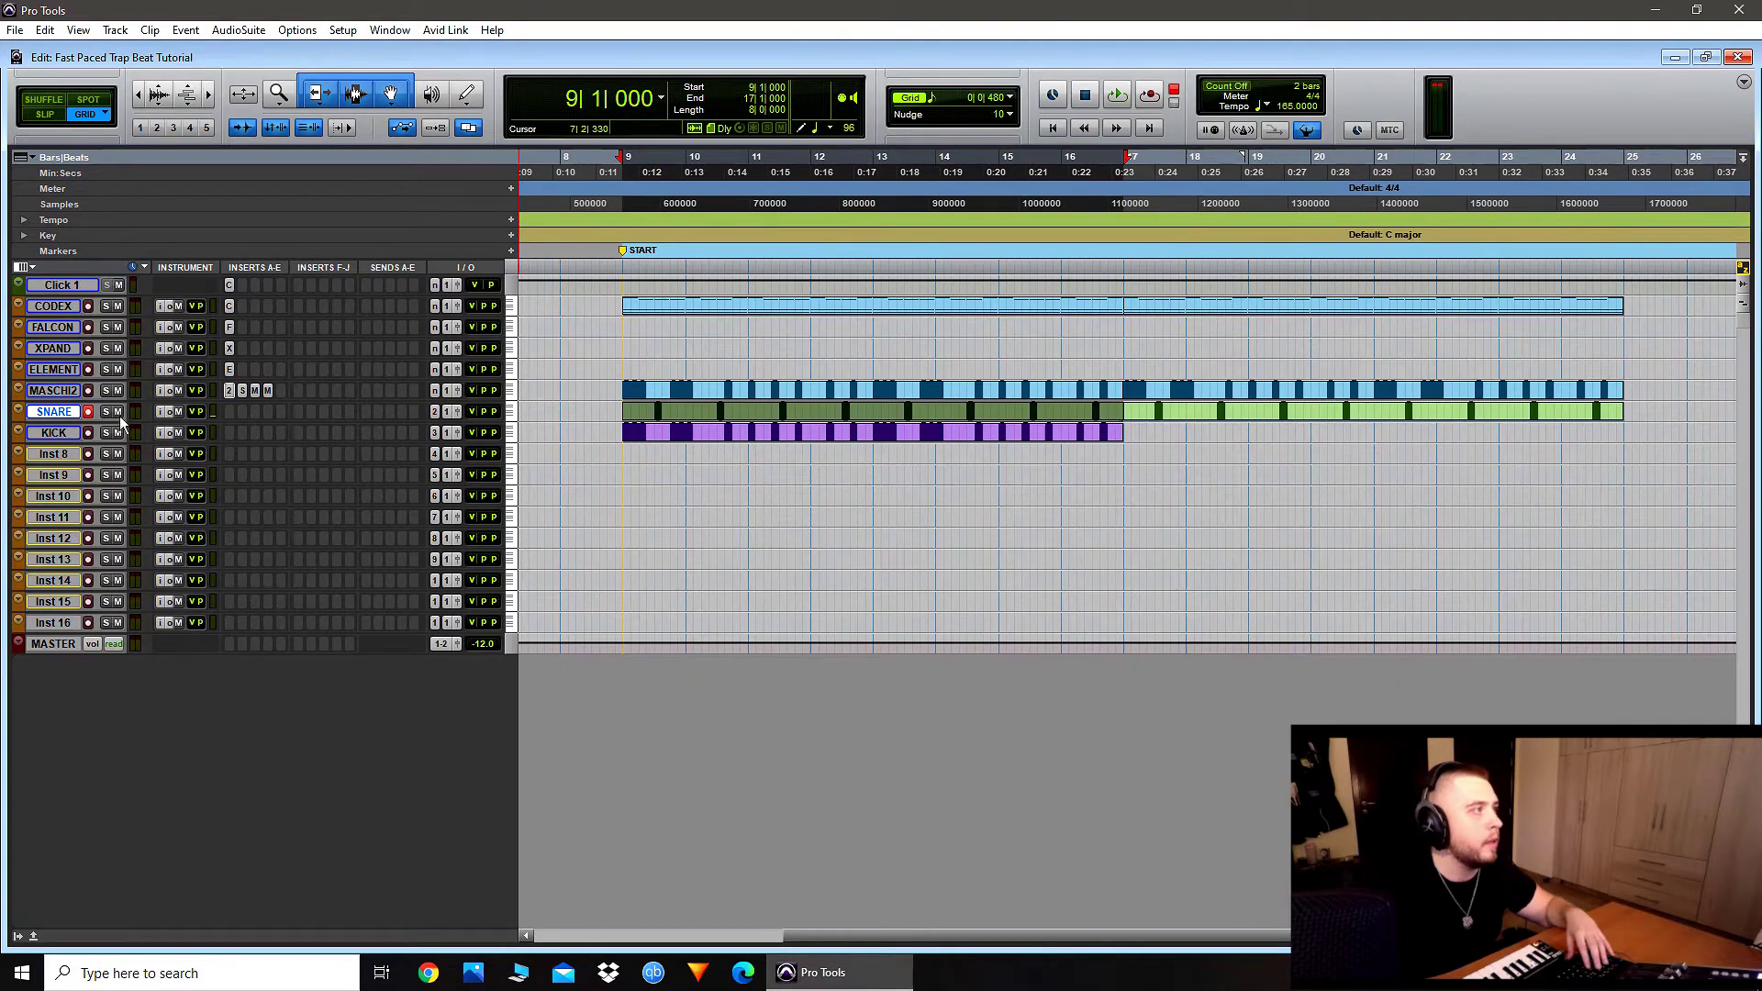
Step: Duplicate the KICK clip so it also covers bars 17 to 25, and rename the Inst 8 track as HH
click(814, 444)
key(ctrl+d)
key(r)
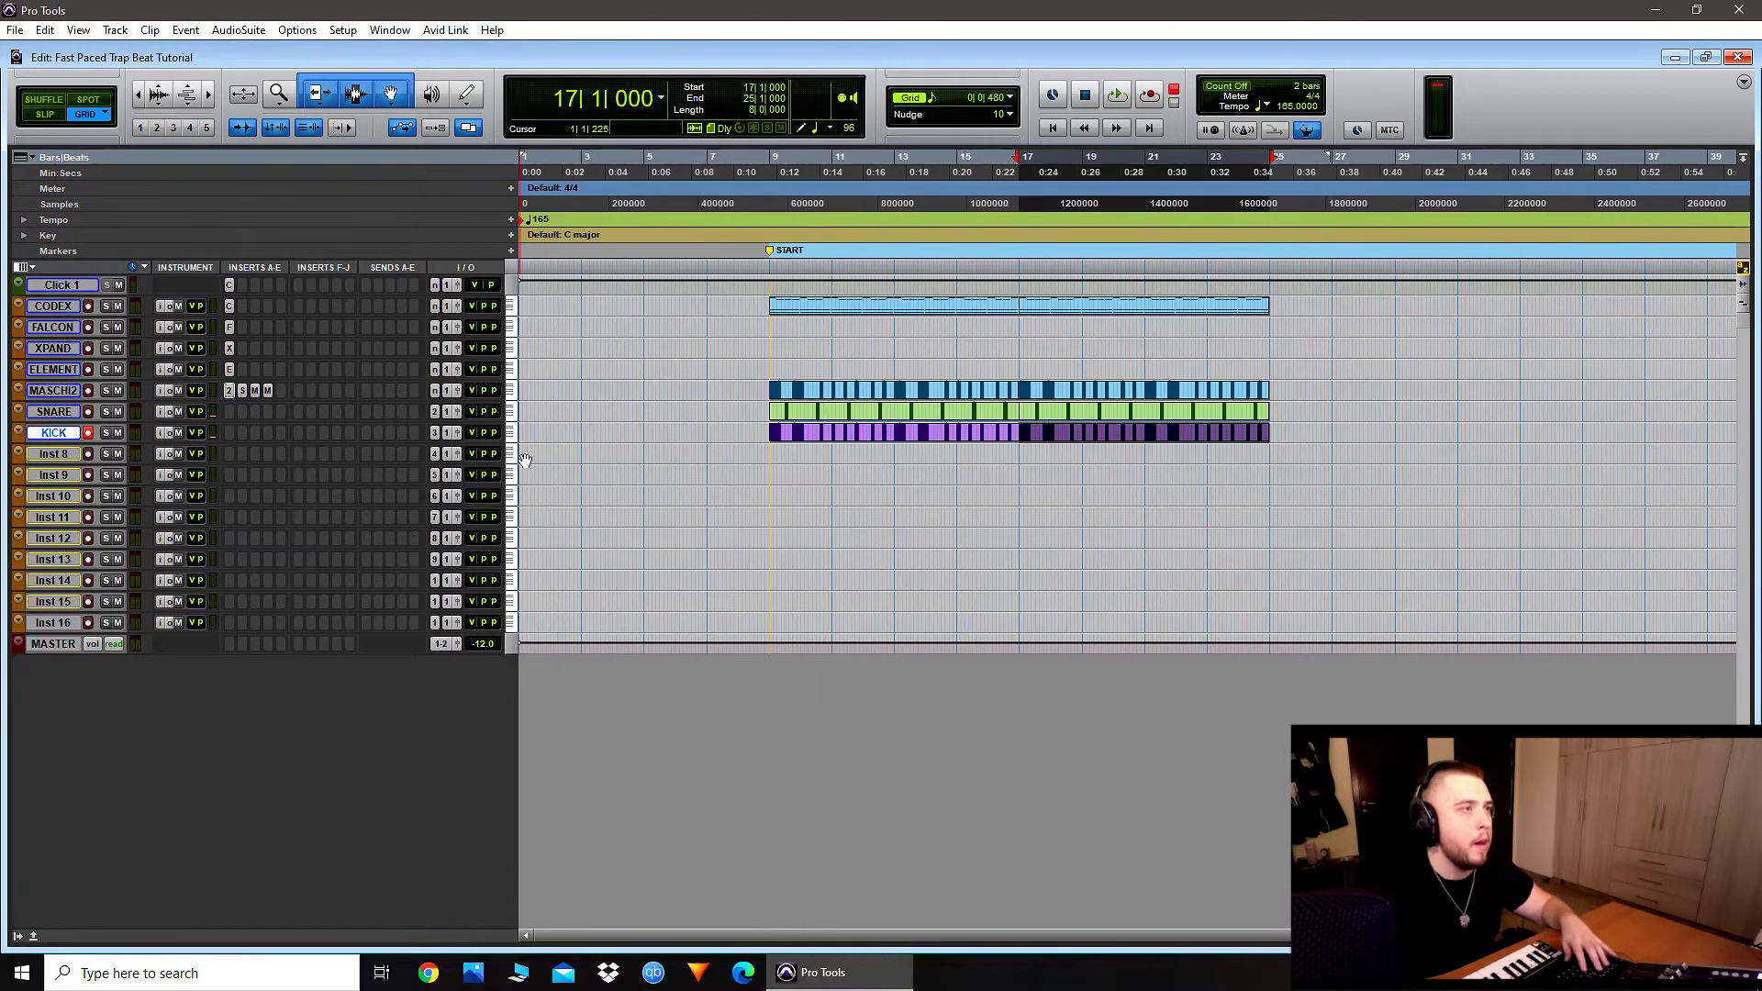
click(771, 452)
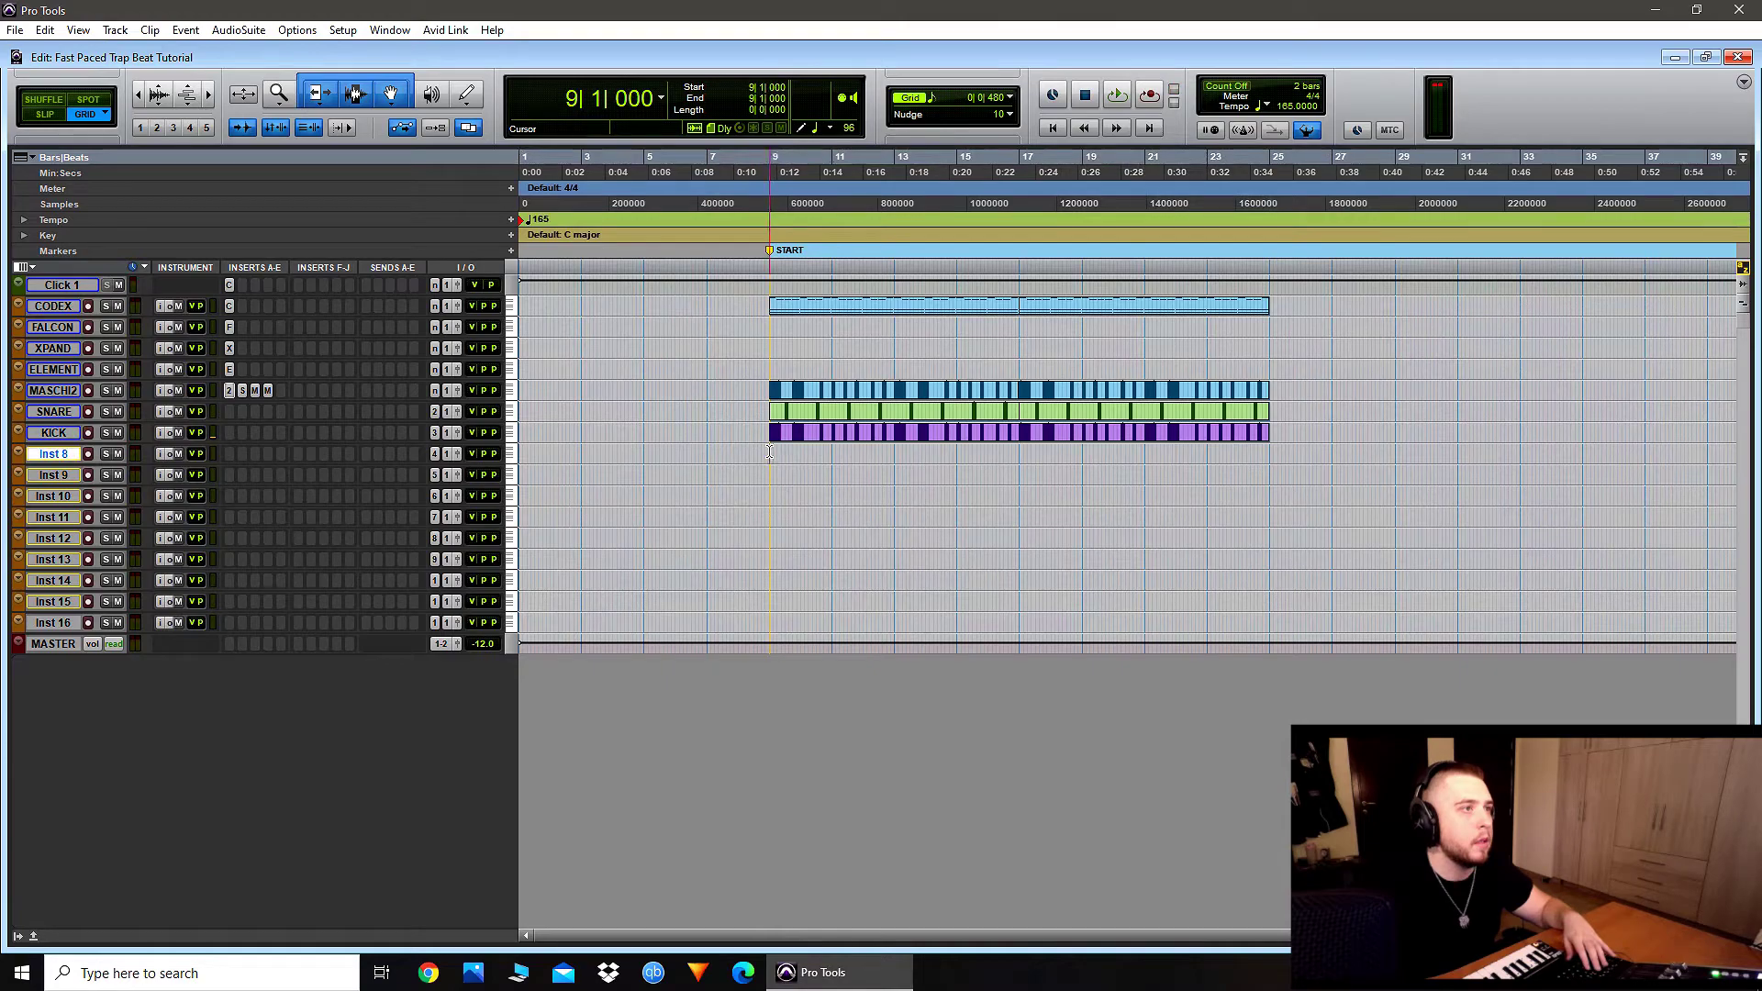
double_click(48, 456)
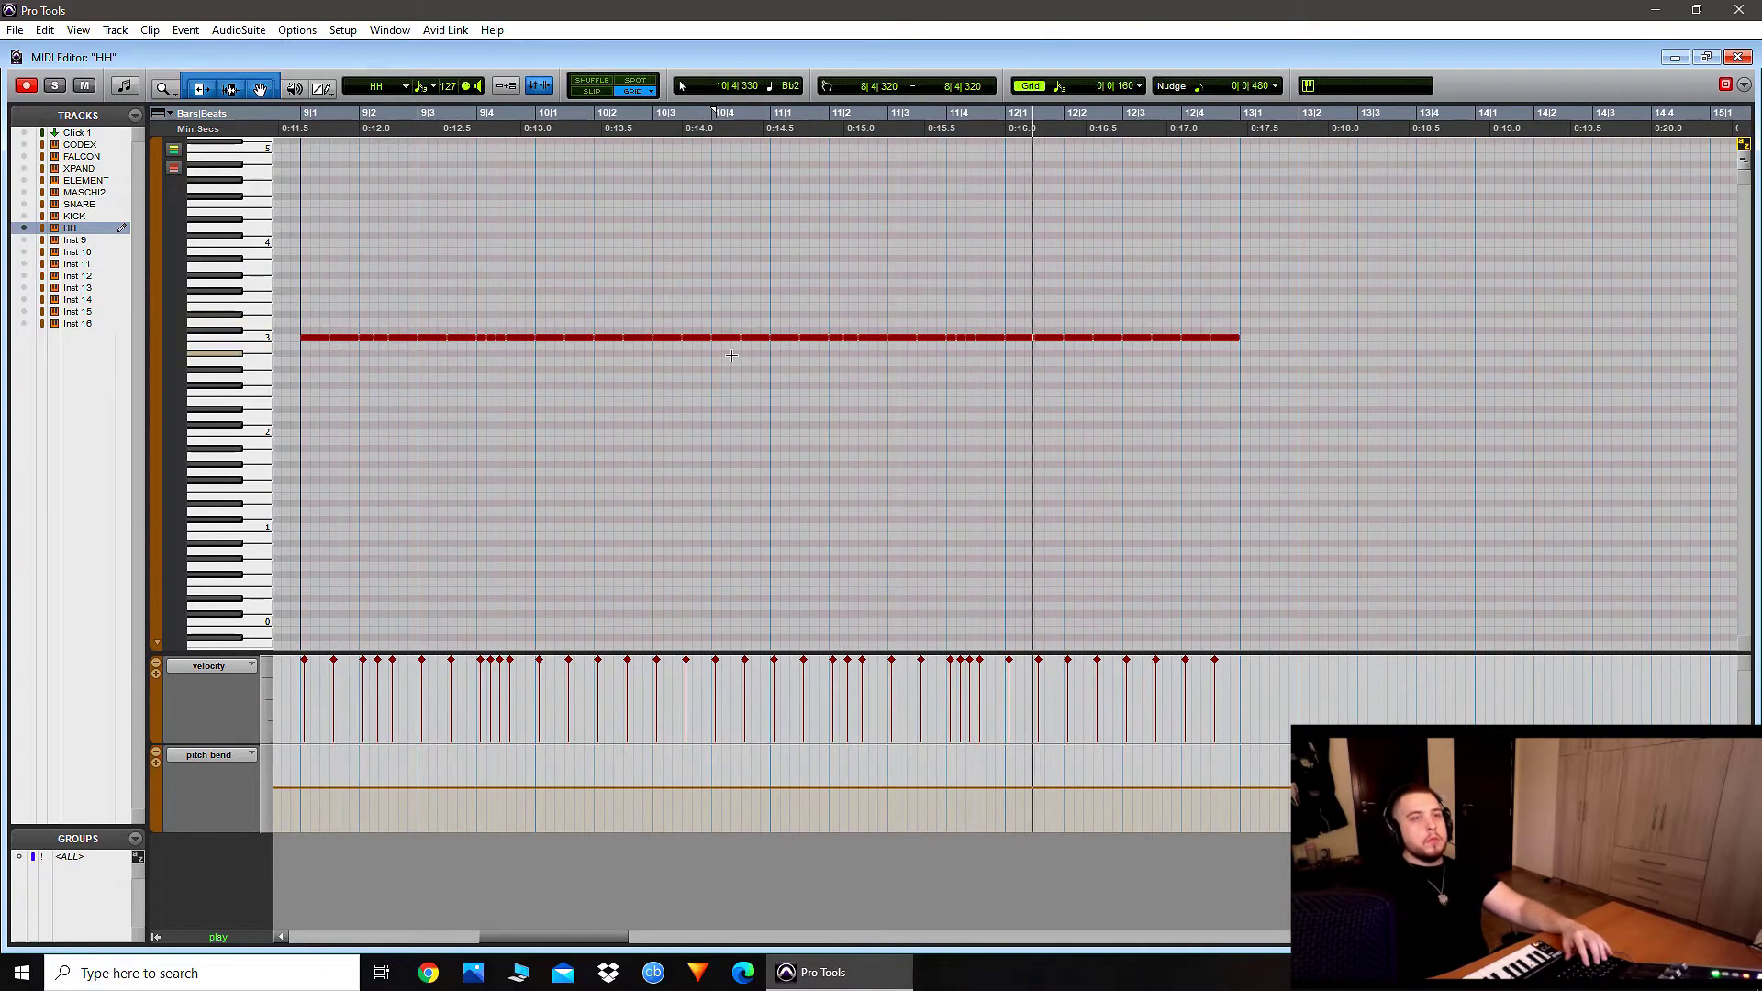
Step: Lower the three-note hi-hat roll at 9|4 on the HH track by three semitones and play the pattern
click(362, 278)
key(t)
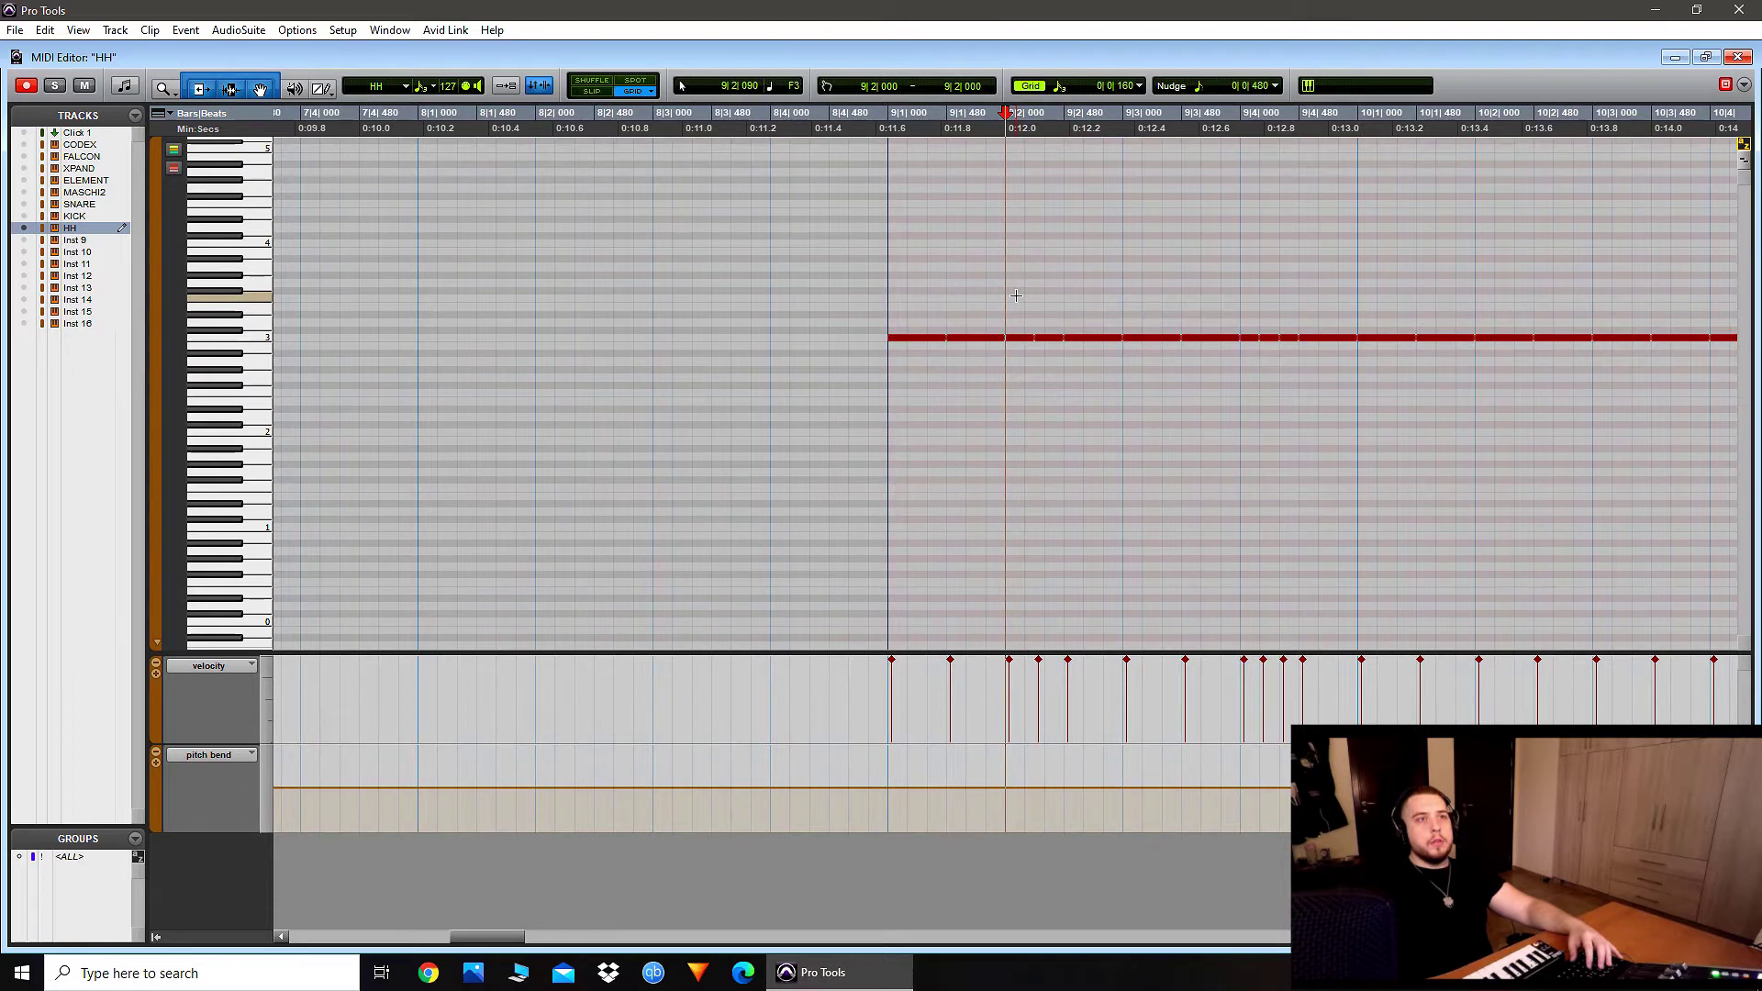
drag(1044, 368, 1058, 382)
drag(1246, 307, 1282, 354)
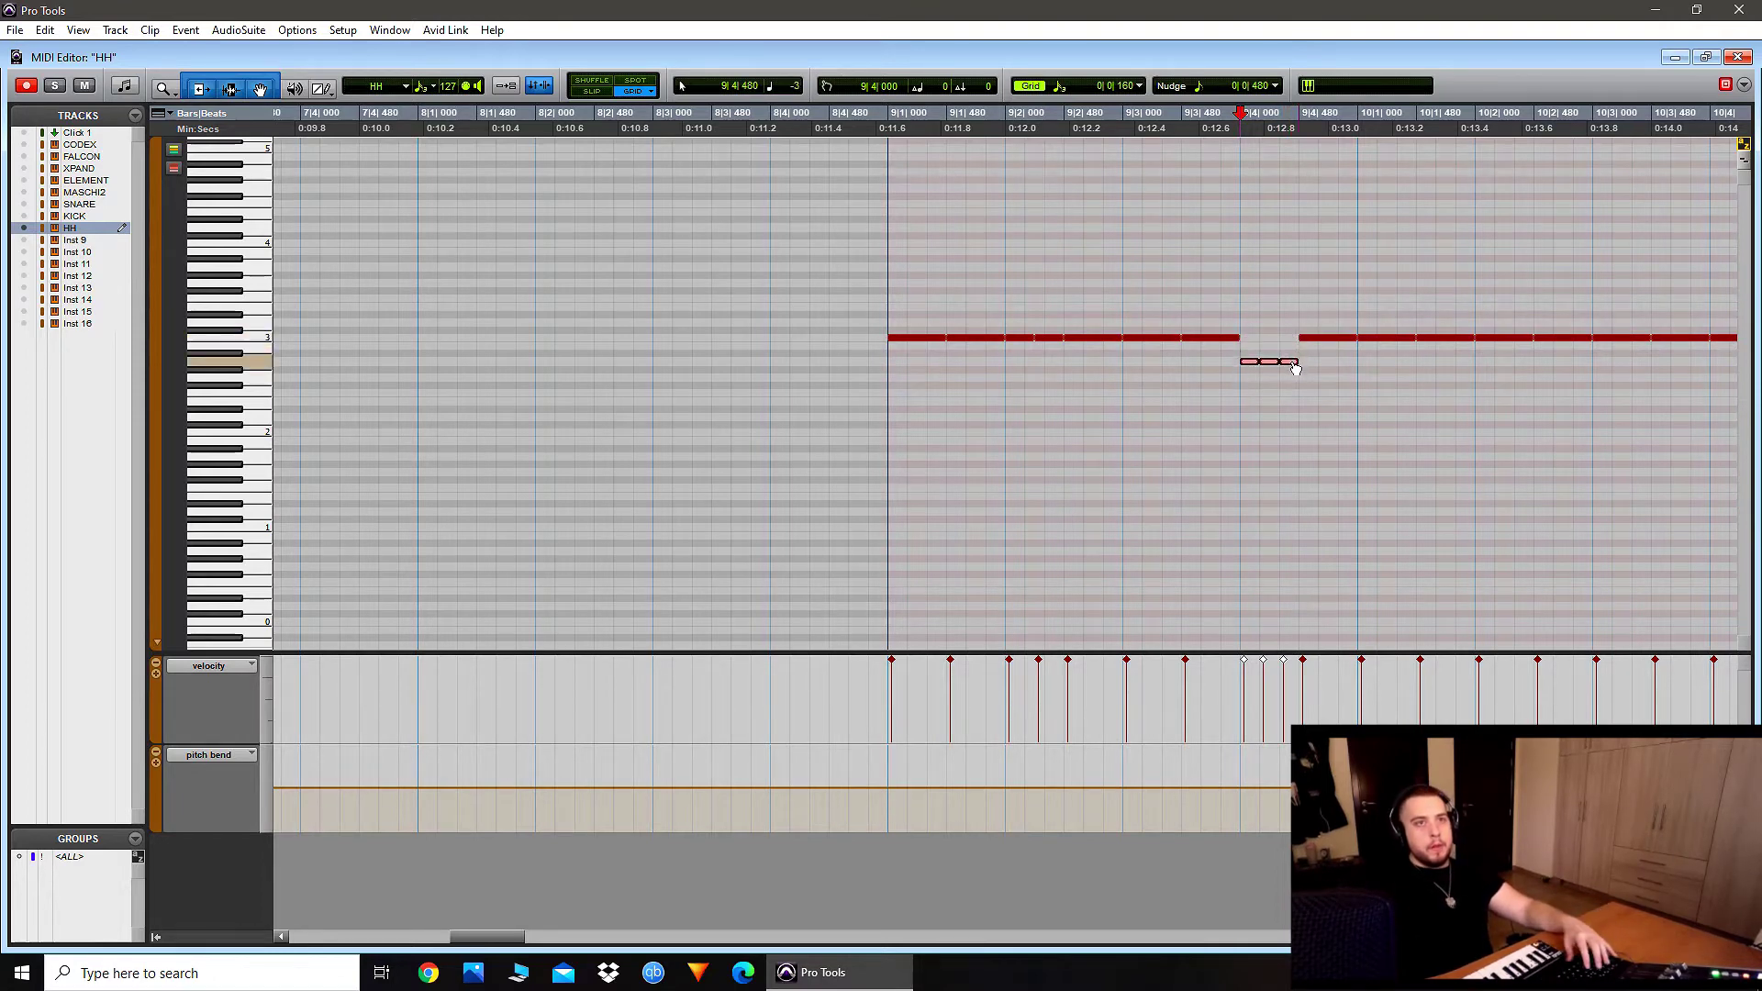
key(space)
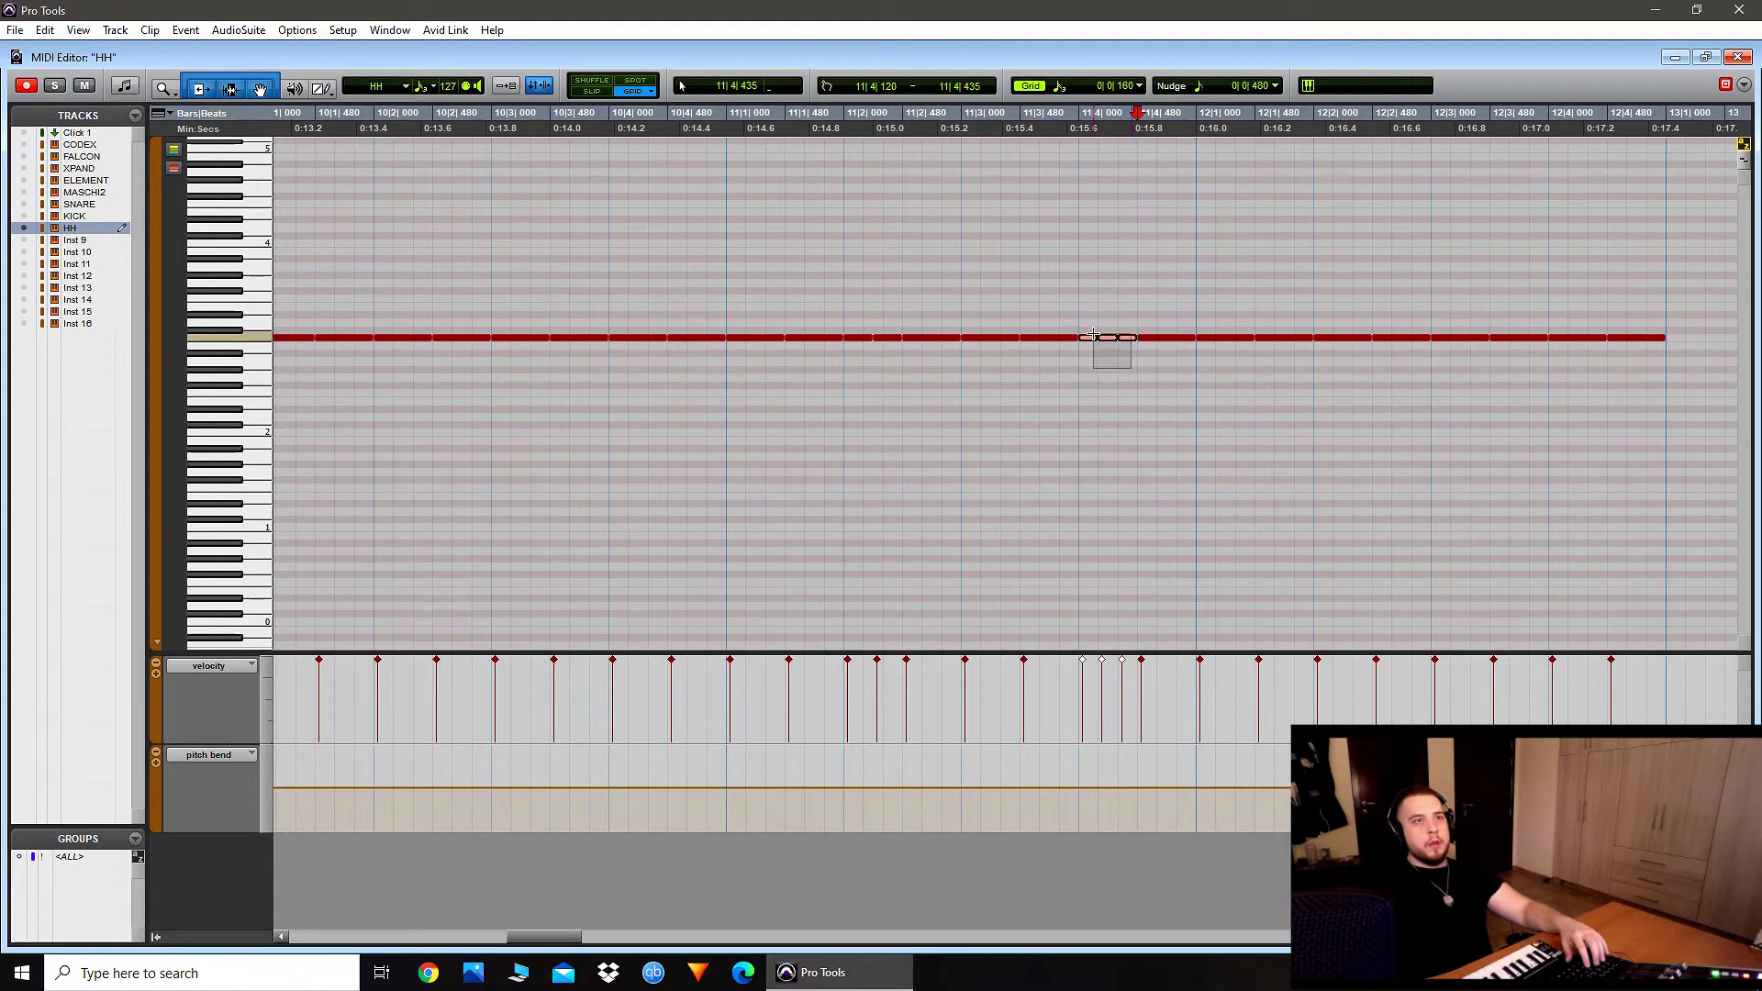
Step: Raise the three-note hi-hat roll at 11|4 by three semitones, play the pattern from bar 9, and close the MIDI editor
drag(1092, 323, 1091, 315)
key(r)
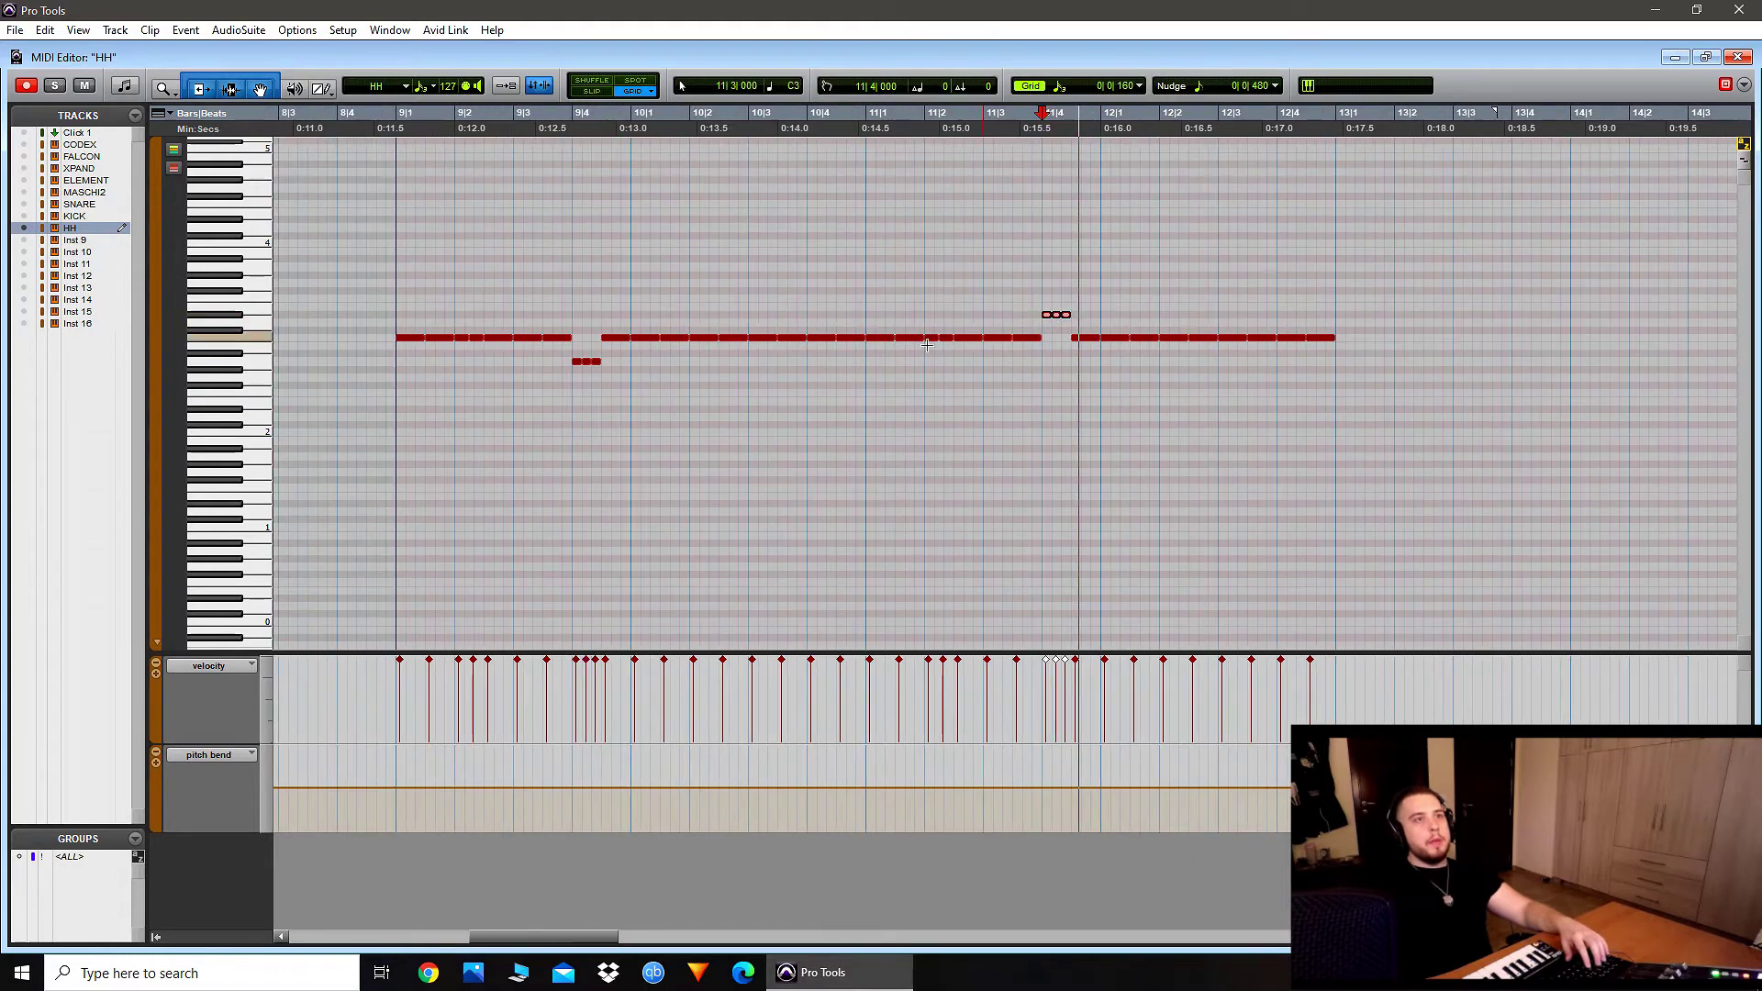
click(395, 244)
key(space)
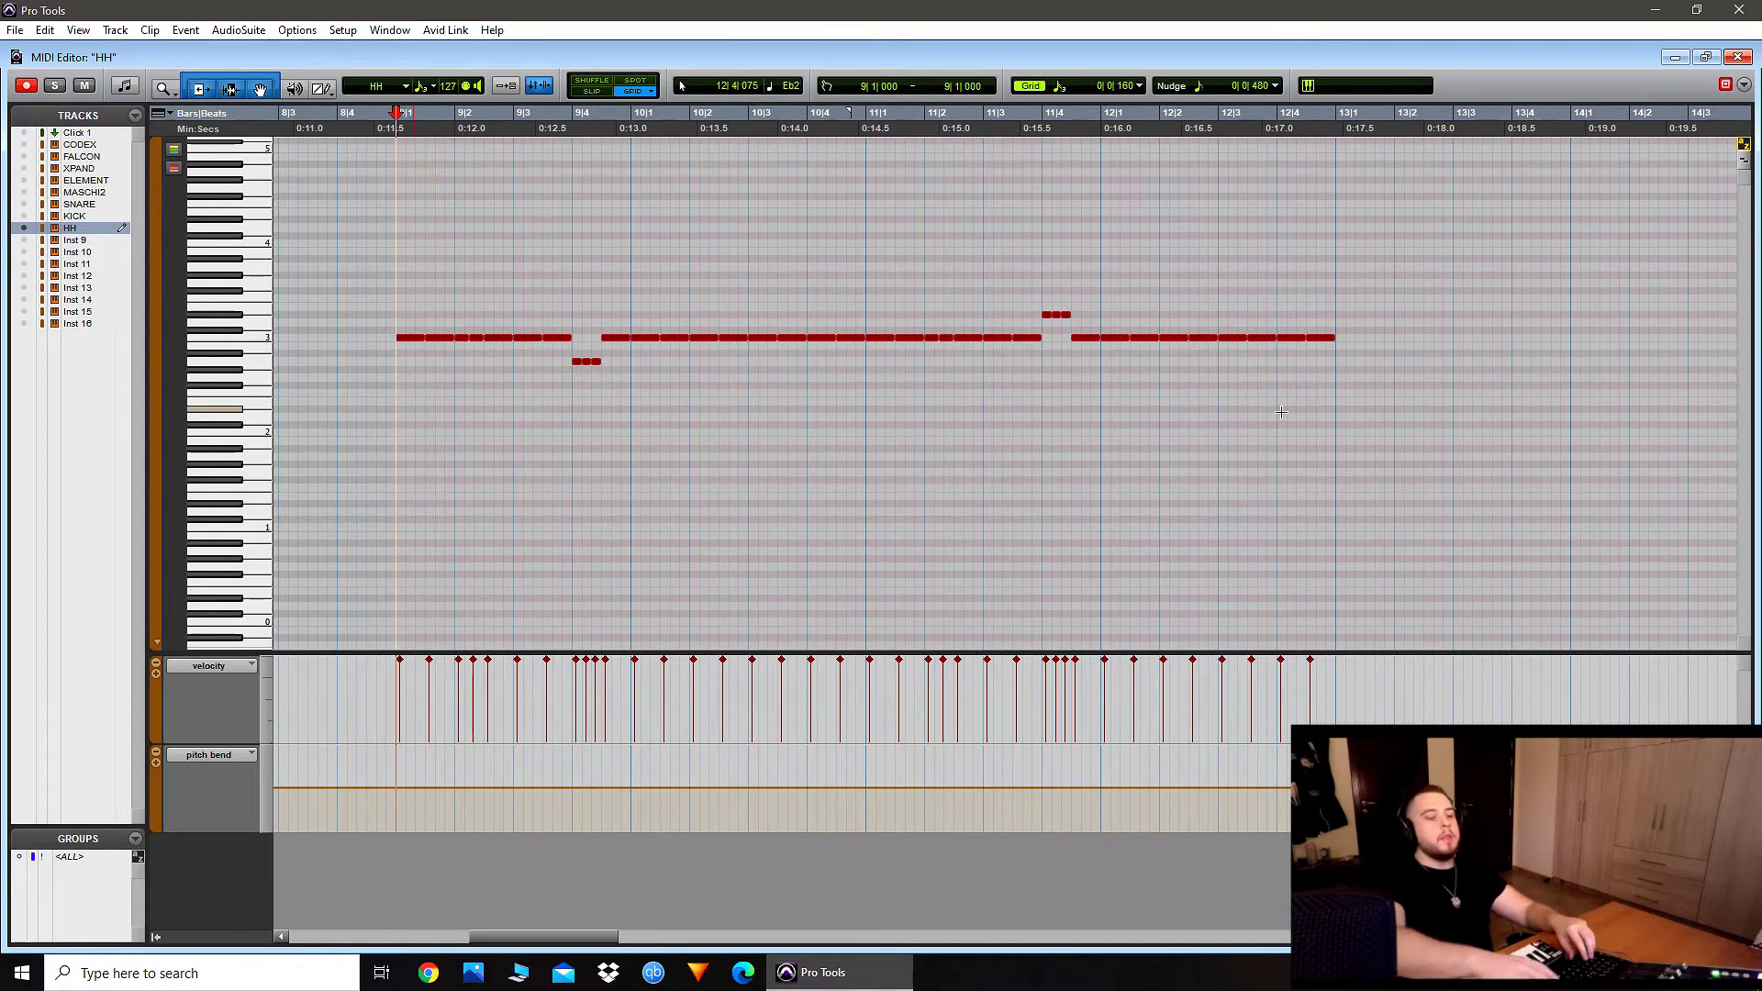
key(ctrl+w)
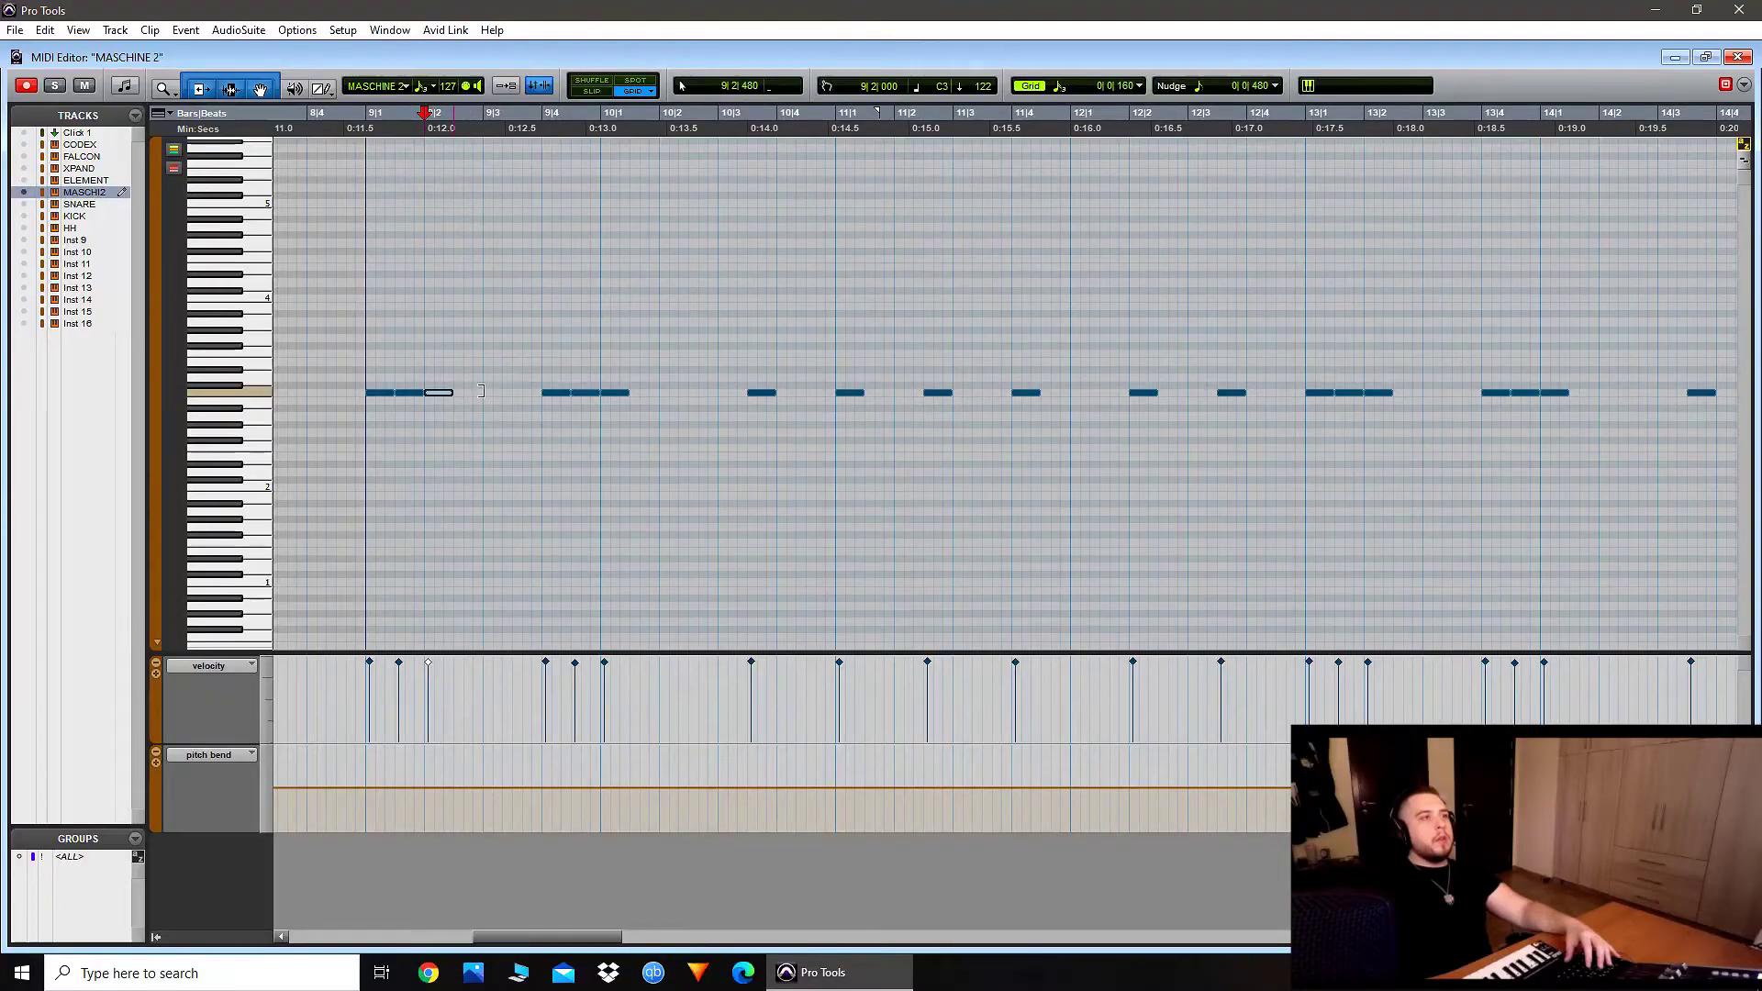
Step: Lengthen the MASCHINE 2 808 notes so each one runs up to the next, and play them
drag(622, 394, 739, 393)
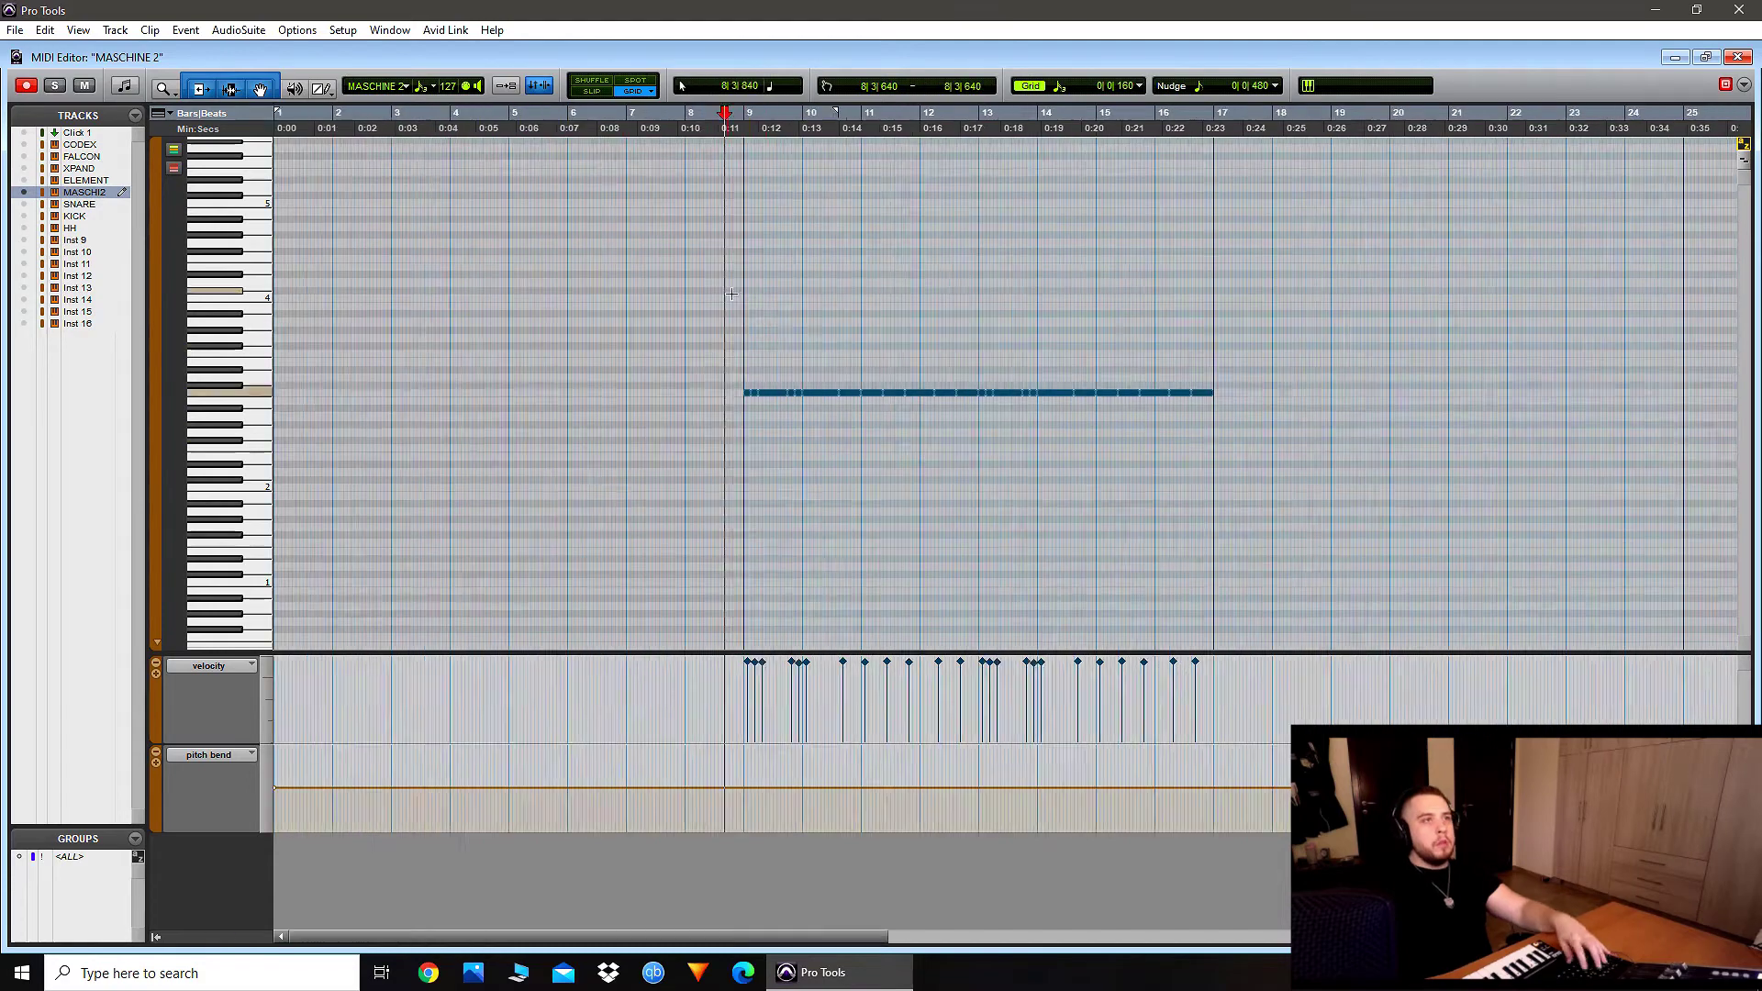
key(t)
key(t)
key(space)
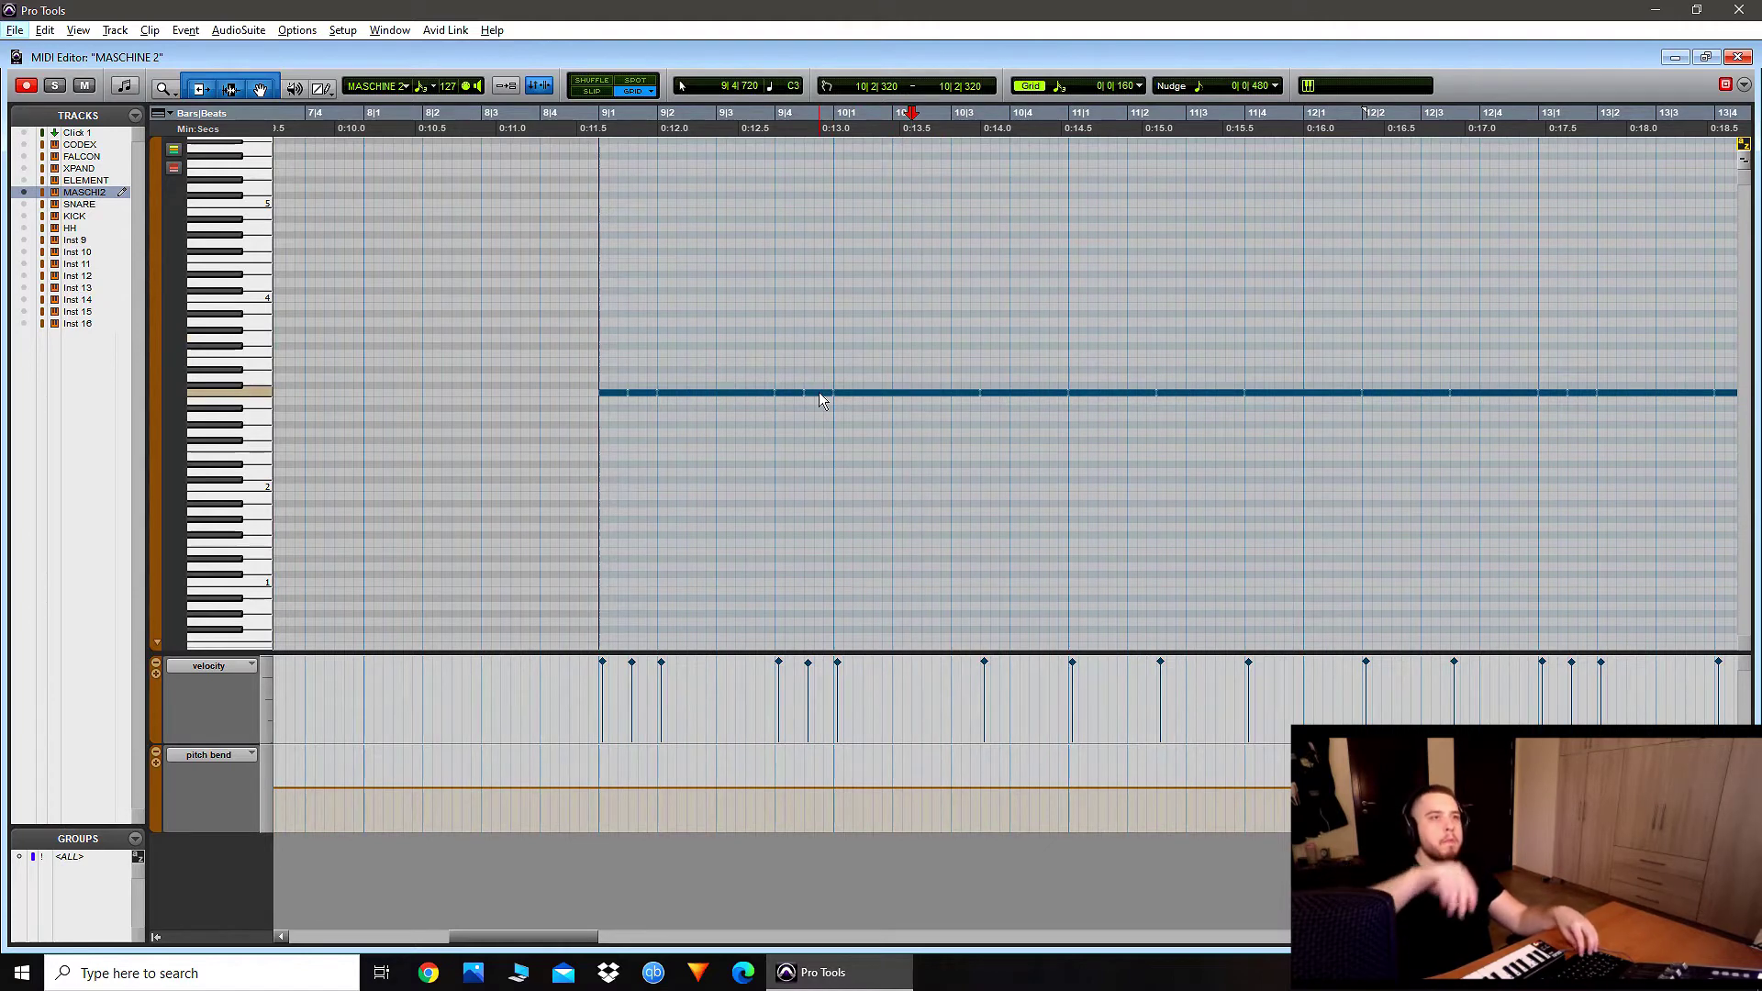
Step: Copy the short 808 note at 9|4|480 to C4 at 10|2 and play the passage
drag(806, 386, 835, 386)
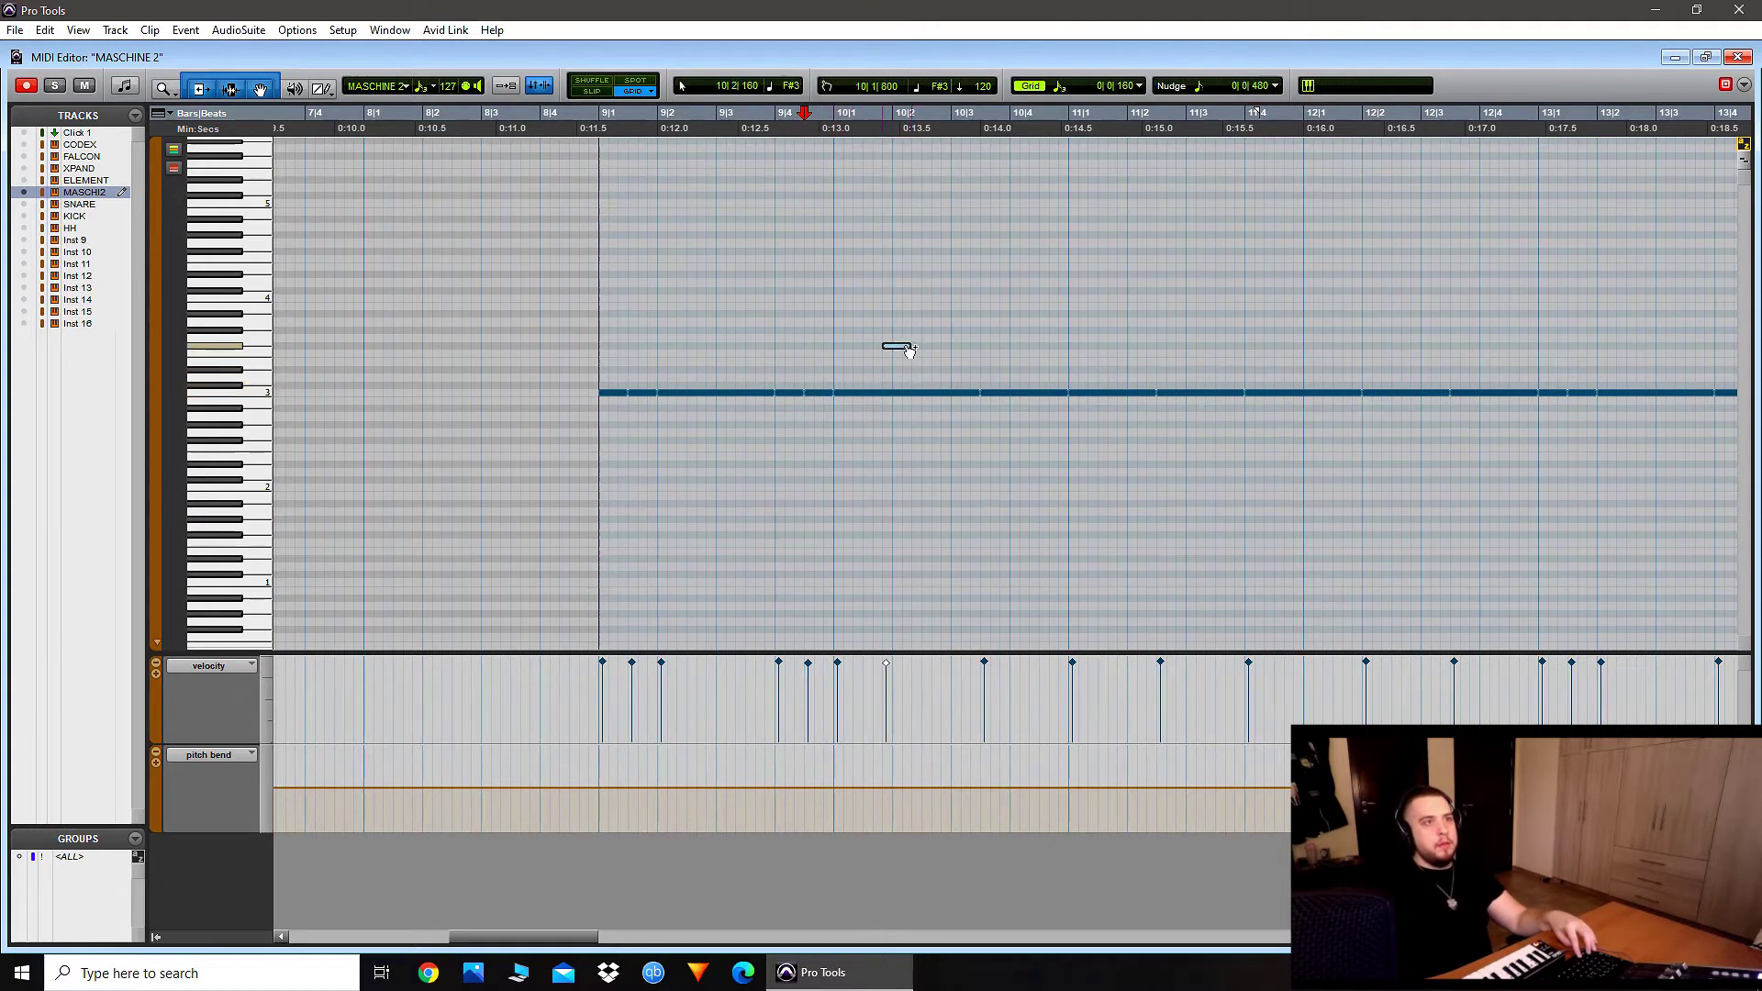
click(684, 225)
key(r)
click(621, 312)
key(space)
Step: Raise the 808 note at 10|3|480 to G3 and play the pattern from bar 9
click(823, 299)
key(t)
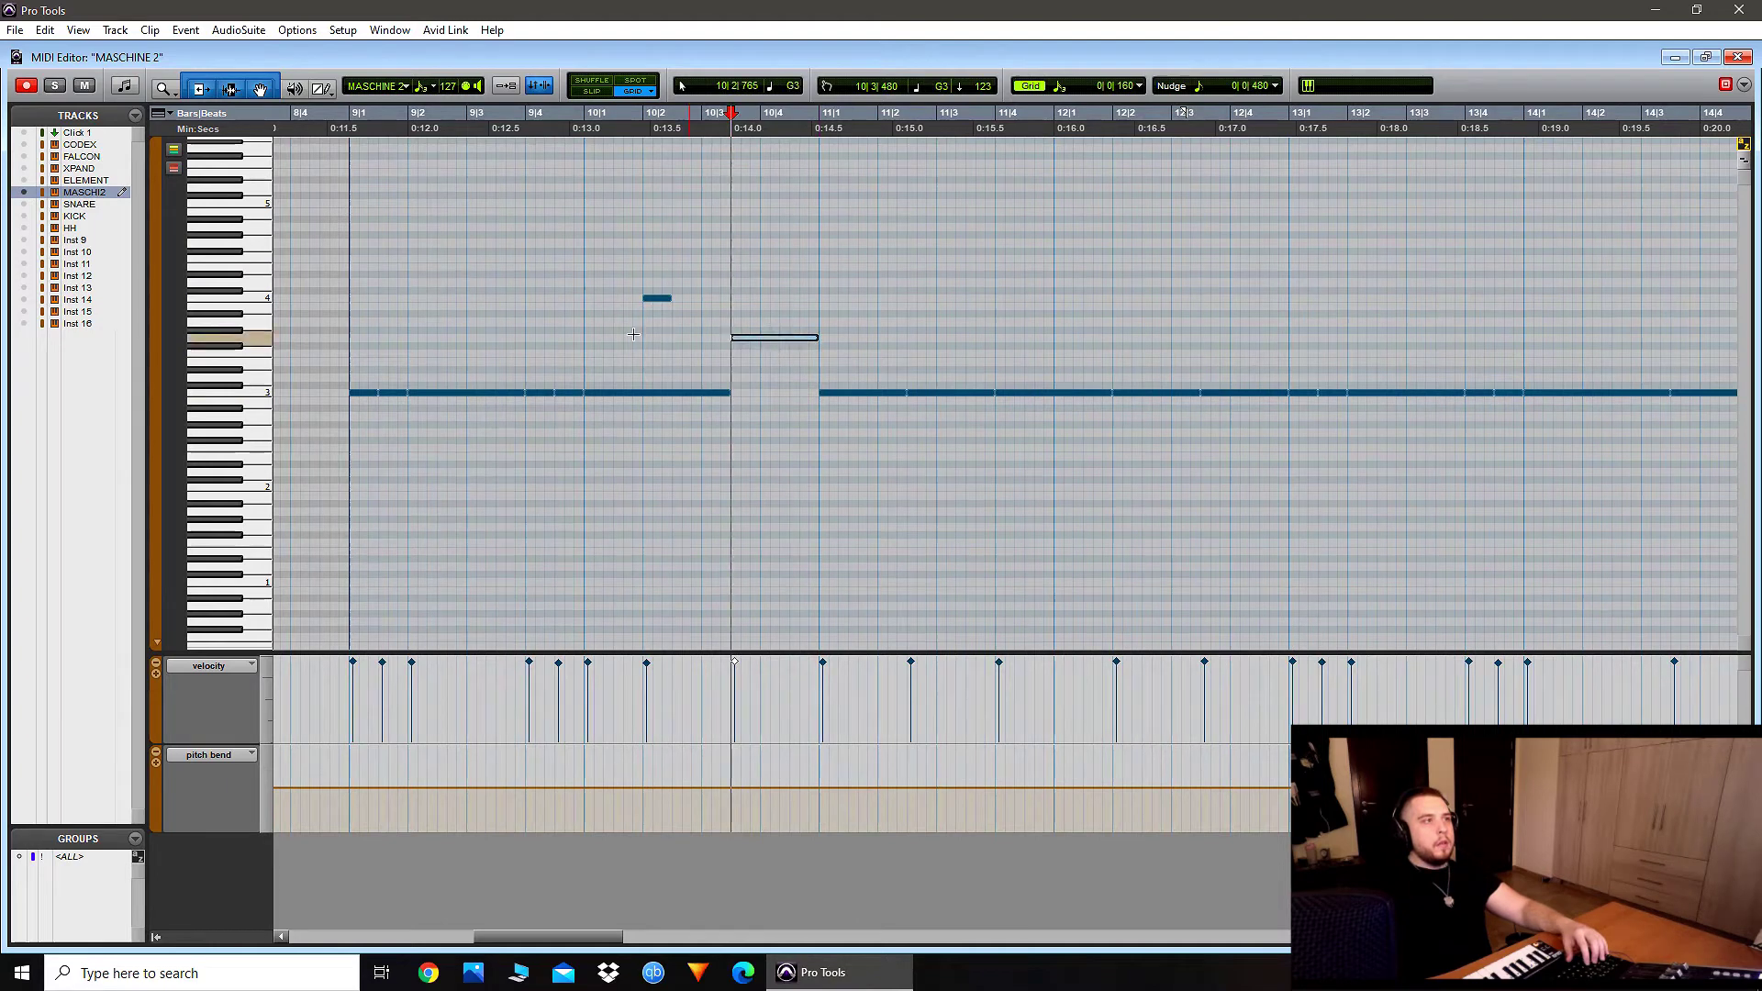
click(351, 268)
key(space)
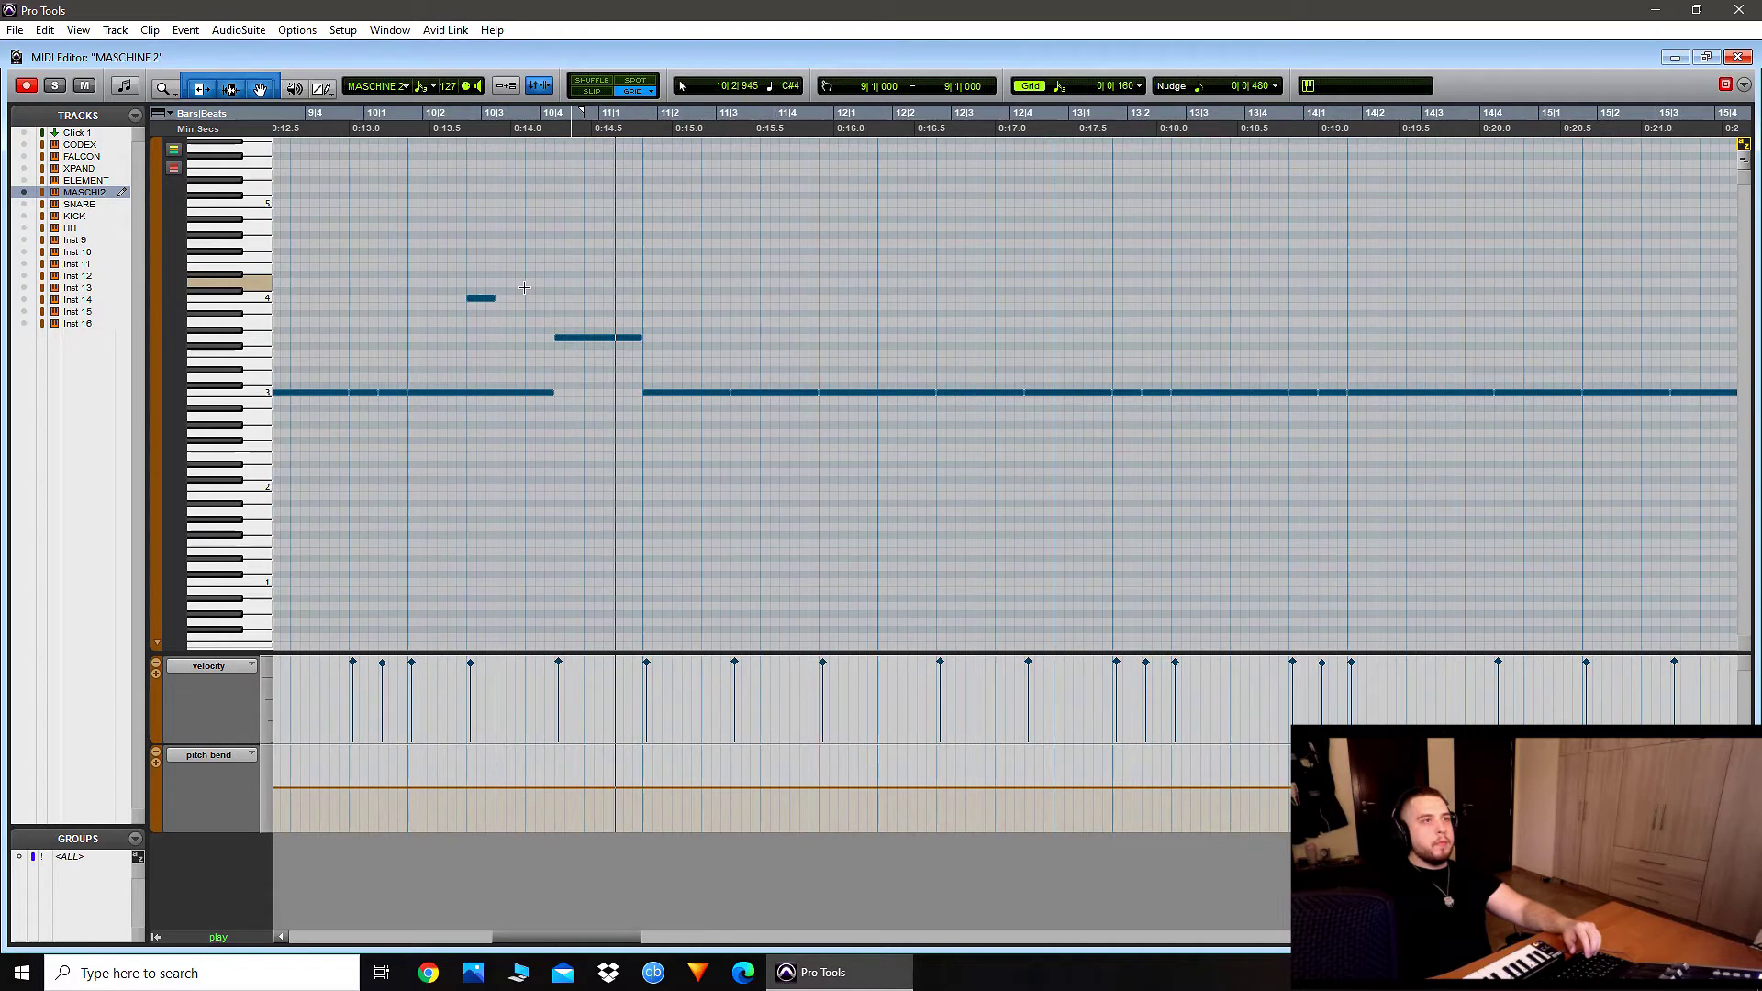
key(space)
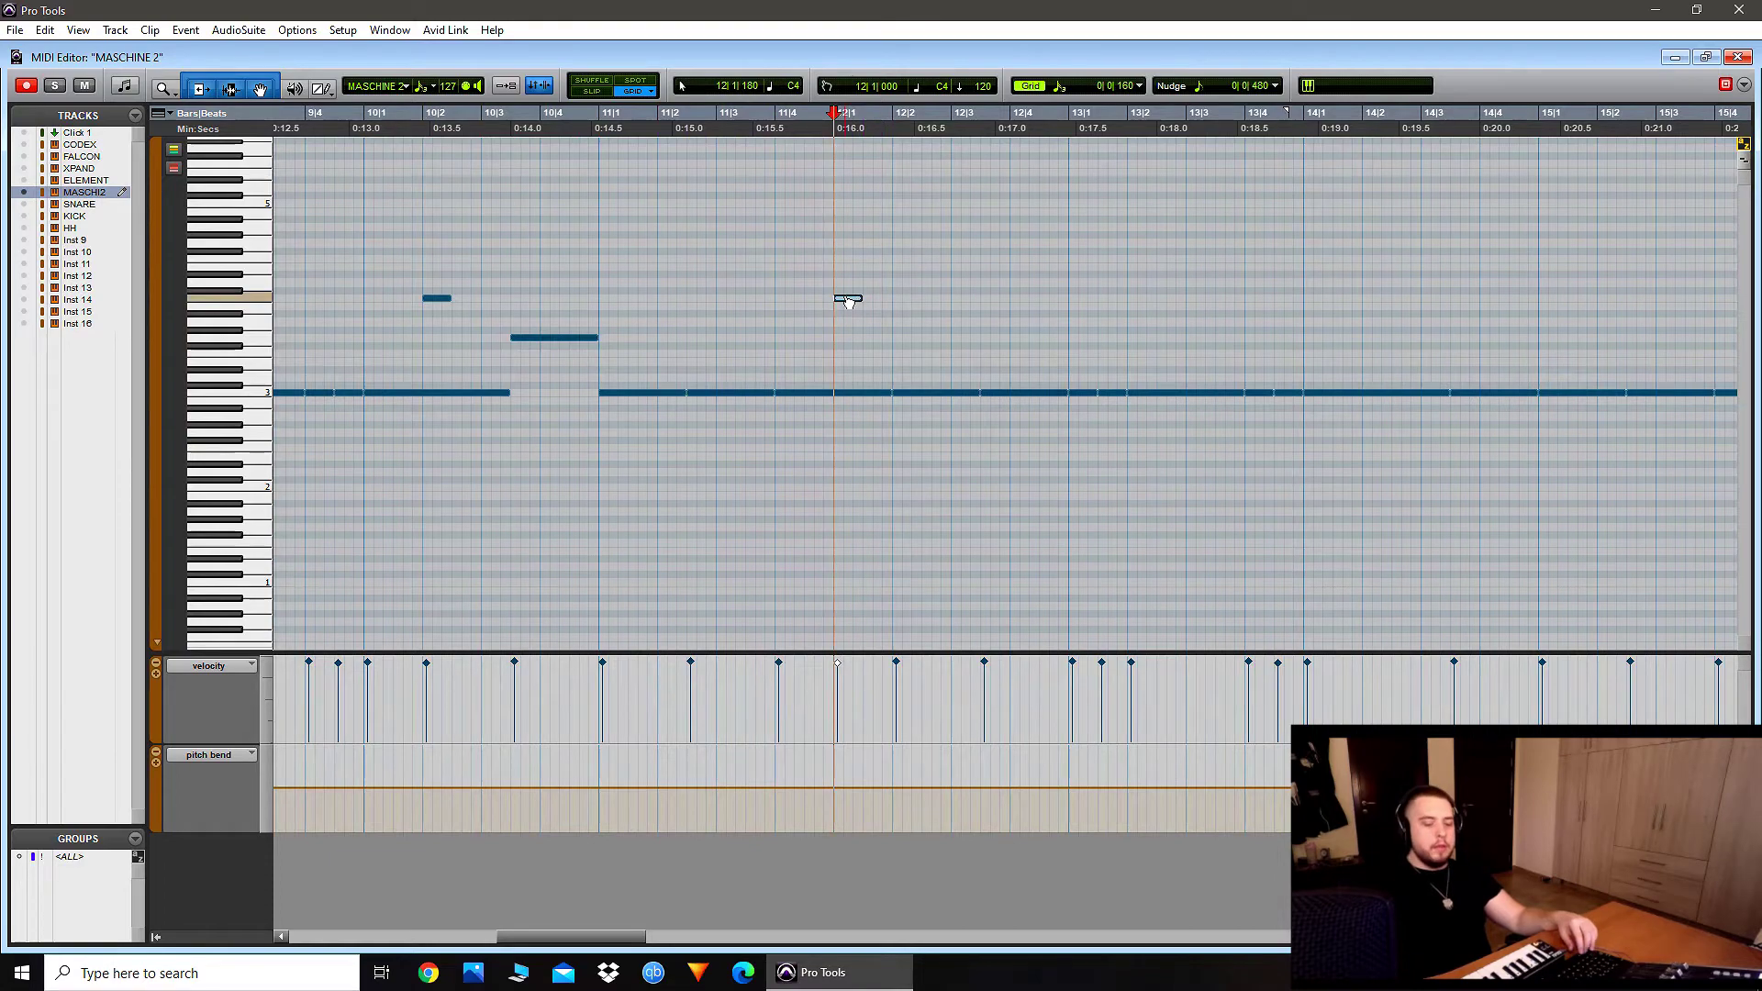
Step: Transpose the short 808 note at 12|1 down two octaves to C2 and play the passage leading into bar 12
key(shift+Down)
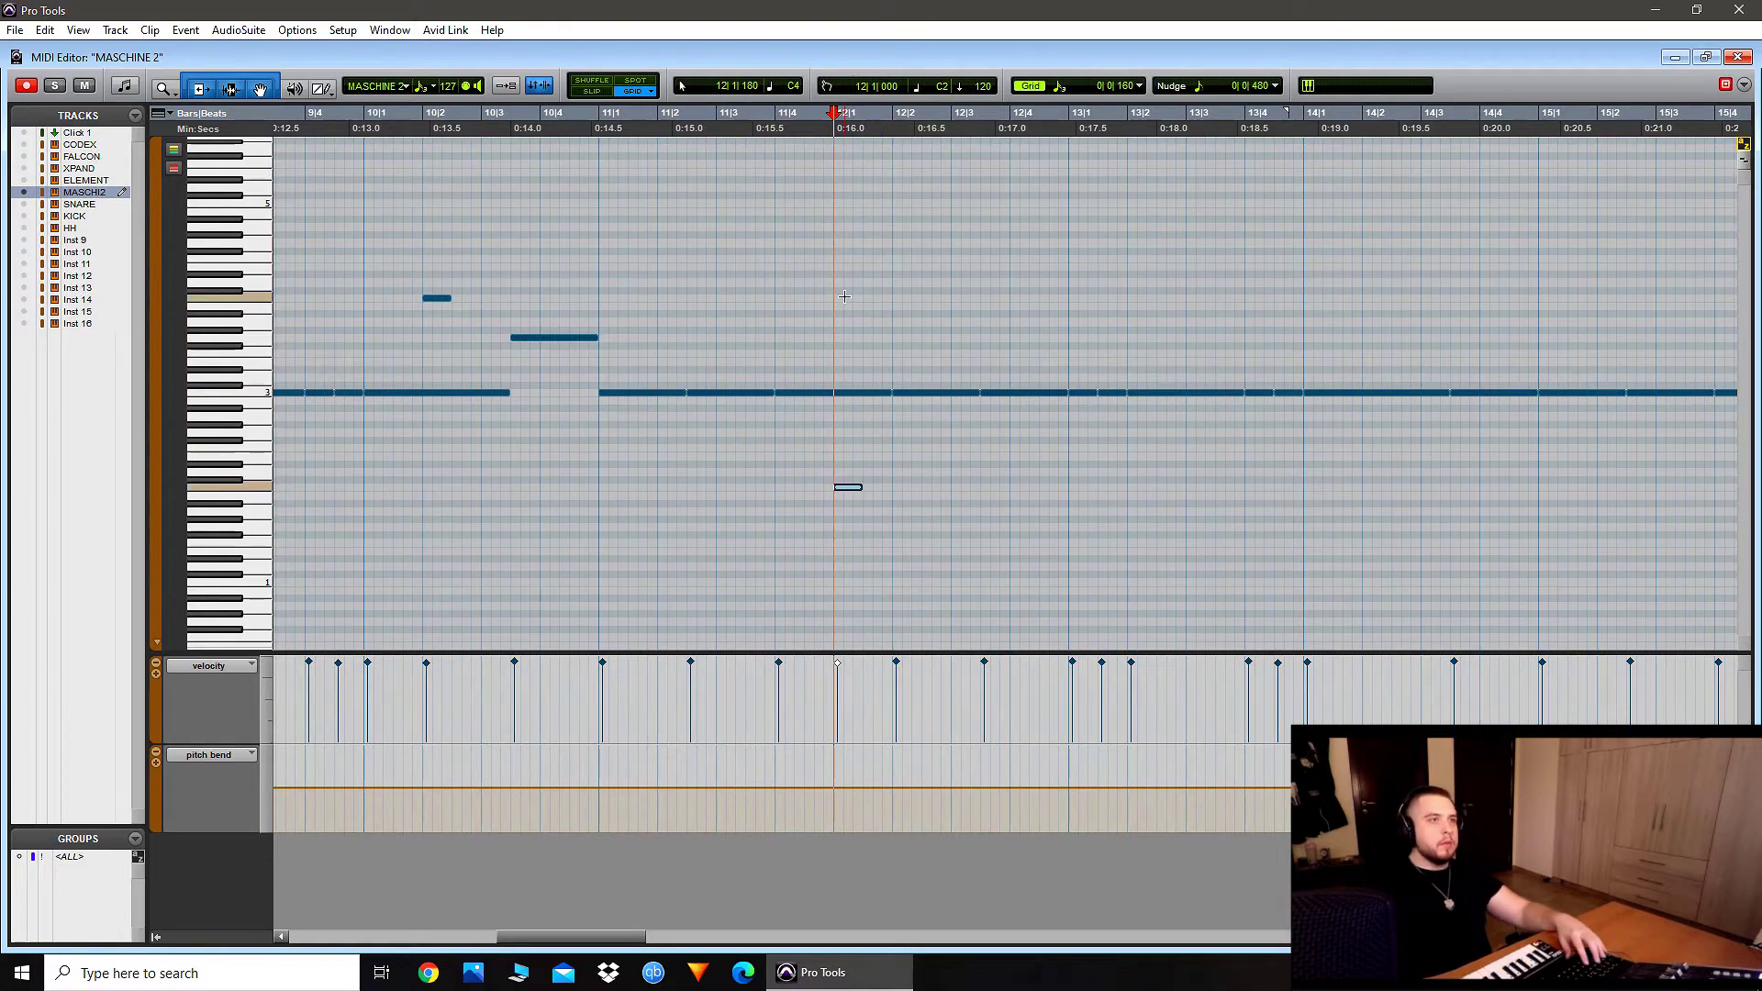
key(ctrl+bracketleft)
click(927, 487)
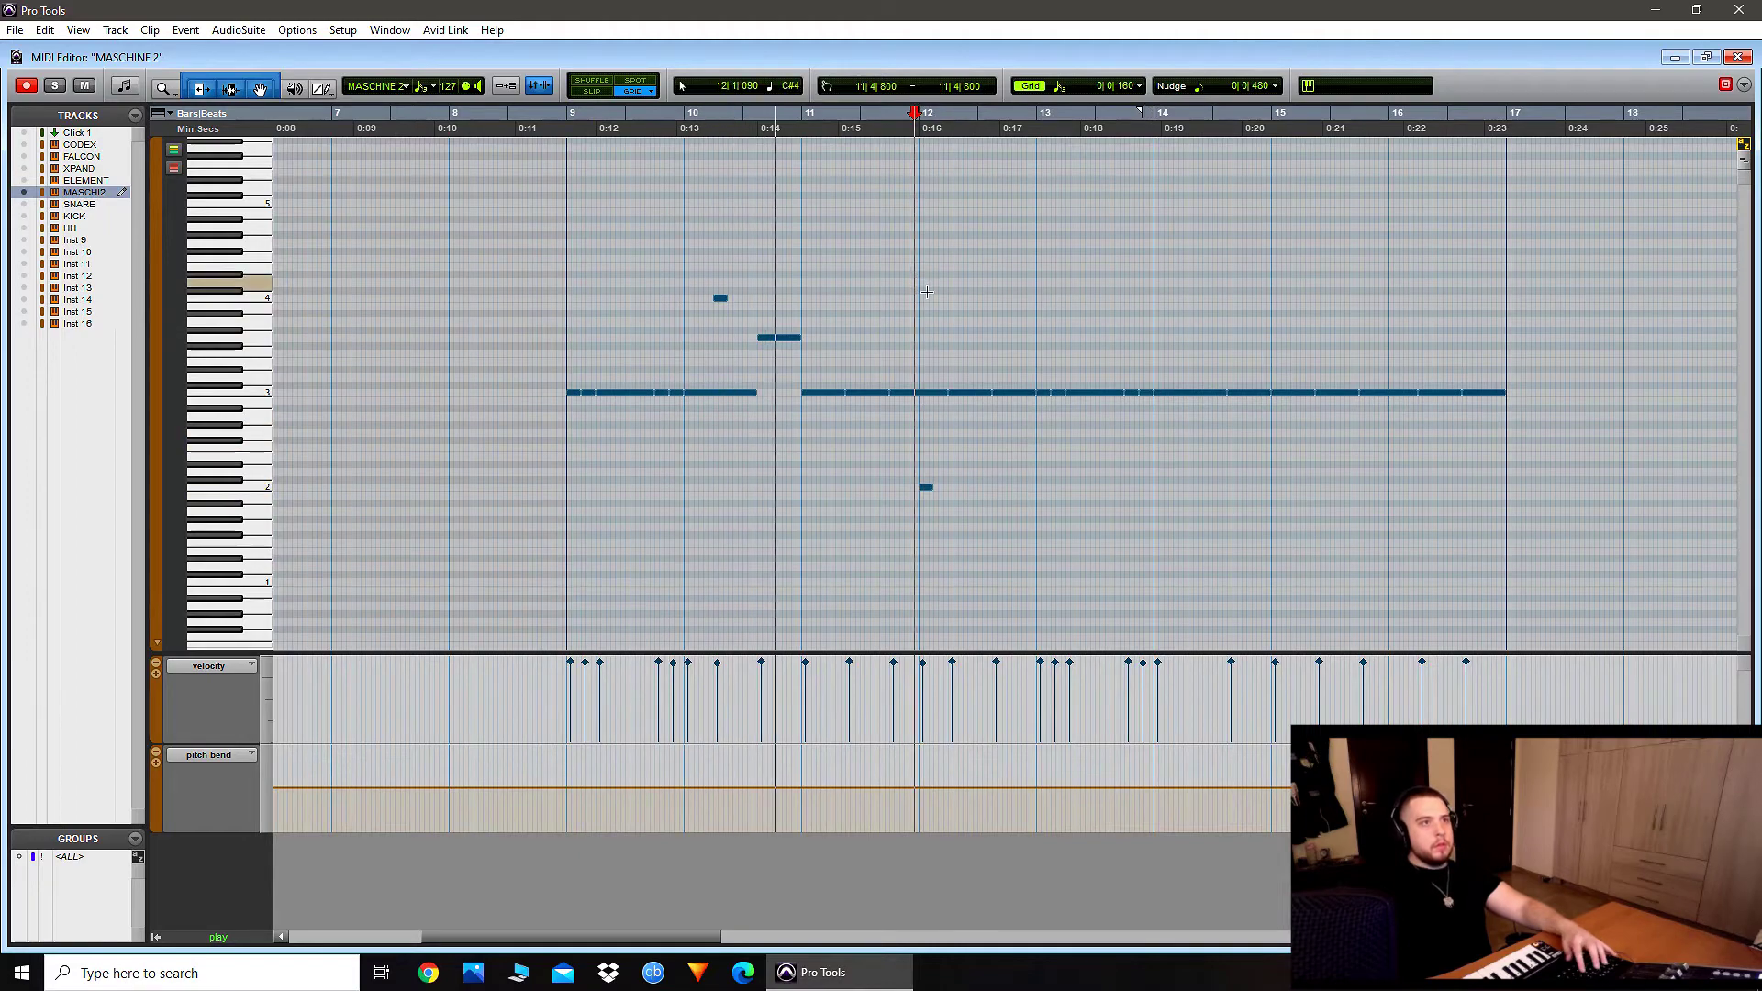
key(ctrl+bracketright)
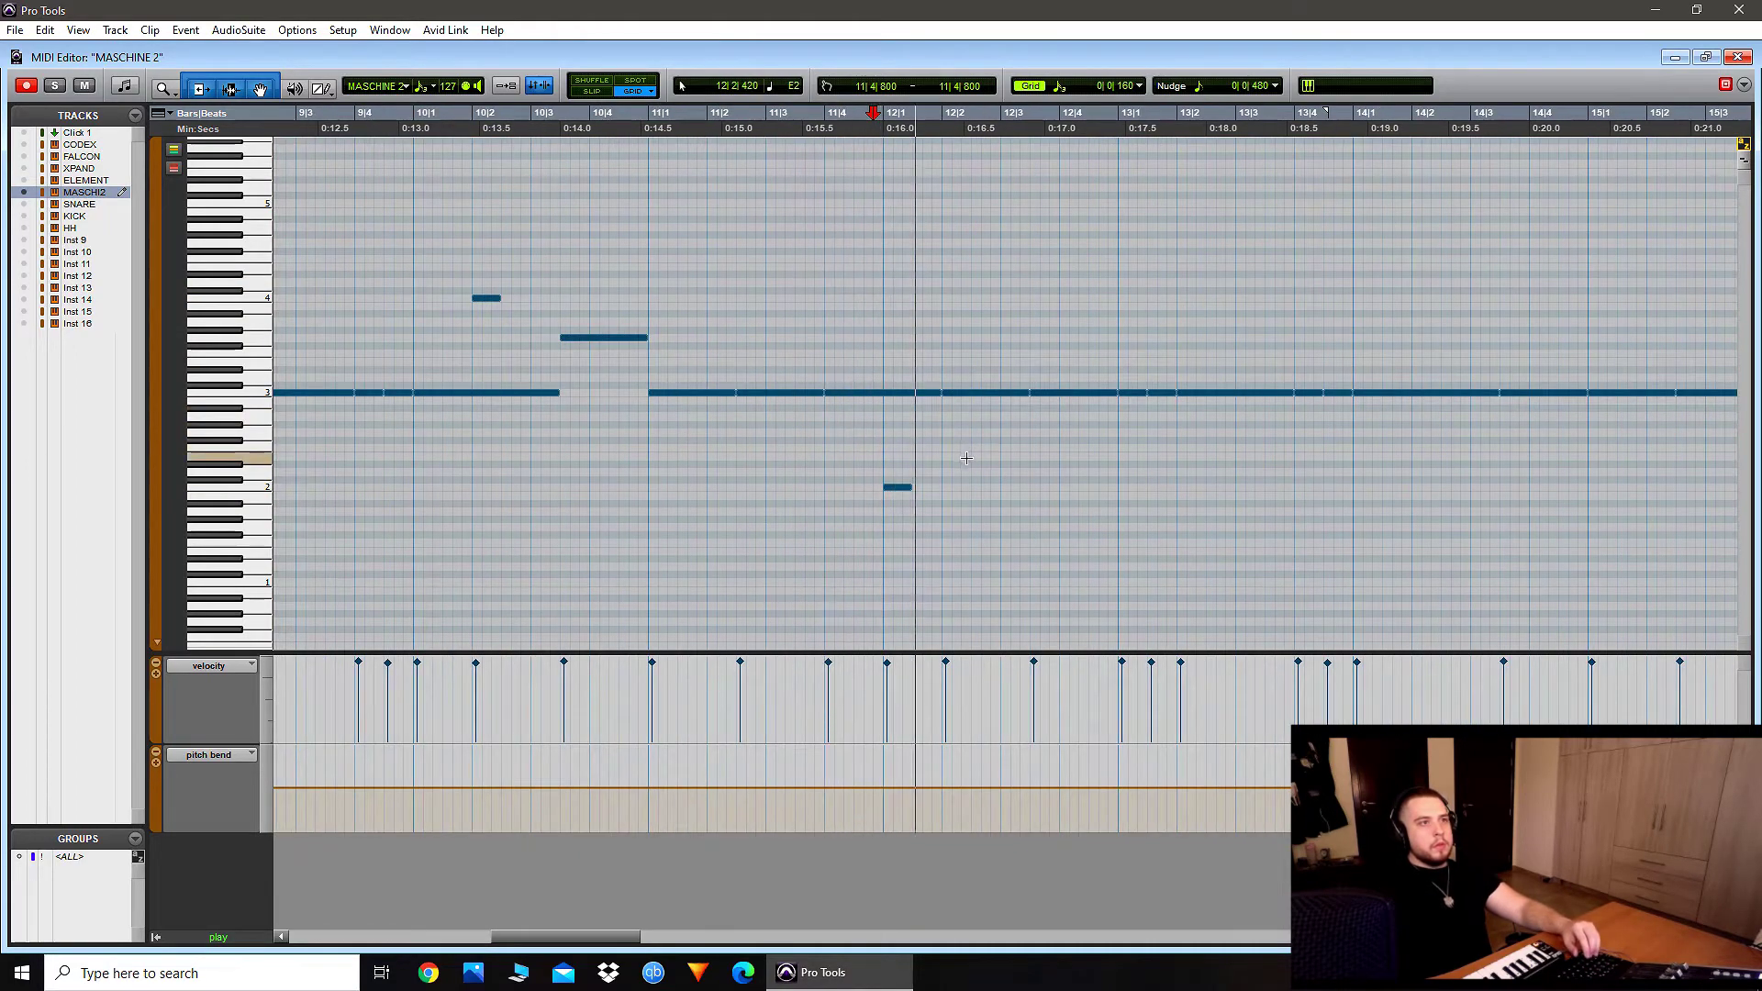
key(space)
click(776, 353)
key(space)
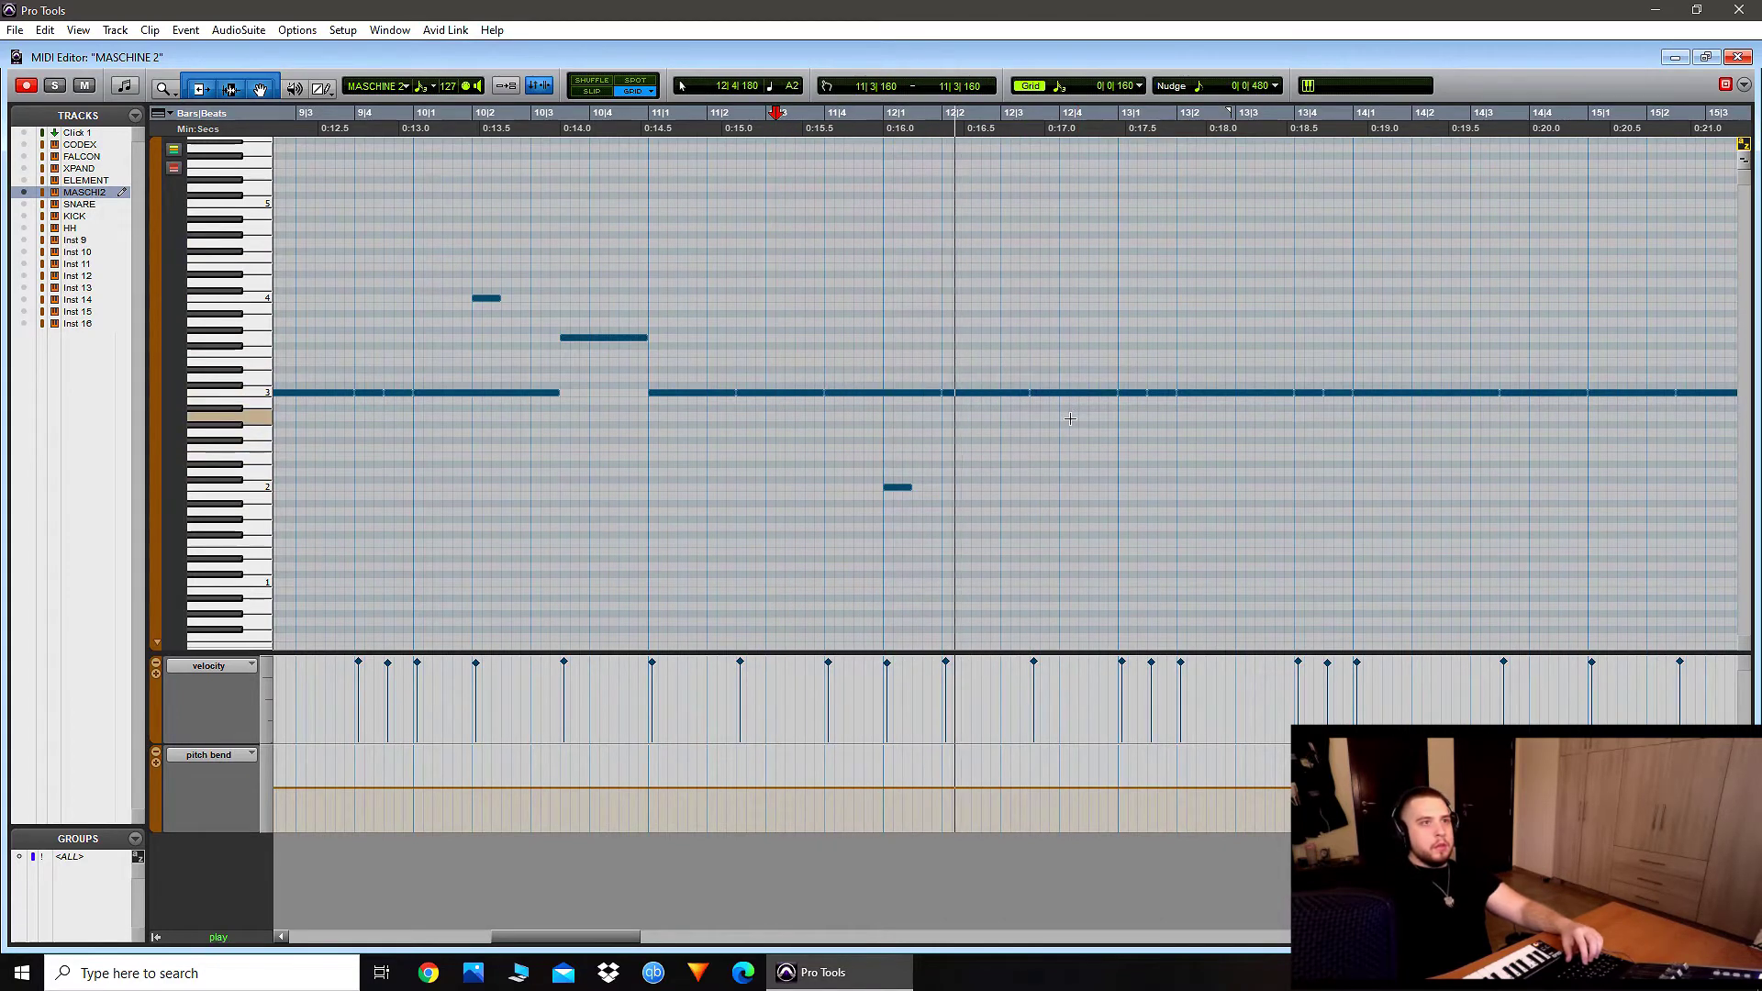
Step: Raise the 808 note at 12|3|480 to G#3 and play the passage
click(1075, 393)
drag(1075, 350, 1076, 334)
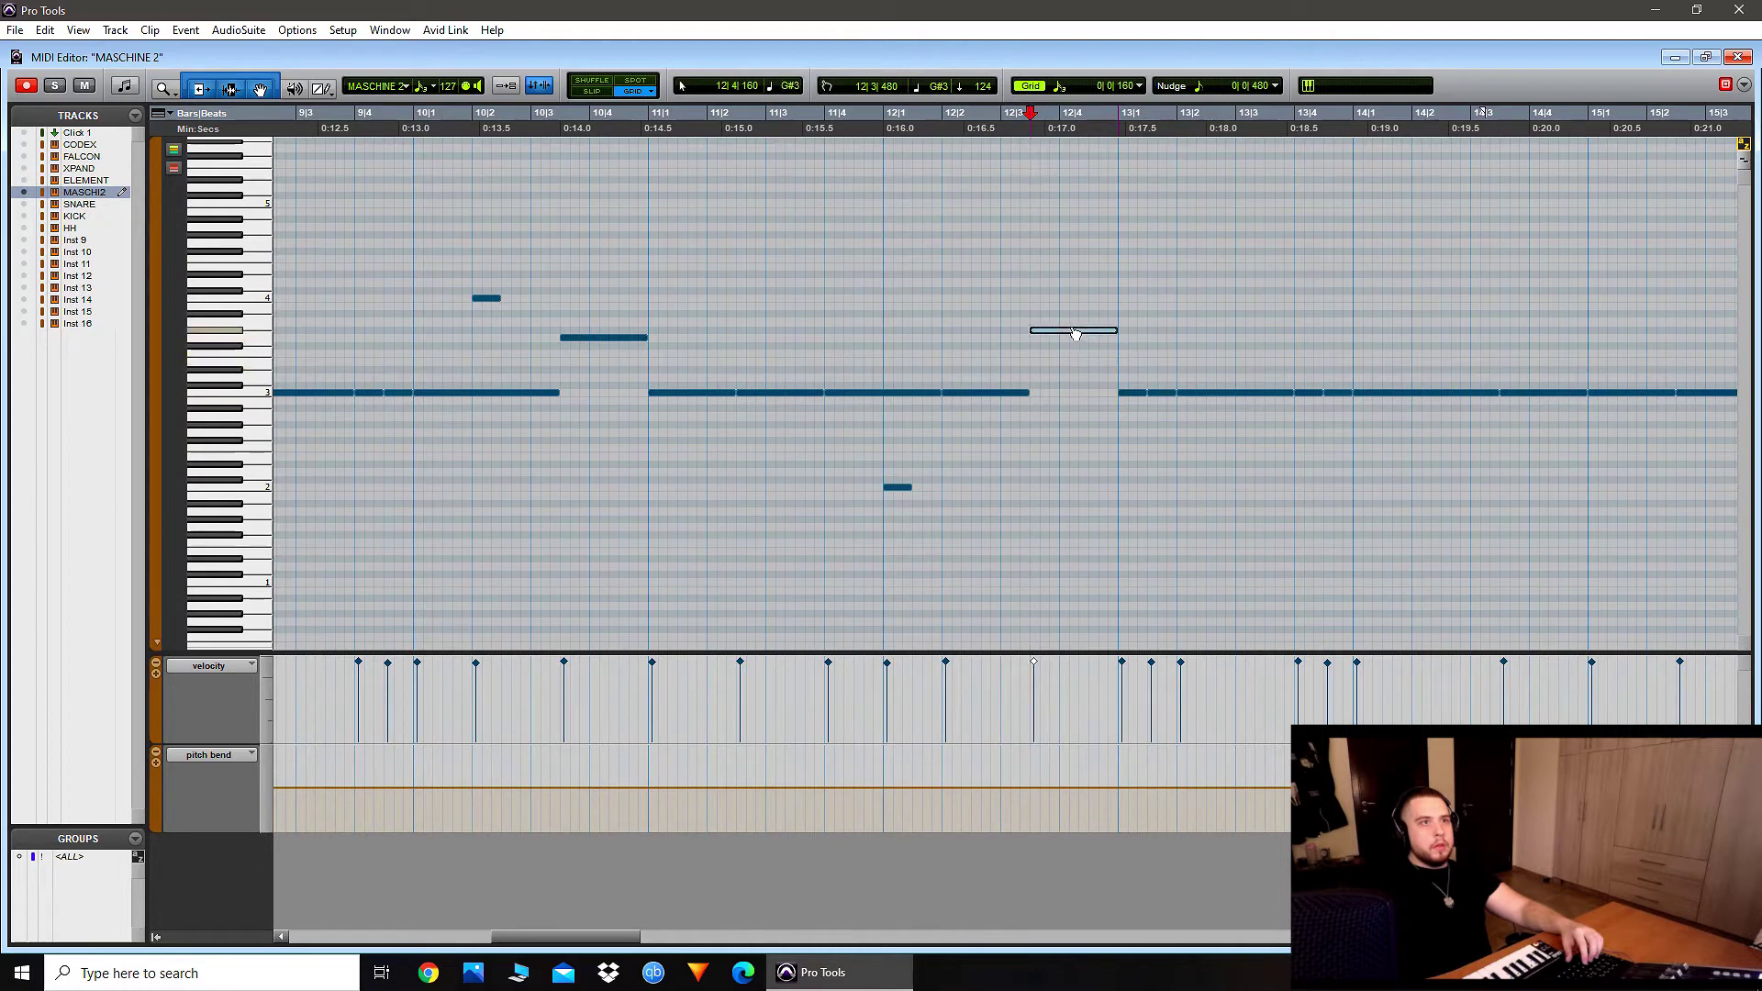
key(space)
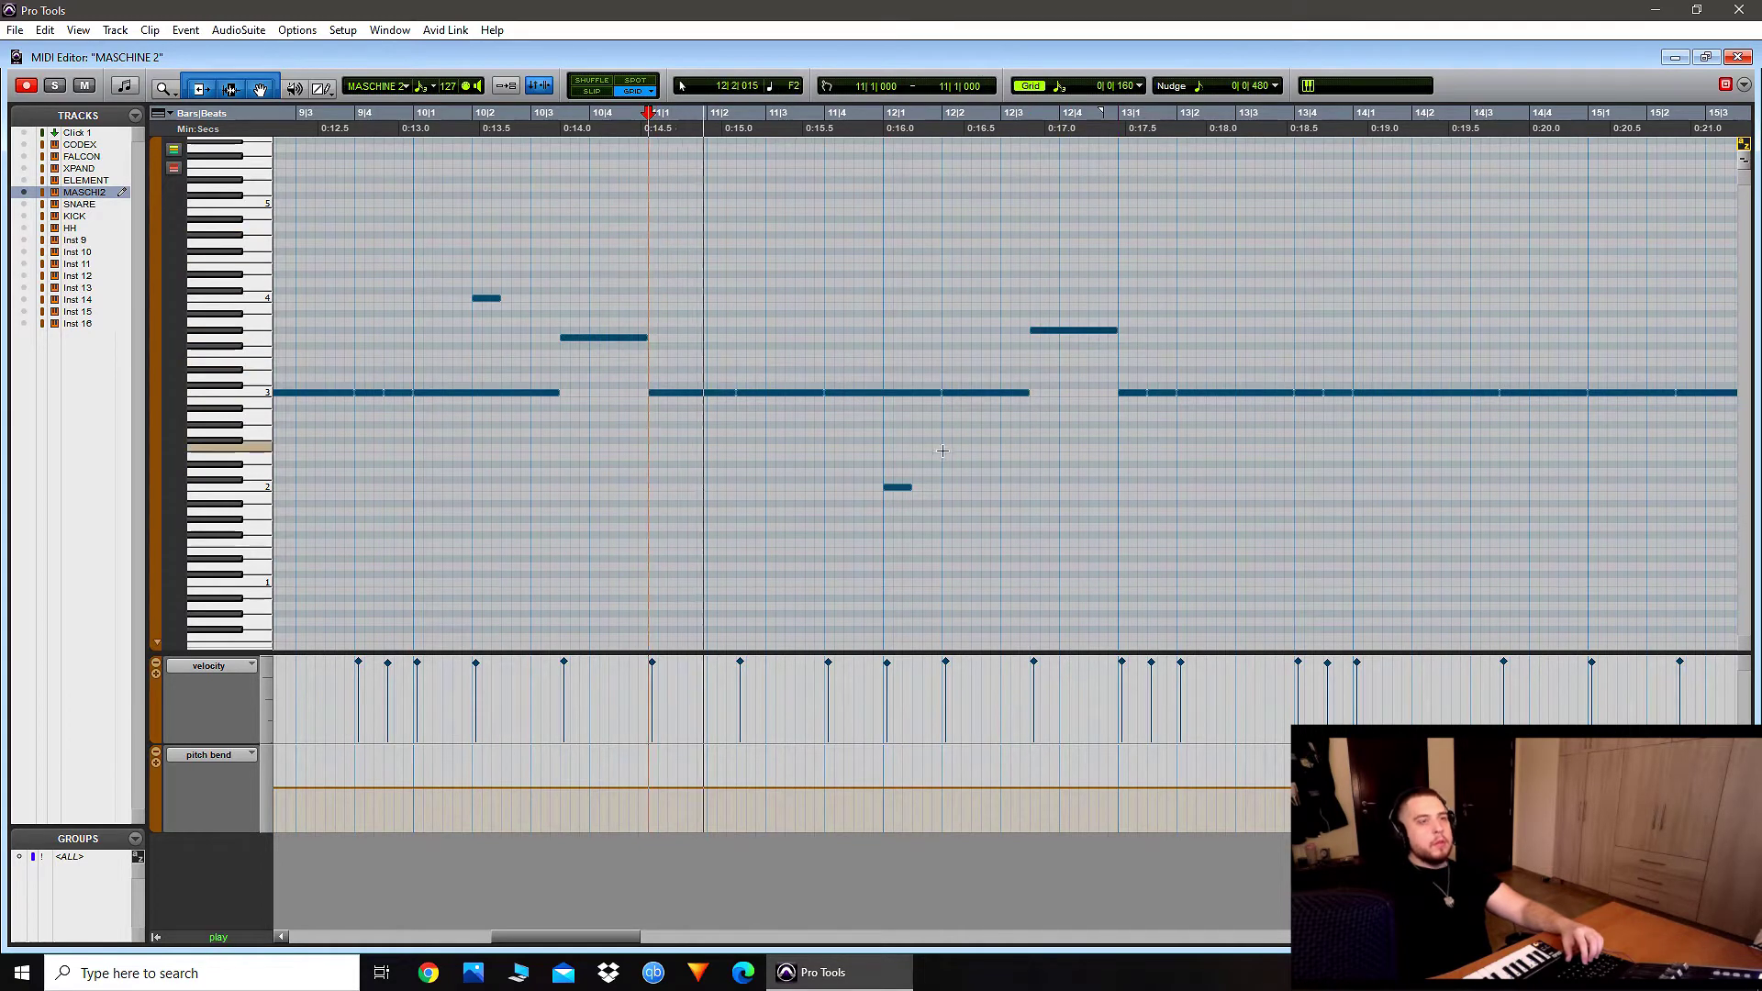
Step: Move the C2 808 note at 12|1 up to G2, extend it to 12|2, and play from around bar 11
click(905, 486)
click(816, 288)
click(655, 237)
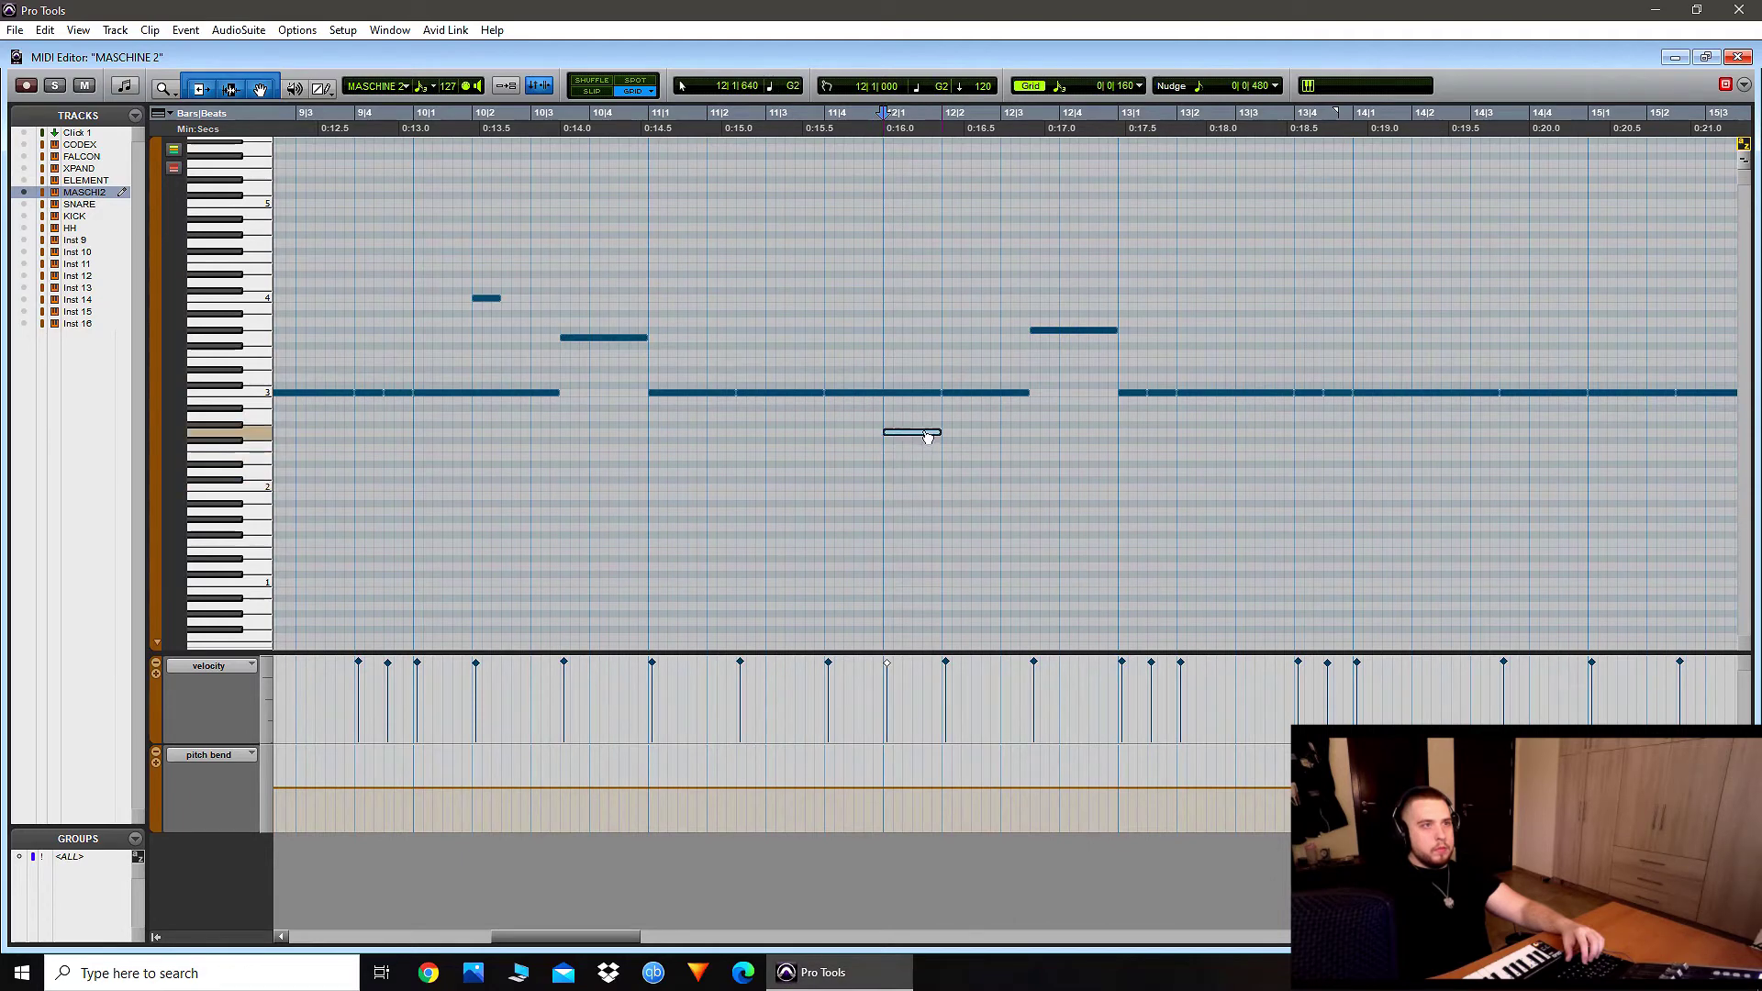
key(space)
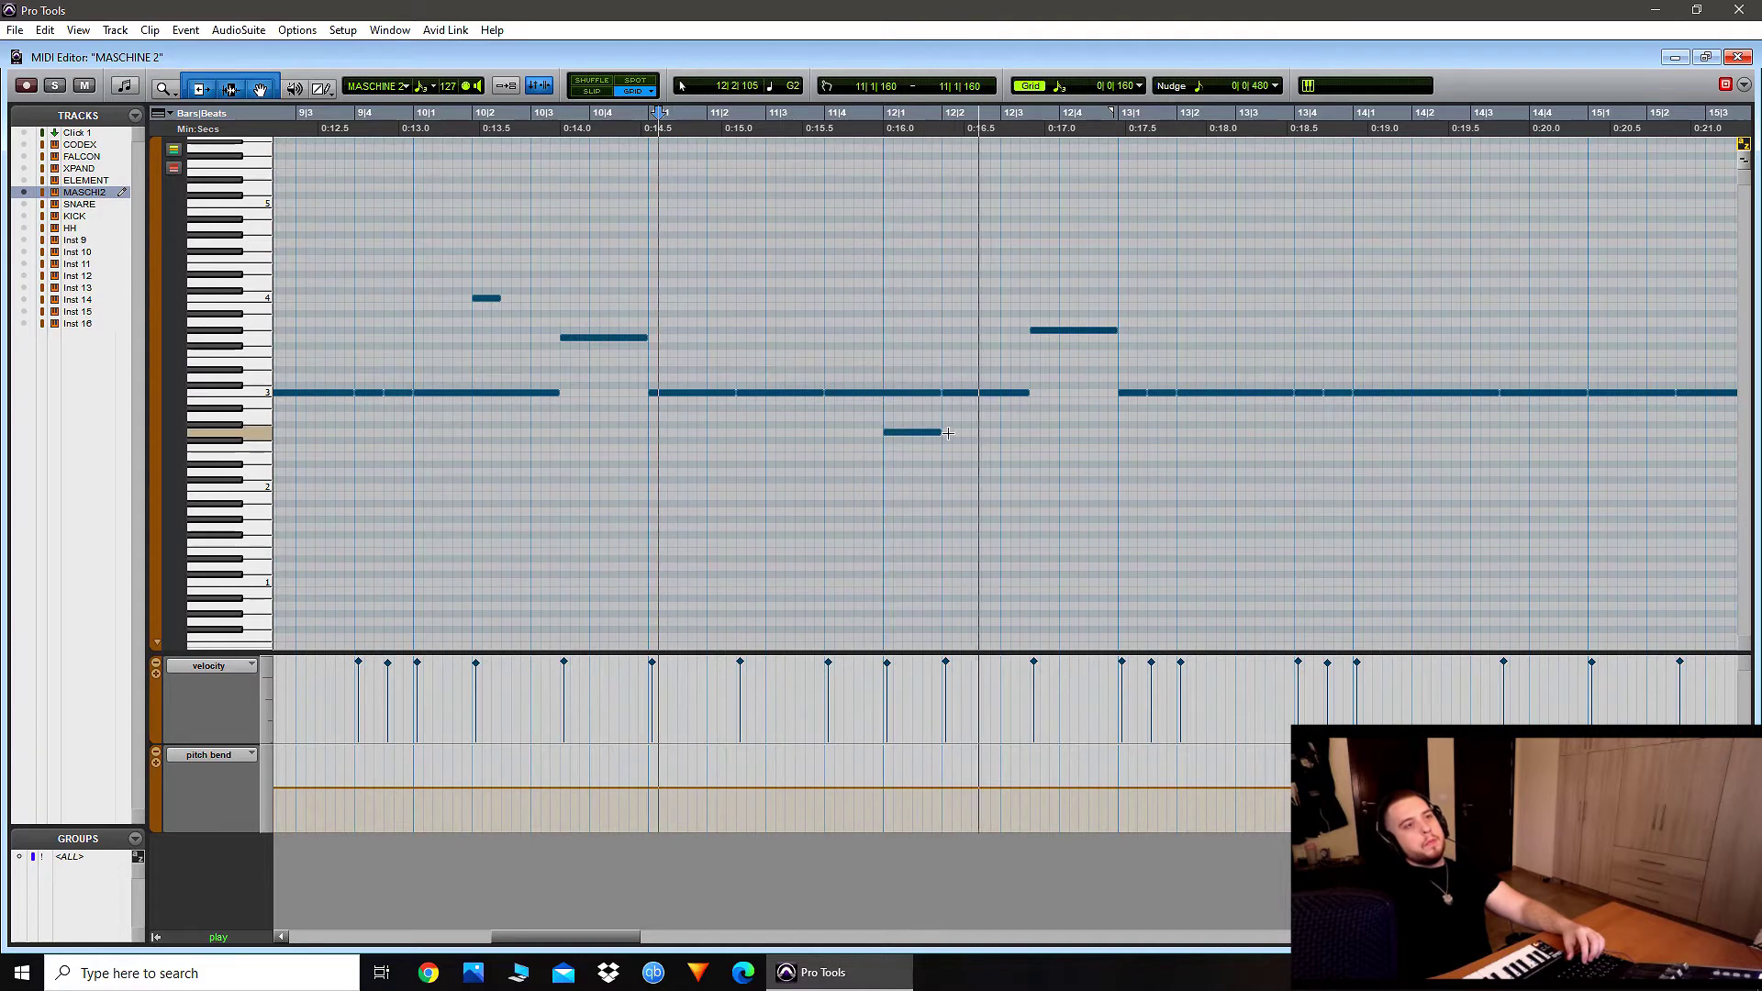
key(space)
Step: Shorten the G2 note at 12|1 to end at 12|1|480, switch the grid from triplet to straight 1/16 notes, and play the passage
drag(939, 432, 919, 432)
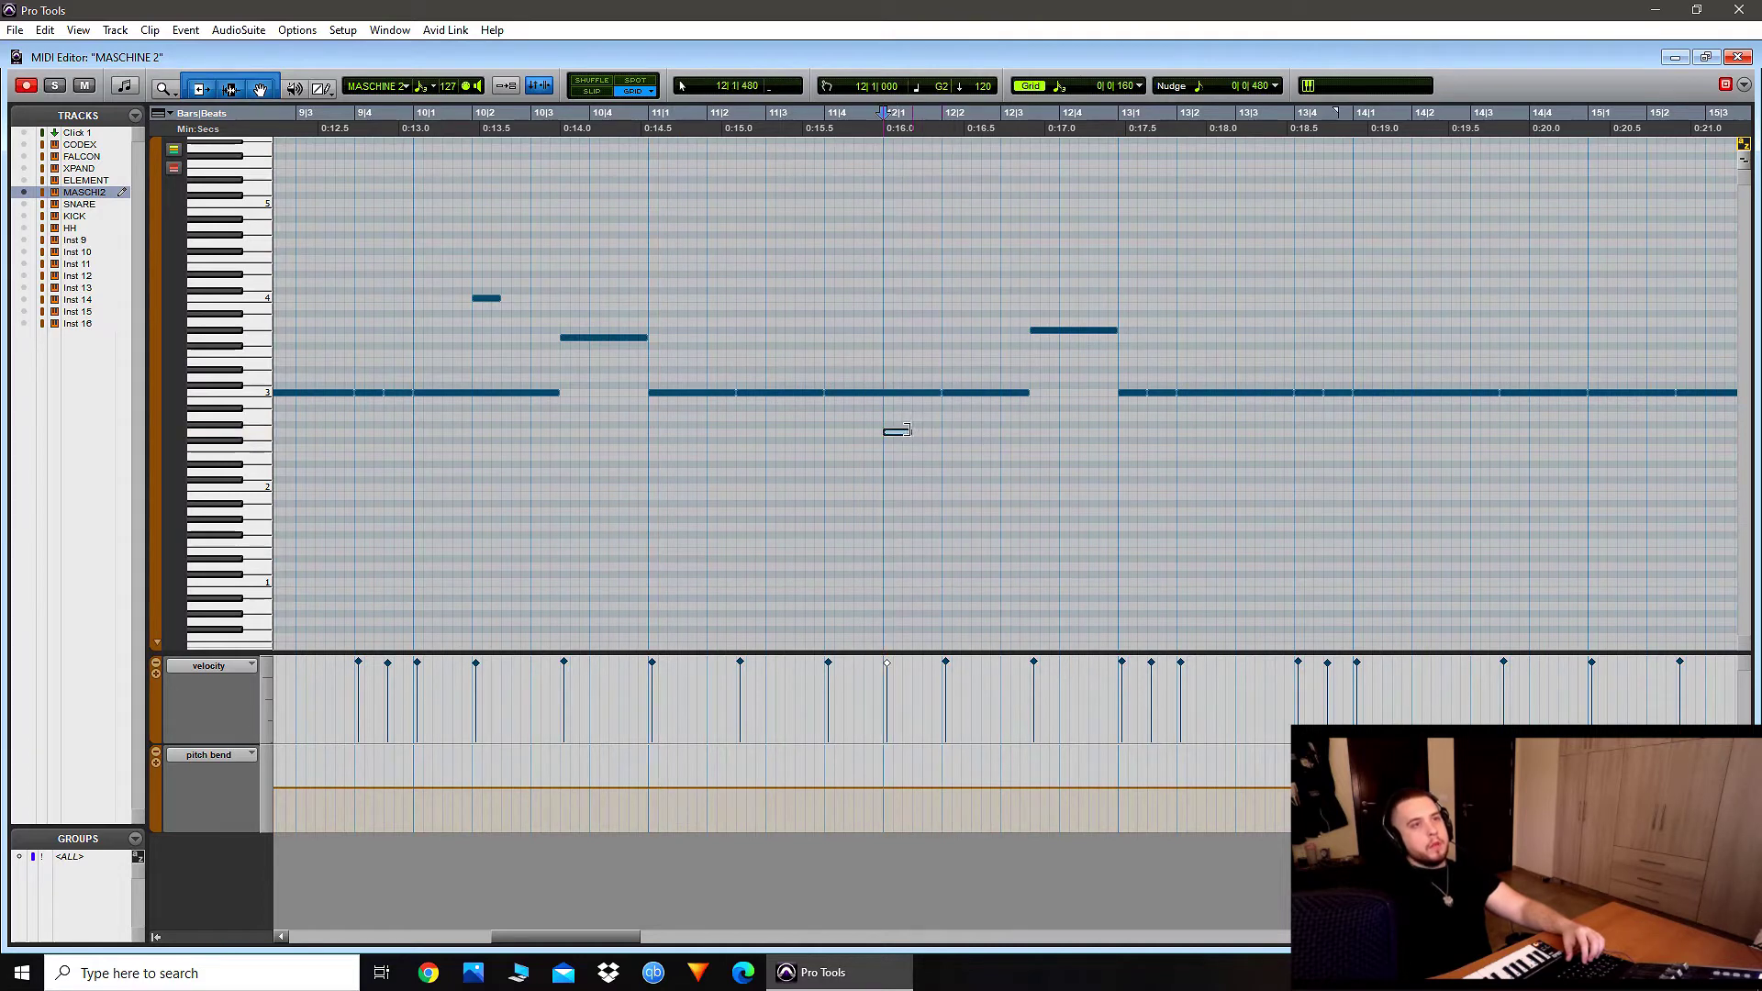
click(1139, 85)
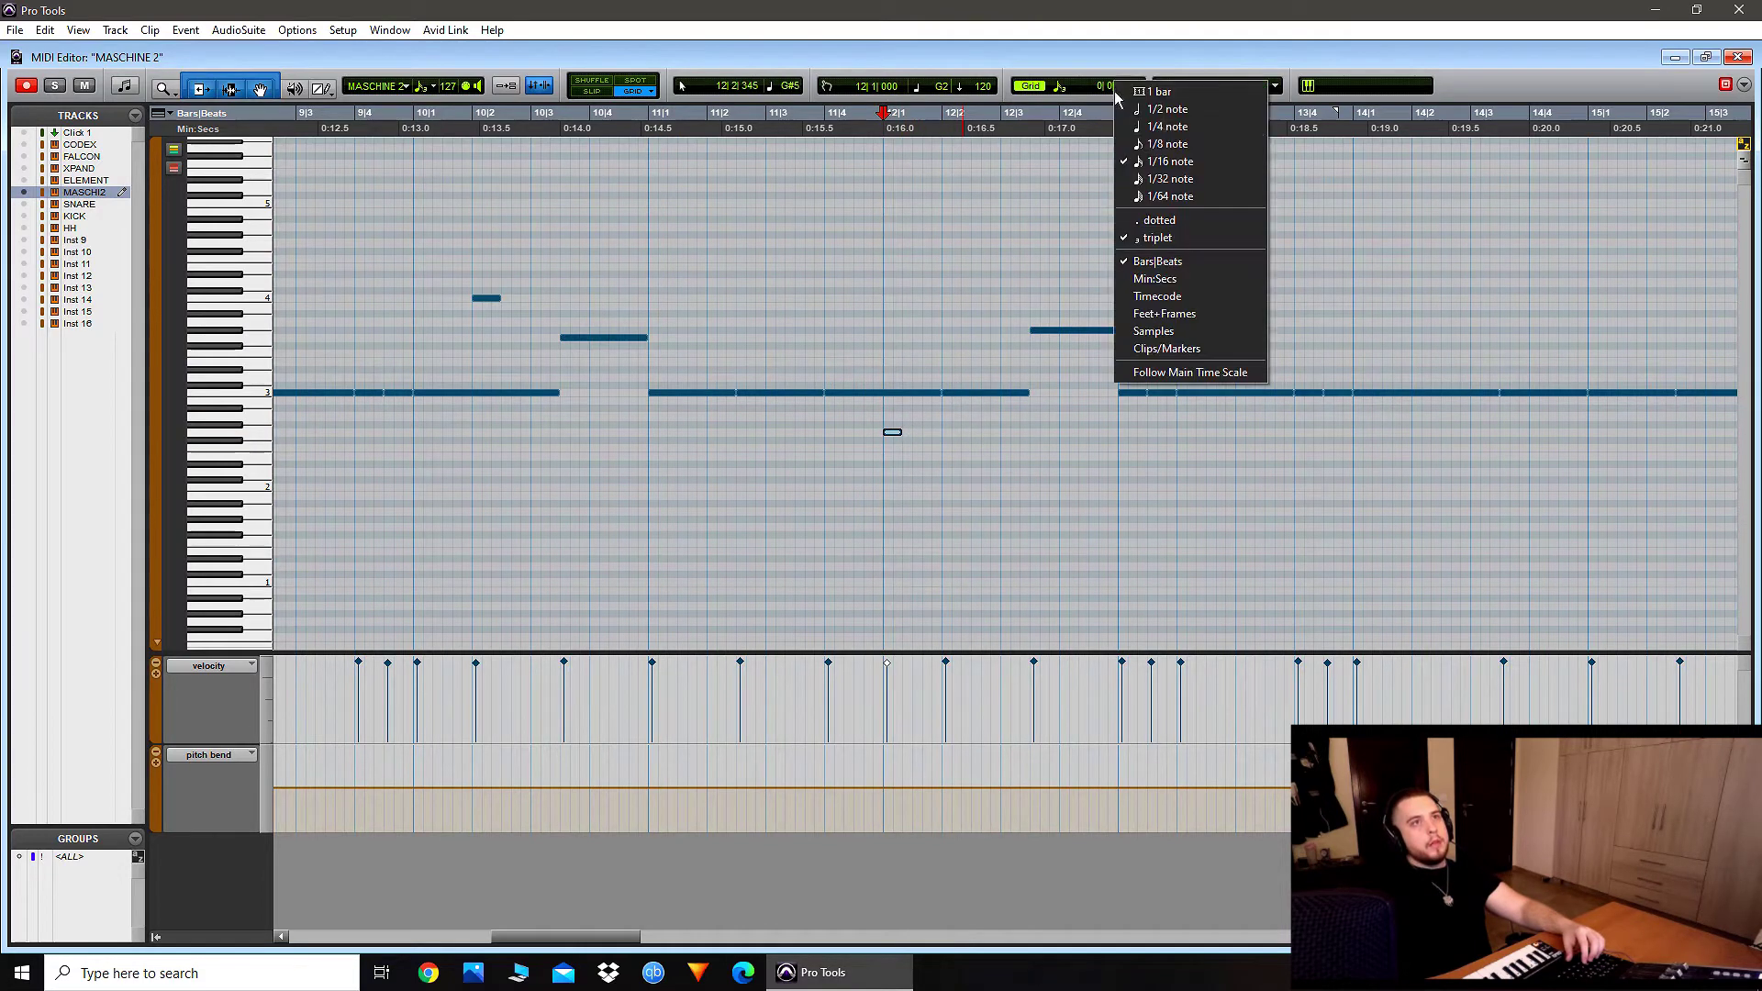
click(1184, 241)
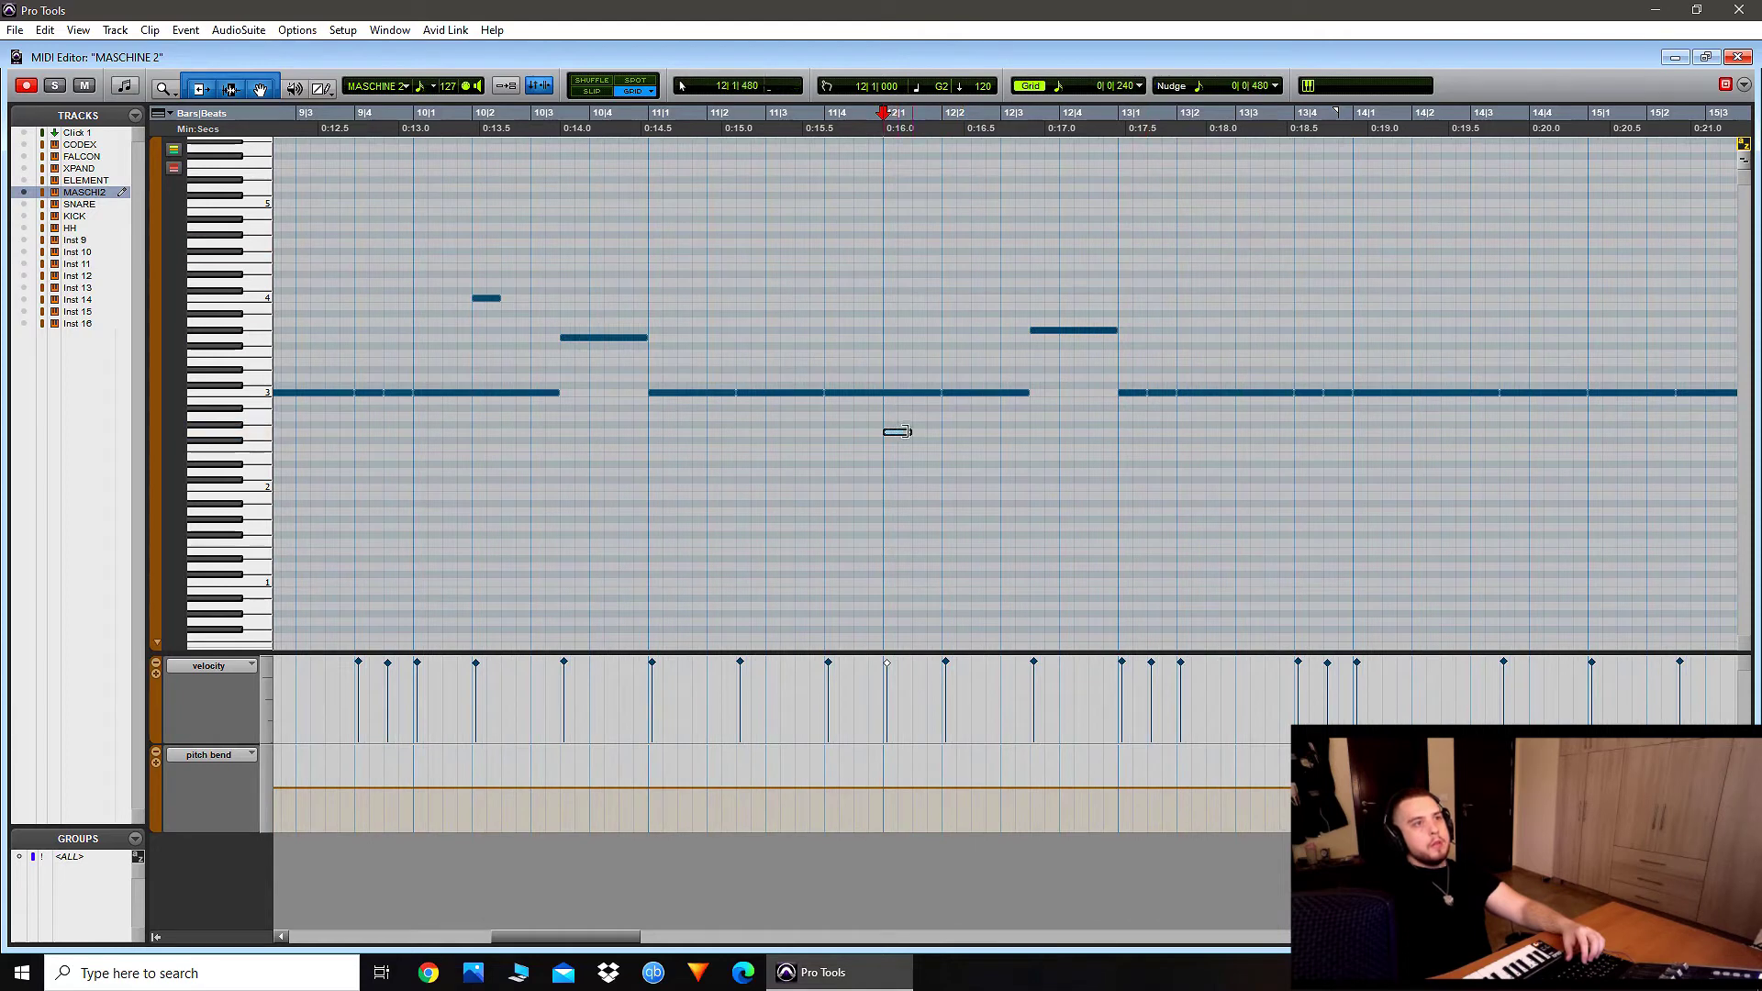
click(519, 171)
key(space)
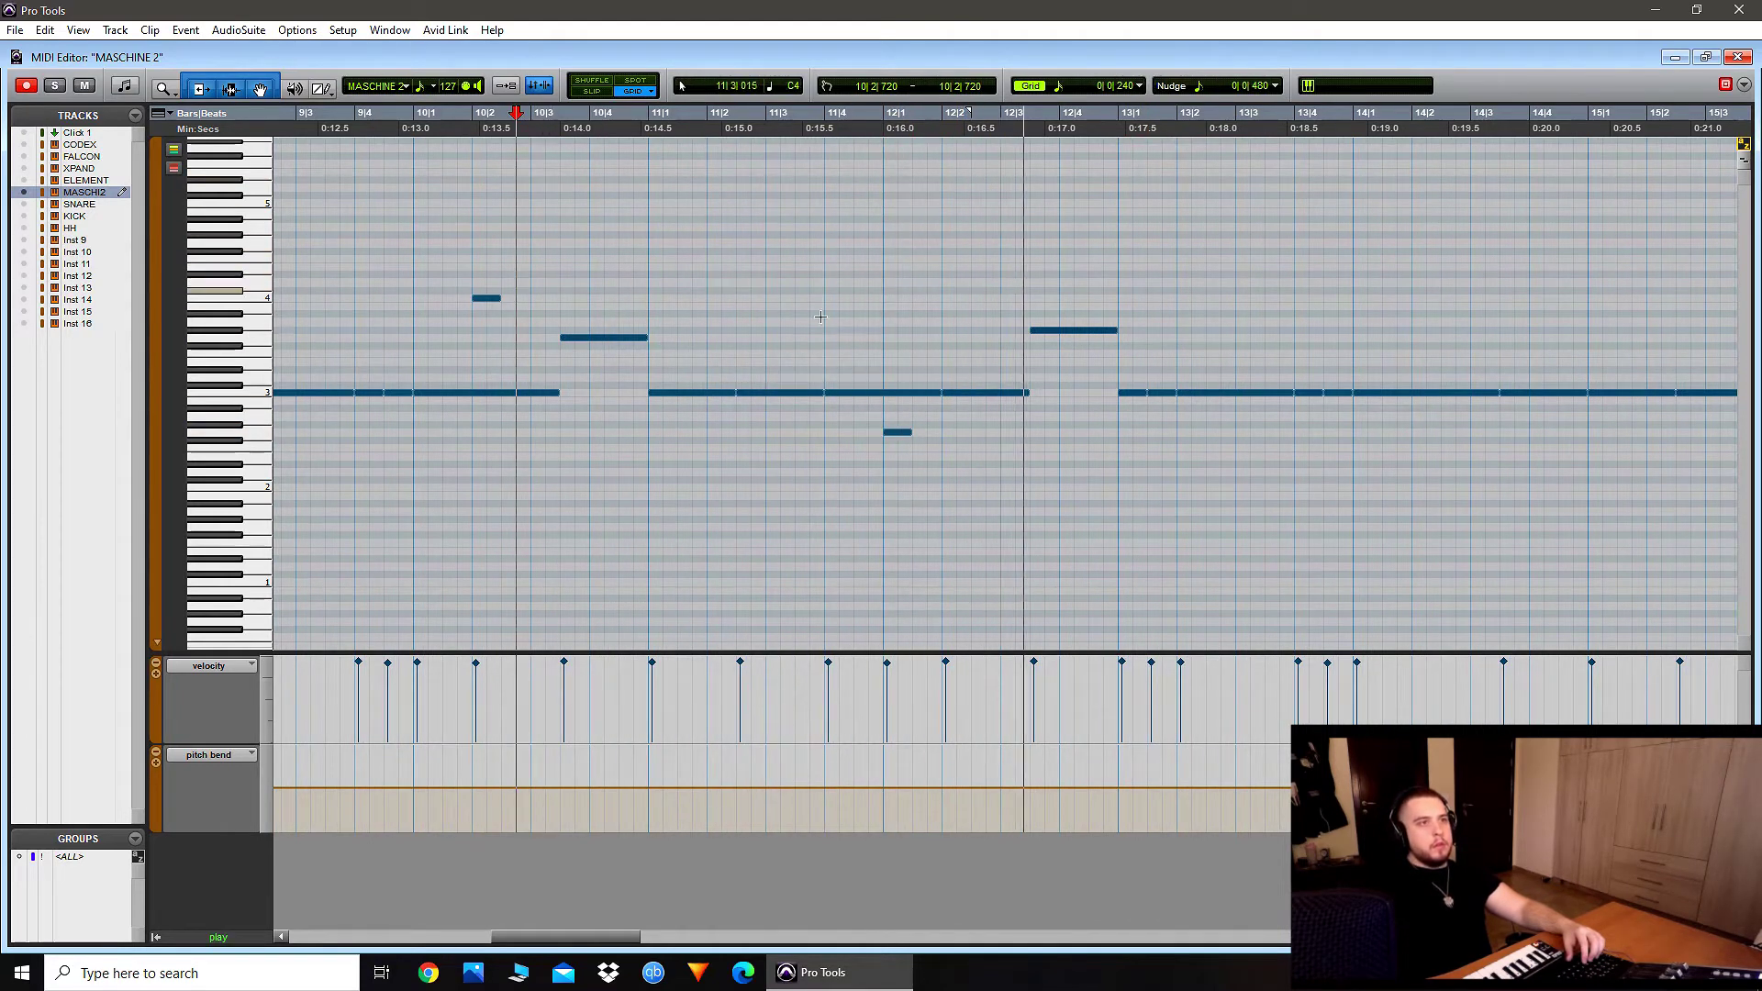
key(space)
Step: Lengthen the G2 note at 12|1 to end at 12|1|720 and play the passage several times
drag(909, 431, 925, 431)
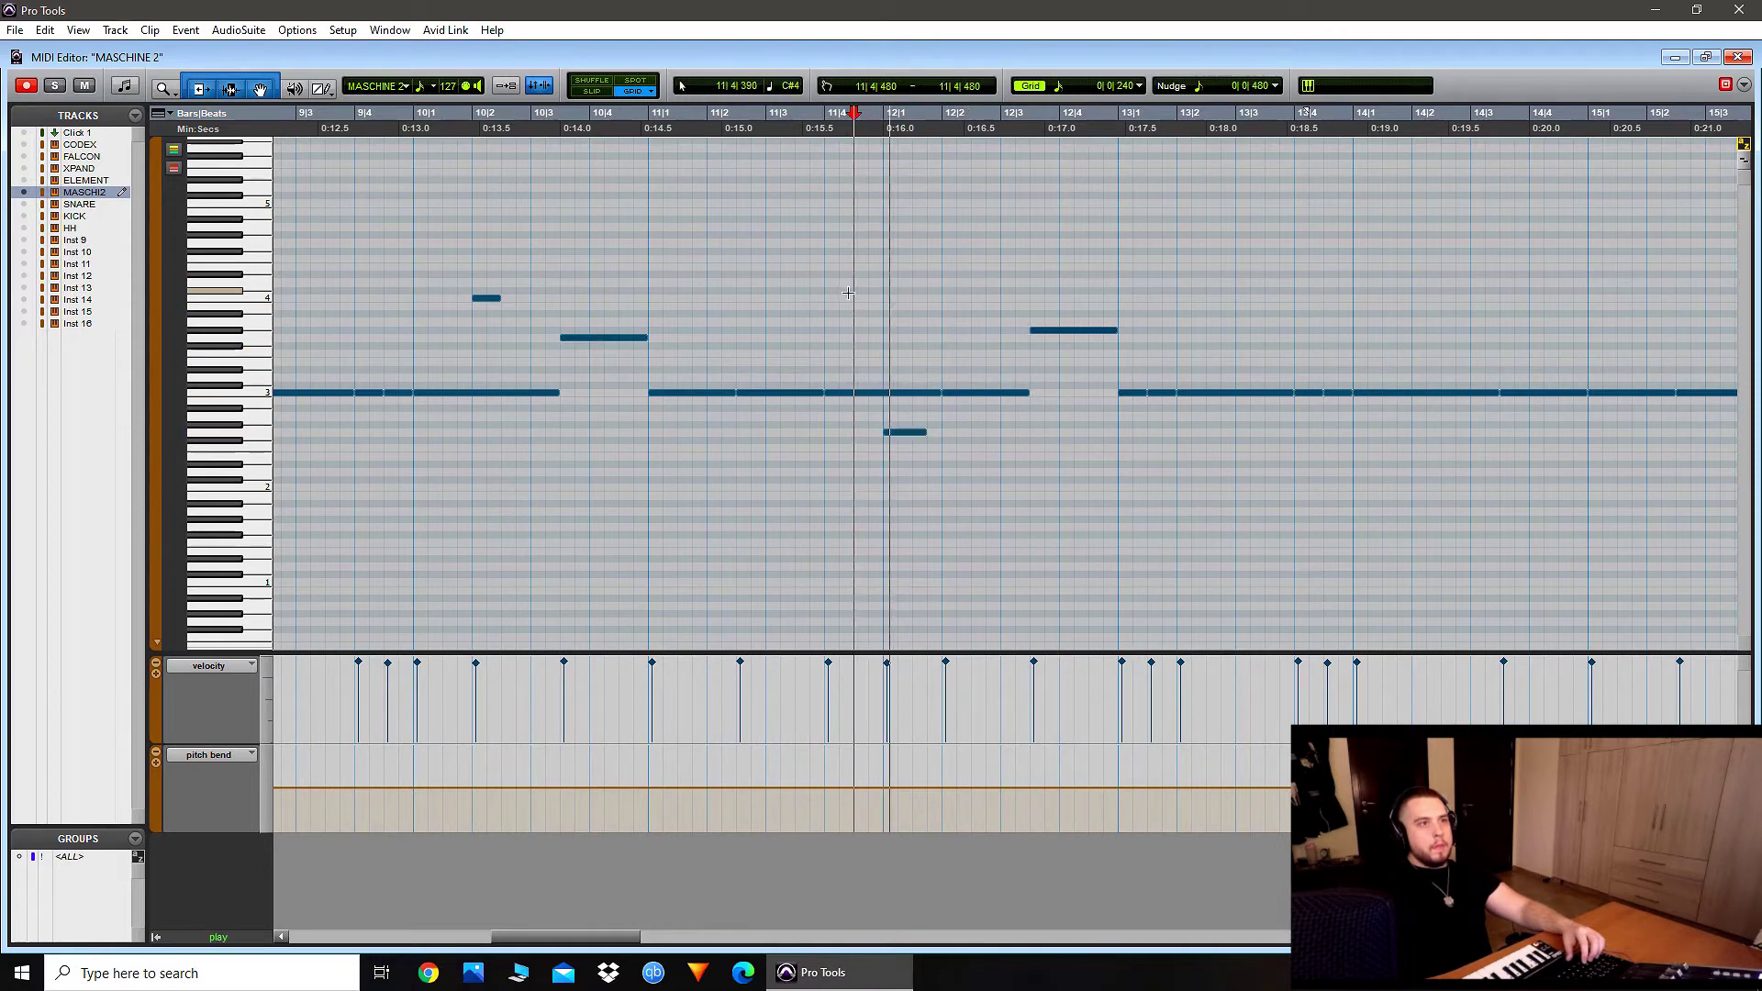
key(space)
click(708, 280)
key(space)
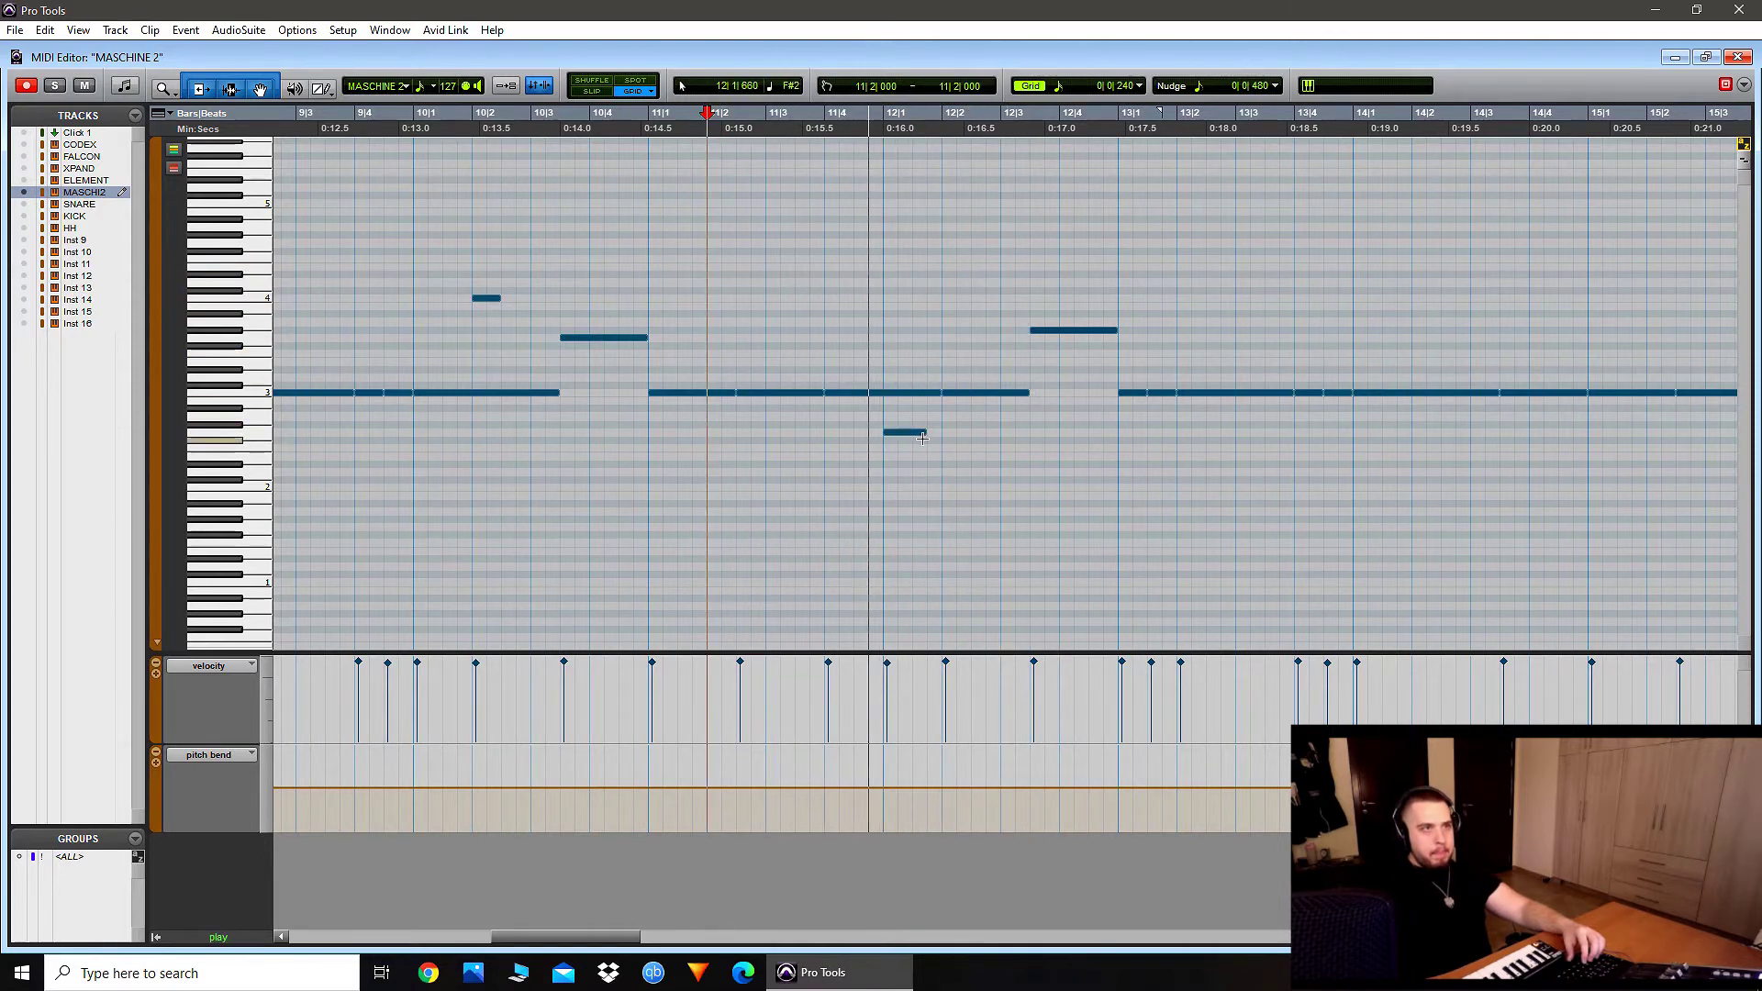
key(space)
click(633, 312)
key(space)
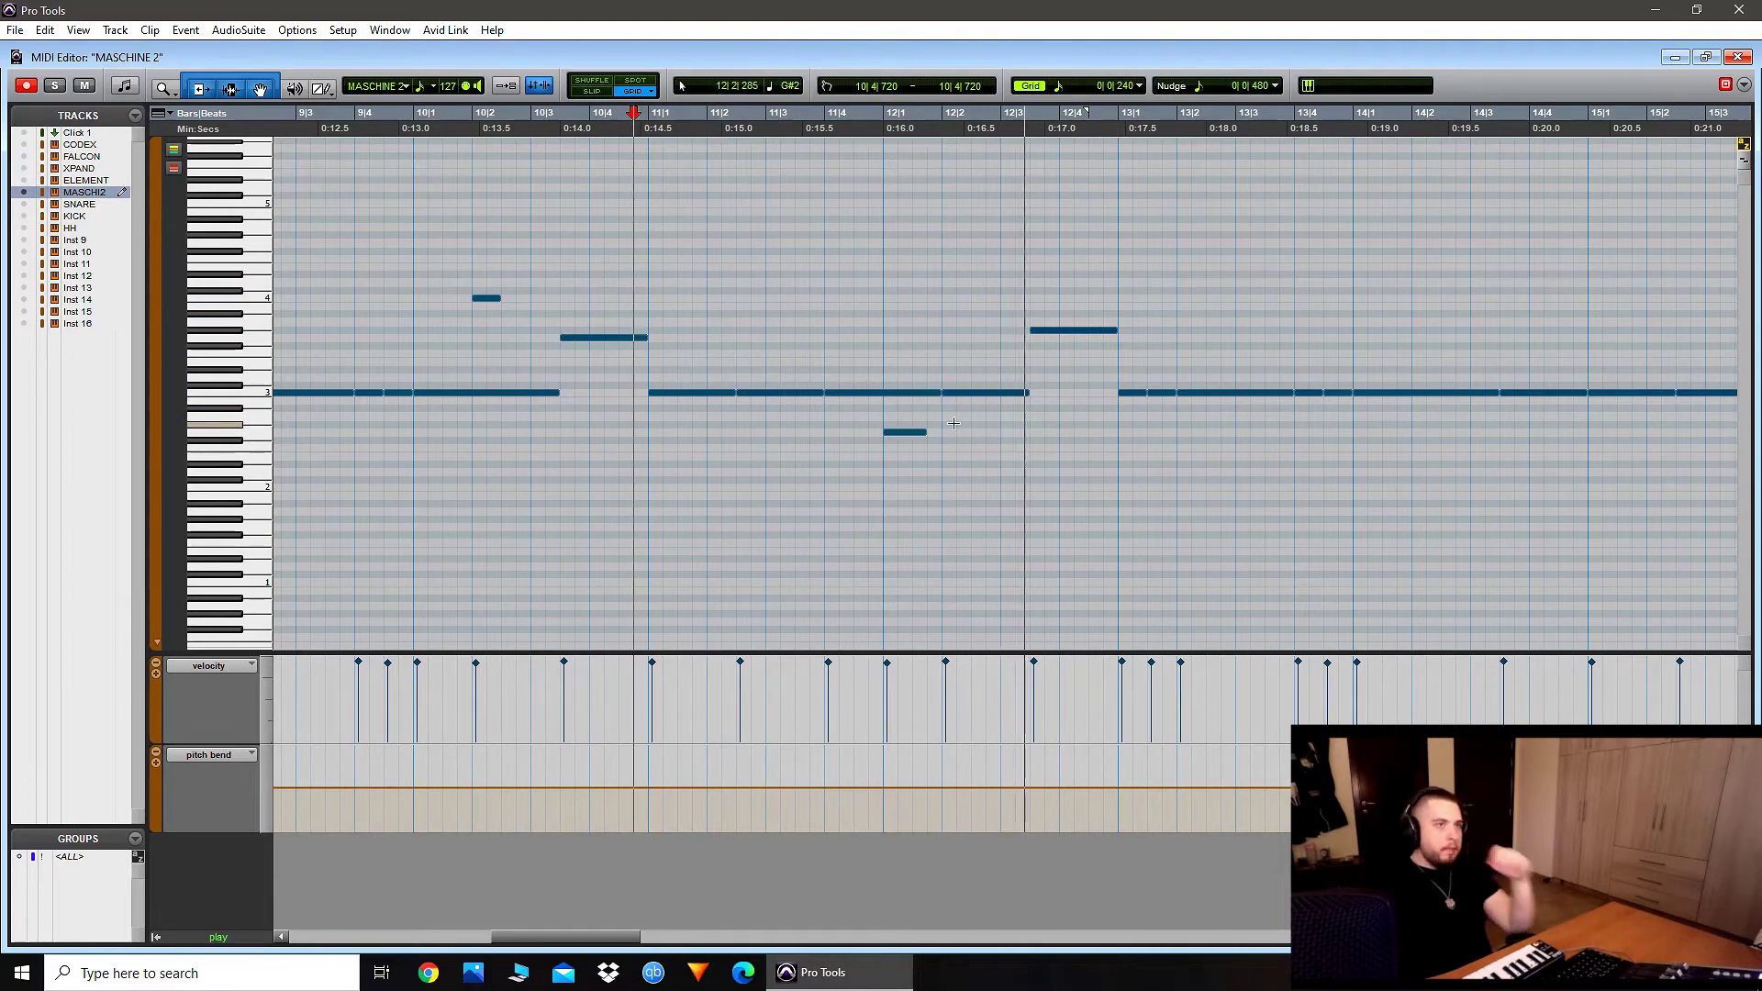
key(space)
Step: Shift the G2 note one sixteenth later to 12|1|240 and play from bar 11
drag(913, 433, 929, 434)
click(692, 240)
click(663, 223)
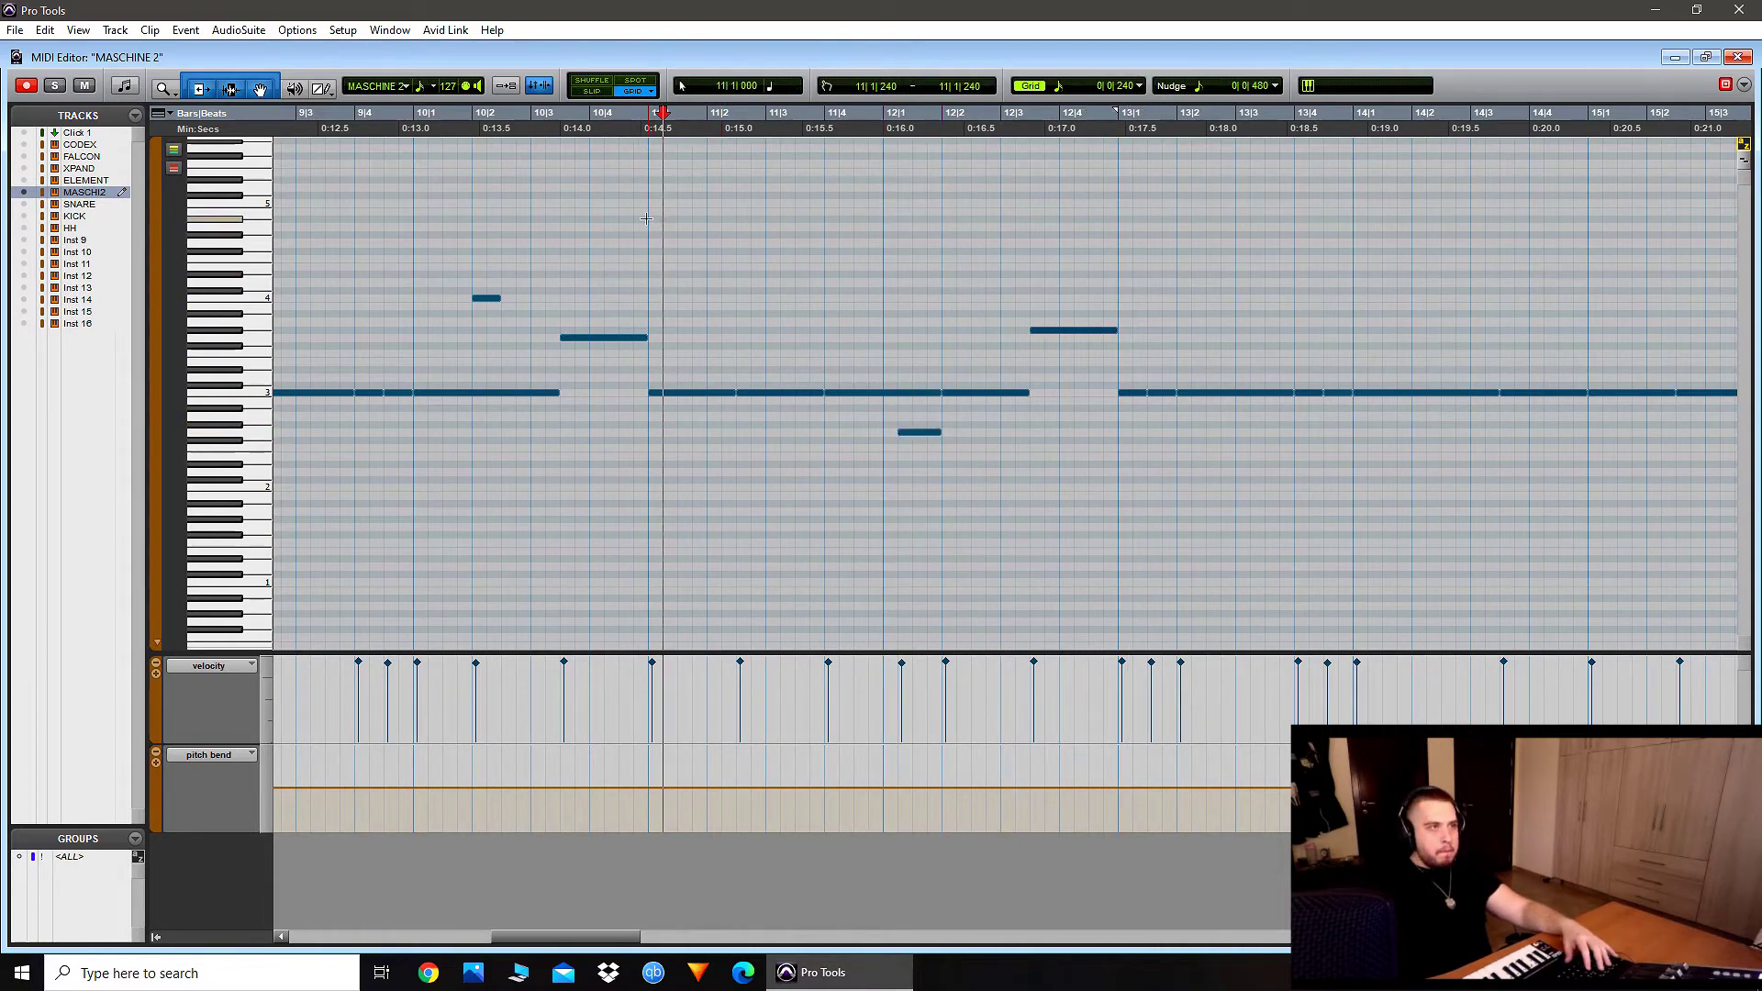
key(space)
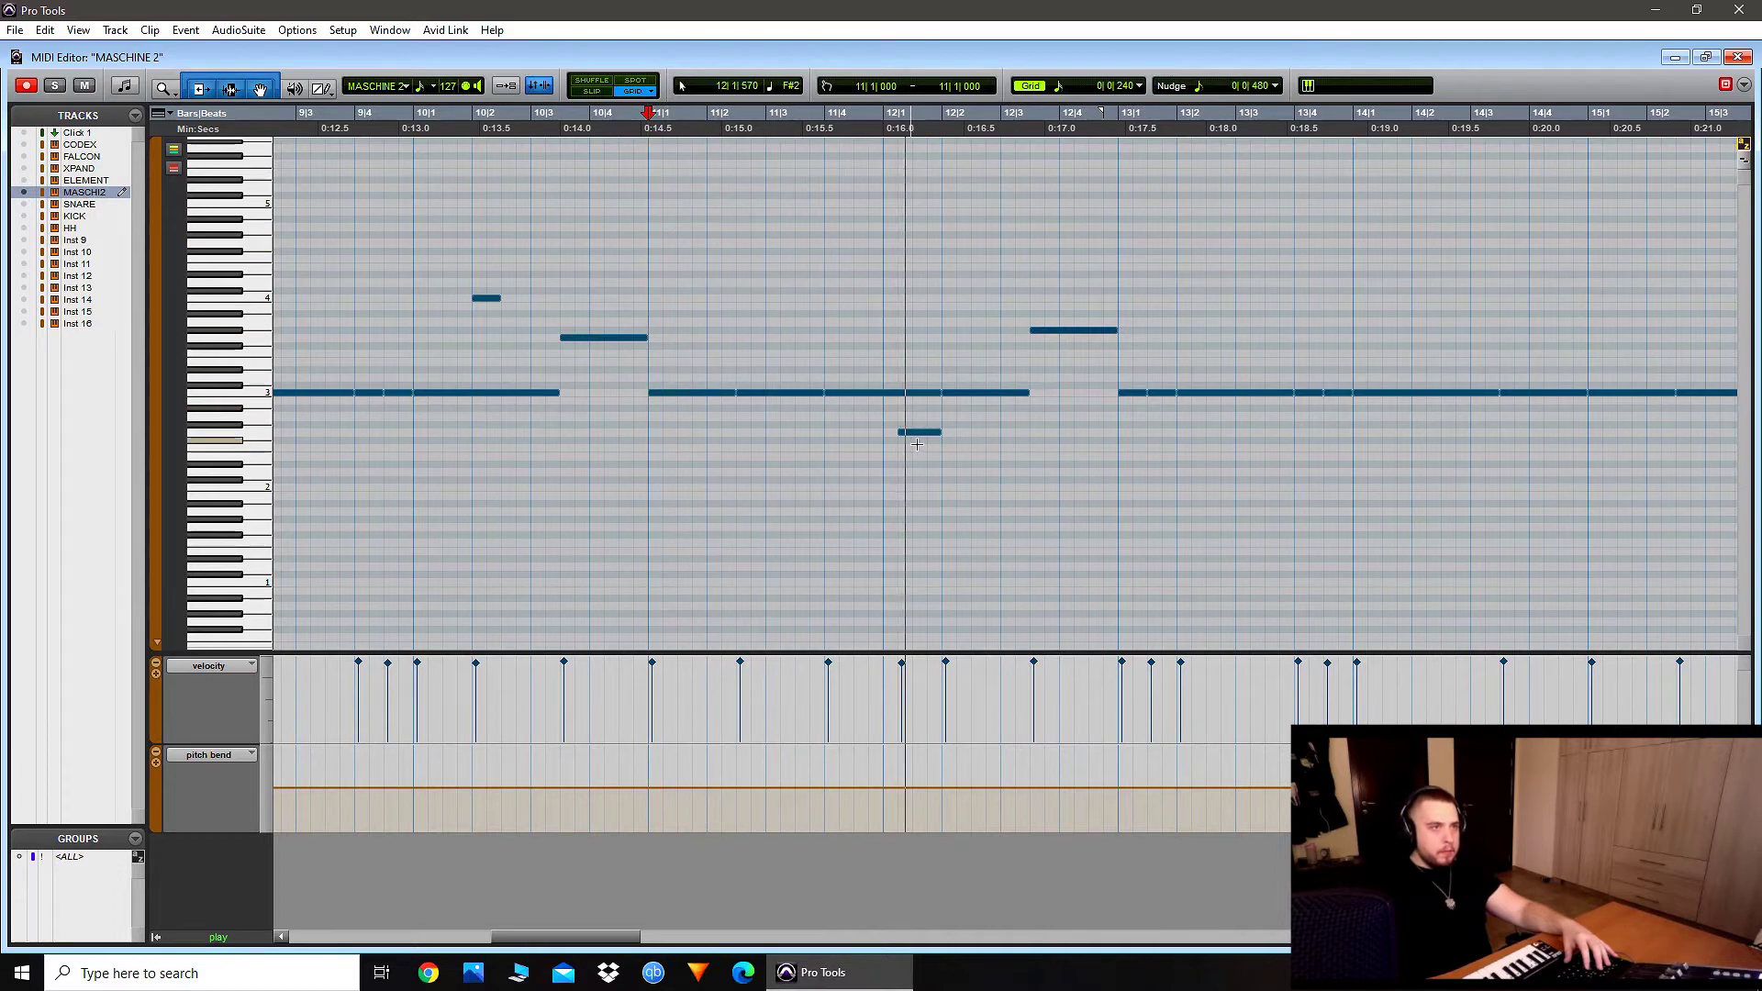
key(space)
Step: Trim the start of the G2 note to 12|1|480 and play from 10|3|480
drag(903, 436, 916, 434)
click(564, 161)
key(space)
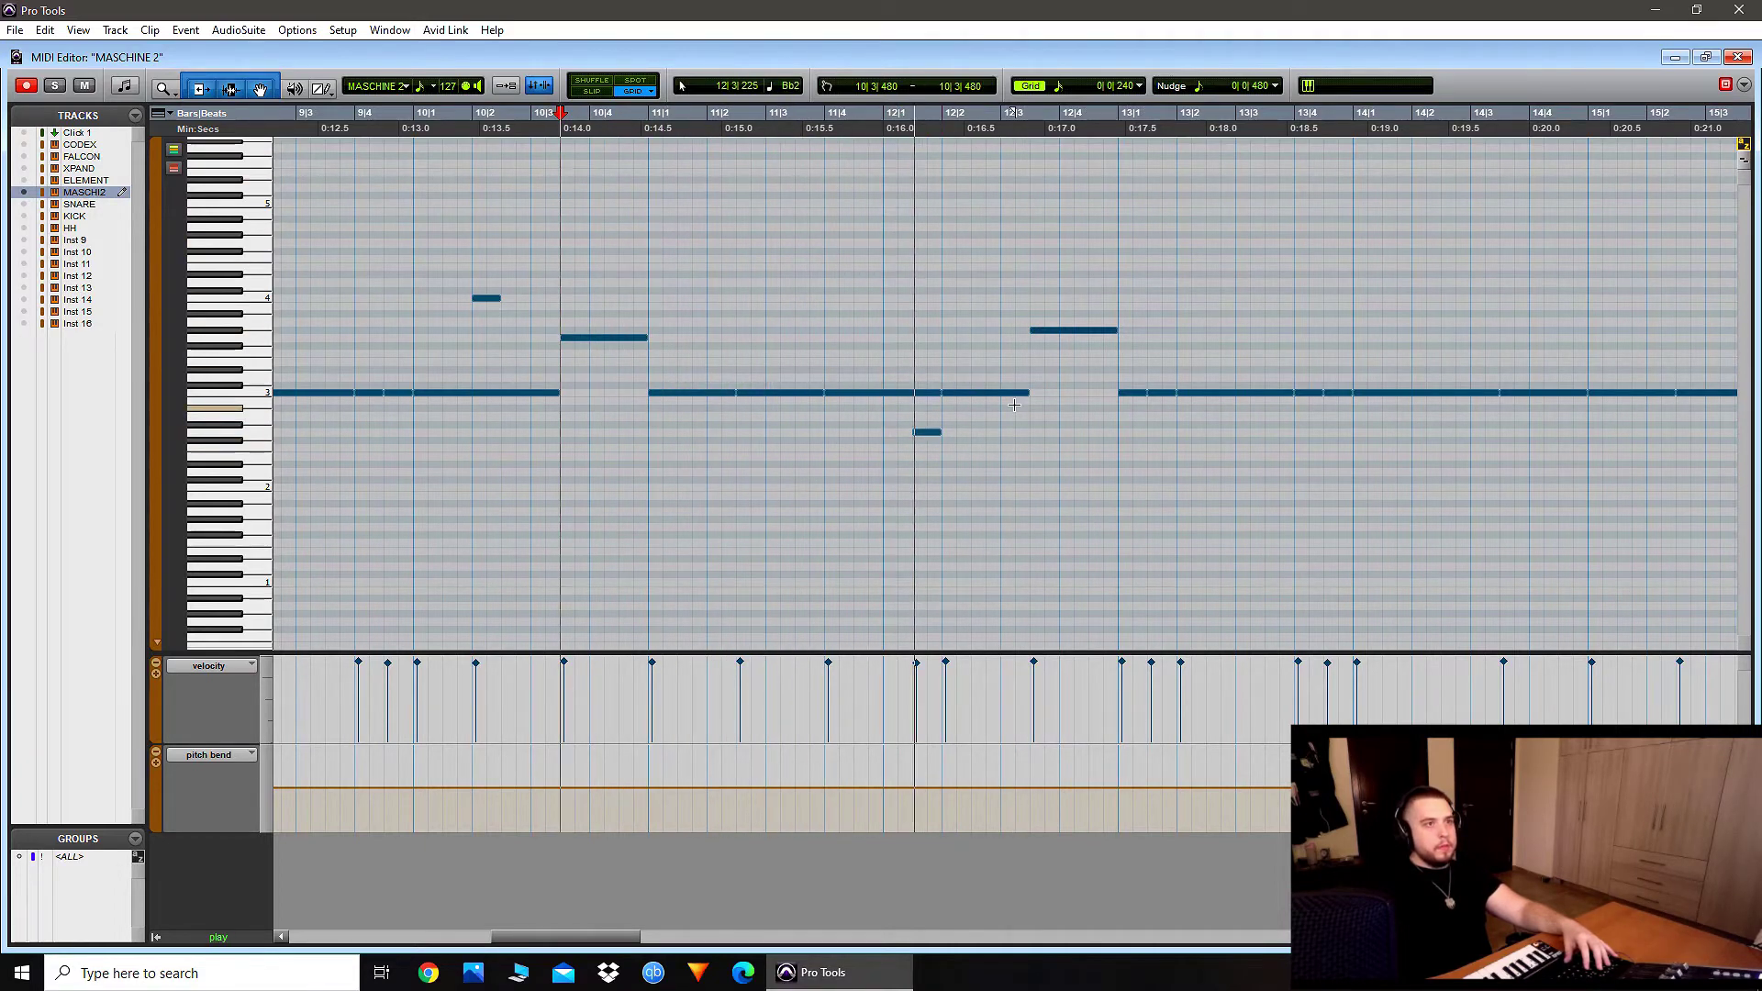
Step: Replace the 808 notes in bars 13 to 17 with a duplicate of the phrase in bars 9 to 13, and close the MIDI editor
scroll(1014, 405, down, 1)
scroll(1010, 404, right, 6)
key(space)
drag(1390, 468, 796, 355)
key(Delete)
drag(999, 515, 335, 253)
key(ctrl+d)
key(ctrl+w)
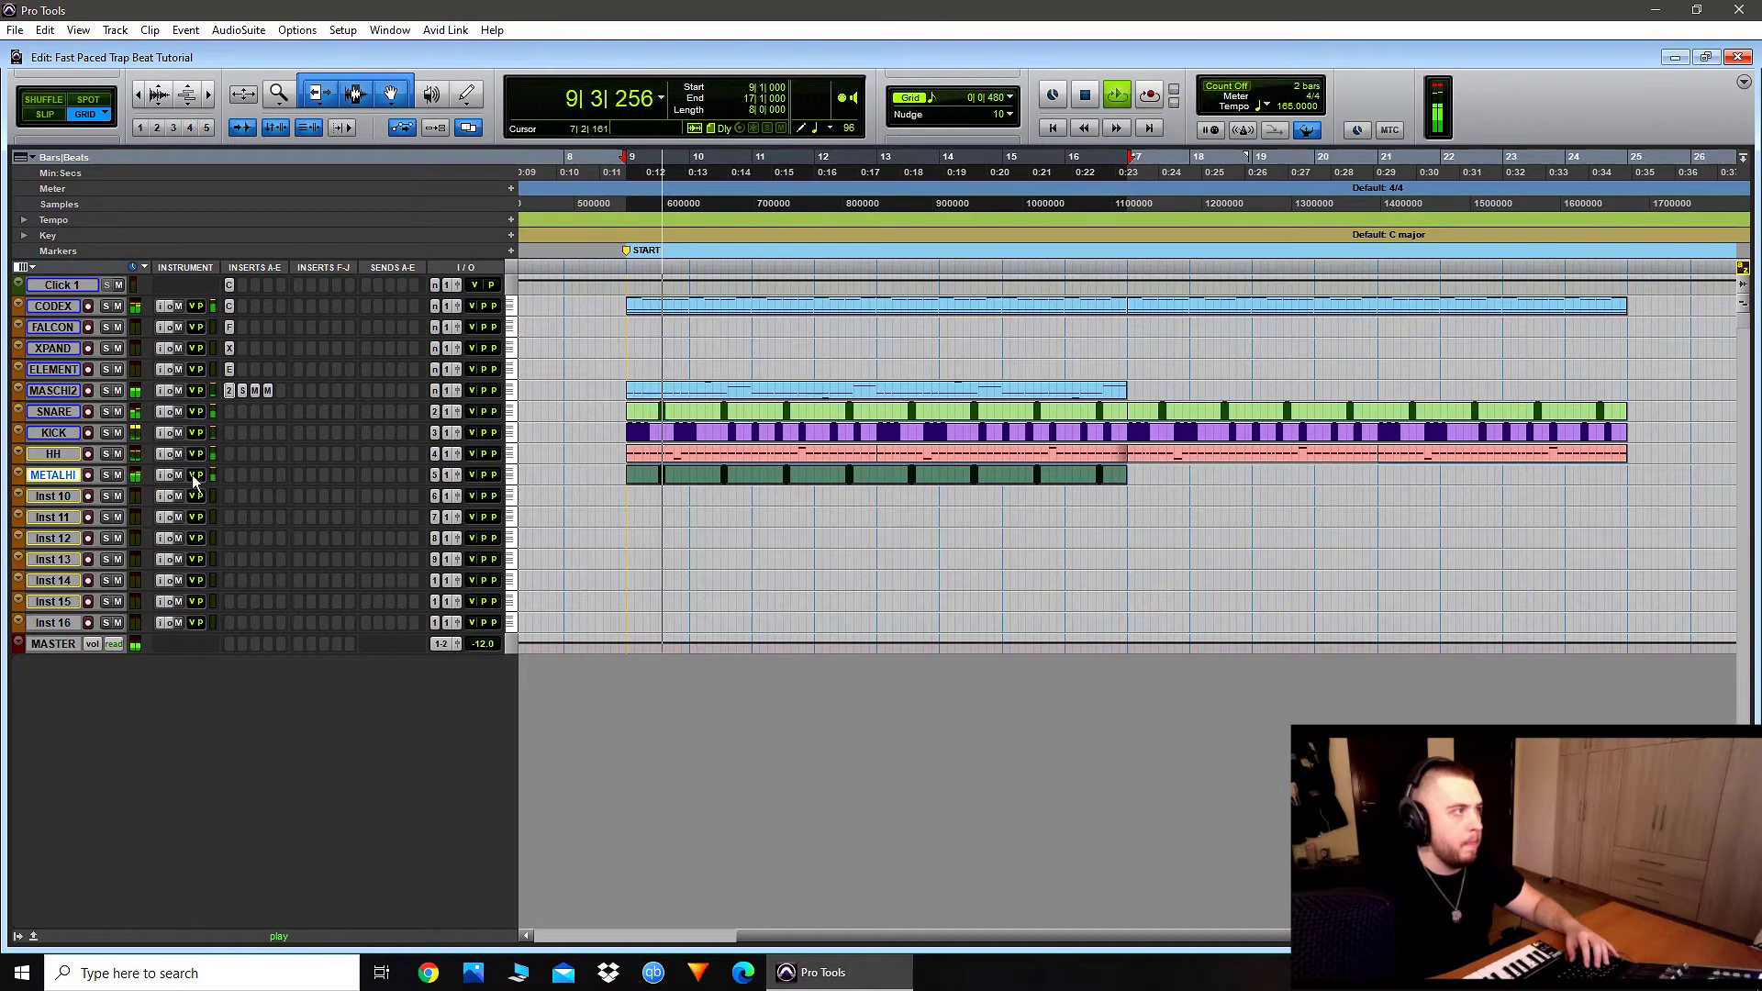
Step: Open the METAL HIT clip in the MIDI editor and slightly lower the velocity of all its notes
double_click(677, 495)
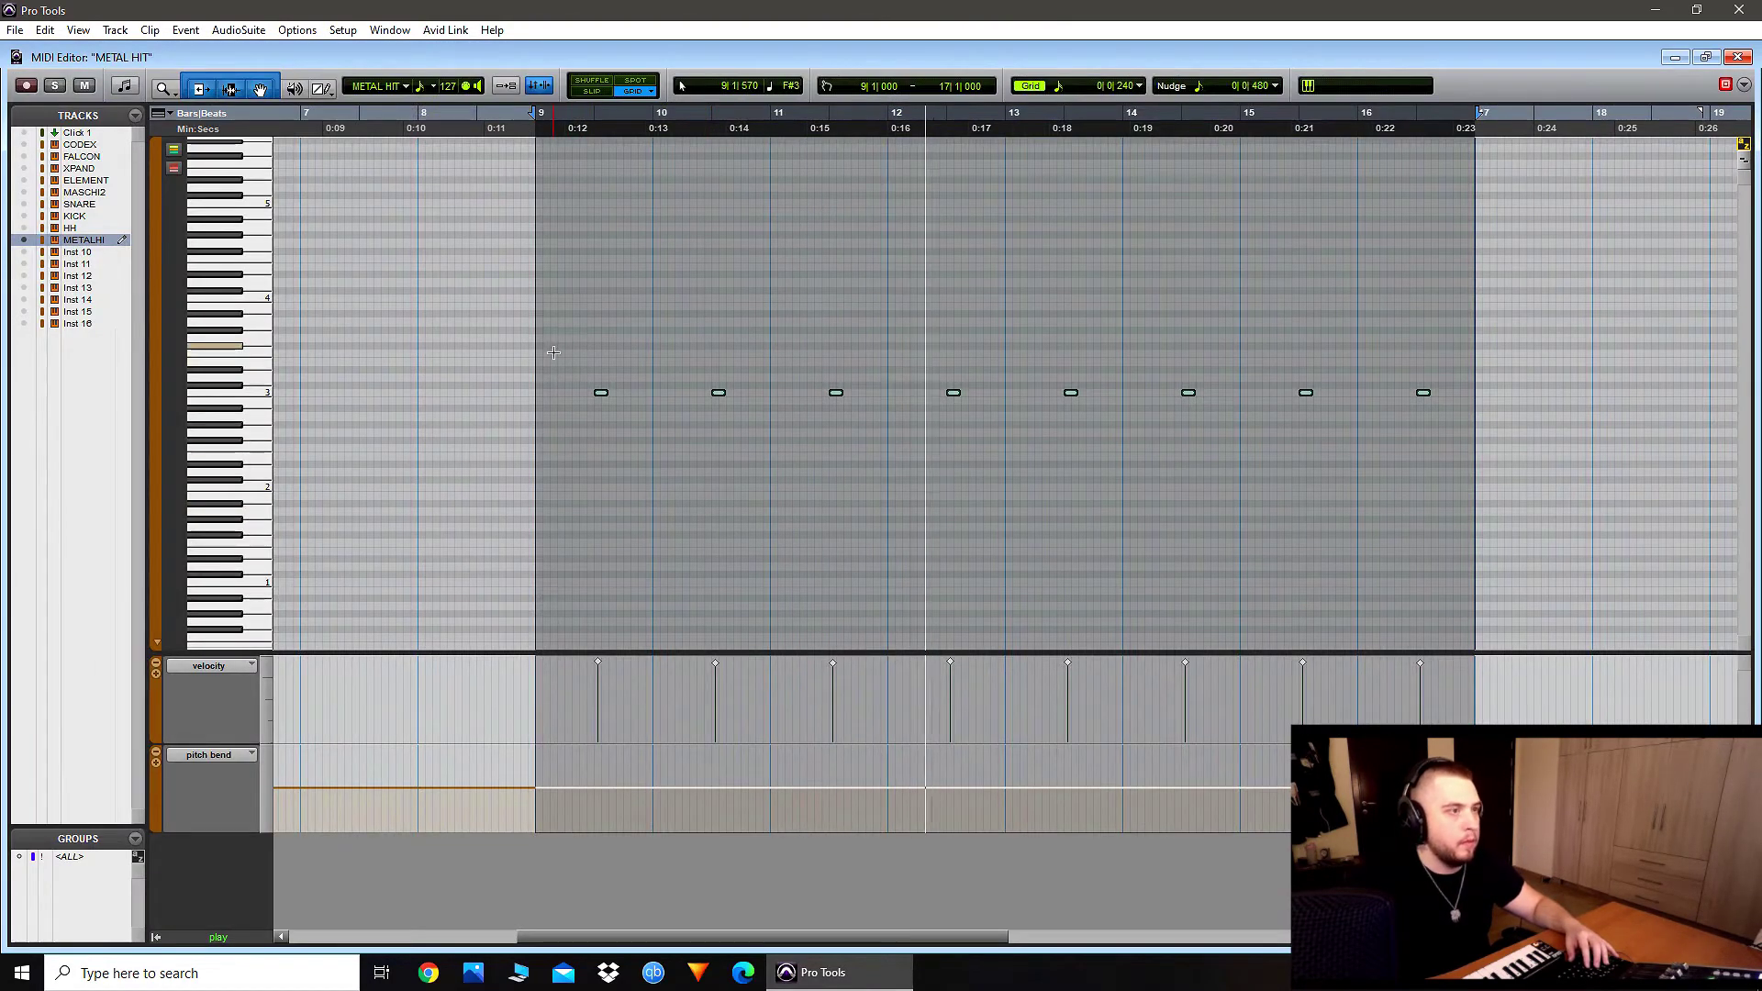
mouse_move(595, 662)
mouse_down()
mouse_move(597, 707)
mouse_move(601, 684)
mouse_up()
click(476, 298)
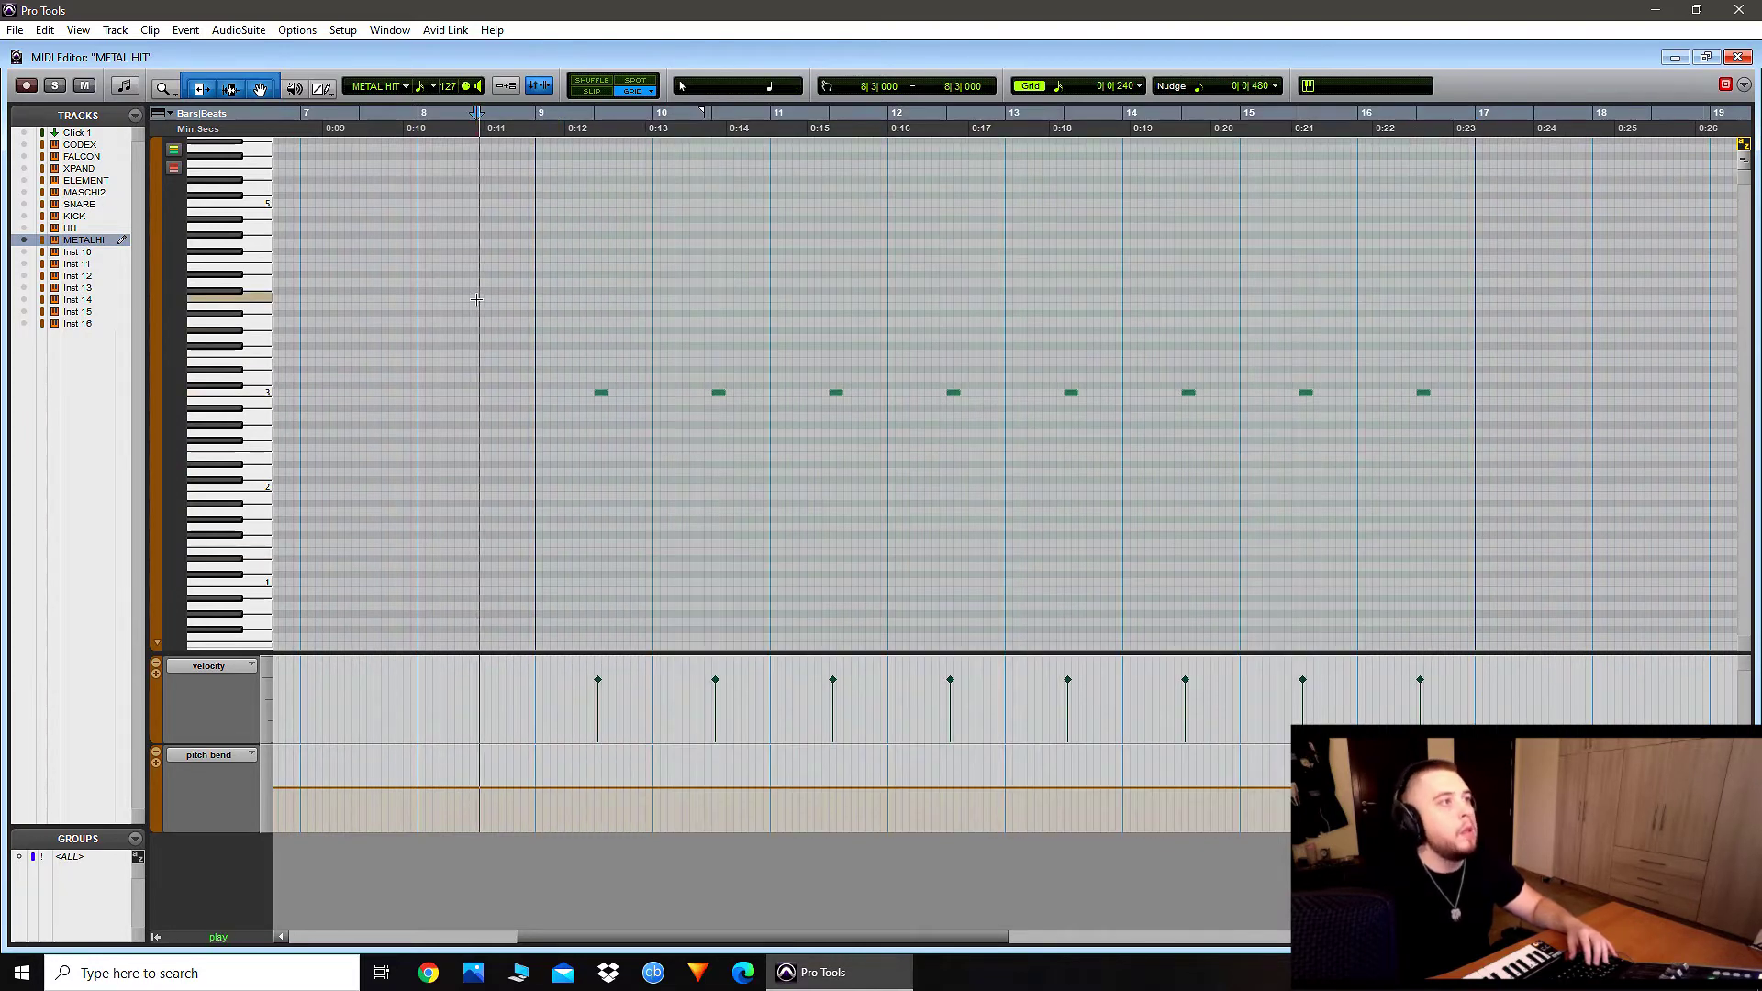
Step: Delete the first, third, fifth and seventh METAL HIT notes, leaving one hit every two bars
click(601, 393)
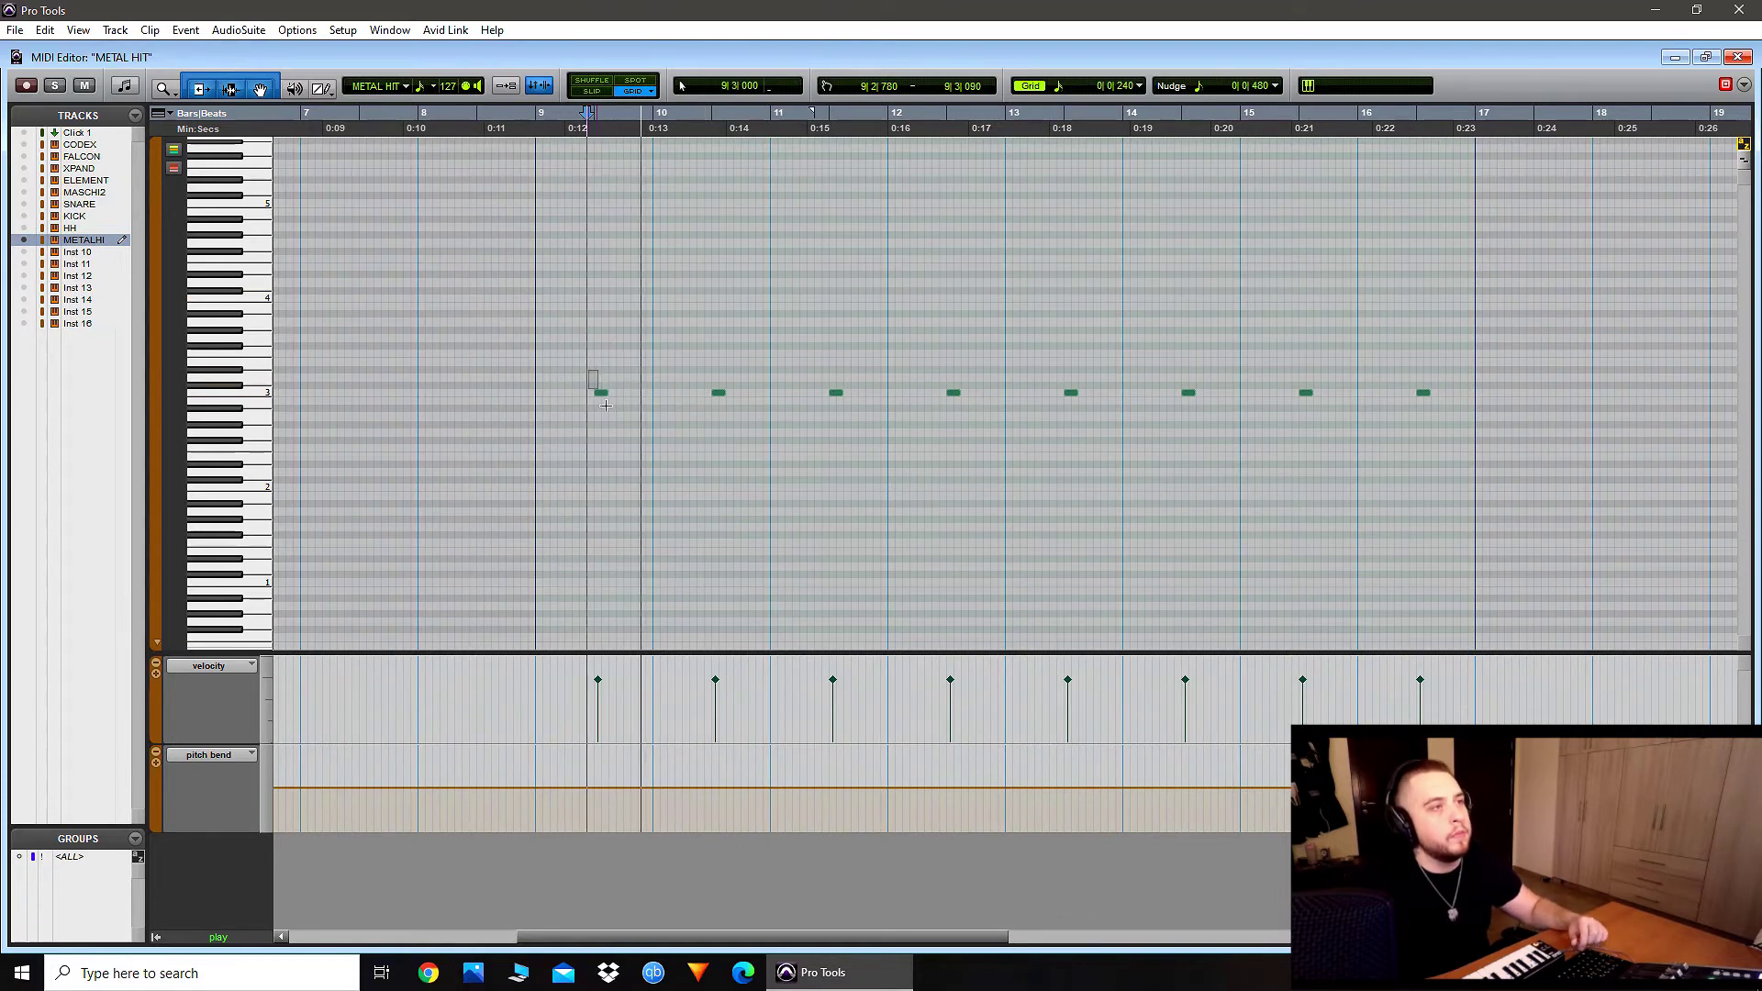
key(Delete)
click(836, 393)
key(Delete)
click(1071, 393)
key(Delete)
click(1306, 393)
key(Delete)
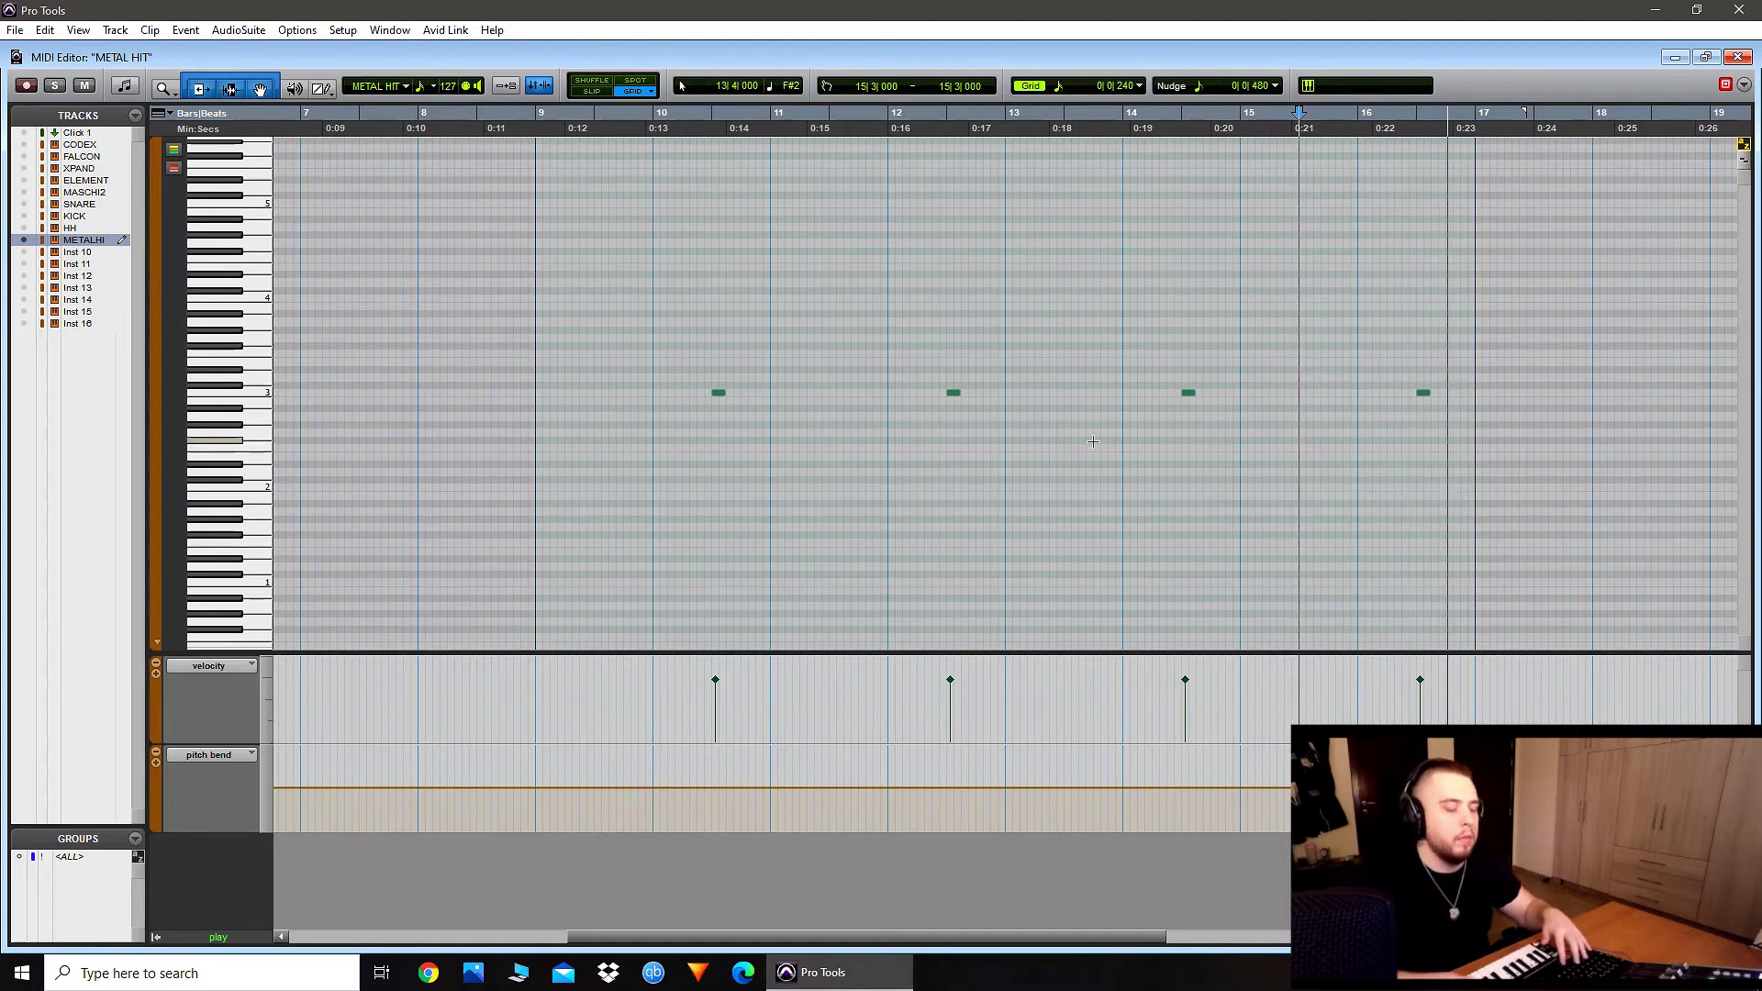
Step: Stop playback, close the MIDI editor and duplicate the METAL HIT clip to bars 17 to 25
key(space)
key(ctrl+w)
click(1058, 505)
key(ctrl+d)
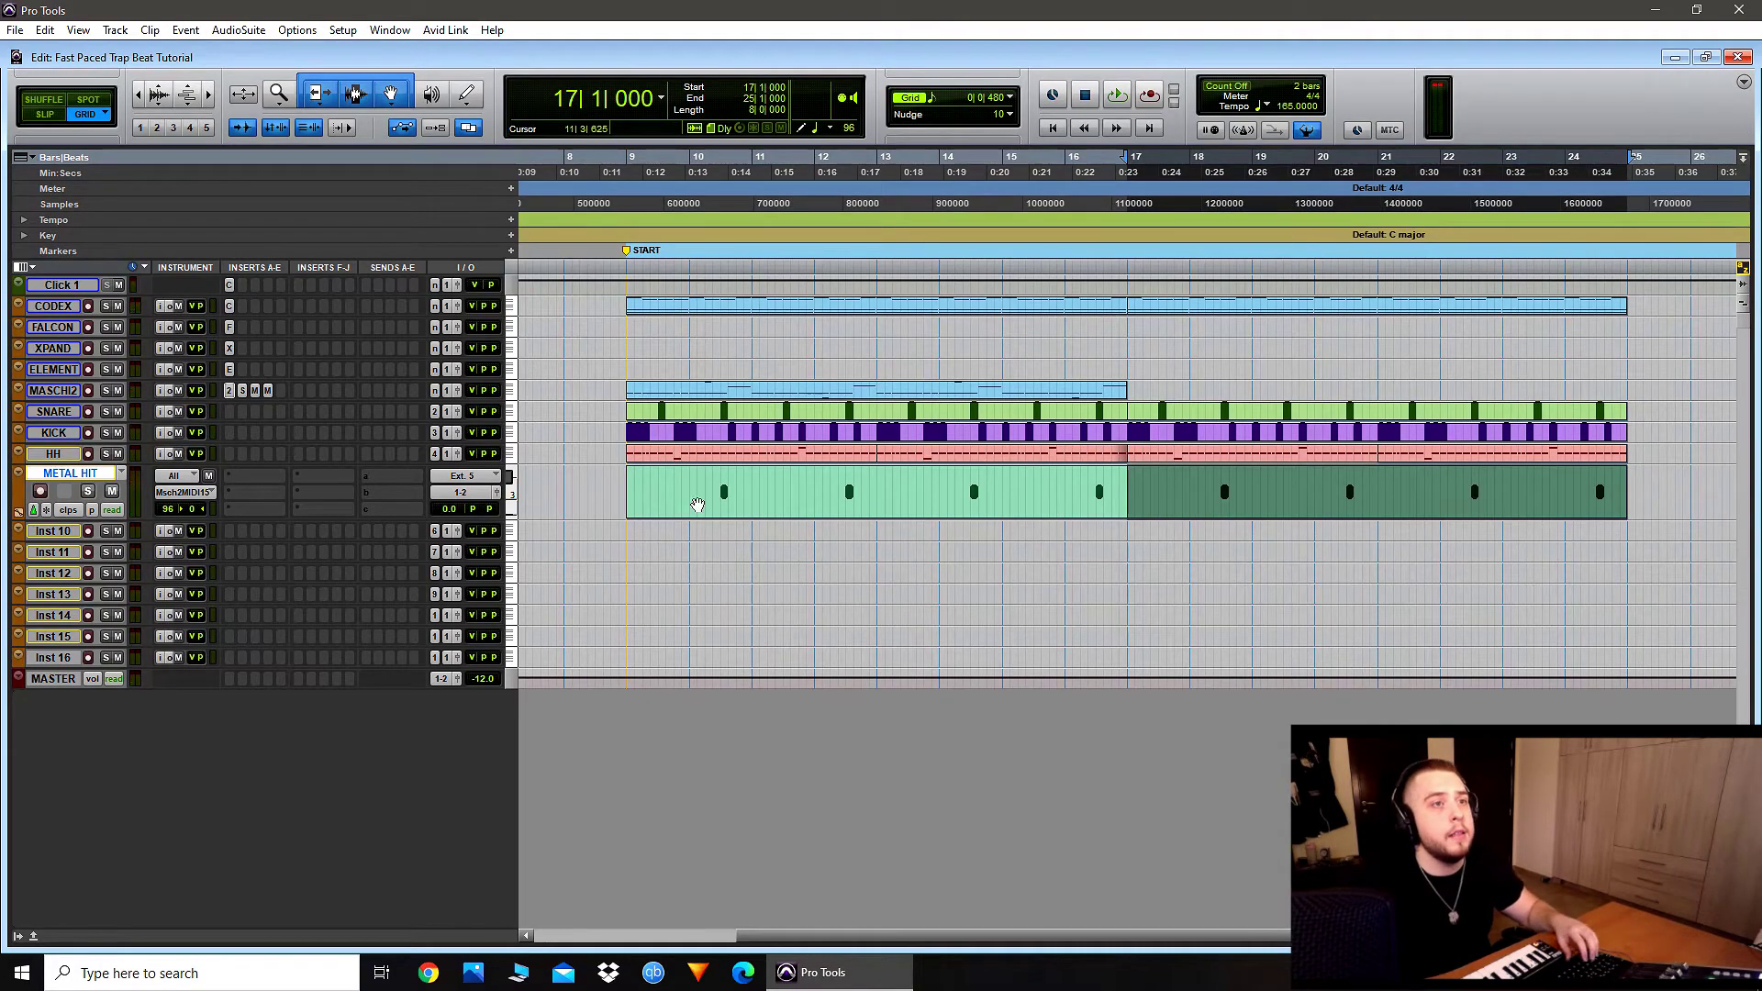
Step: Rename the Inst 10 track as CRASH and record a crash hit every four bars, starting the recording from bar 8
double_click(70, 536)
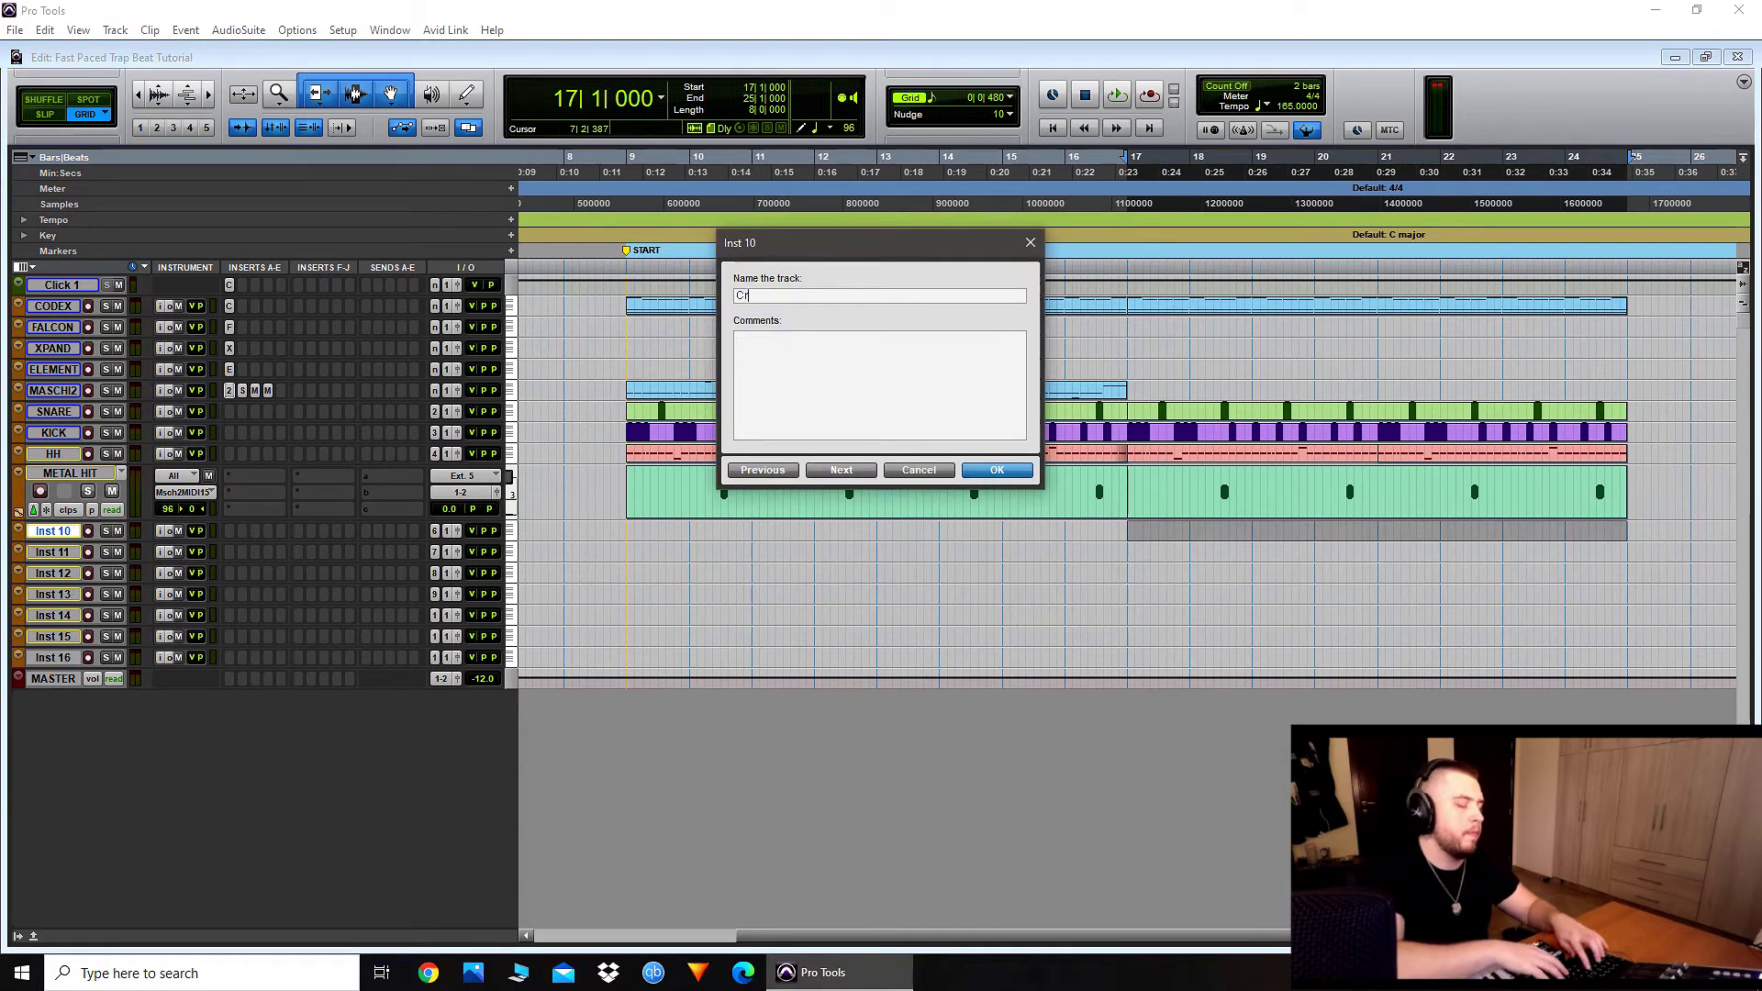
key(Return)
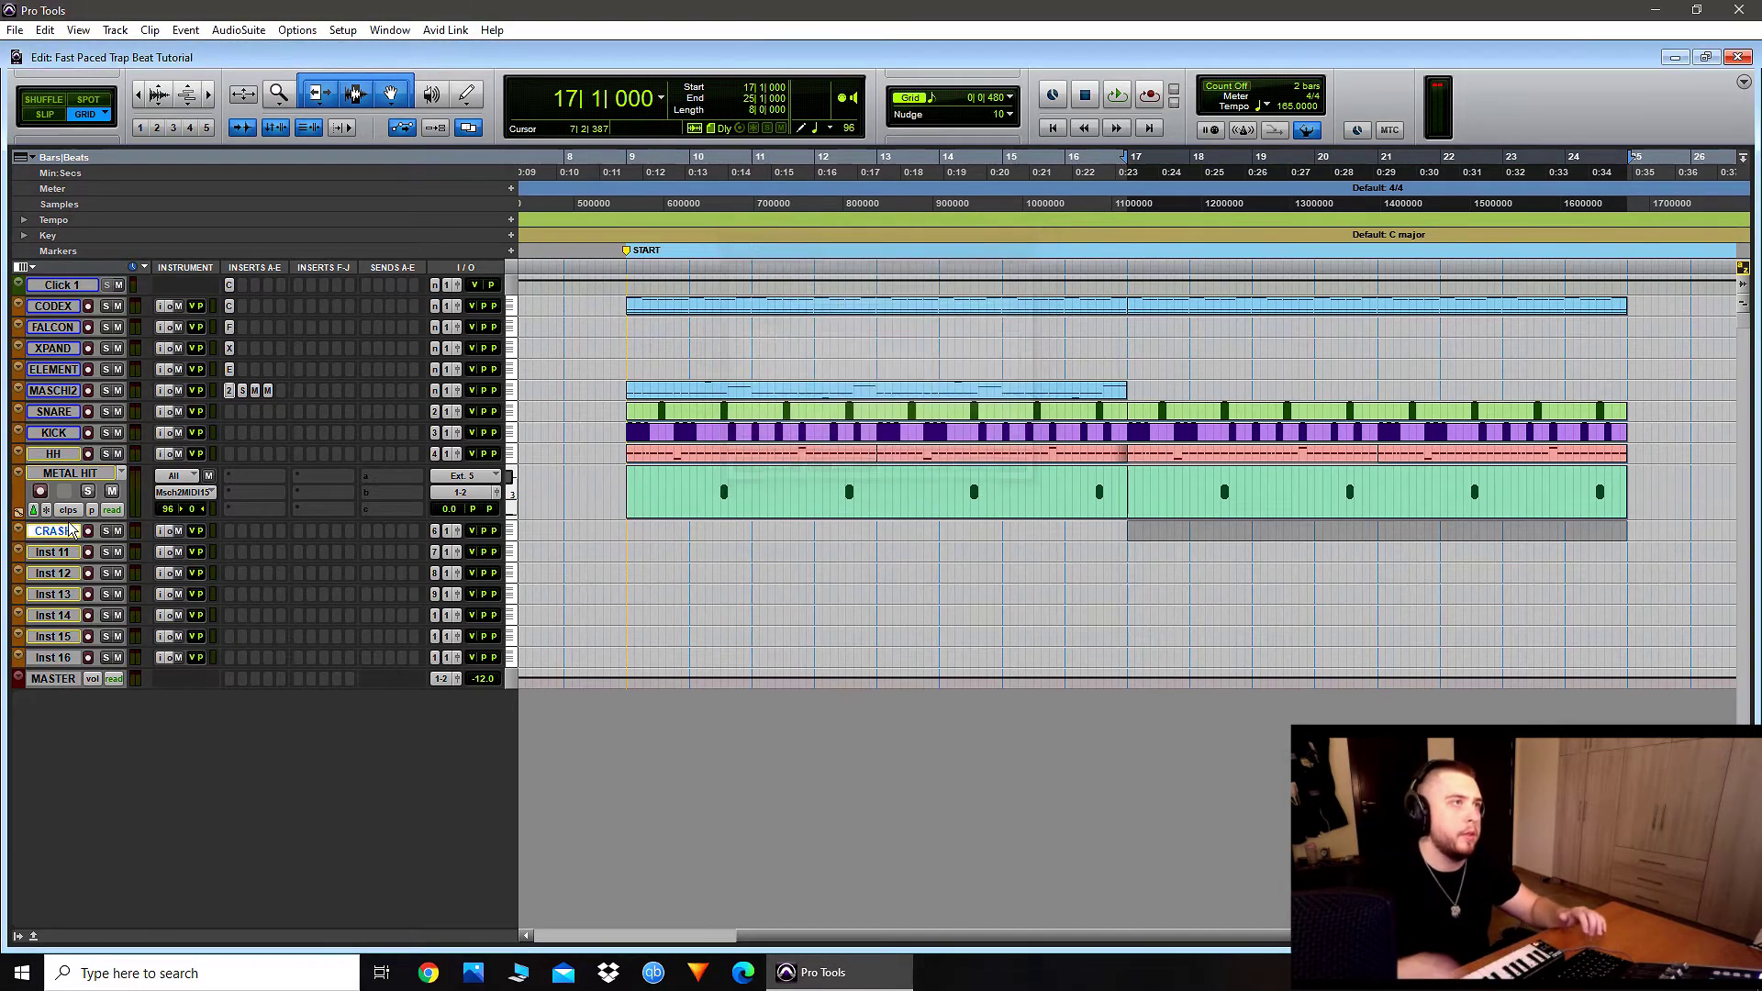
click(578, 563)
key(ctrl+space)
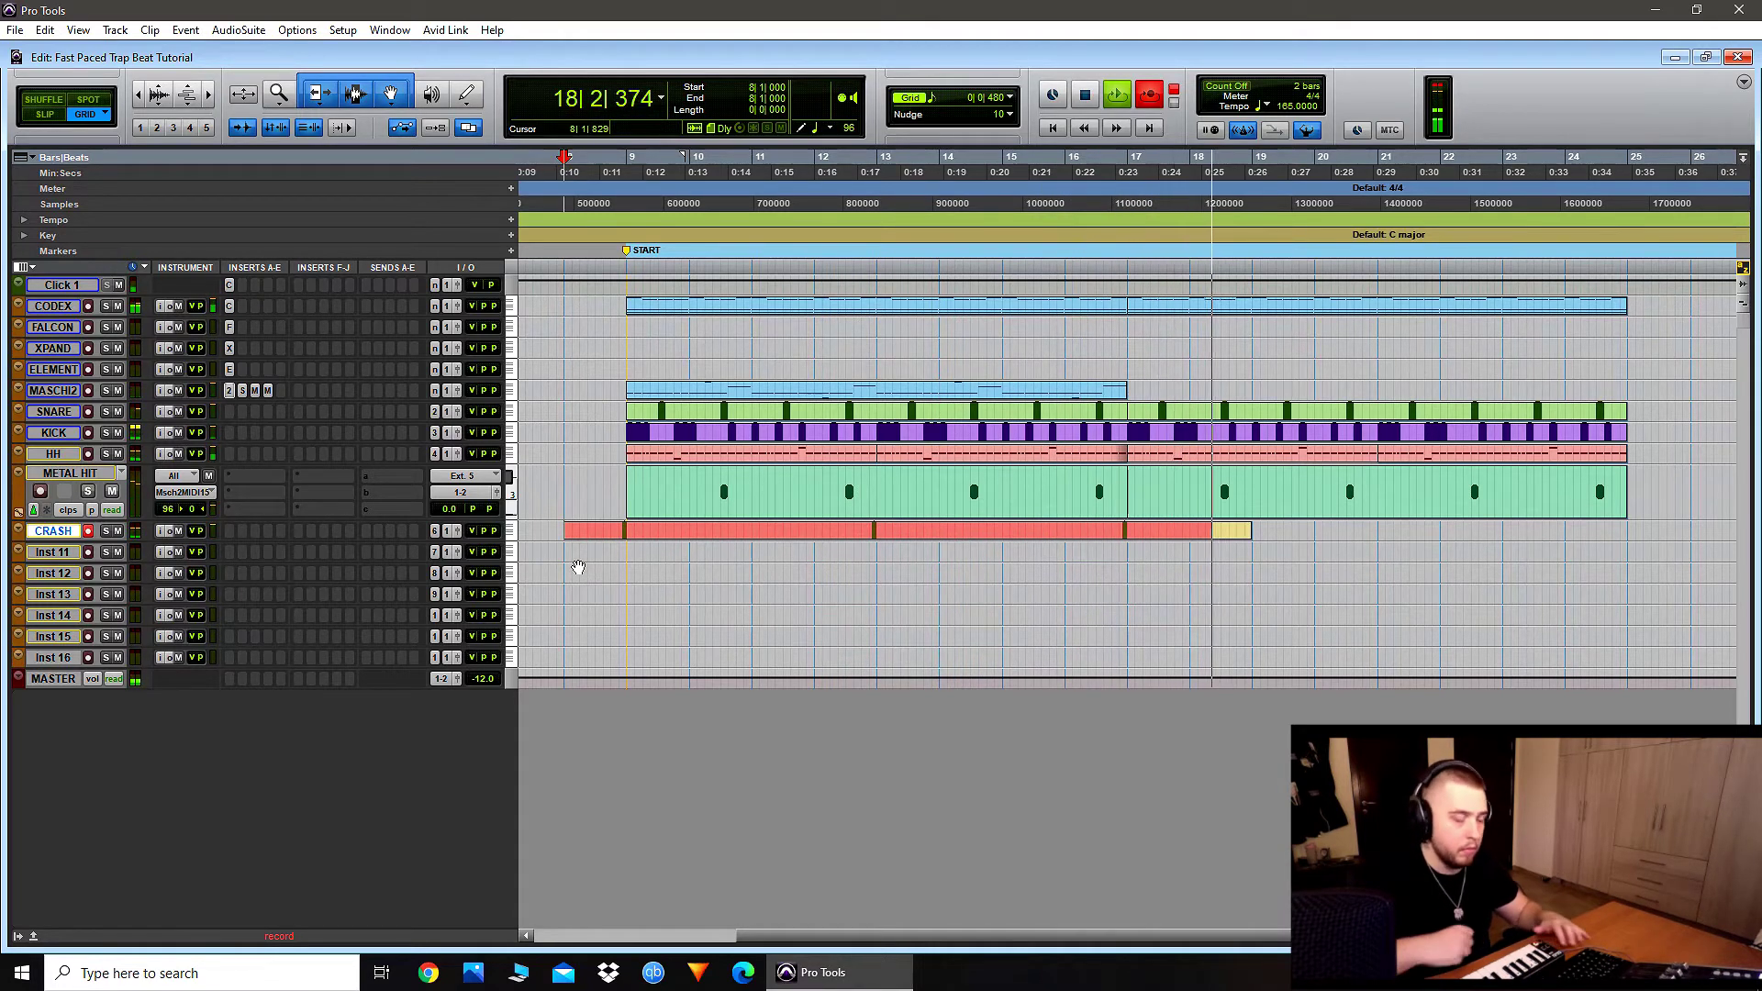
key(space)
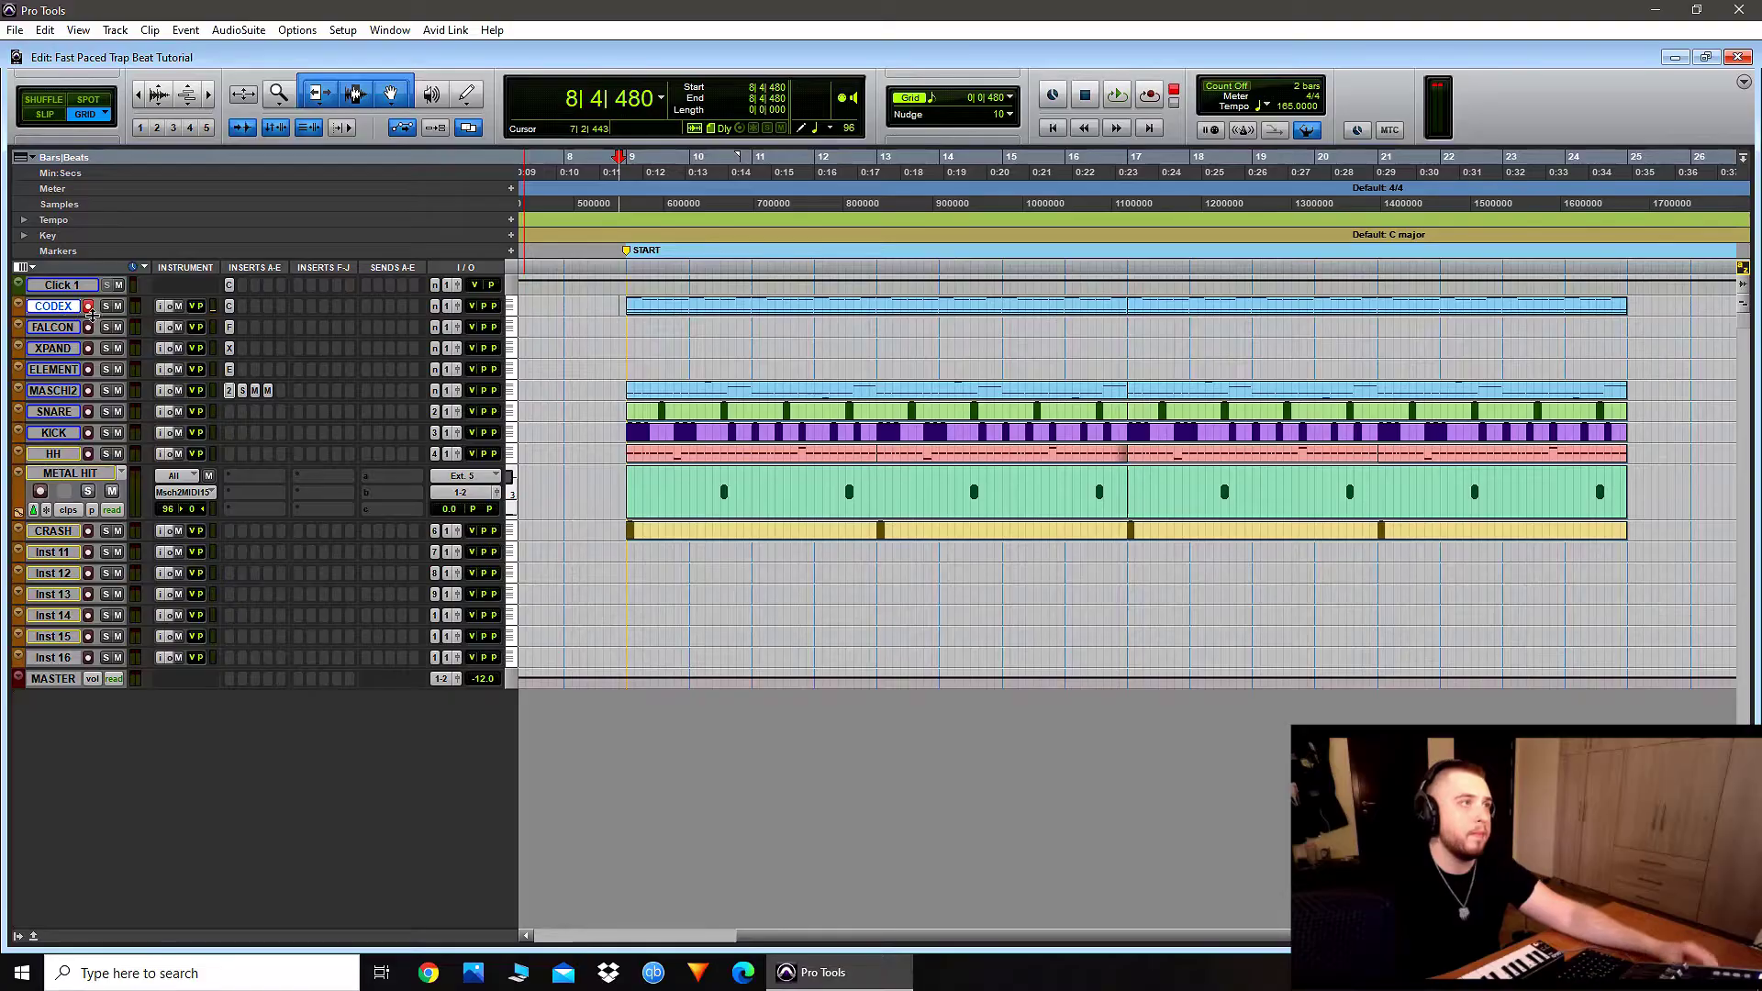
Step: Solo the CODEX track and select its clip spanning bars 9 to 17
click(681, 312)
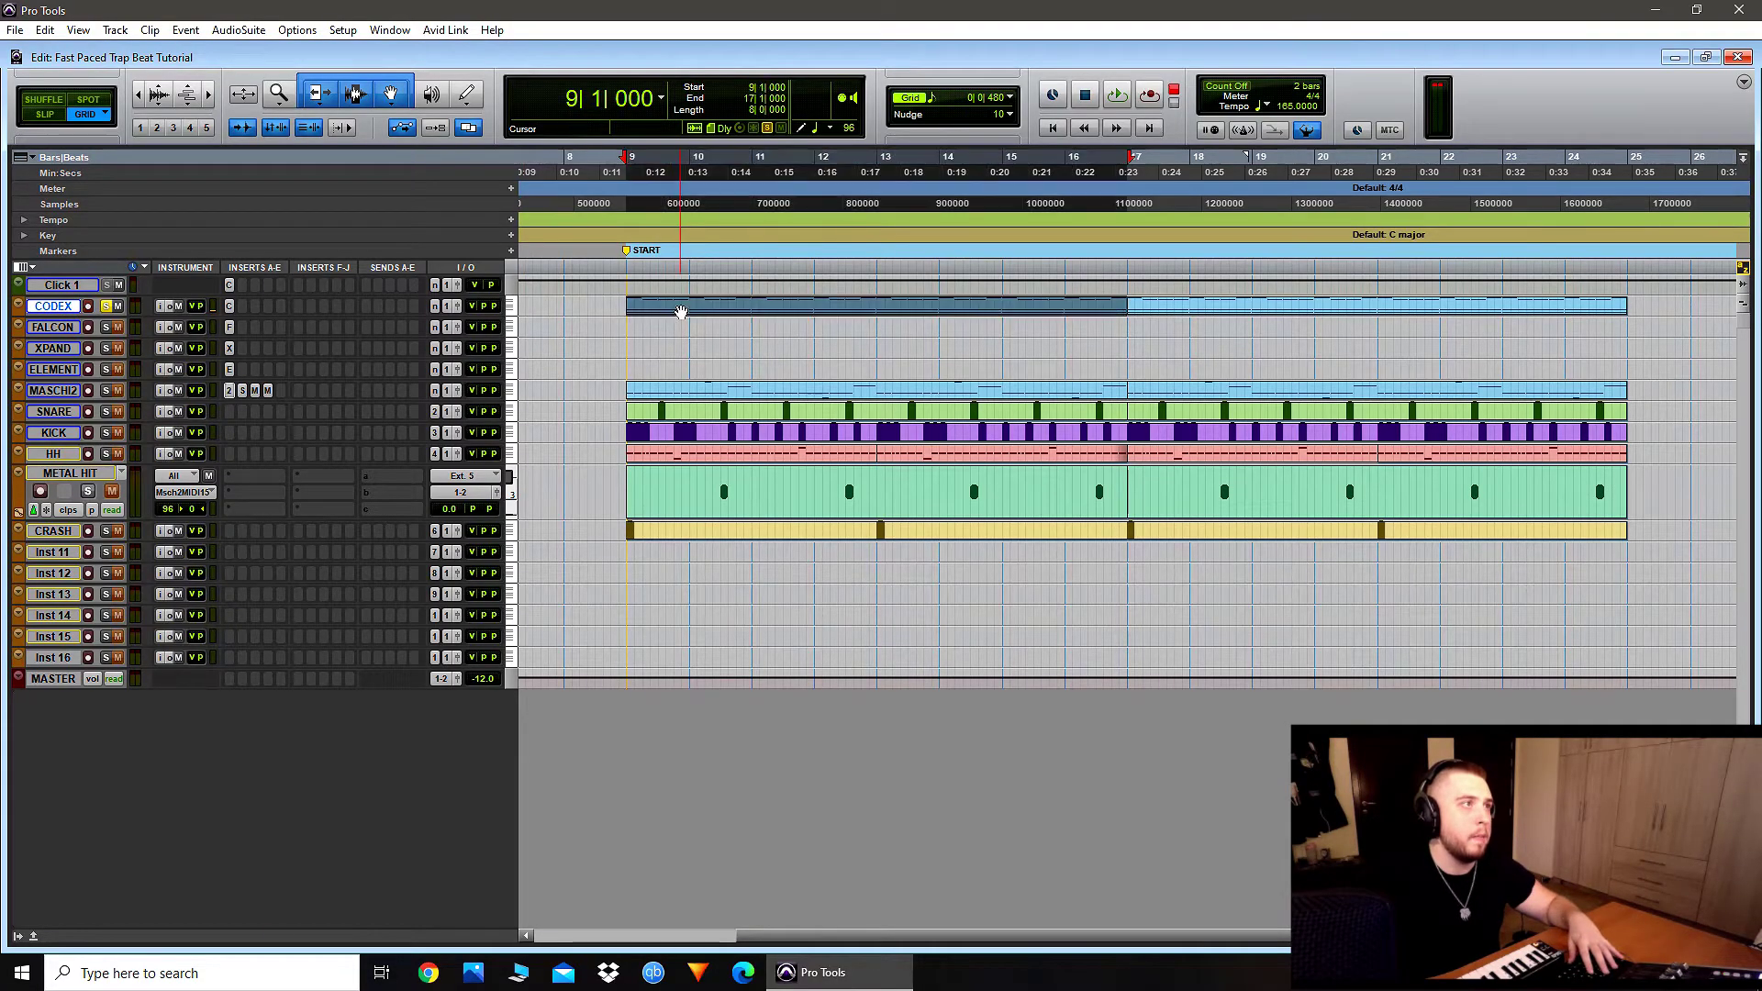
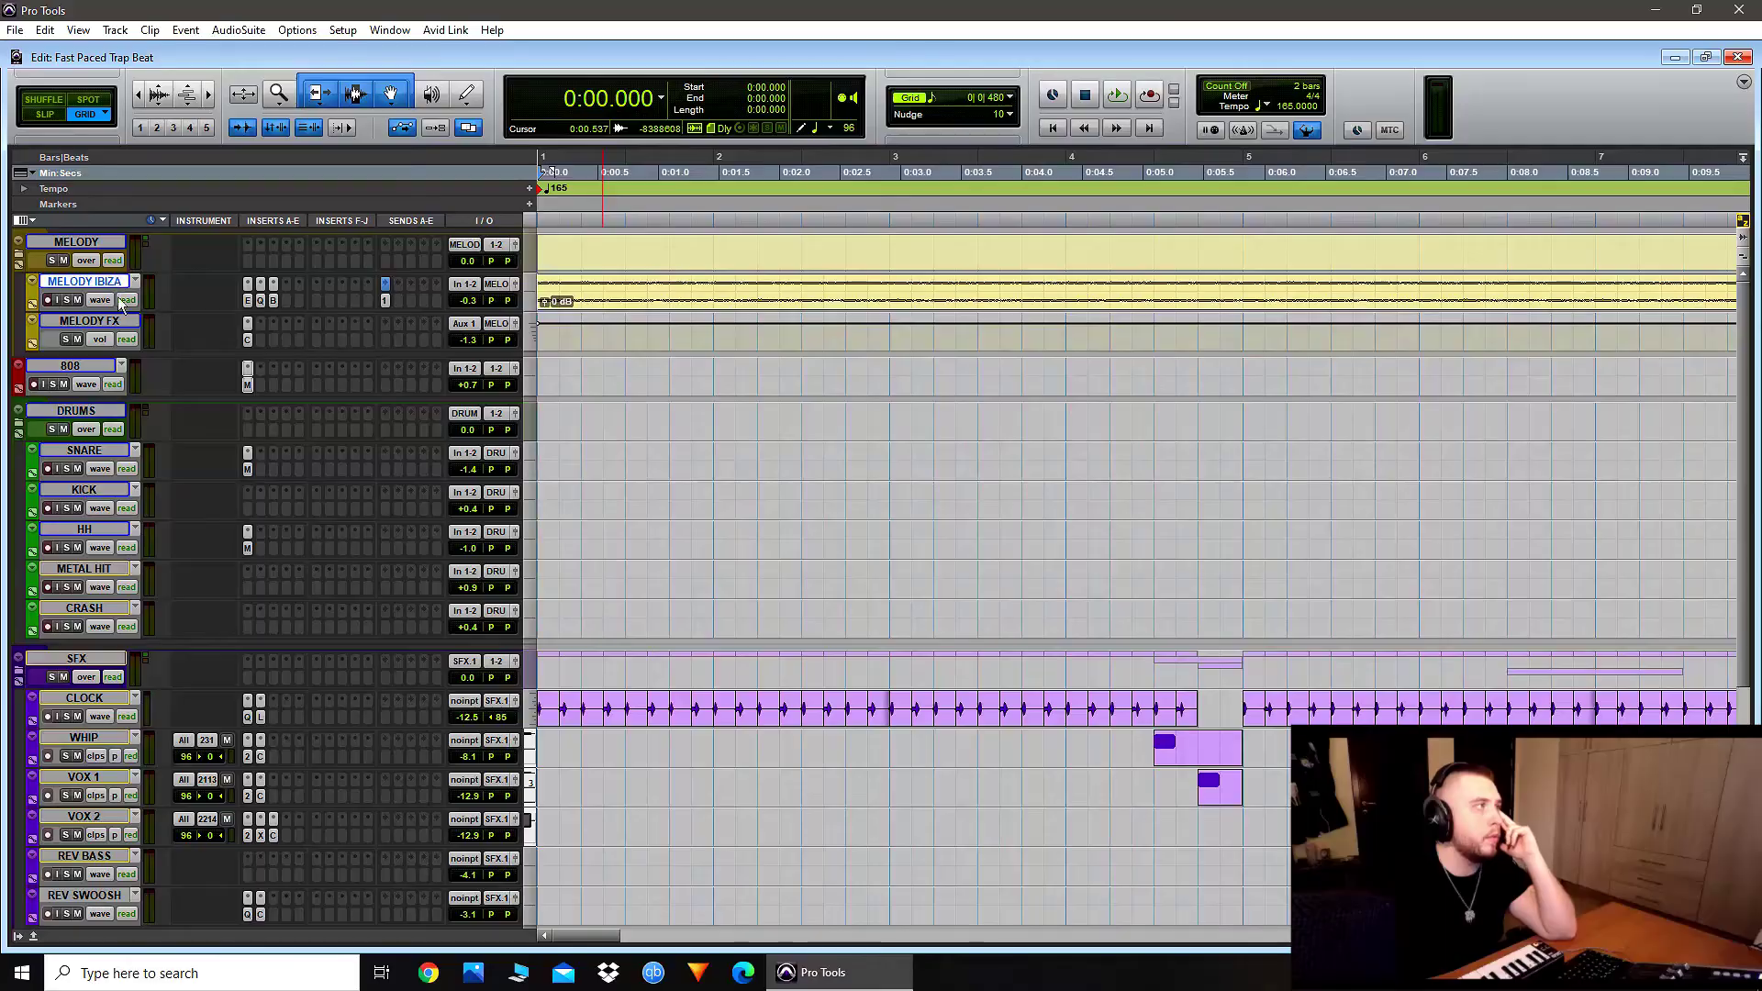
Step: Play the soloed MELODY IBIZA track, enlarge its track height and open its Effectrix insert
key(space)
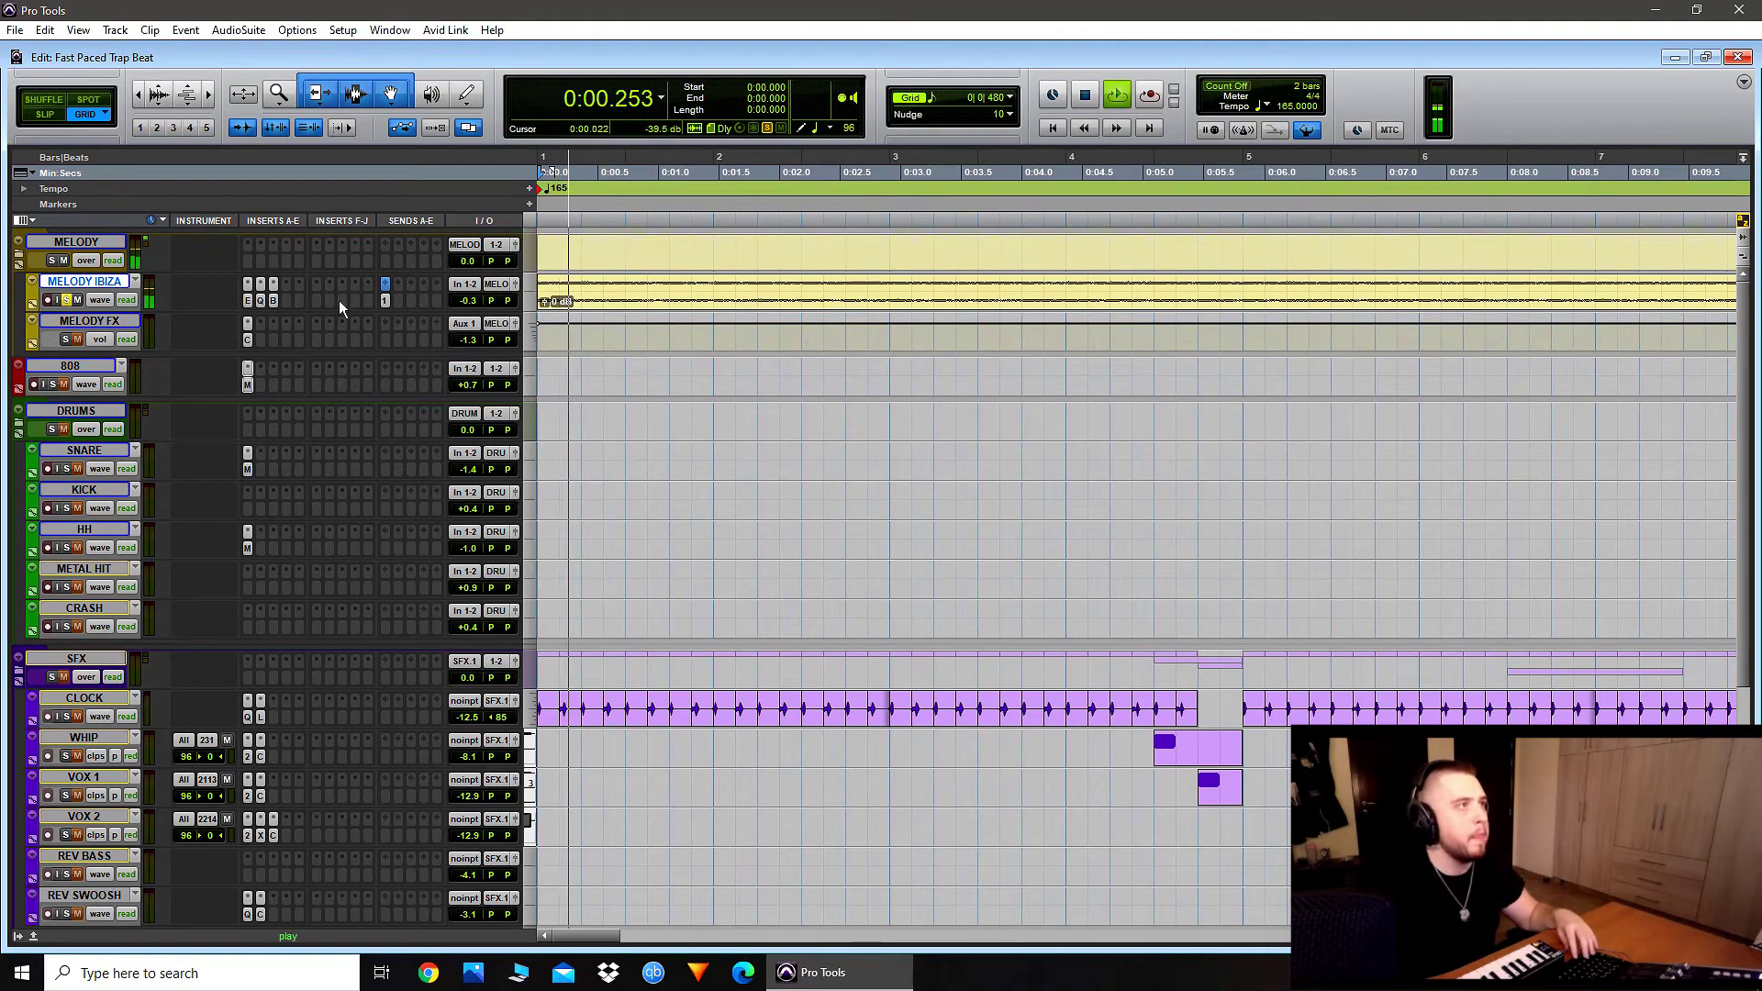
drag(129, 344, 134, 389)
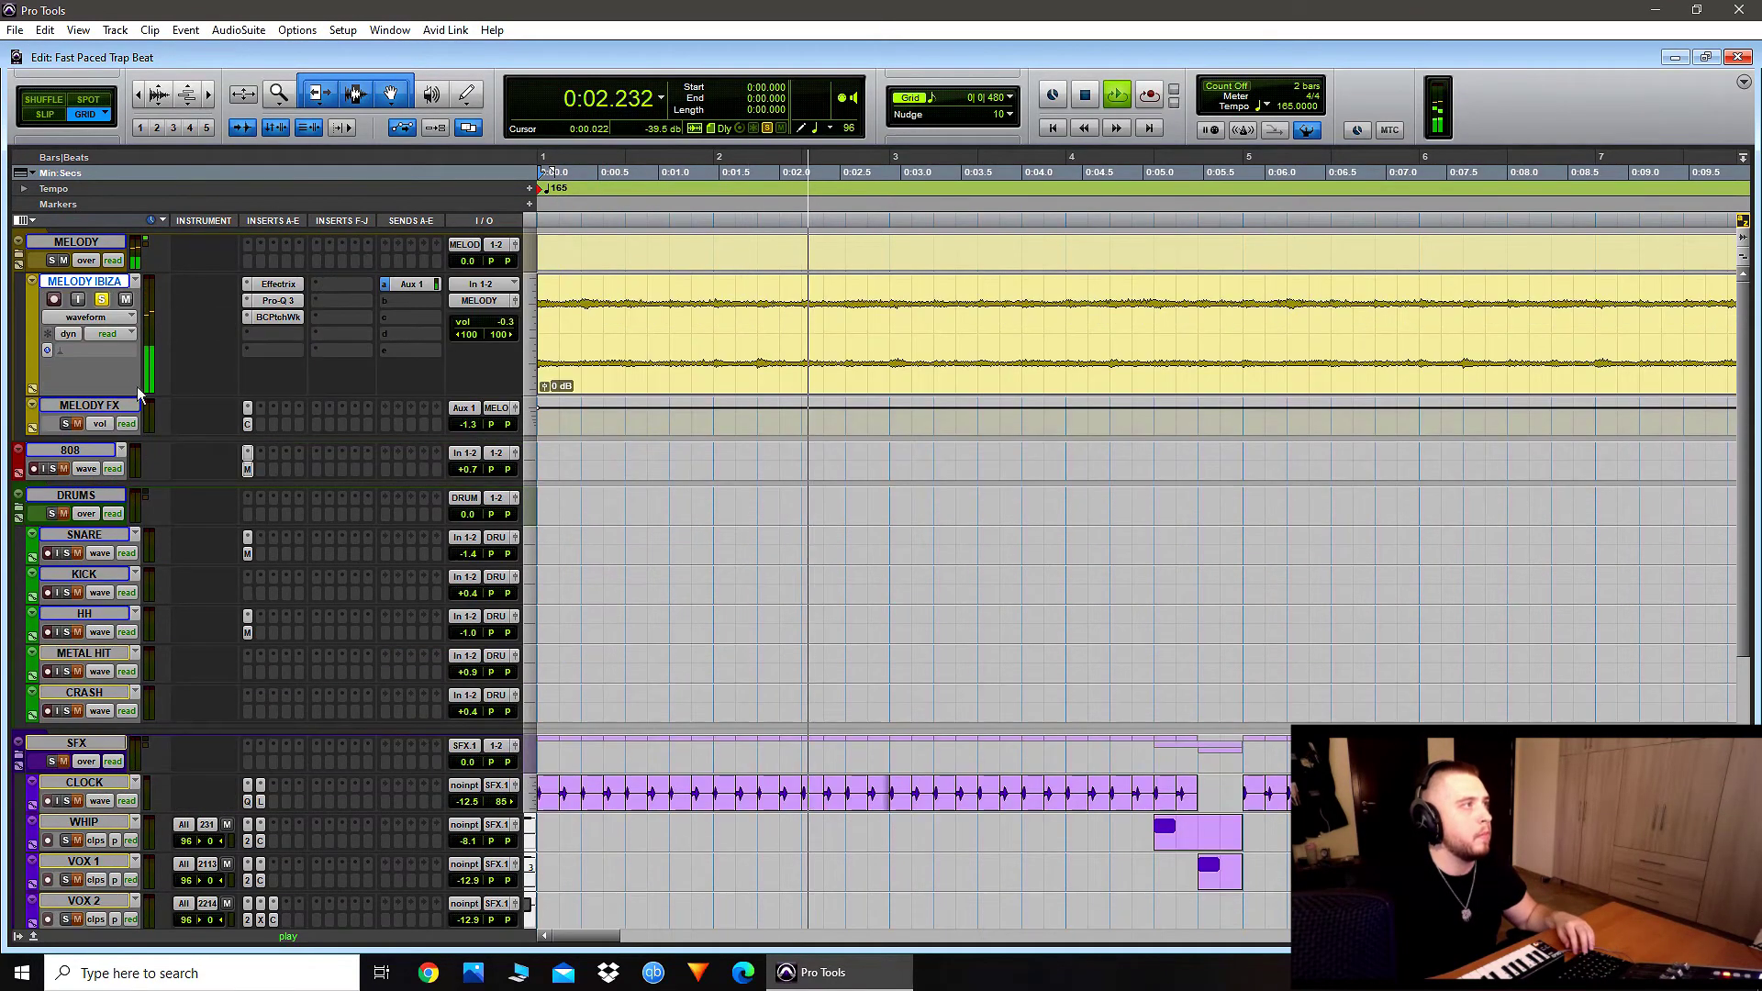
key(space)
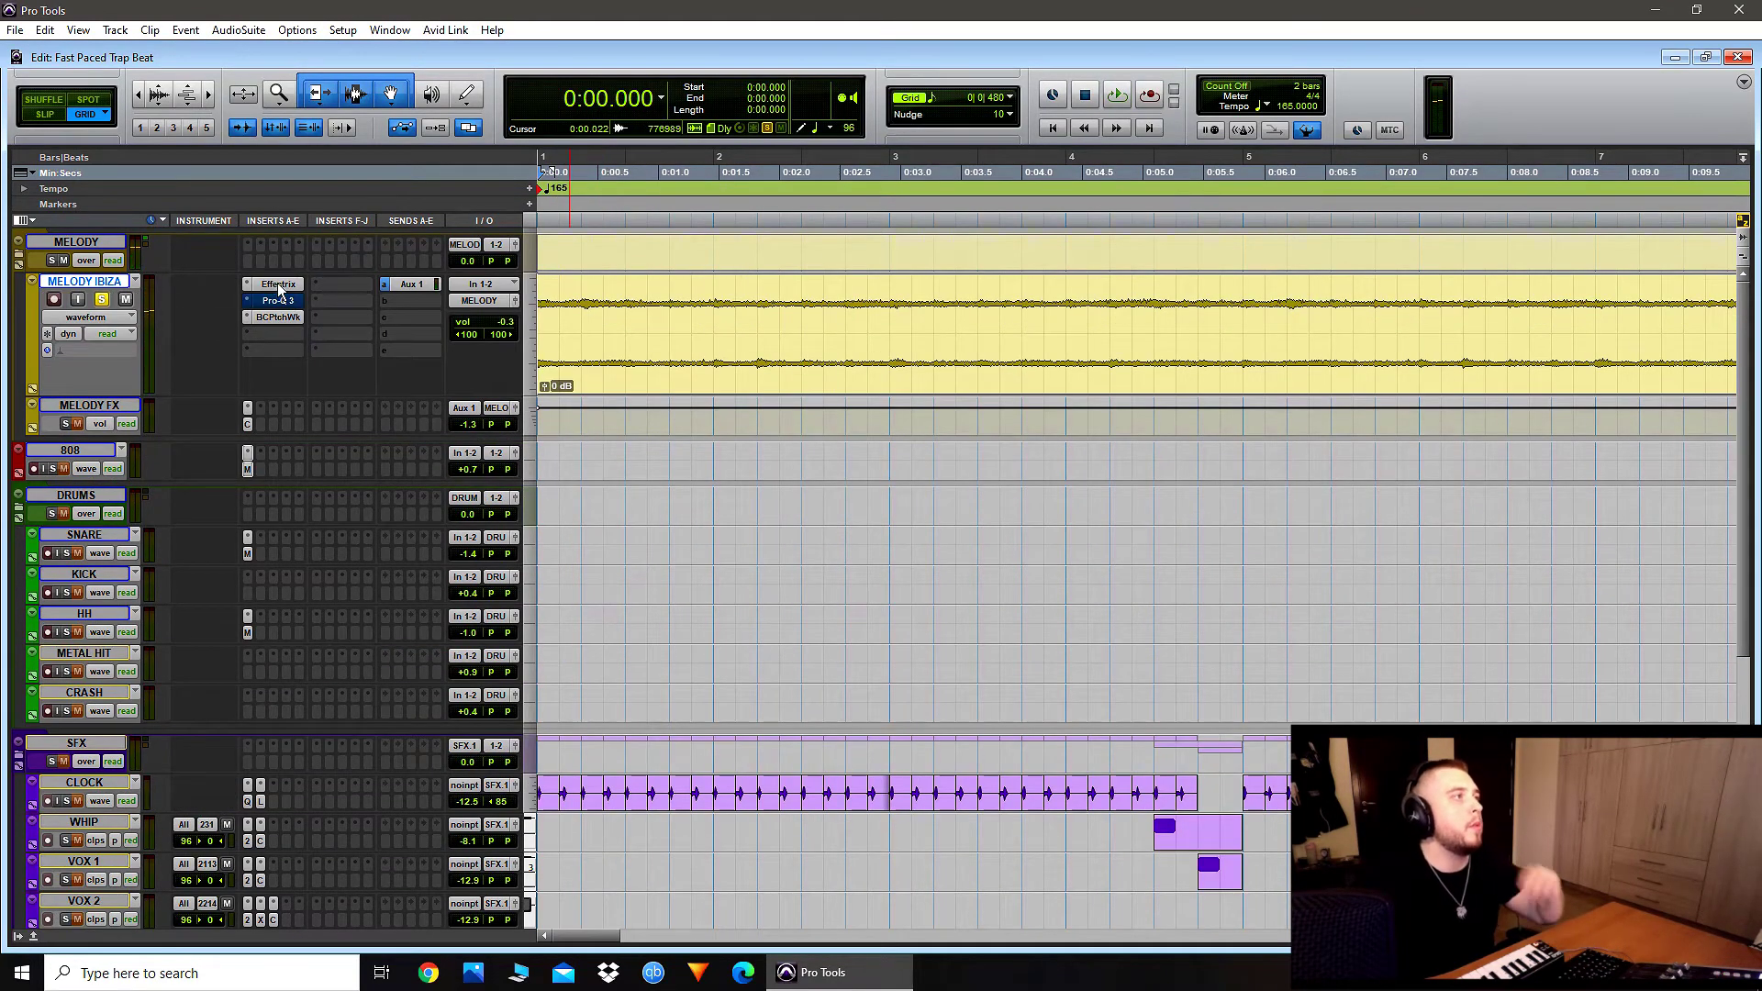
click(277, 284)
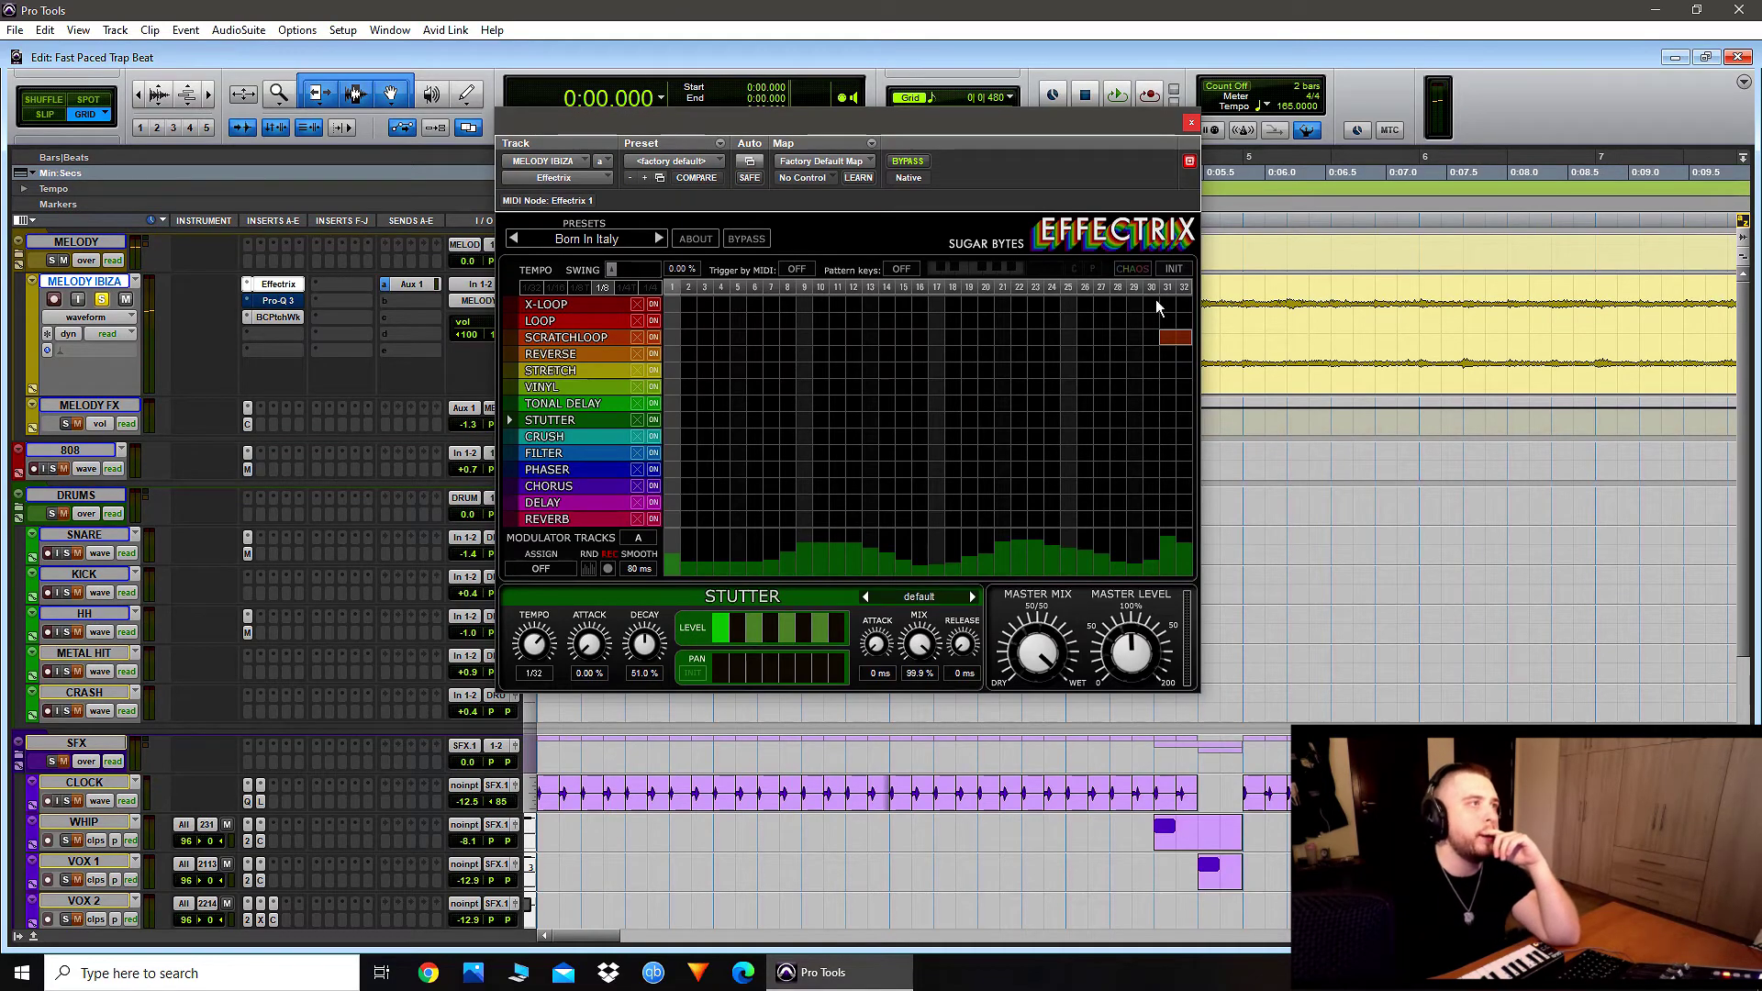
Step: Deactivate the Blue Cat's PatchWork insert on MELODY IBIZA, close Effectrix and play the melody from 0:03.090
right_click(287, 318)
click(331, 333)
click(1191, 122)
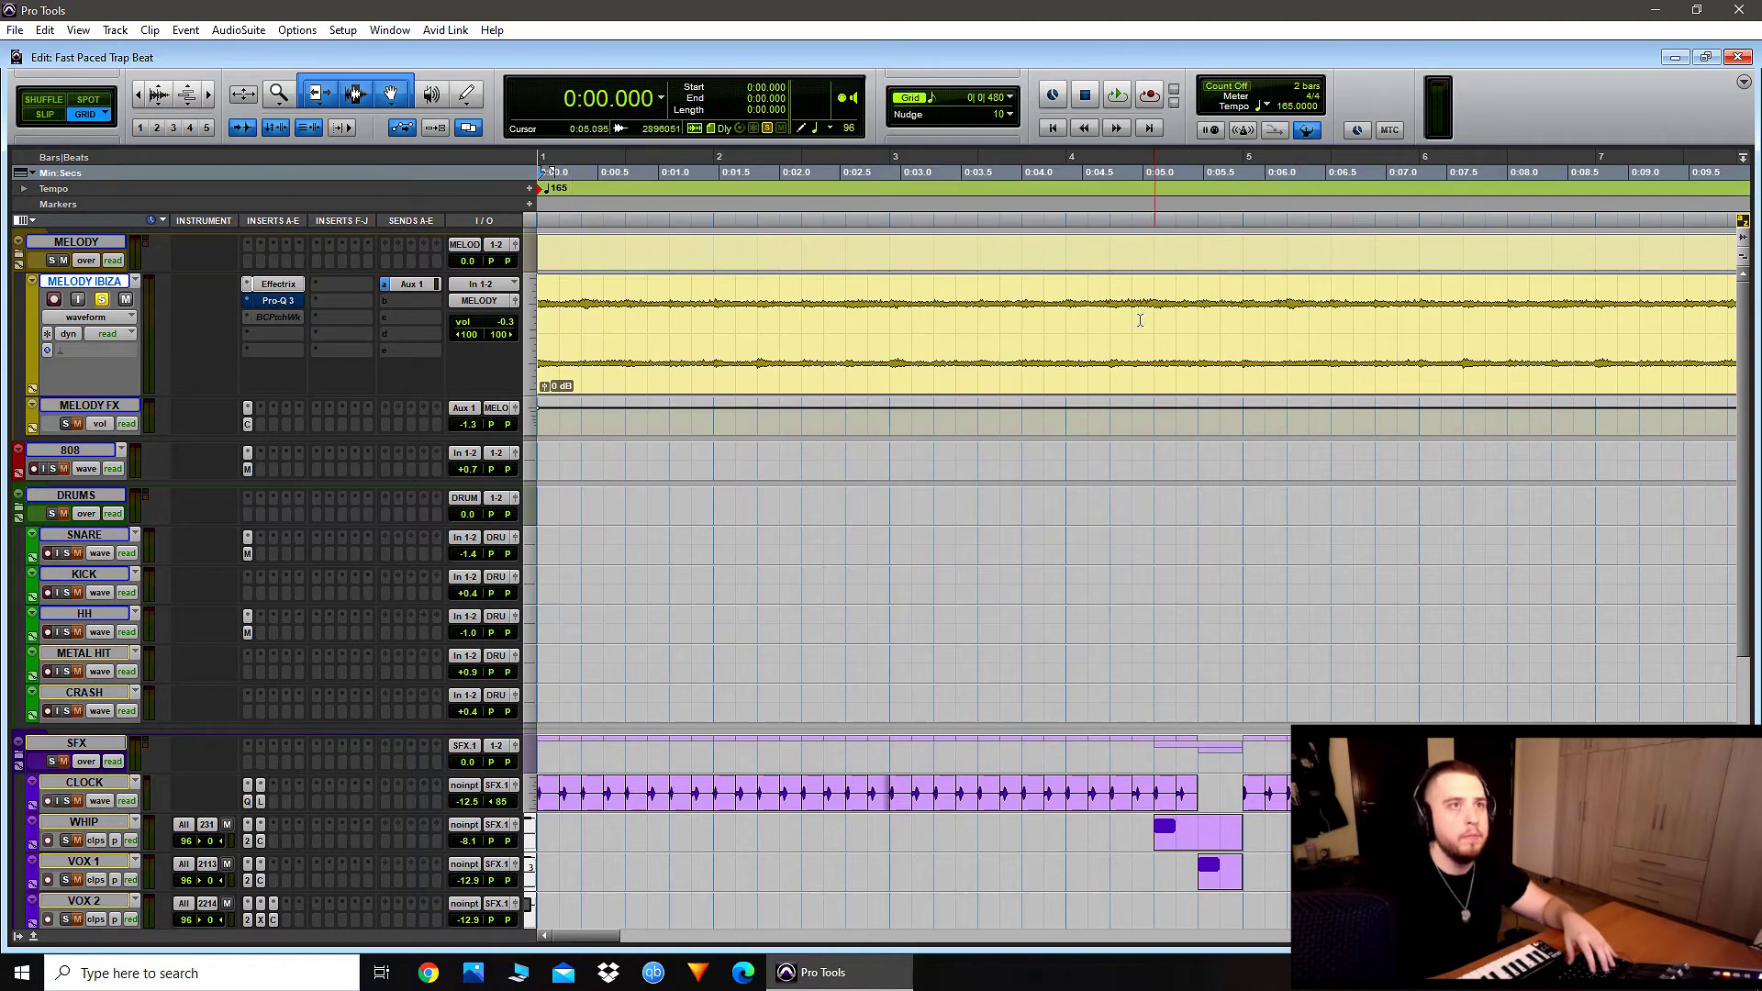
key(space)
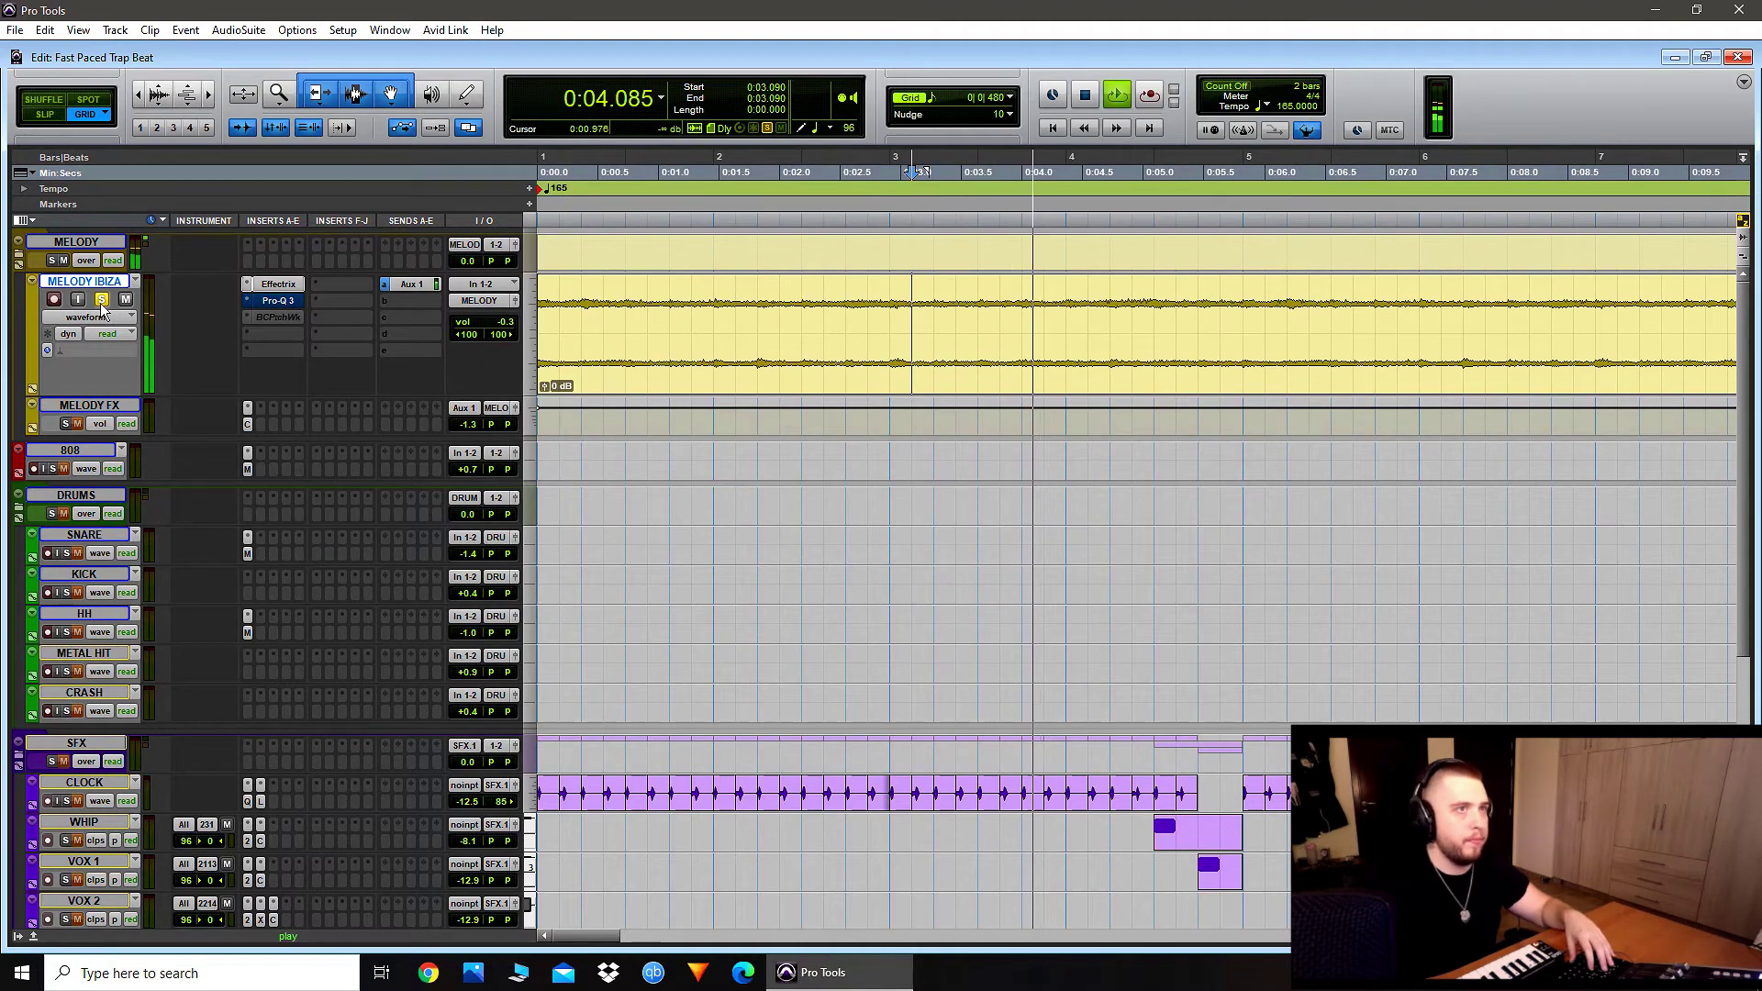
key(ctrl+bracketleft)
key(space)
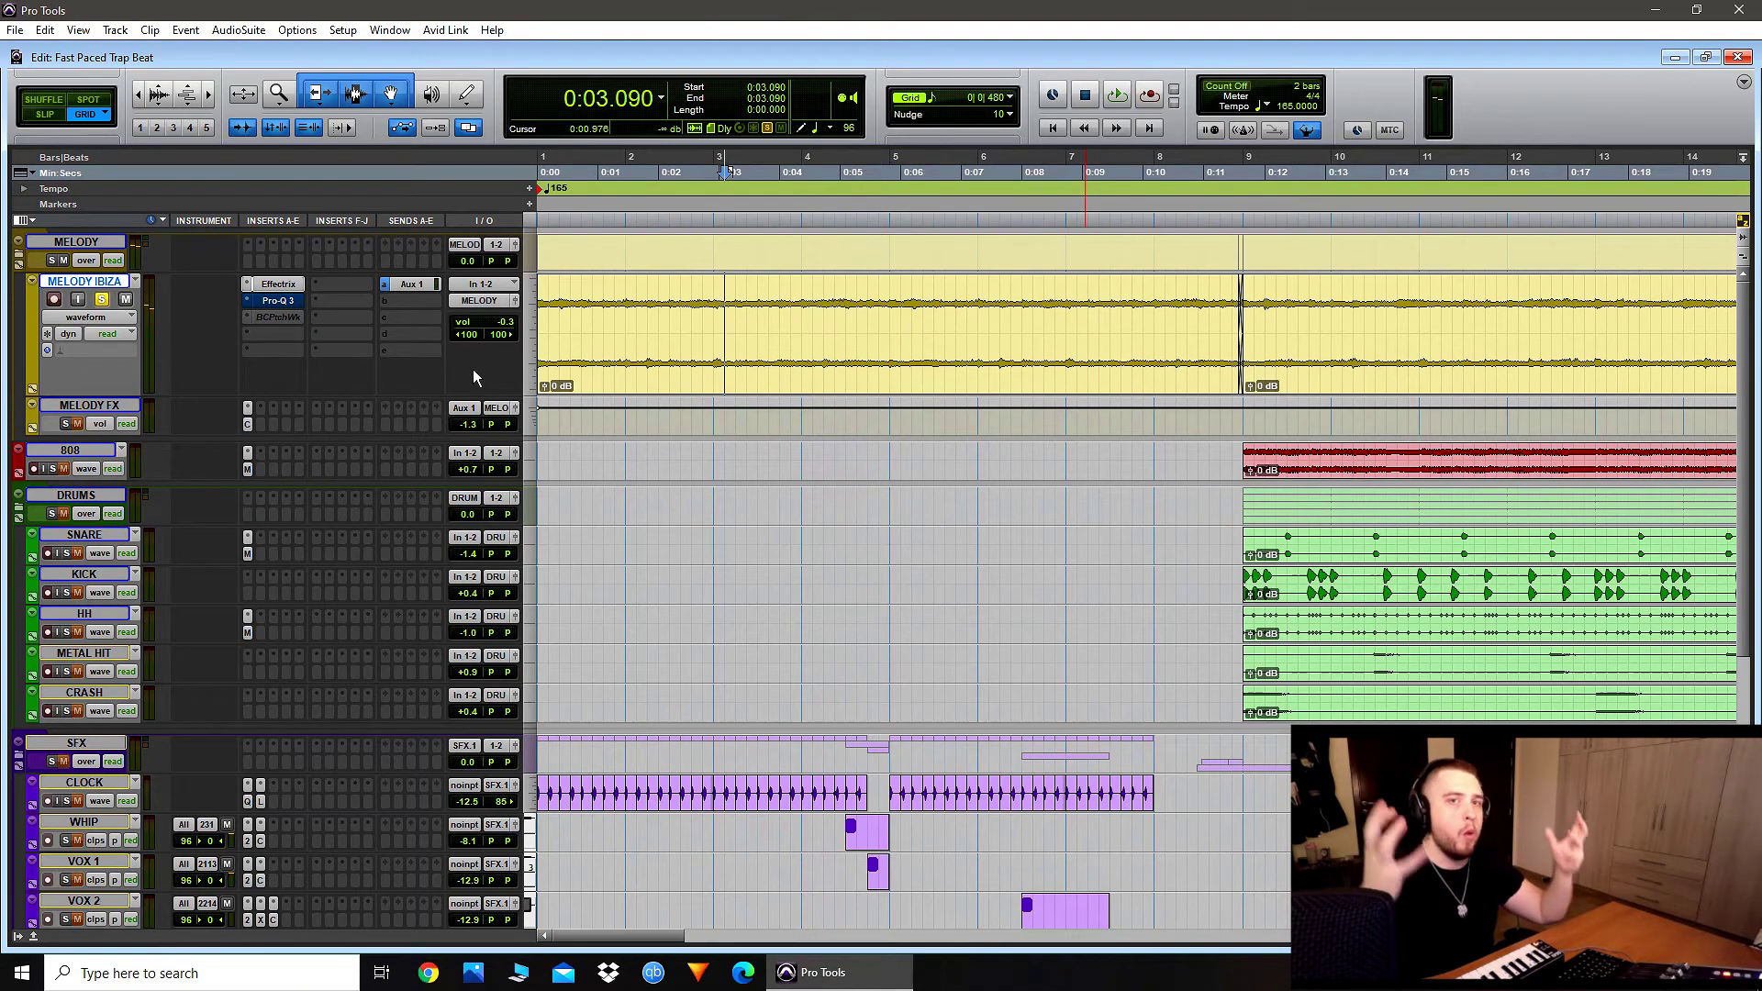
Step: Examine the Pro-Q 3 low-cut curve on MELODY IBIZA while playing the melody
click(281, 303)
key(space)
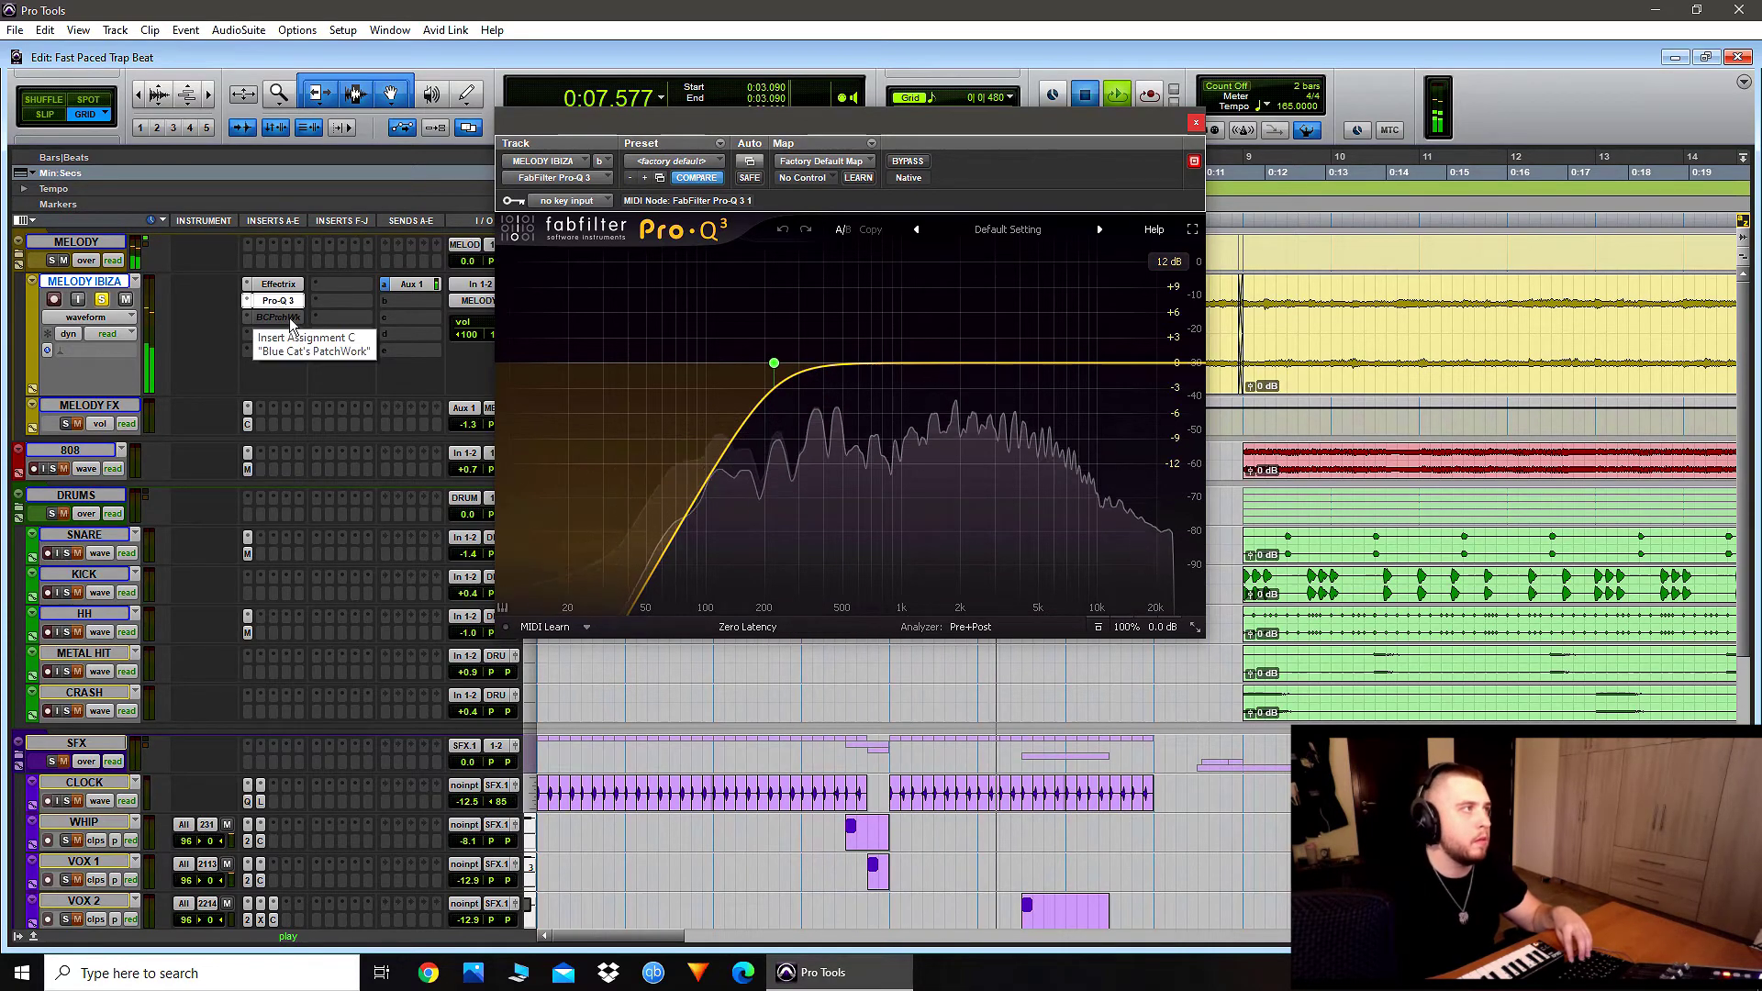
key(space)
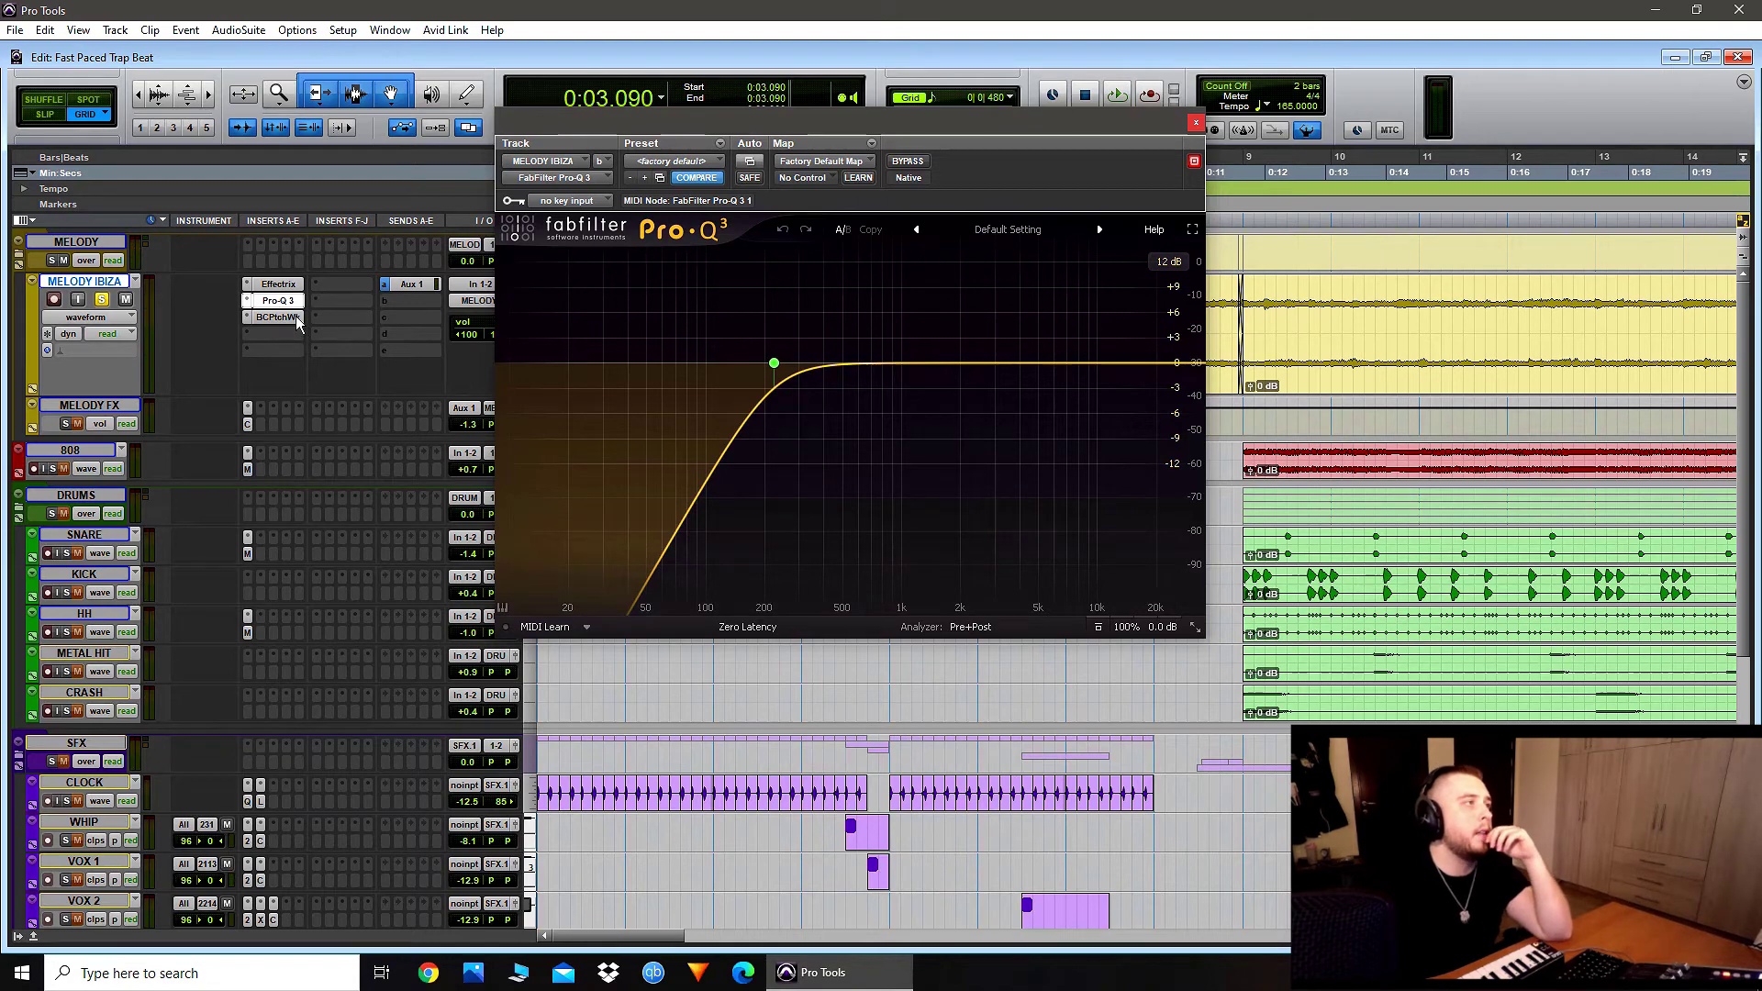
Step: Open HalfTime inside Blue Cat's PatchWork, set its mix to 30% and play the melody from the start
click(280, 318)
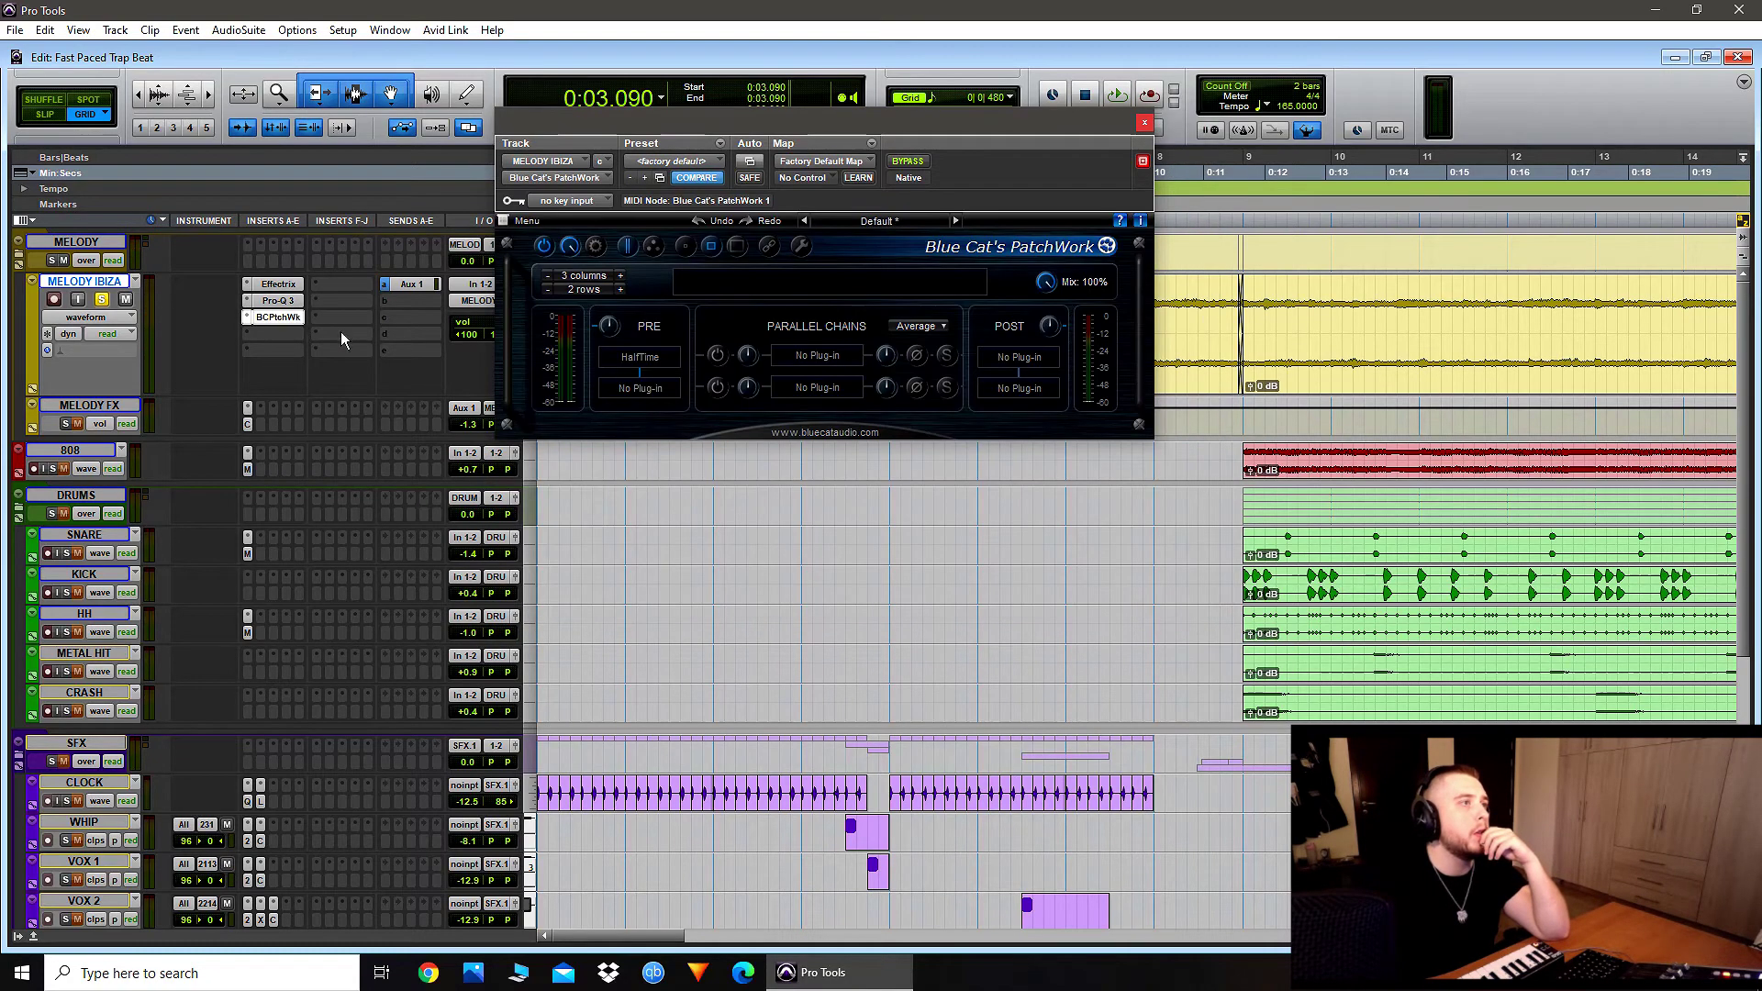
click(669, 358)
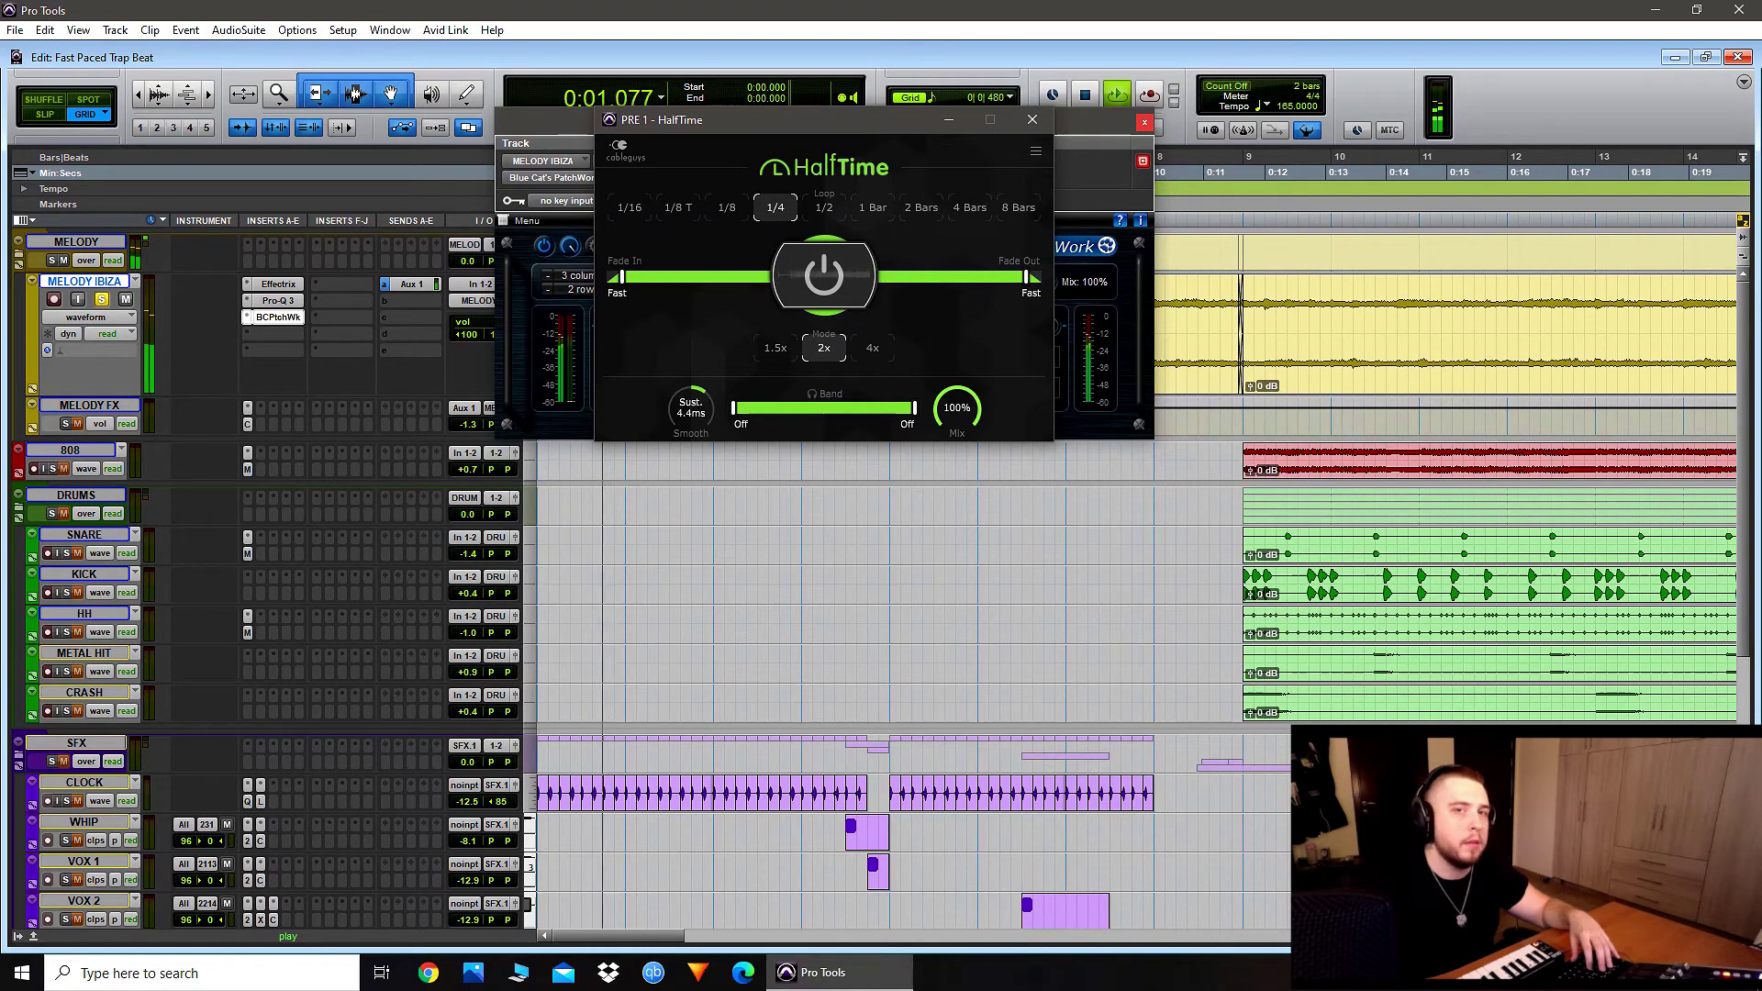
key(space)
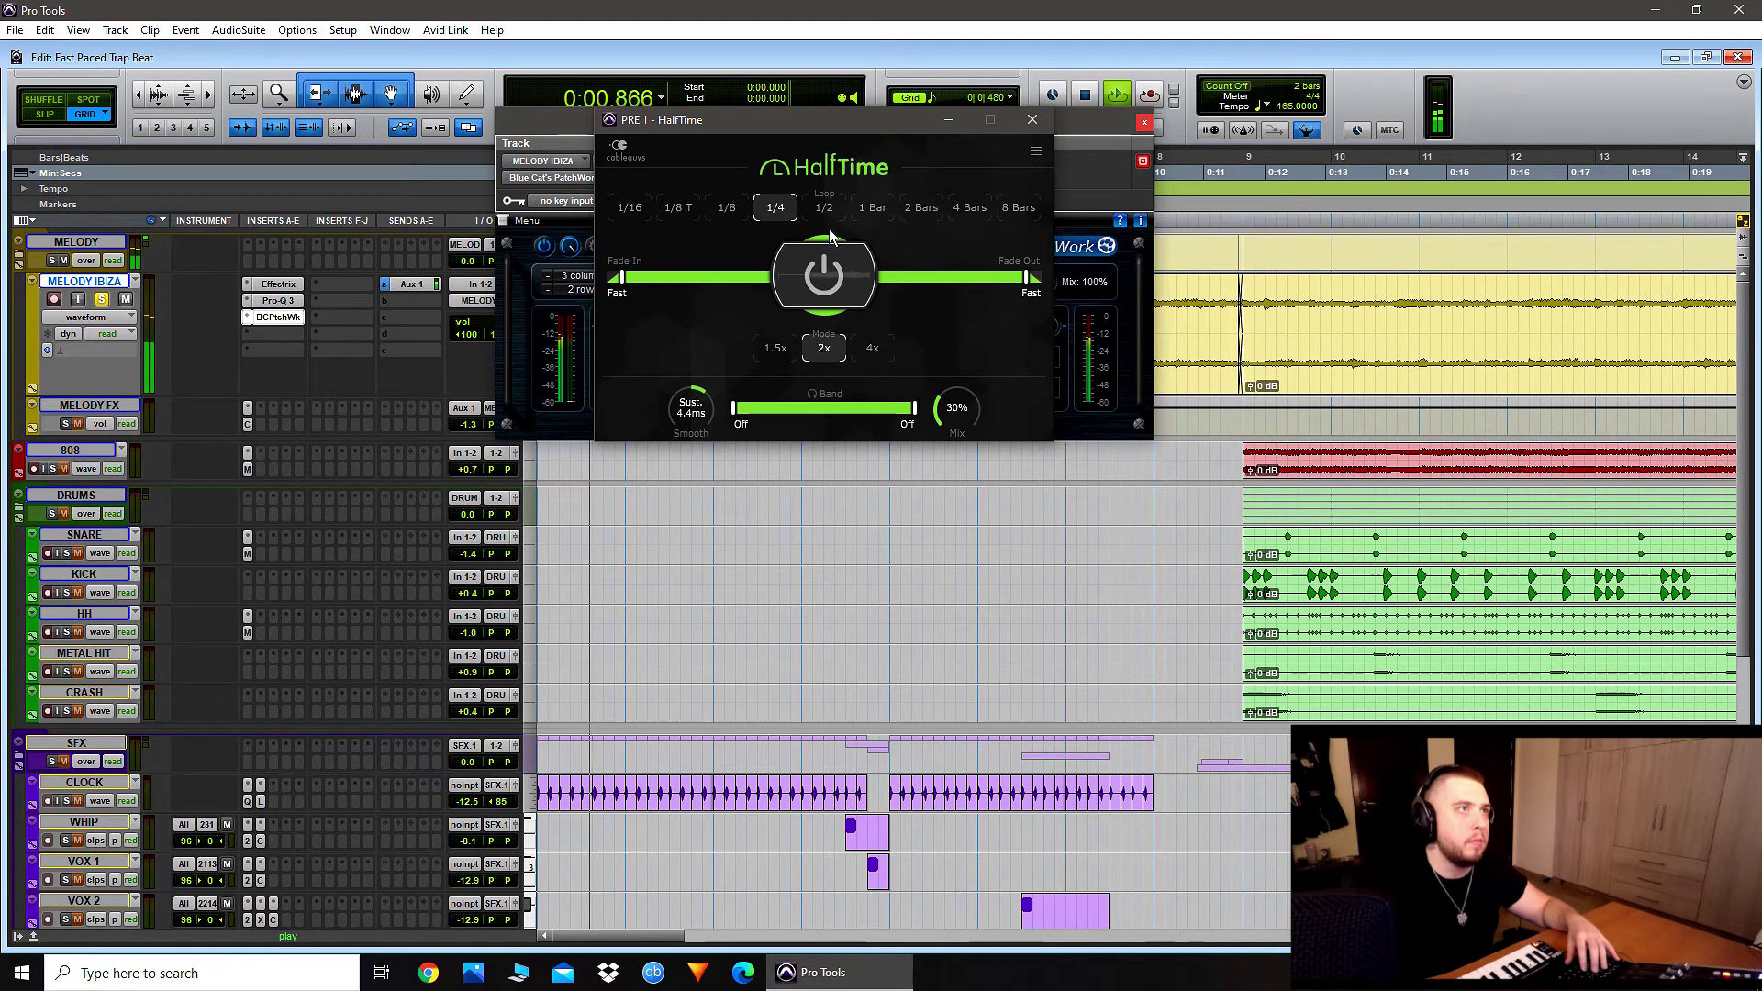
Step: Compare the melody with HalfTime switched off and on, stop playback and close both plug-in windows
click(820, 271)
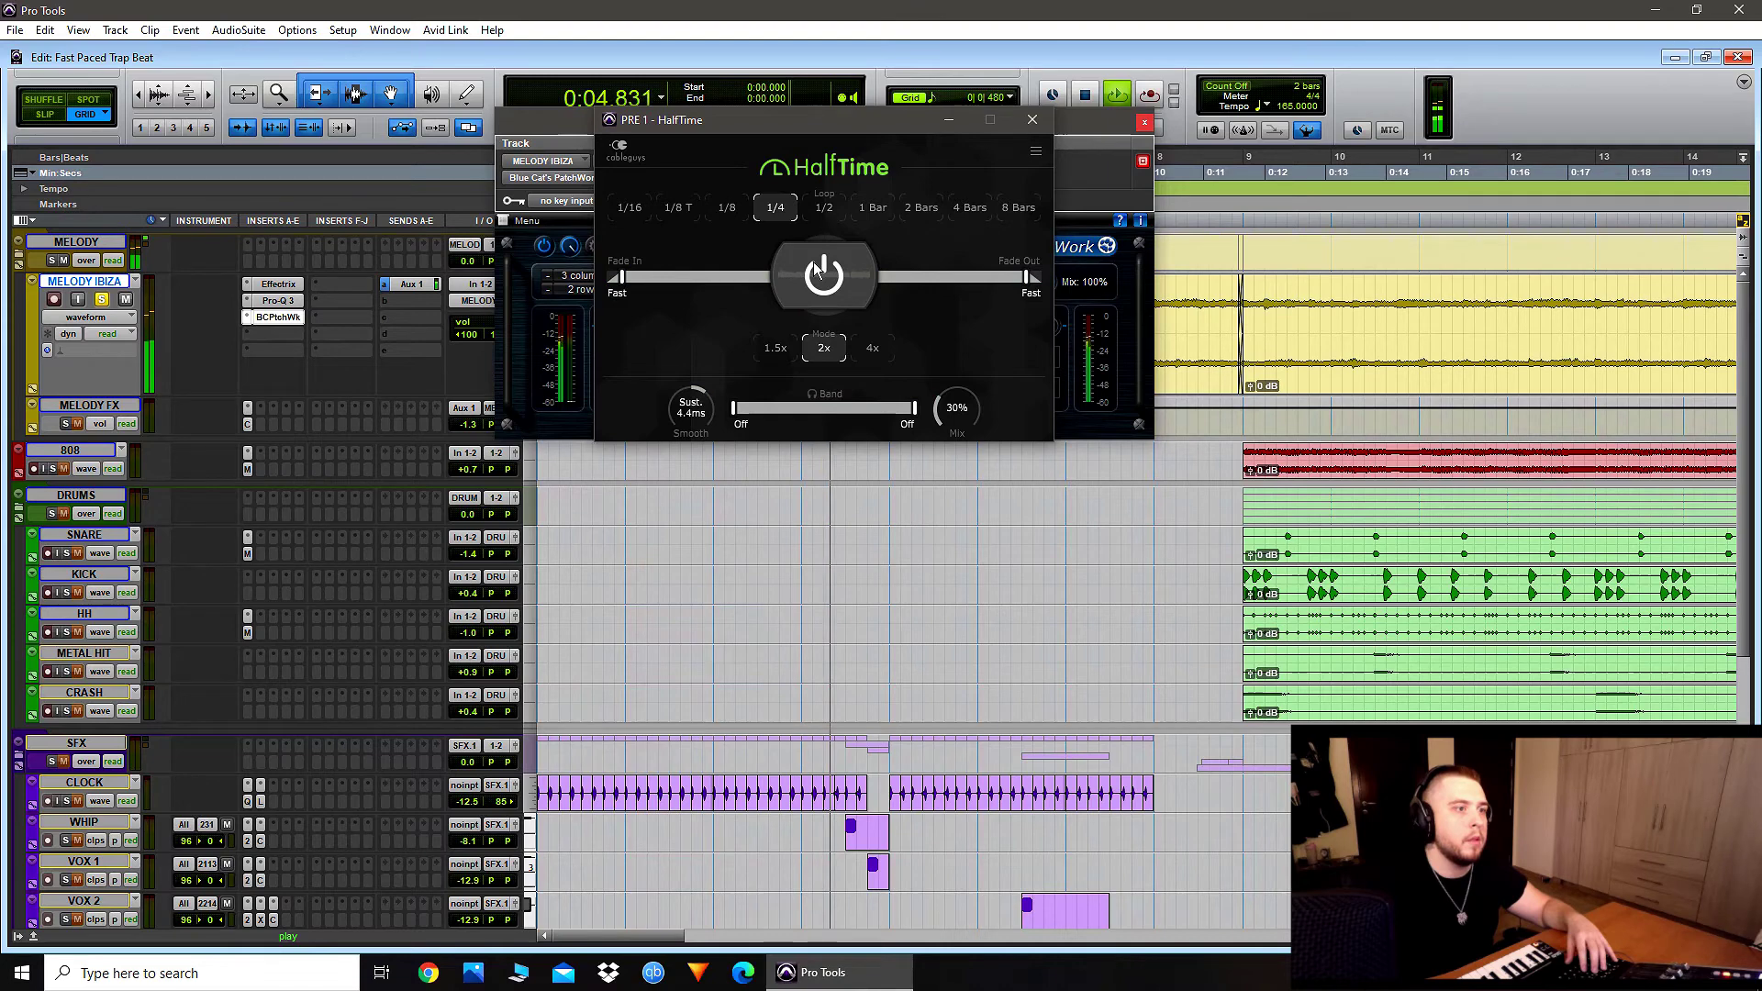
click(820, 270)
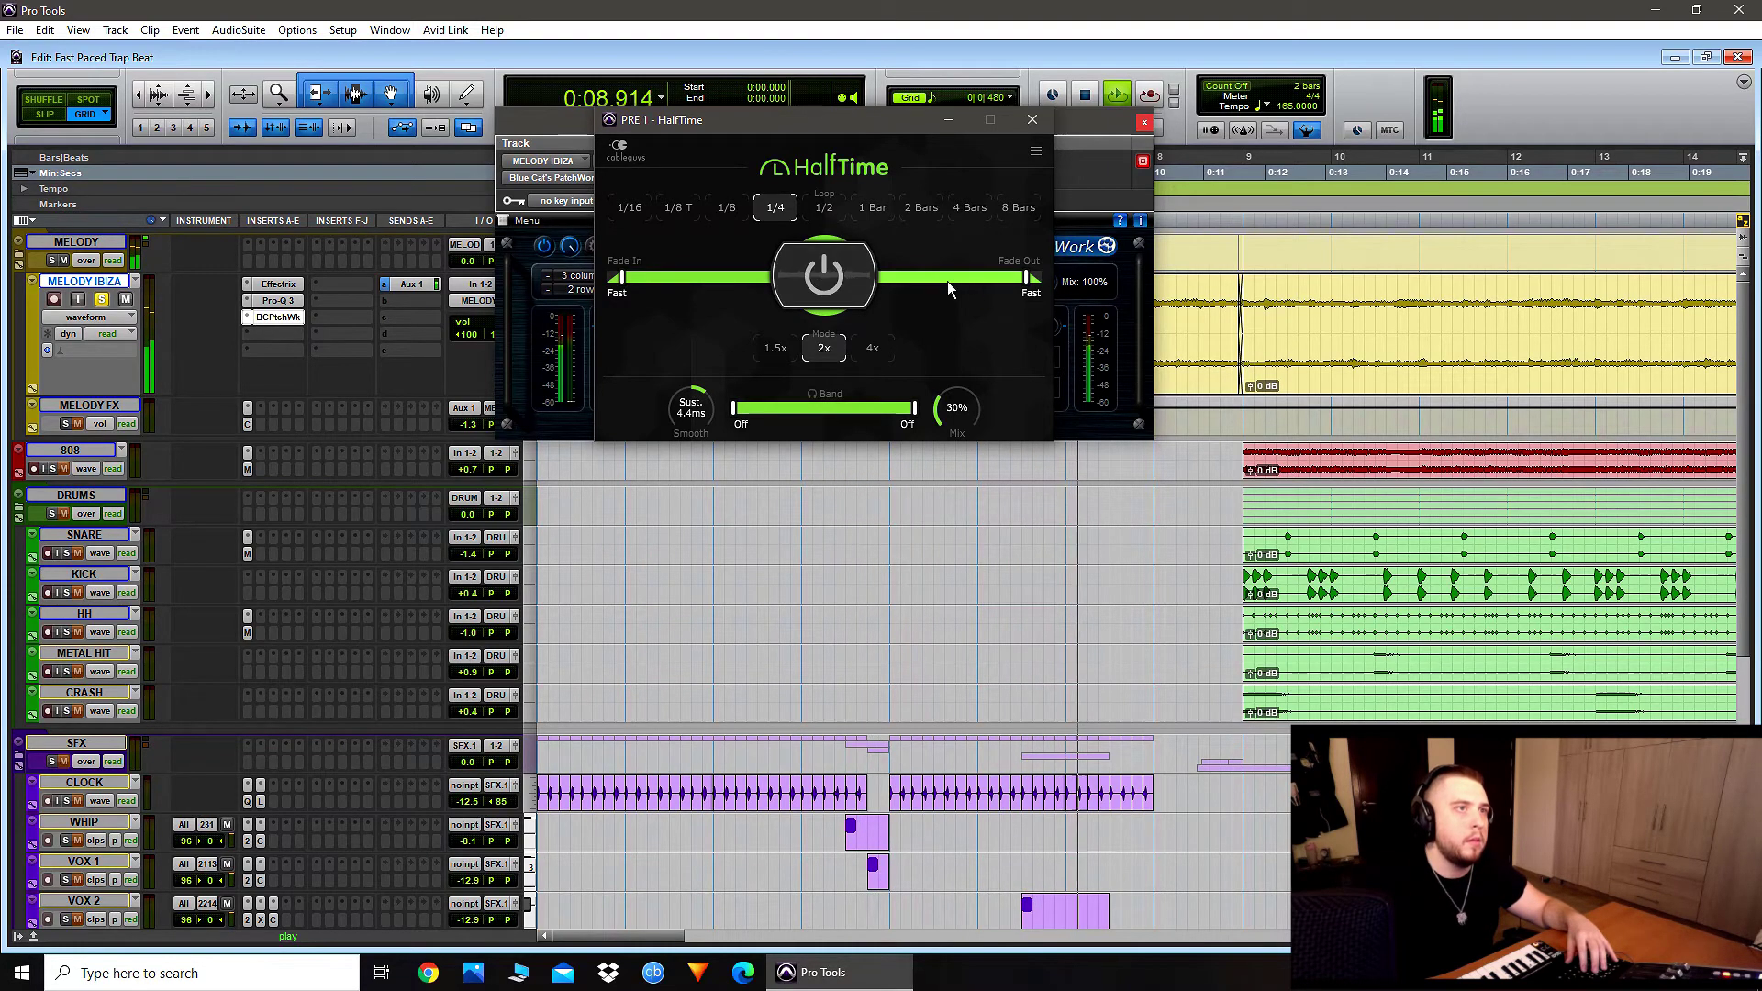
key(space)
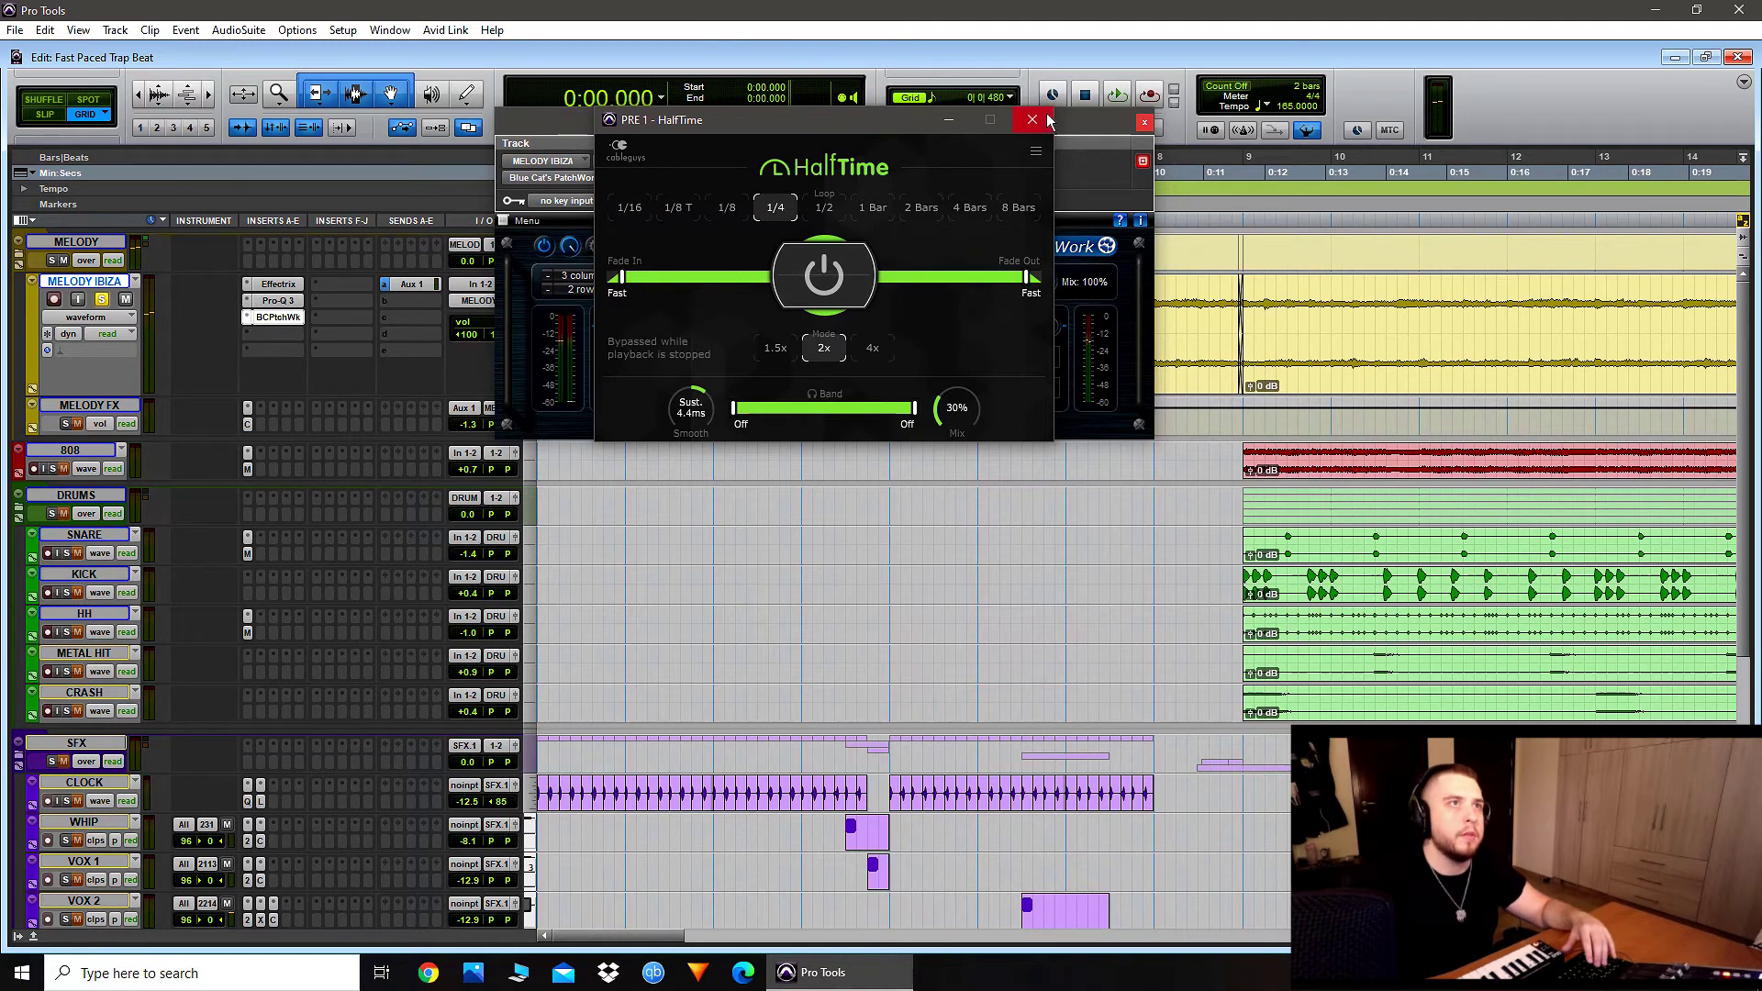
click(1033, 119)
click(1144, 122)
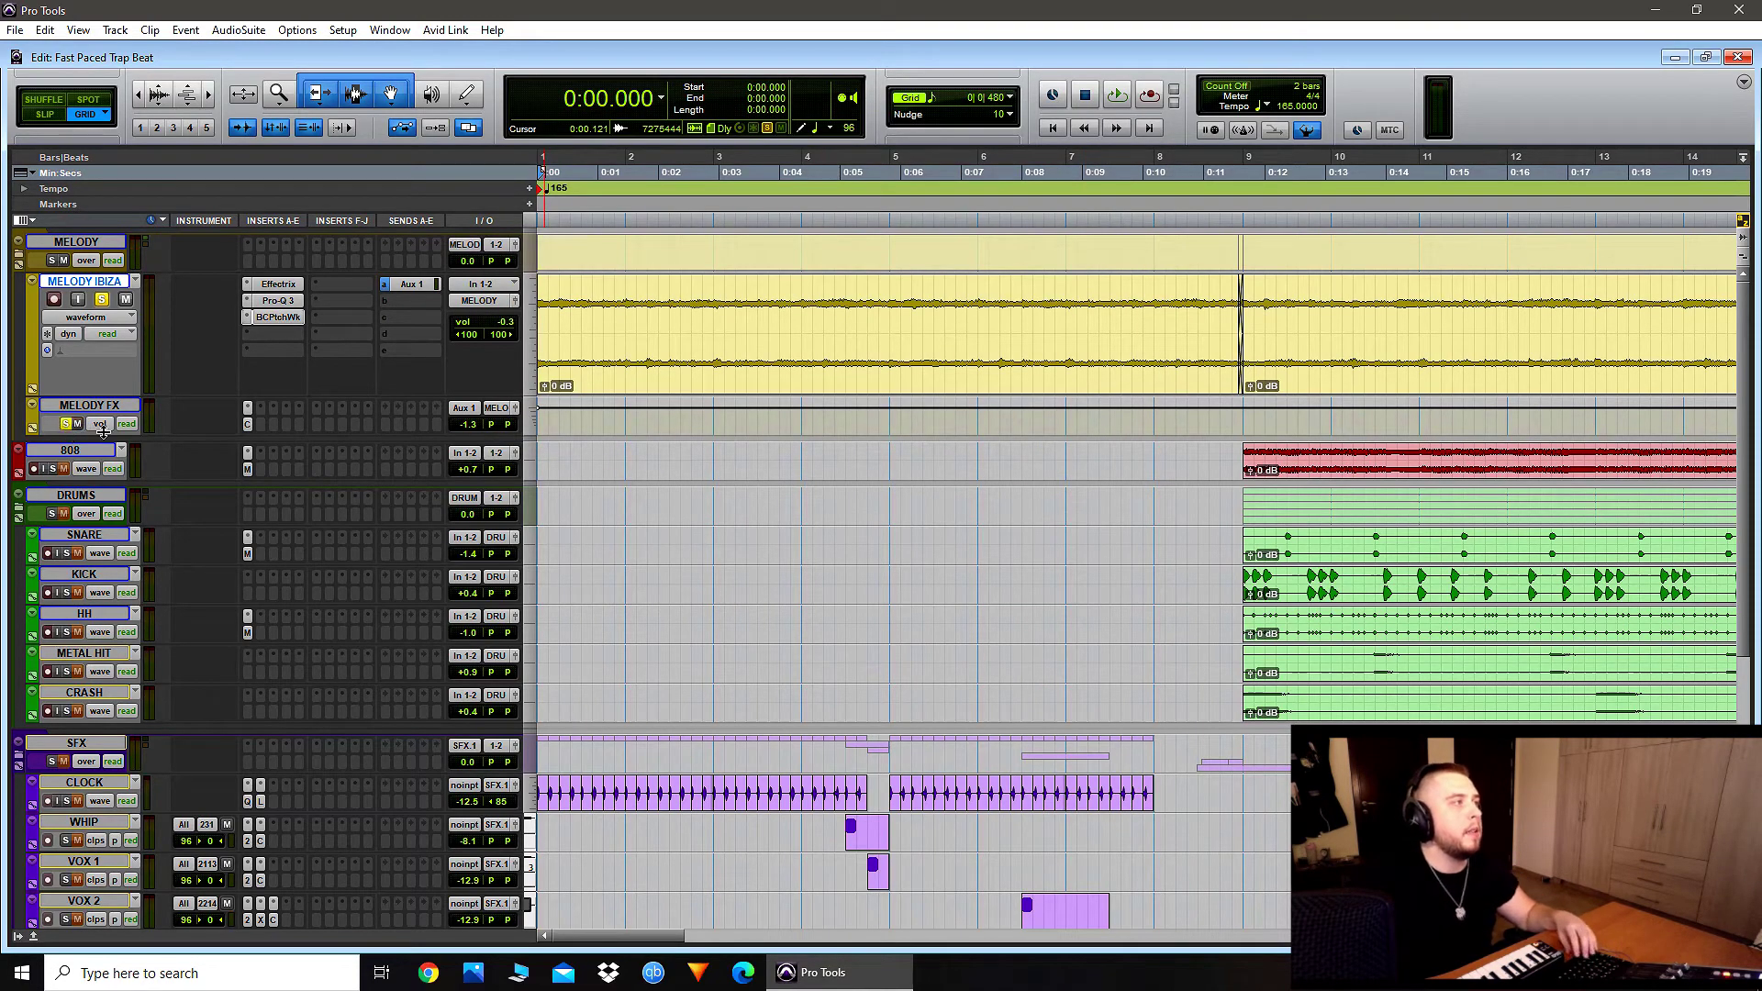
Step: Enlarge the MELODY FX track, check the Aux 1 send on MELODY IBIZA, and examine the CLA Effects settings
drag(103, 433, 105, 464)
click(410, 287)
click(971, 120)
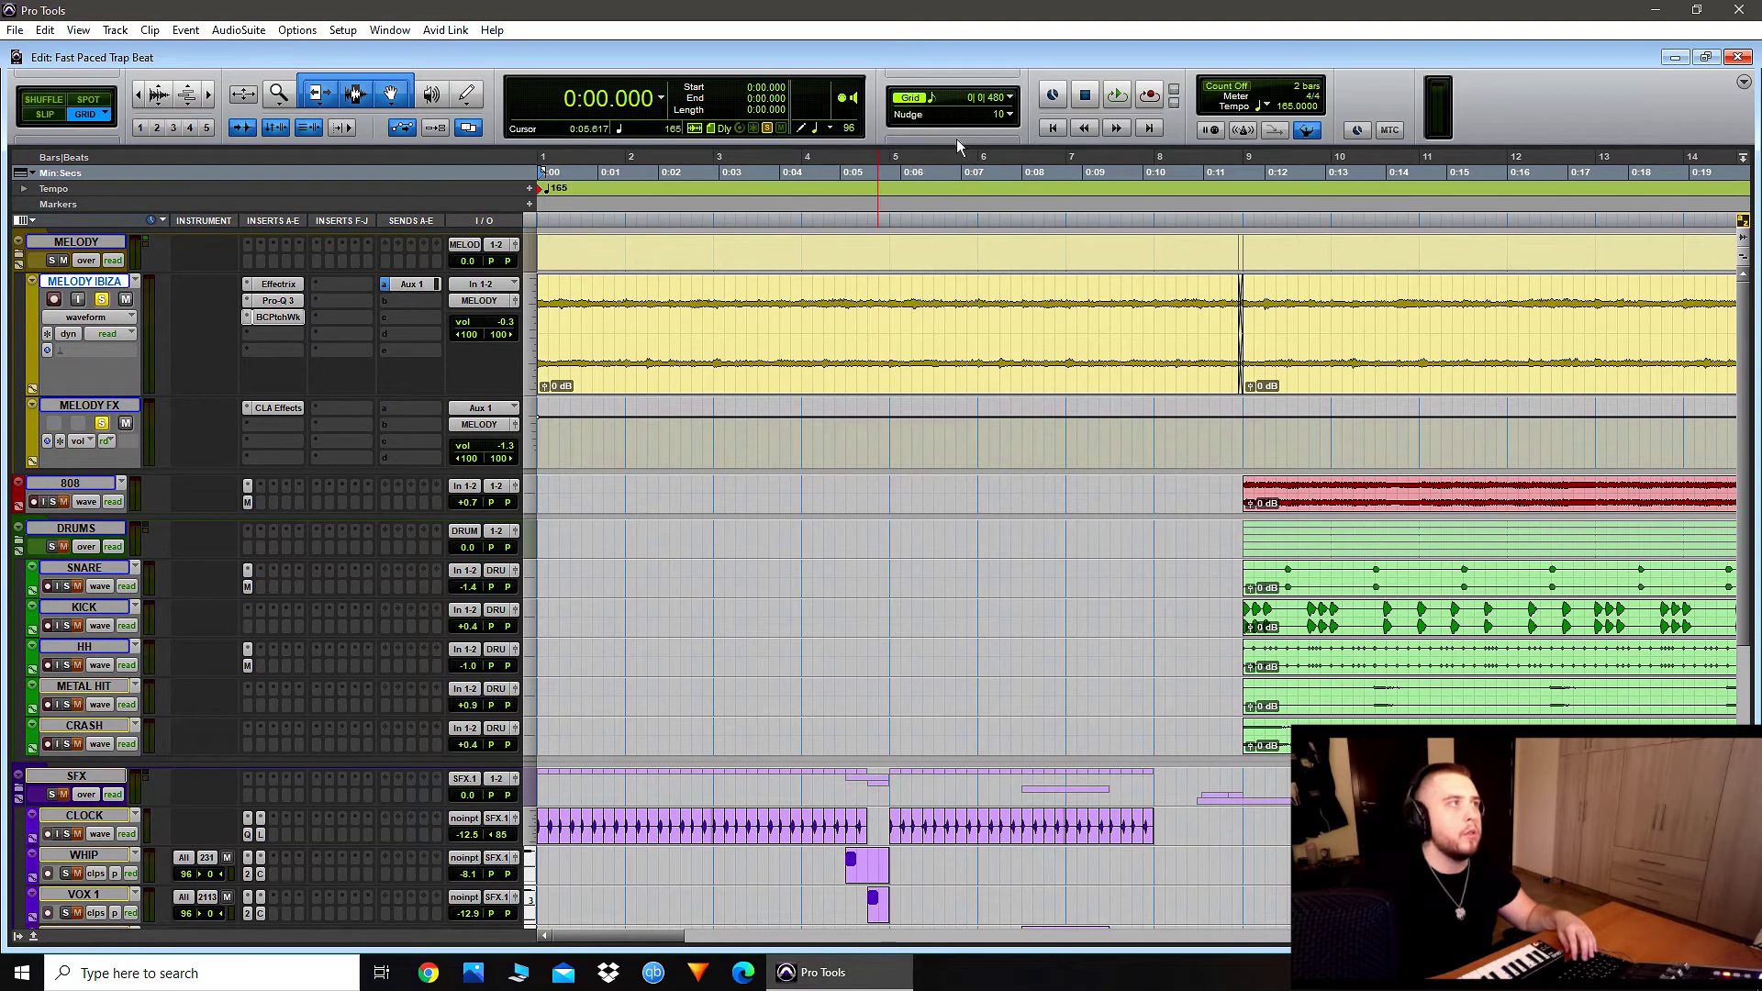
click(286, 408)
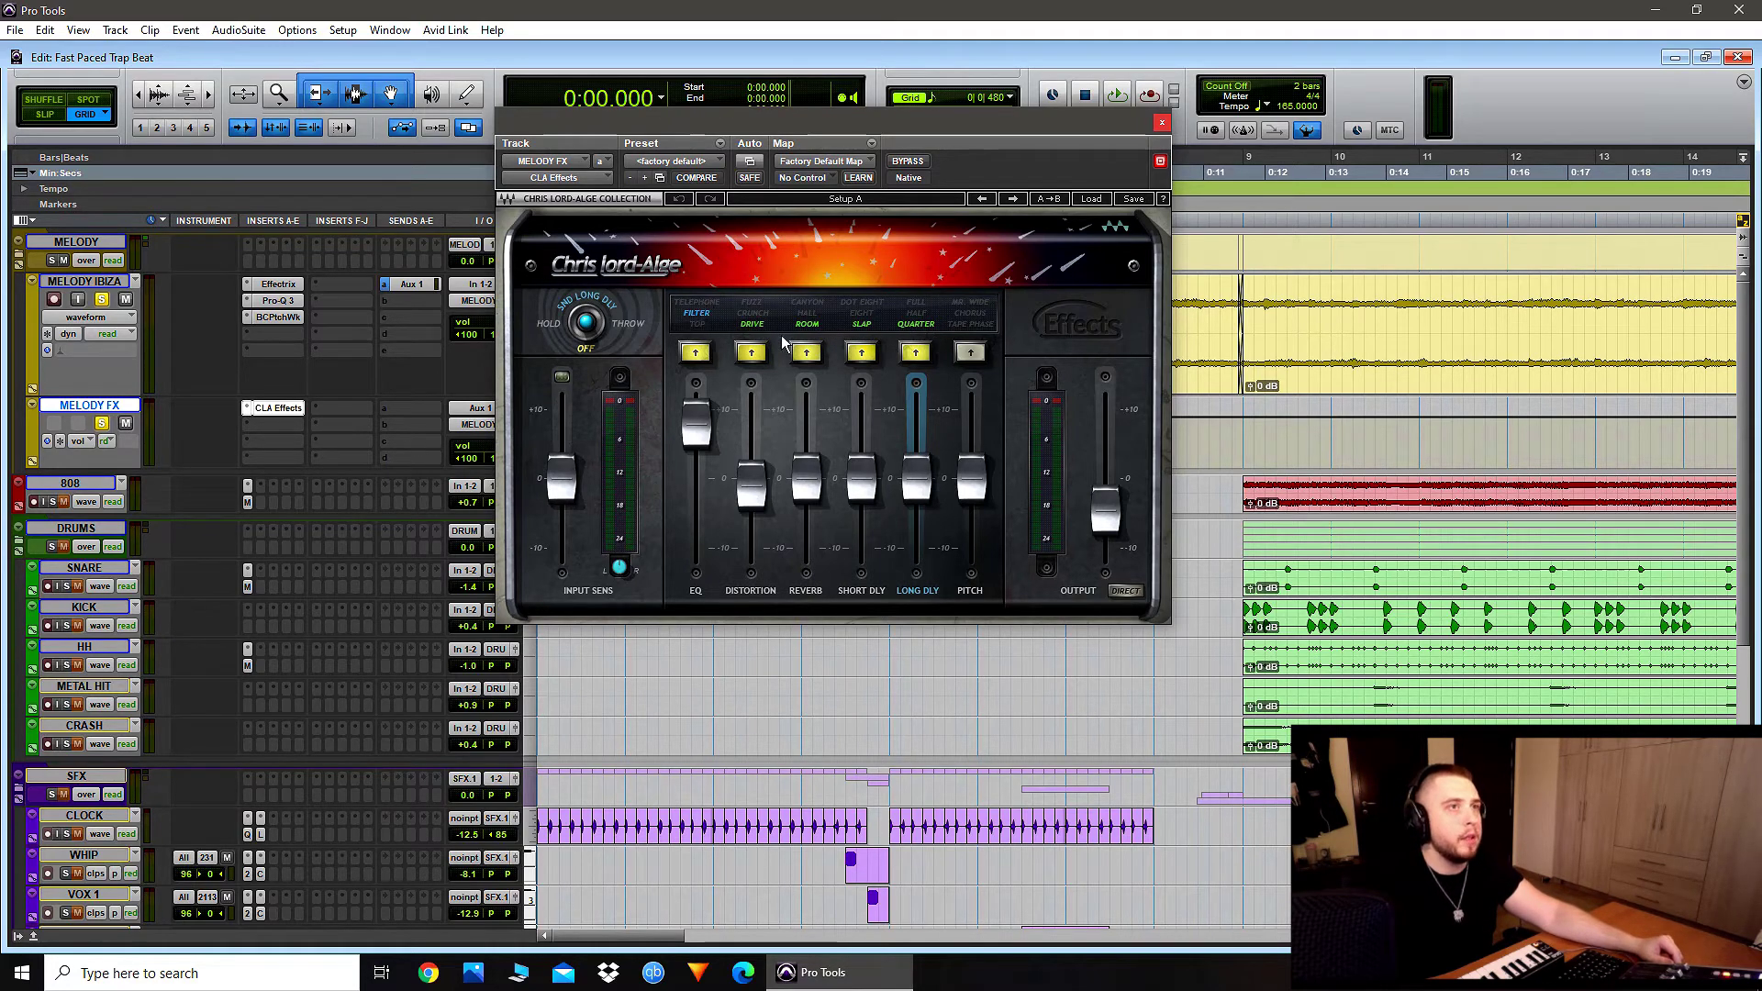
click(1162, 122)
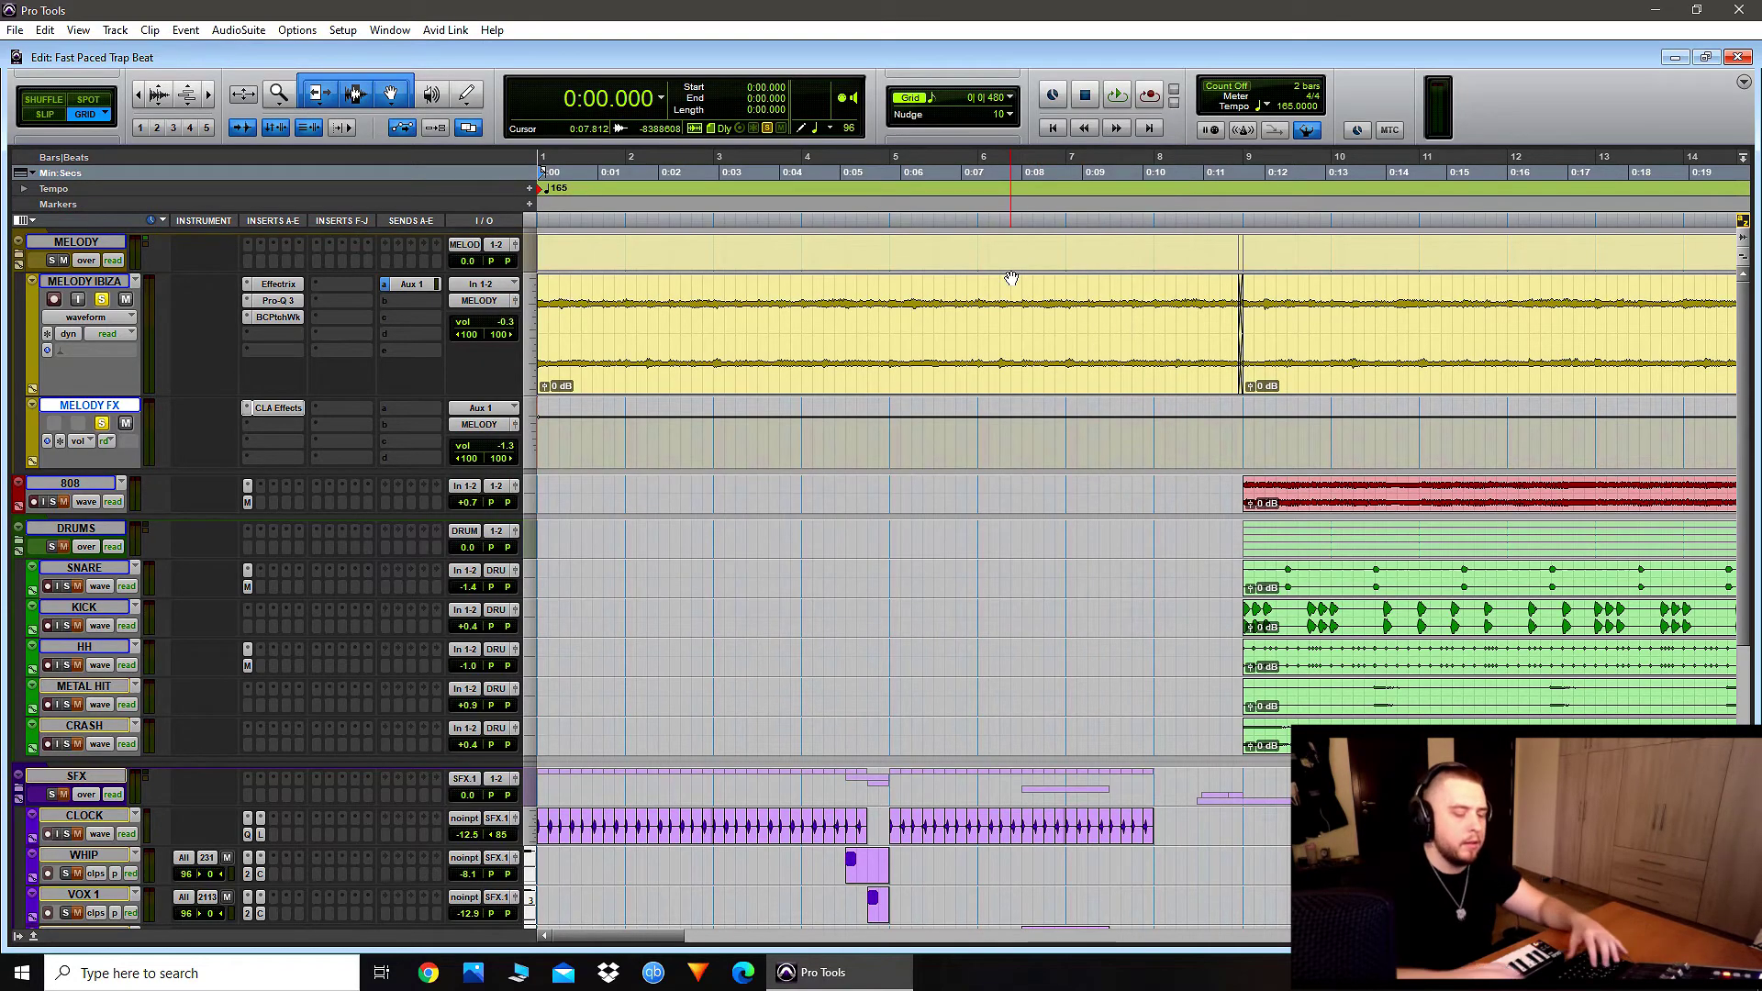
Step: Play the melody while comparing MELODY FX muted and unmuted, and unsolo the melody tracks
key(space)
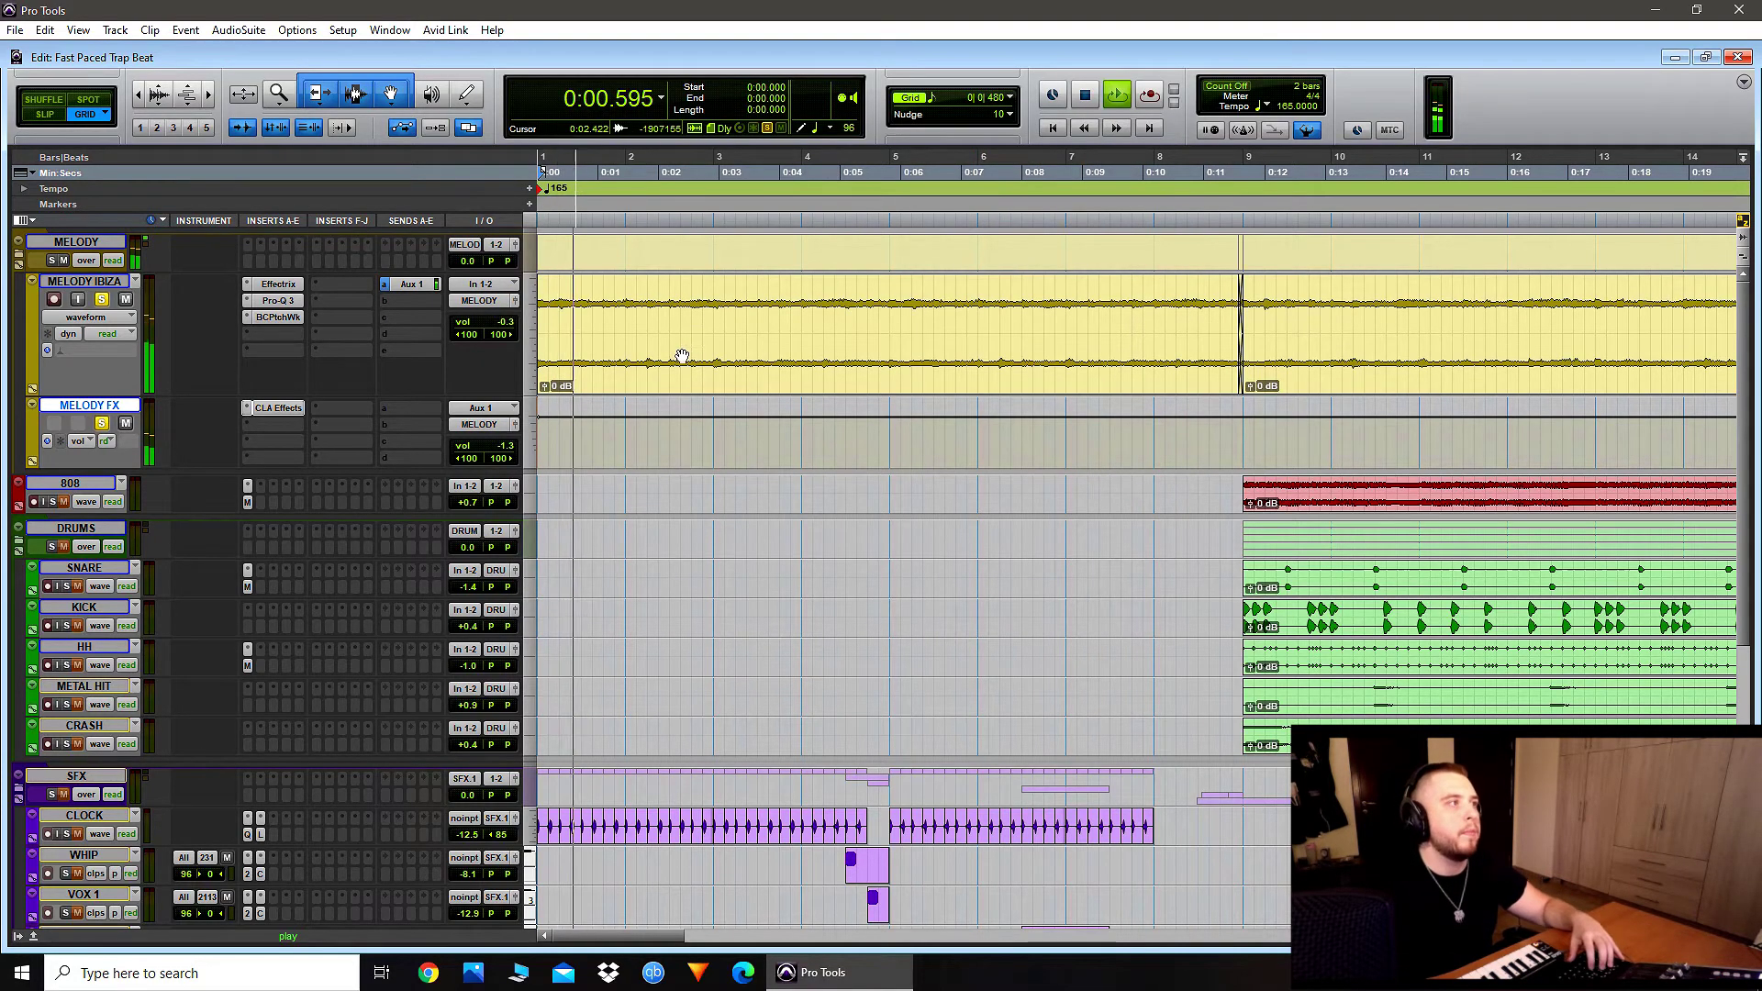
click(126, 423)
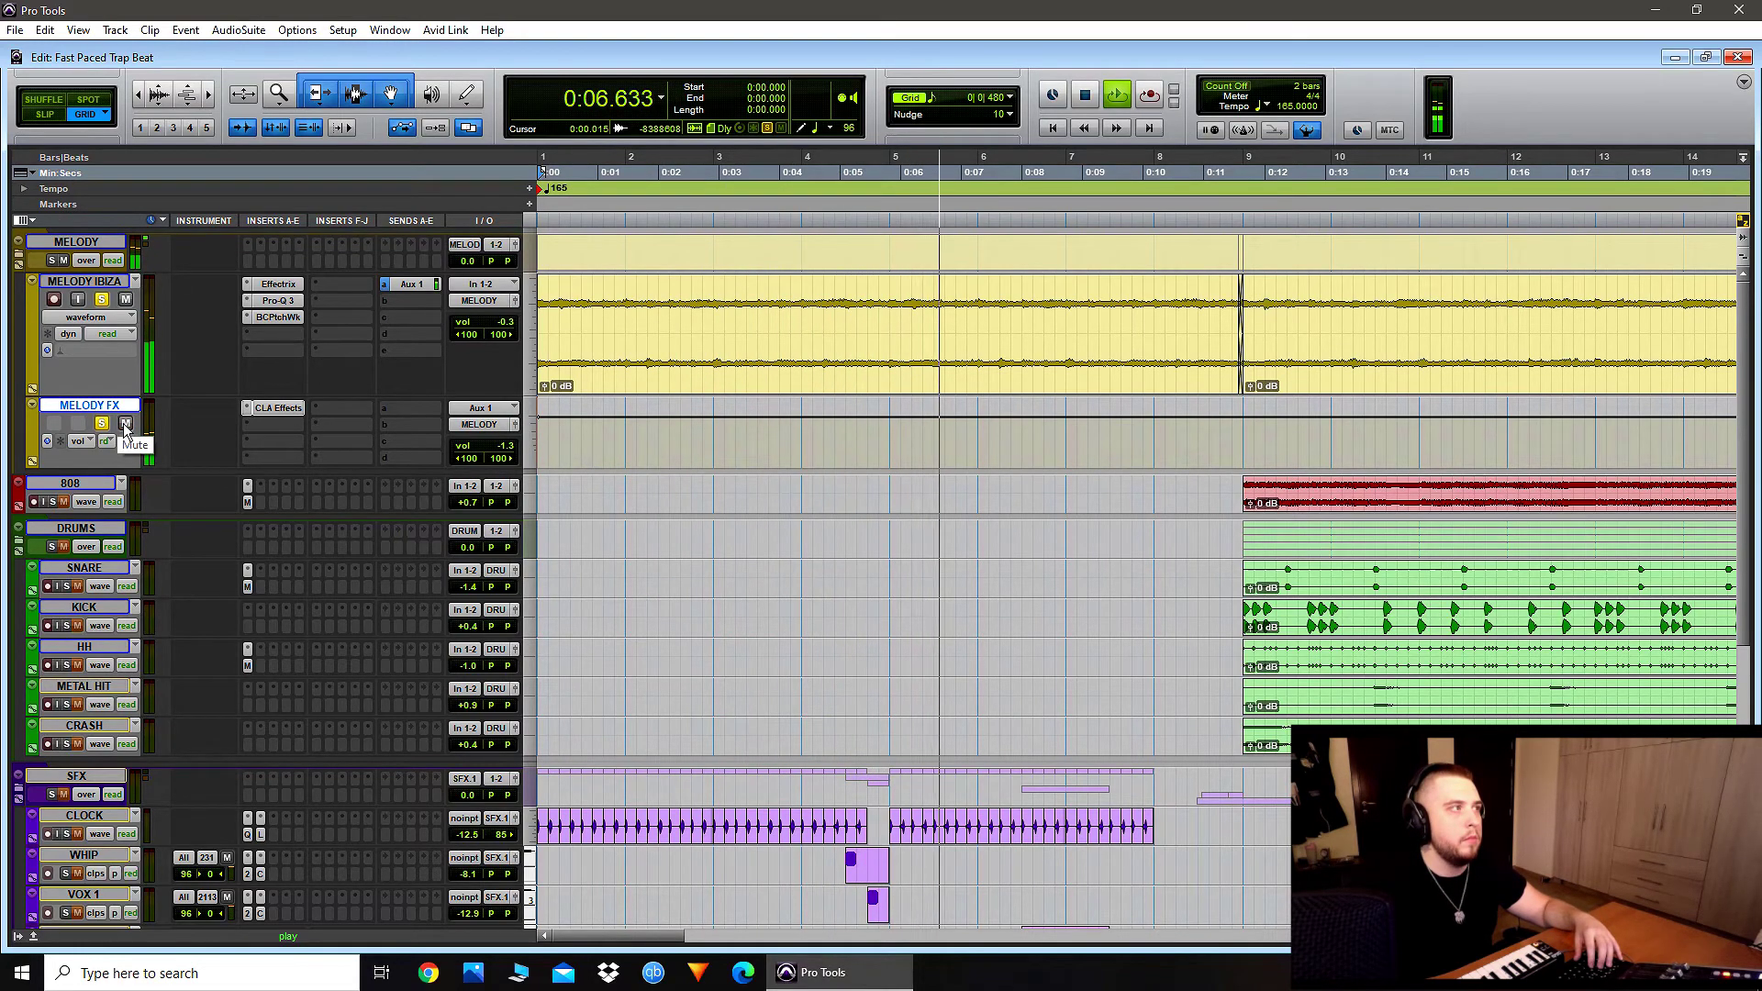
key(space)
click(103, 302)
Step: Examine the MannyM Distortion settings on the 808 track and close the plug-in window
click(248, 503)
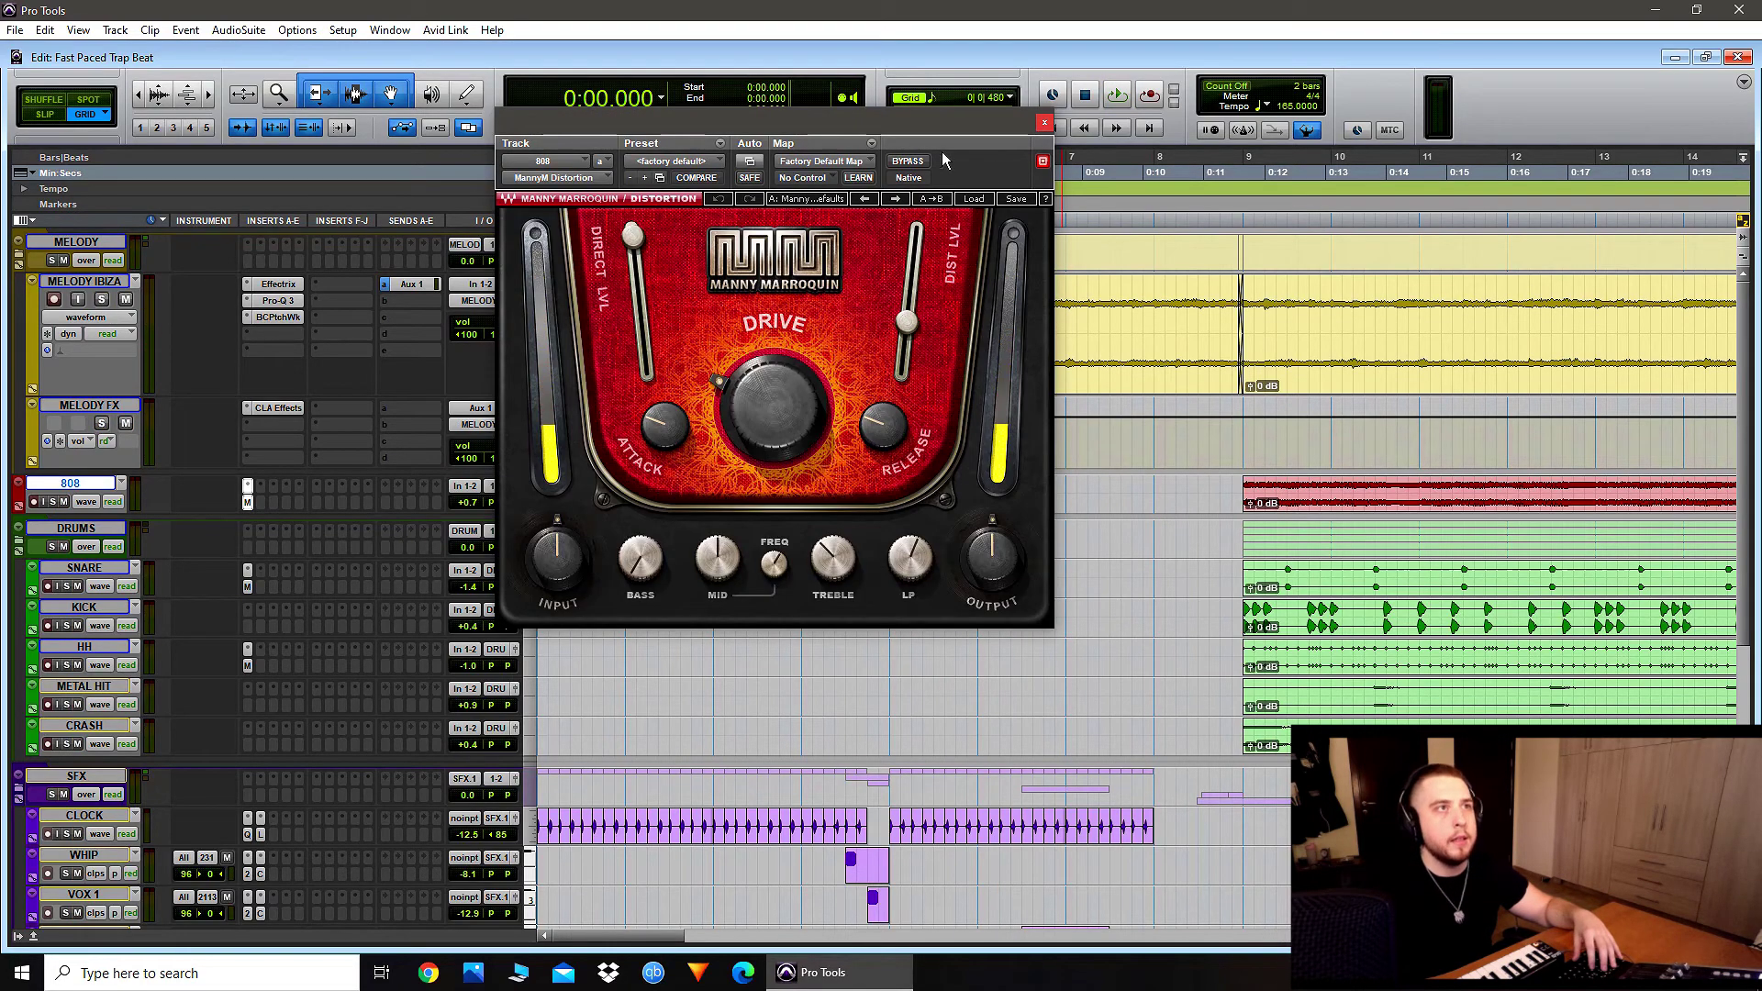
click(1045, 124)
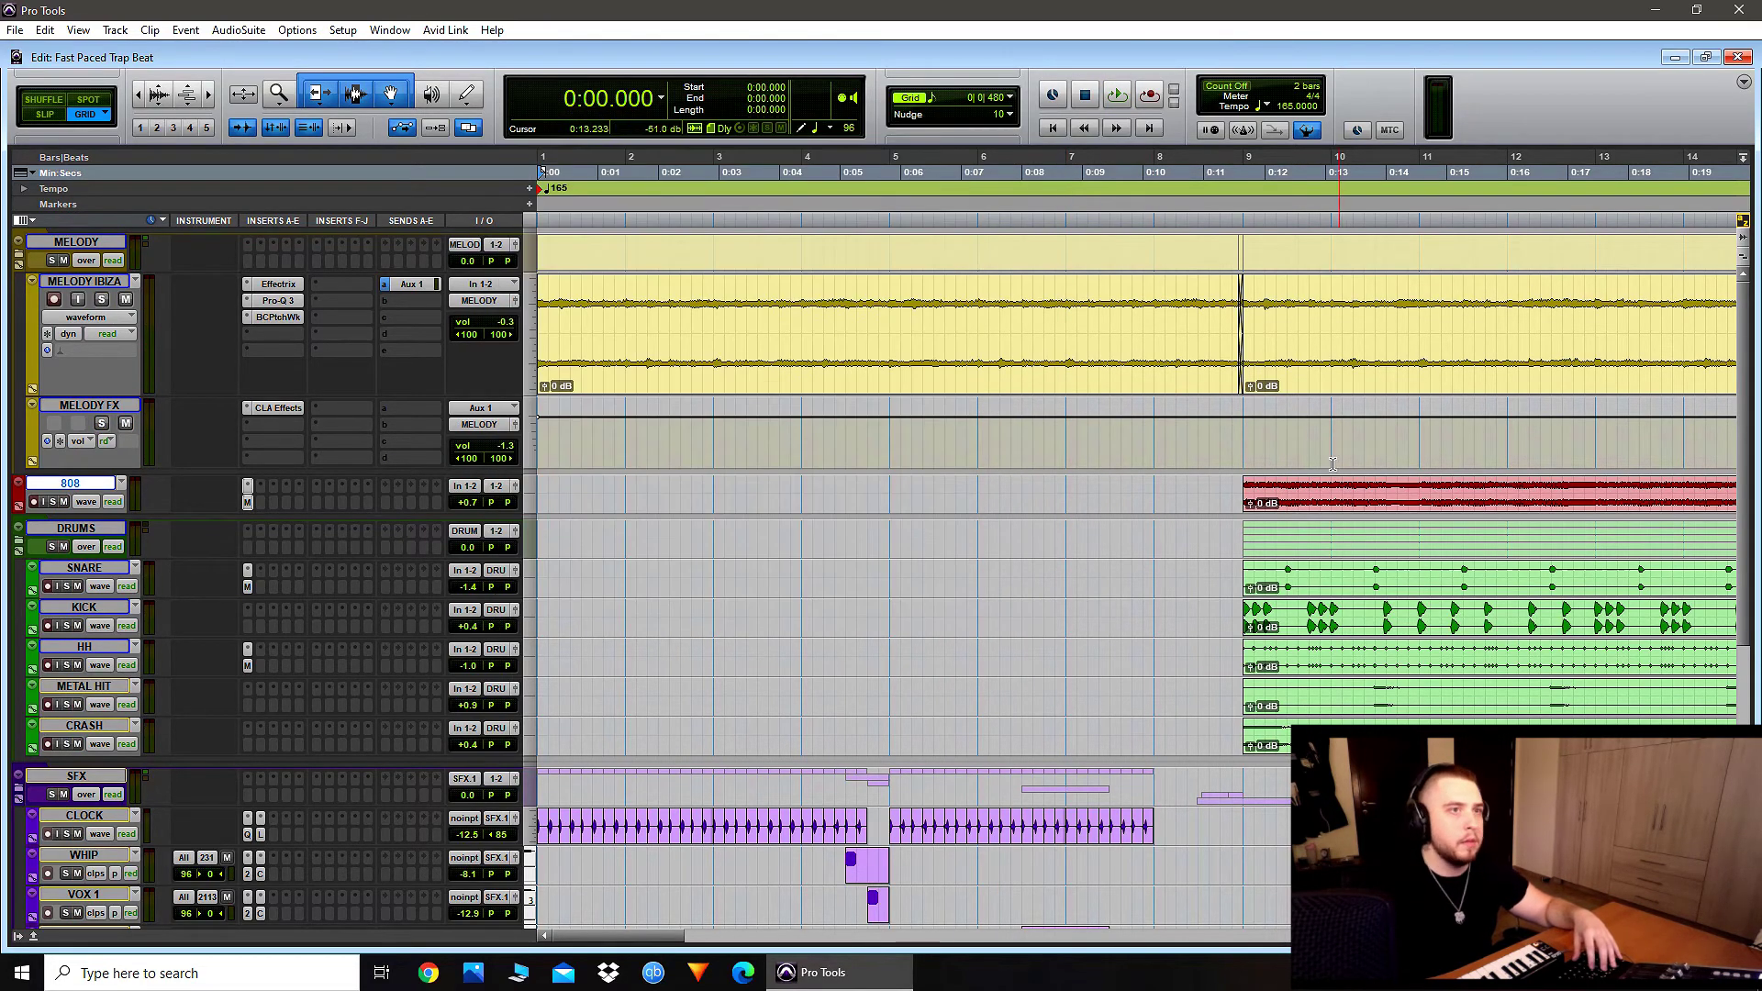
Step: Play the soloed 808 track from bar 9 and stop playback
key(space)
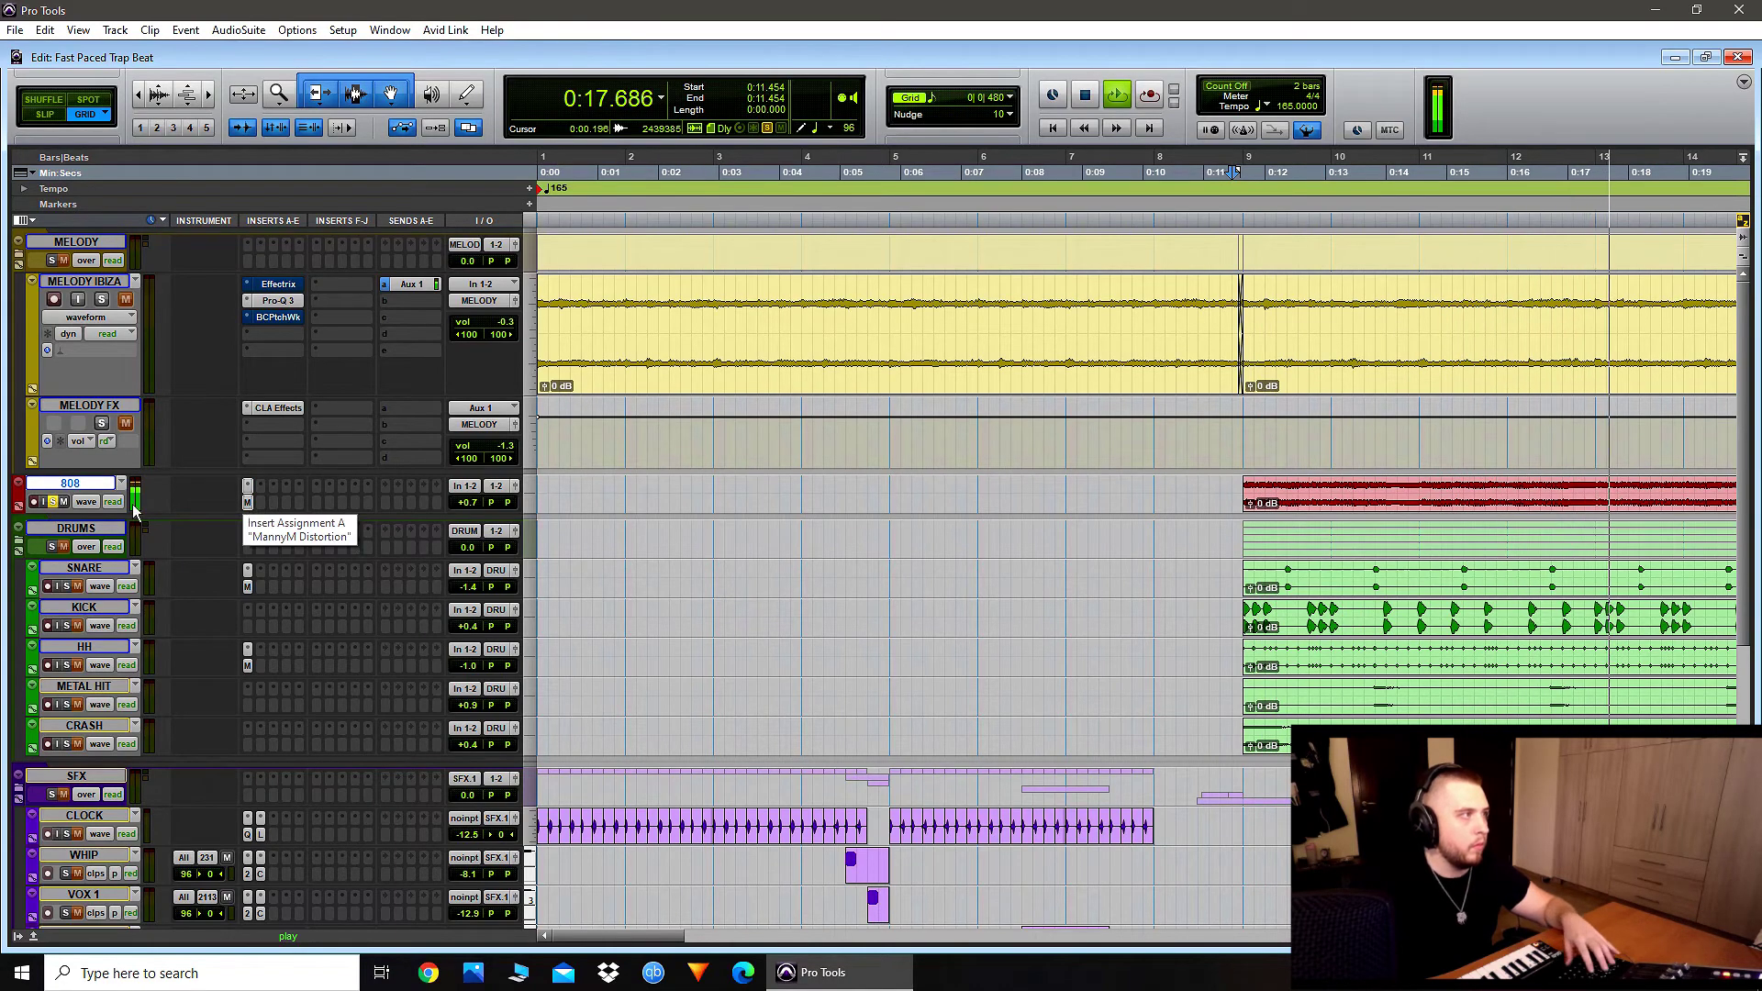
key(space)
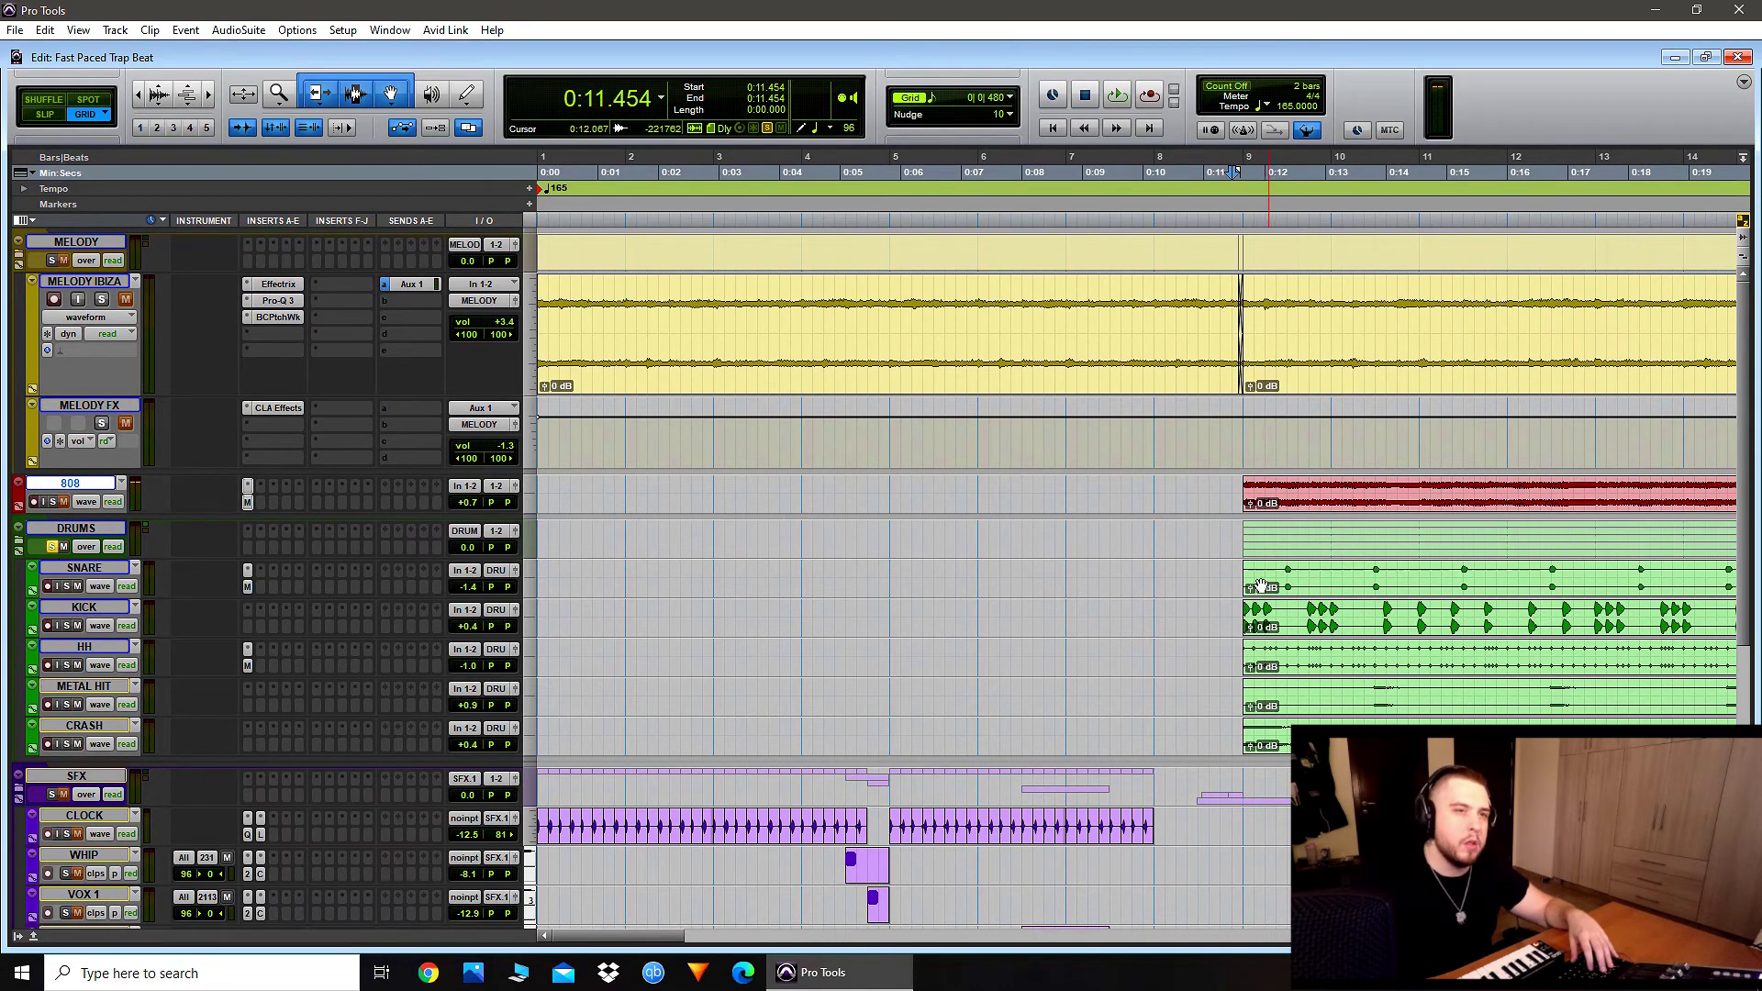
Step: Examine the MannyM Reverb settings on SNARE and HH, and play the soloed DRUMS folder from bar 9
click(249, 586)
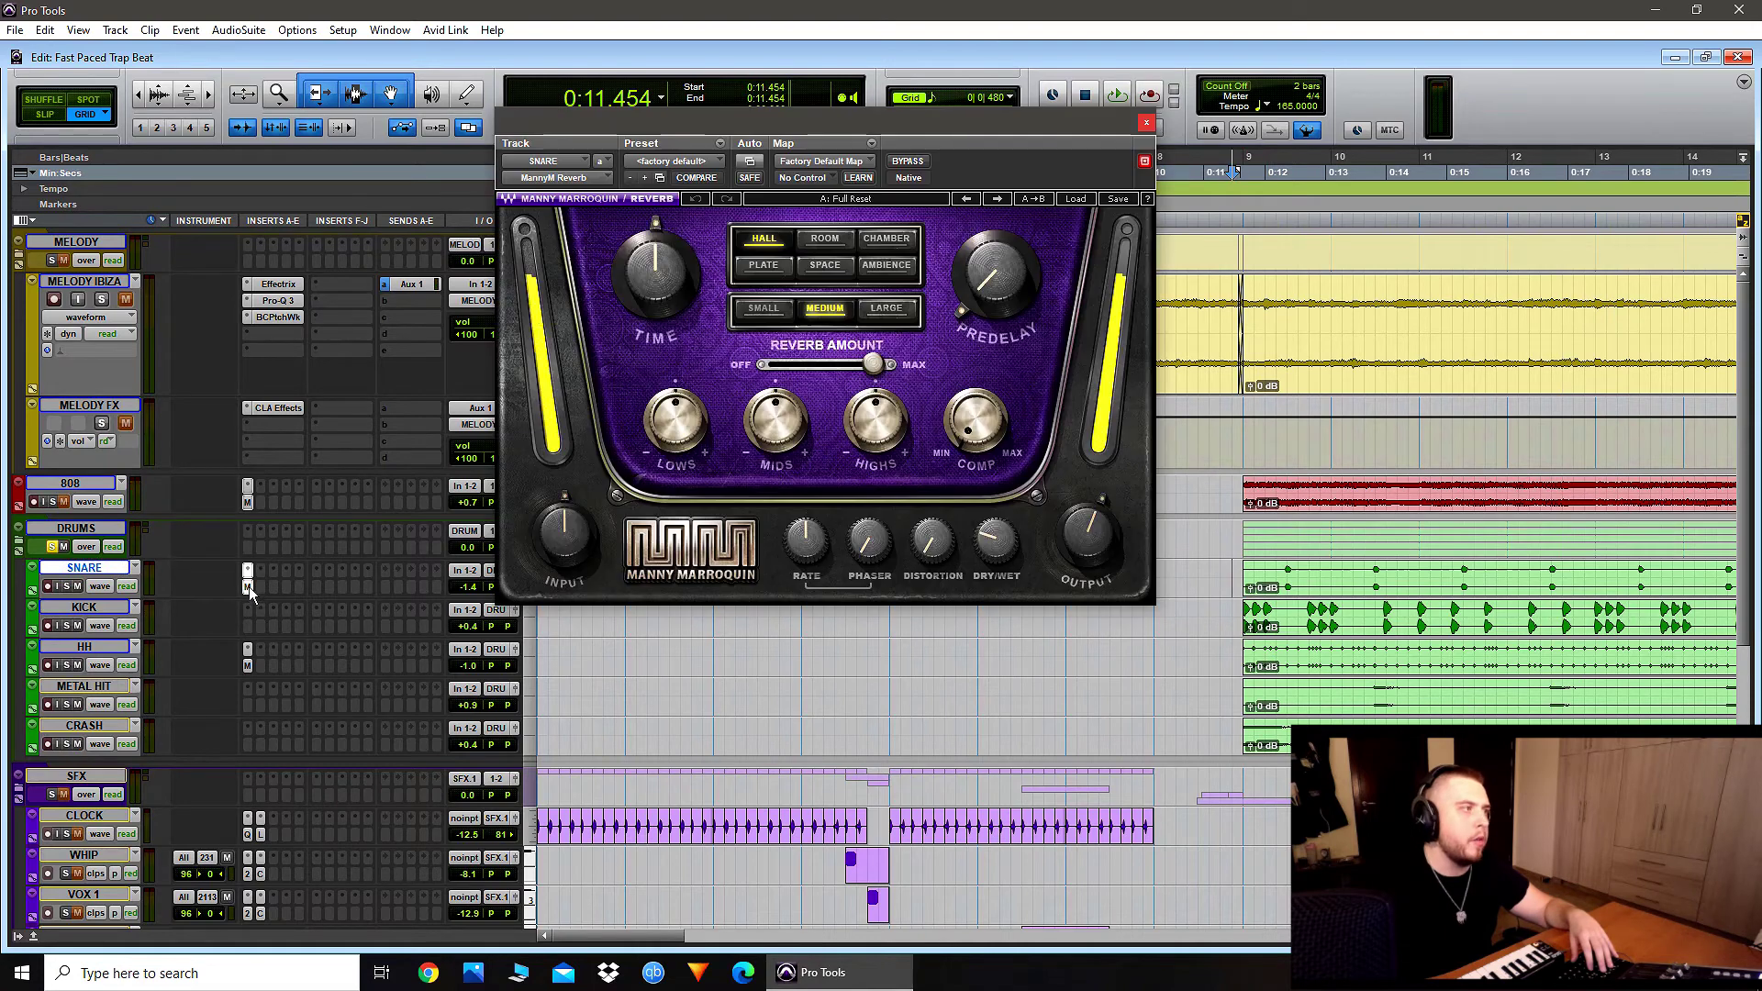
click(250, 666)
key(space)
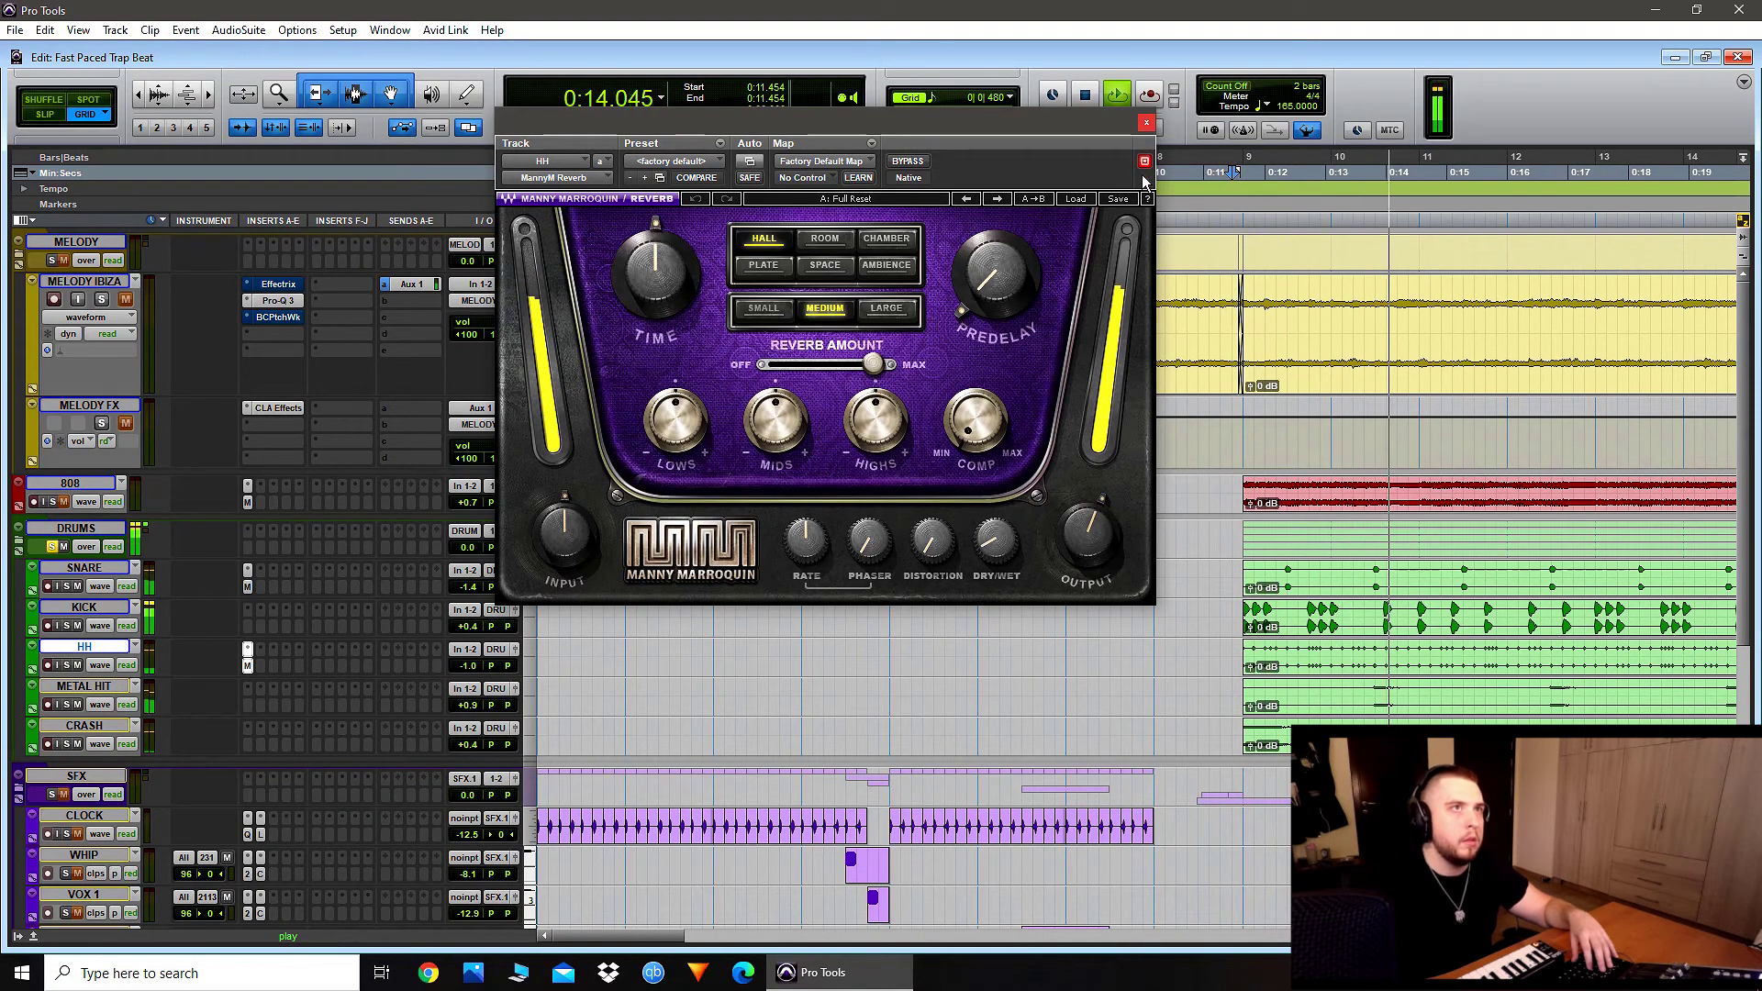
click(1146, 122)
scroll(1024, 535, down, 5)
scroll(1020, 531, up, 8)
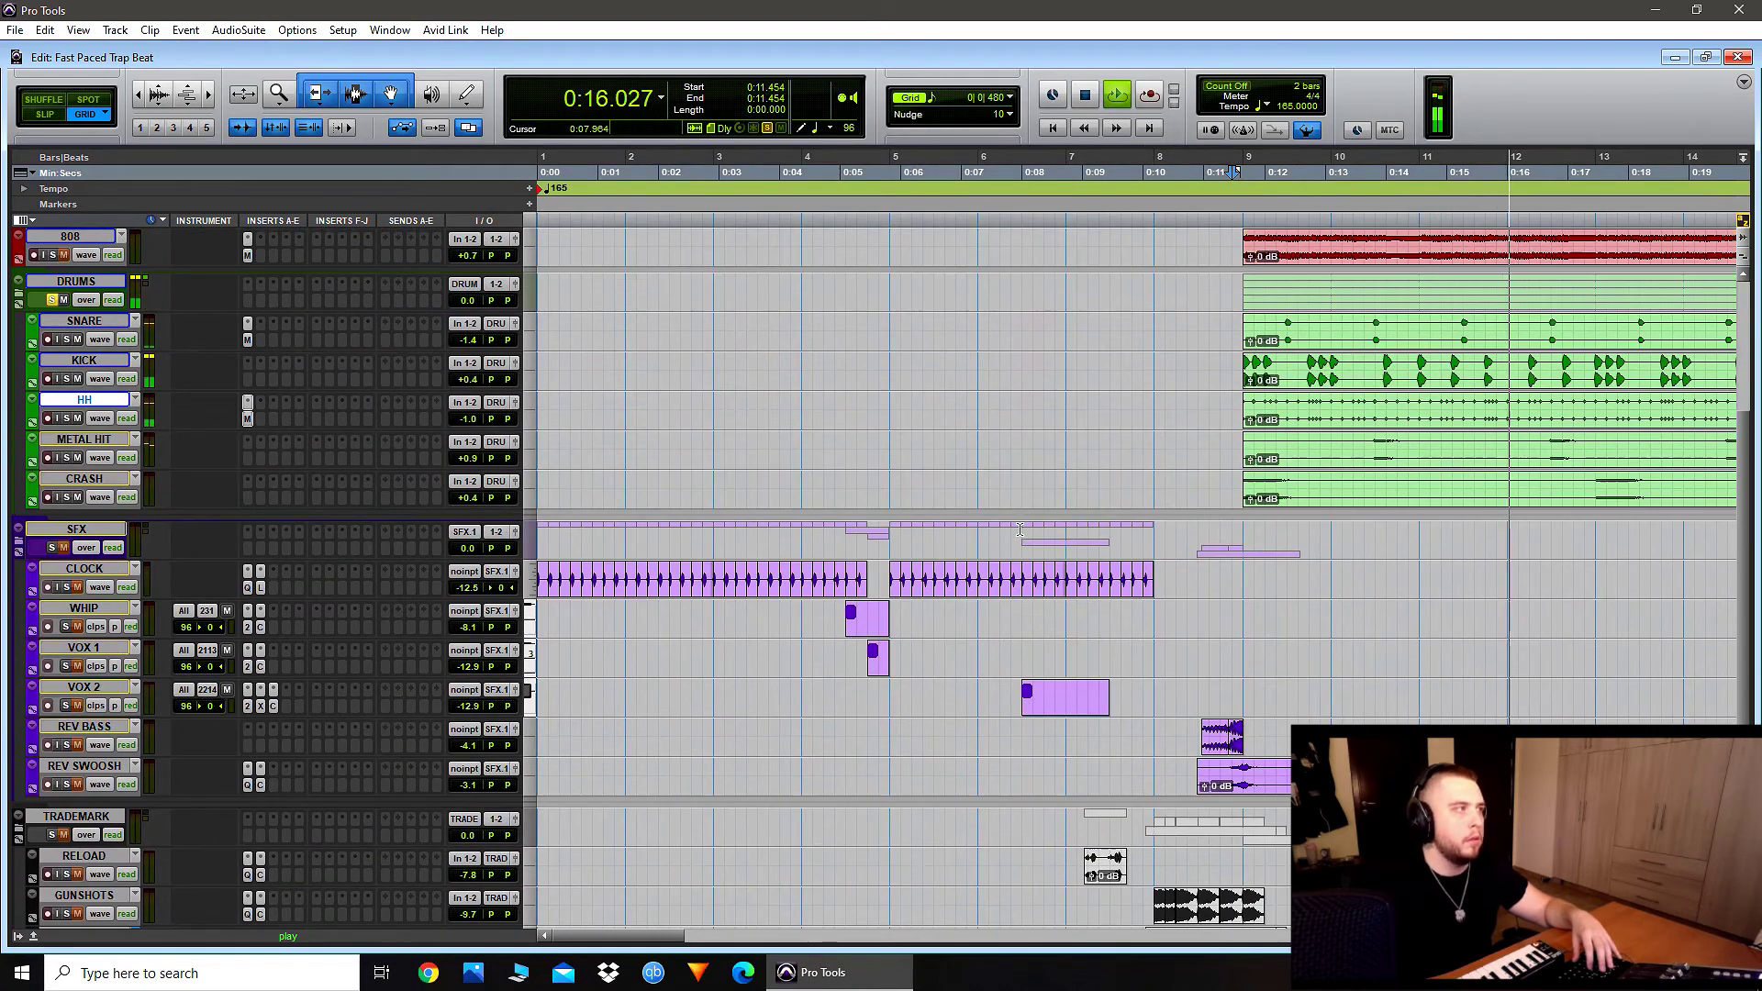
key(space)
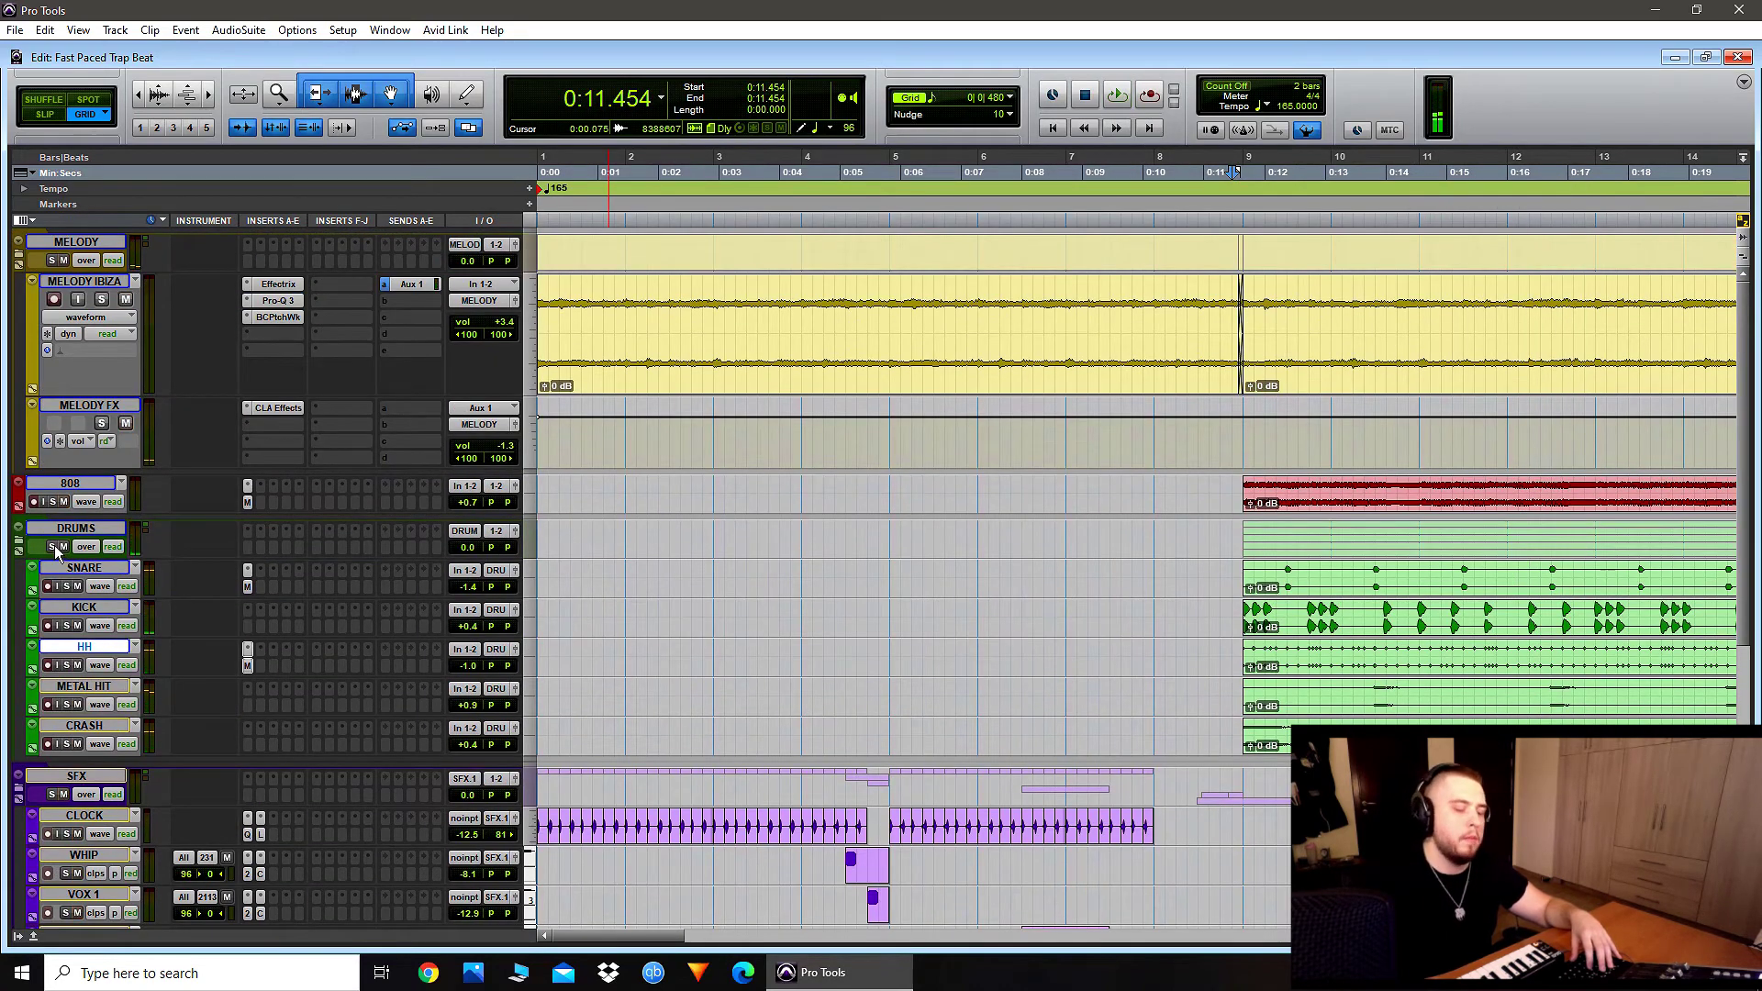
Step: Return to the session start and solo the SFX folder
key(Return)
key(t)
key(t)
scroll(521, 615, down, 8)
key(r)
key(r)
key(r)
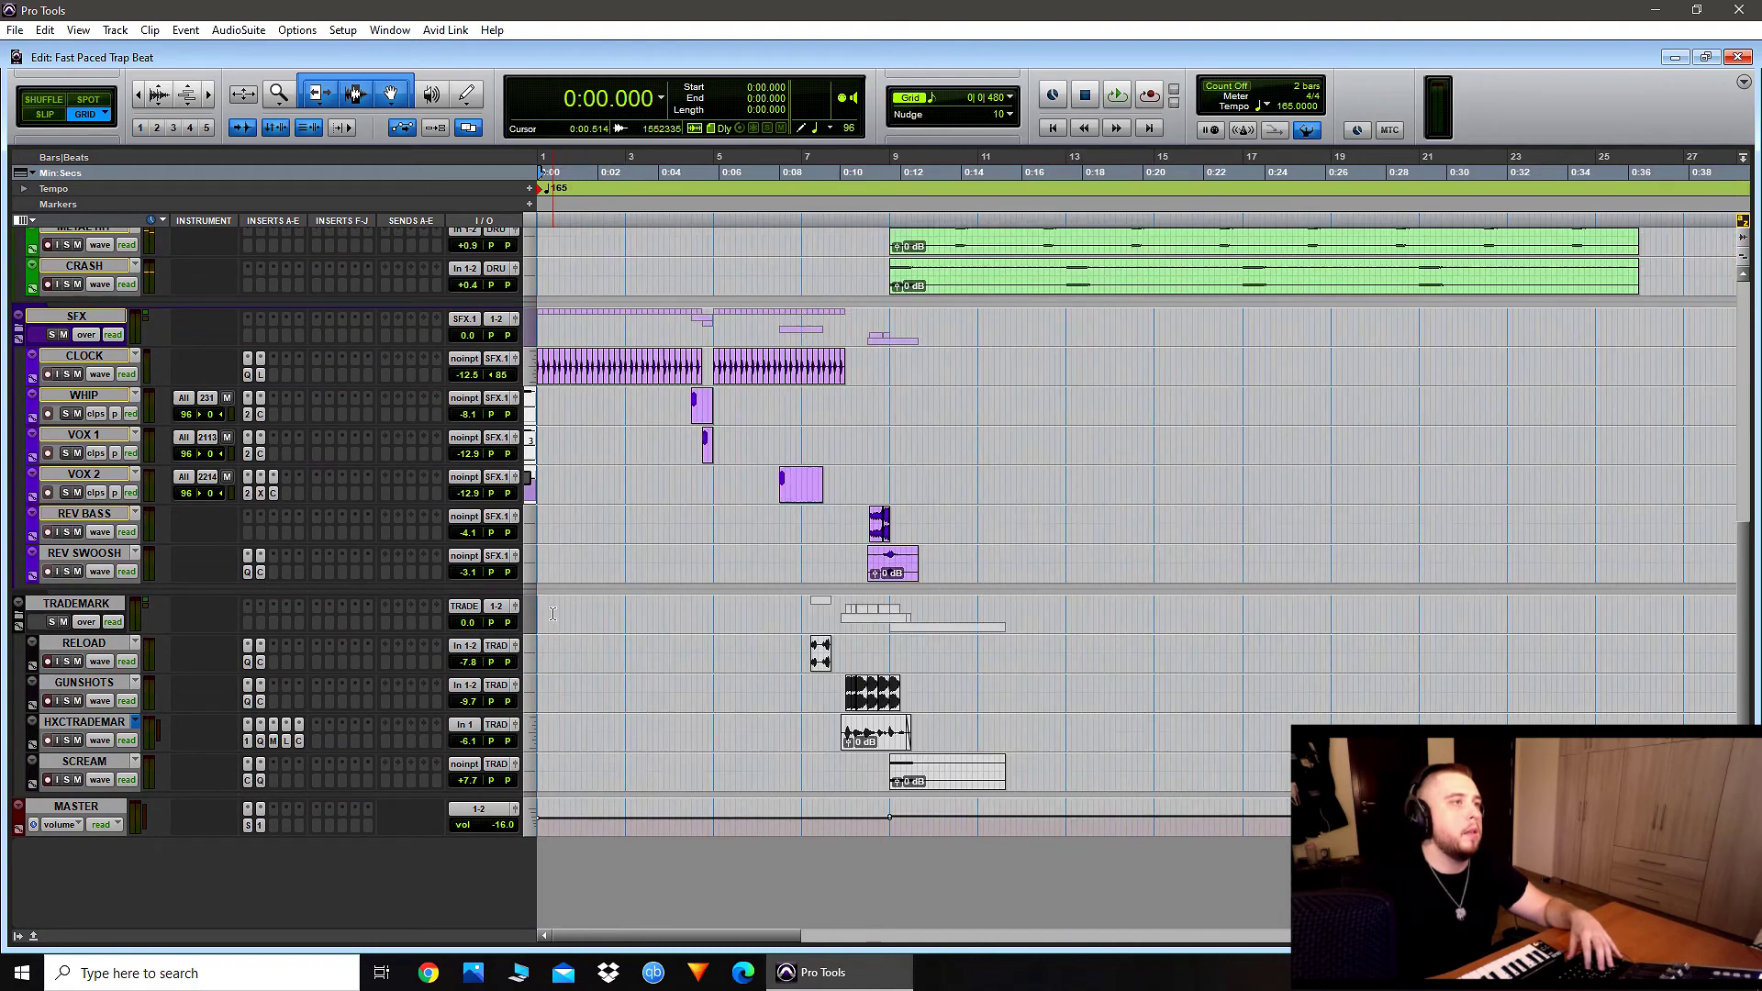
scroll(553, 614, up, 1)
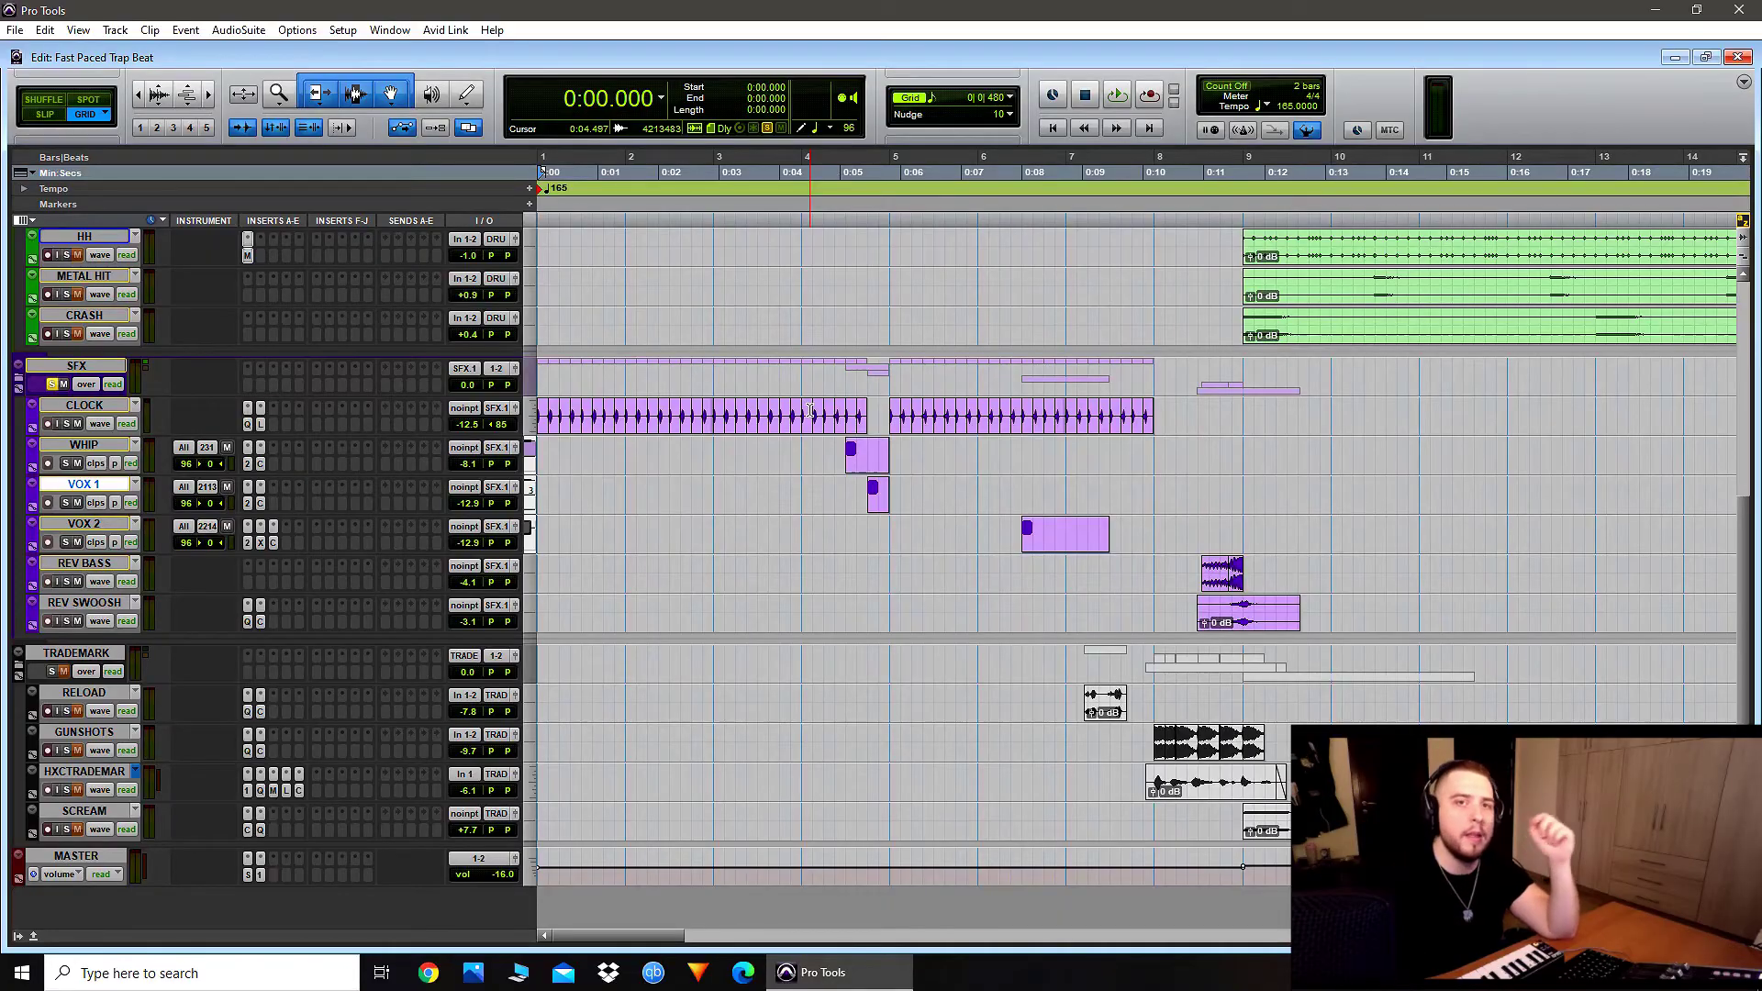
scroll(62, 412, up, 8)
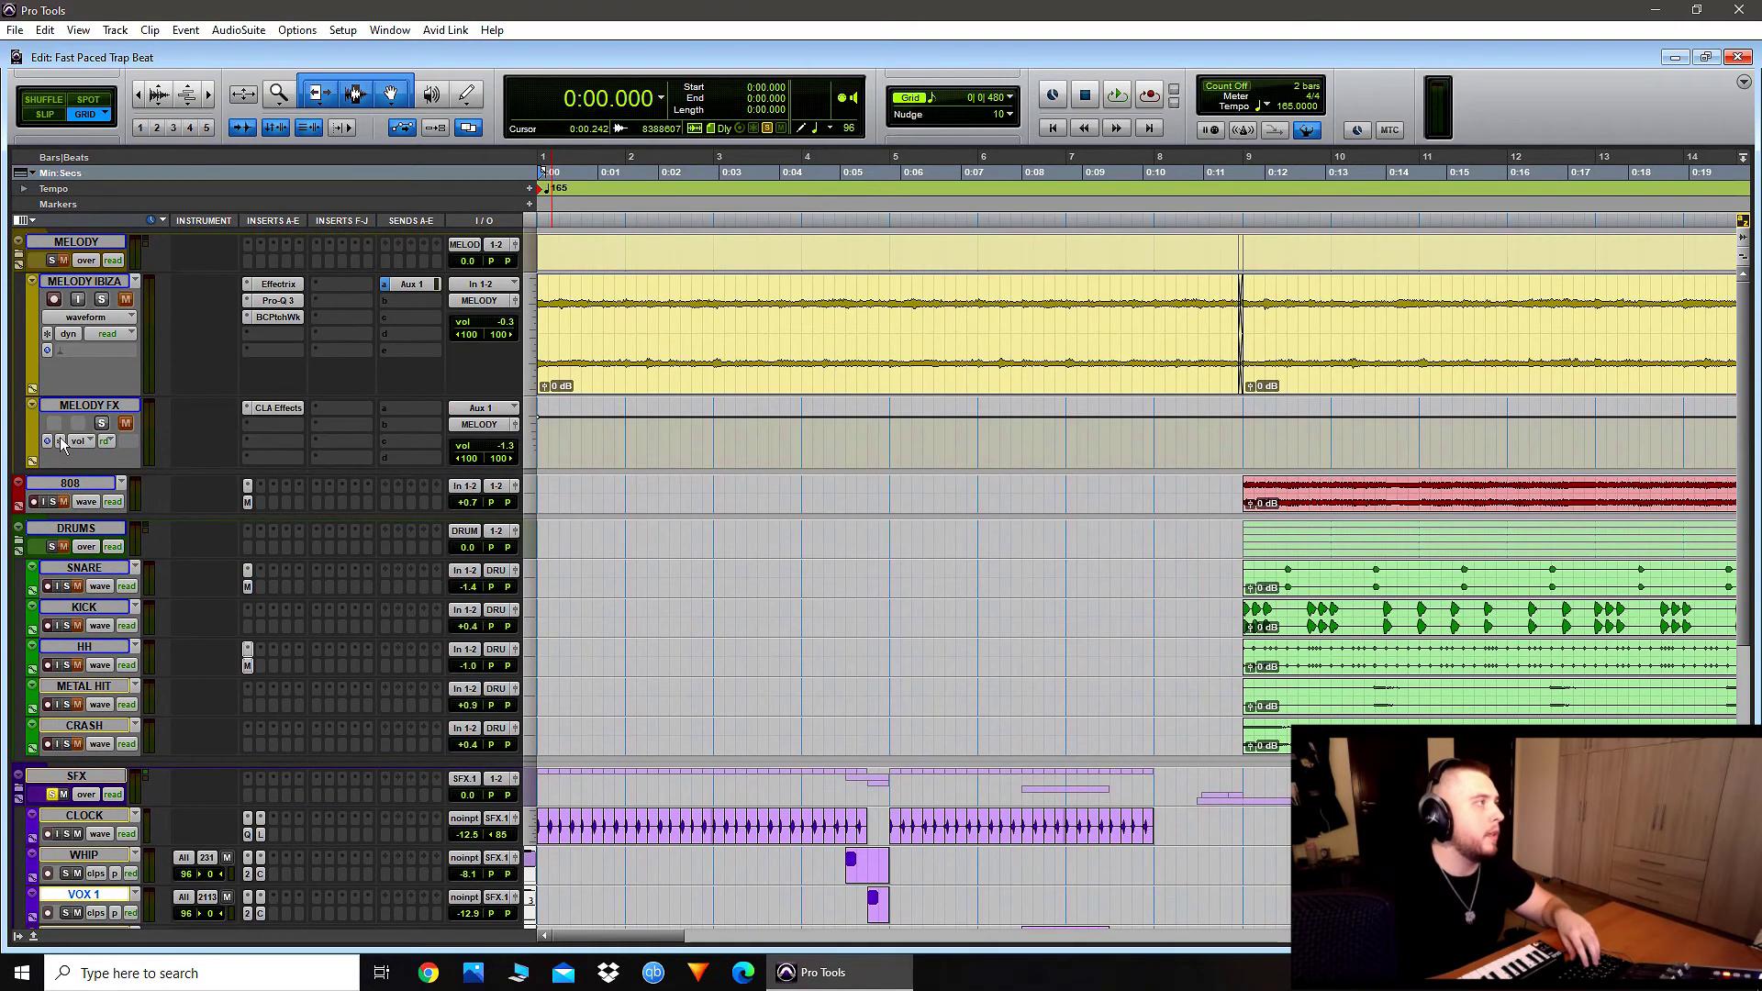
scroll(695, 548, down, 6)
Step: Play the soloed SFX tracks from the session start, and compare them with the MELODY folder also soloed
key(space)
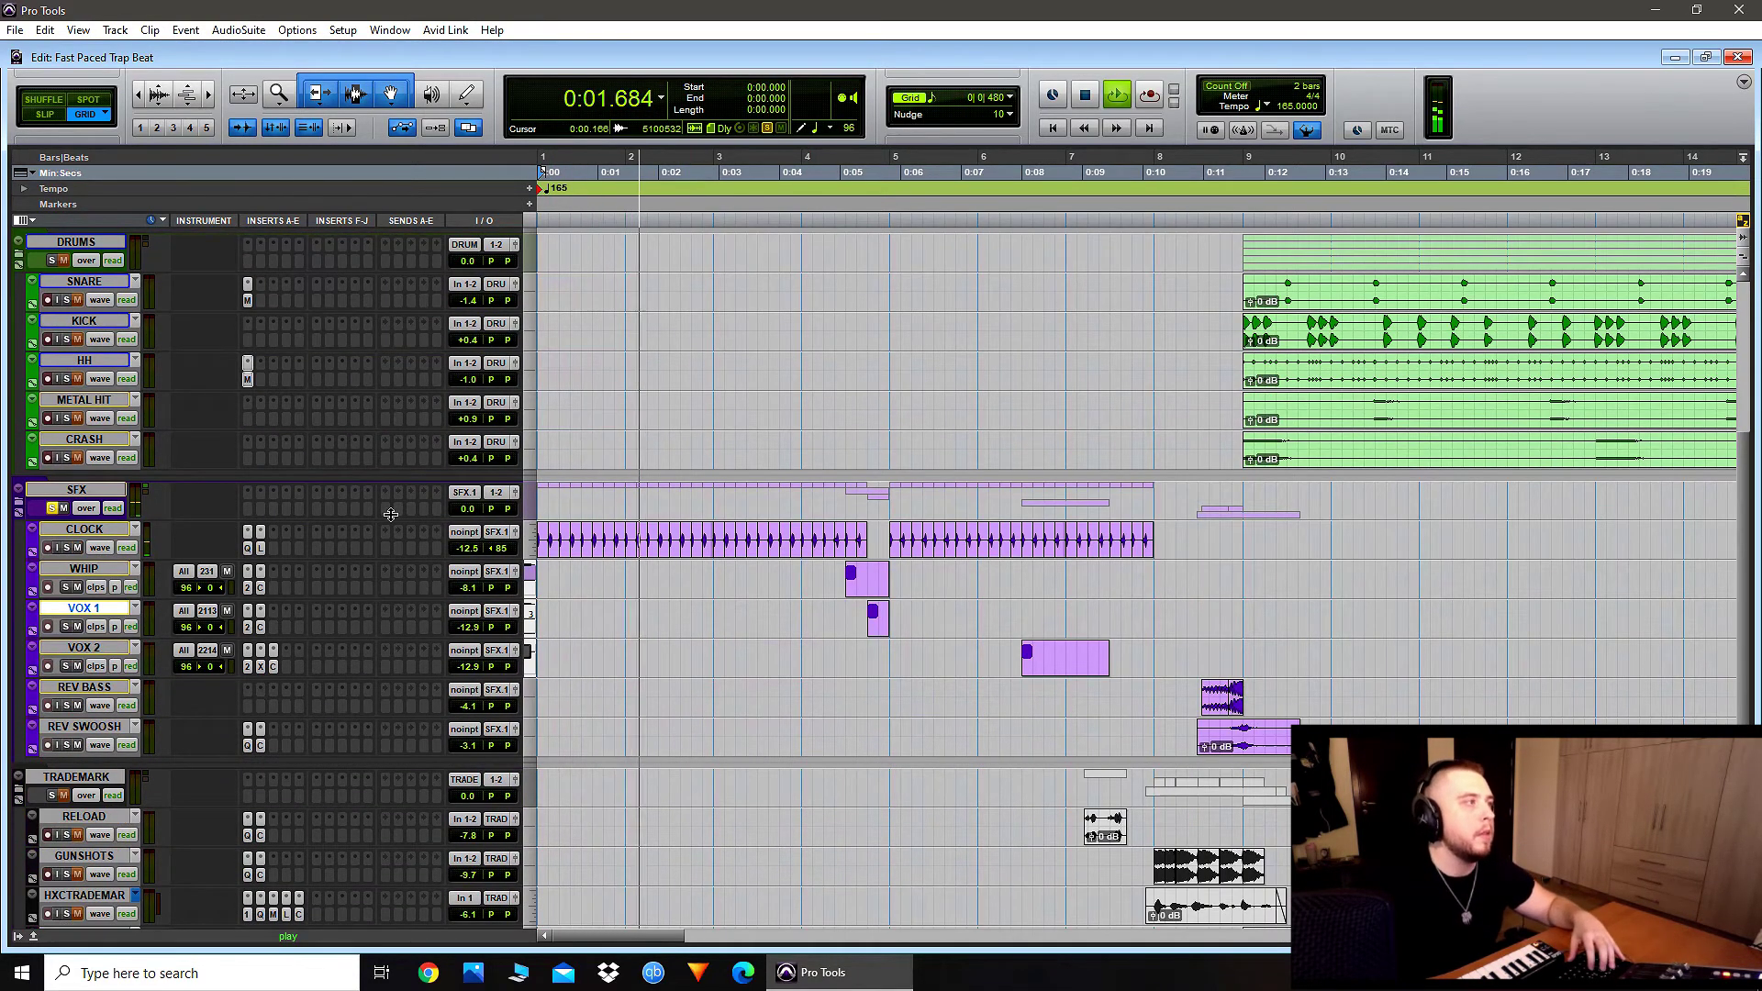
scroll(70, 471, up, 6)
key(space)
key(space)
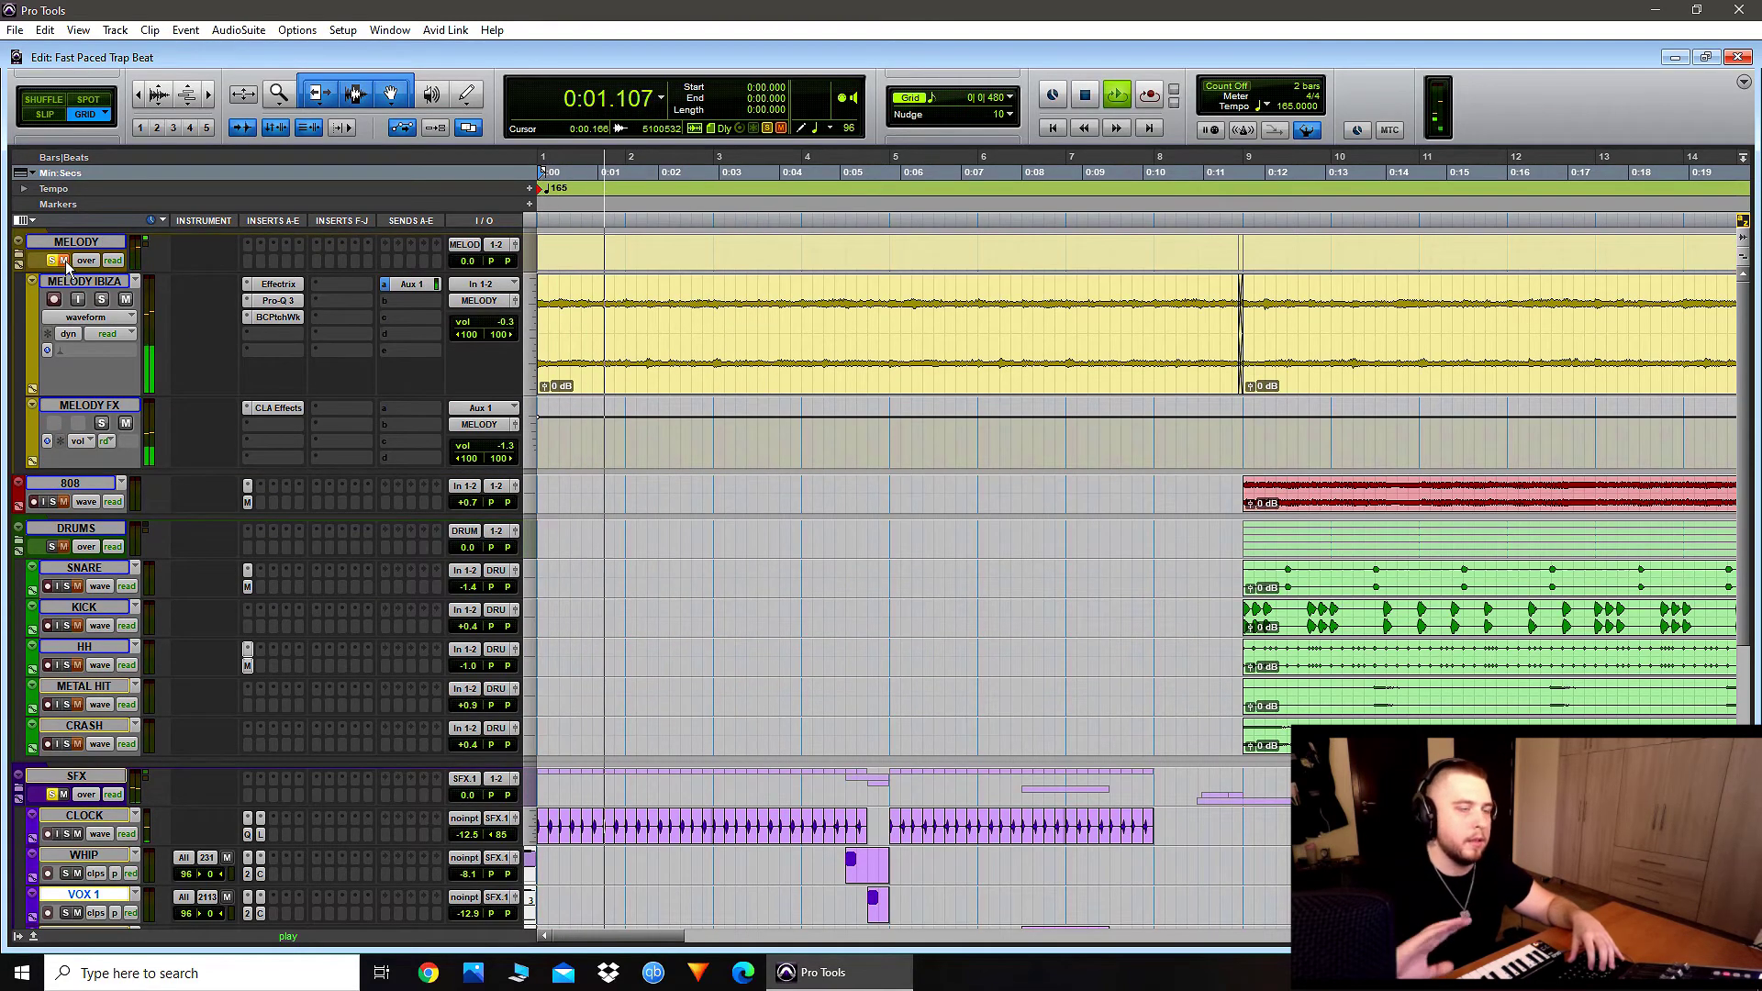
key(space)
scroll(796, 578, down, 6)
key(space)
key(space)
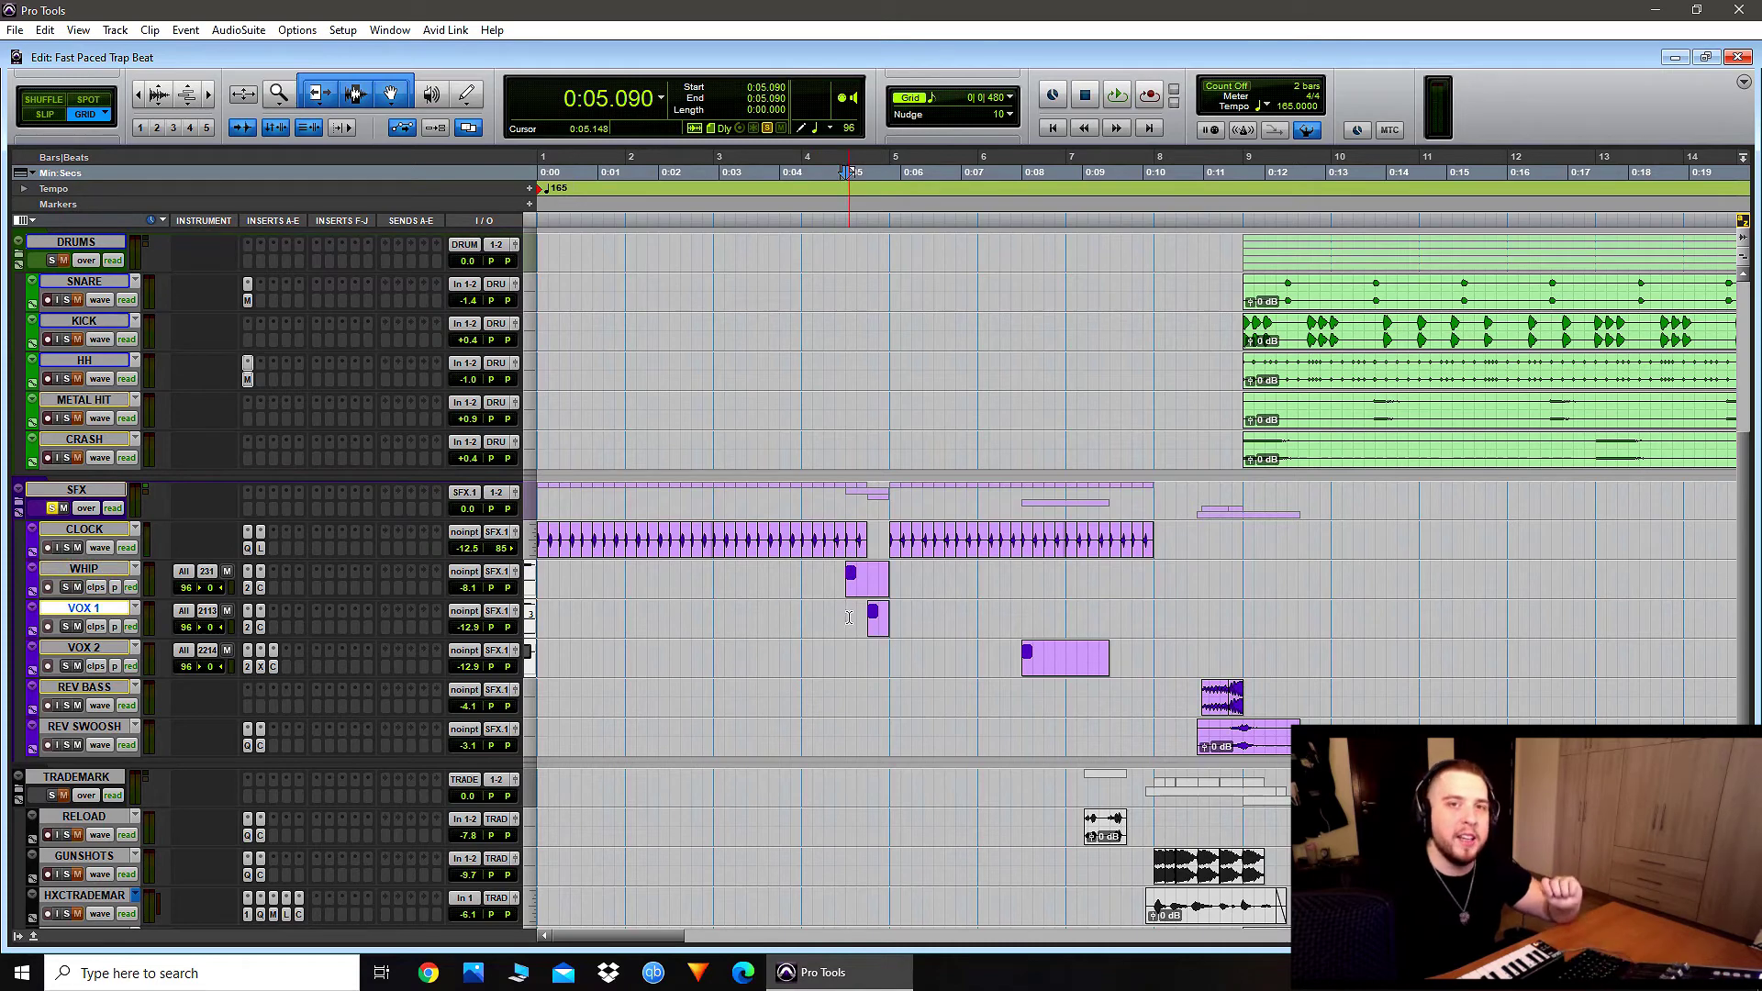
Step: Audition the soloed sound effects in sections, starting playback from 0:05.090, 0:07.272 and 0:10.181
key(r)
key(t)
key(t)
key(r)
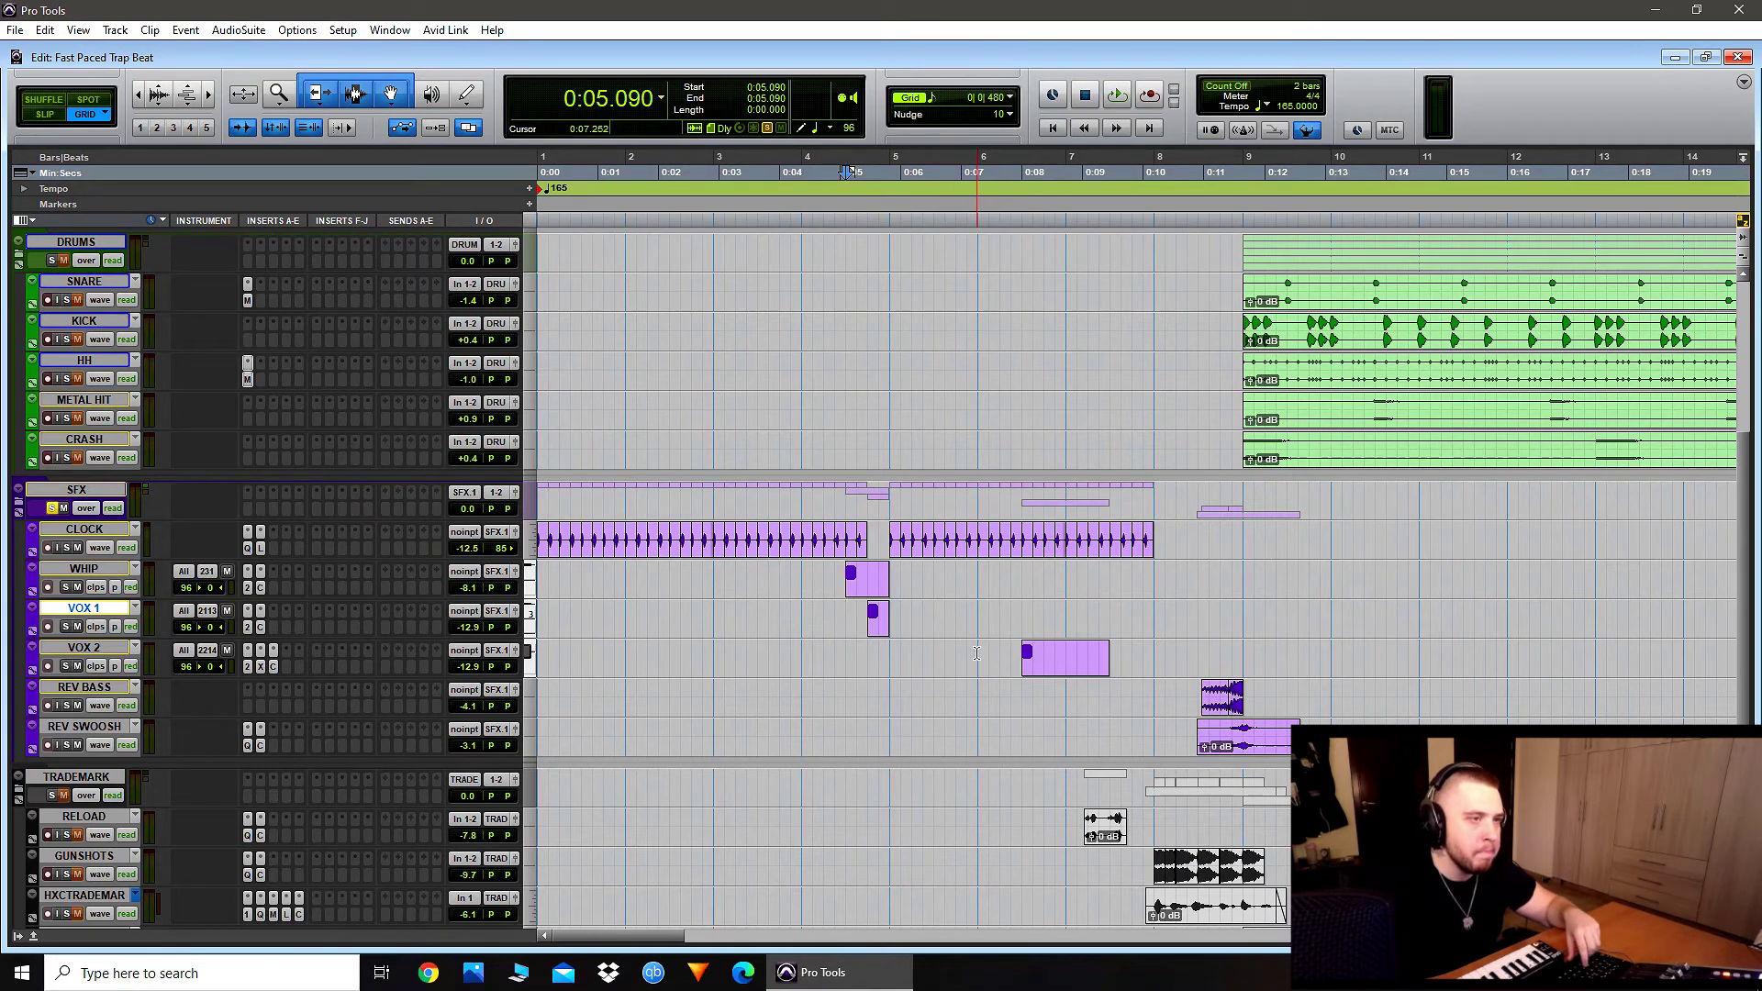
key(space)
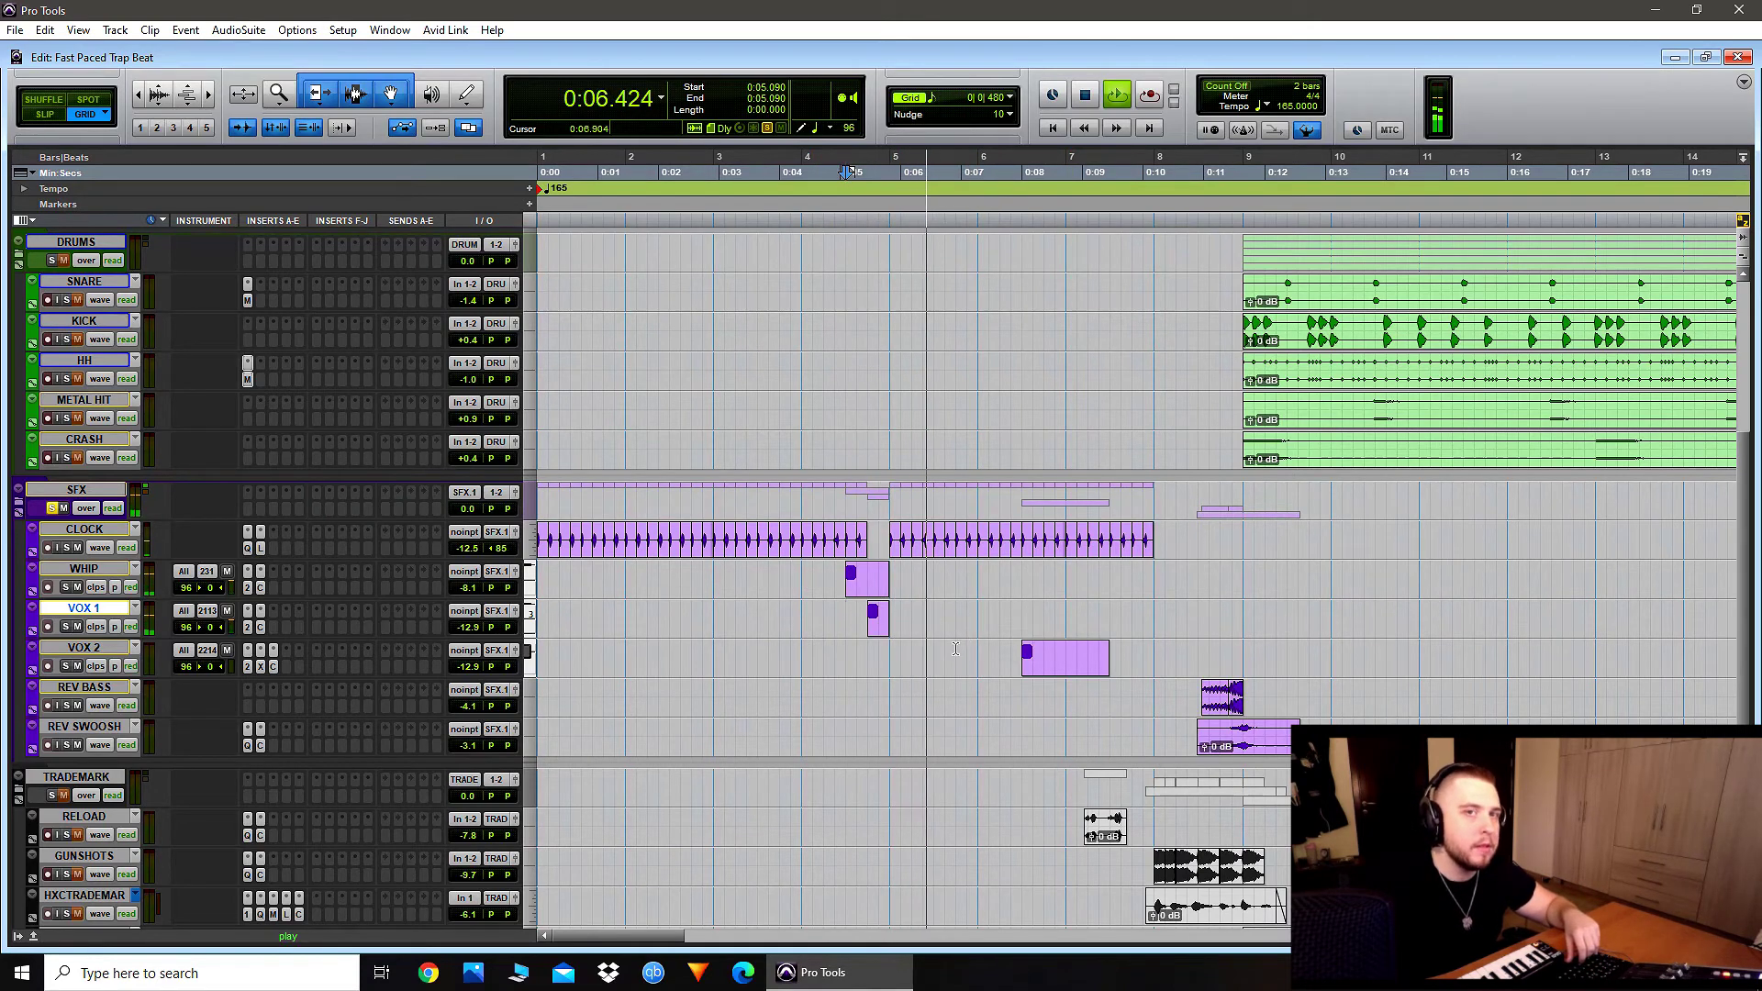
key(space)
click(983, 655)
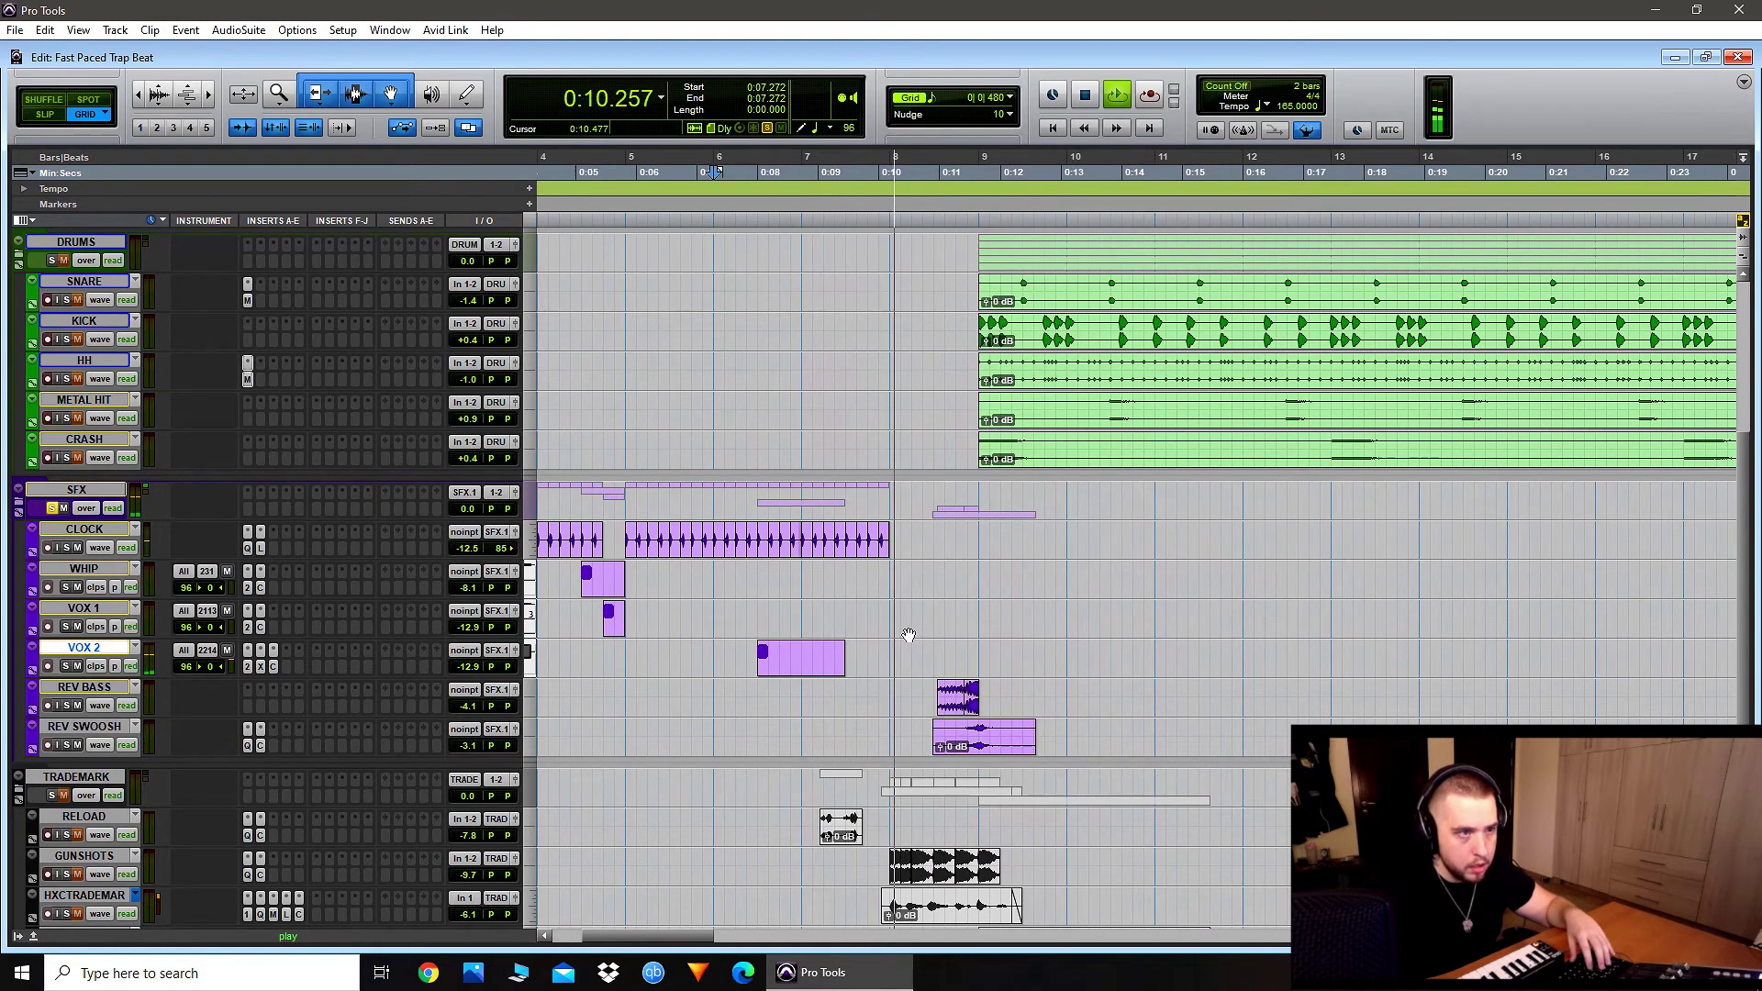
key(space)
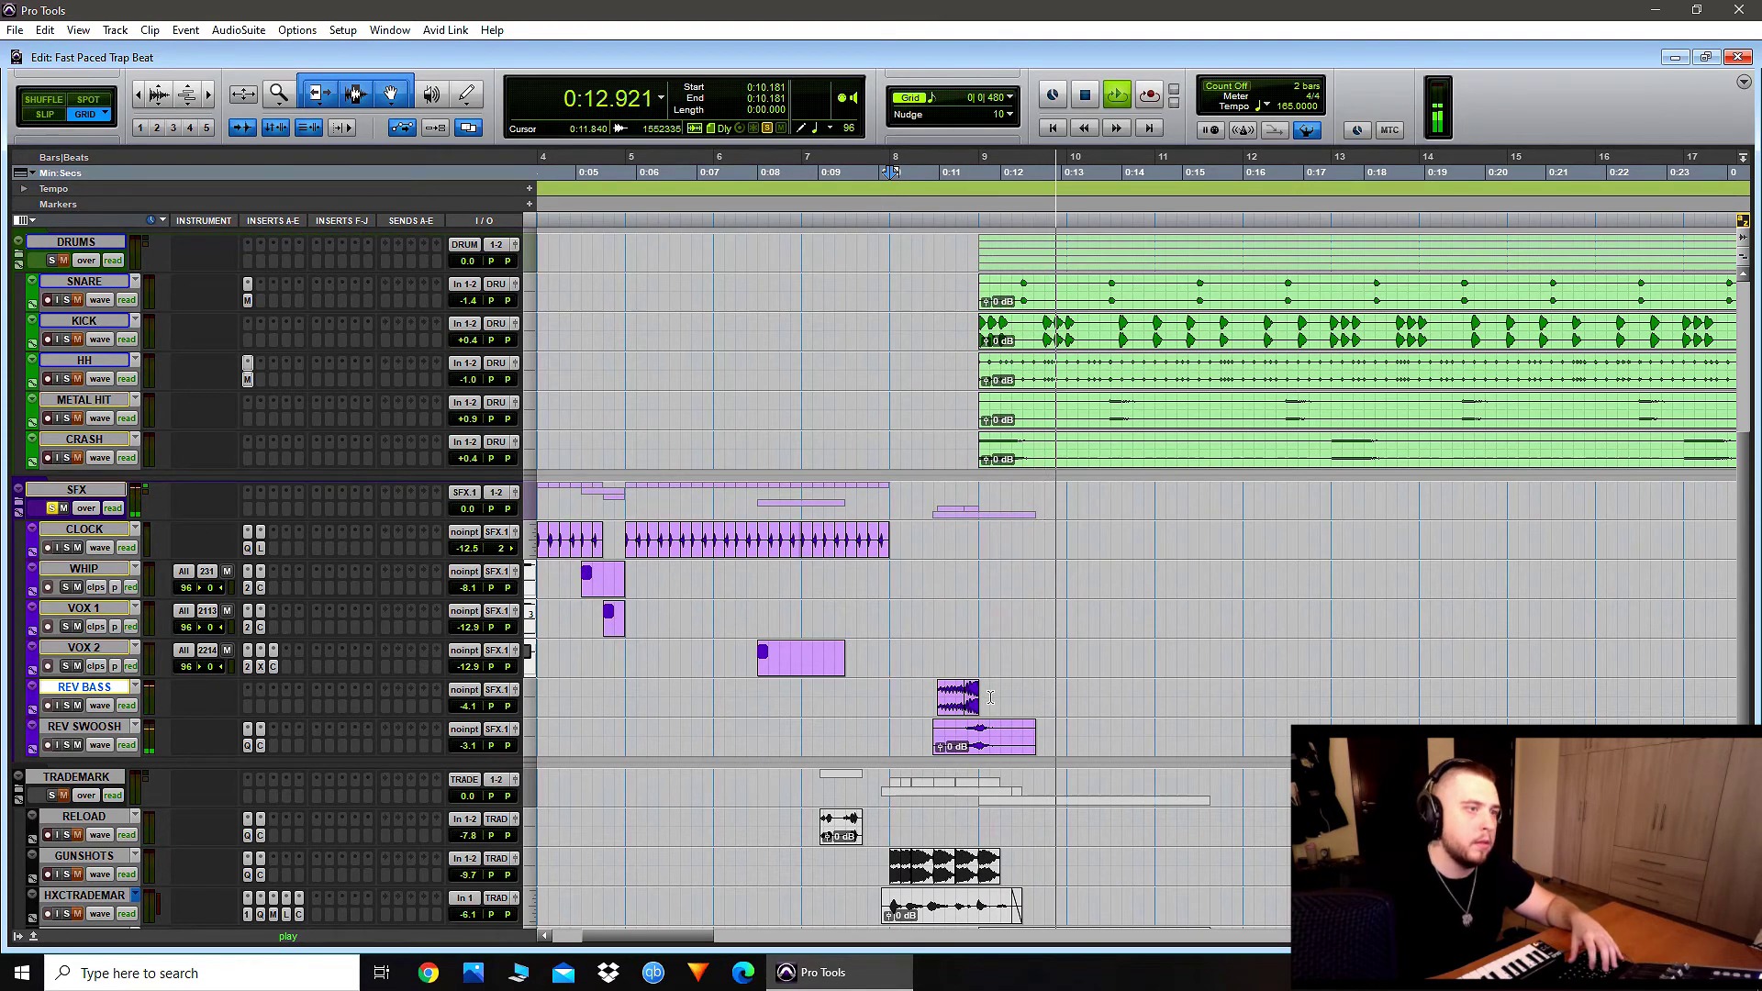
key(space)
Step: Unsolo the SFX folder, keep TRADEMARK muted, and play the full mix from 0:07.454 into the drop
scroll(944, 690, down, 3)
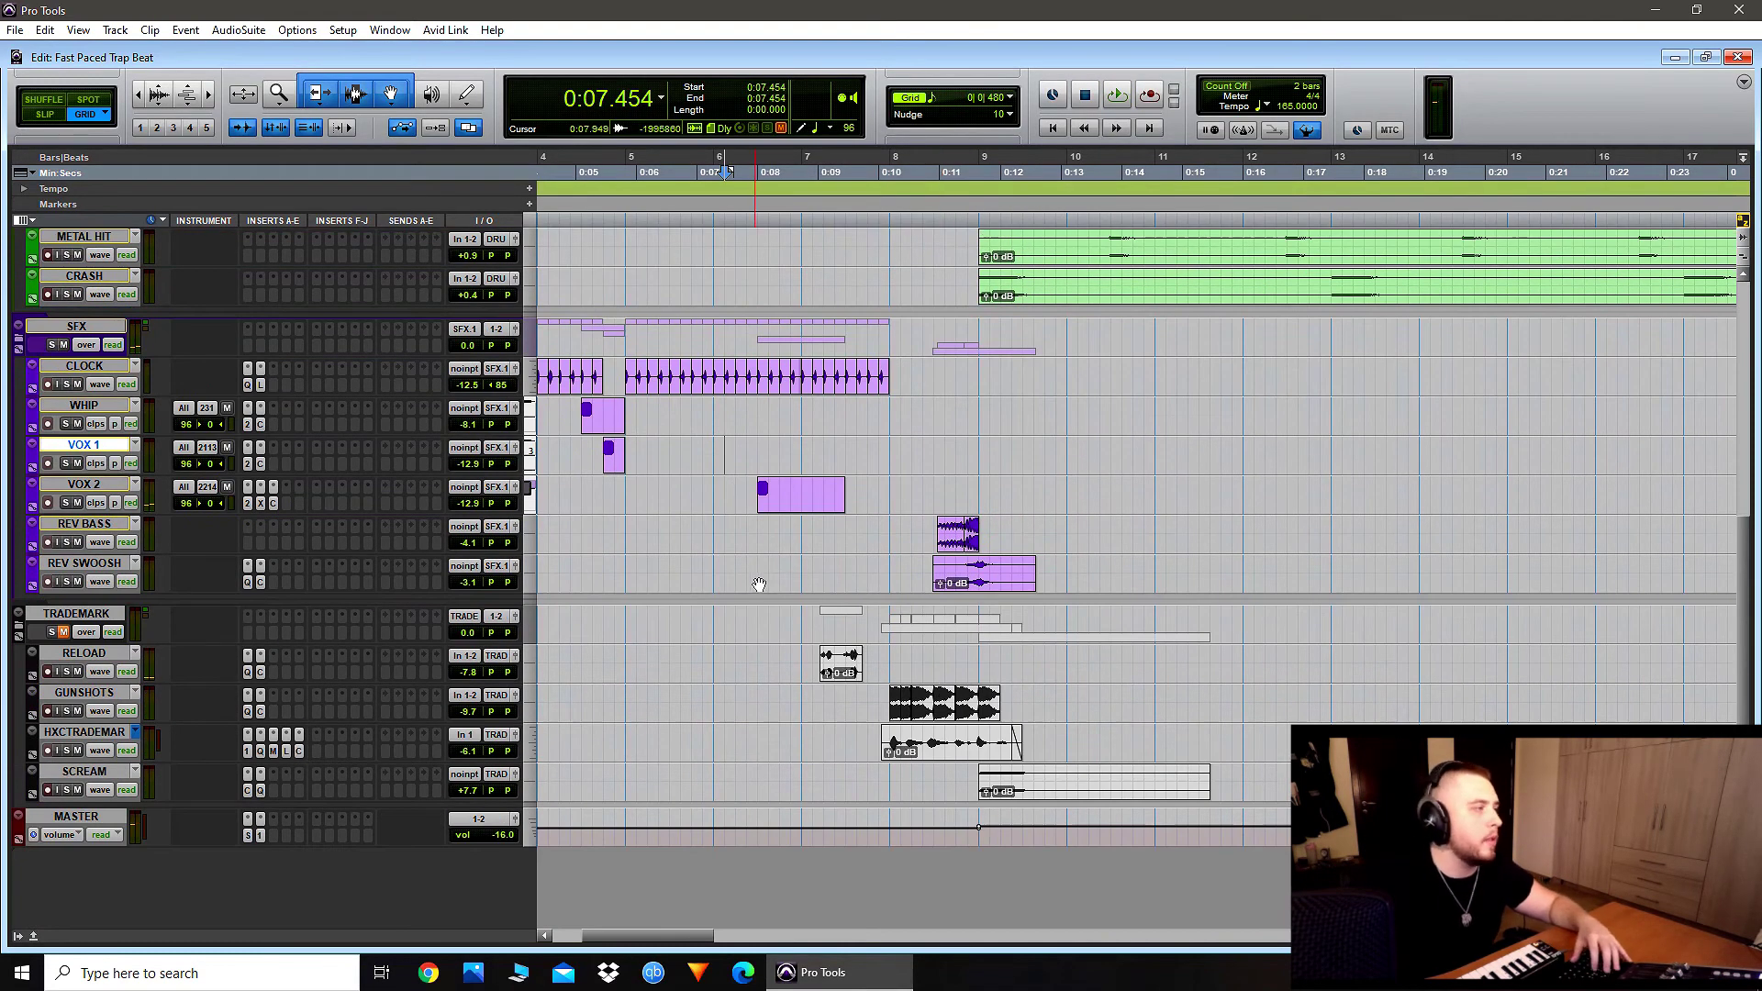
key(space)
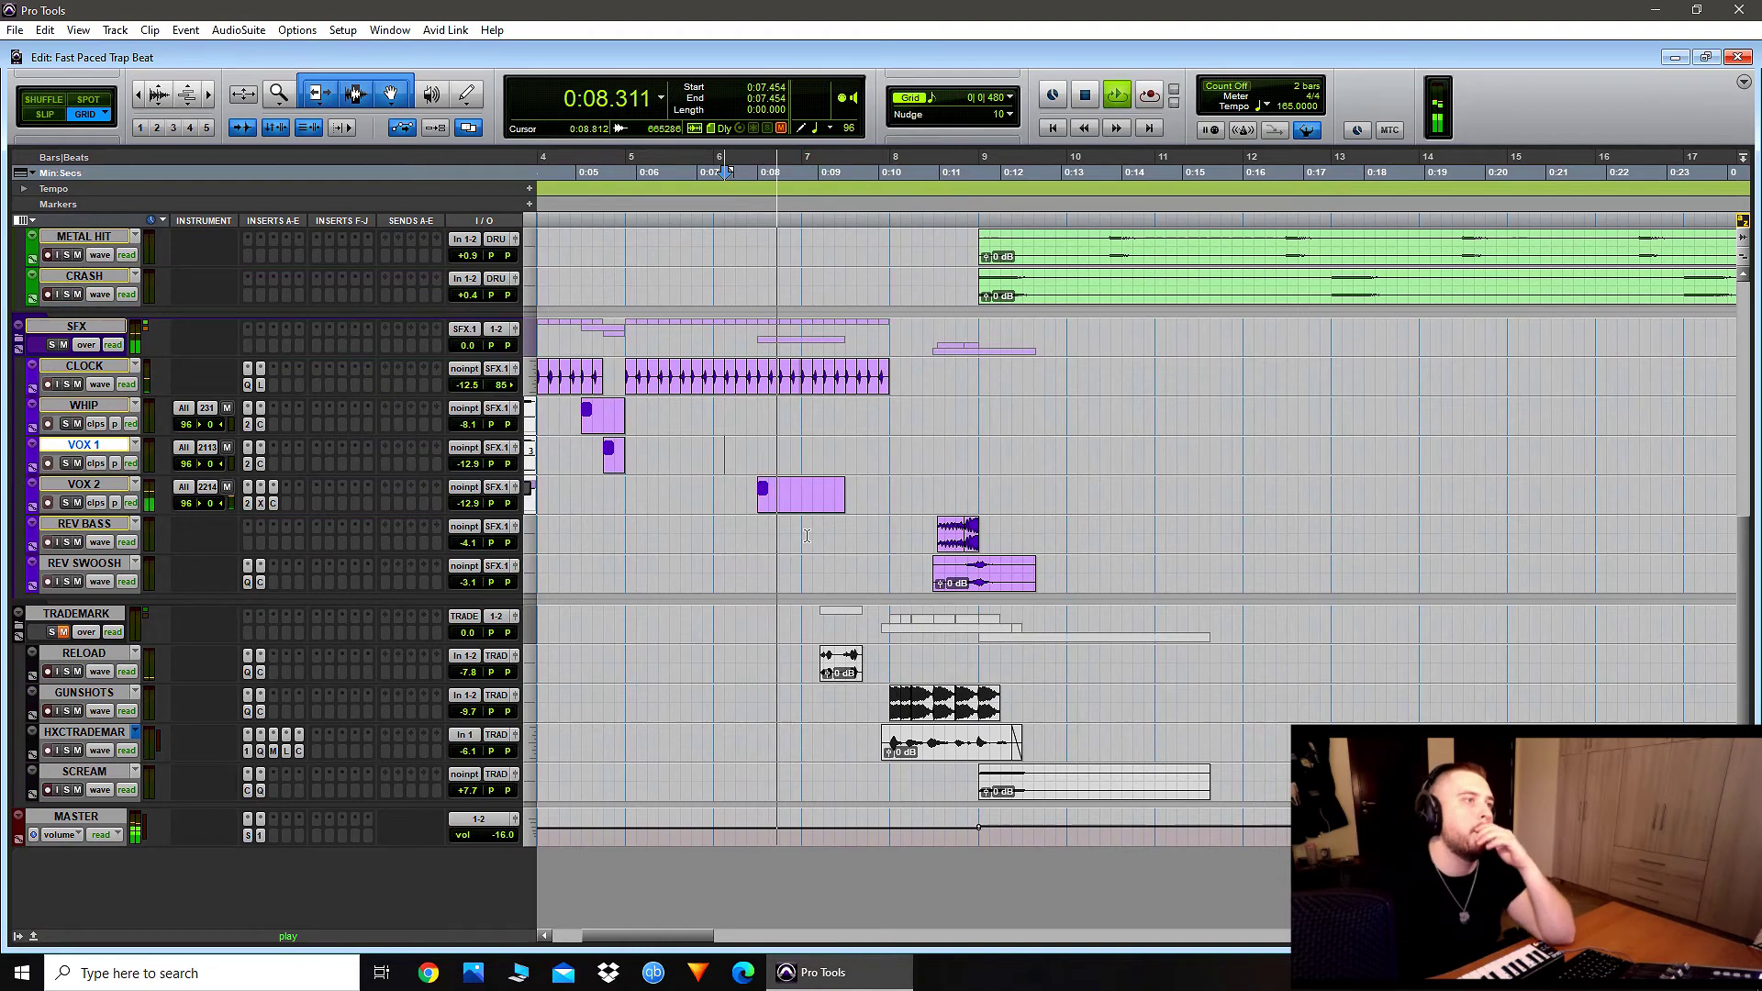
scroll(806, 535, up, 3)
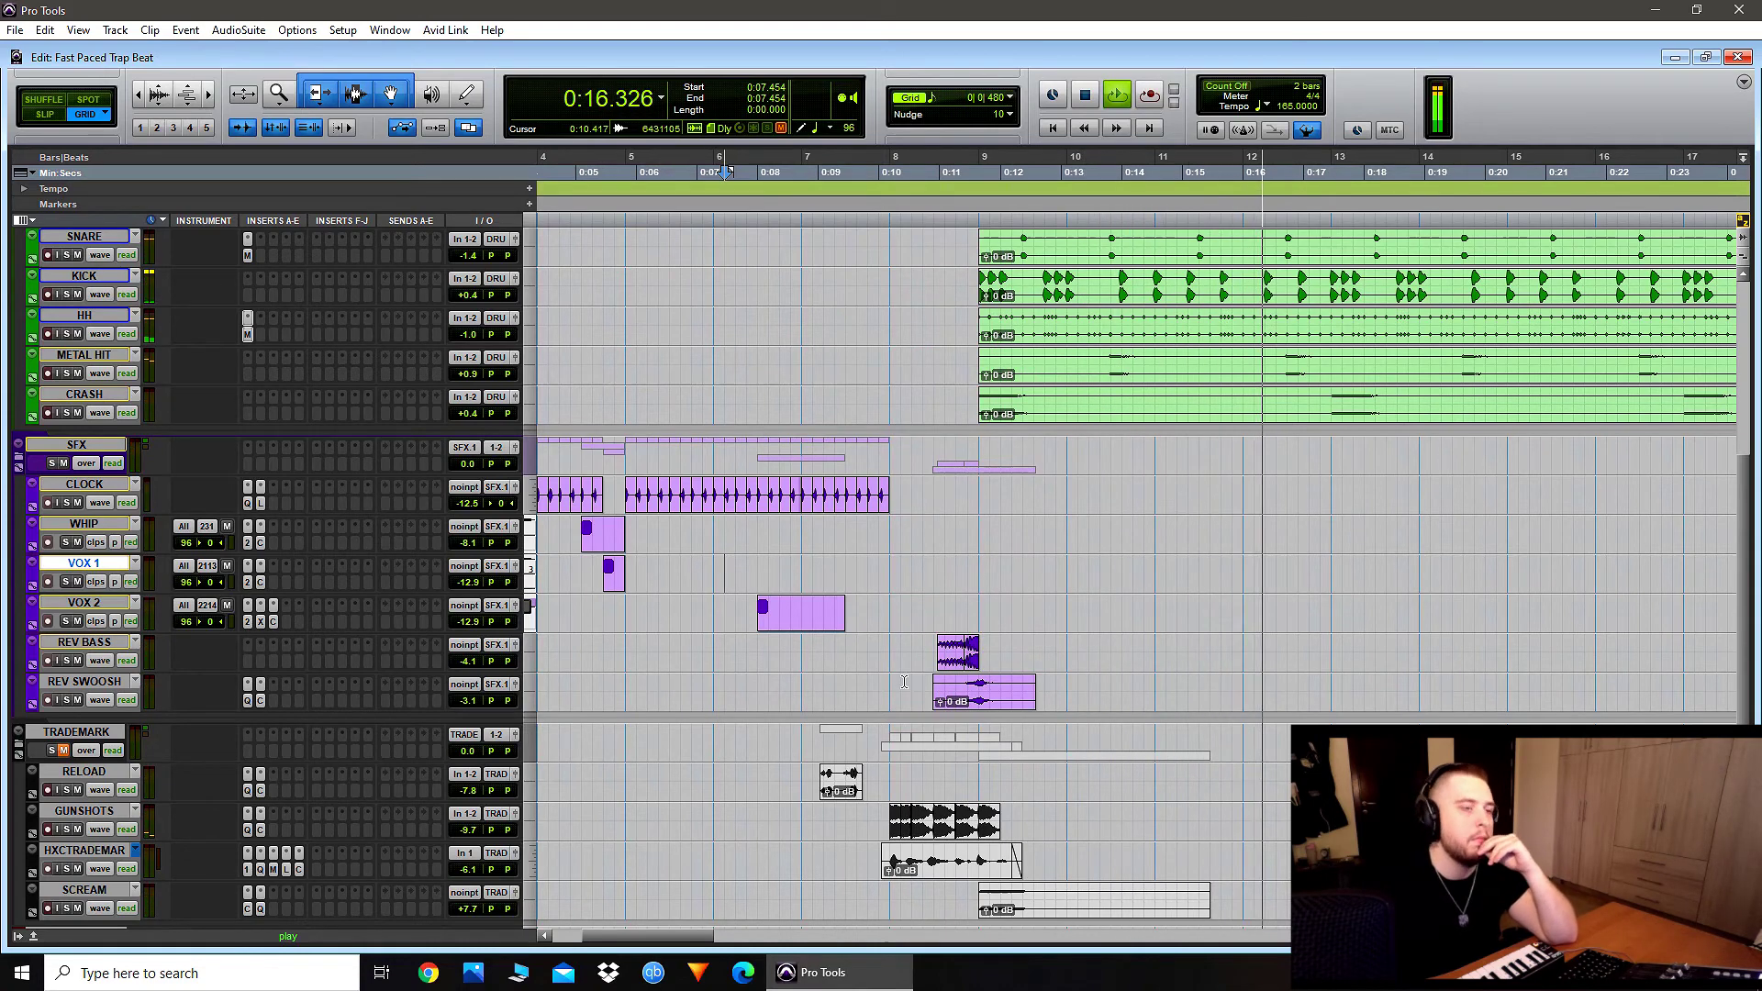
key(space)
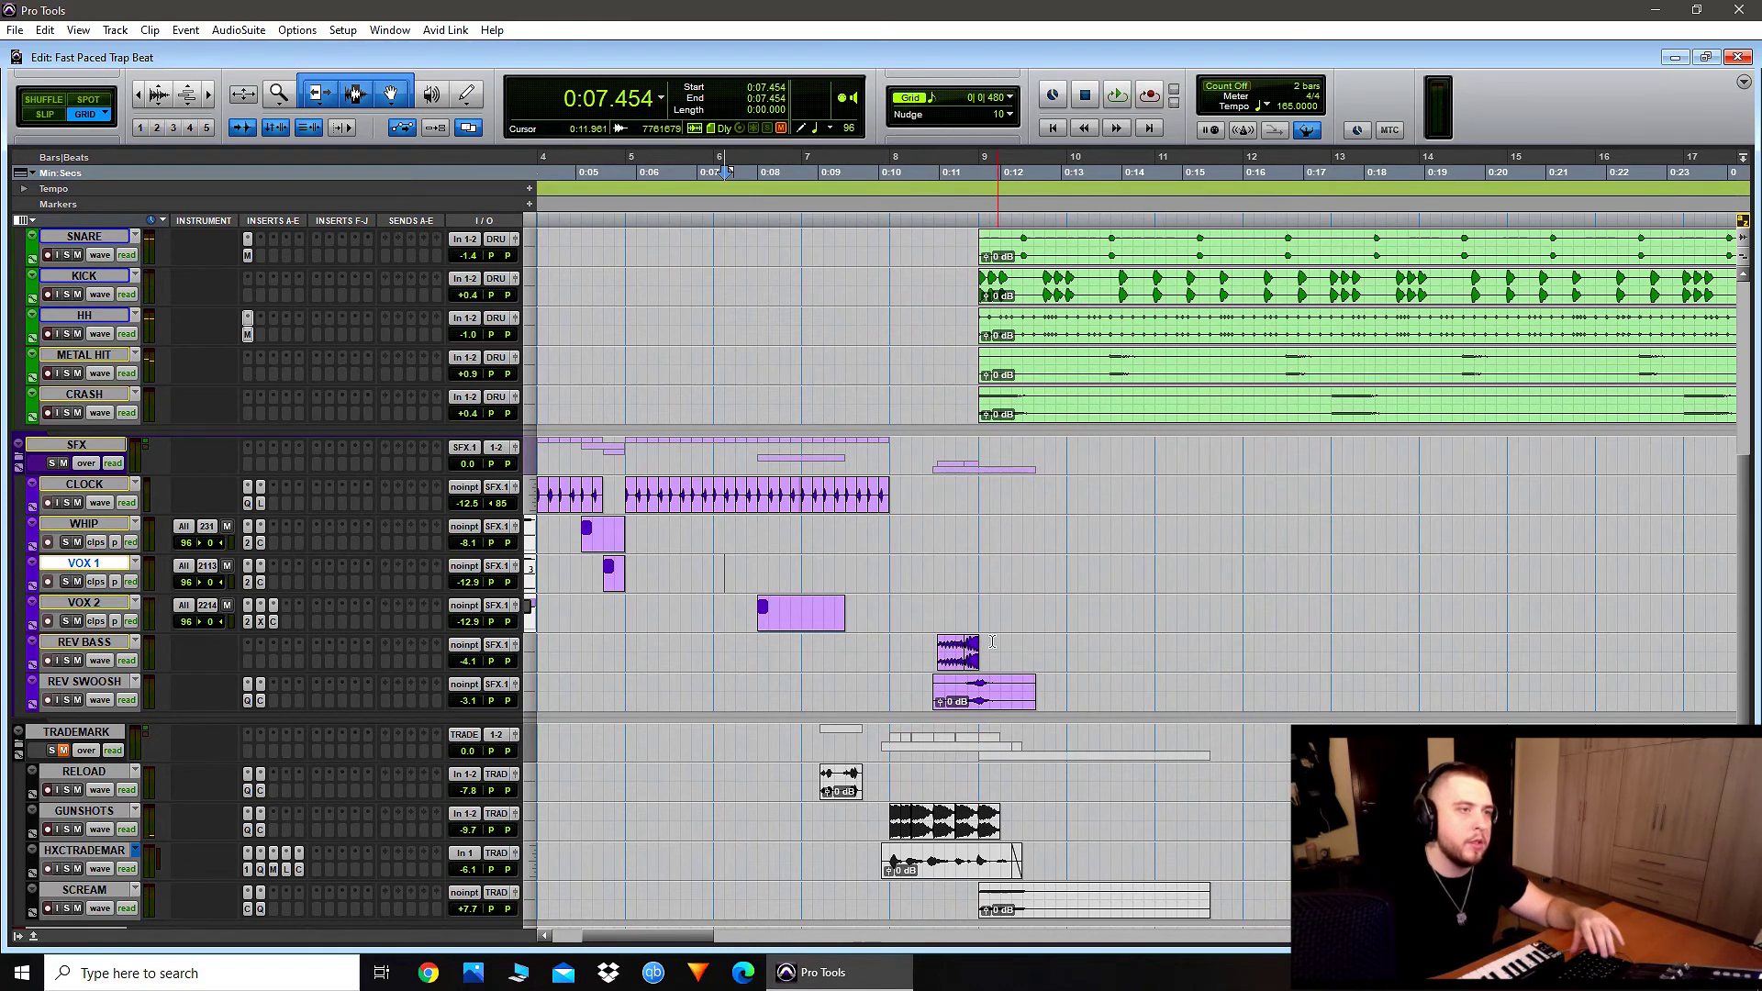
Step: Select the REV BASS and REV SWOOSH, VOX 2, WHIP and VOX 1, and CLOCK clips group by group to point them out
drag(924, 609, 1045, 693)
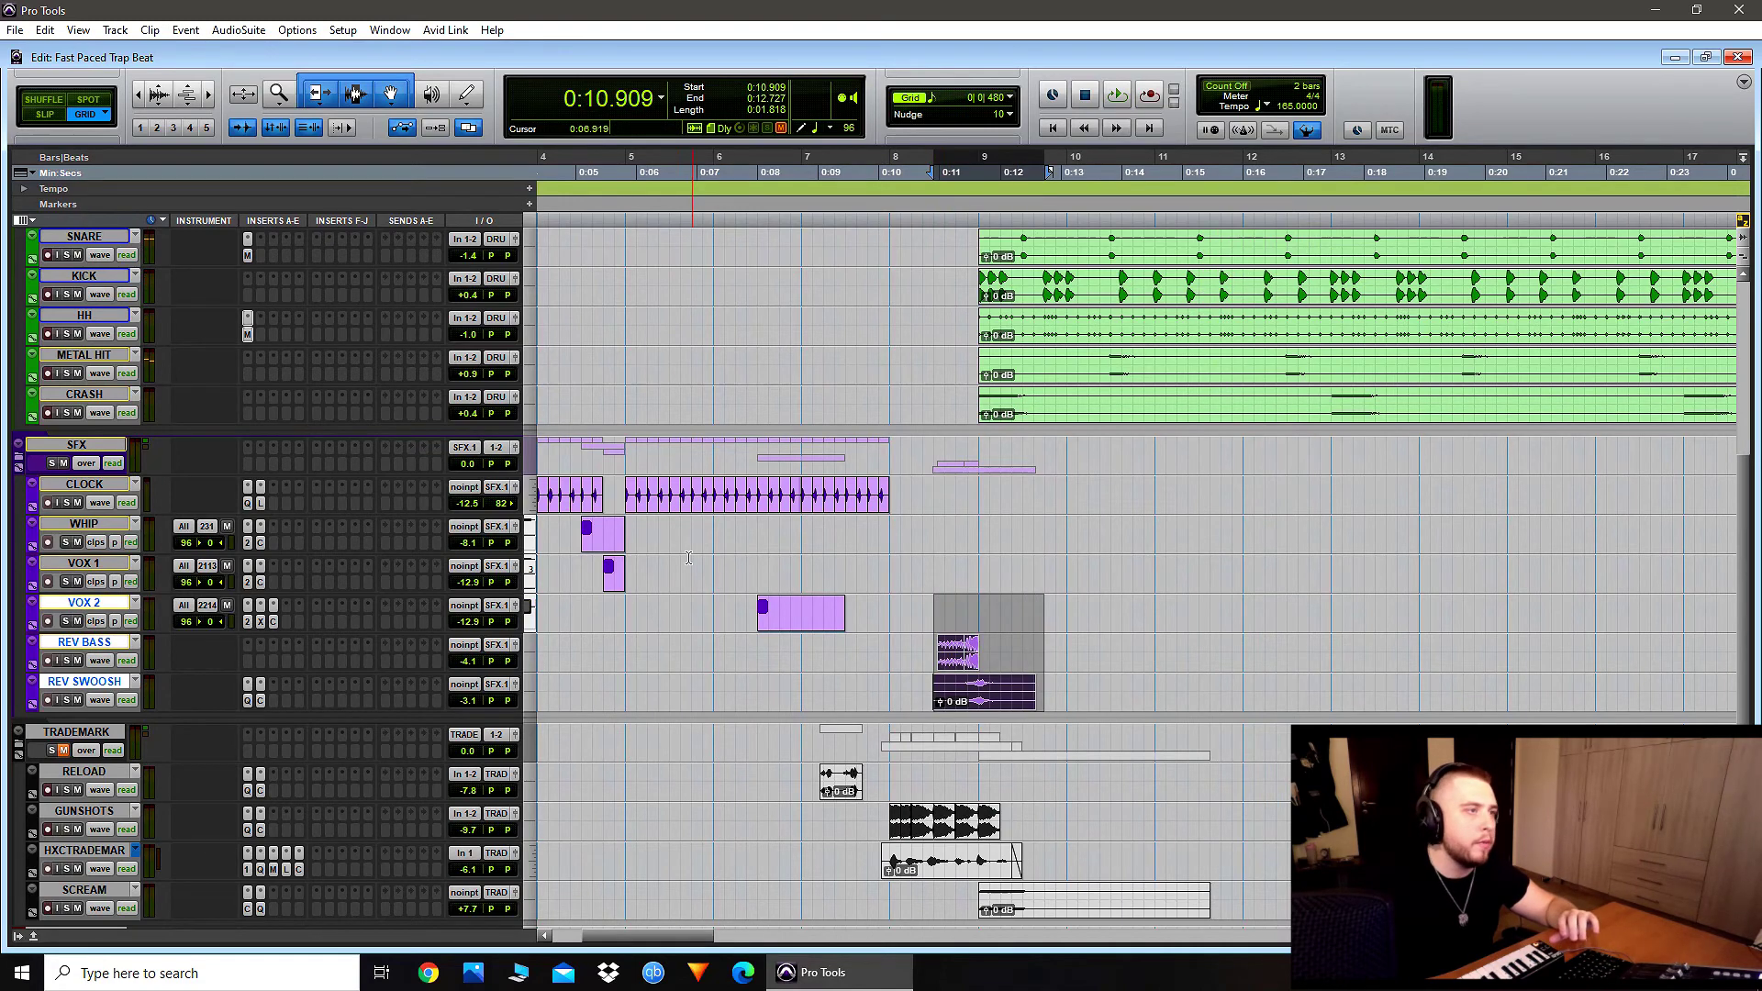
click(698, 625)
drag(725, 561, 911, 624)
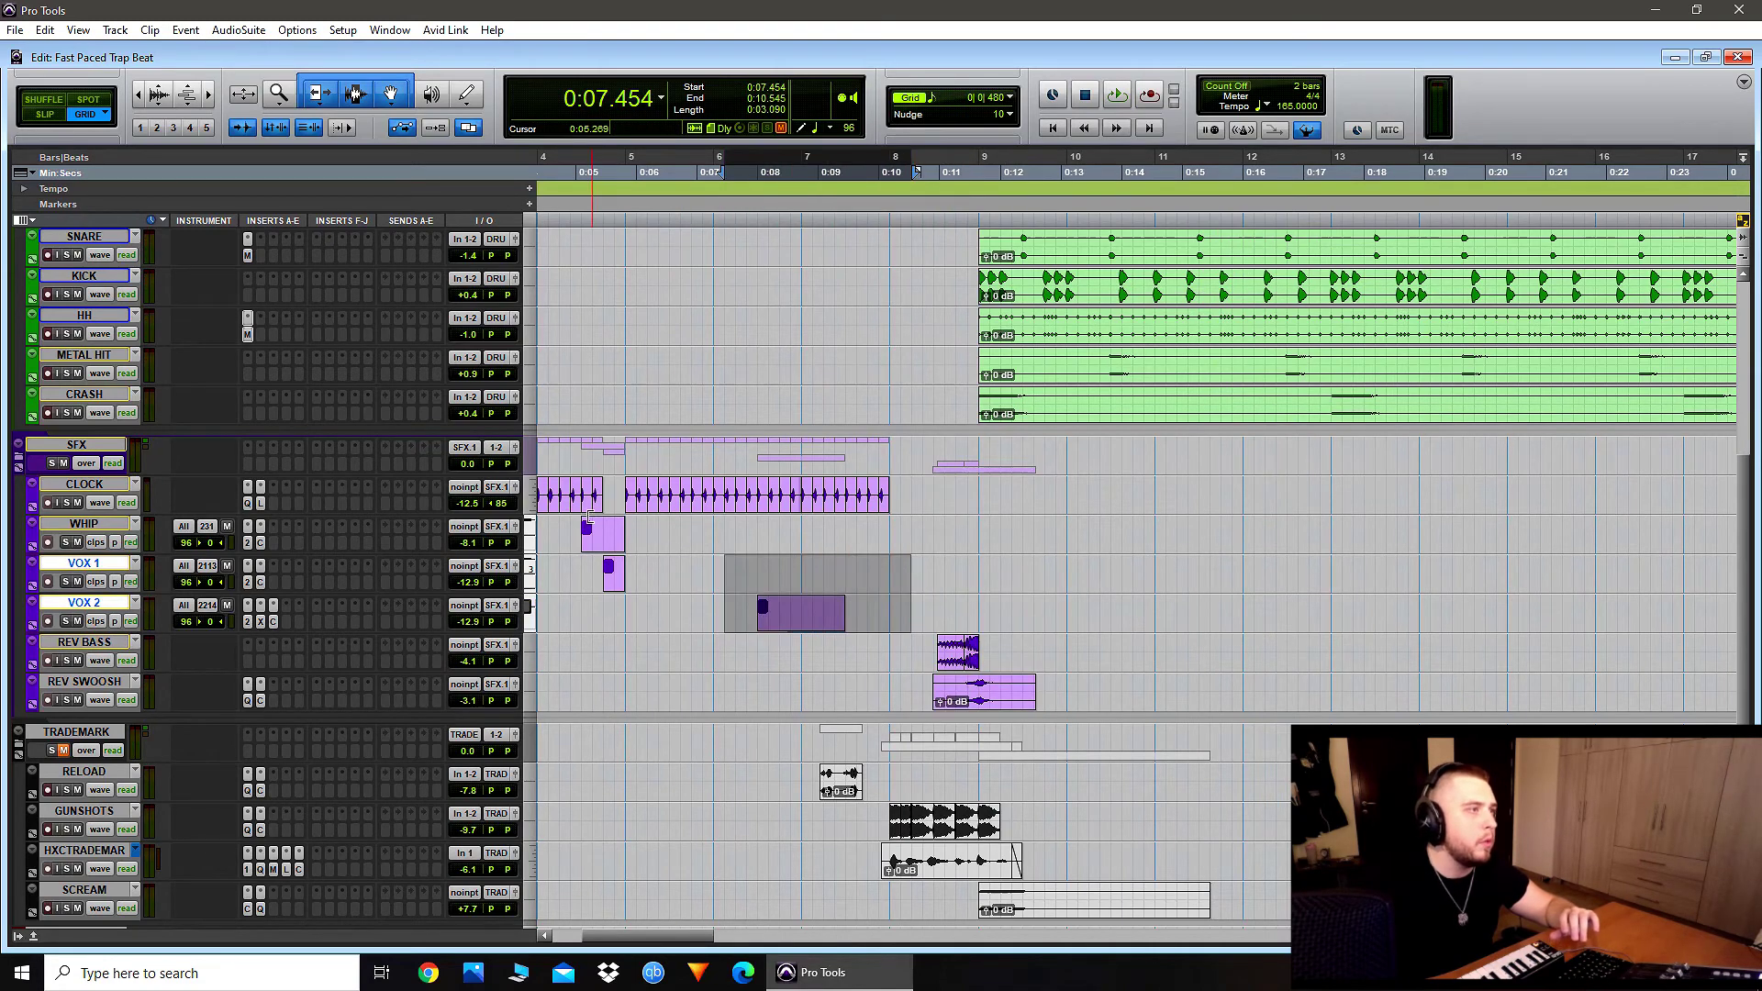
drag(570, 527, 680, 571)
drag(955, 502, 199, 515)
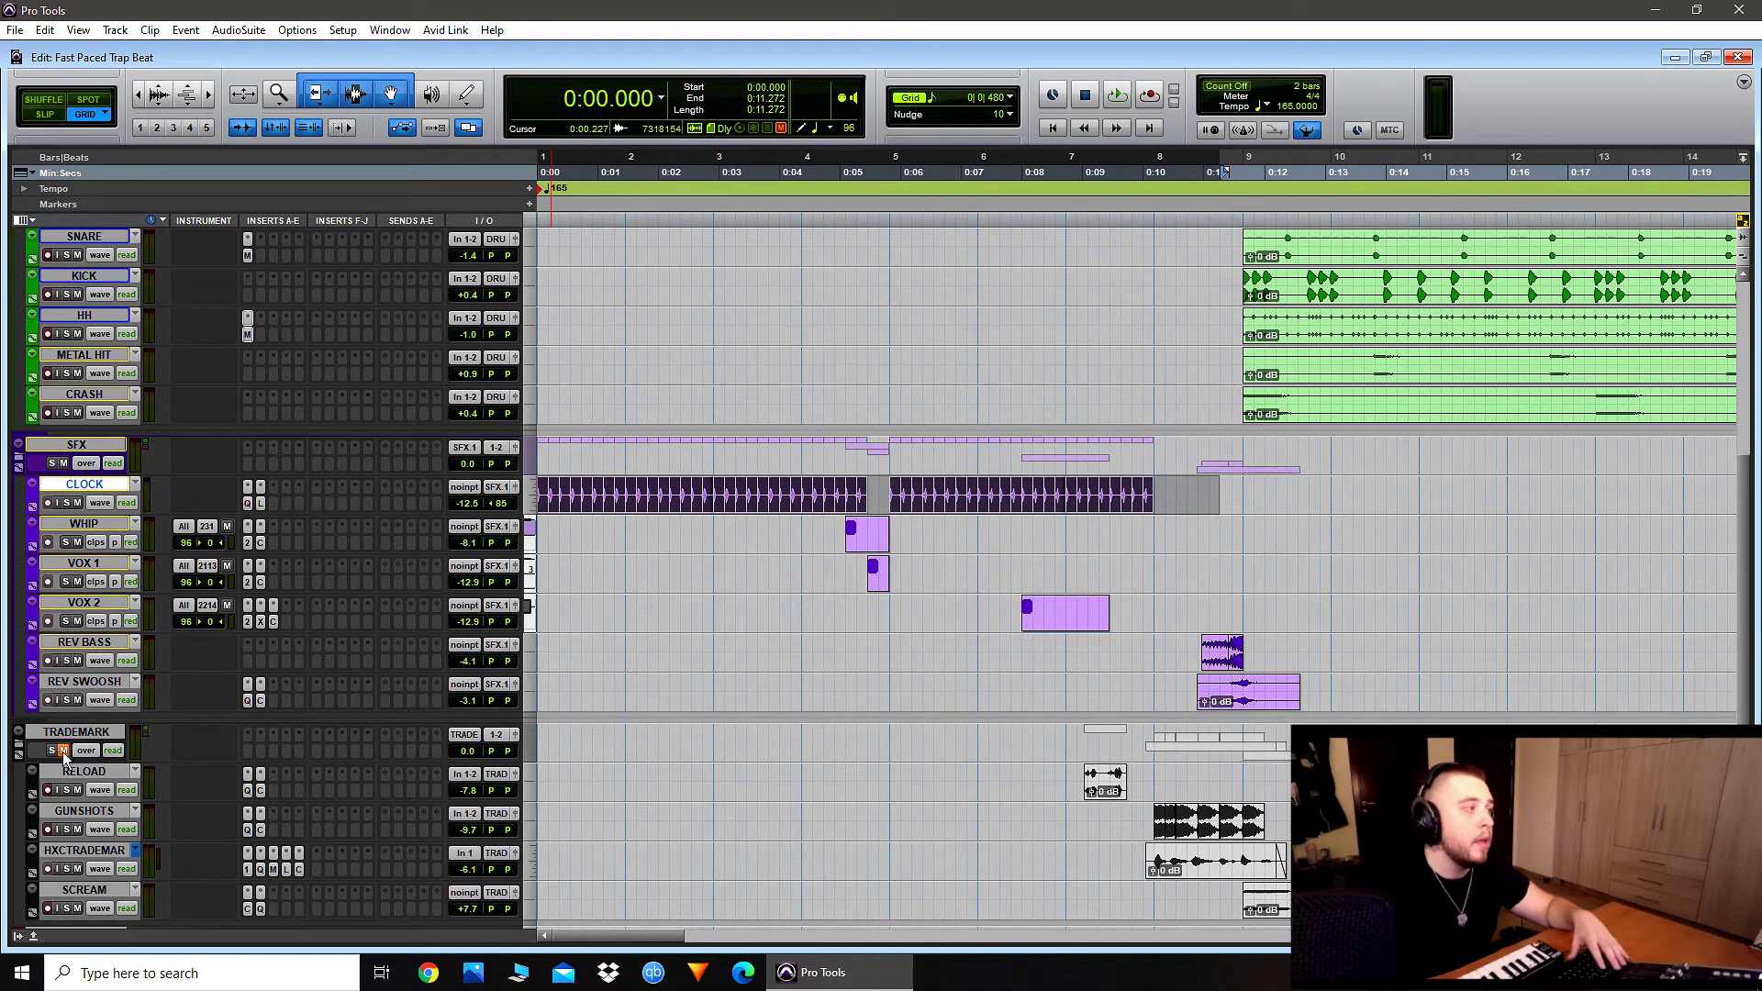
Step: Solo the TRADEMARK folder, and audition RELOAD from 0:08.727 and GUNSHOTS from 0:09.818 with HXCTRADEMAR muted
click(1060, 790)
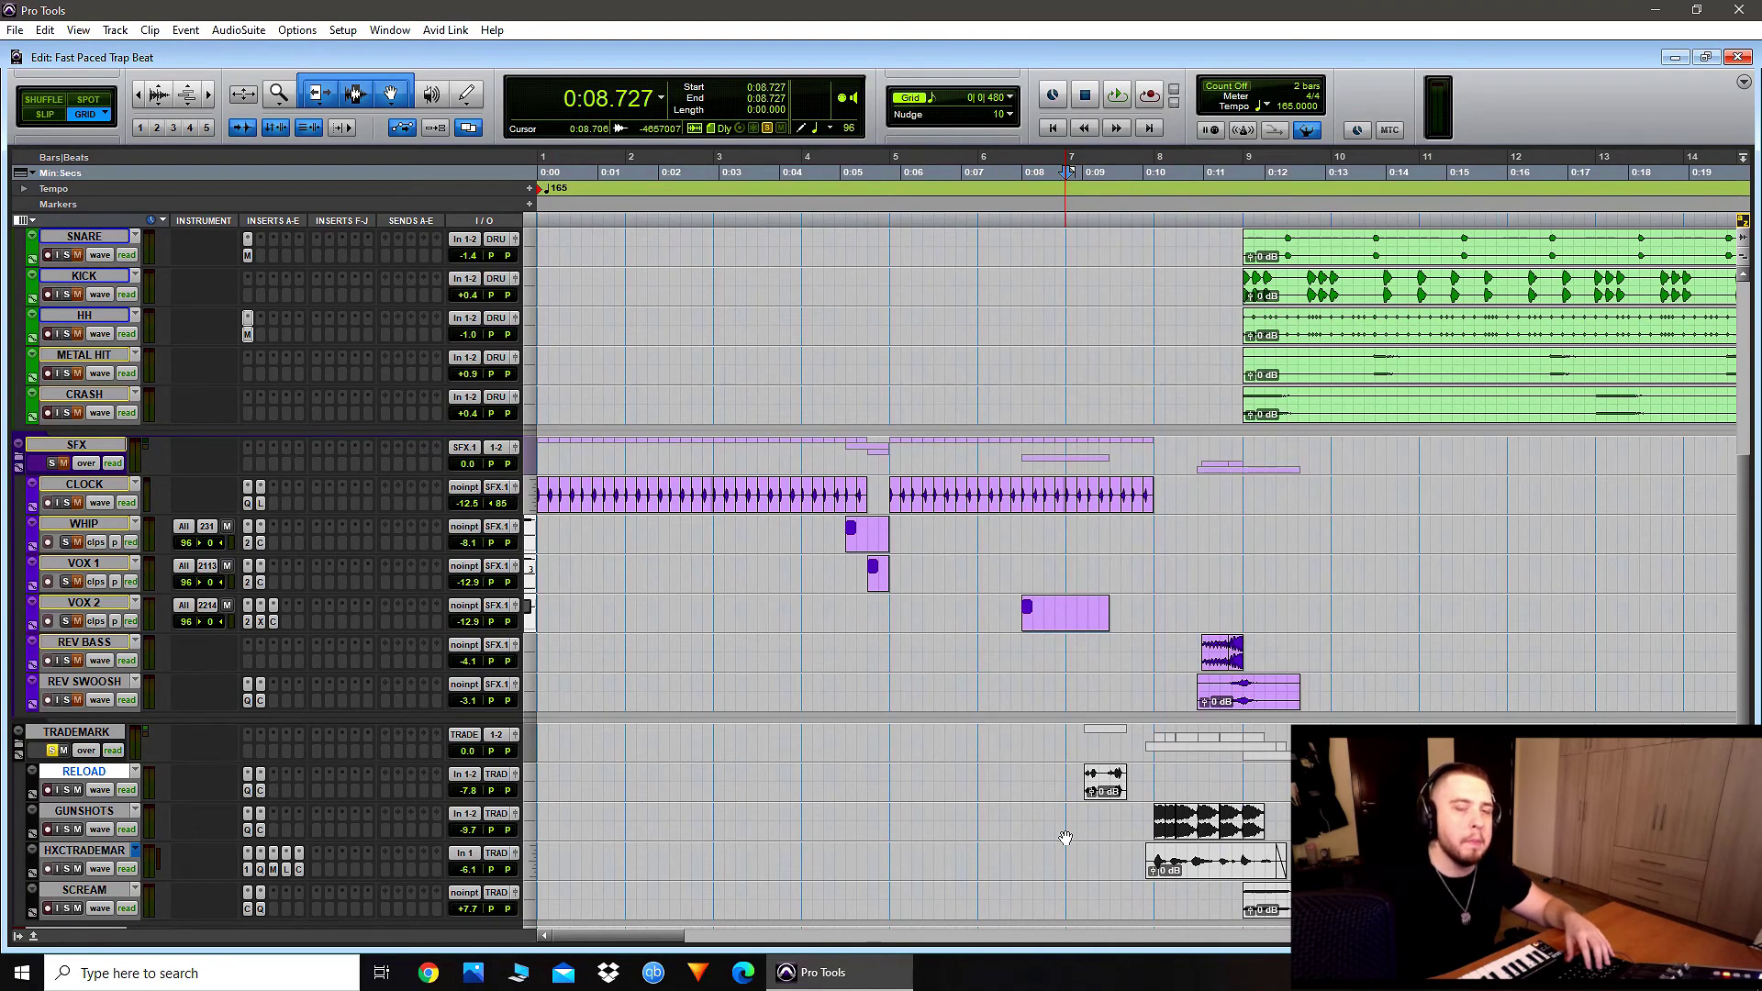
key(t)
scroll(1023, 824, right, 3)
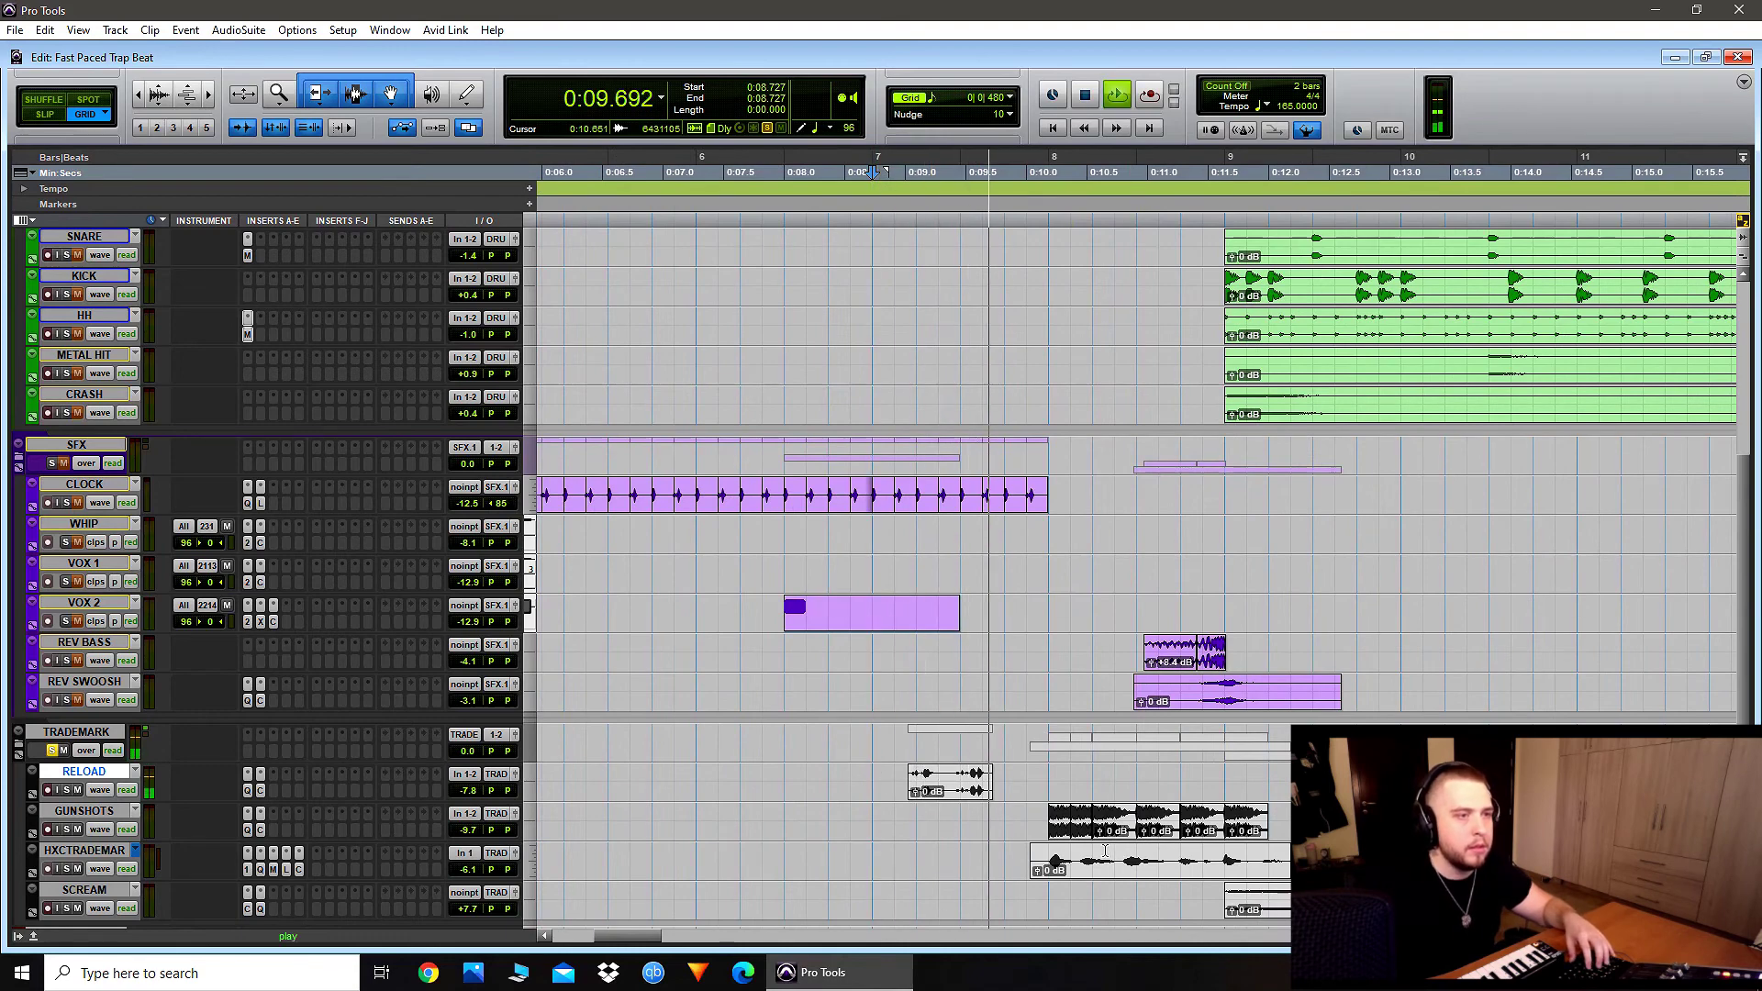
key(space)
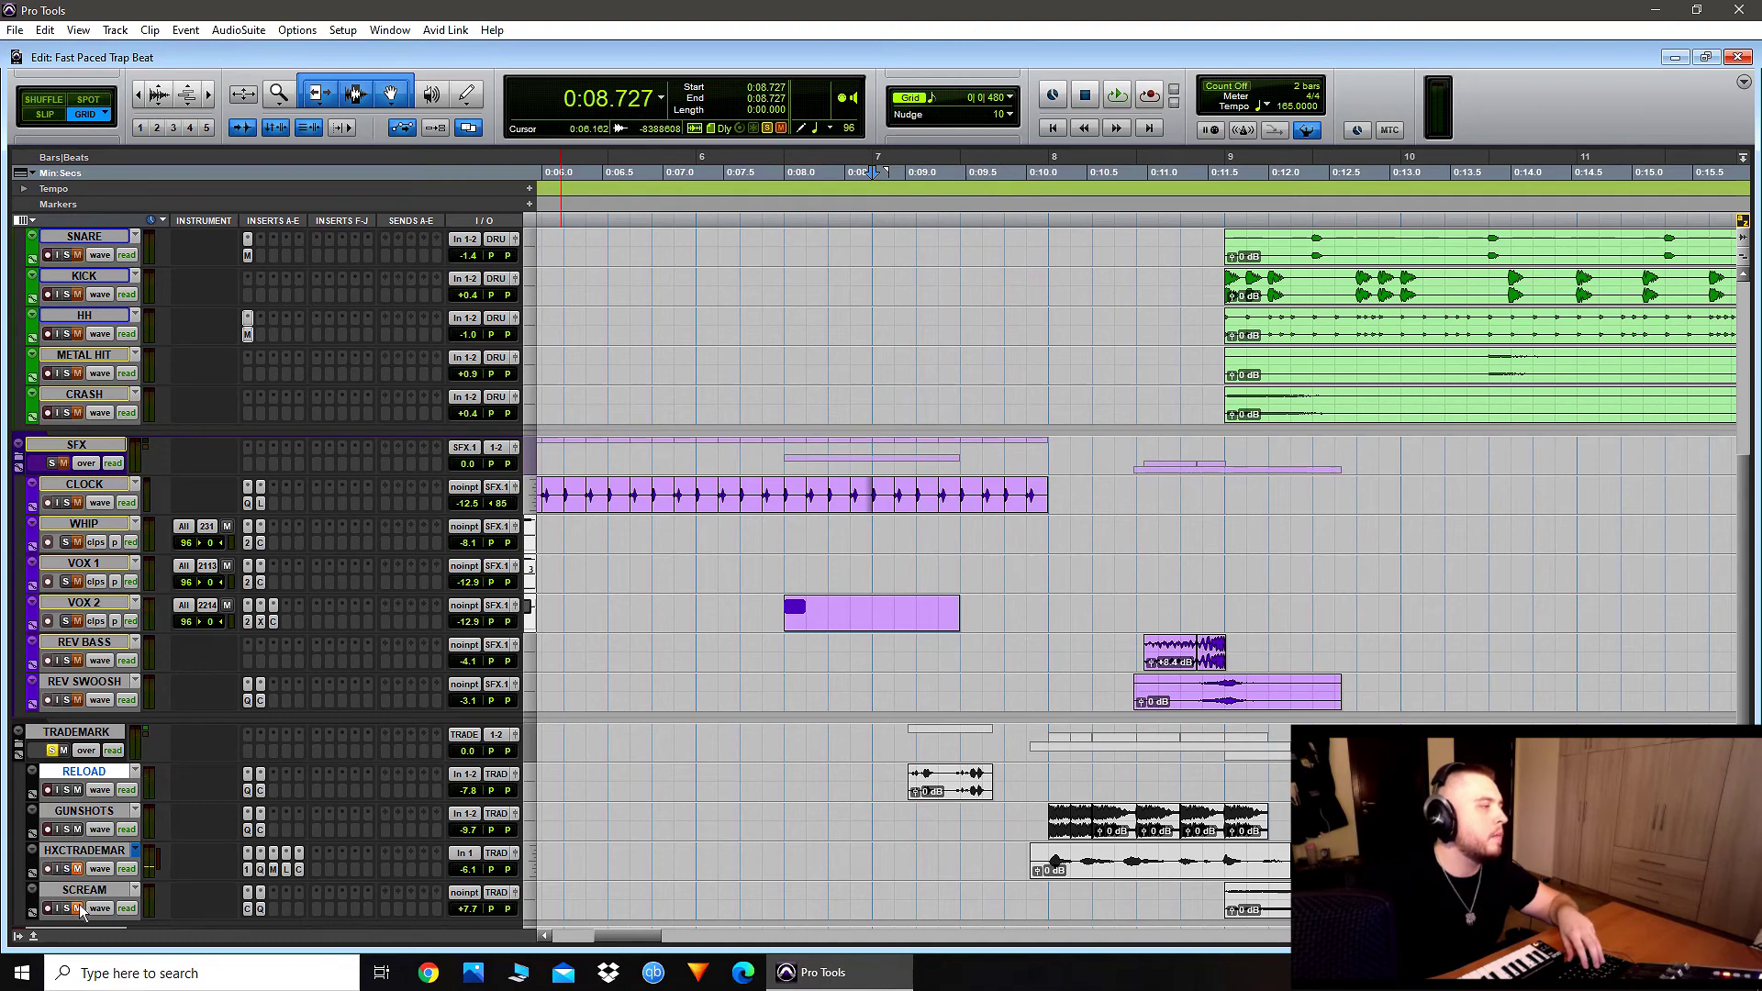
click(1001, 838)
key(space)
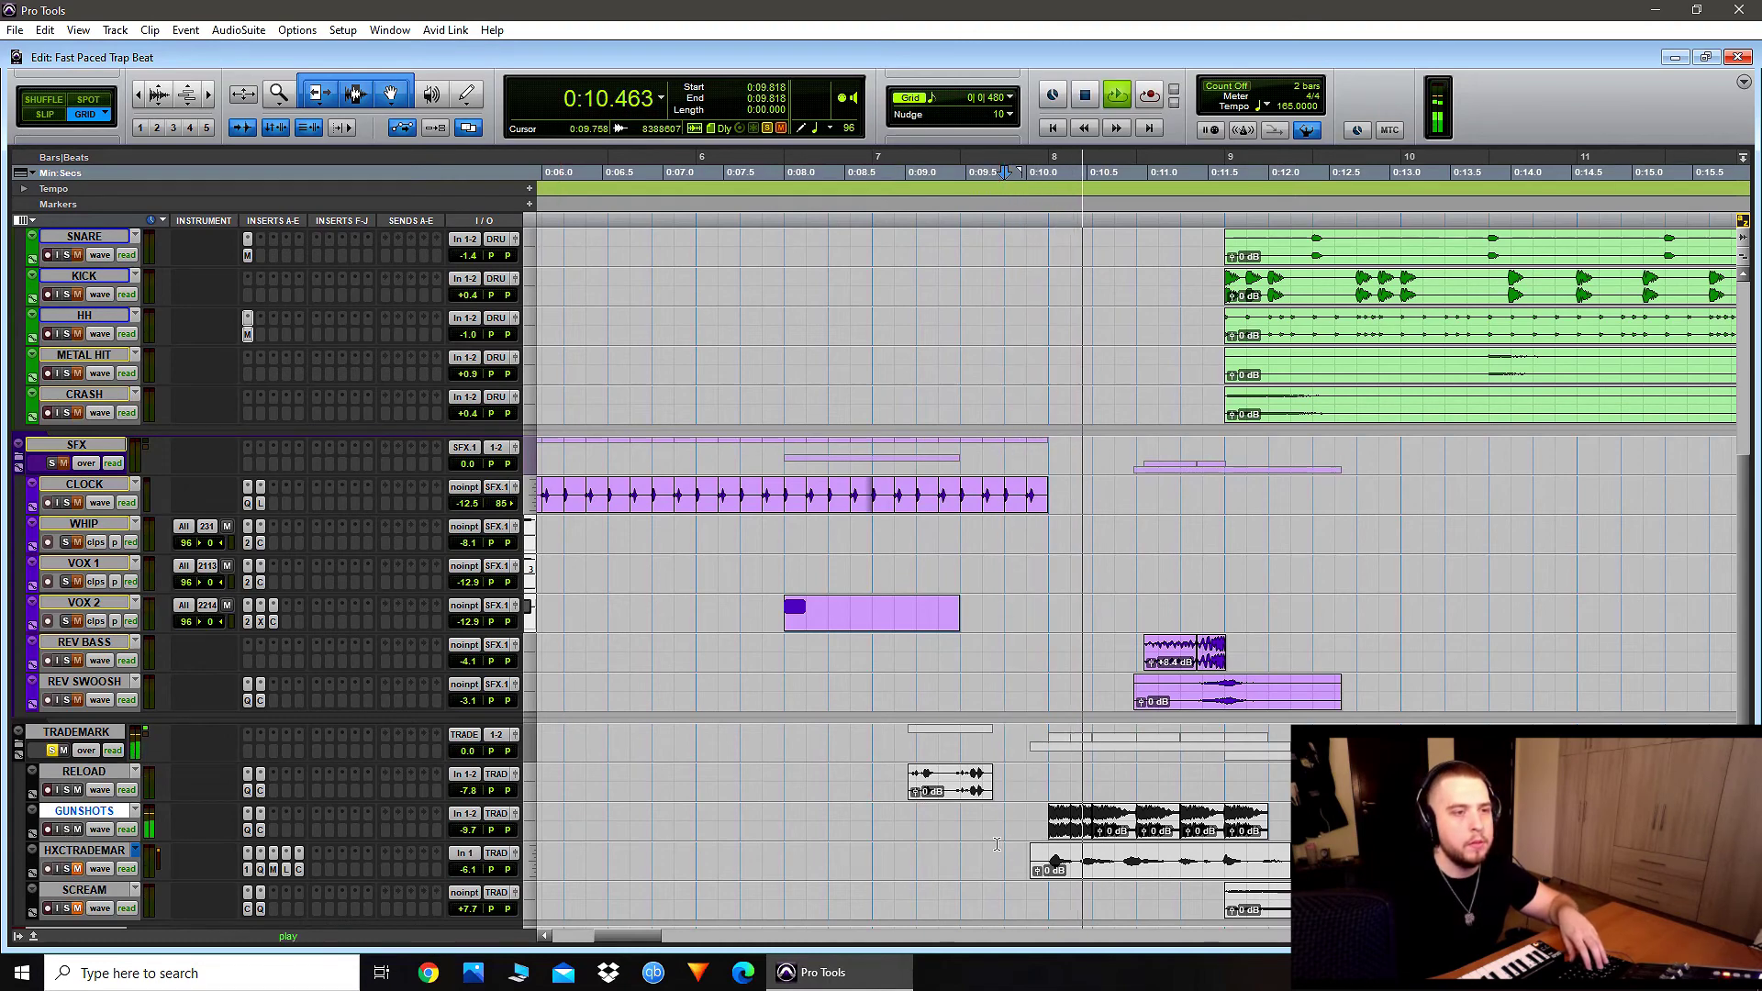
key(space)
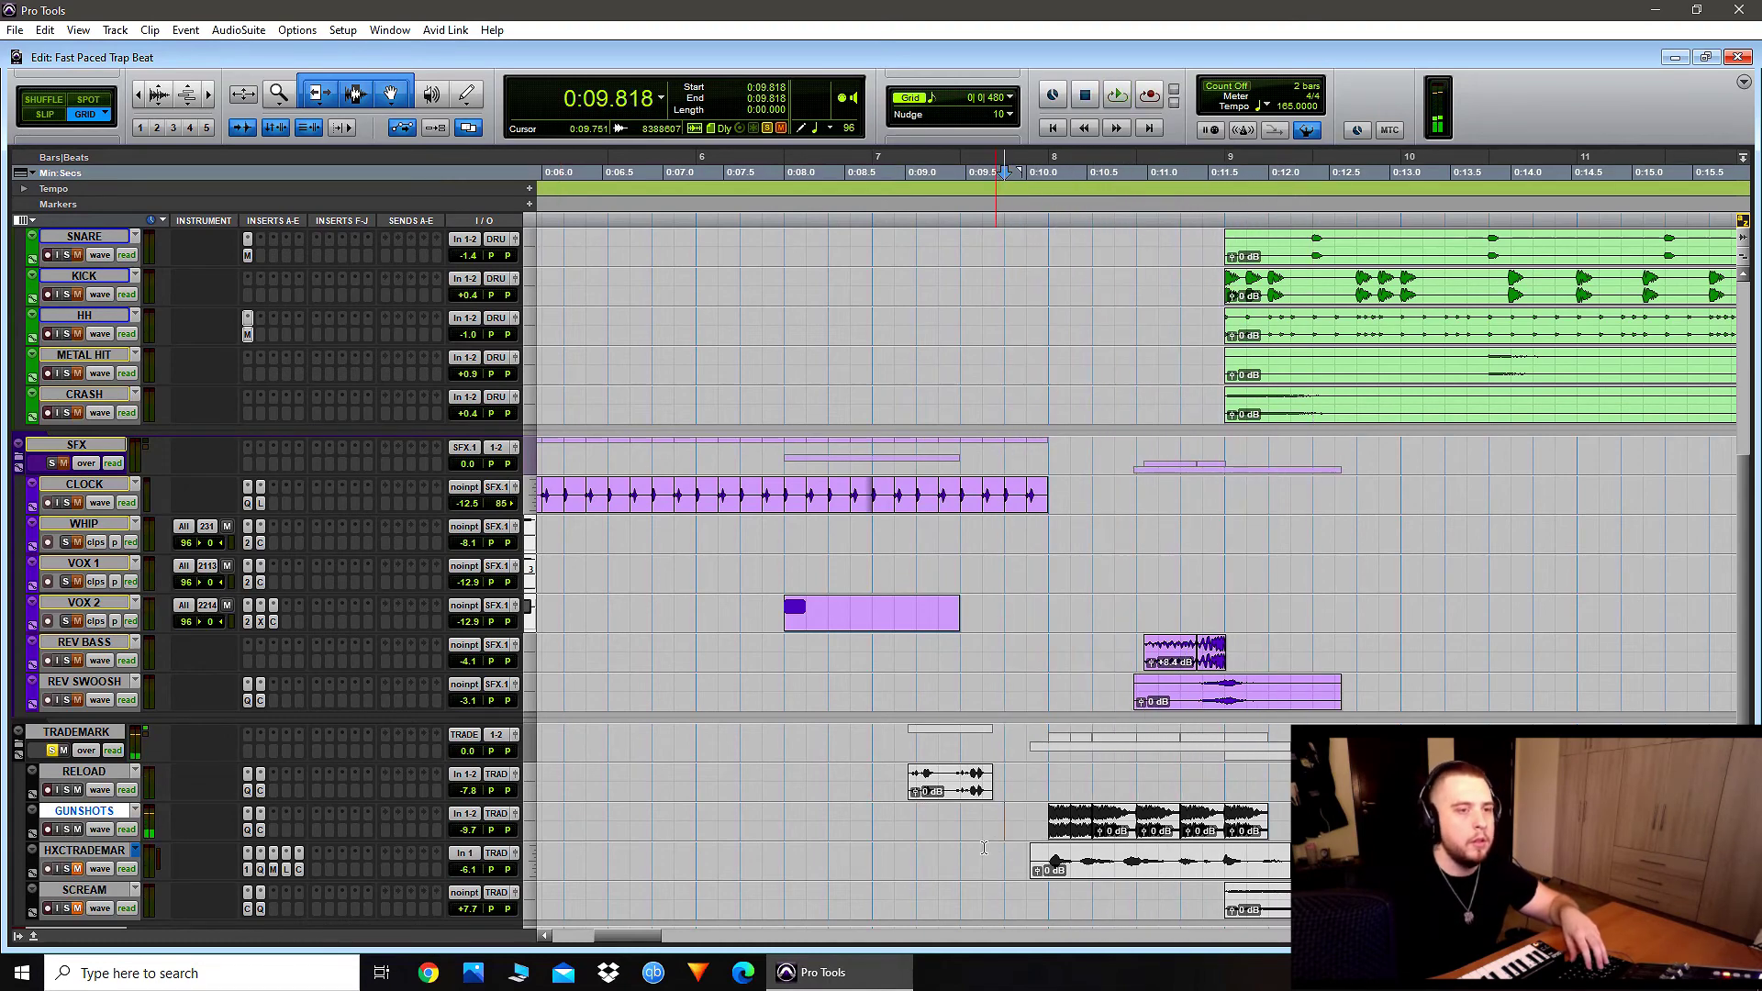
Step: Unmute HXCTRADEMAR, mute RELOAD and GUNSHOTS, and play the vocal tag from 0:10.000
click(80, 871)
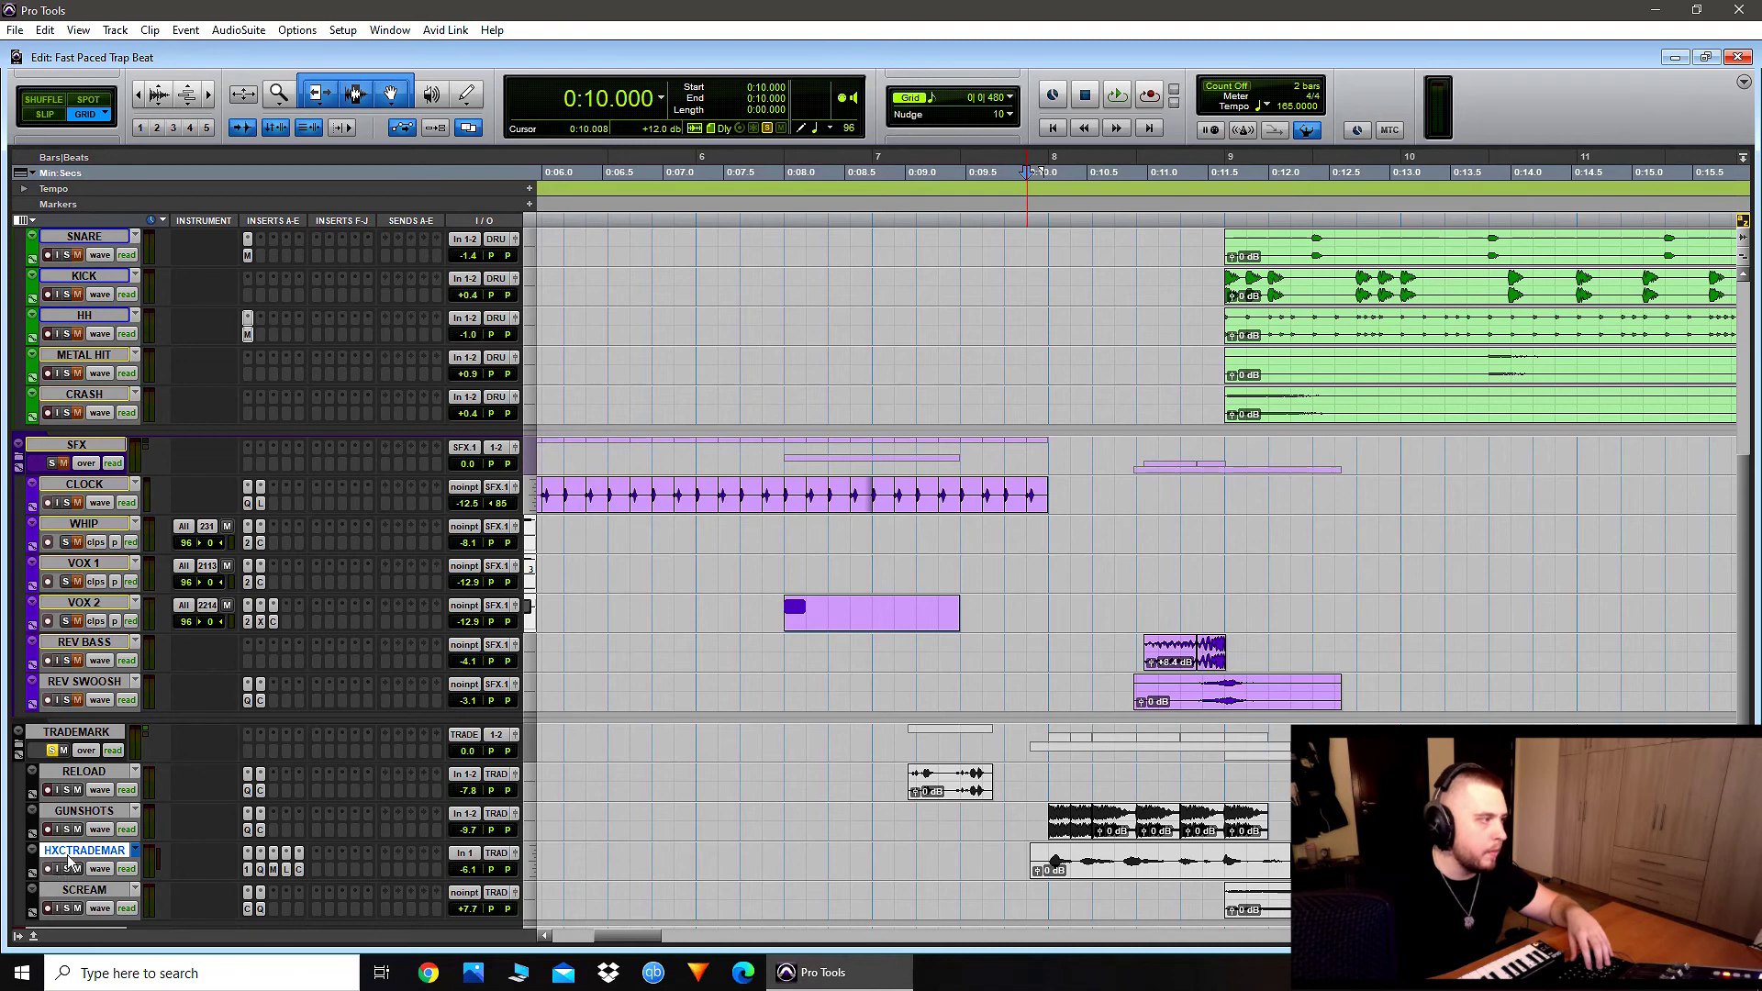
key(space)
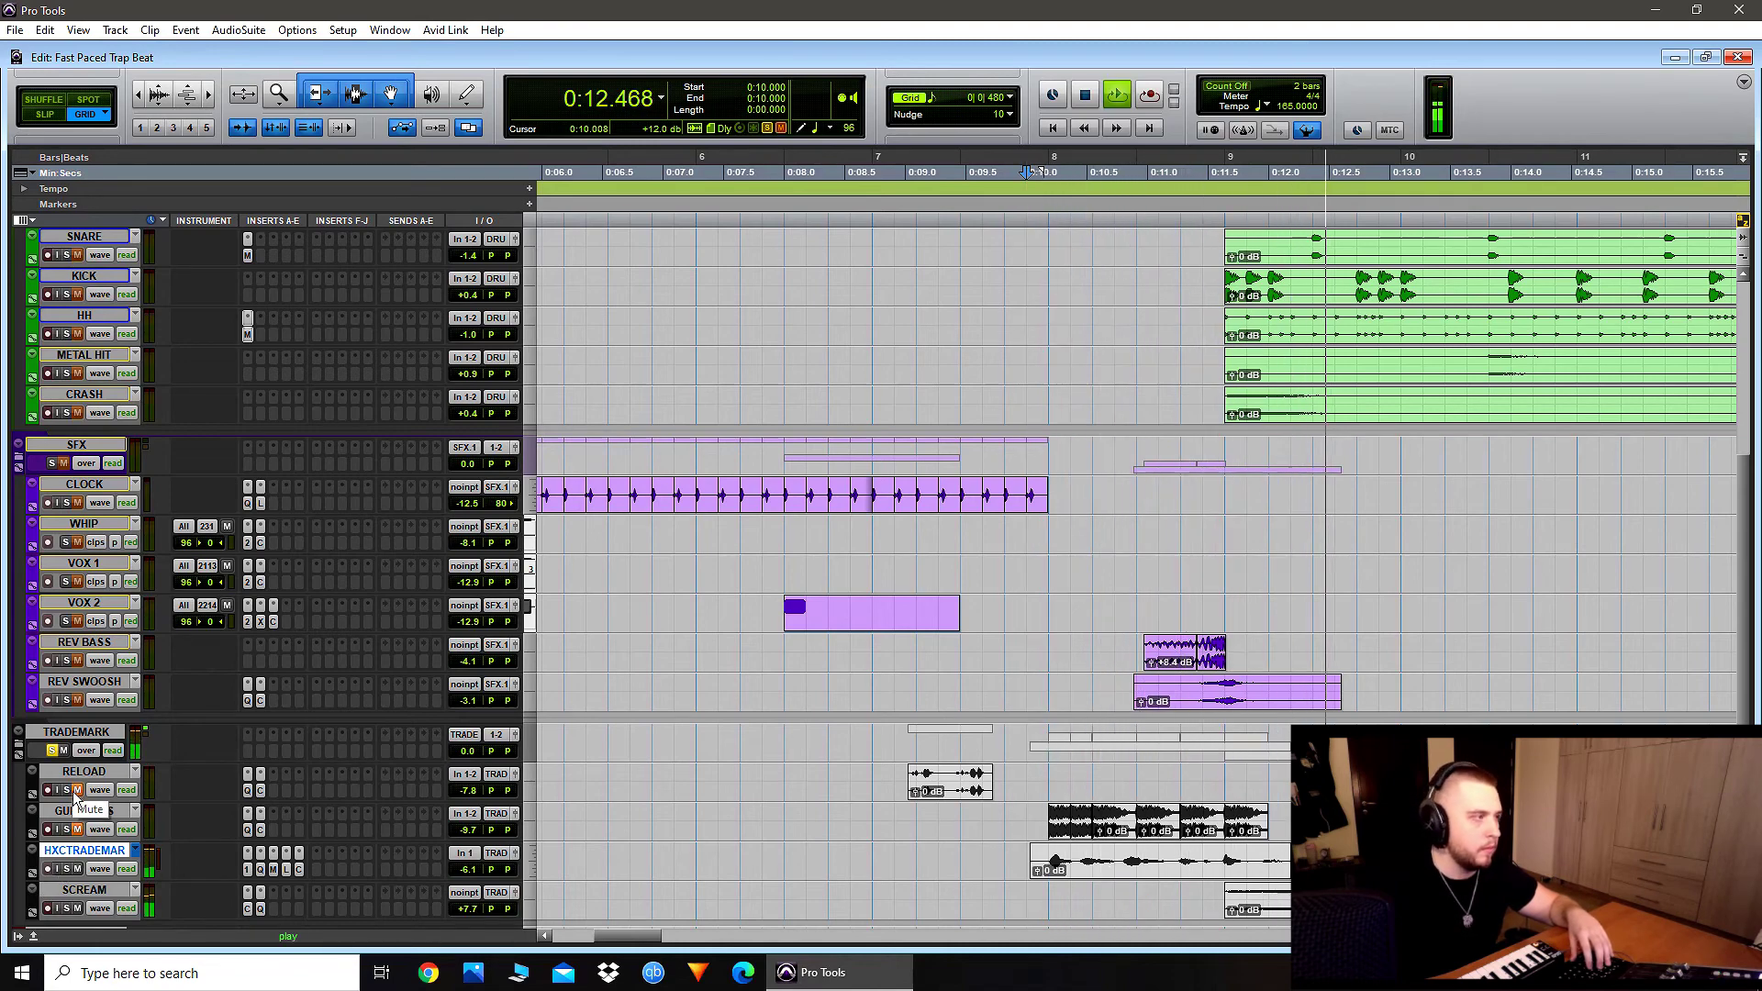
key(space)
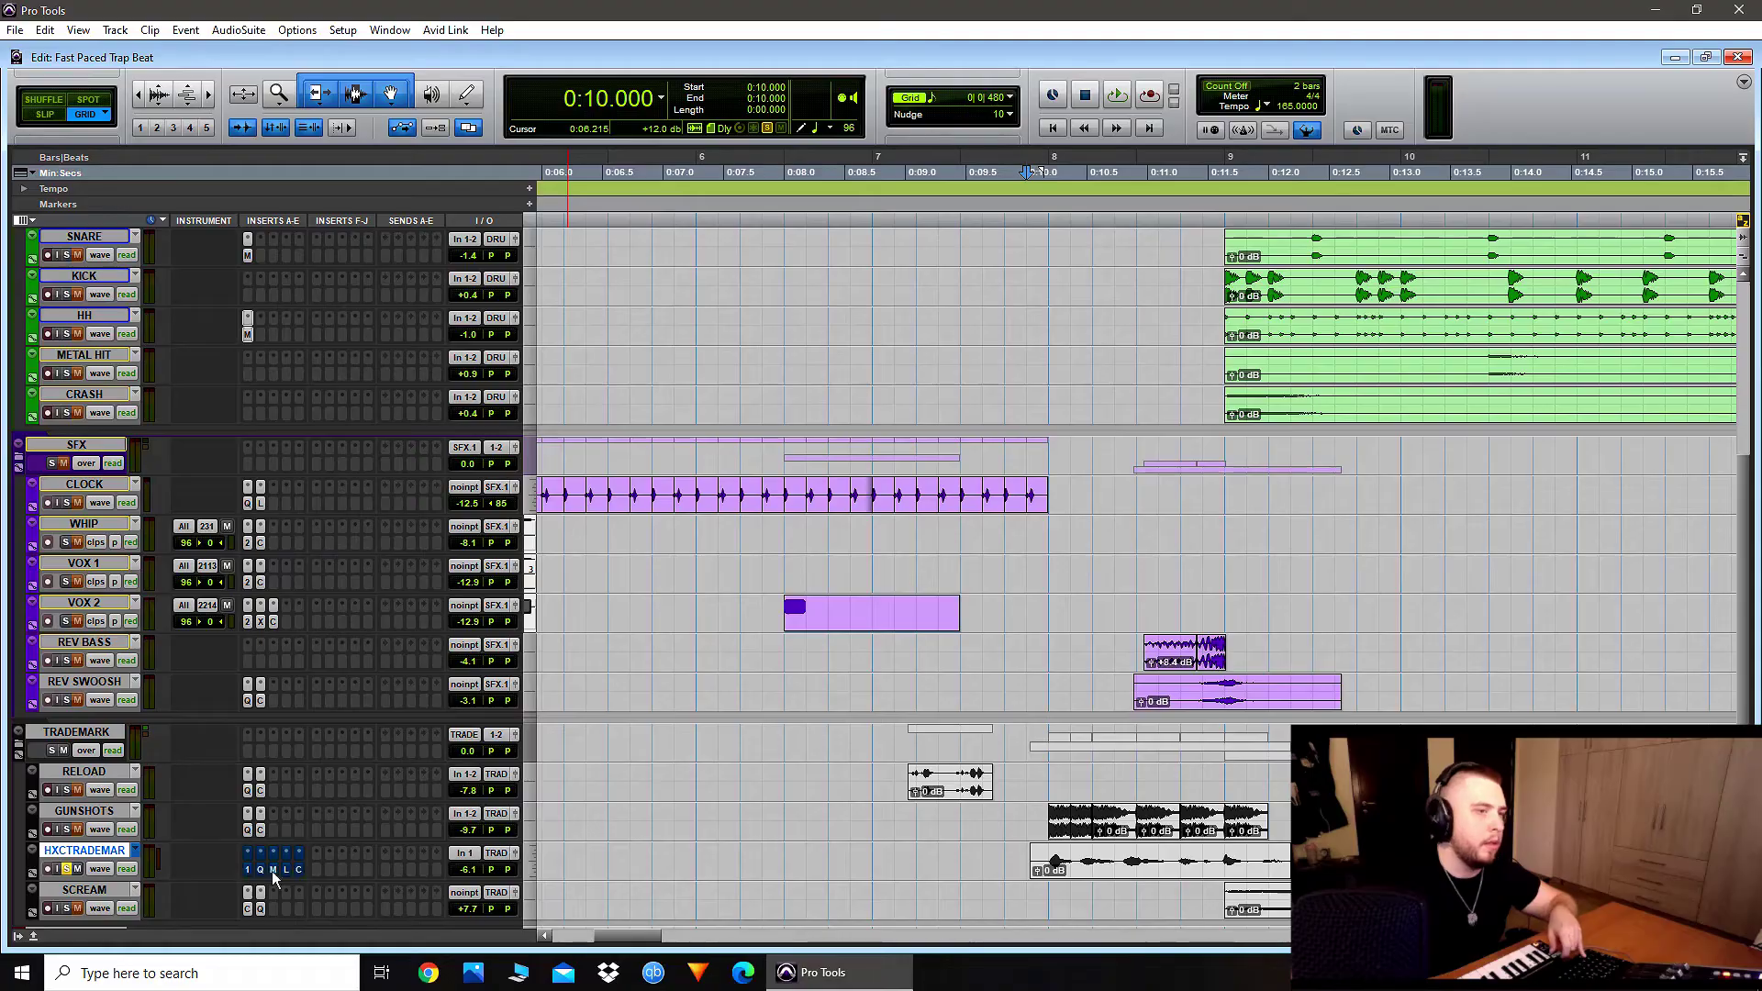
Step: Compare the soloed HXCTRADEMAR track with its inserts bypassed and active, enlarging the track to show the plug-in names
key(space)
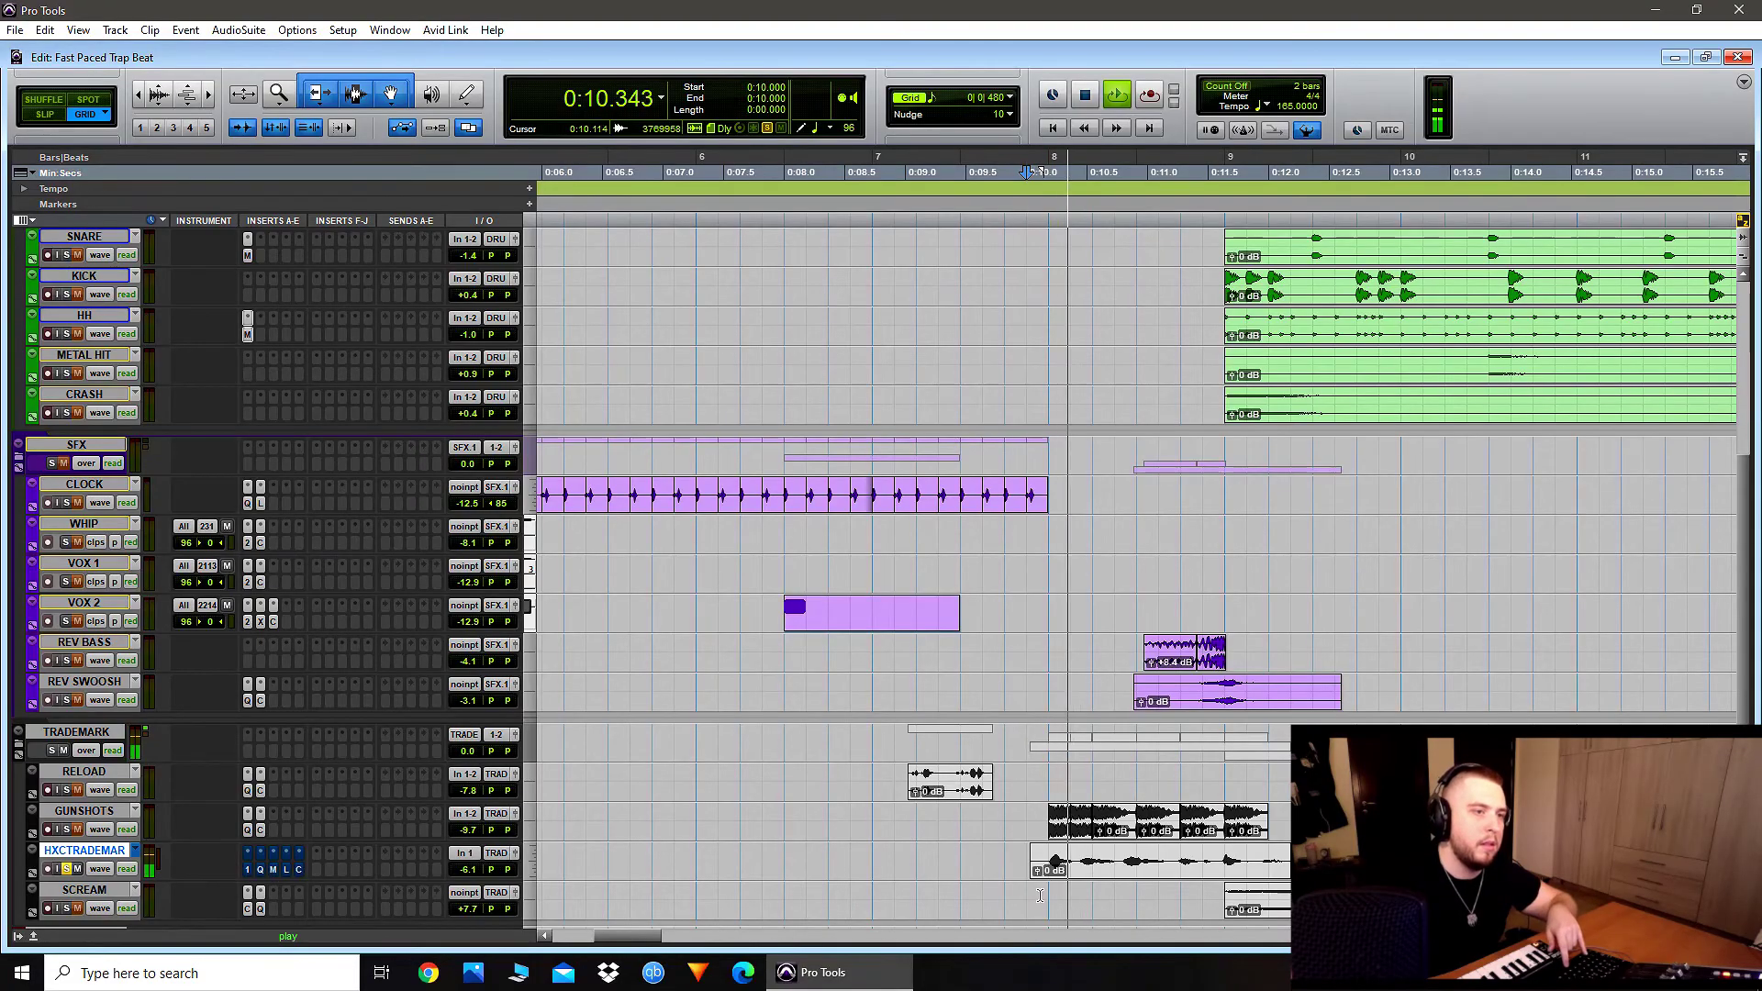
key(space)
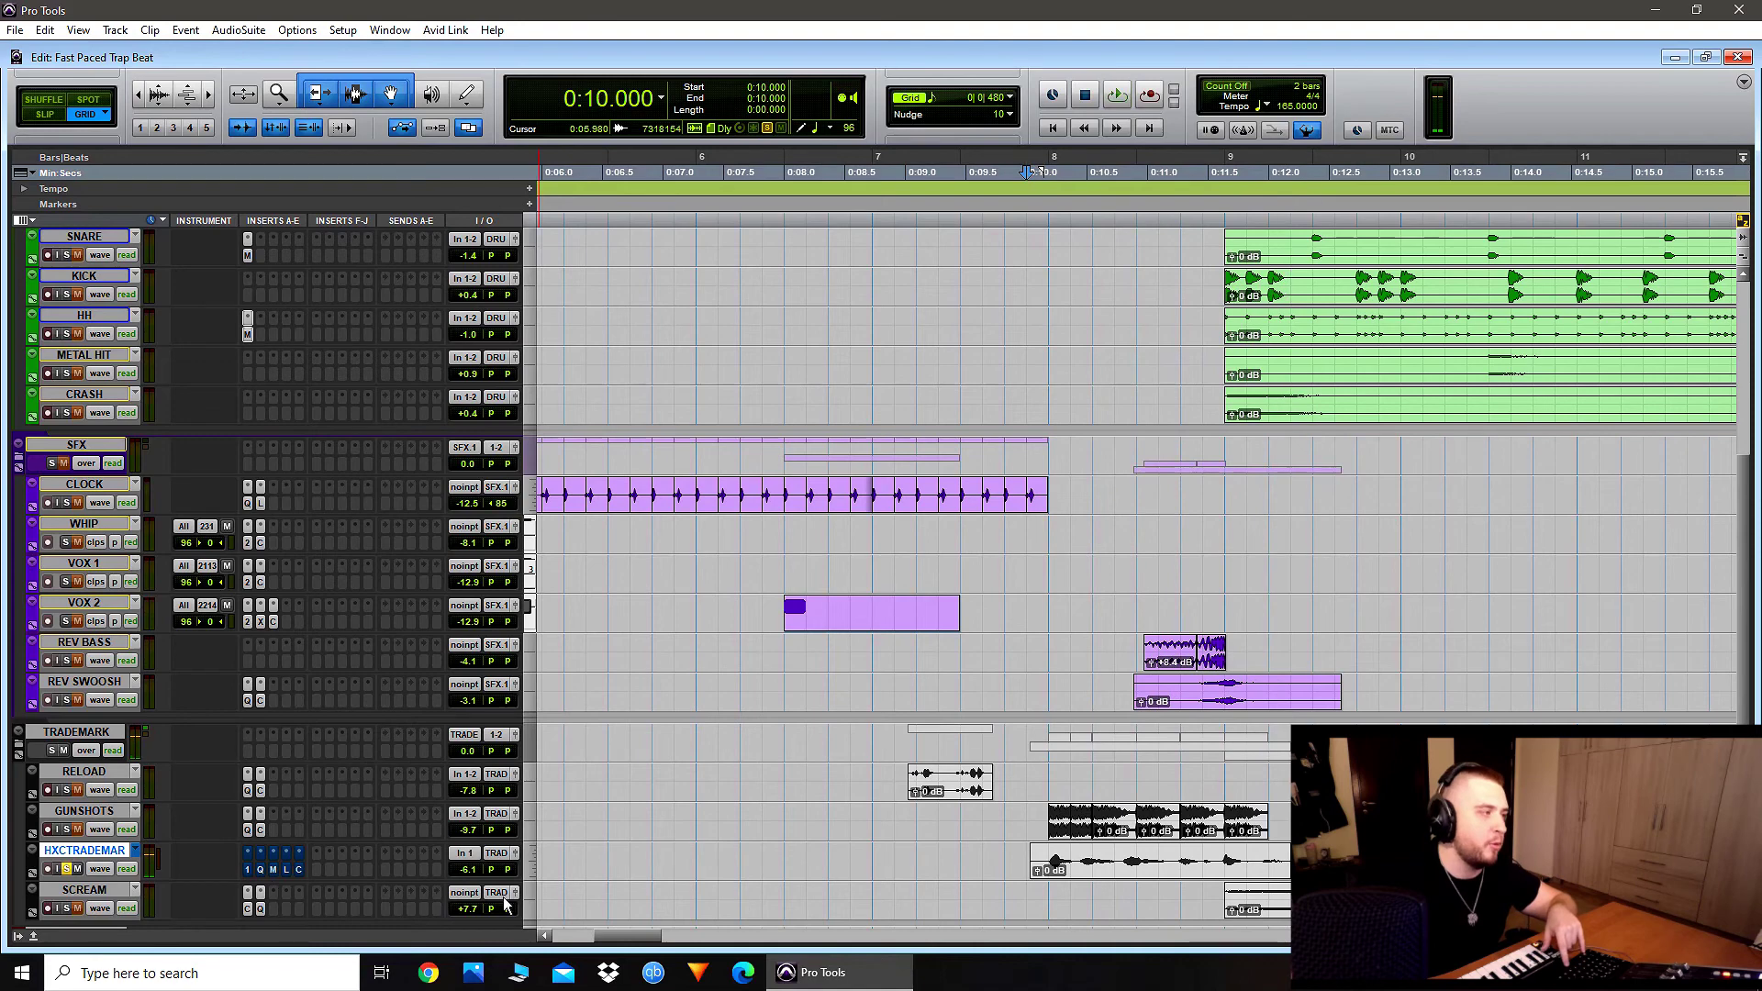
key(super+Up)
key(space)
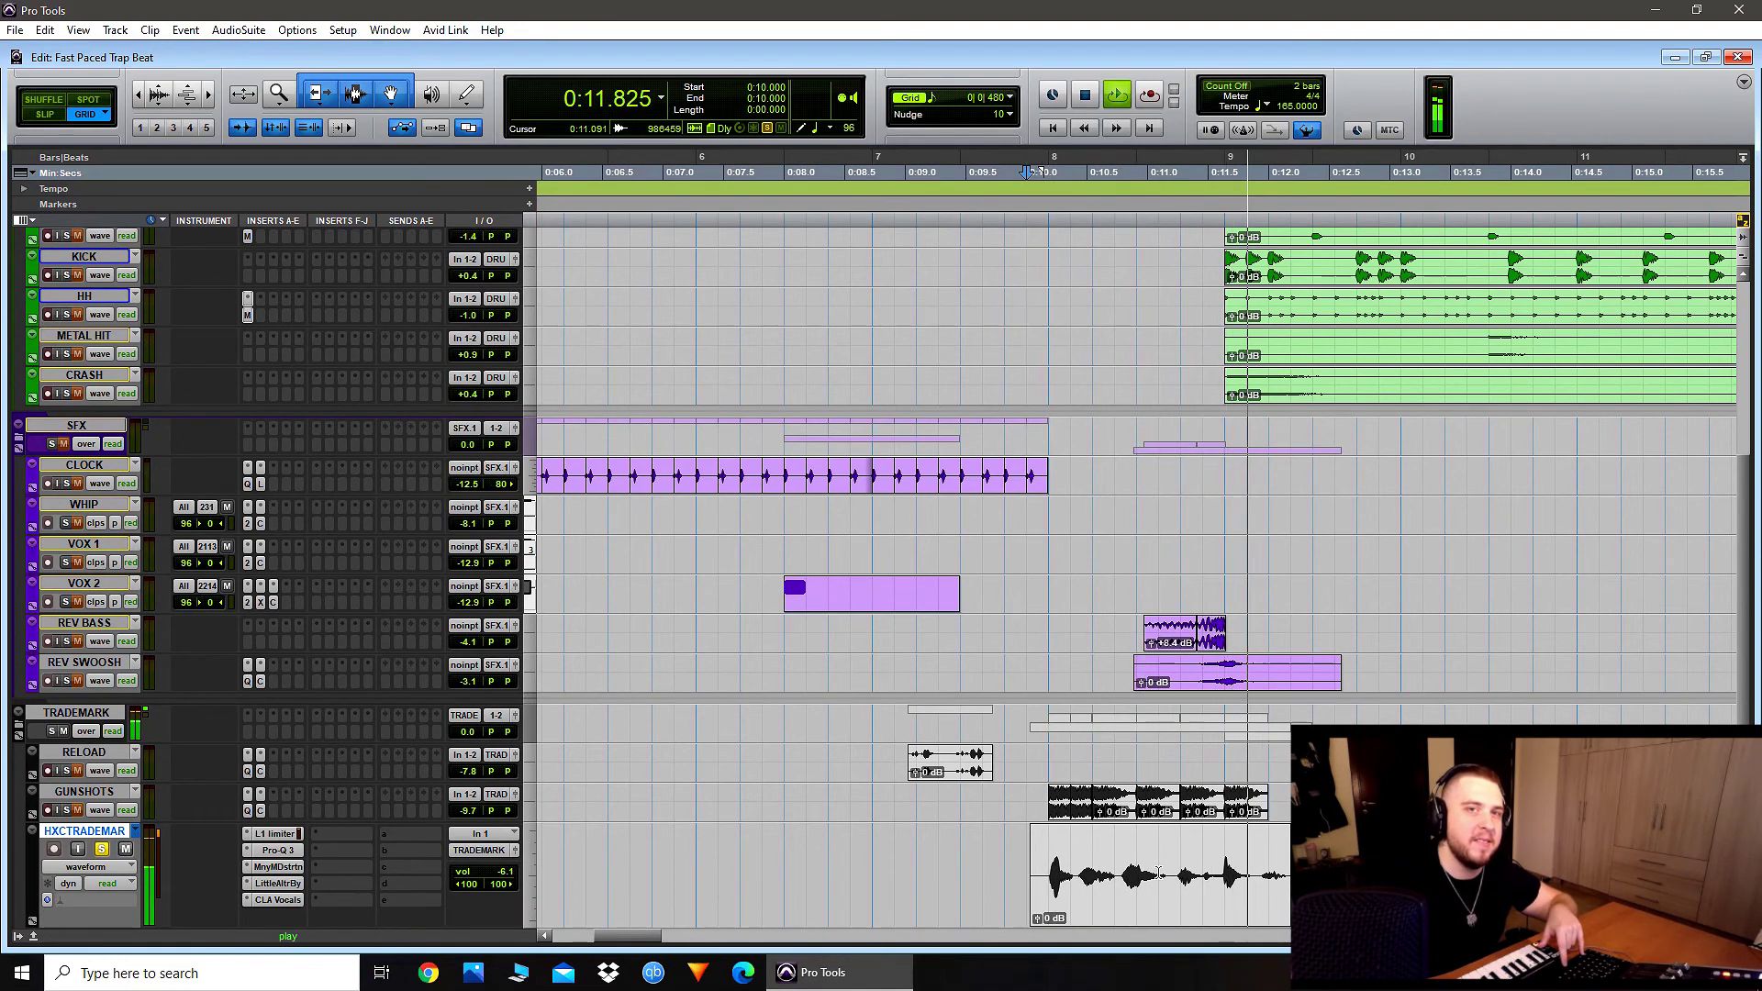
key(space)
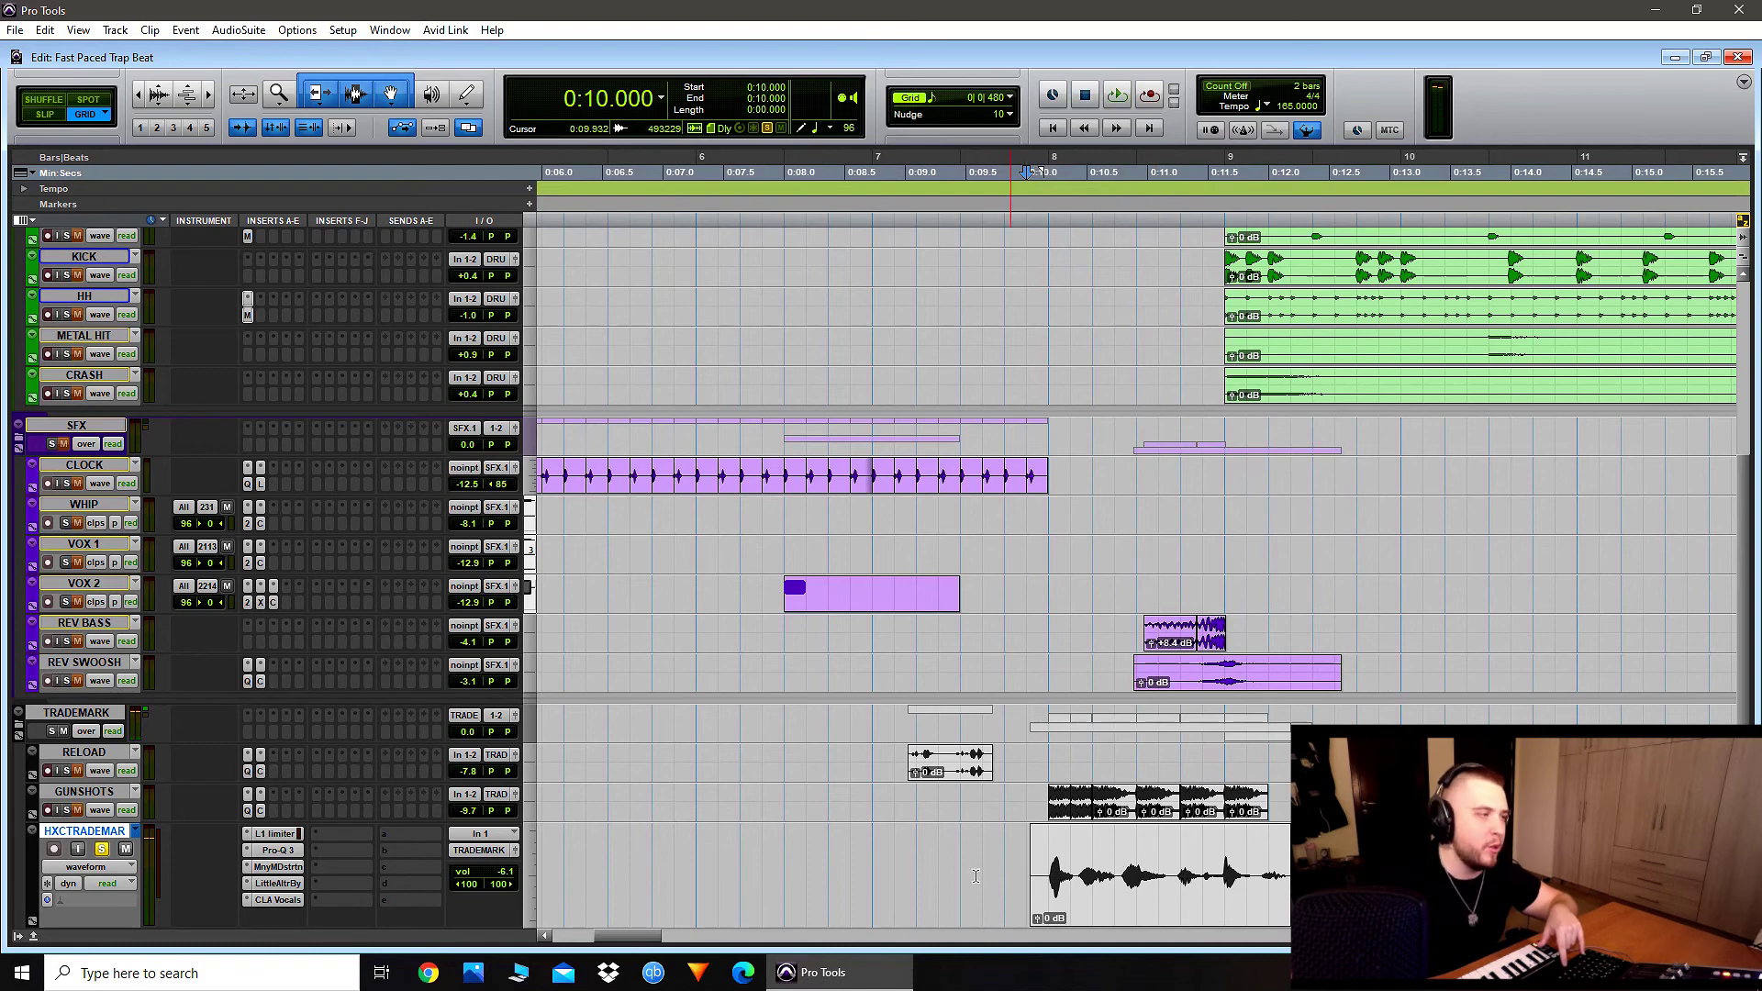
Step: Inspect the L1 limiter, Pro-Q 3 and MannyM Distortion inserts on the HXCTRADEMAR track one after another
scroll(468, 797, down, 3)
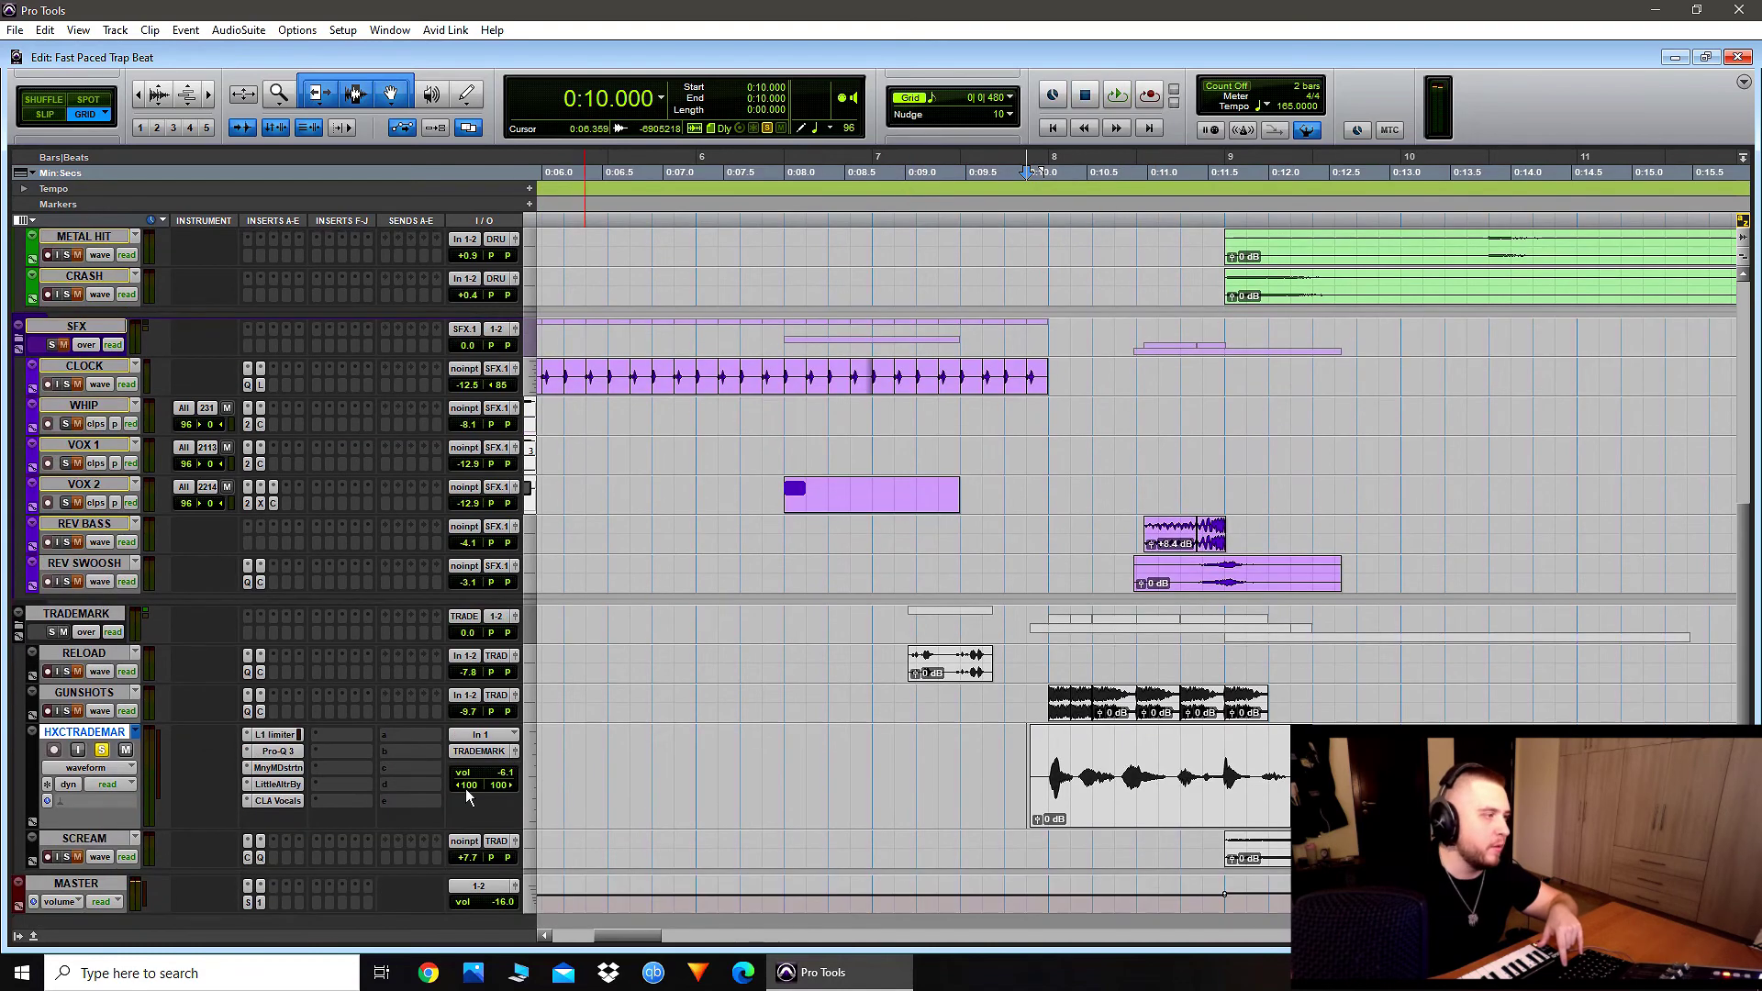
click(290, 736)
click(1010, 122)
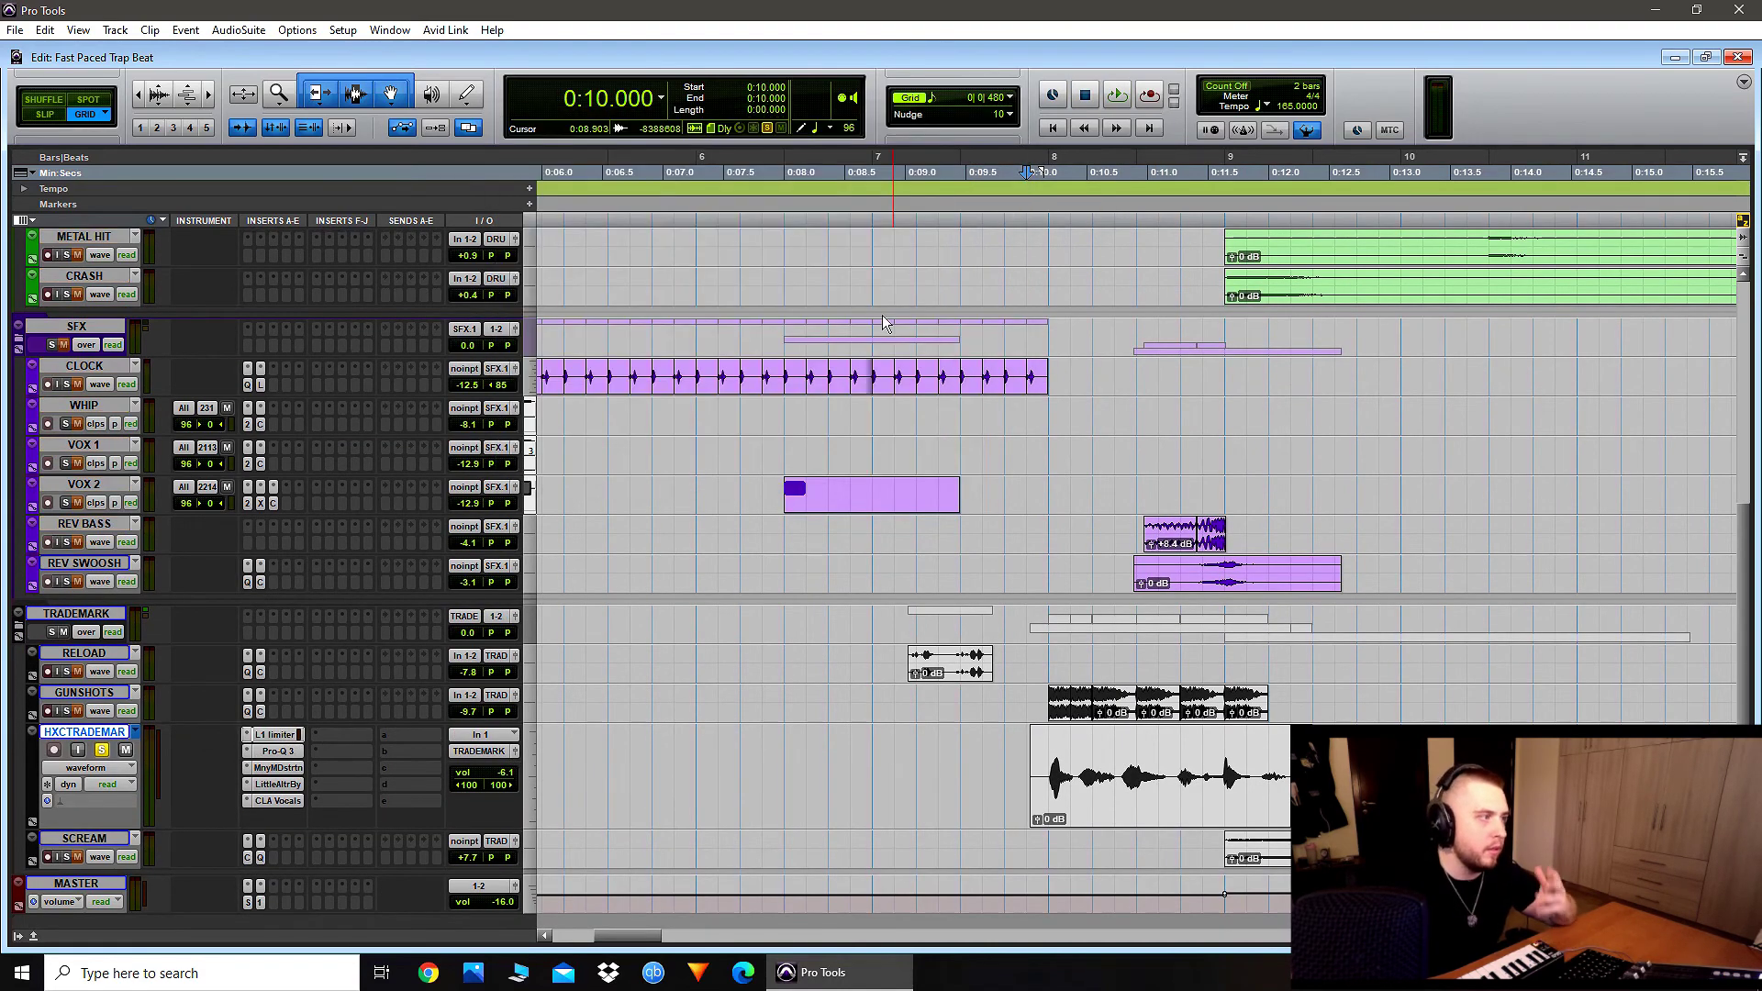
click(276, 752)
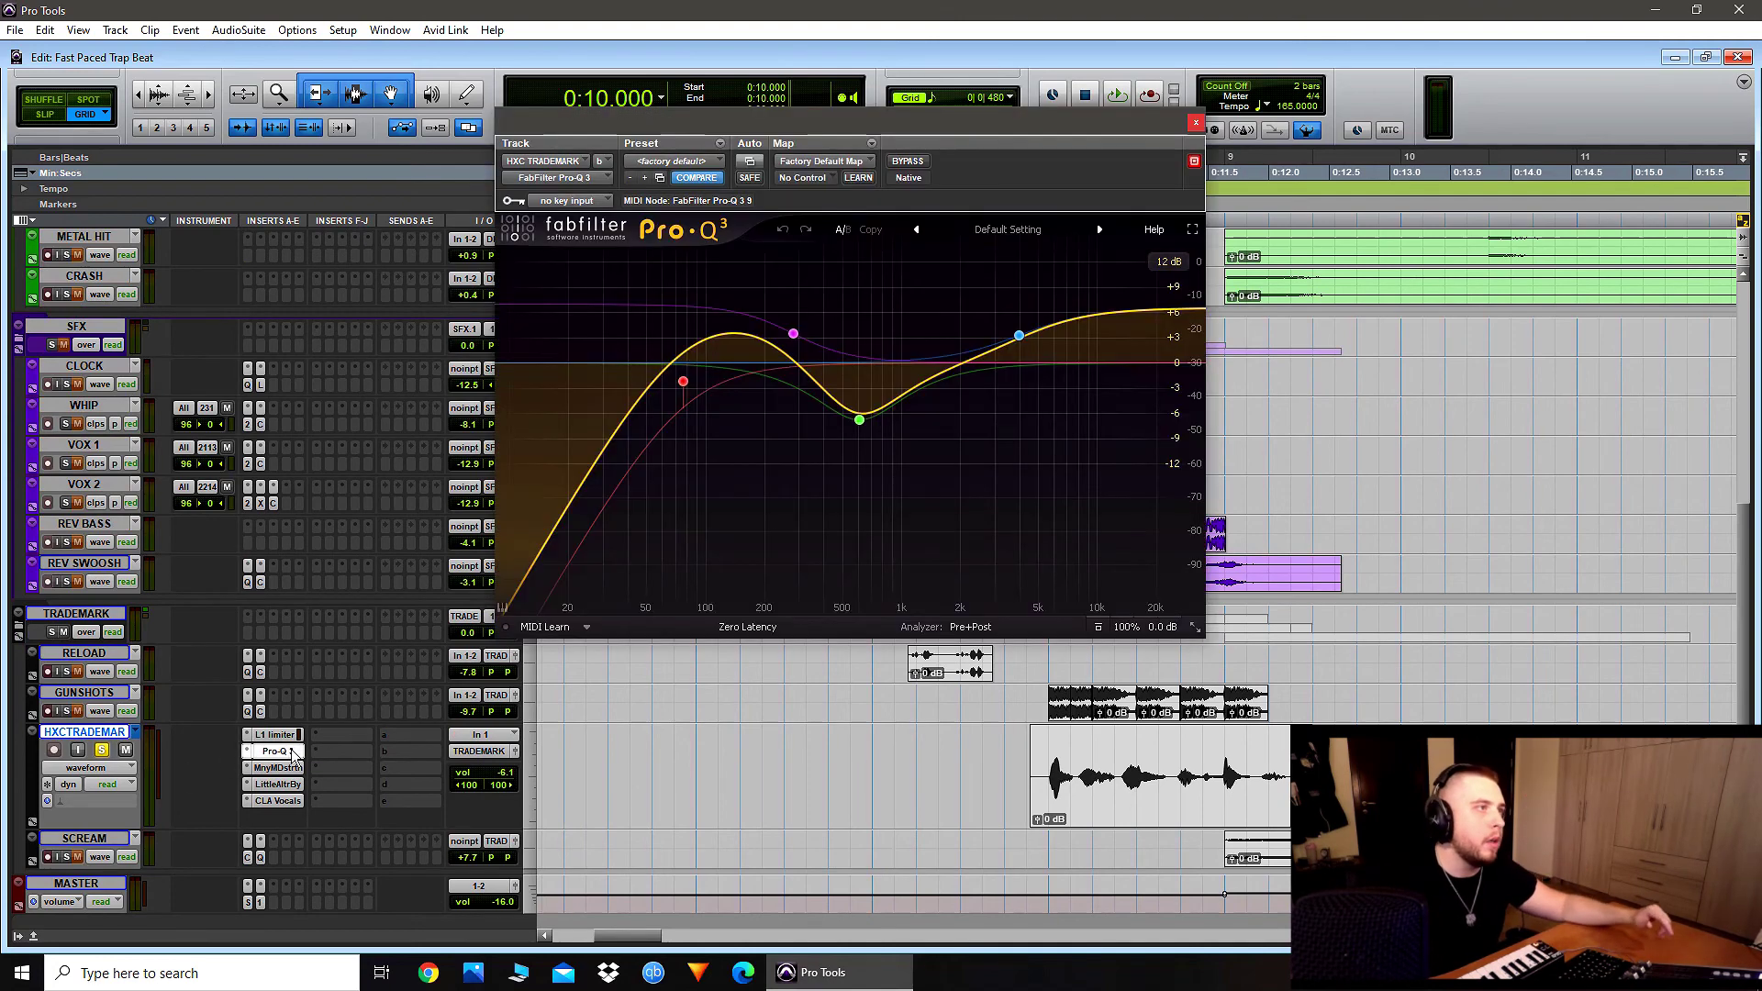
click(1196, 122)
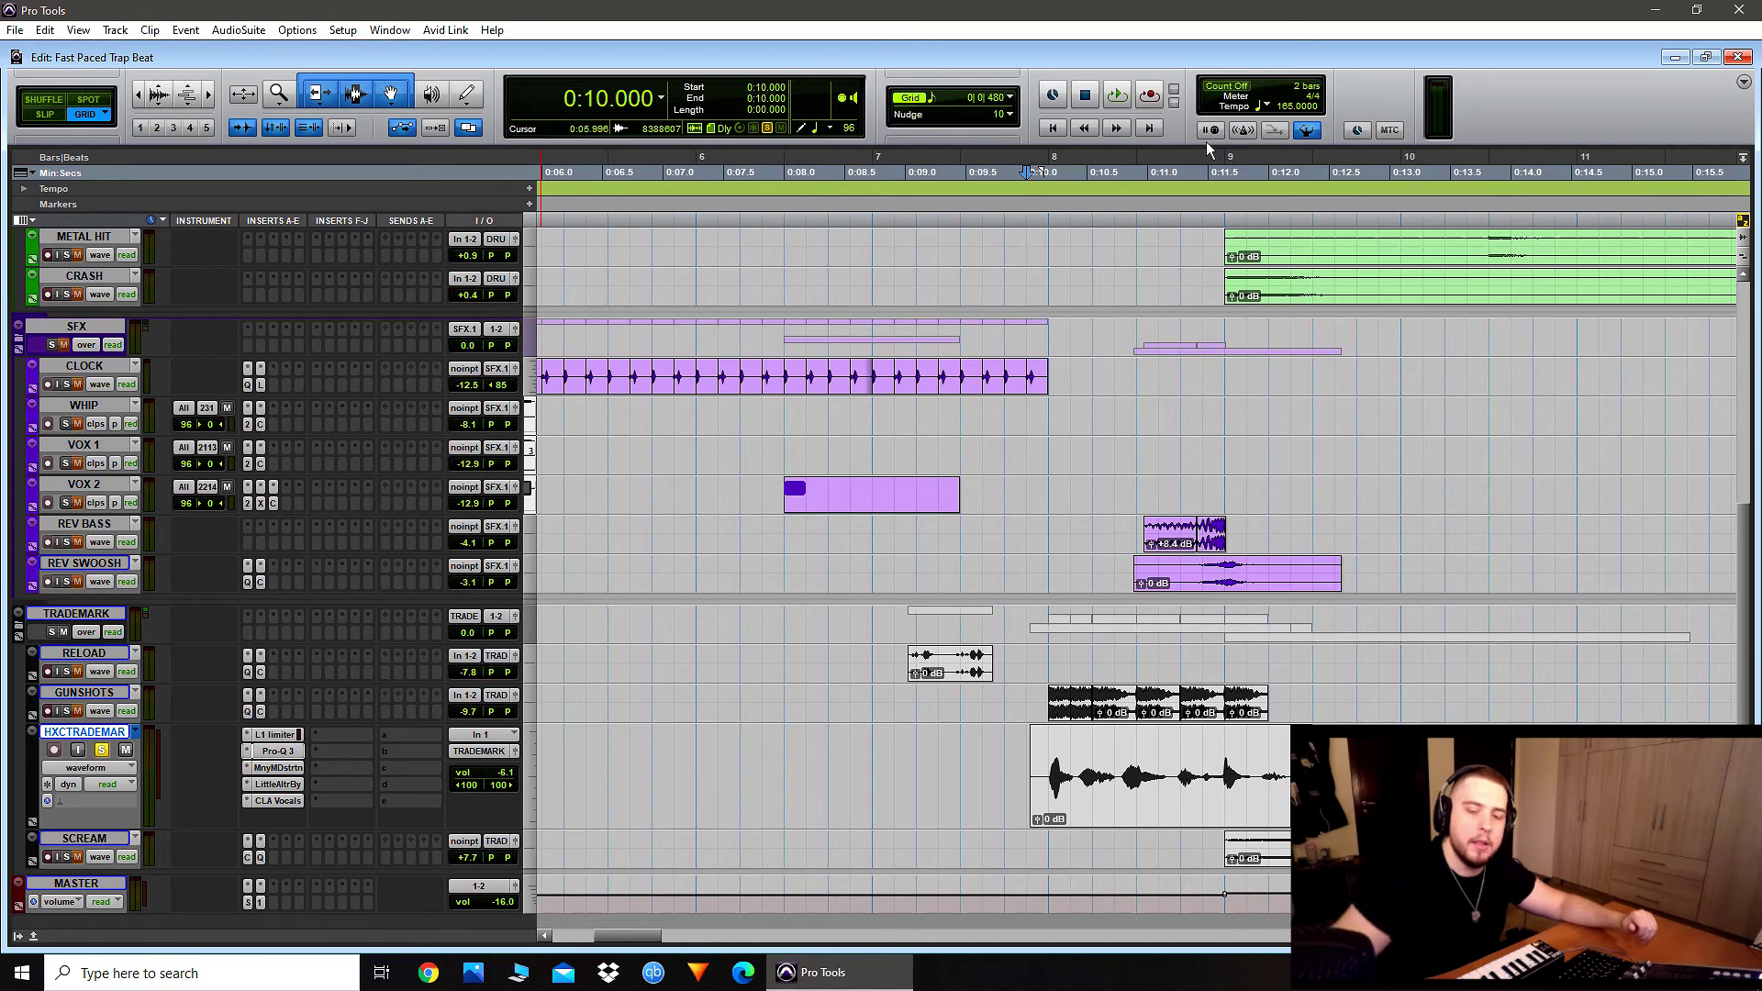
click(279, 767)
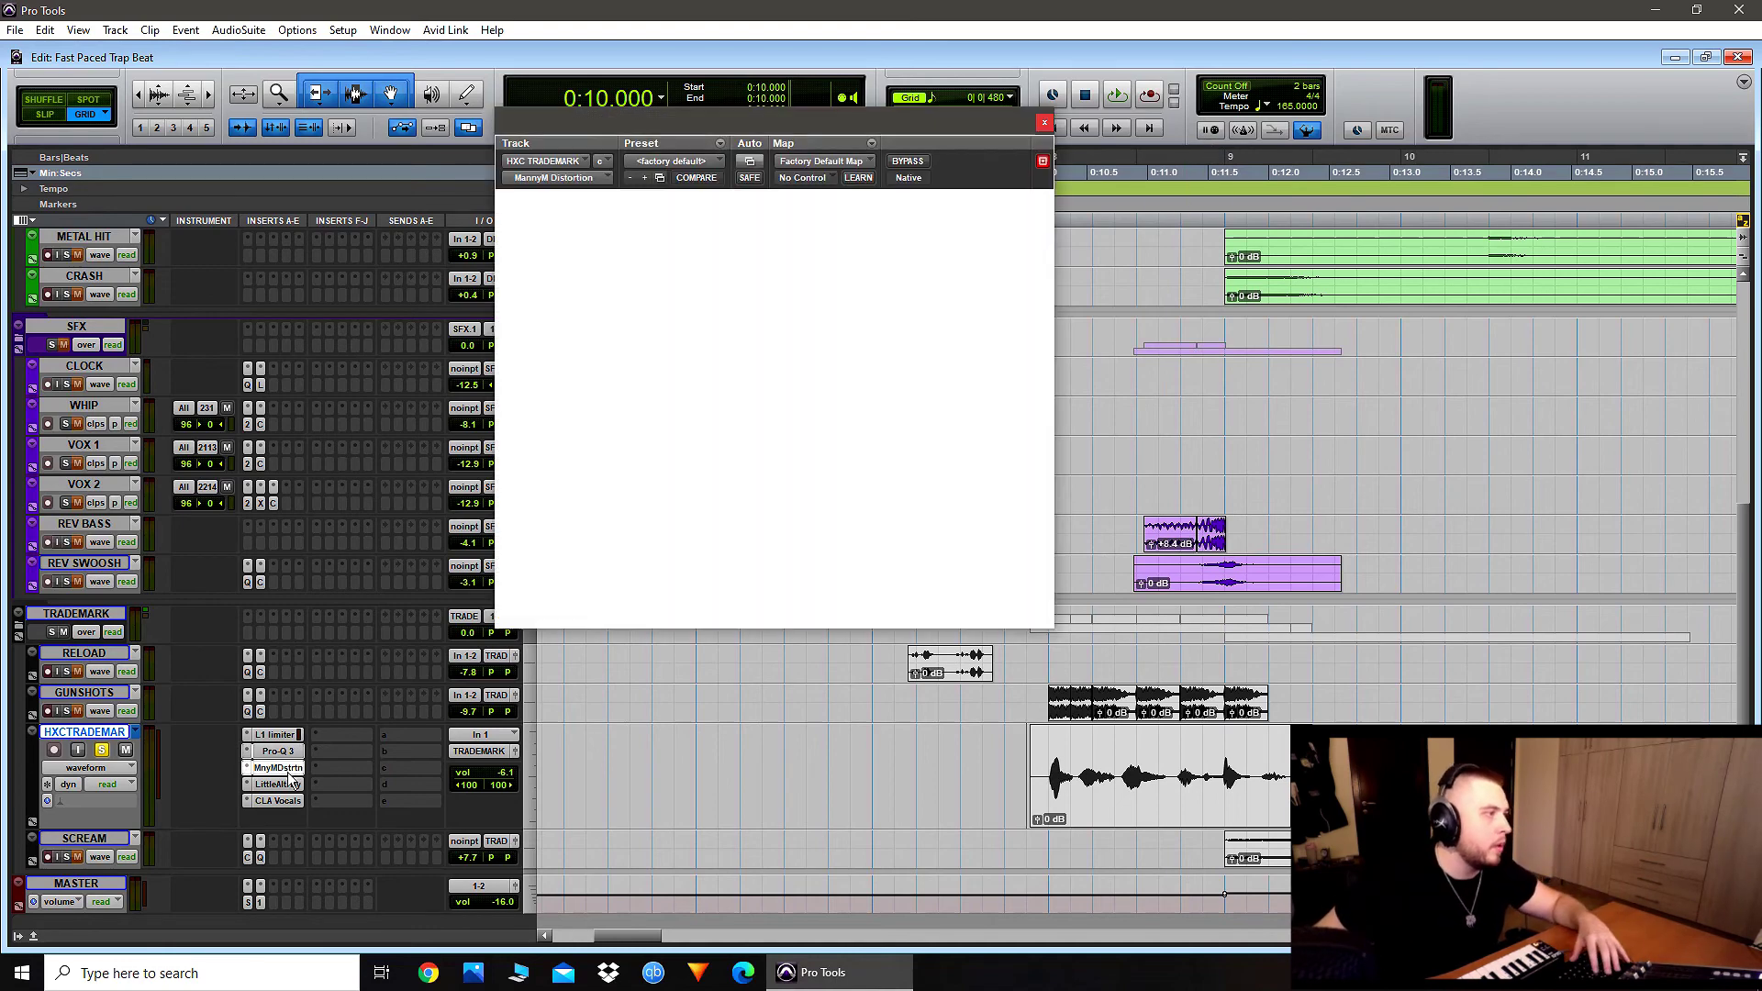
click(1045, 124)
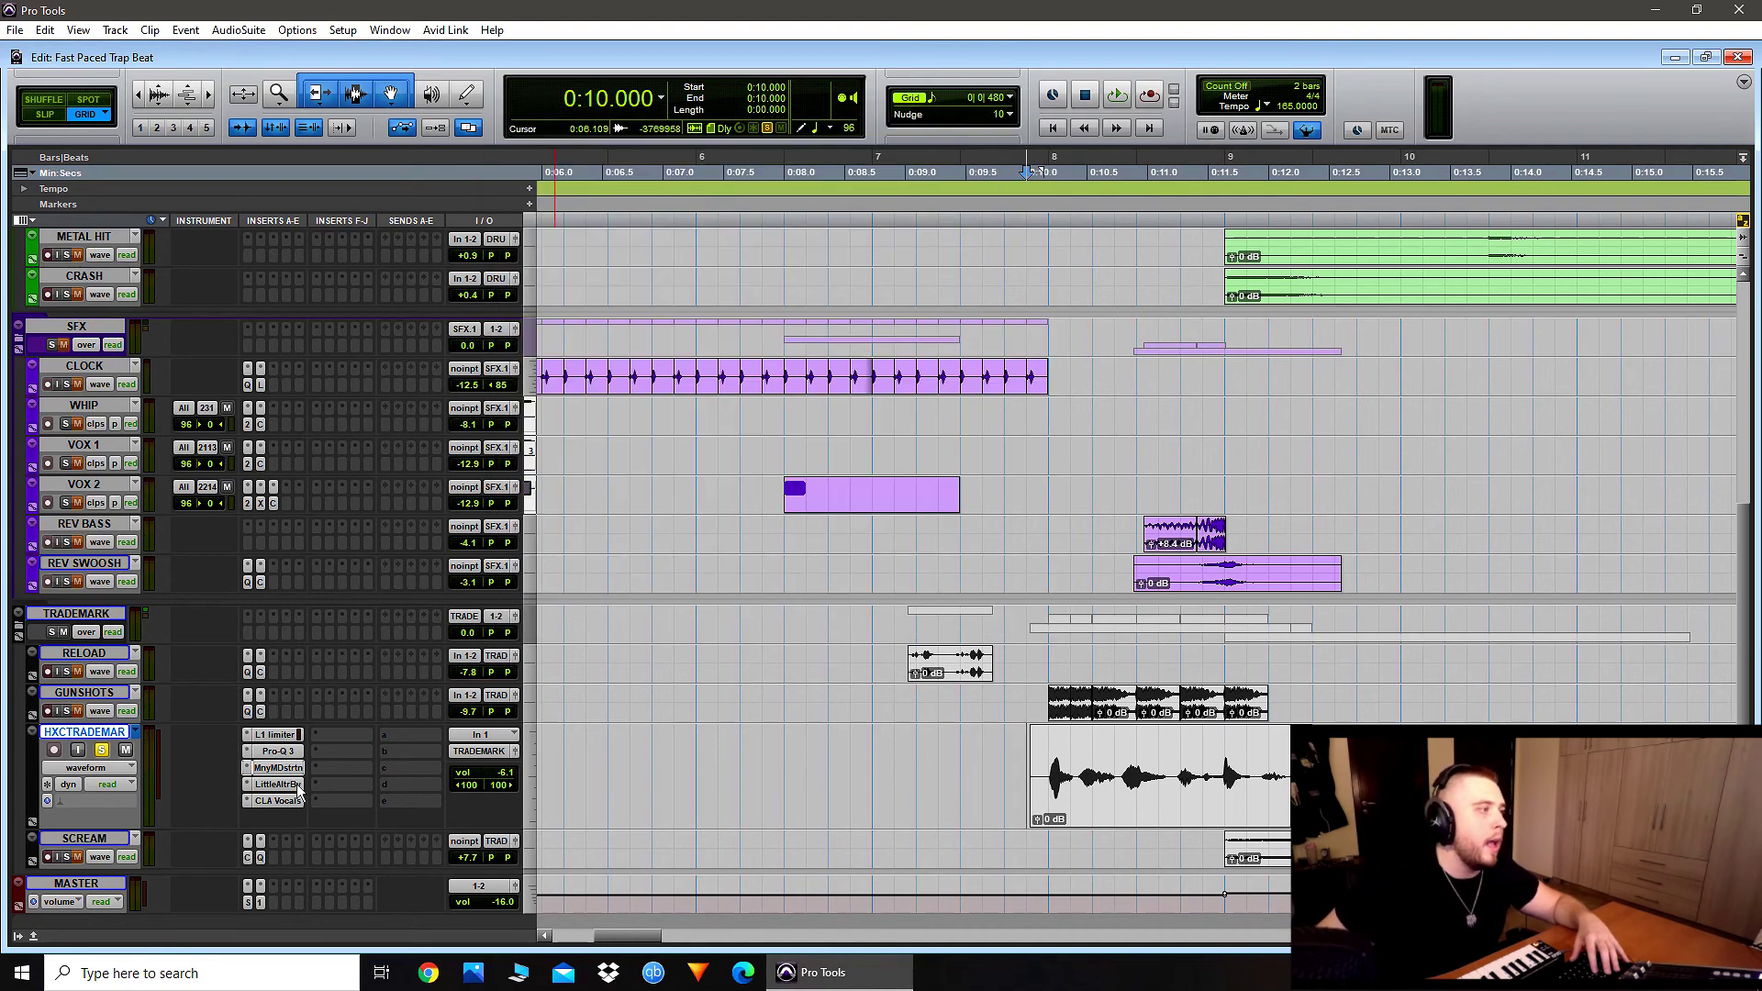
Step: Open Little AlterBoy on HXCTRADEMAR and compare the vocal tag from 0:10.000 with the plug-in bypassed and active
click(278, 785)
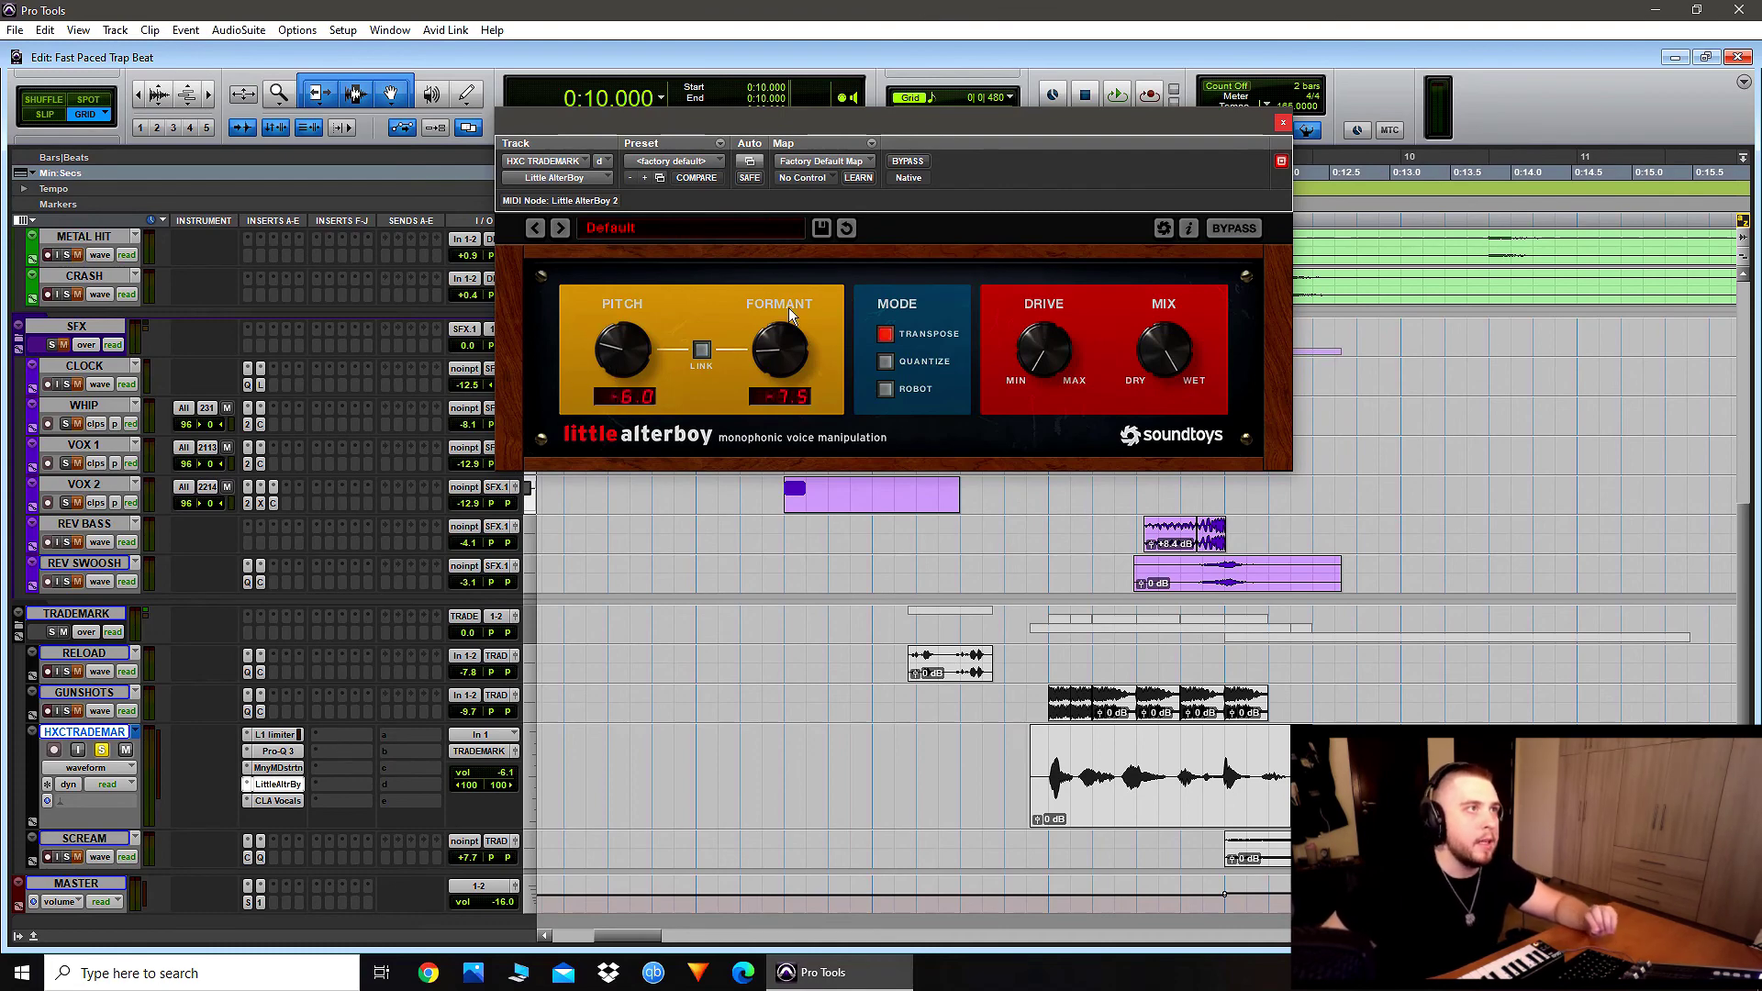
click(907, 162)
key(space)
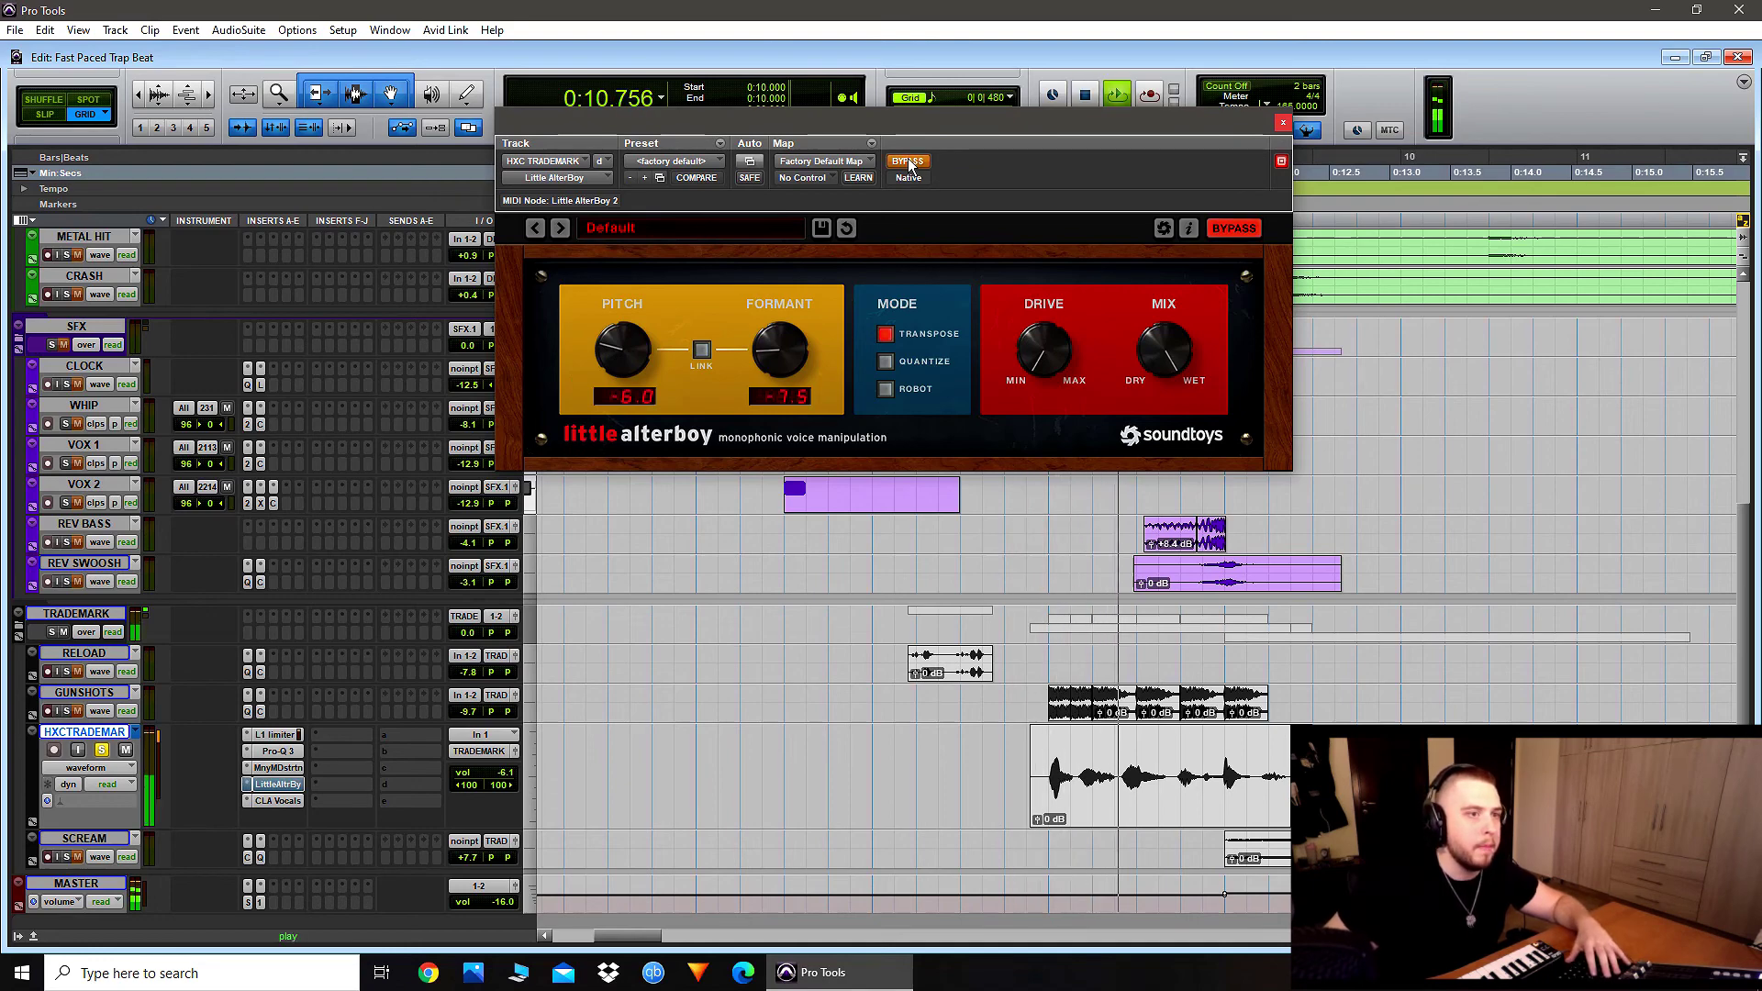
key(space)
click(909, 162)
key(space)
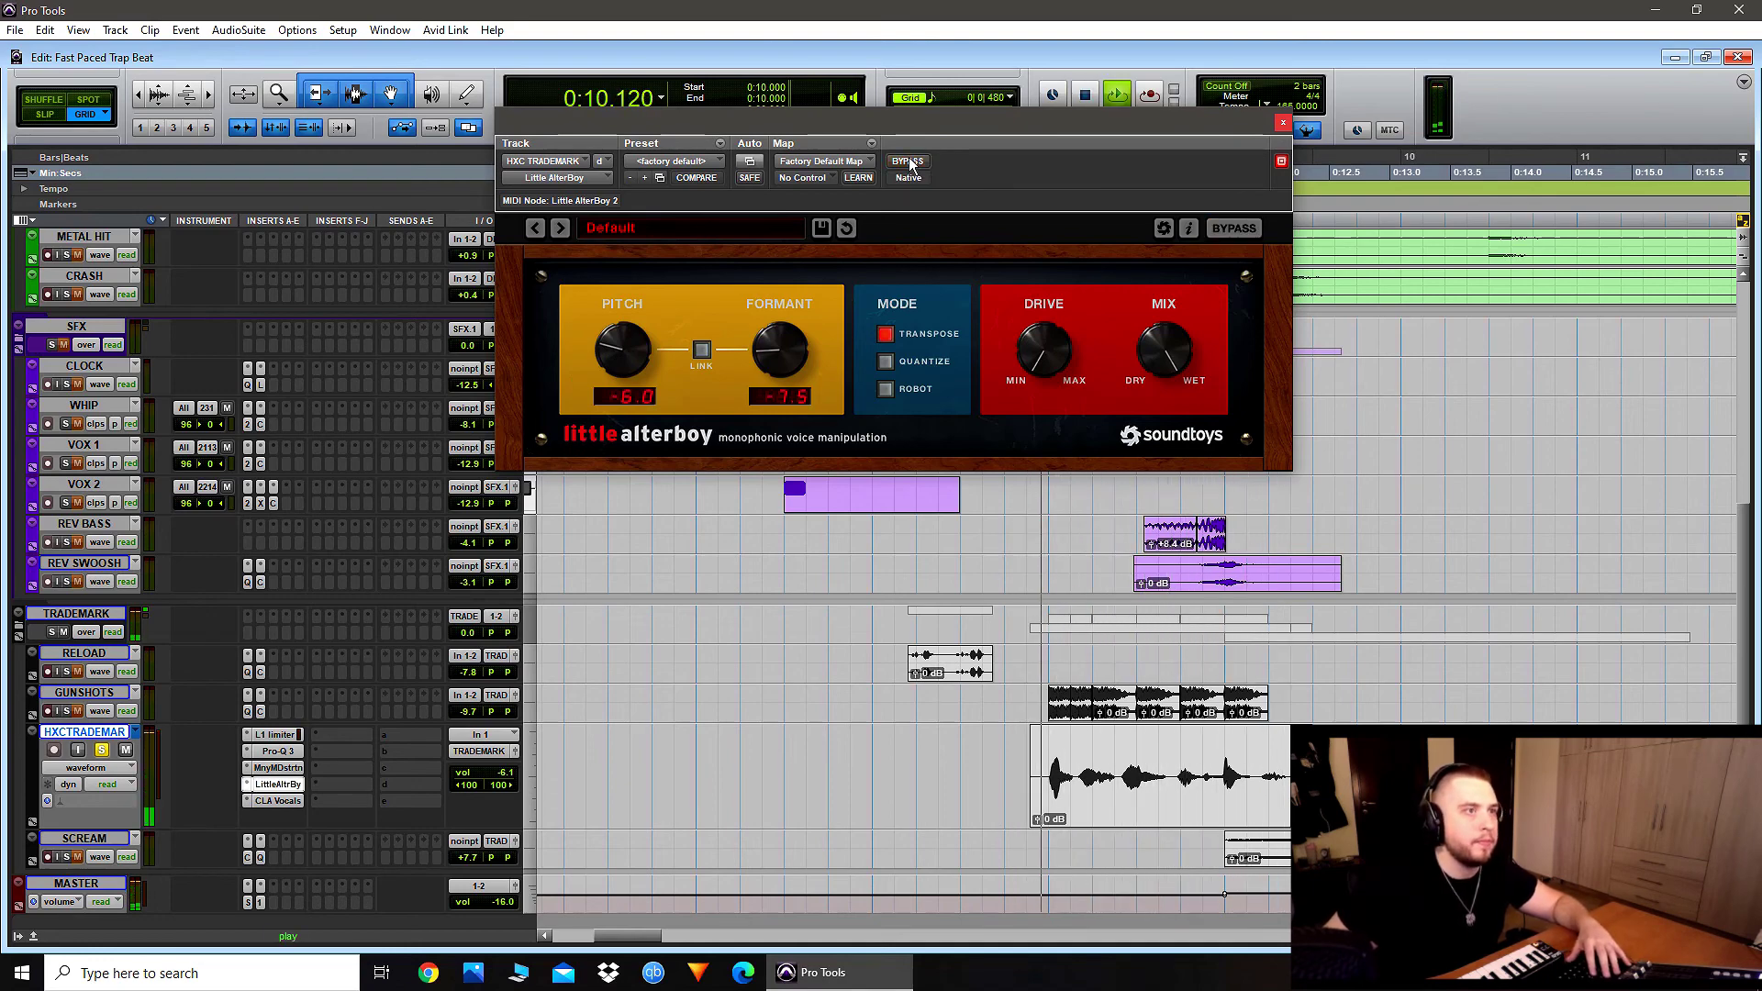
key(space)
Step: Inspect the CLA Vocals insert on HXCTRADEMAR, and return the track to its compact height
click(288, 802)
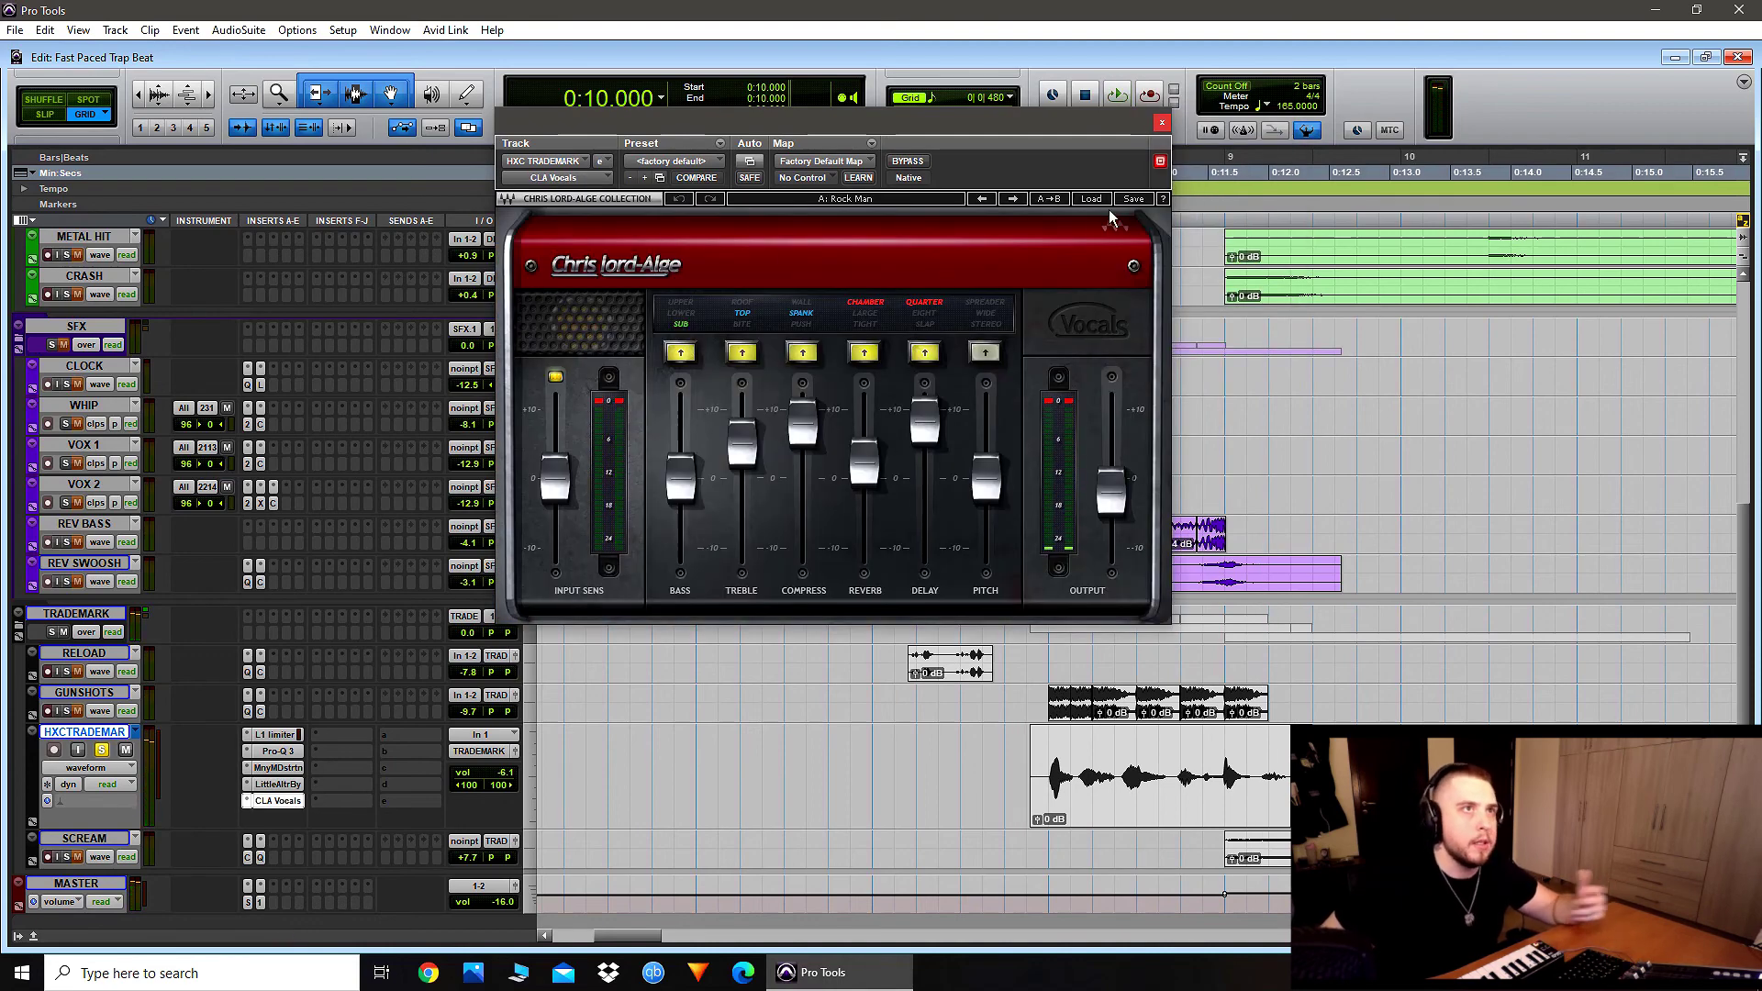
click(1161, 123)
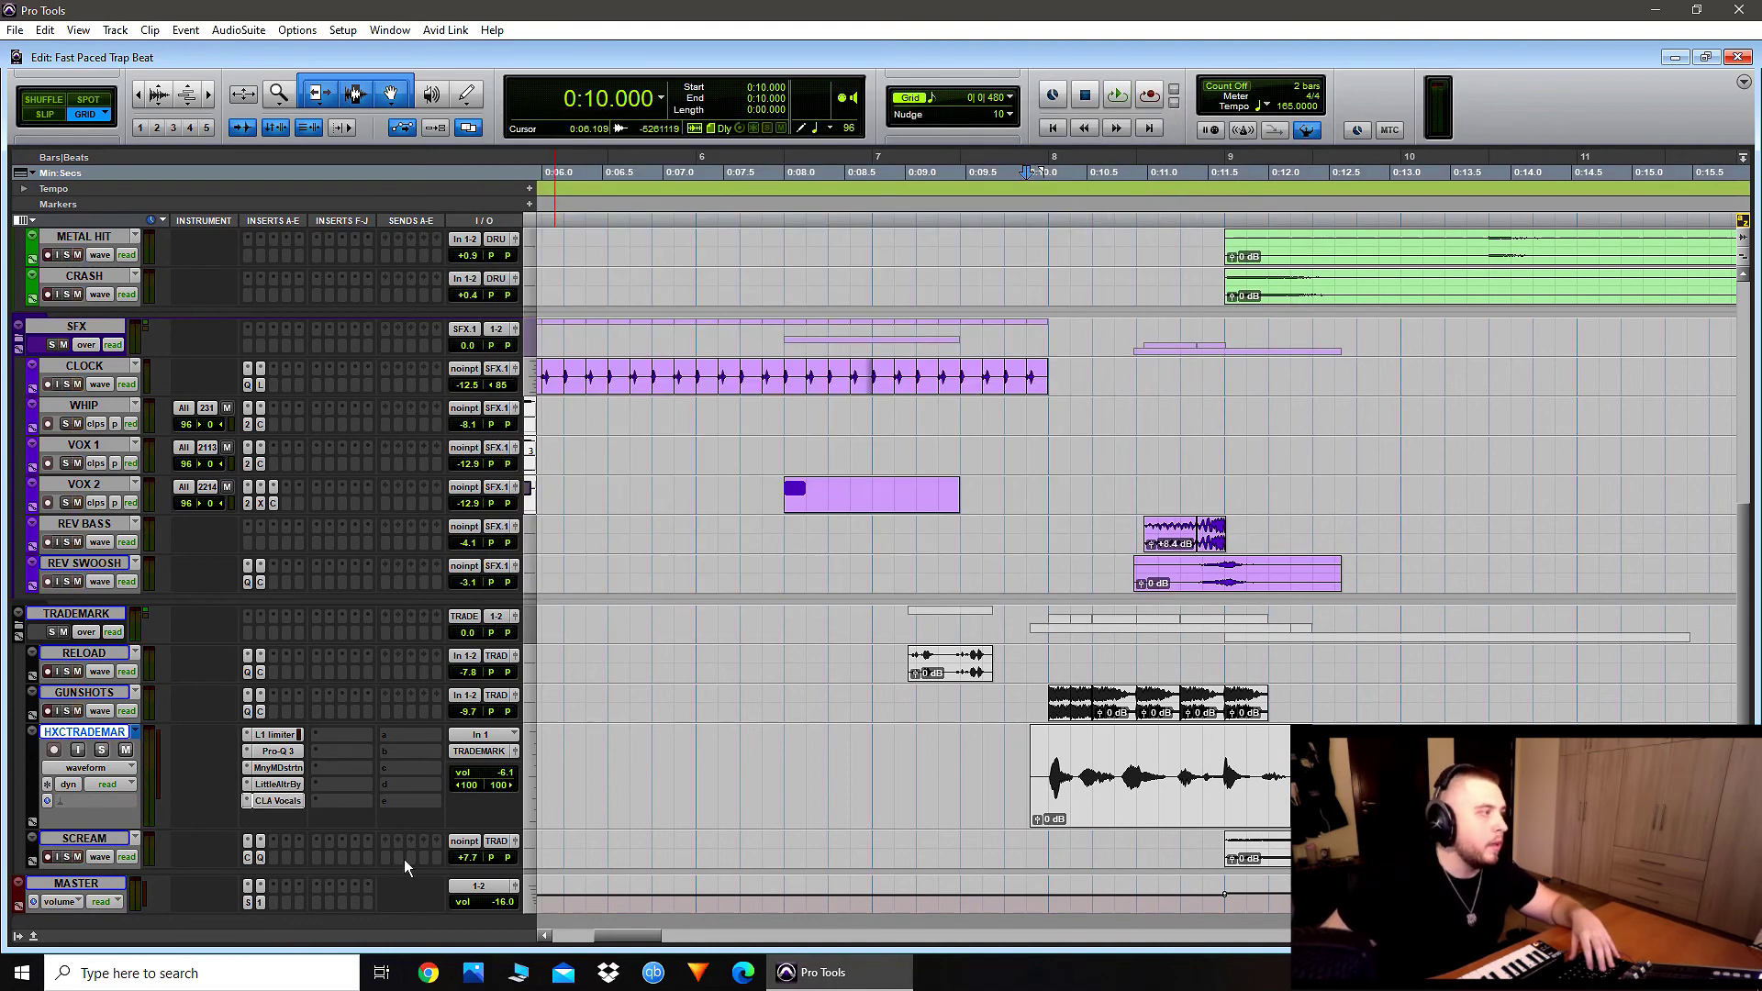
key(ctrl+bracketleft)
key(ctrl+bracketleft)
key(super+Down)
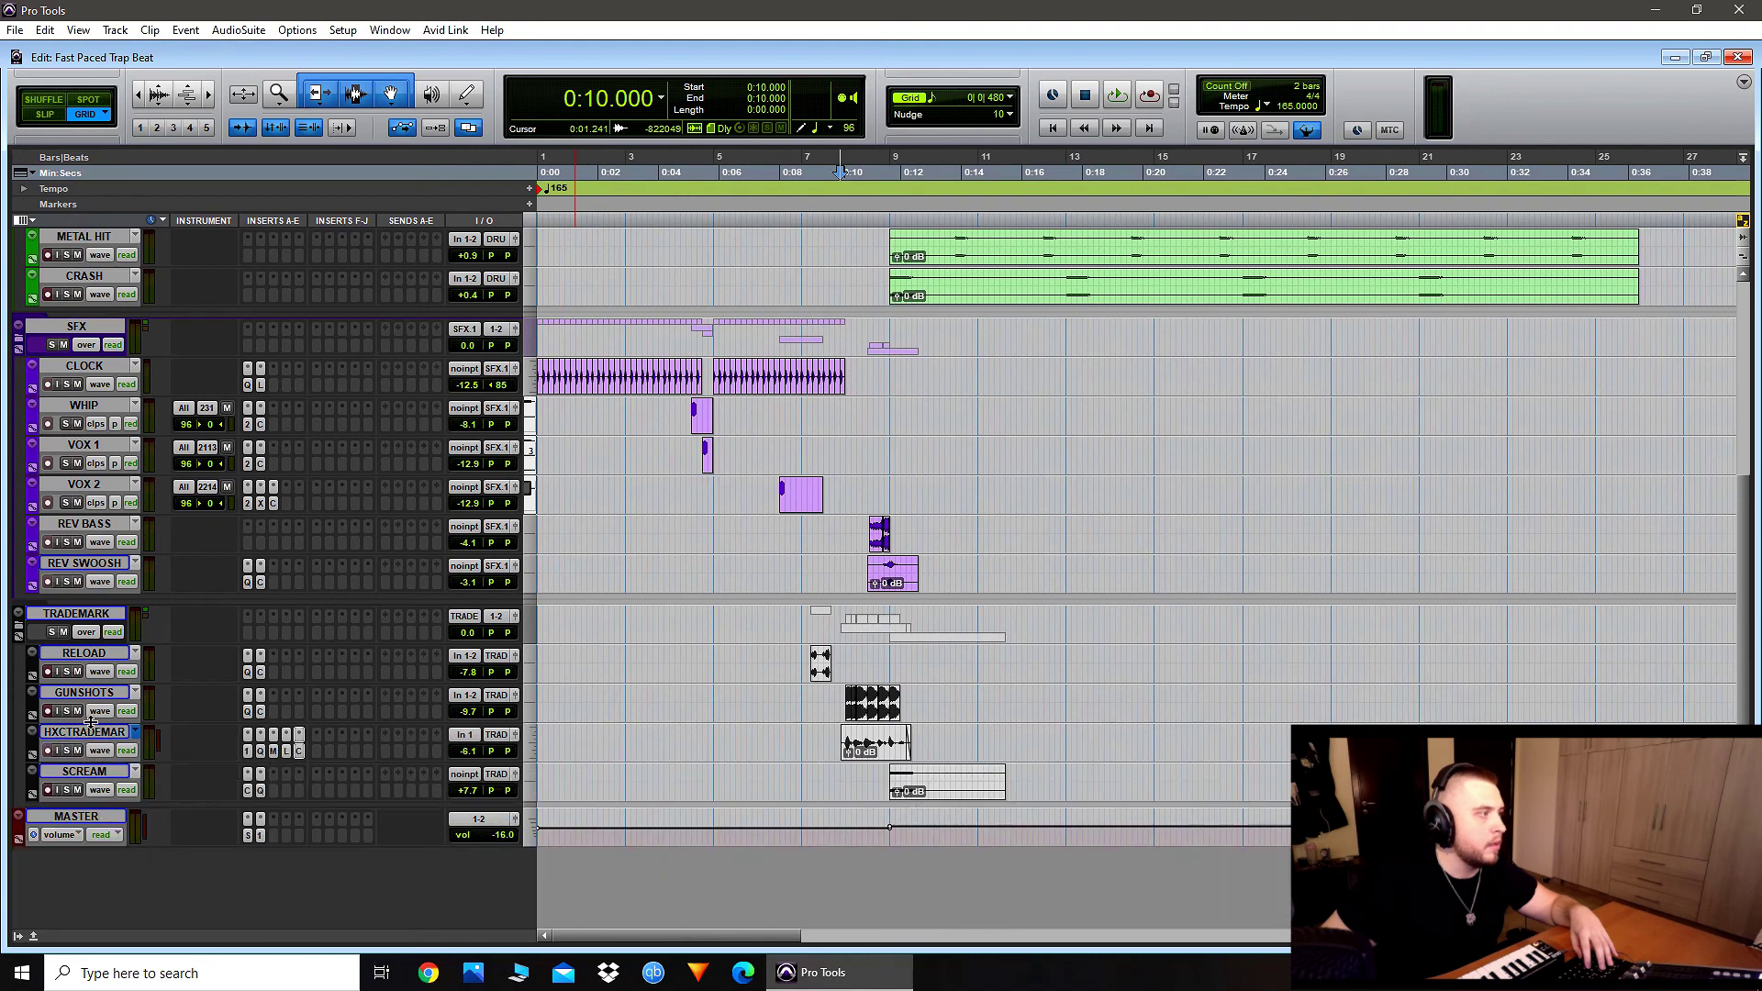
Step: Delete the stray CLOCK clip using a selection from 2:22.909 to 3:33.272 across CLOCK, WHIP and VOX 1, and return to the session start
key(ctrl+bracketleft)
key(ctrl+bracketleft)
key(ctrl+bracketleft)
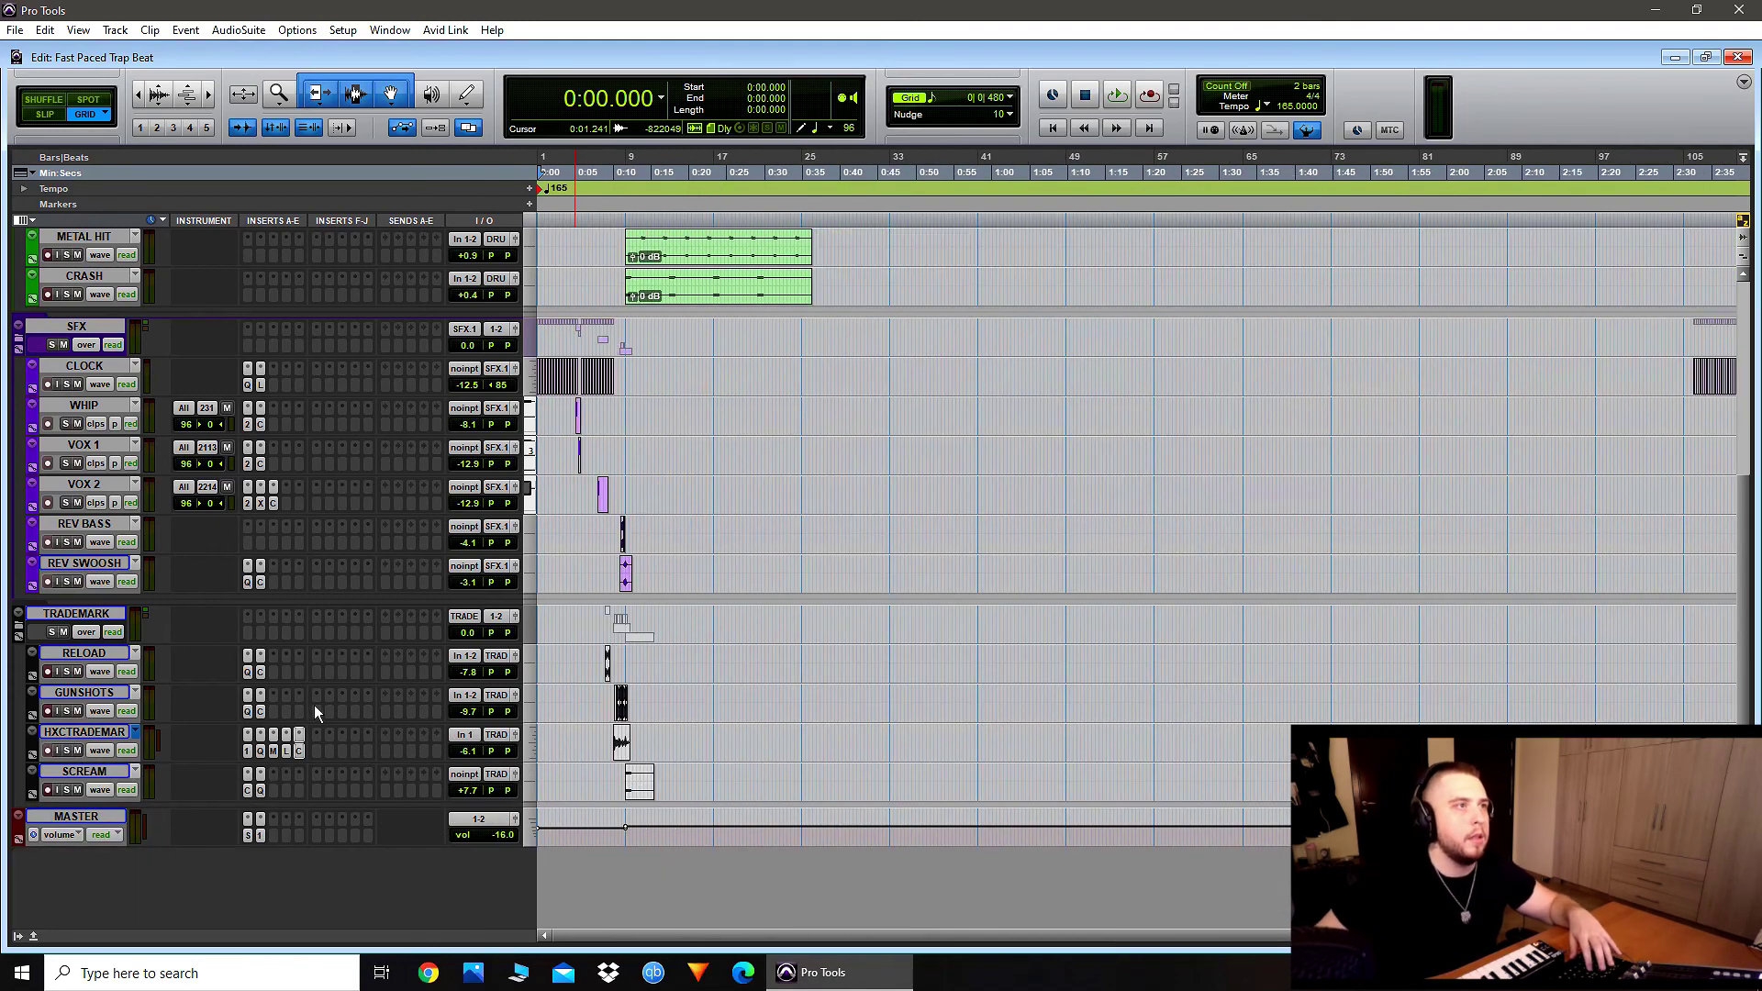
drag(1081, 372, 1345, 462)
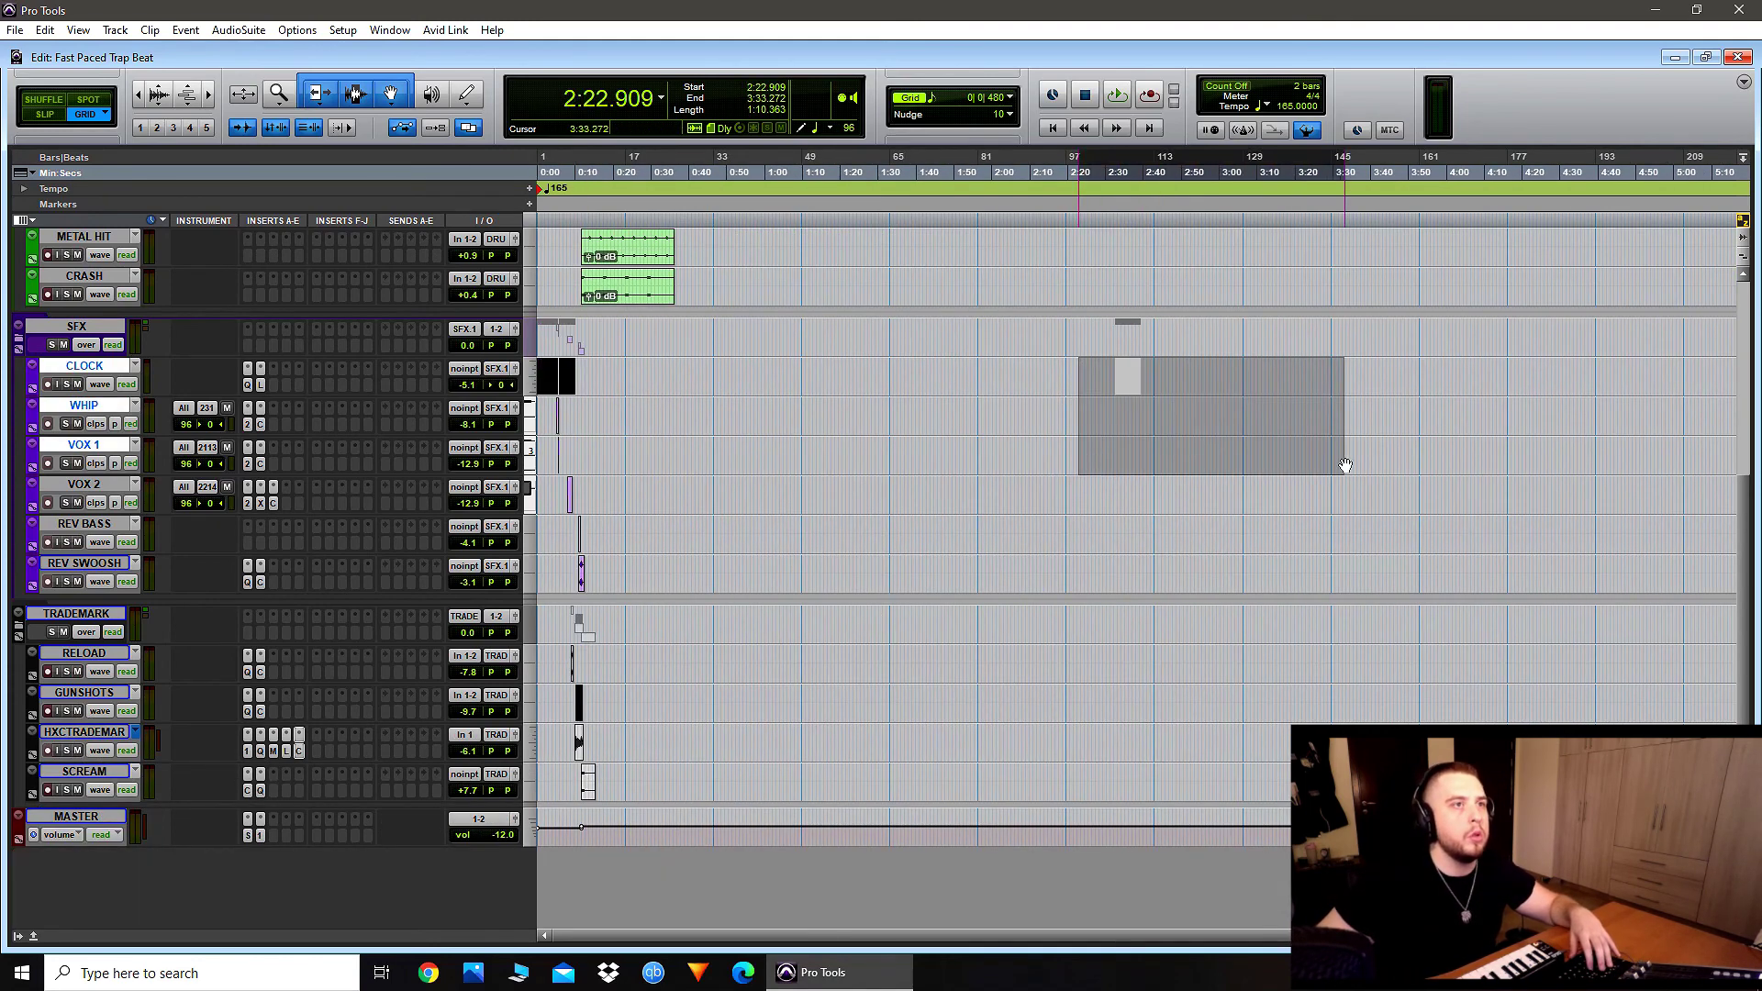
key(Delete)
key(Return)
key(ctrl+bracketright)
key(ctrl+bracketright)
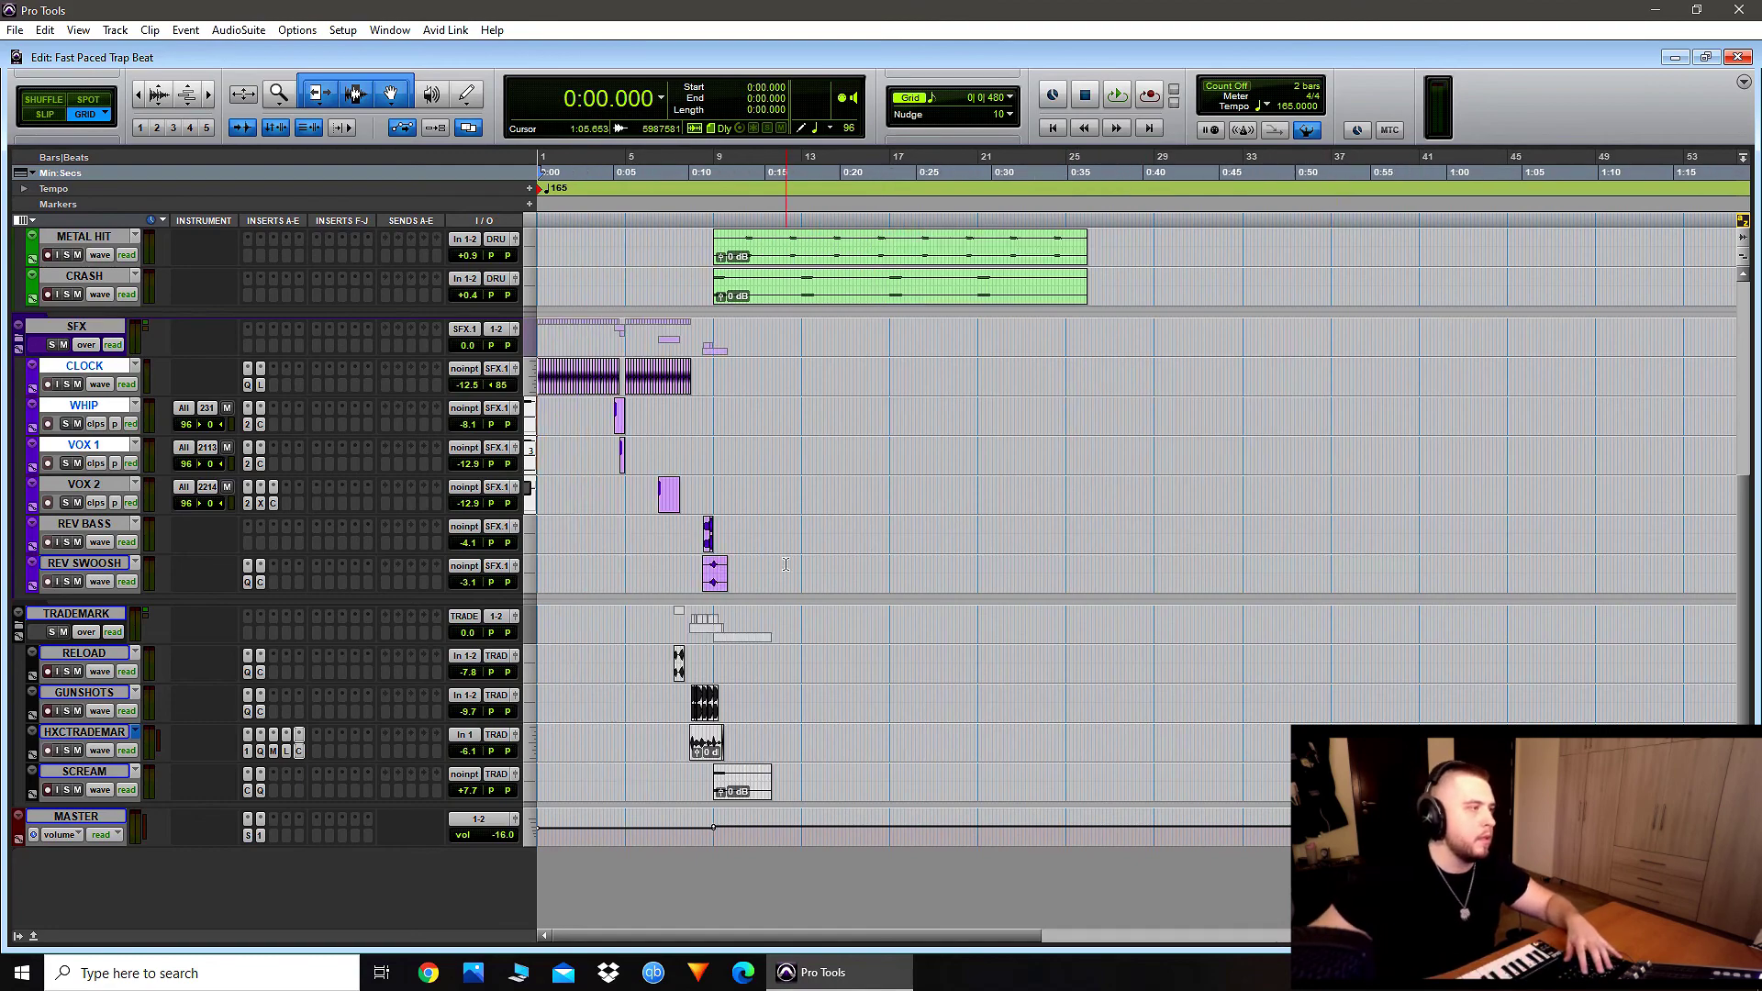